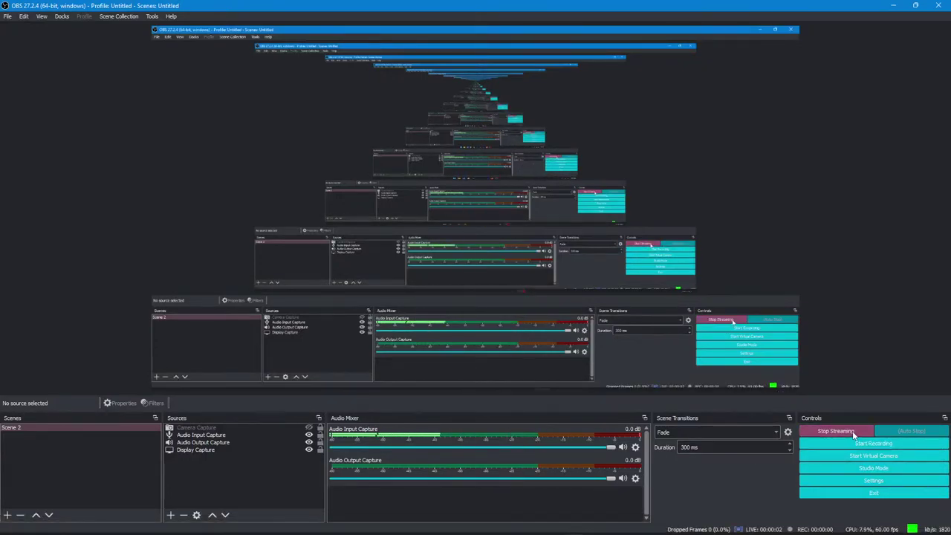
Keep the OBS stream live by cancelling Stop Streaming, then bring Photoshop to the front
{"action": "left_click", "coordinate": [836, 431]}
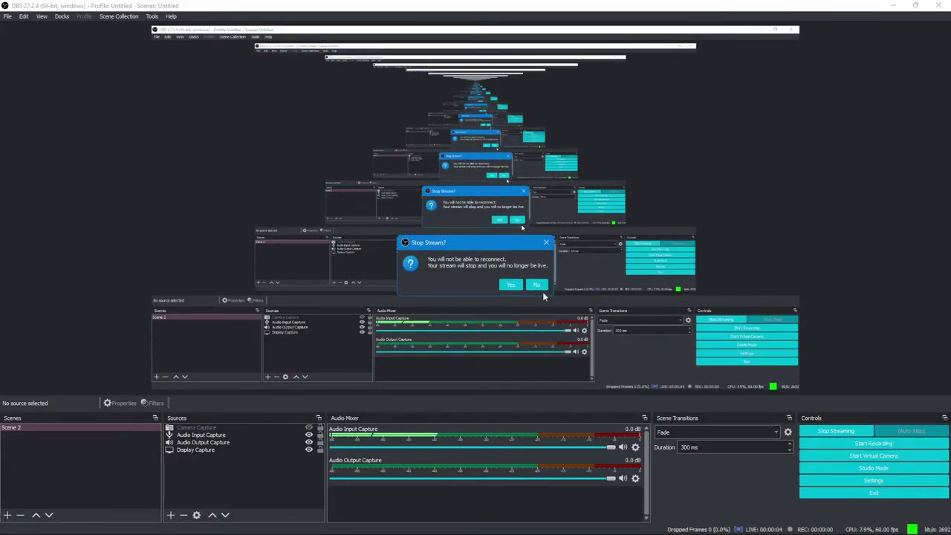
{"action": "left_click", "coordinate": [538, 285]}
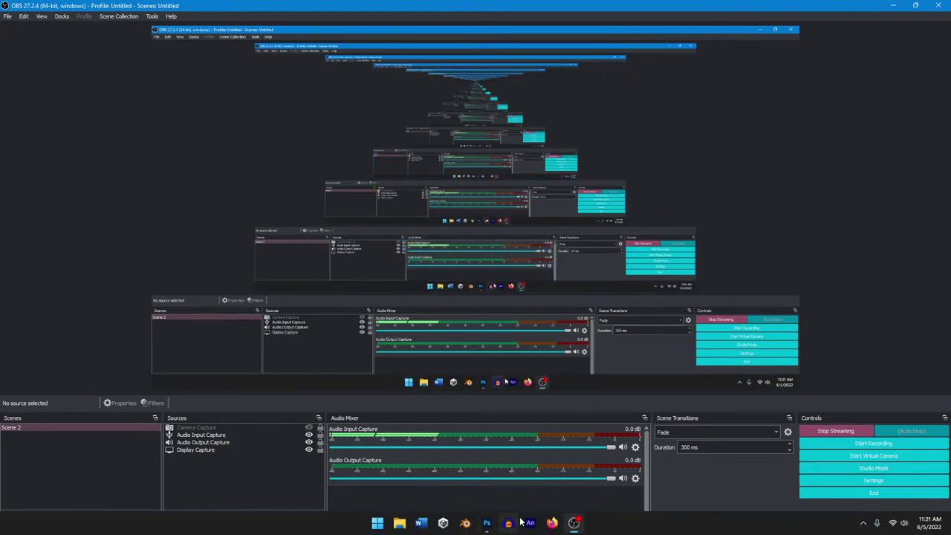
{"action": "left_click", "coordinate": [487, 522]}
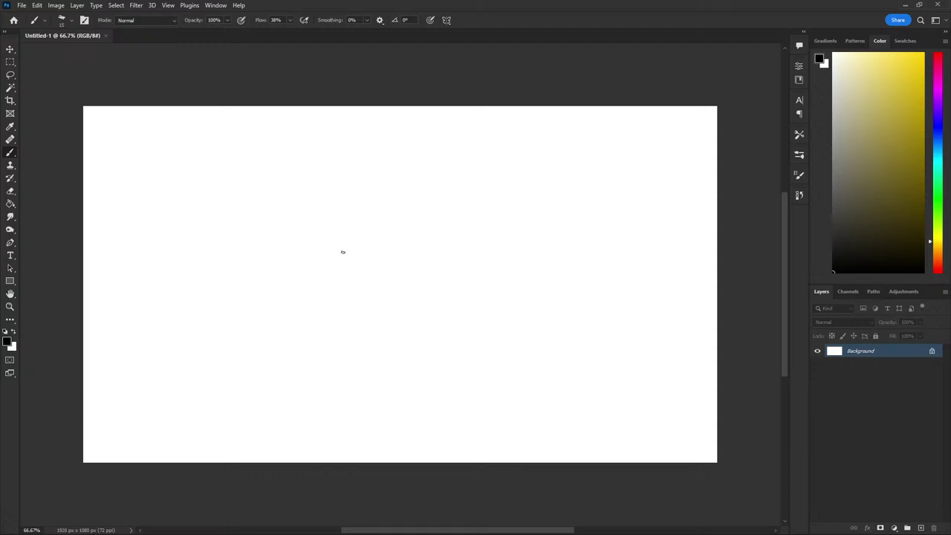
Add Layer 1, choose dark grey at brush size 50, and try undone test strokes
{"action": "left_click", "coordinate": [920, 528]}
{"action": "left_click_drag", "start_coordinate": [857, 170], "coordinate": [768, 231]}
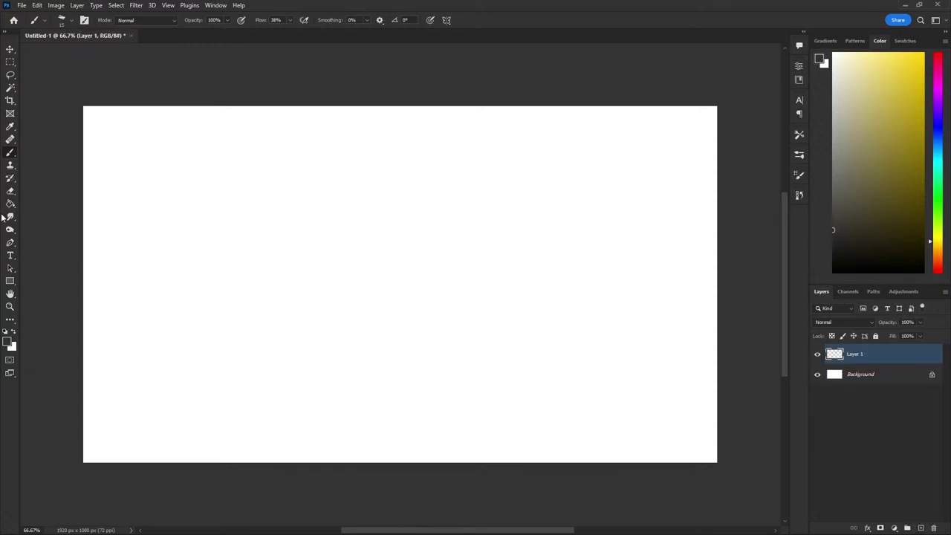
{"action": "key", "text": "bracketright"}
{"action": "key", "text": "bracketright"}
{"action": "key", "text": "bracketright"}
{"action": "mouse_move", "coordinate": [206, 138]}
{"action": "left_mouse_down"}
{"action": "mouse_move", "coordinate": [290, 142]}
{"action": "mouse_move", "coordinate": [338, 175]}
{"action": "left_mouse_up"}
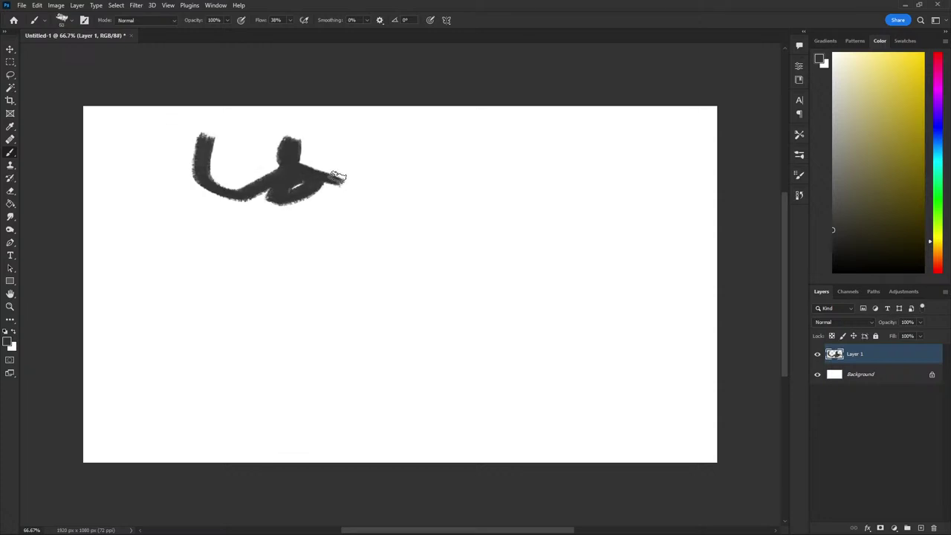
{"action": "key", "text": "ctrl+z"}
{"action": "mouse_move", "coordinate": [148, 135]}
{"action": "left_mouse_down"}
{"action": "mouse_move", "coordinate": [212, 212]}
{"action": "mouse_move", "coordinate": [293, 339]}
{"action": "left_mouse_up"}
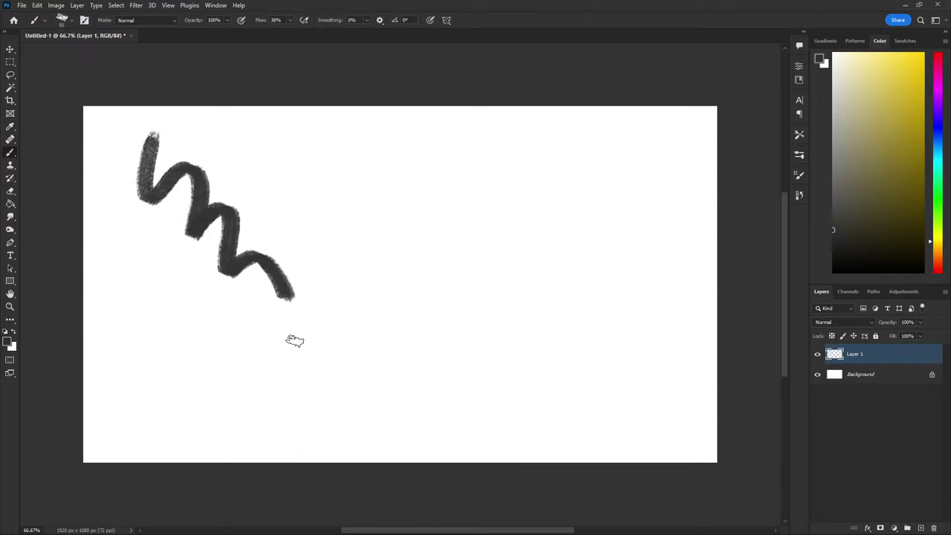
{"action": "key", "text": "ctrl+z"}
Raise brush flow to 100%, paint test strokes, then clear Layer 1 entirely
{"action": "key", "text": "shift+0"}
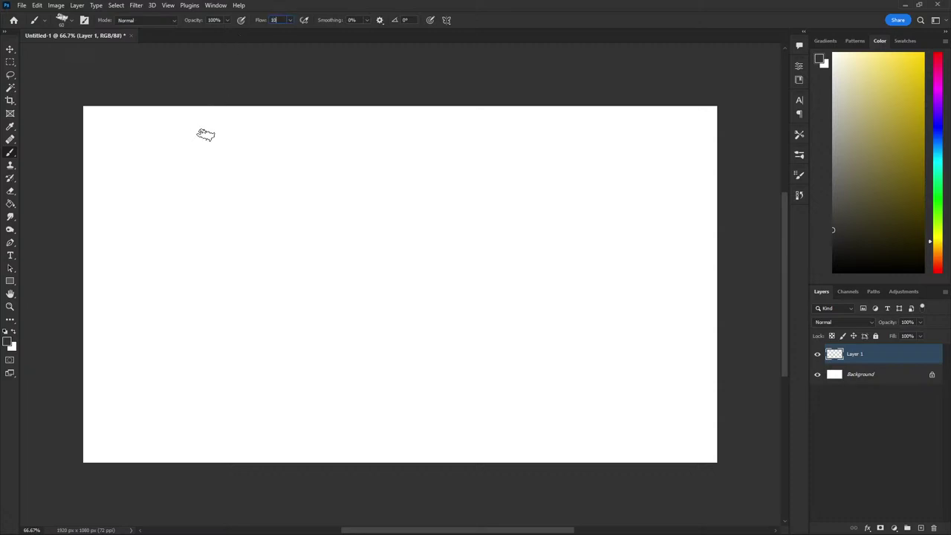
{"action": "mouse_move", "coordinate": [160, 149]}
{"action": "left_mouse_down"}
{"action": "mouse_move", "coordinate": [268, 253]}
{"action": "mouse_move", "coordinate": [382, 329]}
{"action": "left_mouse_up"}
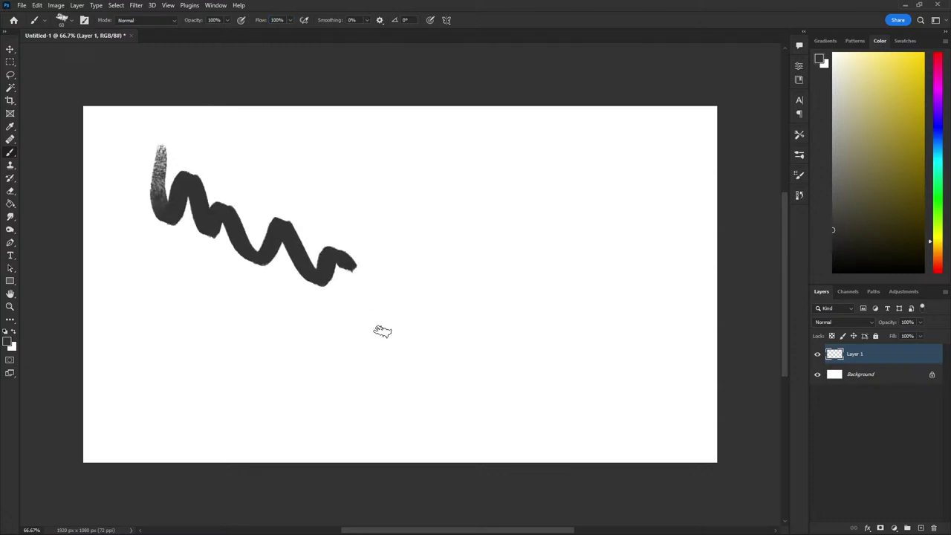
{"action": "mouse_move", "coordinate": [324, 231]}
{"action": "left_mouse_down"}
{"action": "mouse_move", "coordinate": [296, 190]}
{"action": "mouse_move", "coordinate": [165, 123]}
{"action": "left_mouse_up"}
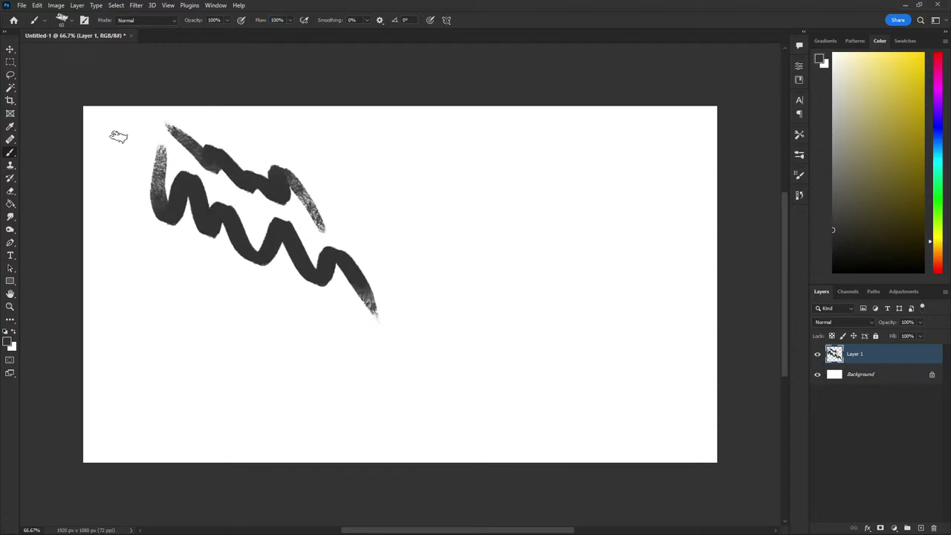
{"action": "key", "text": "ctrl+a"}
{"action": "key", "text": "Delete"}
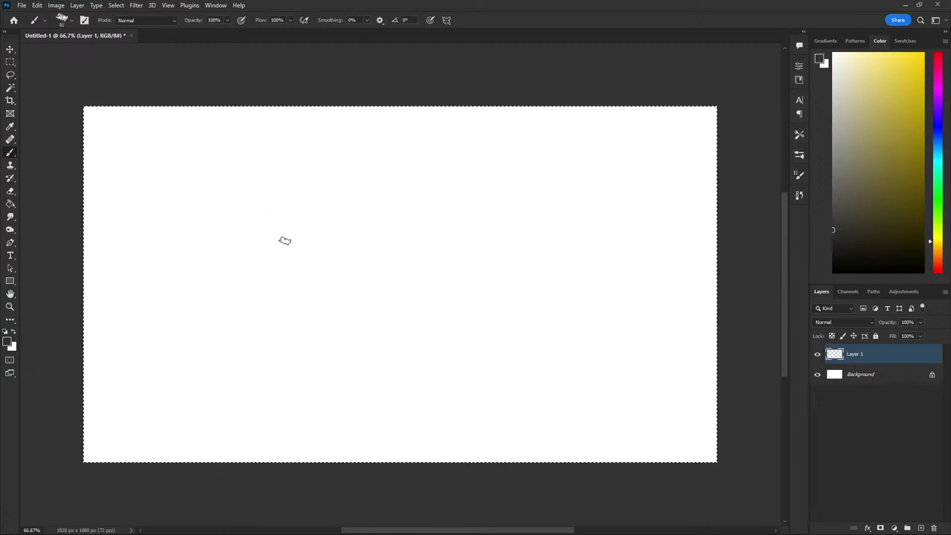
Try and discard several head ovals, resetting the paint colour to black
{"action": "left_click_drag", "start_coordinate": [338, 173], "coordinate": [259, 199]}
{"action": "left_click_drag", "start_coordinate": [257, 270], "coordinate": [327, 176]}
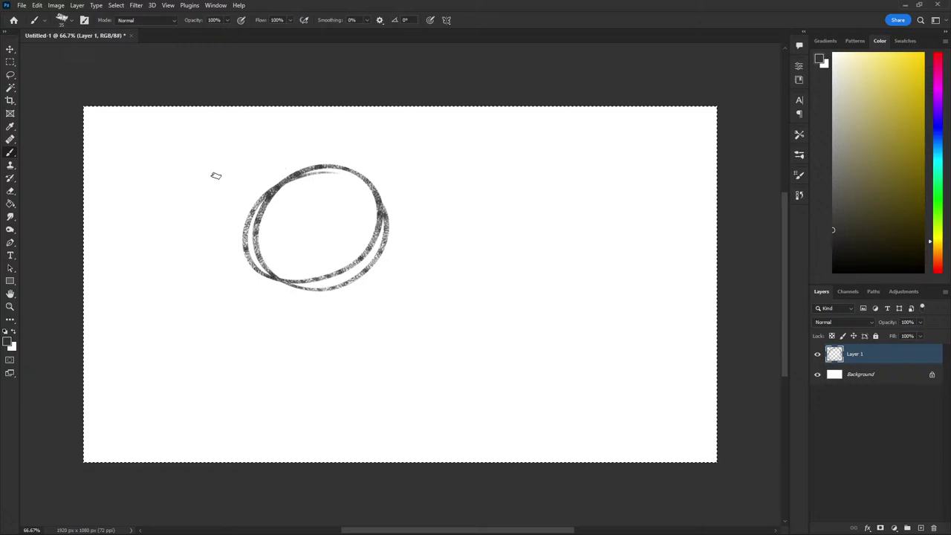
{"action": "key", "text": "Delete"}
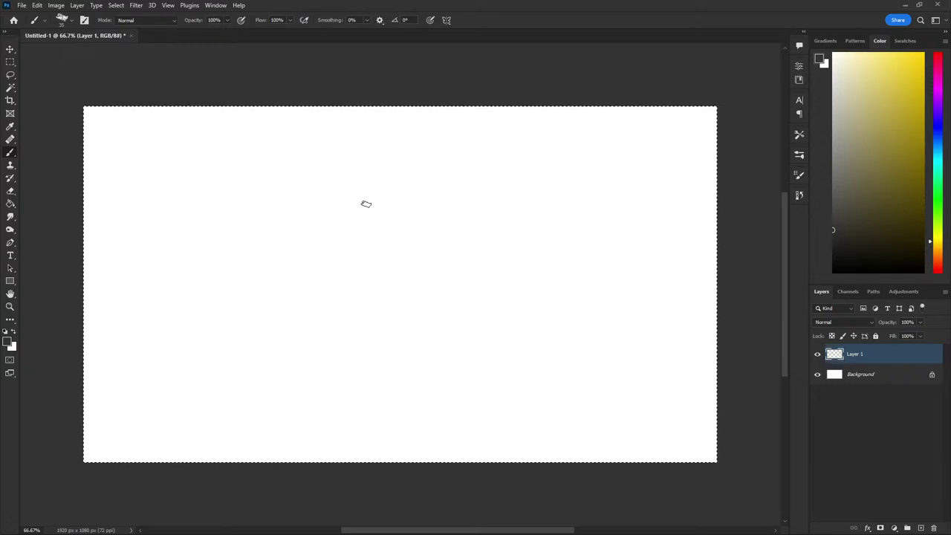
{"action": "mouse_move", "coordinate": [393, 188]}
{"action": "left_mouse_down"}
{"action": "mouse_move", "coordinate": [306, 230]}
{"action": "mouse_move", "coordinate": [255, 217]}
{"action": "left_mouse_up"}
{"action": "key", "text": "Delete"}
{"action": "mouse_move", "coordinate": [435, 171]}
{"action": "left_mouse_down"}
{"action": "mouse_move", "coordinate": [416, 153]}
{"action": "mouse_move", "coordinate": [306, 170]}
{"action": "mouse_move", "coordinate": [379, 165]}
{"action": "left_mouse_up"}
{"action": "key", "text": "Delete"}
{"action": "key", "text": "Delete"}
{"action": "key", "text": "Delete"}
{"action": "left_click_drag", "start_coordinate": [429, 192], "coordinate": [446, 289]}
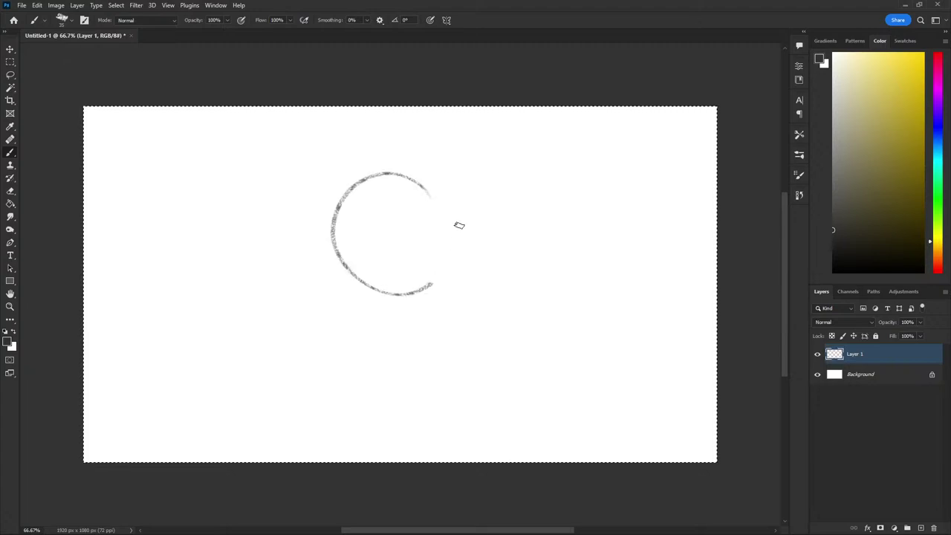
{"action": "key", "text": "d"}
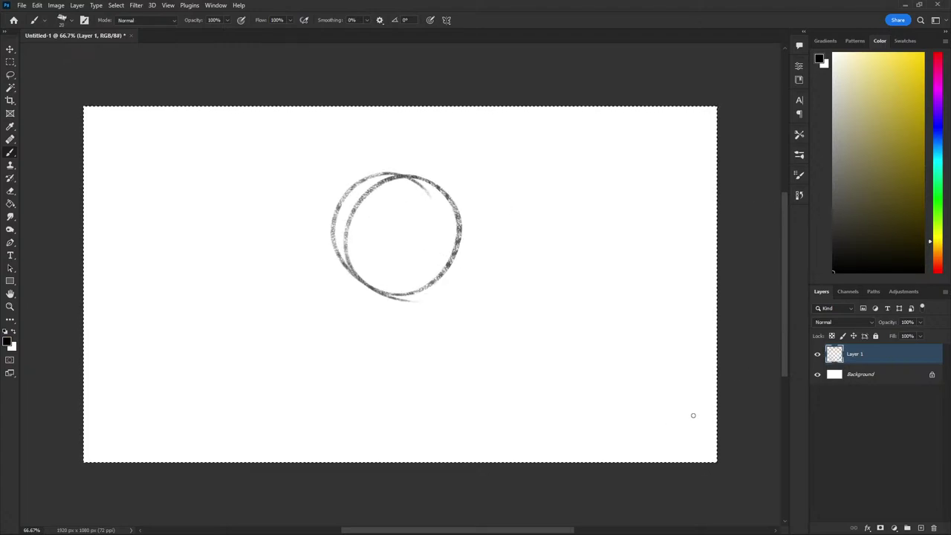
{"action": "key", "text": "Delete"}
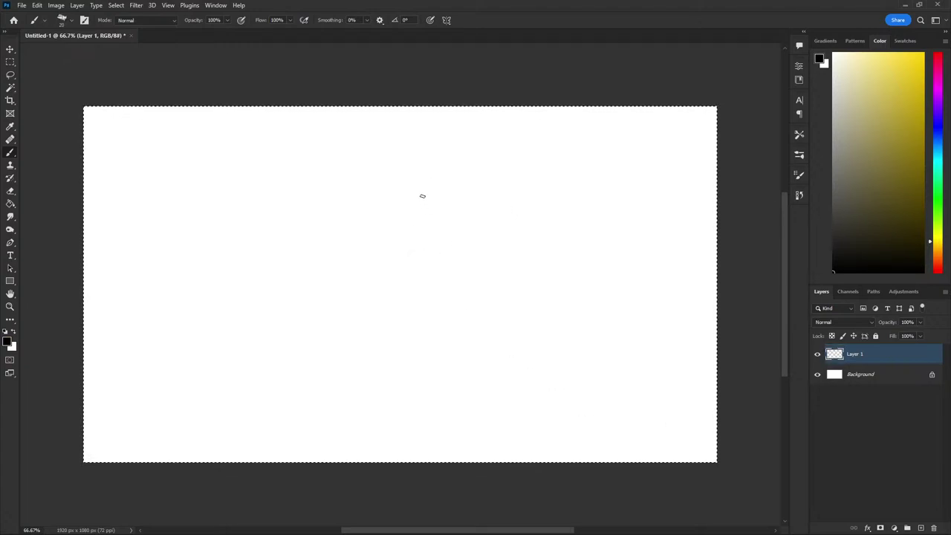
Draw the closed skull circle with an A-shaped nose and the left eye socket
{"action": "mouse_move", "coordinate": [420, 192]}
{"action": "left_mouse_down"}
{"action": "mouse_move", "coordinate": [430, 314]}
{"action": "mouse_move", "coordinate": [309, 238]}
{"action": "left_mouse_up"}
{"action": "left_click_drag", "start_coordinate": [317, 269], "coordinate": [468, 251]}
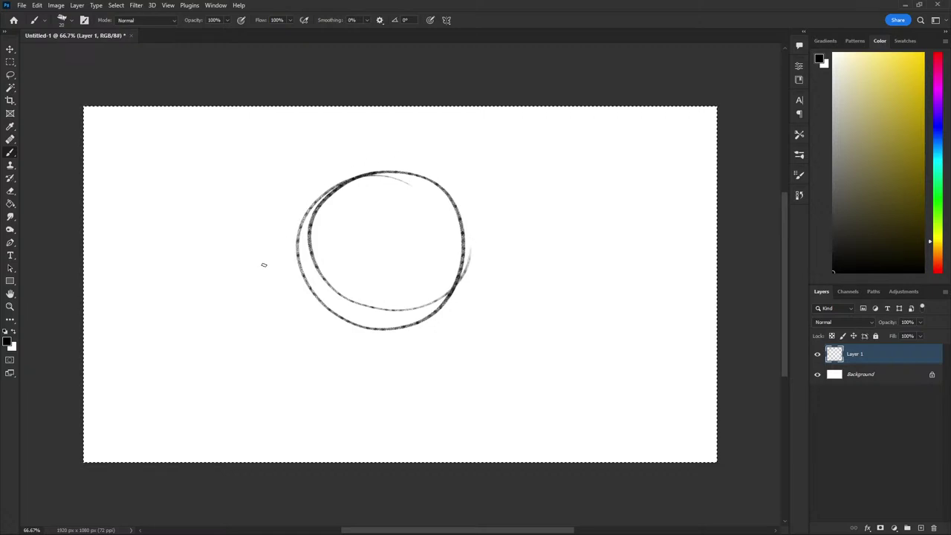
{"action": "mouse_move", "coordinate": [458, 195]}
{"action": "left_mouse_down"}
{"action": "mouse_move", "coordinate": [459, 285]}
{"action": "mouse_move", "coordinate": [364, 320]}
{"action": "mouse_move", "coordinate": [297, 290]}
{"action": "mouse_move", "coordinate": [306, 211]}
{"action": "left_mouse_up"}
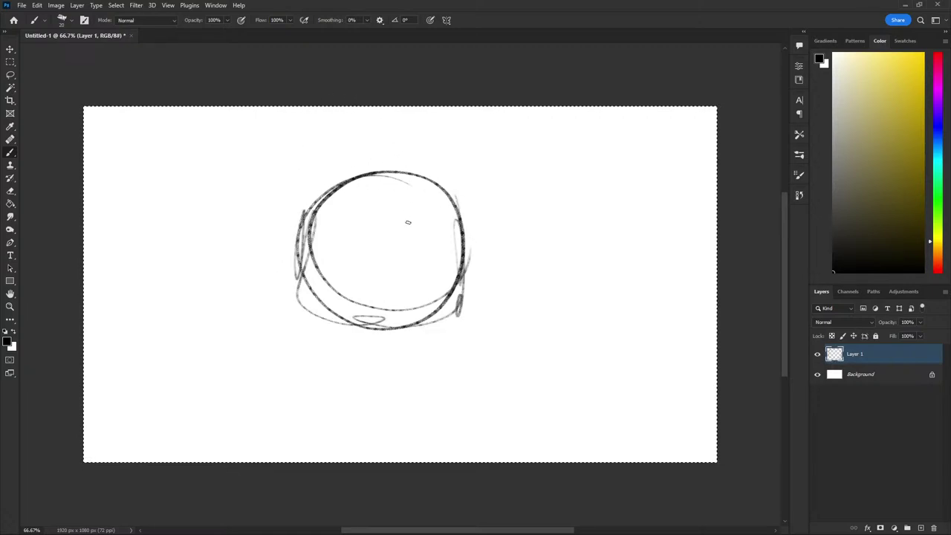
{"action": "mouse_move", "coordinate": [389, 243]}
{"action": "left_mouse_down"}
{"action": "mouse_move", "coordinate": [398, 265]}
{"action": "mouse_move", "coordinate": [375, 269]}
{"action": "mouse_move", "coordinate": [392, 260]}
{"action": "left_mouse_up"}
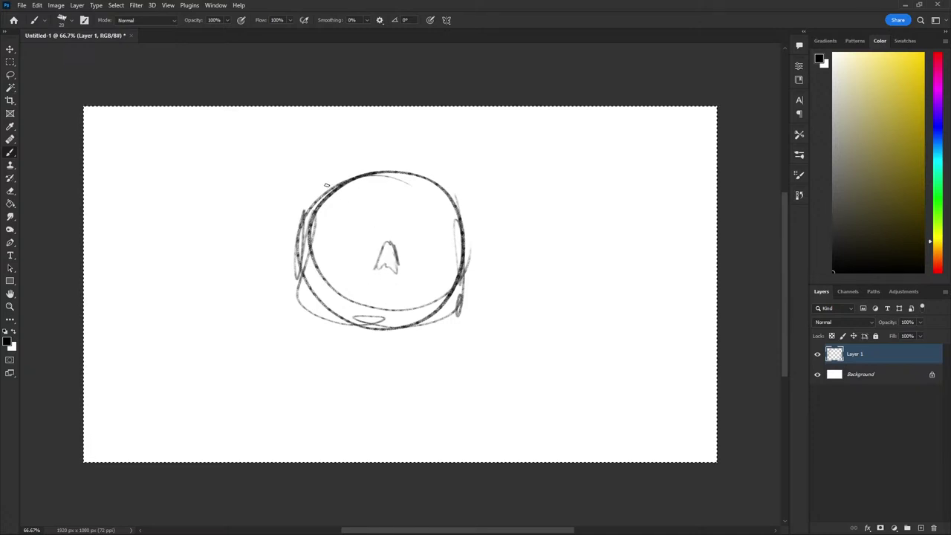
{"action": "mouse_move", "coordinate": [353, 222]}
{"action": "left_mouse_down"}
{"action": "mouse_move", "coordinate": [325, 257]}
{"action": "mouse_move", "coordinate": [350, 258]}
{"action": "left_mouse_up"}
{"action": "mouse_move", "coordinate": [318, 226]}
{"action": "left_mouse_down"}
{"action": "mouse_move", "coordinate": [334, 257]}
{"action": "mouse_move", "coordinate": [364, 221]}
{"action": "mouse_move", "coordinate": [336, 242]}
{"action": "mouse_move", "coordinate": [359, 253]}
{"action": "left_mouse_up"}
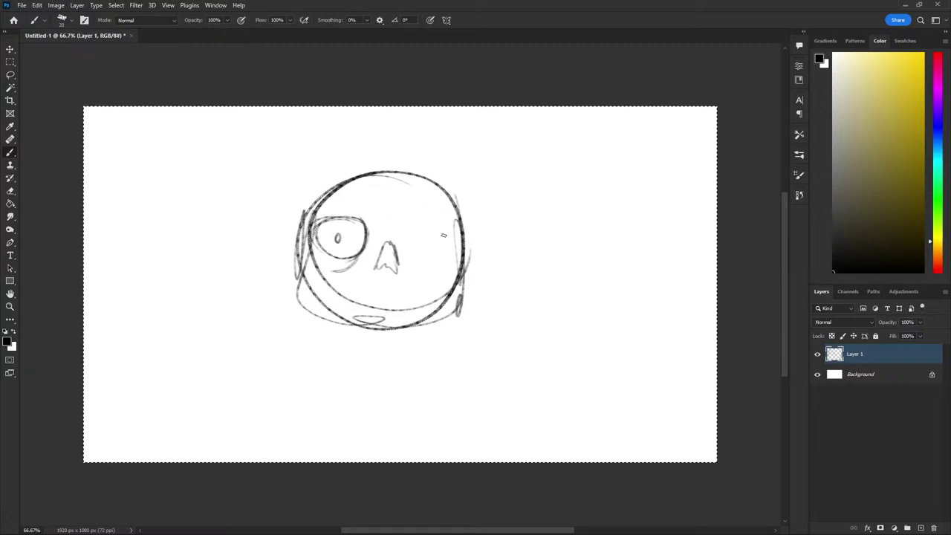
Sketch the right eye socket with a pupil and shade the nose's right side
{"action": "left_click_drag", "start_coordinate": [441, 223], "coordinate": [421, 262]}
{"action": "key", "text": "ctrl+z"}
{"action": "mouse_move", "coordinate": [449, 227]}
{"action": "left_mouse_down"}
{"action": "mouse_move", "coordinate": [407, 218]}
{"action": "mouse_move", "coordinate": [455, 222]}
{"action": "mouse_move", "coordinate": [404, 239]}
{"action": "left_mouse_up"}
{"action": "key", "text": "ctrl+z"}
{"action": "key", "text": "ctrl+z"}
{"action": "left_click_drag", "start_coordinate": [407, 256], "coordinate": [413, 274]}
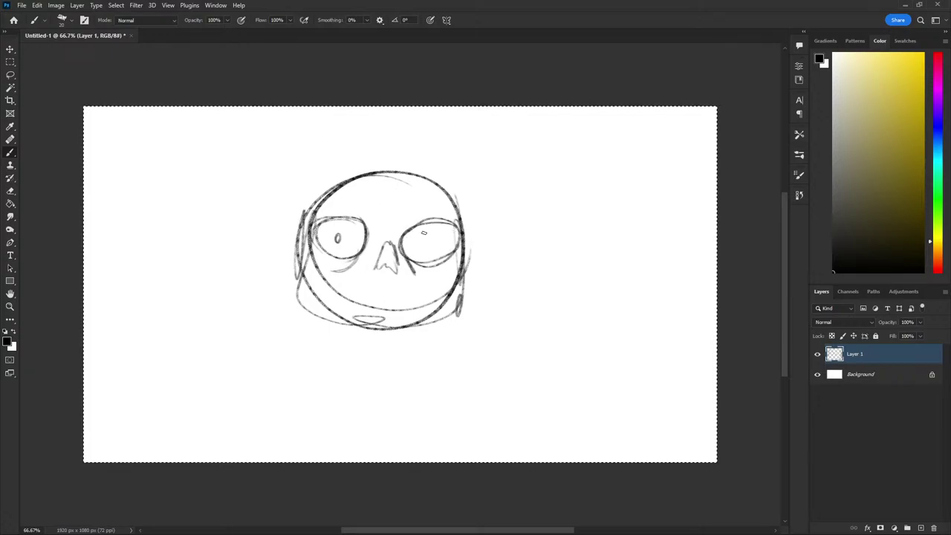
{"action": "mouse_move", "coordinate": [425, 232]}
{"action": "left_mouse_down"}
{"action": "mouse_move", "coordinate": [427, 251]}
{"action": "mouse_move", "coordinate": [376, 271]}
{"action": "mouse_move", "coordinate": [397, 273]}
{"action": "mouse_move", "coordinate": [392, 244]}
{"action": "mouse_move", "coordinate": [392, 271]}
{"action": "mouse_move", "coordinate": [385, 262]}
{"action": "mouse_move", "coordinate": [376, 269]}
{"action": "mouse_move", "coordinate": [392, 266]}
{"action": "mouse_move", "coordinate": [387, 239]}
{"action": "left_mouse_up"}
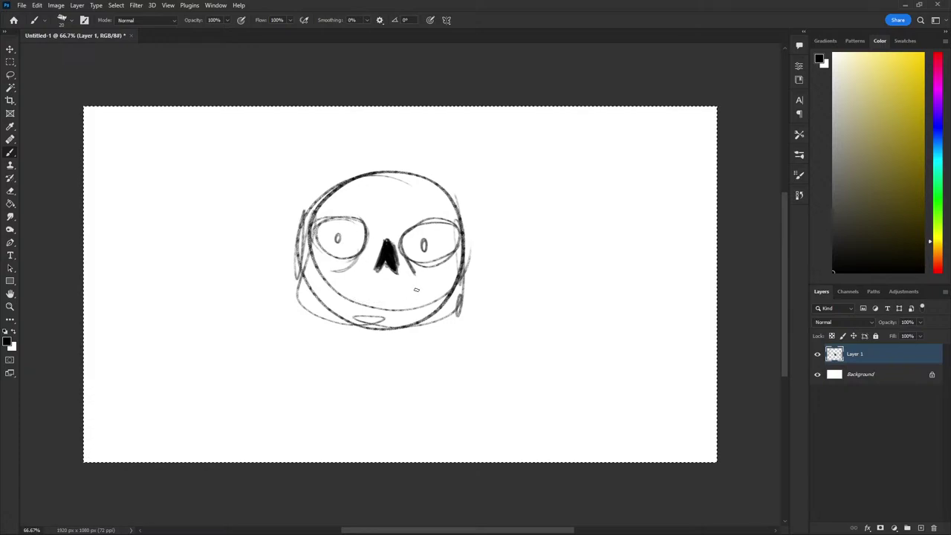
Draw a dark diagonal mouth line with stitch ticks, then shrink the brush
{"action": "left_click_drag", "start_coordinate": [416, 289], "coordinate": [361, 309]}
{"action": "key", "text": "ctrl+z"}
{"action": "mouse_move", "coordinate": [420, 282]}
{"action": "left_mouse_down"}
{"action": "mouse_move", "coordinate": [352, 317]}
{"action": "mouse_move", "coordinate": [408, 301]}
{"action": "left_mouse_up"}
{"action": "mouse_move", "coordinate": [399, 272]}
{"action": "left_mouse_down"}
{"action": "mouse_move", "coordinate": [408, 294]}
{"action": "mouse_move", "coordinate": [366, 313]}
{"action": "left_mouse_up"}
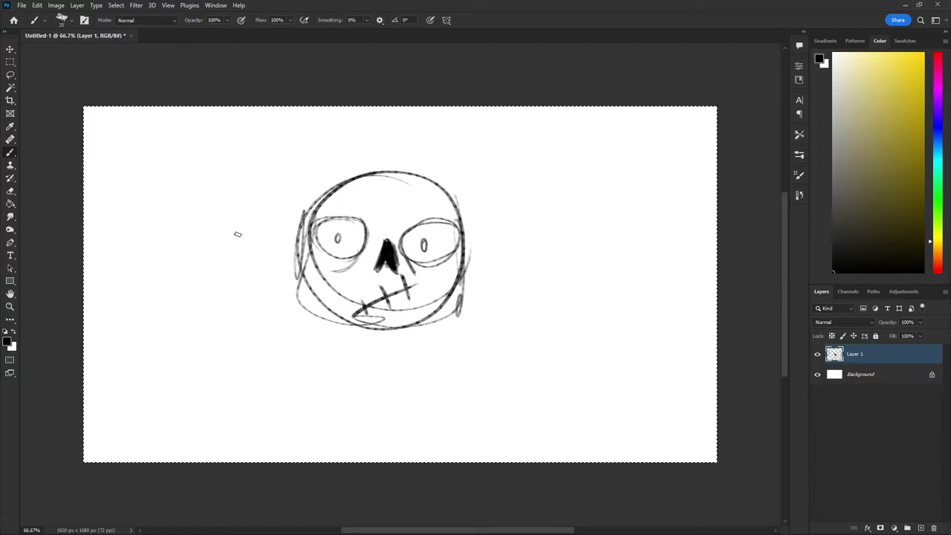
{"action": "key", "text": "bracketleft"}
{"action": "key", "text": "bracketleft"}
Move the skull about 150 px right and flip it horizontally via Edit > Transform
{"action": "key", "text": "v"}
{"action": "key", "text": "ctrl+d"}
{"action": "left_click_drag", "start_coordinate": [316, 267], "coordinate": [429, 264]}
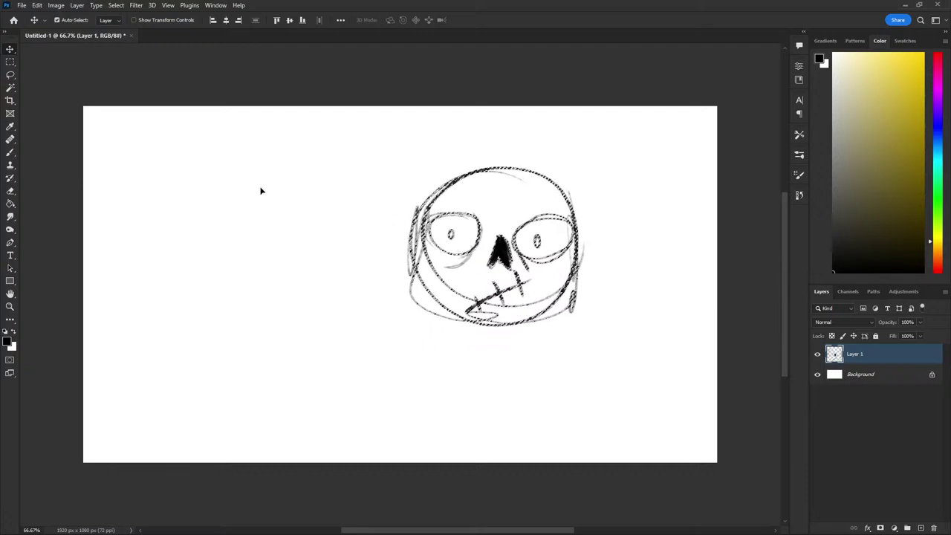
{"action": "key", "text": "ctrl+t"}
{"action": "left_click", "coordinate": [36, 6]}
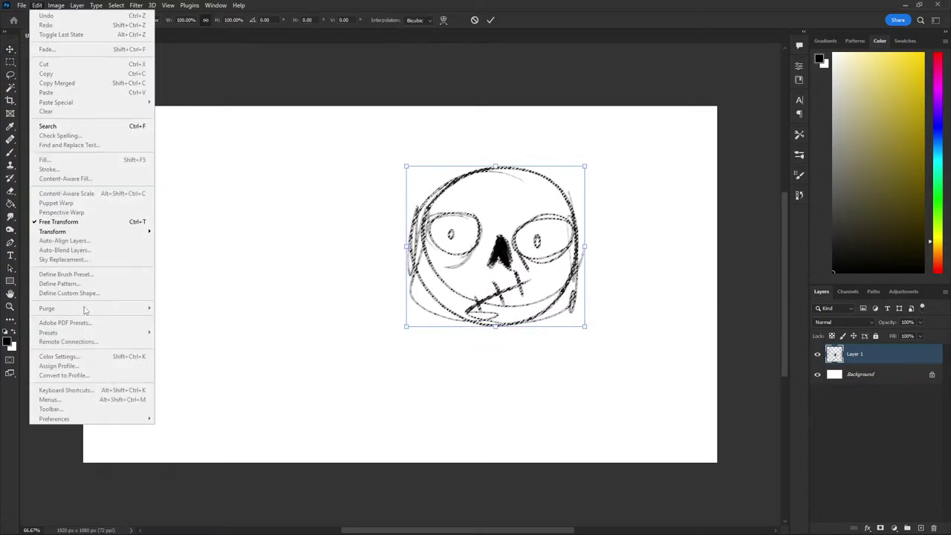
{"action": "left_click", "coordinate": [178, 414]}
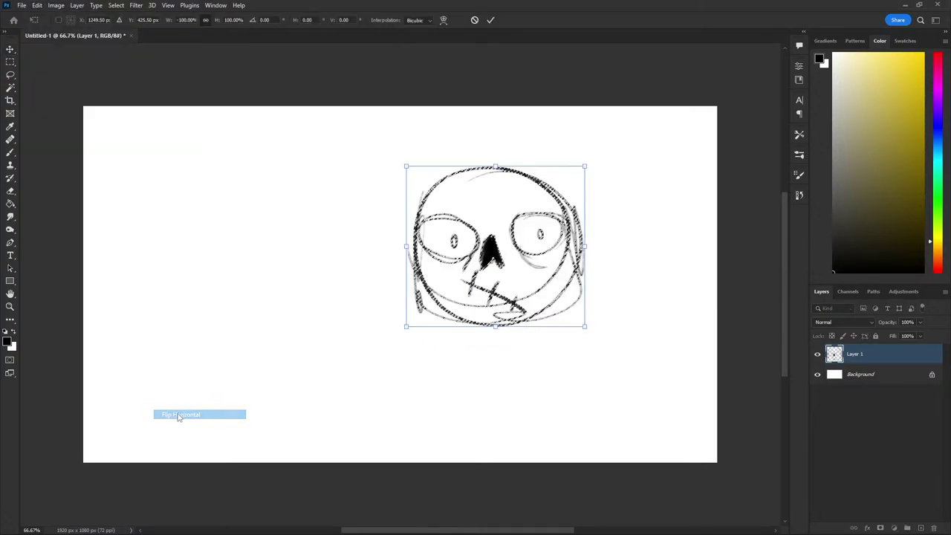
{"action": "left_click_drag", "start_coordinate": [490, 245], "coordinate": [487, 241]}
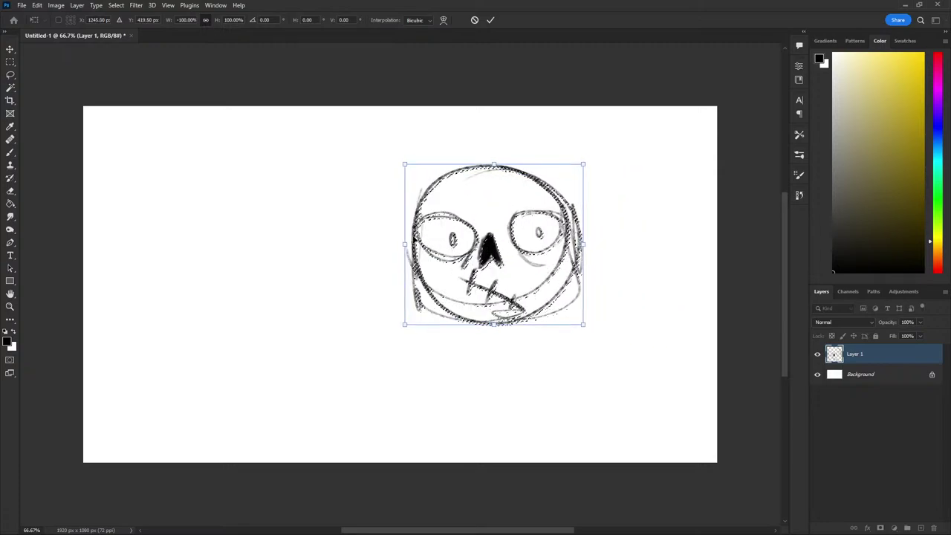
{"action": "key", "text": "Return"}
{"action": "key", "text": "b"}
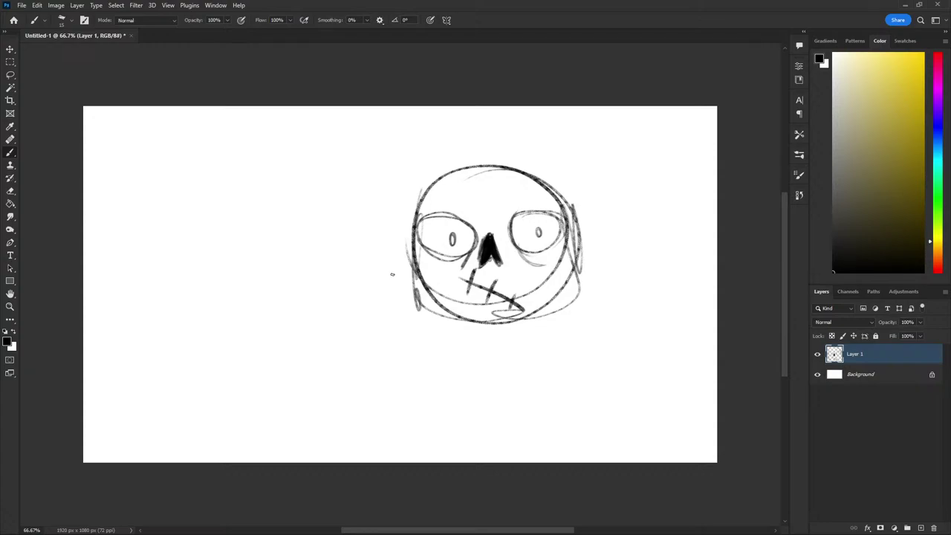
Move the skull up and to the left with a free transform
{"action": "key", "text": "v"}
{"action": "key", "text": "ctrl+t"}
{"action": "left_click_drag", "start_coordinate": [387, 244], "coordinate": [268, 198]}
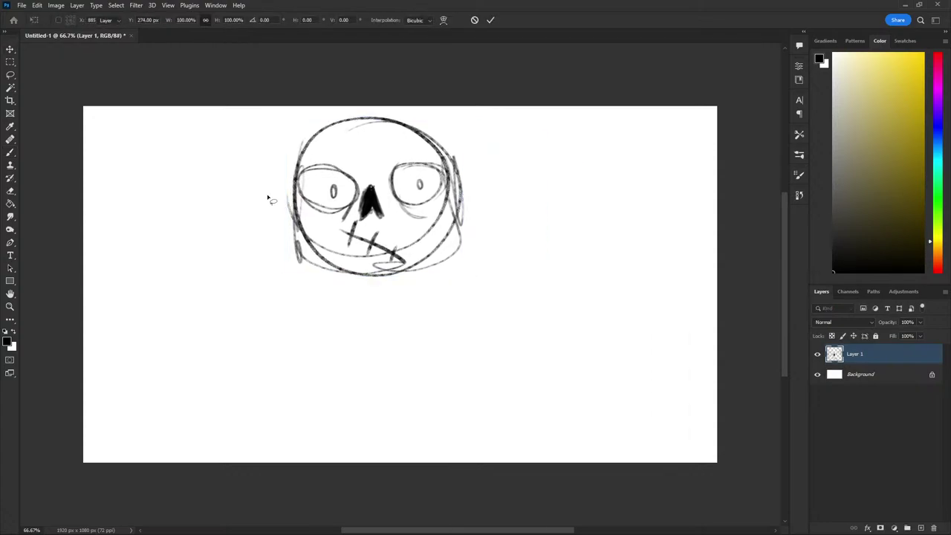
{"action": "key", "text": "Return"}
{"action": "key", "text": "b"}
Sketch a collar and neck below the skull and rib lines across the torso
{"action": "mouse_move", "coordinate": [362, 316]}
{"action": "left_mouse_down"}
{"action": "mouse_move", "coordinate": [401, 306]}
{"action": "mouse_move", "coordinate": [390, 375]}
{"action": "mouse_move", "coordinate": [327, 309]}
{"action": "mouse_move", "coordinate": [401, 303]}
{"action": "left_mouse_up"}
{"action": "mouse_move", "coordinate": [331, 307]}
{"action": "left_mouse_down"}
{"action": "mouse_move", "coordinate": [386, 304]}
{"action": "mouse_move", "coordinate": [327, 365]}
{"action": "mouse_move", "coordinate": [360, 348]}
{"action": "mouse_move", "coordinate": [381, 376]}
{"action": "left_mouse_up"}
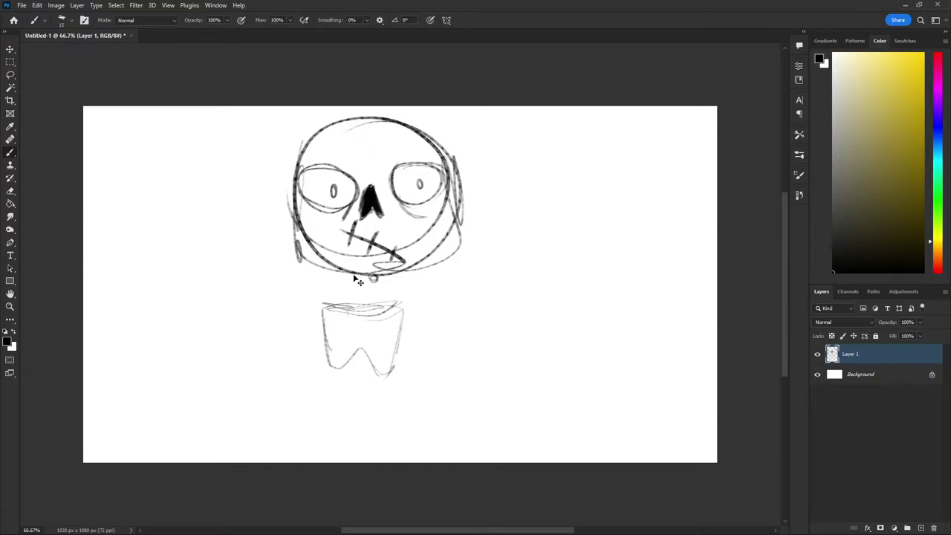
{"action": "left_click_drag", "start_coordinate": [354, 271], "coordinate": [363, 314]}
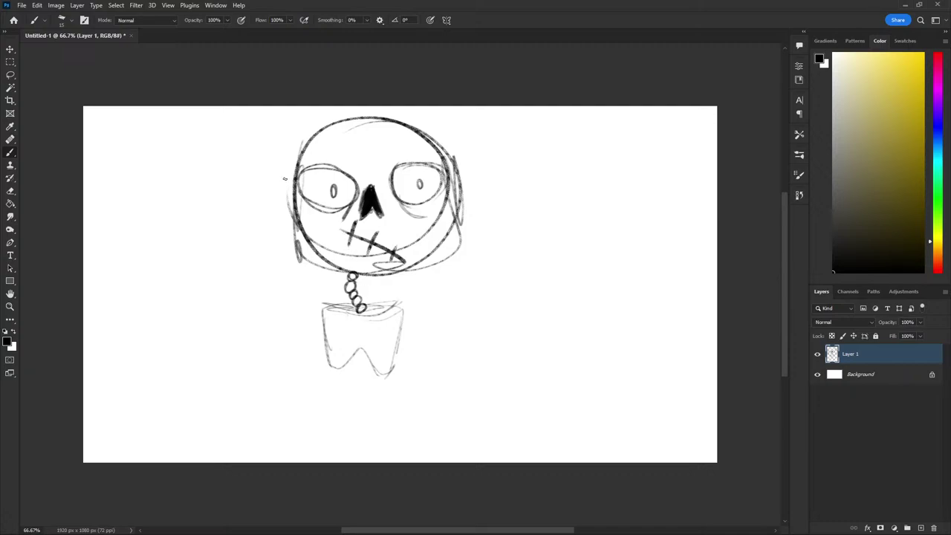
{"action": "mouse_move", "coordinate": [375, 328]}
{"action": "left_mouse_down"}
{"action": "mouse_move", "coordinate": [399, 326]}
{"action": "mouse_move", "coordinate": [363, 330]}
{"action": "mouse_move", "coordinate": [364, 349]}
{"action": "mouse_move", "coordinate": [322, 327]}
{"action": "mouse_move", "coordinate": [327, 343]}
{"action": "left_mouse_up"}
{"action": "left_click_drag", "start_coordinate": [398, 338], "coordinate": [367, 347]}
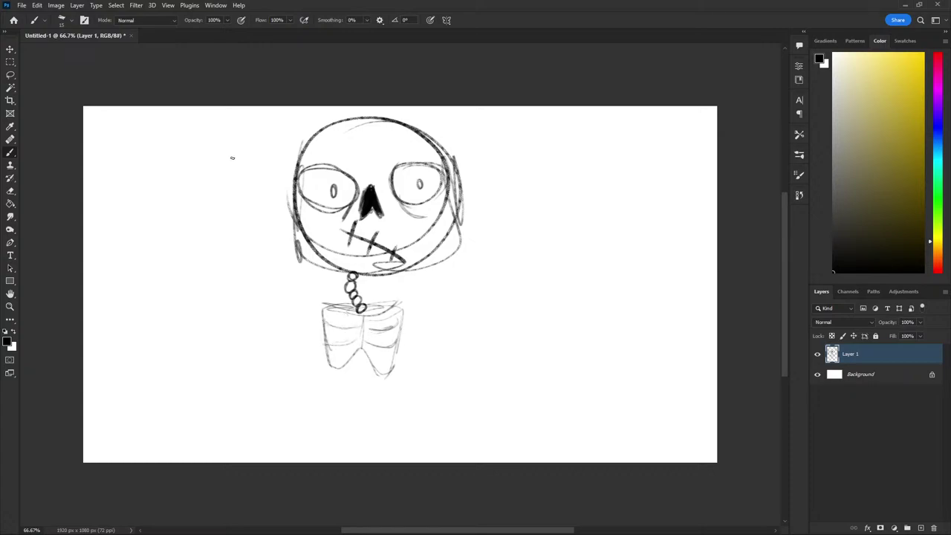
Shrink the sketch slightly, shift it down-right, and redraw the skull's top arc with a horn start
{"action": "key", "text": "v"}
{"action": "key", "text": "ctrl+t"}
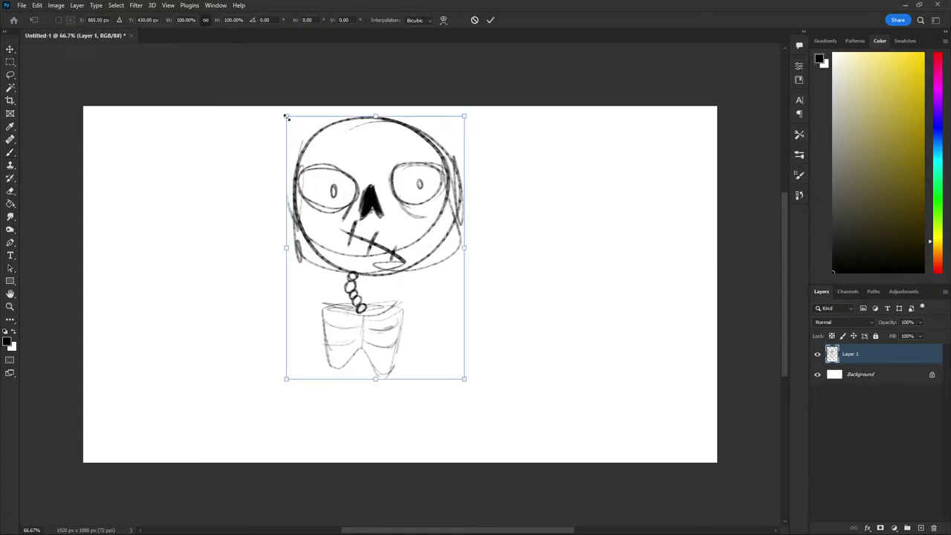
{"action": "mouse_move", "coordinate": [284, 113]}
{"action": "left_mouse_down"}
{"action": "mouse_move", "coordinate": [320, 170]}
{"action": "mouse_move", "coordinate": [299, 132]}
{"action": "left_mouse_up"}
{"action": "left_click_drag", "start_coordinate": [305, 165], "coordinate": [318, 189]}
{"action": "key", "text": "Return"}
{"action": "key", "text": "l"}
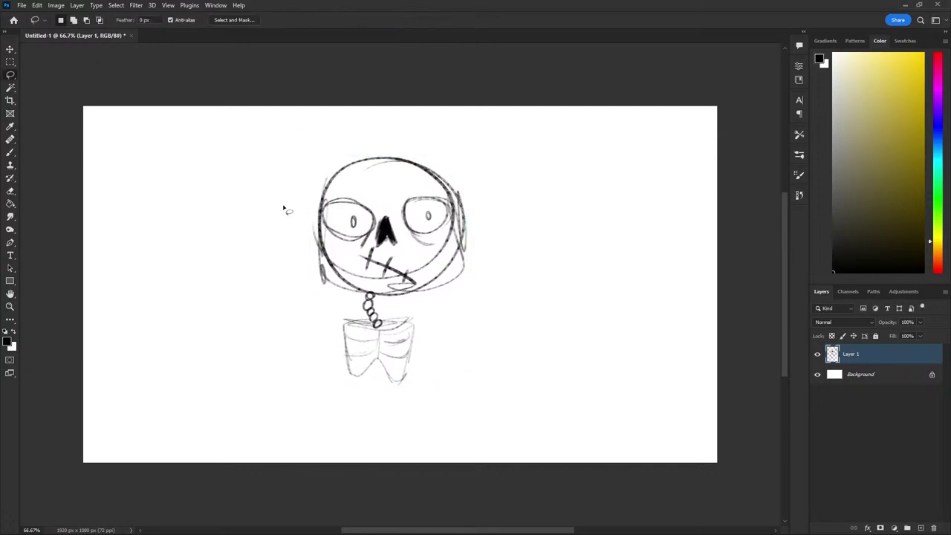
{"action": "key", "text": "b"}
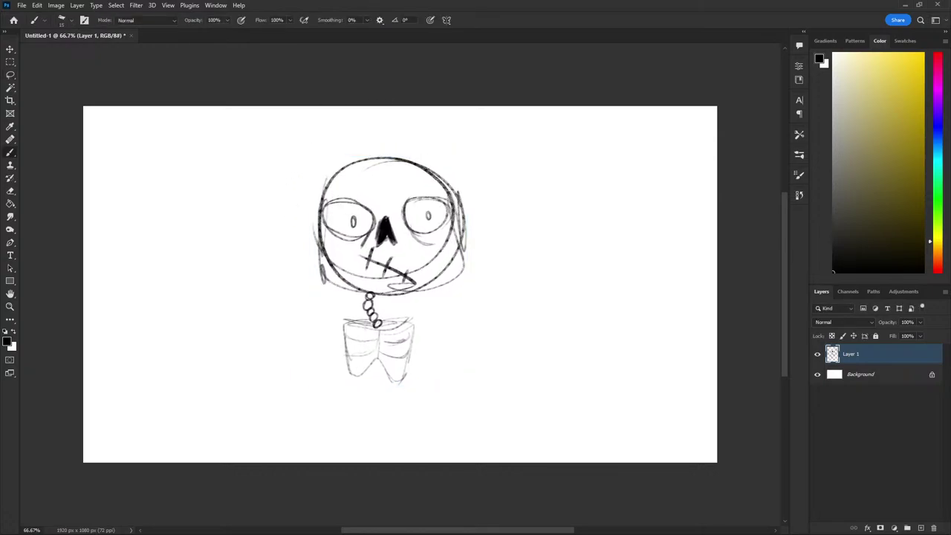
{"action": "mouse_move", "coordinate": [450, 194]}
{"action": "left_mouse_down"}
{"action": "mouse_move", "coordinate": [404, 154]}
{"action": "mouse_move", "coordinate": [325, 177]}
{"action": "mouse_move", "coordinate": [320, 236]}
{"action": "left_mouse_up"}
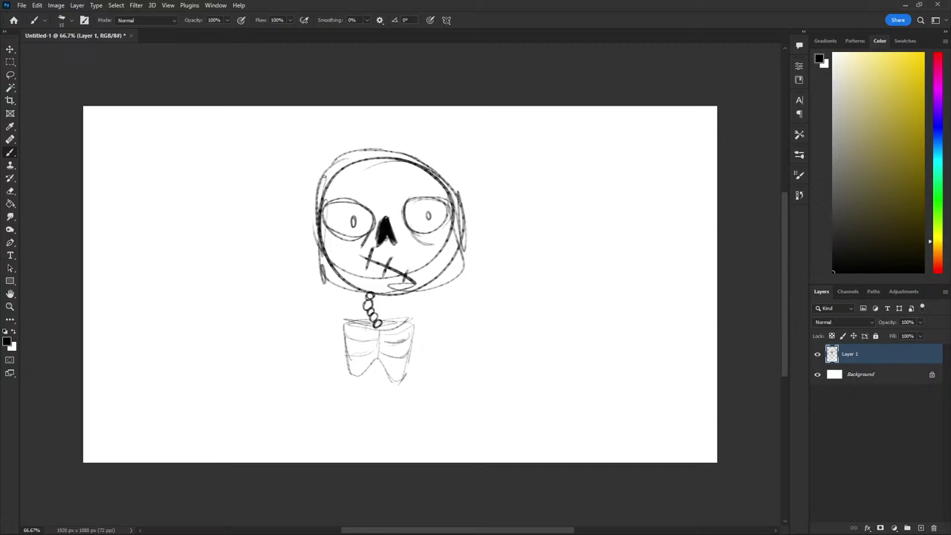
{"action": "mouse_move", "coordinate": [322, 175]}
{"action": "left_mouse_down"}
{"action": "mouse_move", "coordinate": [294, 144]}
{"action": "mouse_move", "coordinate": [286, 159]}
{"action": "mouse_move", "coordinate": [321, 184]}
{"action": "left_mouse_up"}
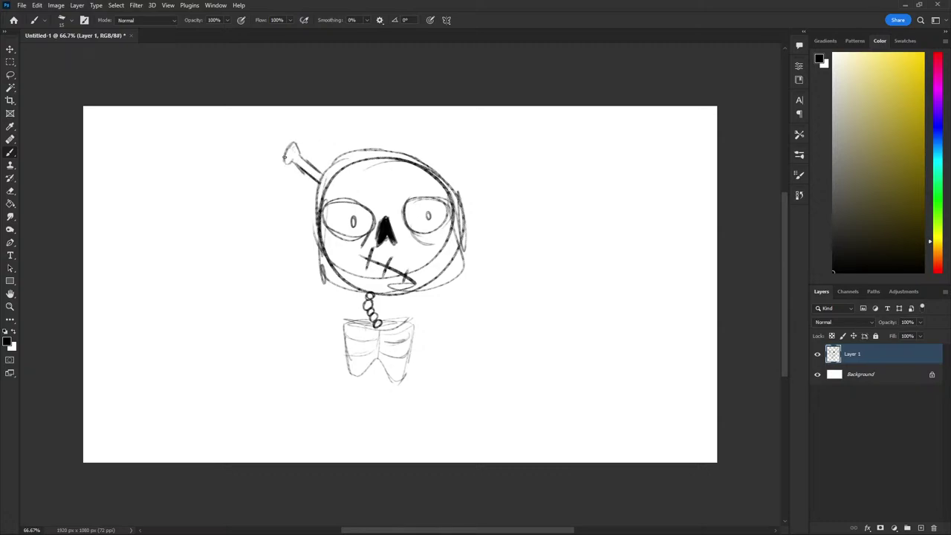
Finish both bone-shaped horns and thicken the skull's left outline
{"action": "left_click_drag", "start_coordinate": [283, 156], "coordinate": [293, 147]}
{"action": "mouse_move", "coordinate": [454, 158]}
{"action": "left_mouse_down"}
{"action": "mouse_move", "coordinate": [433, 171]}
{"action": "mouse_move", "coordinate": [466, 165]}
{"action": "mouse_move", "coordinate": [454, 157]}
{"action": "left_mouse_up"}
{"action": "mouse_move", "coordinate": [316, 208]}
{"action": "left_mouse_down"}
{"action": "mouse_move", "coordinate": [318, 279]}
{"action": "mouse_move", "coordinate": [318, 217]}
{"action": "mouse_move", "coordinate": [383, 159]}
{"action": "mouse_move", "coordinate": [429, 168]}
{"action": "left_mouse_up"}
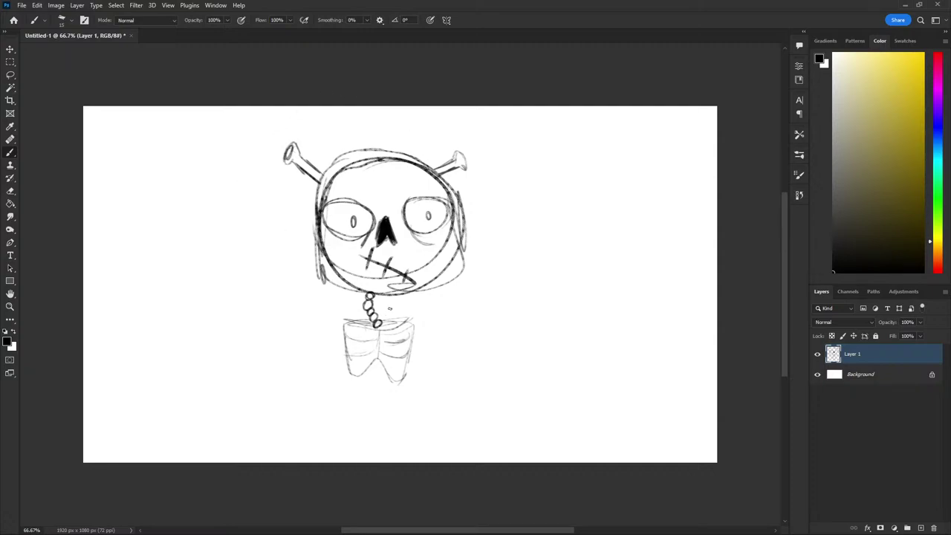
Scale the sketch down to about 91% and raise it higher on the canvas
{"action": "key", "text": "v"}
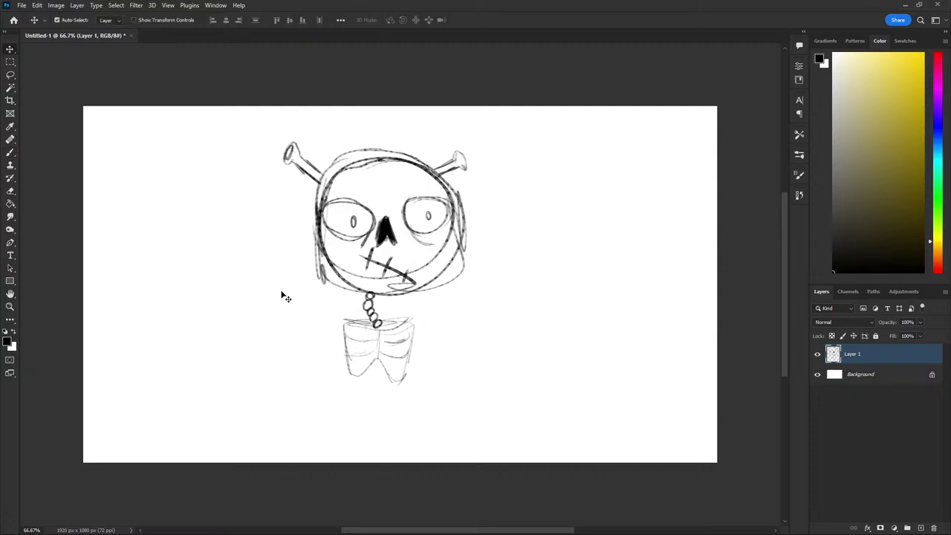
{"action": "key", "text": "ctrl+t"}
{"action": "left_click_drag", "start_coordinate": [283, 142], "coordinate": [297, 165]}
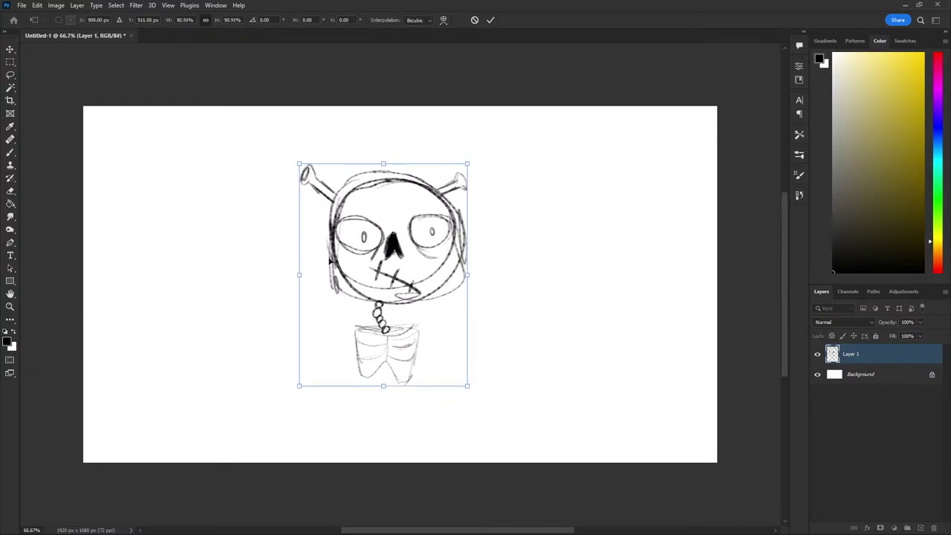
{"action": "left_click_drag", "start_coordinate": [306, 255], "coordinate": [306, 211]}
{"action": "key", "text": "Return"}
{"action": "key", "text": "l"}
{"action": "key", "text": "b"}
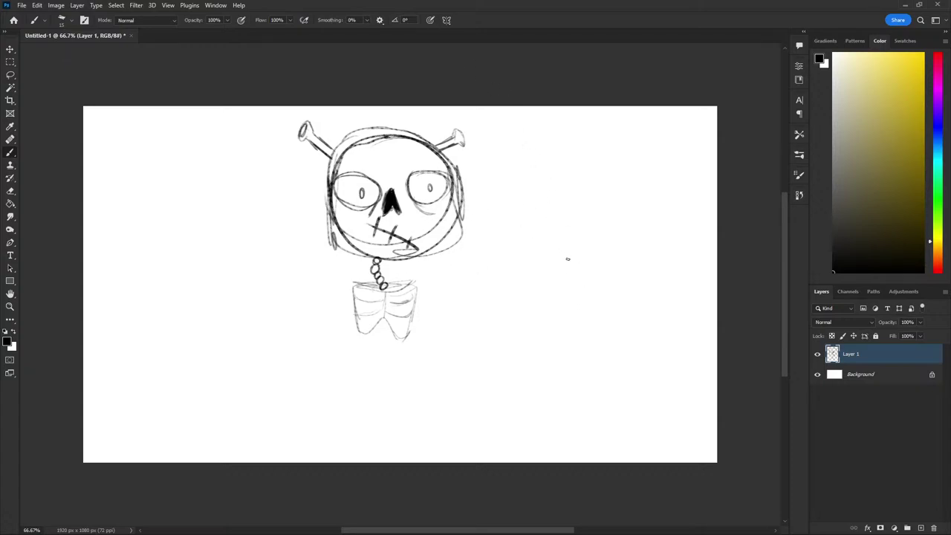
Try several trial strokes right of the skull, undoing each one
{"action": "left_click_drag", "start_coordinate": [588, 222], "coordinate": [582, 323]}
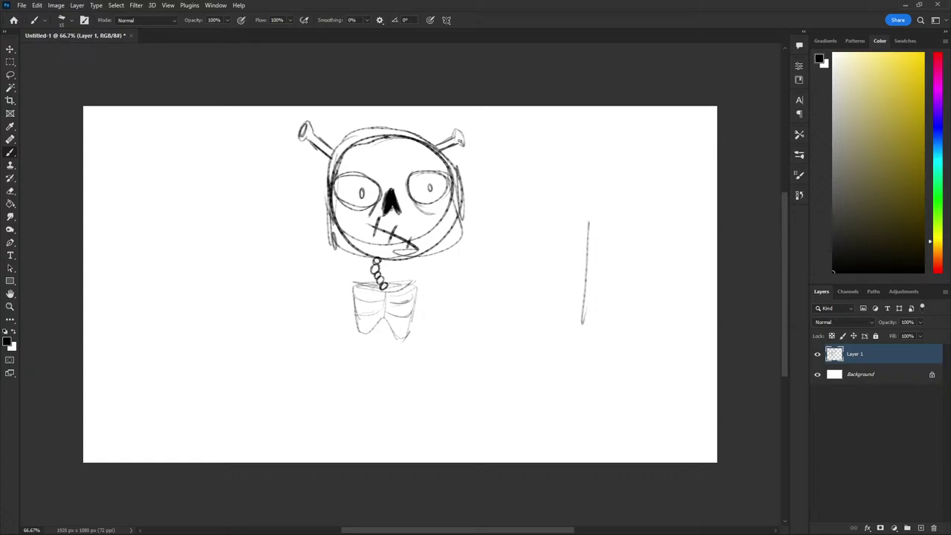
{"action": "key", "text": "super"}
{"action": "key", "text": "Escape"}
{"action": "key", "text": "ctrl+z"}
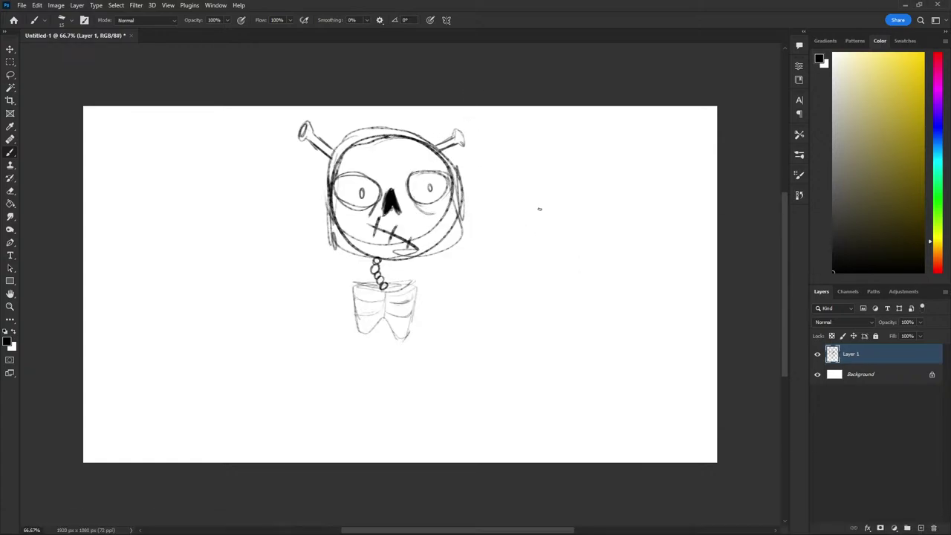
{"action": "left_click_drag", "start_coordinate": [512, 214], "coordinate": [491, 277]}
{"action": "key", "text": "ctrl+z"}
{"action": "left_click_drag", "start_coordinate": [514, 207], "coordinate": [494, 272]}
{"action": "key", "text": "ctrl+z"}
{"action": "left_click_drag", "start_coordinate": [506, 205], "coordinate": [486, 272]}
{"action": "key", "text": "ctrl+z"}
Sketch the screen's left, top, right and bottom edges plus a stand leg and base
{"action": "left_click_drag", "start_coordinate": [491, 195], "coordinate": [487, 273]}
{"action": "mouse_move", "coordinate": [492, 190]}
{"action": "left_mouse_down"}
{"action": "mouse_move", "coordinate": [613, 201]}
{"action": "mouse_move", "coordinate": [621, 217]}
{"action": "mouse_move", "coordinate": [611, 309]}
{"action": "left_mouse_up"}
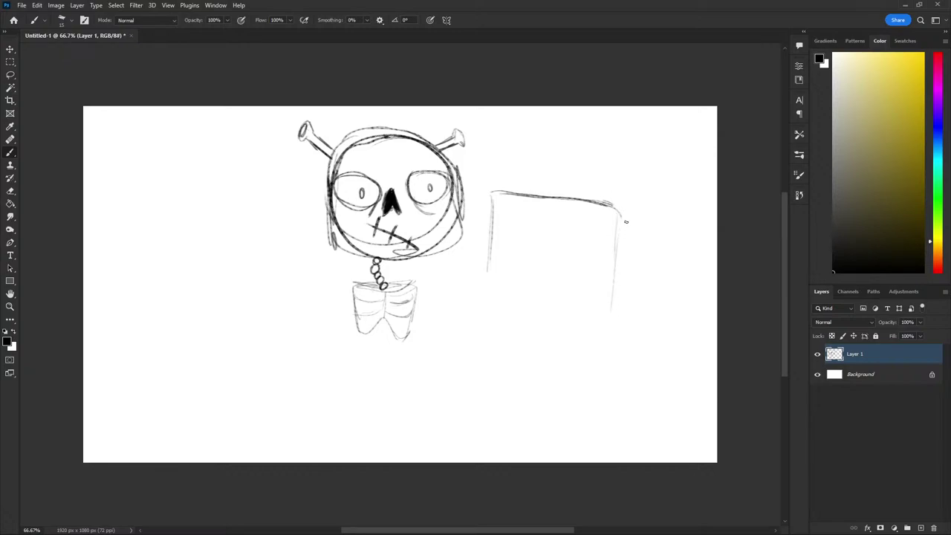
{"action": "left_click_drag", "start_coordinate": [625, 222], "coordinate": [616, 309]}
{"action": "mouse_move", "coordinate": [487, 269]}
{"action": "left_mouse_down"}
{"action": "mouse_move", "coordinate": [484, 277]}
{"action": "mouse_move", "coordinate": [615, 317]}
{"action": "left_mouse_up"}
{"action": "mouse_move", "coordinate": [509, 283]}
{"action": "left_mouse_down"}
{"action": "mouse_move", "coordinate": [594, 303]}
{"action": "mouse_move", "coordinate": [540, 318]}
{"action": "mouse_move", "coordinate": [569, 328]}
{"action": "left_mouse_up"}
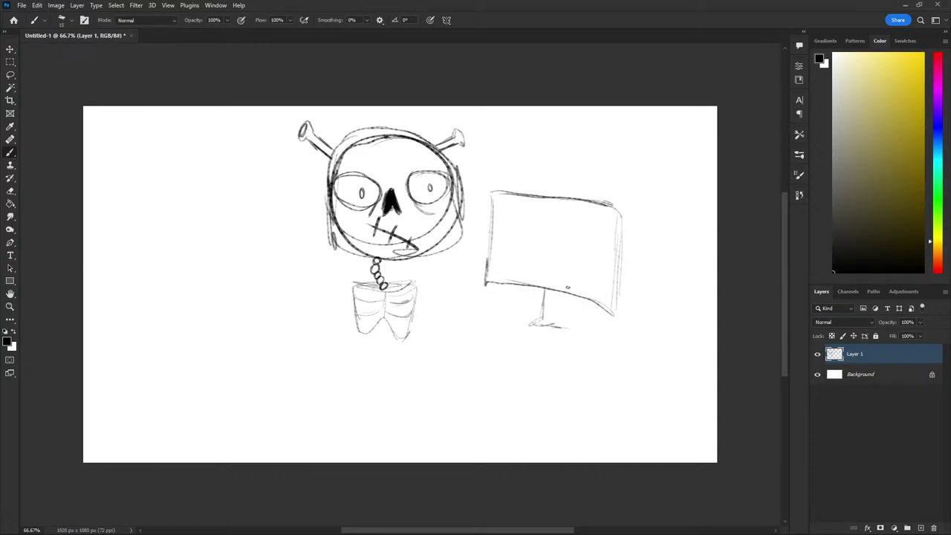
{"action": "mouse_move", "coordinate": [564, 295]}
{"action": "left_mouse_down"}
{"action": "mouse_move", "coordinate": [572, 327]}
{"action": "mouse_move", "coordinate": [546, 333]}
{"action": "mouse_move", "coordinate": [532, 328]}
{"action": "mouse_move", "coordinate": [539, 310]}
{"action": "mouse_move", "coordinate": [560, 309]}
{"action": "mouse_move", "coordinate": [554, 329]}
{"action": "mouse_move", "coordinate": [544, 294]}
{"action": "left_mouse_up"}
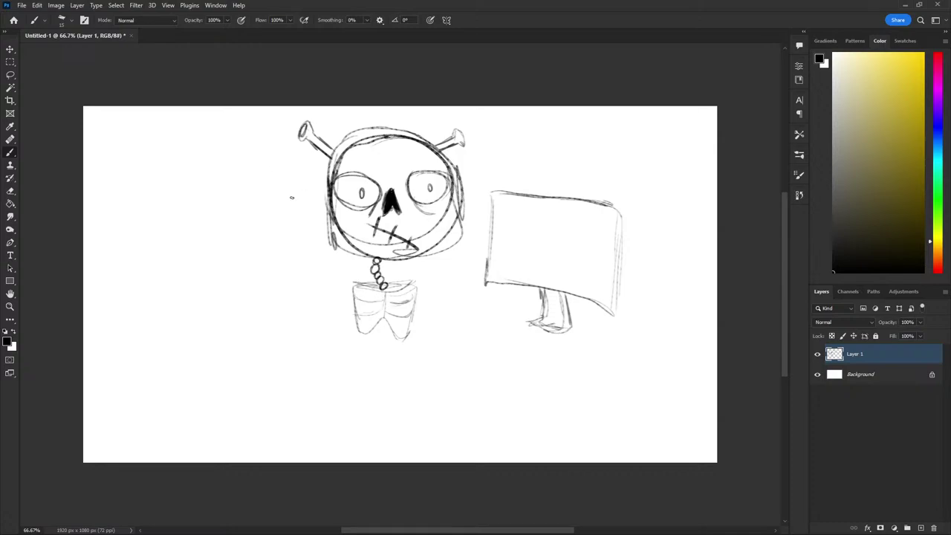
Redraw and darken the screen's right edge after several undone attempts
{"action": "left_click_drag", "start_coordinate": [663, 258], "coordinate": [662, 363]}
{"action": "key", "text": "ctrl+z"}
{"action": "mouse_move", "coordinate": [665, 258]}
{"action": "left_mouse_down"}
{"action": "mouse_move", "coordinate": [662, 353]}
{"action": "mouse_move", "coordinate": [608, 256]}
{"action": "mouse_move", "coordinate": [600, 333]}
{"action": "left_mouse_up"}
{"action": "key", "text": "ctrl+z"}
{"action": "key", "text": "ctrl+z"}
{"action": "left_click_drag", "start_coordinate": [604, 255], "coordinate": [599, 344]}
{"action": "key", "text": "ctrl+z"}
{"action": "left_click_drag", "start_coordinate": [636, 170], "coordinate": [633, 316]}
{"action": "key", "text": "ctrl+z"}
{"action": "key", "text": "ctrl+z"}
{"action": "left_click_drag", "start_coordinate": [616, 199], "coordinate": [611, 319]}
{"action": "left_click_drag", "start_coordinate": [615, 202], "coordinate": [614, 345]}
Undo a darker bottom edge and an arm line, then sketch a box at the right canvas edge
{"action": "left_click_drag", "start_coordinate": [534, 302], "coordinate": [482, 273]}
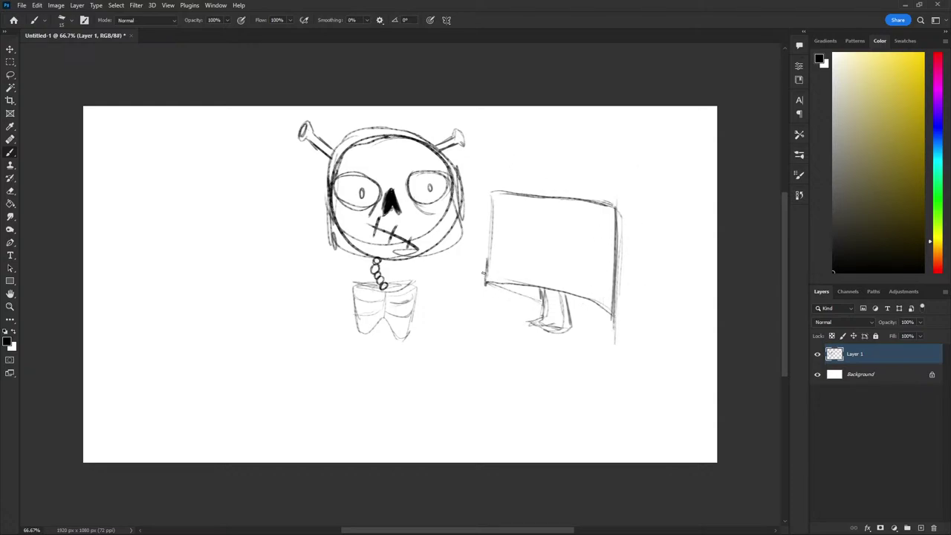
{"action": "key", "text": "ctrl+z"}
{"action": "left_click_drag", "start_coordinate": [425, 283], "coordinate": [489, 273]}
{"action": "key", "text": "ctrl+z"}
{"action": "key", "text": "ctrl+z"}
{"action": "mouse_move", "coordinate": [628, 371]}
{"action": "left_mouse_down"}
{"action": "mouse_move", "coordinate": [628, 280]}
{"action": "mouse_move", "coordinate": [651, 256]}
{"action": "mouse_move", "coordinate": [718, 257]}
{"action": "mouse_move", "coordinate": [702, 379]}
{"action": "mouse_move", "coordinate": [694, 378]}
{"action": "left_mouse_up"}
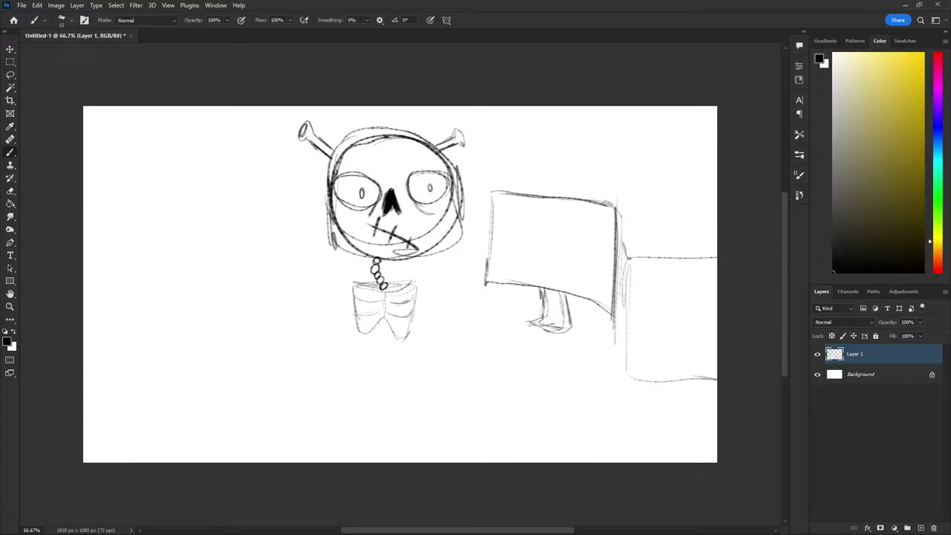
{"action": "mouse_move", "coordinate": [625, 246]}
{"action": "left_mouse_down"}
{"action": "mouse_move", "coordinate": [697, 238]}
{"action": "mouse_move", "coordinate": [646, 242]}
{"action": "mouse_move", "coordinate": [621, 312]}
{"action": "mouse_move", "coordinate": [625, 388]}
{"action": "left_mouse_up"}
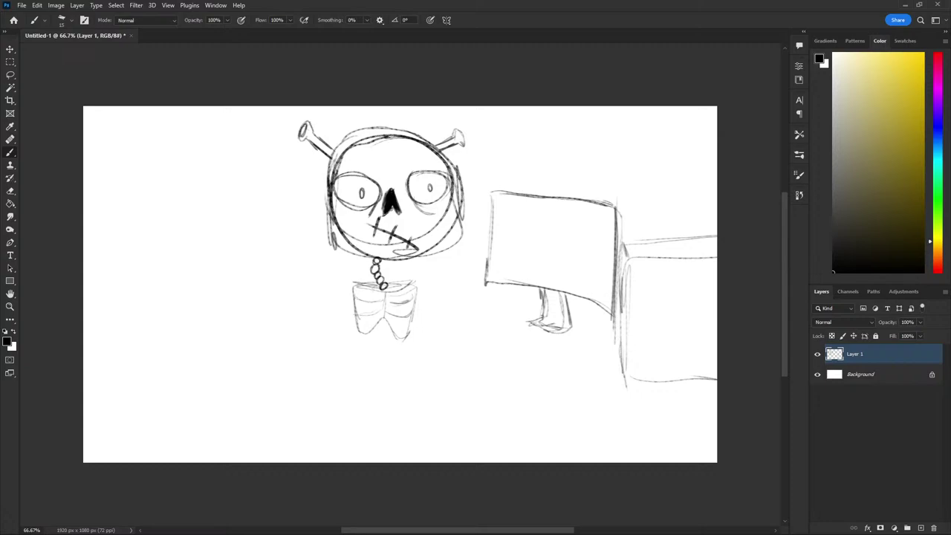
Darken the skull's top outline and the ribcage outline, adding lighter strokes on the head's lower right
{"action": "key", "text": "e"}
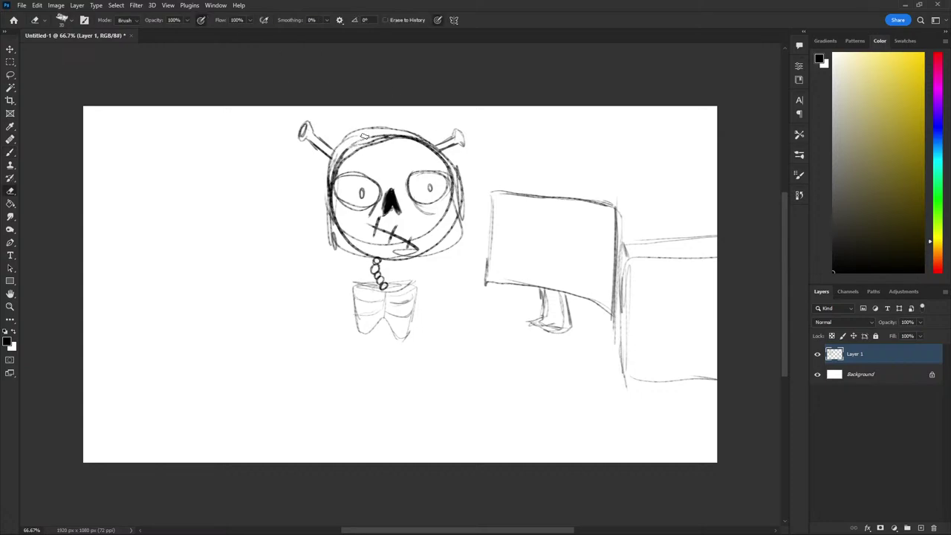
{"action": "key", "text": "b"}
{"action": "mouse_move", "coordinate": [335, 141]}
{"action": "left_mouse_down"}
{"action": "mouse_move", "coordinate": [367, 128]}
{"action": "mouse_move", "coordinate": [438, 141]}
{"action": "left_mouse_up"}
{"action": "mouse_move", "coordinate": [352, 284]}
{"action": "left_mouse_down"}
{"action": "mouse_move", "coordinate": [354, 300]}
{"action": "mouse_move", "coordinate": [413, 336]}
{"action": "mouse_move", "coordinate": [389, 281]}
{"action": "mouse_move", "coordinate": [348, 282]}
{"action": "left_mouse_up"}
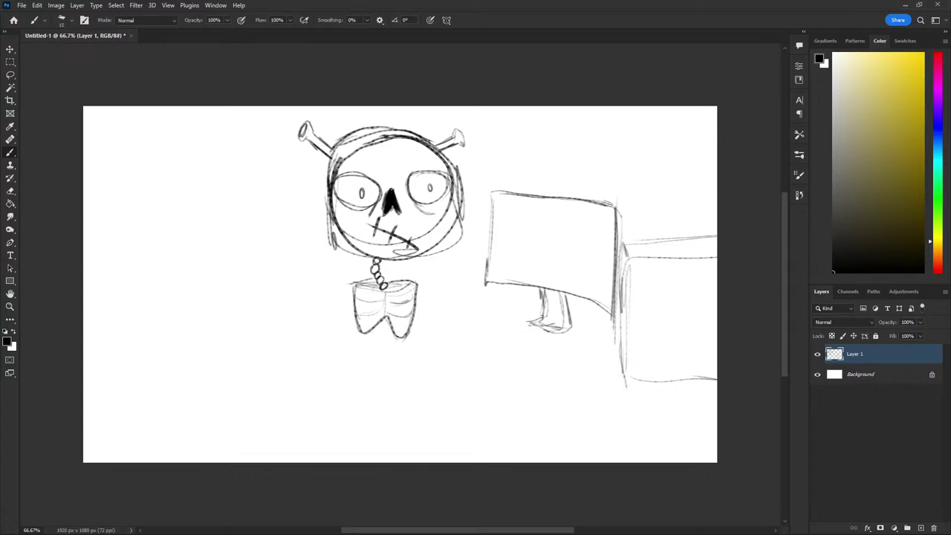
{"action": "left_click_drag", "start_coordinate": [384, 319], "coordinate": [373, 359]}
{"action": "key", "text": "ctrl+z"}
{"action": "key", "text": "ctrl+z"}
{"action": "key", "text": "l"}
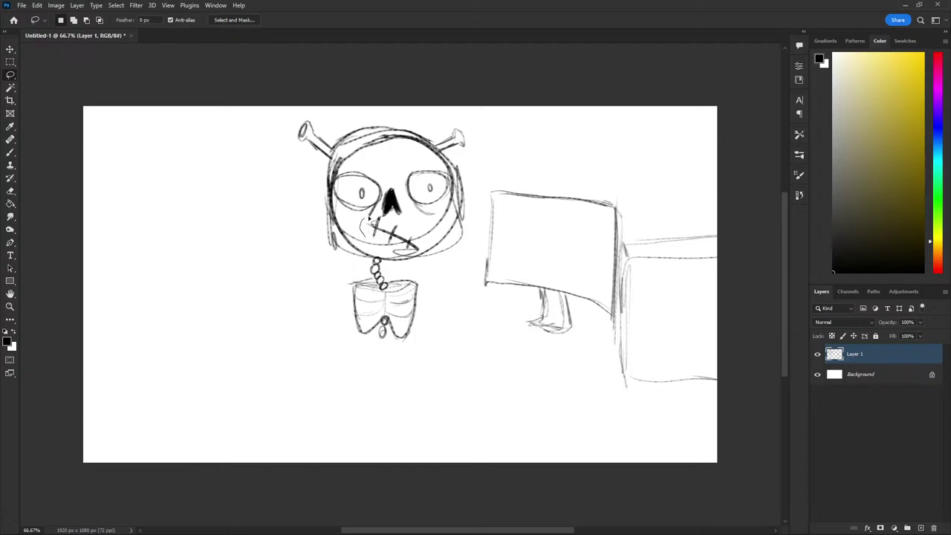
{"action": "key", "text": "b"}
{"action": "mouse_move", "coordinate": [433, 223]}
{"action": "left_mouse_down"}
{"action": "mouse_move", "coordinate": [421, 257]}
{"action": "mouse_move", "coordinate": [455, 257]}
{"action": "left_mouse_up"}
{"action": "key", "text": "ctrl+z"}
{"action": "left_click_drag", "start_coordinate": [461, 205], "coordinate": [449, 260]}
Draw the tail's start from the left of the ribcage, retrying the stroke several times
{"action": "left_click_drag", "start_coordinate": [350, 291], "coordinate": [313, 289]}
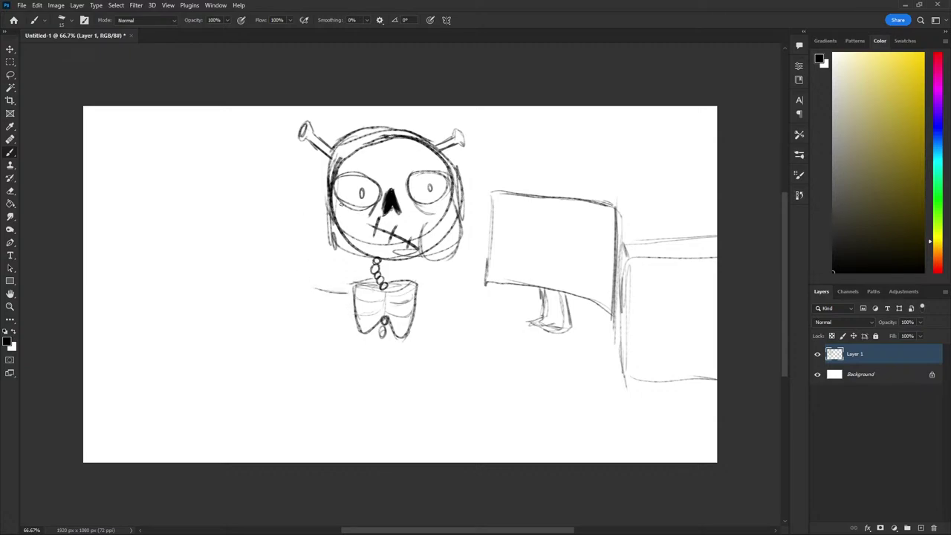
{"action": "key", "text": "ctrl+z"}
{"action": "left_click_drag", "start_coordinate": [331, 287], "coordinate": [282, 274]}
{"action": "key", "text": "ctrl+z"}
{"action": "mouse_move", "coordinate": [351, 293]}
{"action": "left_mouse_down"}
{"action": "mouse_move", "coordinate": [292, 291]}
{"action": "mouse_move", "coordinate": [251, 273]}
{"action": "left_mouse_up"}
{"action": "key", "text": "ctrl+z"}
{"action": "mouse_move", "coordinate": [353, 288]}
{"action": "left_mouse_down"}
{"action": "mouse_move", "coordinate": [297, 294]}
{"action": "mouse_move", "coordinate": [254, 239]}
{"action": "mouse_move", "coordinate": [242, 289]}
{"action": "left_mouse_up"}
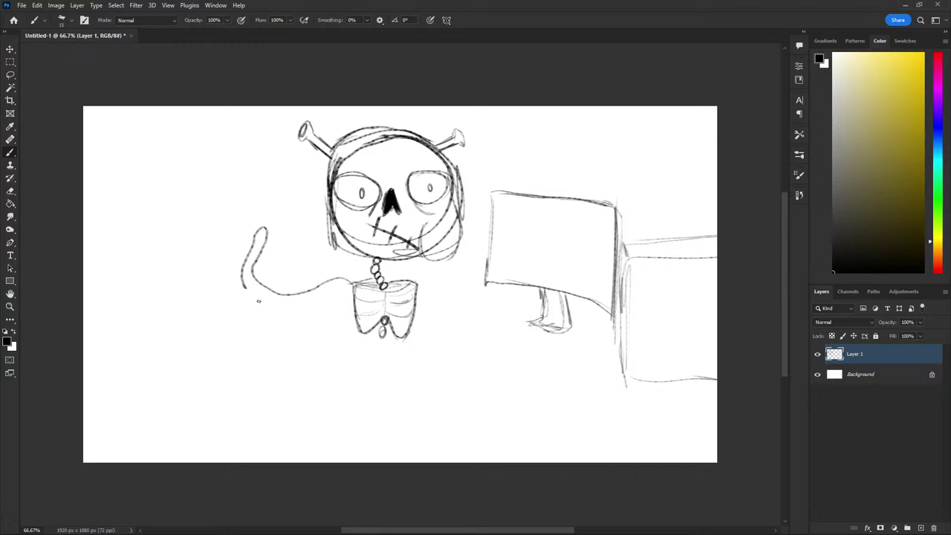
{"action": "key", "text": "ctrl+z"}
{"action": "mouse_move", "coordinate": [355, 290]}
{"action": "left_mouse_down"}
{"action": "mouse_move", "coordinate": [339, 272]}
{"action": "mouse_move", "coordinate": [253, 265]}
{"action": "mouse_move", "coordinate": [229, 215]}
{"action": "mouse_move", "coordinate": [235, 262]}
{"action": "left_mouse_up"}
{"action": "key", "text": "ctrl+z"}
{"action": "mouse_move", "coordinate": [355, 290]}
{"action": "left_mouse_down"}
{"action": "mouse_move", "coordinate": [285, 272]}
{"action": "mouse_move", "coordinate": [245, 234]}
{"action": "mouse_move", "coordinate": [263, 217]}
{"action": "mouse_move", "coordinate": [217, 259]}
{"action": "mouse_move", "coordinate": [292, 283]}
{"action": "mouse_move", "coordinate": [338, 273]}
{"action": "mouse_move", "coordinate": [353, 312]}
{"action": "left_mouse_up"}
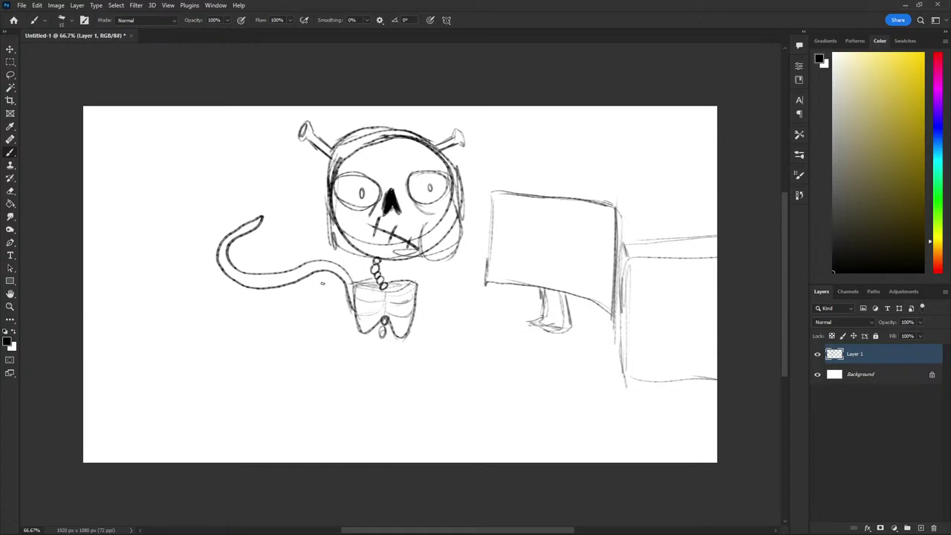
Curl the tail's tip into a round shape, removing a stray stroke under the ribcage
{"action": "left_click_drag", "start_coordinate": [368, 330], "coordinate": [329, 348]}
{"action": "key", "text": "ctrl+z"}
{"action": "key", "text": "ctrl+z"}
{"action": "mouse_move", "coordinate": [263, 217]}
{"action": "left_mouse_down"}
{"action": "mouse_move", "coordinate": [246, 206]}
{"action": "mouse_move", "coordinate": [251, 182]}
{"action": "mouse_move", "coordinate": [266, 202]}
{"action": "mouse_move", "coordinate": [260, 216]}
{"action": "left_mouse_up"}
{"action": "key", "text": "ctrl+z"}
{"action": "key", "text": "e"}
{"action": "key", "text": "b"}
{"action": "mouse_move", "coordinate": [259, 183]}
{"action": "left_mouse_down"}
{"action": "mouse_move", "coordinate": [230, 181]}
{"action": "mouse_move", "coordinate": [225, 201]}
{"action": "mouse_move", "coordinate": [249, 223]}
{"action": "mouse_move", "coordinate": [260, 212]}
{"action": "mouse_move", "coordinate": [247, 187]}
{"action": "mouse_move", "coordinate": [231, 190]}
{"action": "mouse_move", "coordinate": [245, 186]}
{"action": "left_mouse_up"}
Add a stem and detail to the tail's round tip and darken the ribcage's left edge
{"action": "left_click_drag", "start_coordinate": [240, 205], "coordinate": [249, 170]}
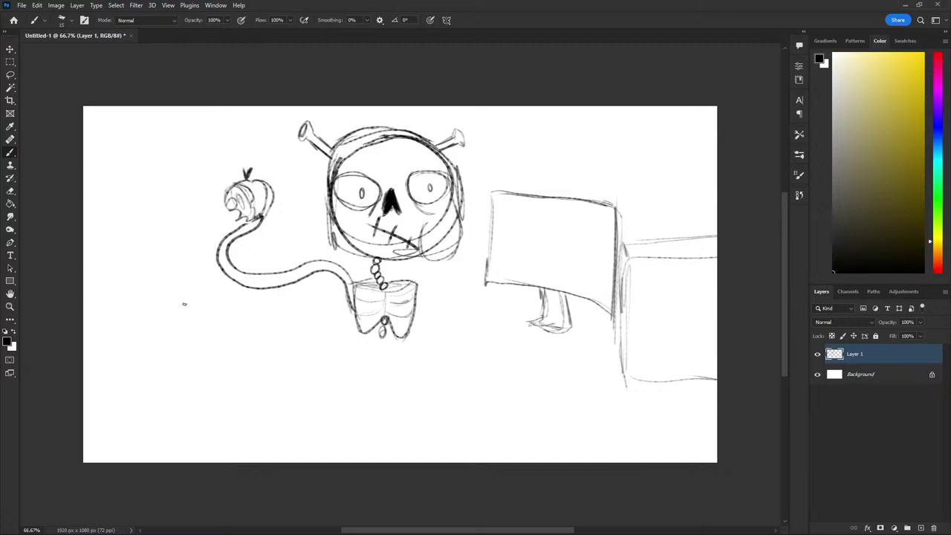
{"action": "mouse_move", "coordinate": [350, 291]}
{"action": "left_mouse_down"}
{"action": "mouse_move", "coordinate": [331, 266]}
{"action": "mouse_move", "coordinate": [242, 287]}
{"action": "mouse_move", "coordinate": [257, 282]}
{"action": "mouse_move", "coordinate": [221, 275]}
{"action": "mouse_move", "coordinate": [217, 261]}
{"action": "mouse_move", "coordinate": [230, 232]}
{"action": "mouse_move", "coordinate": [218, 252]}
{"action": "mouse_move", "coordinate": [231, 271]}
{"action": "mouse_move", "coordinate": [272, 280]}
{"action": "mouse_move", "coordinate": [343, 263]}
{"action": "mouse_move", "coordinate": [349, 276]}
{"action": "left_mouse_up"}
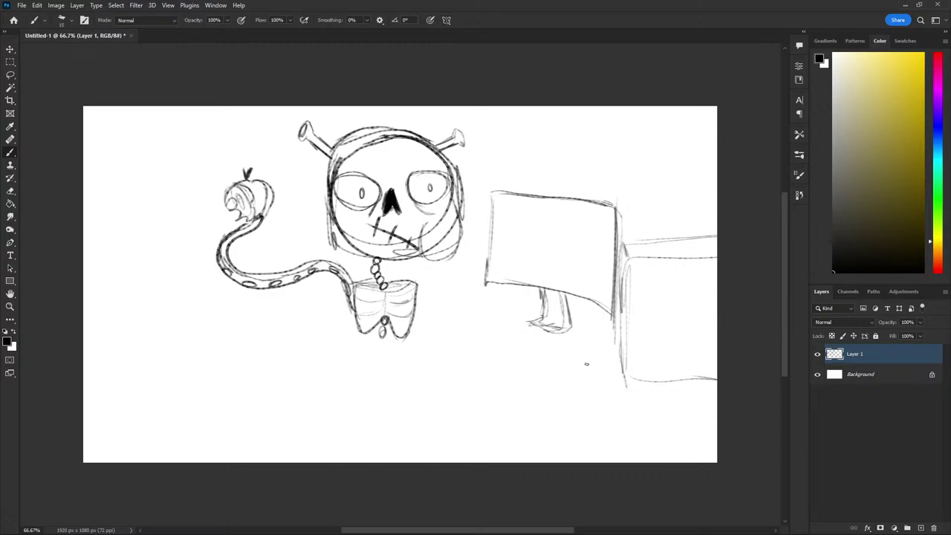
{"action": "mouse_move", "coordinate": [586, 363]}
{"action": "left_mouse_down"}
{"action": "mouse_move", "coordinate": [569, 363]}
{"action": "mouse_move", "coordinate": [563, 352]}
{"action": "mouse_move", "coordinate": [585, 353]}
{"action": "mouse_move", "coordinate": [554, 345]}
{"action": "mouse_move", "coordinate": [538, 354]}
{"action": "mouse_move", "coordinate": [558, 368]}
{"action": "mouse_move", "coordinate": [545, 367]}
{"action": "mouse_move", "coordinate": [539, 351]}
{"action": "left_mouse_up"}
{"action": "left_click_drag", "start_coordinate": [346, 287], "coordinate": [352, 310]}
{"action": "left_click_drag", "start_coordinate": [244, 172], "coordinate": [251, 171]}
{"action": "left_click_drag", "start_coordinate": [347, 298], "coordinate": [355, 307]}
Darken the ribcage's right edge with several strokes
{"action": "mouse_move", "coordinate": [418, 276]}
{"action": "left_mouse_down"}
{"action": "mouse_move", "coordinate": [420, 305]}
{"action": "mouse_move", "coordinate": [421, 279]}
{"action": "mouse_move", "coordinate": [435, 269]}
{"action": "mouse_move", "coordinate": [451, 292]}
{"action": "left_mouse_up"}
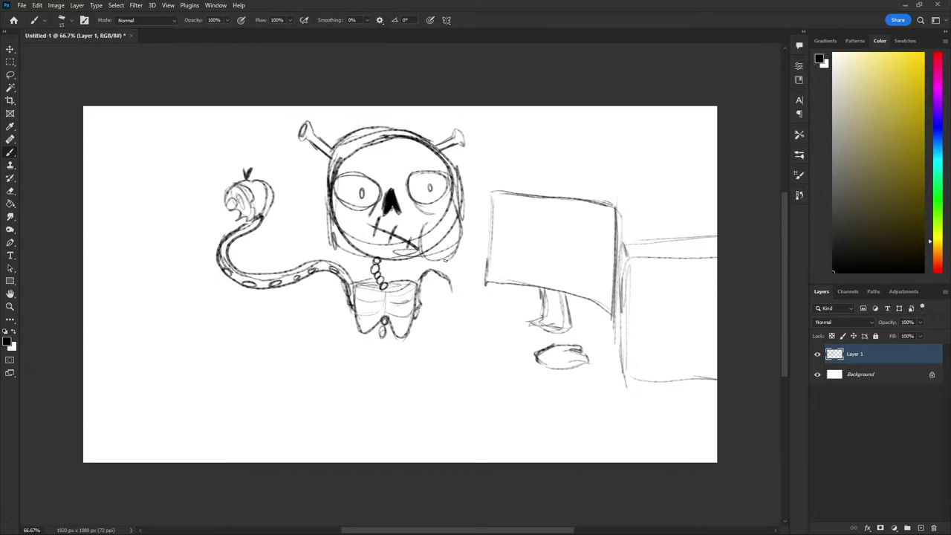
{"action": "left_click_drag", "start_coordinate": [422, 290], "coordinate": [417, 323]}
{"action": "left_click_drag", "start_coordinate": [414, 274], "coordinate": [421, 284]}
{"action": "mouse_move", "coordinate": [415, 318]}
{"action": "left_mouse_down"}
{"action": "mouse_move", "coordinate": [417, 330]}
{"action": "mouse_move", "coordinate": [447, 323]}
{"action": "mouse_move", "coordinate": [445, 354]}
{"action": "left_mouse_up"}
Sketch a puffy, cloud-like arm reaching right from the ribcage to a rounded hand
{"action": "mouse_move", "coordinate": [450, 291]}
{"action": "left_mouse_down"}
{"action": "mouse_move", "coordinate": [474, 333]}
{"action": "mouse_move", "coordinate": [463, 300]}
{"action": "left_mouse_up"}
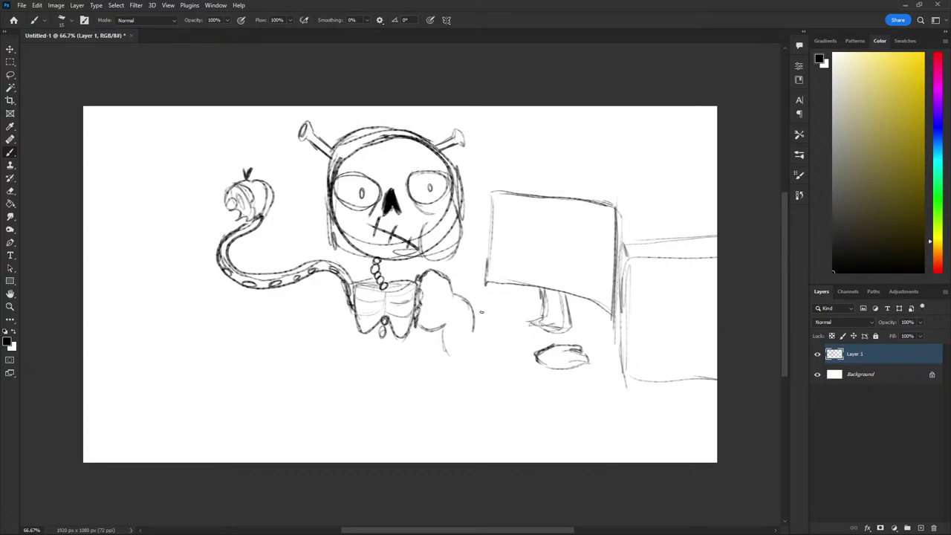
{"action": "left_click_drag", "start_coordinate": [470, 332], "coordinate": [498, 324]}
{"action": "mouse_move", "coordinate": [448, 356]}
{"action": "left_mouse_down"}
{"action": "mouse_move", "coordinate": [468, 357]}
{"action": "mouse_move", "coordinate": [490, 377]}
{"action": "left_mouse_up"}
{"action": "mouse_move", "coordinate": [498, 331]}
{"action": "left_mouse_down"}
{"action": "mouse_move", "coordinate": [507, 352]}
{"action": "mouse_move", "coordinate": [545, 338]}
{"action": "mouse_move", "coordinate": [555, 341]}
{"action": "mouse_move", "coordinate": [533, 349]}
{"action": "mouse_move", "coordinate": [563, 343]}
{"action": "mouse_move", "coordinate": [545, 357]}
{"action": "mouse_move", "coordinate": [524, 354]}
{"action": "mouse_move", "coordinate": [535, 360]}
{"action": "mouse_move", "coordinate": [569, 344]}
{"action": "mouse_move", "coordinate": [567, 368]}
{"action": "mouse_move", "coordinate": [542, 348]}
{"action": "mouse_move", "coordinate": [541, 365]}
{"action": "mouse_move", "coordinate": [474, 378]}
{"action": "left_mouse_up"}
{"action": "key", "text": "ctrl+z"}
{"action": "key", "text": "ctrl+z"}
{"action": "key", "text": "ctrl+z"}
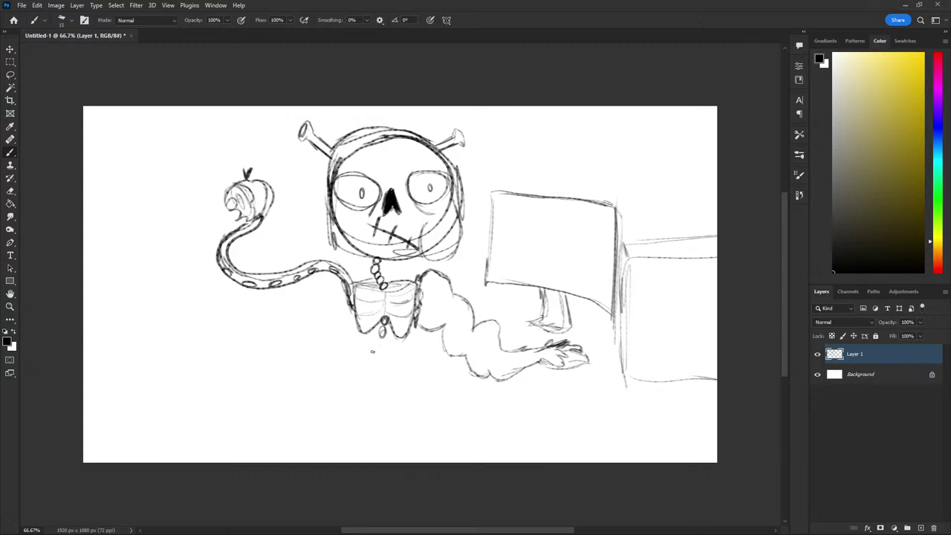
Sketch the horse body sweeping left from the torso, with its back line and a hatched tail
{"action": "mouse_move", "coordinate": [383, 334]}
{"action": "left_mouse_down"}
{"action": "mouse_move", "coordinate": [408, 358]}
{"action": "mouse_move", "coordinate": [413, 427]}
{"action": "left_mouse_up"}
{"action": "mouse_move", "coordinate": [378, 337]}
{"action": "left_mouse_down"}
{"action": "mouse_move", "coordinate": [291, 362]}
{"action": "mouse_move", "coordinate": [205, 344]}
{"action": "mouse_move", "coordinate": [176, 384]}
{"action": "left_mouse_up"}
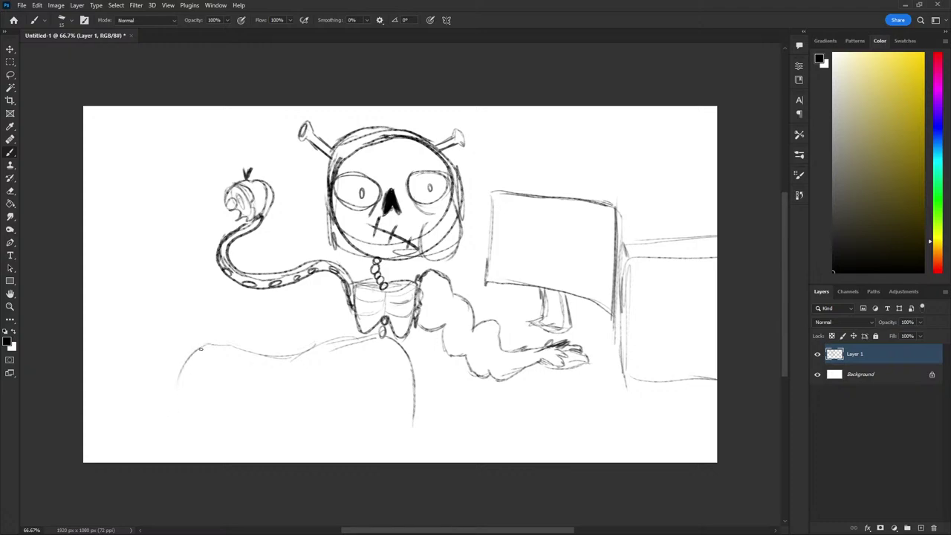
{"action": "mouse_move", "coordinate": [203, 347]}
{"action": "left_mouse_down"}
{"action": "mouse_move", "coordinate": [164, 405]}
{"action": "mouse_move", "coordinate": [158, 453]}
{"action": "mouse_move", "coordinate": [161, 444]}
{"action": "left_mouse_up"}
{"action": "left_click_drag", "start_coordinate": [178, 379], "coordinate": [158, 453]}
{"action": "left_click_drag", "start_coordinate": [193, 358], "coordinate": [170, 438]}
{"action": "left_click_drag", "start_coordinate": [189, 382], "coordinate": [161, 459]}
{"action": "left_click_drag", "start_coordinate": [175, 407], "coordinate": [156, 453]}
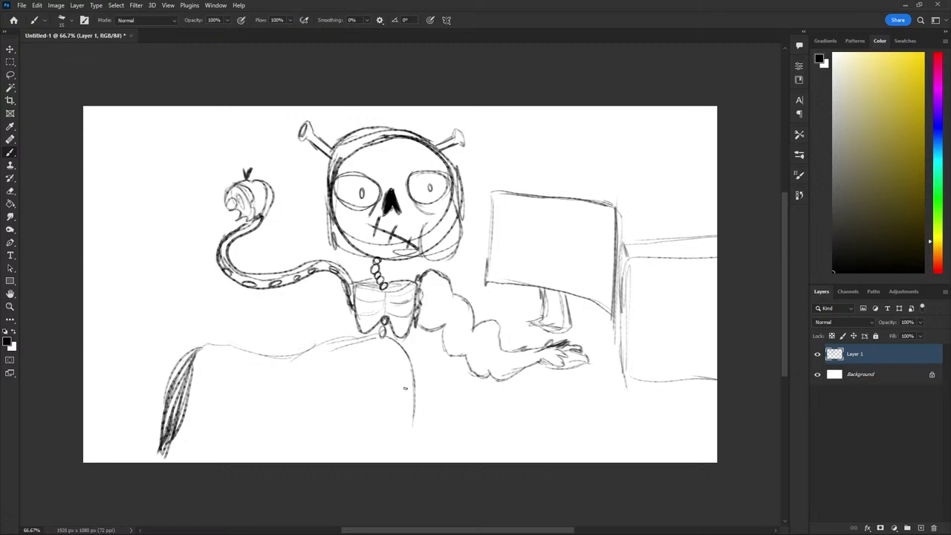
{"action": "left_click_drag", "start_coordinate": [406, 387], "coordinate": [406, 457]}
{"action": "left_click_drag", "start_coordinate": [357, 338], "coordinate": [225, 361]}
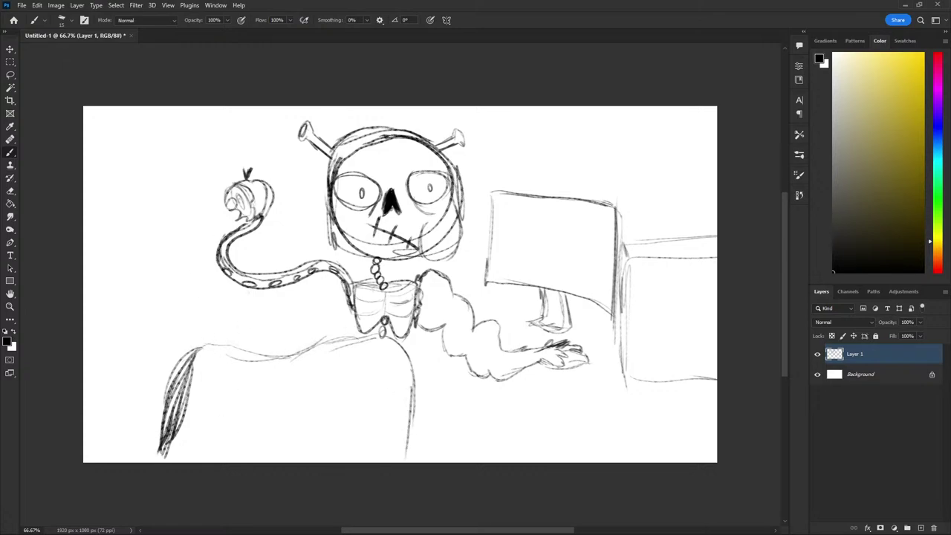
{"action": "left_click_drag", "start_coordinate": [192, 380], "coordinate": [172, 460]}
Add belly lines along the horse's lower body, removing stray leg strokes
{"action": "left_click_drag", "start_coordinate": [243, 427], "coordinate": [223, 457]}
{"action": "left_click_drag", "start_coordinate": [380, 419], "coordinate": [383, 461]}
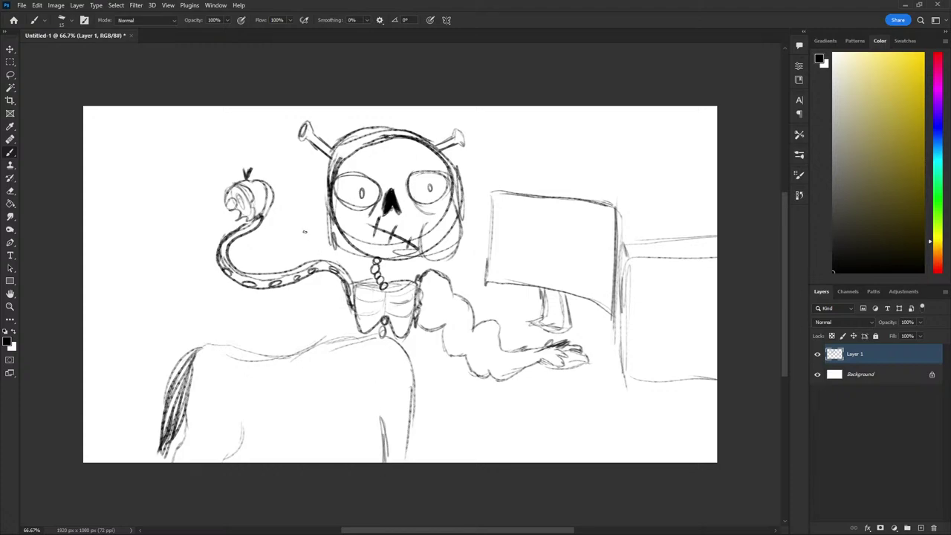
{"action": "mouse_move", "coordinate": [359, 460]}
{"action": "left_mouse_down"}
{"action": "mouse_move", "coordinate": [354, 425]}
{"action": "mouse_move", "coordinate": [378, 468]}
{"action": "left_mouse_up"}
{"action": "key", "text": "ctrl+z"}
{"action": "key", "text": "ctrl+z"}
{"action": "mouse_move", "coordinate": [245, 428]}
{"action": "left_mouse_down"}
{"action": "mouse_move", "coordinate": [361, 444]}
{"action": "mouse_move", "coordinate": [242, 439]}
{"action": "left_mouse_up"}
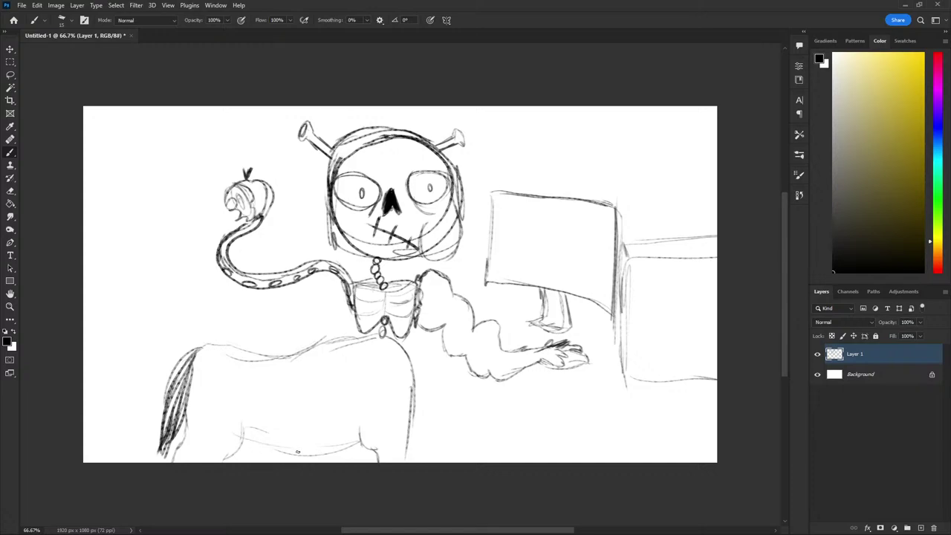
{"action": "mouse_move", "coordinate": [298, 451]}
{"action": "left_mouse_down"}
{"action": "mouse_move", "coordinate": [245, 453]}
{"action": "mouse_move", "coordinate": [282, 453]}
{"action": "left_mouse_up"}
Draw a thin diagonal line at the canvas's left edge
{"action": "left_click_drag", "start_coordinate": [116, 203], "coordinate": [138, 265]}
{"action": "key", "text": "ctrl+z"}
{"action": "mouse_move", "coordinate": [101, 207]}
{"action": "left_mouse_down"}
{"action": "mouse_move", "coordinate": [124, 266]}
{"action": "mouse_move", "coordinate": [92, 199]}
{"action": "left_mouse_up"}
{"action": "mouse_move", "coordinate": [113, 245]}
{"action": "left_mouse_down"}
{"action": "mouse_move", "coordinate": [139, 296]}
{"action": "mouse_move", "coordinate": [83, 337]}
{"action": "left_mouse_up"}
{"action": "key", "text": "ctrl+z"}
Sketch a rectangular box outline left of the apple
{"action": "key", "text": "ctrl+z"}
{"action": "key", "text": "ctrl+z"}
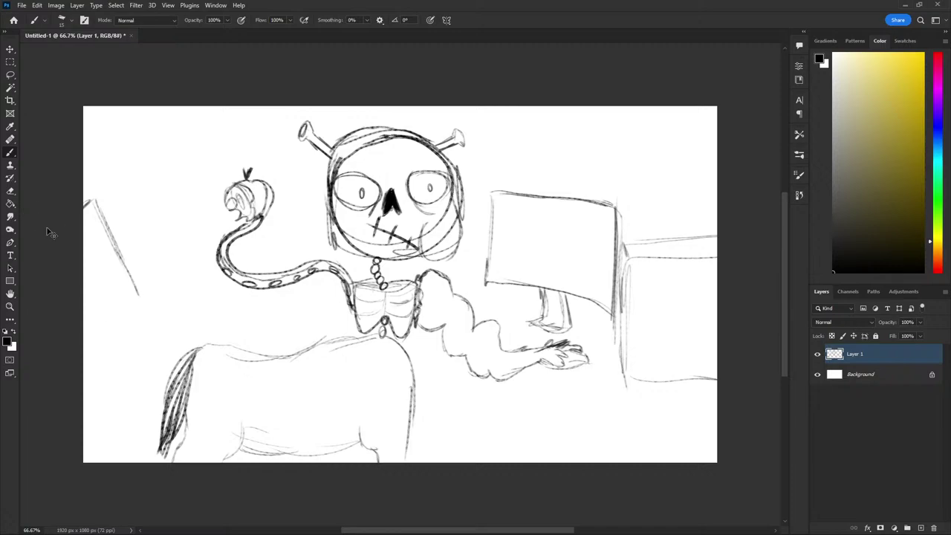
{"action": "key", "text": "ctrl+z"}
{"action": "key", "text": "ctrl+z"}
{"action": "key", "text": "ctrl+z"}
{"action": "key", "text": "ctrl+z"}
{"action": "key", "text": "ctrl+z"}
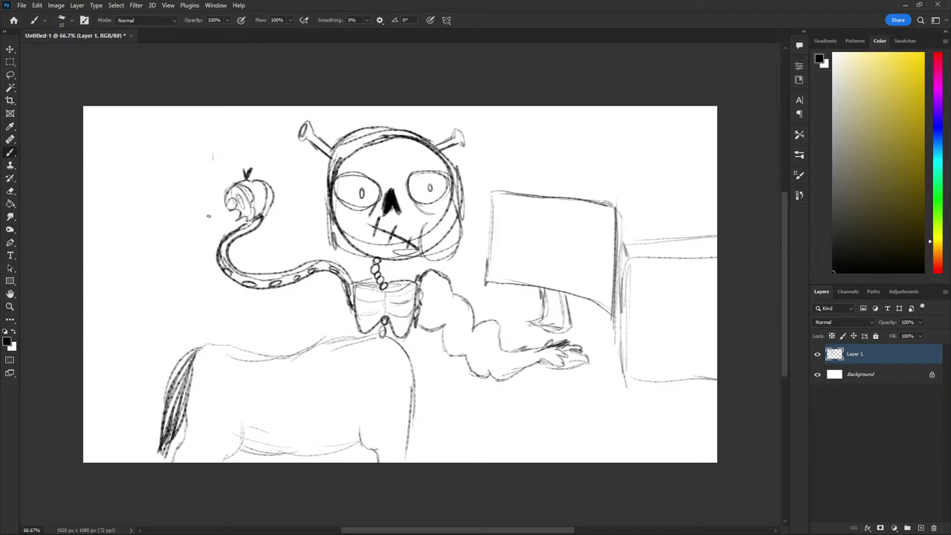
{"action": "left_click_drag", "start_coordinate": [213, 158], "coordinate": [209, 233]}
{"action": "key", "text": "ctrl+z"}
{"action": "mouse_move", "coordinate": [219, 169]}
{"action": "left_mouse_down"}
{"action": "mouse_move", "coordinate": [220, 233]}
{"action": "mouse_move", "coordinate": [131, 168]}
{"action": "mouse_move", "coordinate": [95, 165]}
{"action": "left_mouse_up"}
{"action": "left_click_drag", "start_coordinate": [220, 234], "coordinate": [127, 230]}
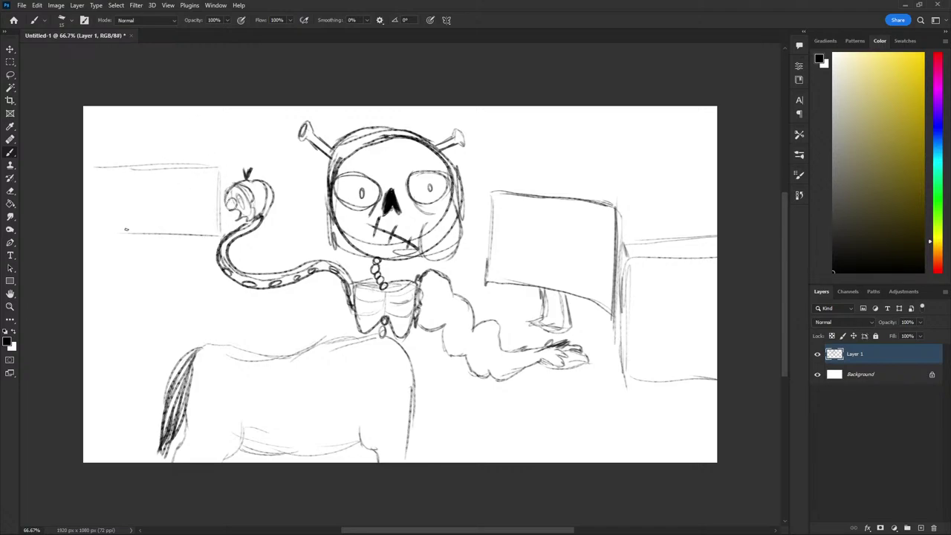
{"action": "left_click_drag", "start_coordinate": [193, 236], "coordinate": [85, 235]}
{"action": "left_click_drag", "start_coordinate": [96, 170], "coordinate": [95, 242]}
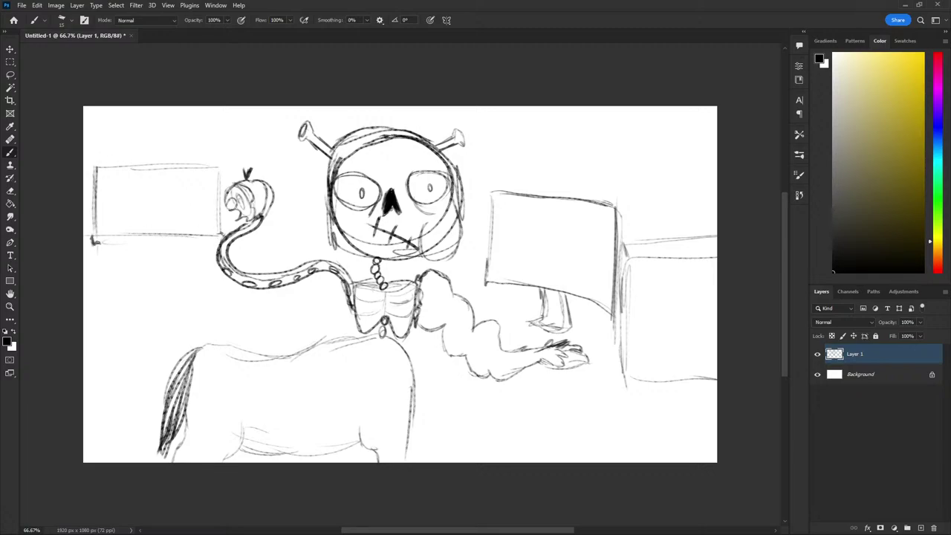
Erase the box with a lasso selection and start a dark line along the skull's left cheek
{"action": "key", "text": "l"}
{"action": "mouse_move", "coordinate": [209, 245]}
{"action": "left_mouse_down"}
{"action": "mouse_move", "coordinate": [223, 162]}
{"action": "mouse_move", "coordinate": [208, 245]}
{"action": "left_mouse_up"}
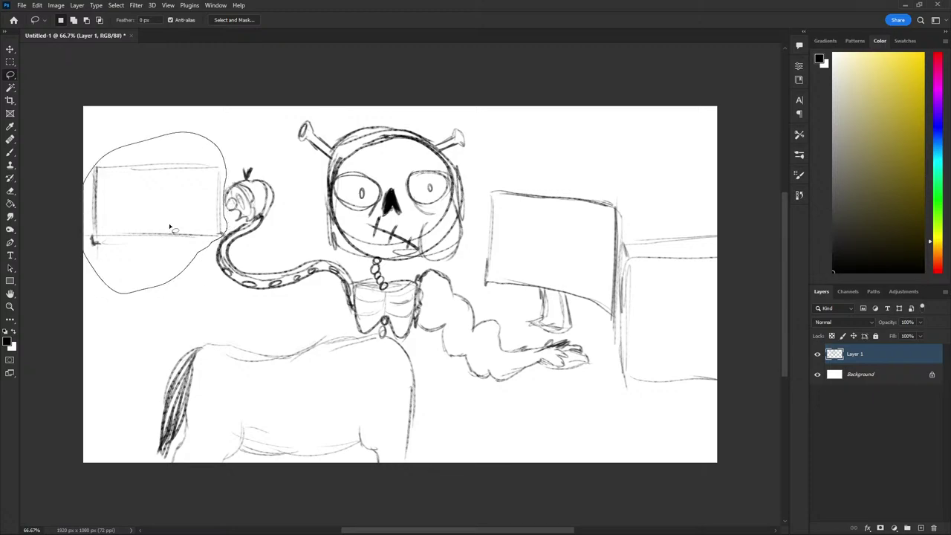
{"action": "key", "text": "Delete"}
{"action": "key", "text": "ctrl+d"}
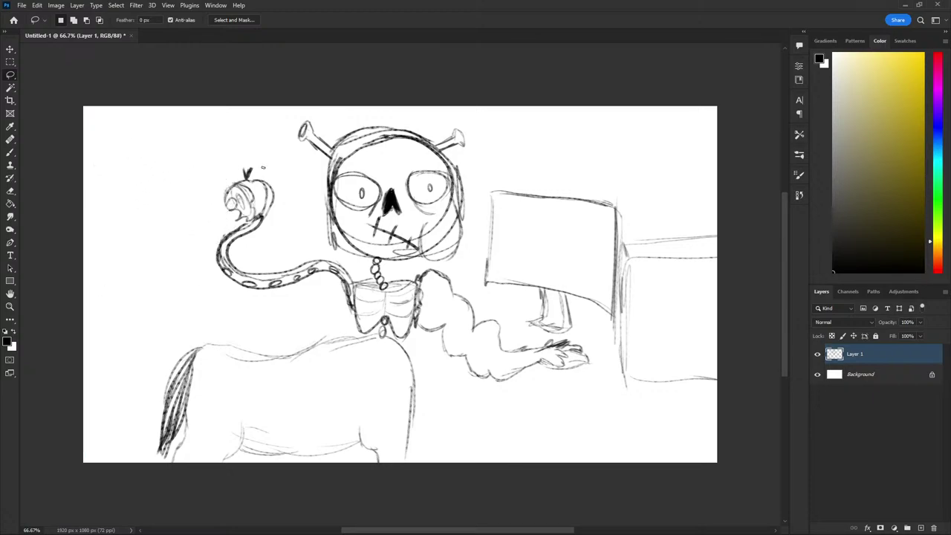
{"action": "key", "text": "b"}
{"action": "mouse_move", "coordinate": [361, 215]}
{"action": "left_mouse_down"}
{"action": "mouse_move", "coordinate": [325, 186]}
{"action": "mouse_move", "coordinate": [390, 233]}
{"action": "left_mouse_up"}
Extend the skull's left outline and sketch a tall box right of the screen, with brush size 20
{"action": "left_click_drag", "start_coordinate": [327, 190], "coordinate": [321, 168]}
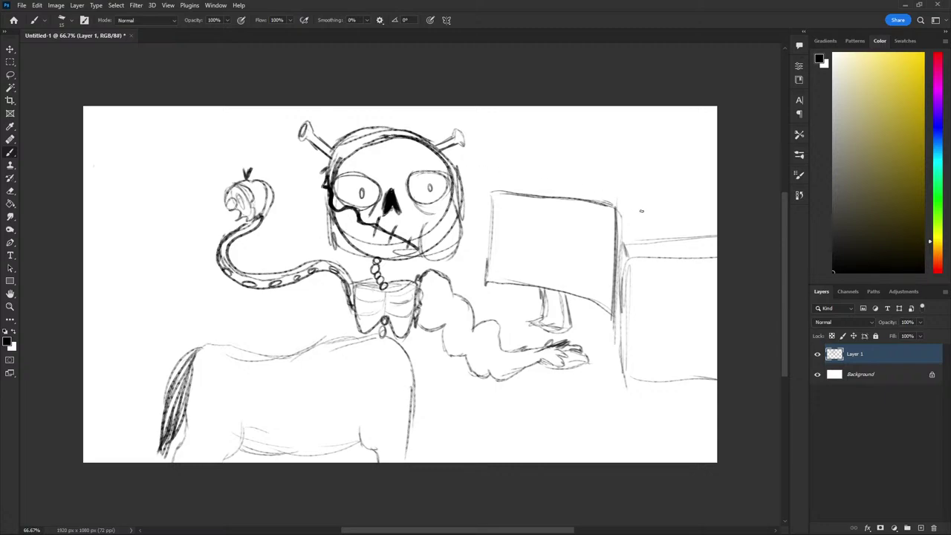
{"action": "left_click_drag", "start_coordinate": [627, 230], "coordinate": [627, 173]}
{"action": "left_click_drag", "start_coordinate": [624, 139], "coordinate": [626, 211]}
{"action": "left_click_drag", "start_coordinate": [624, 140], "coordinate": [717, 136]}
{"action": "mouse_move", "coordinate": [626, 149]}
{"action": "left_mouse_down"}
{"action": "mouse_move", "coordinate": [717, 141]}
{"action": "mouse_move", "coordinate": [626, 129]}
{"action": "mouse_move", "coordinate": [718, 128]}
{"action": "left_mouse_up"}
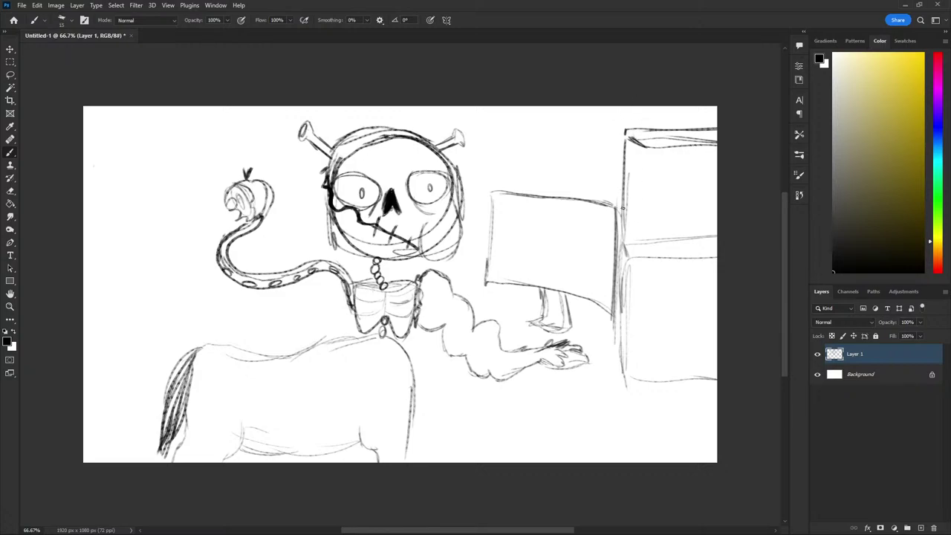
{"action": "key", "text": "bracketright"}
{"action": "left_click_drag", "start_coordinate": [636, 141], "coordinate": [634, 257]}
Try a frame outline at the upper left, then undo it
{"action": "mouse_move", "coordinate": [83, 141]}
{"action": "left_mouse_down"}
{"action": "mouse_move", "coordinate": [175, 142]}
{"action": "mouse_move", "coordinate": [177, 174]}
{"action": "left_mouse_up"}
{"action": "mouse_move", "coordinate": [179, 140]}
{"action": "left_mouse_down"}
{"action": "mouse_move", "coordinate": [179, 238]}
{"action": "mouse_move", "coordinate": [84, 232]}
{"action": "left_mouse_up"}
{"action": "key", "text": "ctrl+z"}
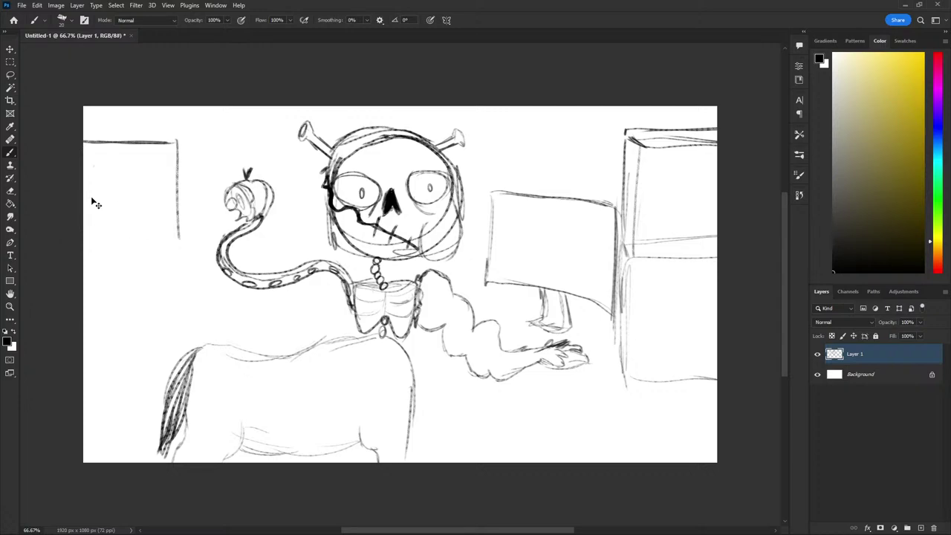
{"action": "key", "text": "ctrl+z"}
{"action": "key", "text": "ctrl+z"}
{"action": "key", "text": "ctrl+z"}
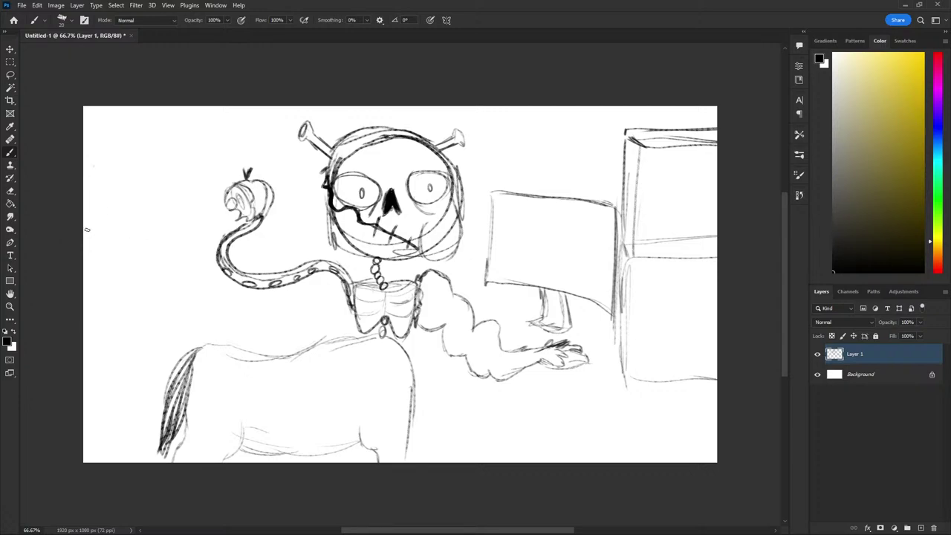
{"action": "key", "text": "e"}
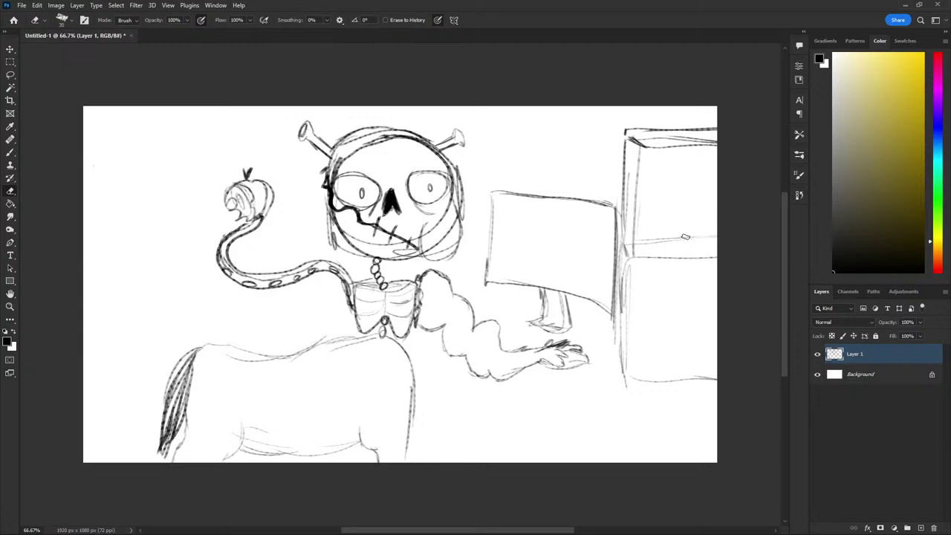
Darken the horse's back, chest and front leg, shade the lower-leg patch, and draw a circle on the monitor
{"action": "key", "text": "b"}
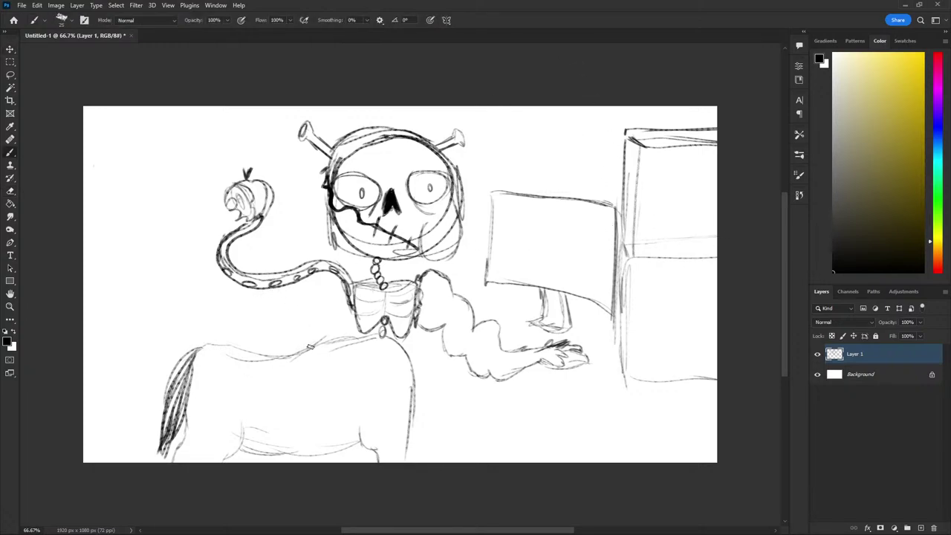
{"action": "mouse_move", "coordinate": [364, 334]}
{"action": "left_mouse_down"}
{"action": "mouse_move", "coordinate": [215, 353]}
{"action": "mouse_move", "coordinate": [198, 346]}
{"action": "left_mouse_up"}
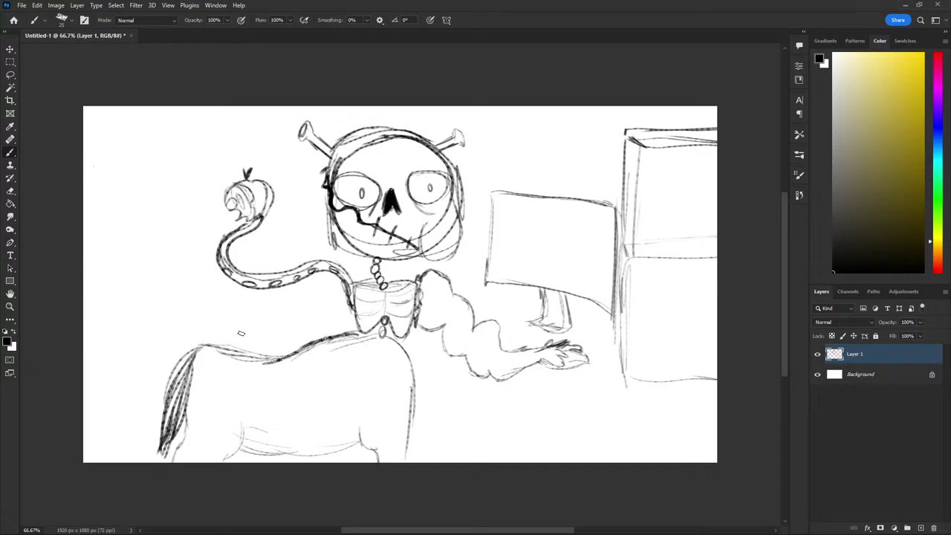
{"action": "mouse_move", "coordinate": [392, 339]}
{"action": "left_mouse_down"}
{"action": "mouse_move", "coordinate": [413, 385]}
{"action": "mouse_move", "coordinate": [406, 461]}
{"action": "left_mouse_up"}
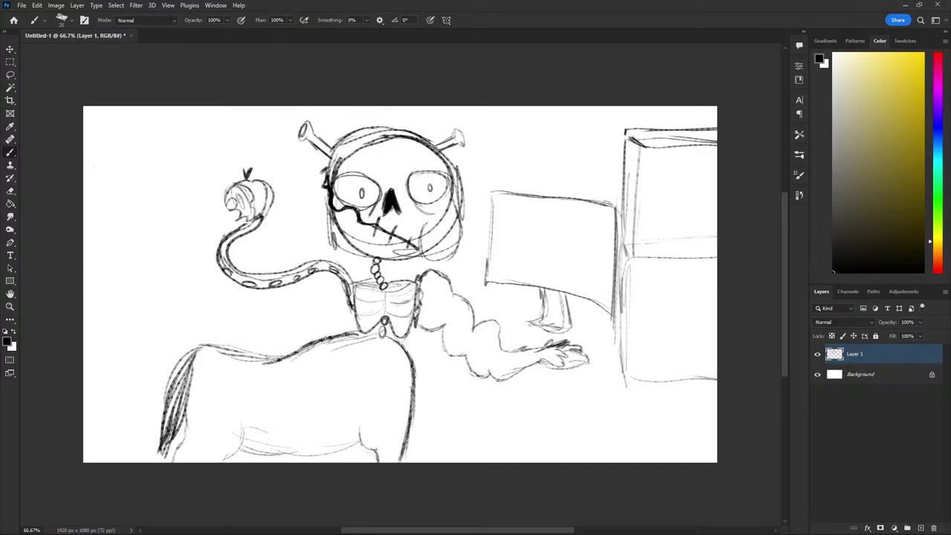
{"action": "mouse_move", "coordinate": [352, 445]}
{"action": "left_mouse_down"}
{"action": "mouse_move", "coordinate": [356, 460]}
{"action": "mouse_move", "coordinate": [373, 462]}
{"action": "mouse_move", "coordinate": [355, 444]}
{"action": "left_mouse_up"}
{"action": "key", "text": "bracketleft"}
{"action": "key", "text": "bracketleft"}
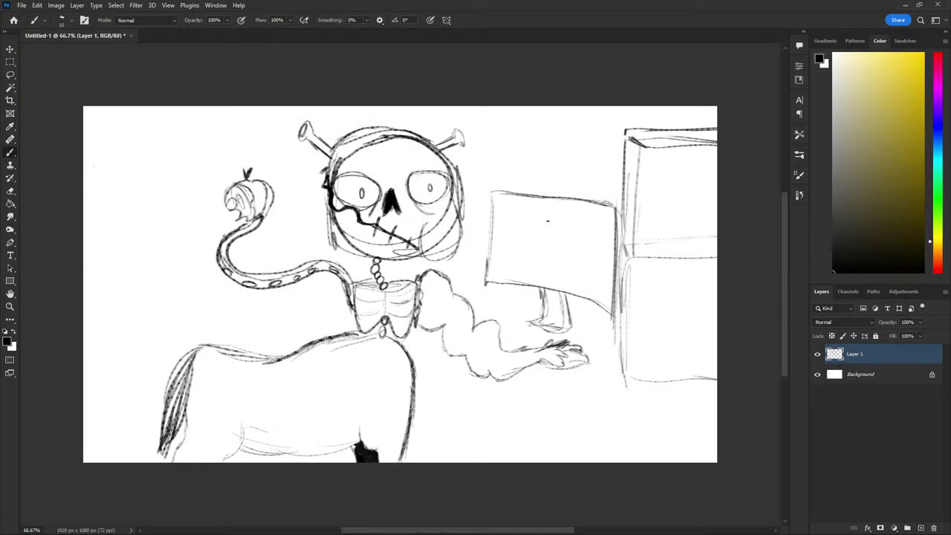
{"action": "mouse_move", "coordinate": [547, 220]}
{"action": "left_mouse_down"}
{"action": "mouse_move", "coordinate": [563, 234]}
{"action": "mouse_move", "coordinate": [543, 252]}
{"action": "mouse_move", "coordinate": [563, 245]}
{"action": "mouse_move", "coordinate": [569, 266]}
{"action": "left_mouse_up"}
Sketch a tall rectangular frame at the upper left and give the screen figure a body and arm
{"action": "mouse_move", "coordinate": [165, 124]}
{"action": "left_mouse_down"}
{"action": "mouse_move", "coordinate": [91, 141]}
{"action": "mouse_move", "coordinate": [173, 117]}
{"action": "mouse_move", "coordinate": [179, 237]}
{"action": "mouse_move", "coordinate": [112, 242]}
{"action": "left_mouse_up"}
{"action": "key", "text": "ctrl+z"}
{"action": "key", "text": "ctrl+z"}
{"action": "left_click_drag", "start_coordinate": [95, 119], "coordinate": [94, 231]}
{"action": "mouse_move", "coordinate": [94, 187]}
{"action": "left_mouse_down"}
{"action": "mouse_move", "coordinate": [94, 246]}
{"action": "mouse_move", "coordinate": [161, 246]}
{"action": "mouse_move", "coordinate": [179, 207]}
{"action": "mouse_move", "coordinate": [175, 131]}
{"action": "mouse_move", "coordinate": [147, 117]}
{"action": "mouse_move", "coordinate": [91, 116]}
{"action": "mouse_move", "coordinate": [93, 207]}
{"action": "left_mouse_up"}
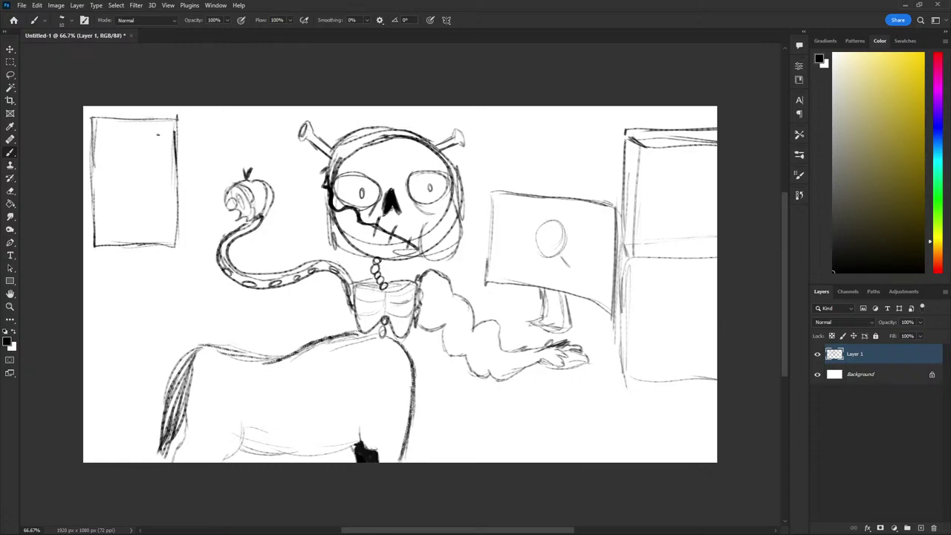
{"action": "mouse_move", "coordinate": [174, 116]}
{"action": "left_mouse_down"}
{"action": "mouse_move", "coordinate": [178, 248]}
{"action": "mouse_move", "coordinate": [116, 243]}
{"action": "mouse_move", "coordinate": [92, 199]}
{"action": "mouse_move", "coordinate": [92, 113]}
{"action": "mouse_move", "coordinate": [154, 116]}
{"action": "left_mouse_up"}
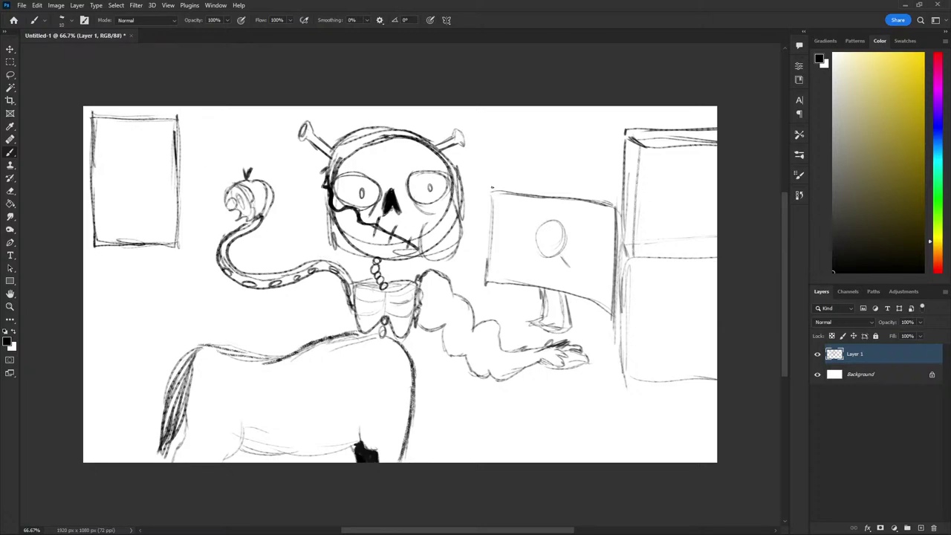
{"action": "mouse_move", "coordinate": [558, 254]}
{"action": "left_mouse_down"}
{"action": "mouse_move", "coordinate": [584, 274]}
{"action": "mouse_move", "coordinate": [584, 293]}
{"action": "left_mouse_up"}
{"action": "mouse_move", "coordinate": [539, 251]}
{"action": "left_mouse_down"}
{"action": "mouse_move", "coordinate": [517, 255]}
{"action": "mouse_move", "coordinate": [511, 245]}
{"action": "left_mouse_up"}
Dot the screen figure's eye and redraw the frame's bottom edge
{"action": "left_click", "coordinate": [552, 239]}
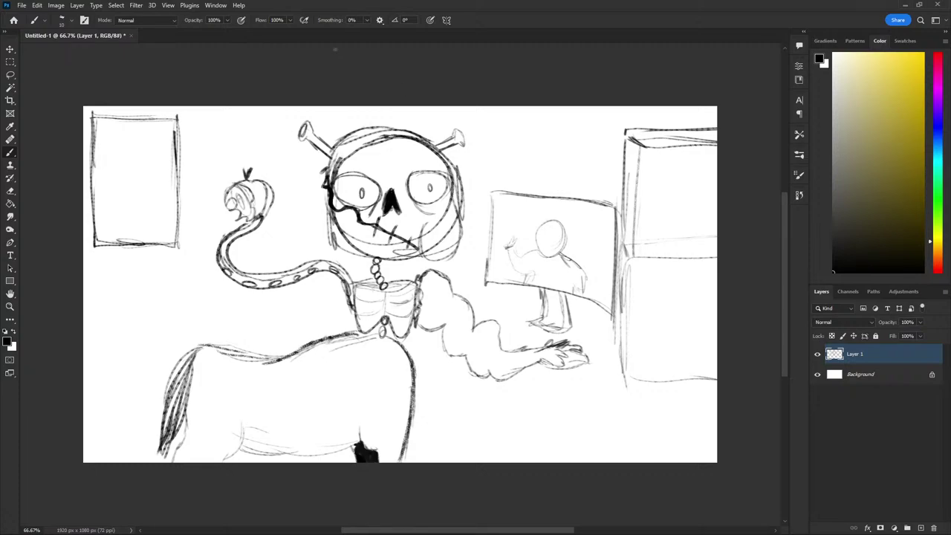
{"action": "left_click_drag", "start_coordinate": [178, 245], "coordinate": [98, 243]}
{"action": "left_click_drag", "start_coordinate": [178, 248], "coordinate": [93, 252]}
{"action": "key", "text": "ctrl+z"}
{"action": "left_click_drag", "start_coordinate": [177, 237], "coordinate": [95, 245]}
Sketch a small skull face with eyes and brows inside the frame
{"action": "mouse_move", "coordinate": [150, 147]}
{"action": "left_mouse_down"}
{"action": "mouse_move", "coordinate": [138, 199]}
{"action": "mouse_move", "coordinate": [159, 198]}
{"action": "mouse_move", "coordinate": [142, 195]}
{"action": "mouse_move", "coordinate": [157, 181]}
{"action": "mouse_move", "coordinate": [152, 147]}
{"action": "mouse_move", "coordinate": [156, 166]}
{"action": "left_mouse_up"}
{"action": "key", "text": "ctrl+z"}
{"action": "key", "text": "ctrl+z"}
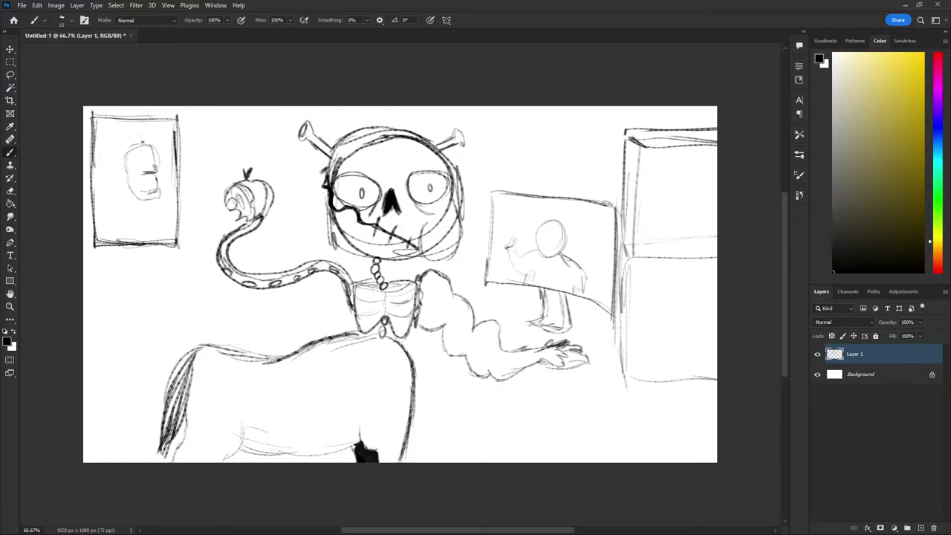
{"action": "mouse_move", "coordinate": [147, 159]}
{"action": "left_mouse_down"}
{"action": "mouse_move", "coordinate": [150, 169]}
{"action": "mouse_move", "coordinate": [137, 161]}
{"action": "left_mouse_up"}
{"action": "key", "text": "ctrl+z"}
{"action": "mouse_move", "coordinate": [128, 152]}
{"action": "left_mouse_down"}
{"action": "mouse_move", "coordinate": [148, 163]}
{"action": "mouse_move", "coordinate": [157, 152]}
{"action": "left_mouse_up"}
{"action": "mouse_move", "coordinate": [147, 170]}
{"action": "left_mouse_down"}
{"action": "mouse_move", "coordinate": [139, 182]}
{"action": "mouse_move", "coordinate": [128, 160]}
{"action": "mouse_move", "coordinate": [153, 179]}
{"action": "mouse_move", "coordinate": [139, 183]}
{"action": "left_mouse_up"}
Draw the small framed skull's mouth line and teeth
{"action": "key", "text": "e"}
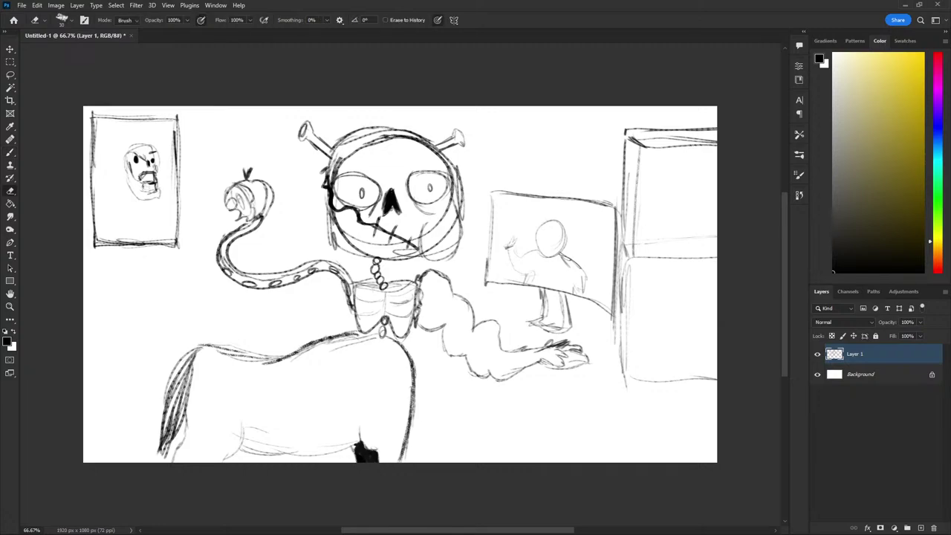
{"action": "key", "text": "b"}
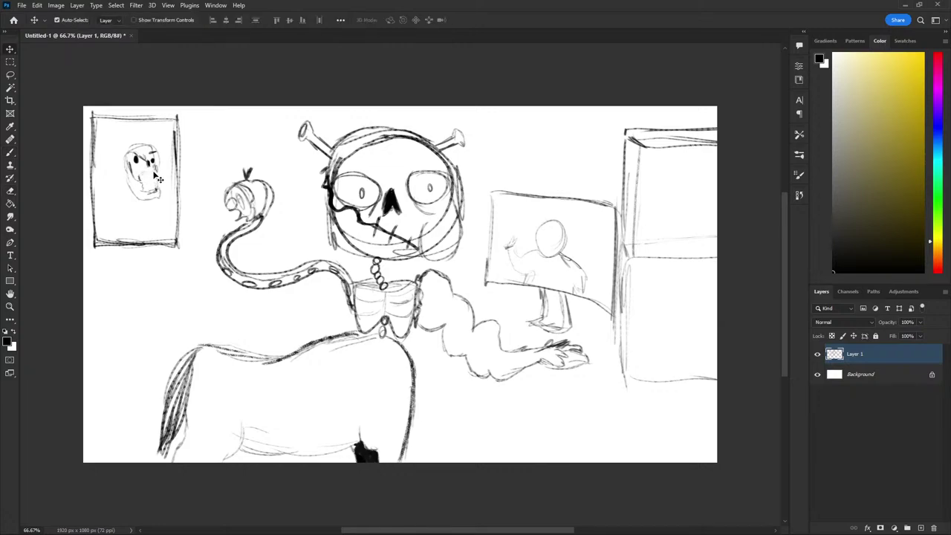
{"action": "mouse_move", "coordinate": [143, 179]}
{"action": "left_mouse_down"}
{"action": "mouse_move", "coordinate": [132, 180]}
{"action": "mouse_move", "coordinate": [142, 179]}
{"action": "left_mouse_up"}
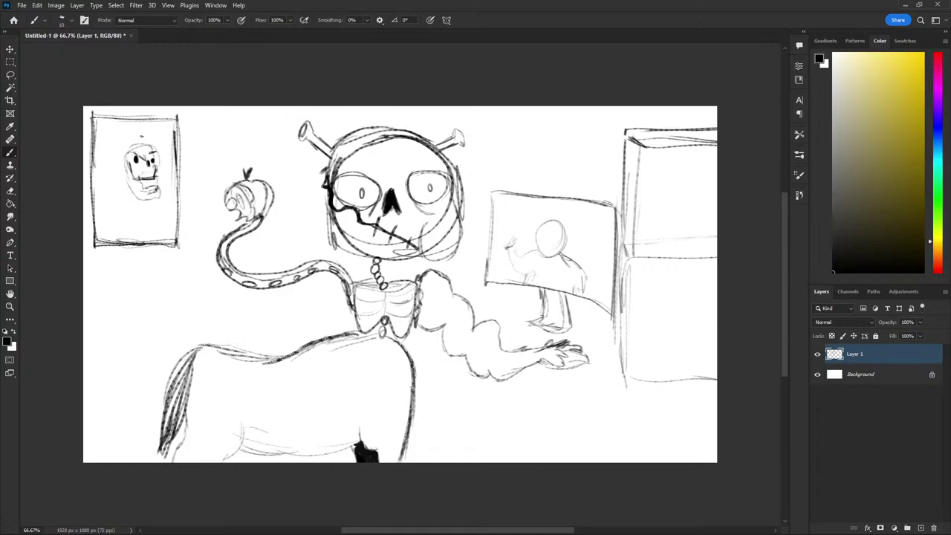
{"action": "mouse_move", "coordinate": [138, 178]}
{"action": "left_mouse_down"}
{"action": "mouse_move", "coordinate": [135, 190]}
{"action": "mouse_move", "coordinate": [156, 187]}
{"action": "mouse_move", "coordinate": [142, 187]}
{"action": "left_mouse_up"}
Sketch the small skeleton's shoulders and body below the skull
{"action": "left_click_drag", "start_coordinate": [113, 181], "coordinate": [120, 181]}
{"action": "left_click_drag", "start_coordinate": [156, 222], "coordinate": [140, 217]}
{"action": "left_click_drag", "start_coordinate": [127, 179], "coordinate": [97, 177]}
{"action": "mouse_move", "coordinate": [166, 187]}
{"action": "left_mouse_down"}
{"action": "mouse_move", "coordinate": [171, 208]}
{"action": "mouse_move", "coordinate": [107, 204]}
{"action": "mouse_move", "coordinate": [107, 238]}
{"action": "mouse_move", "coordinate": [115, 239]}
{"action": "left_mouse_up"}
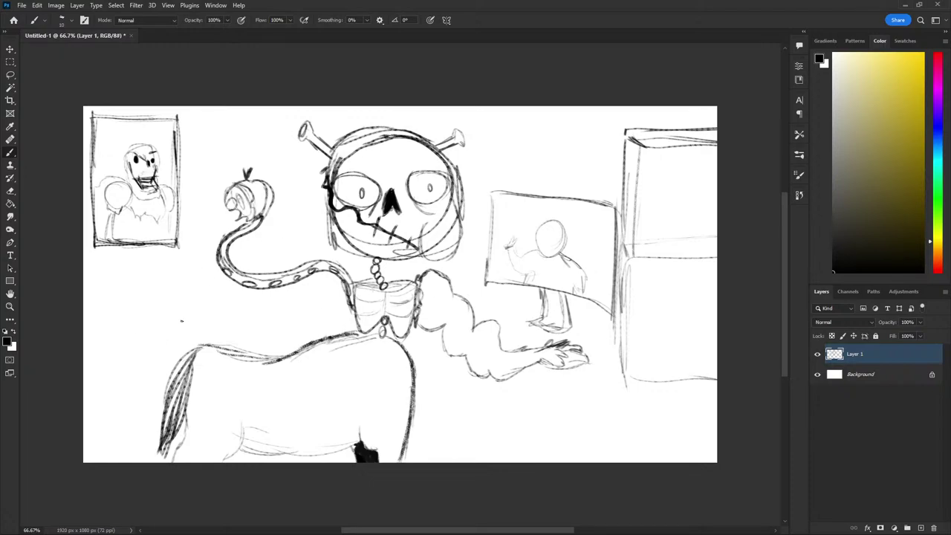
Lasso-select and delete the small skull portrait's lines
{"action": "key", "text": "l"}
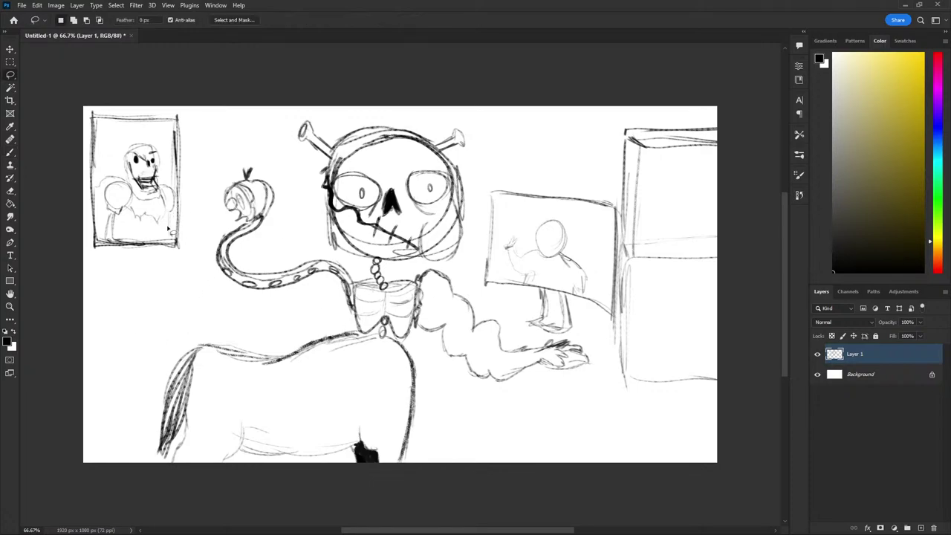
{"action": "left_click", "coordinate": [178, 237]}
{"action": "key", "text": "Return"}
{"action": "mouse_move", "coordinate": [178, 237]}
{"action": "left_mouse_down"}
{"action": "mouse_move", "coordinate": [98, 179]}
{"action": "mouse_move", "coordinate": [178, 239]}
{"action": "left_mouse_up"}
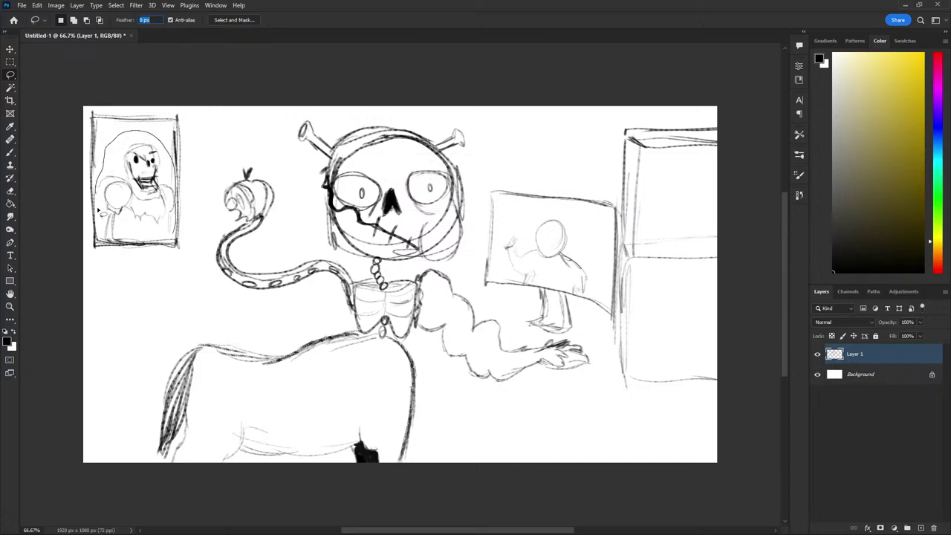
{"action": "key", "text": "Delete"}
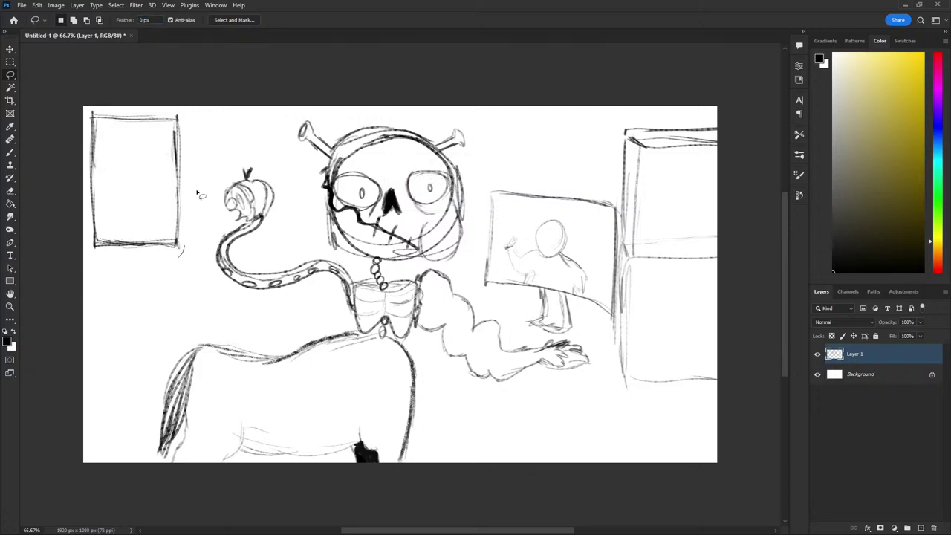
Delete the remaining framed sketch at the top-left and start a faint horizon line left of the skull
{"action": "left_click_drag", "start_coordinate": [194, 106], "coordinate": [83, 266]}
{"action": "key", "text": "Delete"}
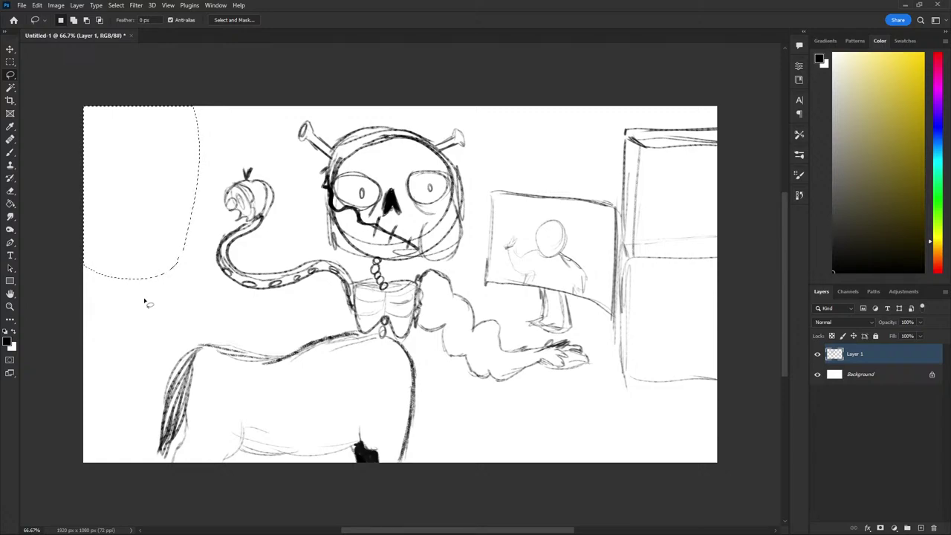
{"action": "key", "text": "ctrl+d"}
{"action": "key", "text": "b"}
{"action": "mouse_move", "coordinate": [323, 233]}
{"action": "left_mouse_down"}
{"action": "mouse_move", "coordinate": [83, 231]}
{"action": "mouse_move", "coordinate": [309, 233]}
{"action": "left_mouse_up"}
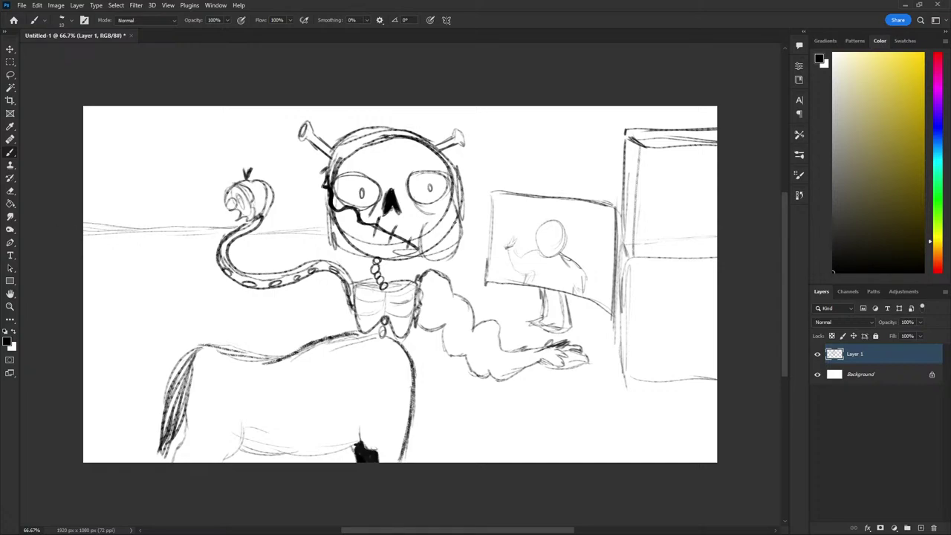
Extend the horizon and sketch a stem and pear outline left of the snake, undoing the last stroke
{"action": "left_click_drag", "start_coordinate": [465, 225], "coordinate": [495, 227]}
{"action": "left_click_drag", "start_coordinate": [204, 224], "coordinate": [204, 212]}
{"action": "mouse_move", "coordinate": [199, 210]}
{"action": "left_mouse_down"}
{"action": "mouse_move", "coordinate": [217, 244]}
{"action": "mouse_move", "coordinate": [179, 240]}
{"action": "mouse_move", "coordinate": [171, 330]}
{"action": "left_mouse_up"}
{"action": "mouse_move", "coordinate": [245, 291]}
{"action": "left_mouse_down"}
{"action": "mouse_move", "coordinate": [249, 305]}
{"action": "mouse_move", "coordinate": [183, 342]}
{"action": "mouse_move", "coordinate": [143, 324]}
{"action": "mouse_move", "coordinate": [175, 283]}
{"action": "mouse_move", "coordinate": [141, 303]}
{"action": "left_mouse_up"}
{"action": "mouse_move", "coordinate": [179, 264]}
{"action": "left_mouse_down"}
{"action": "mouse_move", "coordinate": [172, 277]}
{"action": "mouse_move", "coordinate": [200, 232]}
{"action": "mouse_move", "coordinate": [215, 246]}
{"action": "mouse_move", "coordinate": [182, 261]}
{"action": "mouse_move", "coordinate": [191, 269]}
{"action": "mouse_move", "coordinate": [217, 258]}
{"action": "left_mouse_up"}
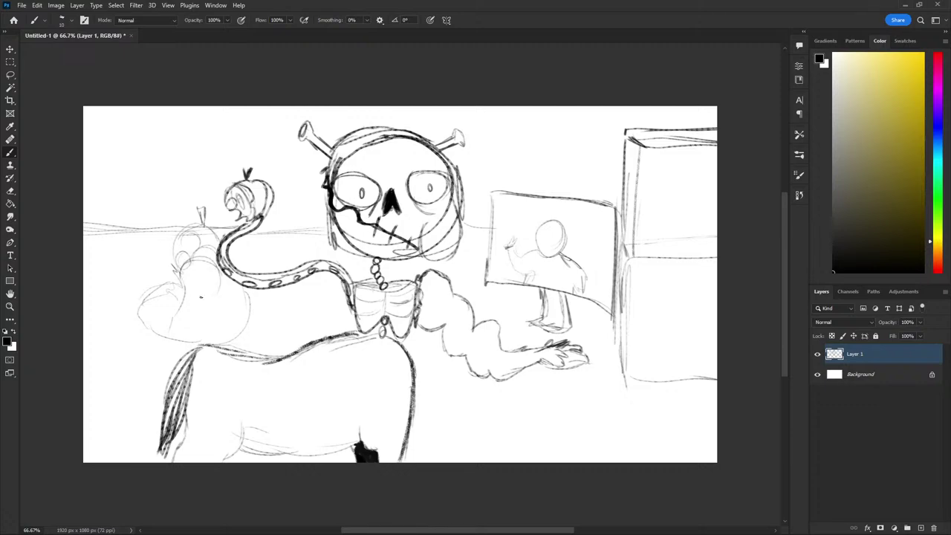
{"action": "key", "text": "ctrl+z"}
Sketch cloud bumps behind and above the snake's head
{"action": "mouse_move", "coordinate": [301, 205]}
{"action": "left_mouse_down"}
{"action": "mouse_move", "coordinate": [275, 215]}
{"action": "mouse_move", "coordinate": [321, 209]}
{"action": "mouse_move", "coordinate": [266, 218]}
{"action": "left_mouse_up"}
{"action": "mouse_move", "coordinate": [269, 183]}
{"action": "left_mouse_down"}
{"action": "mouse_move", "coordinate": [284, 174]}
{"action": "mouse_move", "coordinate": [277, 181]}
{"action": "mouse_move", "coordinate": [309, 199]}
{"action": "left_mouse_up"}
{"action": "left_click_drag", "start_coordinate": [260, 158], "coordinate": [271, 170]}
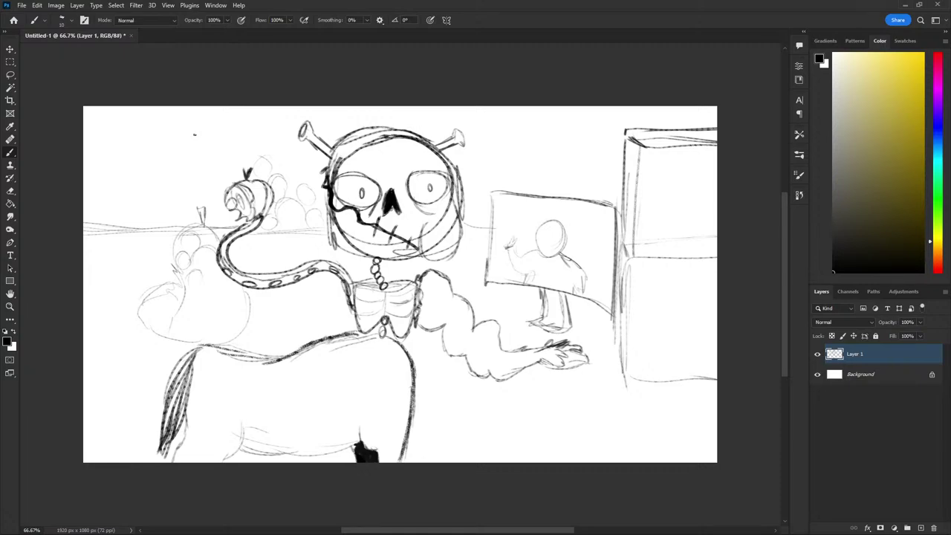
Draw a cluster of grape circles and a bowl edge beside the snake's tail
{"action": "mouse_move", "coordinate": [218, 276]}
{"action": "left_mouse_down"}
{"action": "mouse_move", "coordinate": [183, 298]}
{"action": "mouse_move", "coordinate": [228, 300]}
{"action": "mouse_move", "coordinate": [200, 299]}
{"action": "mouse_move", "coordinate": [199, 310]}
{"action": "mouse_move", "coordinate": [226, 309]}
{"action": "mouse_move", "coordinate": [200, 309]}
{"action": "left_mouse_up"}
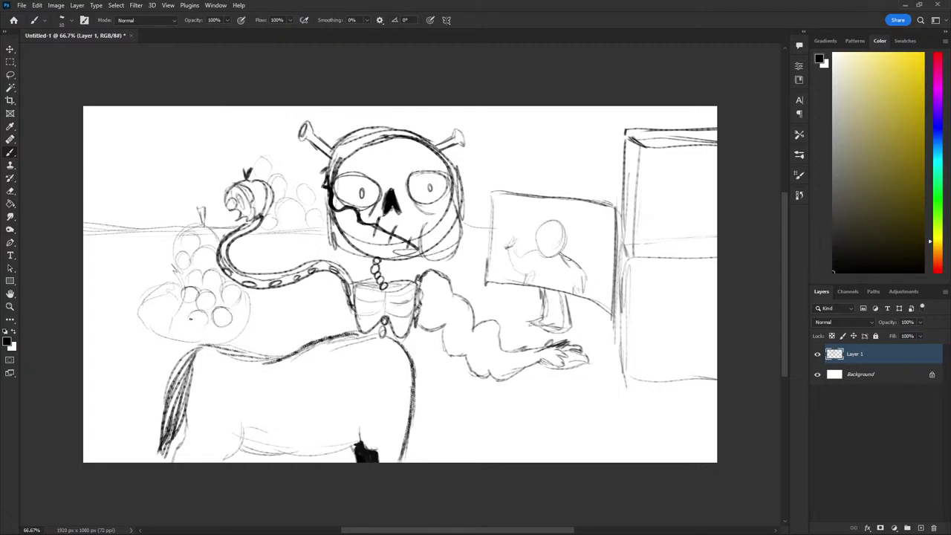
{"action": "mouse_move", "coordinate": [209, 274]}
{"action": "left_mouse_down"}
{"action": "mouse_move", "coordinate": [176, 315]}
{"action": "mouse_move", "coordinate": [182, 336]}
{"action": "mouse_move", "coordinate": [201, 336]}
{"action": "left_mouse_up"}
{"action": "left_click_drag", "start_coordinate": [239, 304], "coordinate": [217, 332]}
{"action": "left_click_drag", "start_coordinate": [243, 292], "coordinate": [243, 321]}
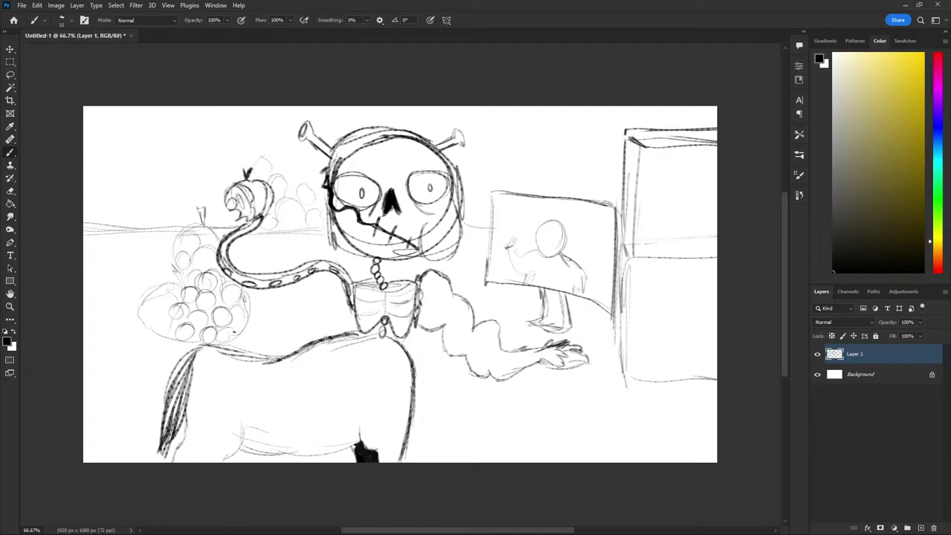
{"action": "left_click_drag", "start_coordinate": [166, 299], "coordinate": [162, 328]}
{"action": "left_click_drag", "start_coordinate": [152, 307], "coordinate": [150, 327]}
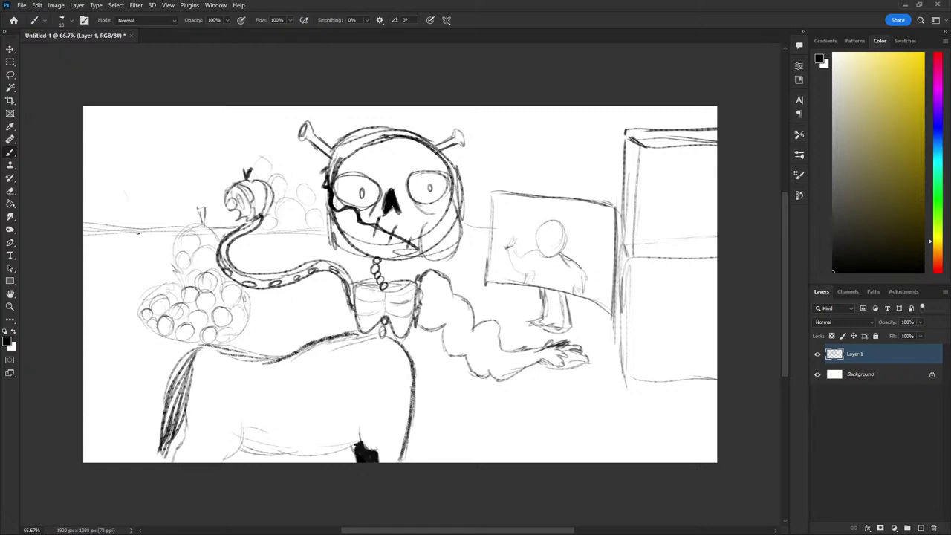
Darken the left horizon line and give the pictured figure a raised arm
{"action": "left_click_drag", "start_coordinate": [138, 232], "coordinate": [163, 228]}
{"action": "left_click_drag", "start_coordinate": [84, 236], "coordinate": [190, 232]}
{"action": "mouse_move", "coordinate": [537, 229]}
{"action": "left_mouse_down"}
{"action": "mouse_move", "coordinate": [529, 220]}
{"action": "mouse_move", "coordinate": [576, 216]}
{"action": "mouse_move", "coordinate": [560, 257]}
{"action": "mouse_move", "coordinate": [532, 249]}
{"action": "mouse_move", "coordinate": [536, 229]}
{"action": "left_mouse_up"}
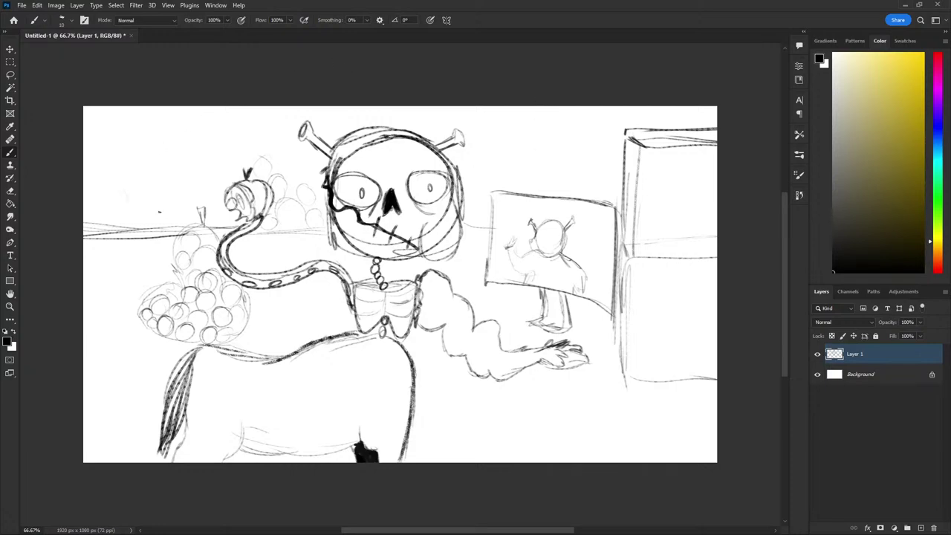
Add a grape at the apple's upper left after undoing a stroke below it
{"action": "mouse_move", "coordinate": [235, 213]}
{"action": "left_mouse_down"}
{"action": "mouse_move", "coordinate": [219, 217]}
{"action": "mouse_move", "coordinate": [223, 227]}
{"action": "left_mouse_up"}
{"action": "mouse_move", "coordinate": [223, 226]}
{"action": "left_mouse_down"}
{"action": "mouse_move", "coordinate": [236, 221]}
{"action": "mouse_move", "coordinate": [207, 224]}
{"action": "left_mouse_up"}
{"action": "key", "text": "ctrl+z"}
{"action": "left_click_drag", "start_coordinate": [230, 184], "coordinate": [225, 168]}
Draw an upright oval inside the right box, redoing the arc several times
{"action": "mouse_move", "coordinate": [716, 205]}
{"action": "left_mouse_down"}
{"action": "mouse_move", "coordinate": [695, 200]}
{"action": "mouse_move", "coordinate": [680, 220]}
{"action": "left_mouse_up"}
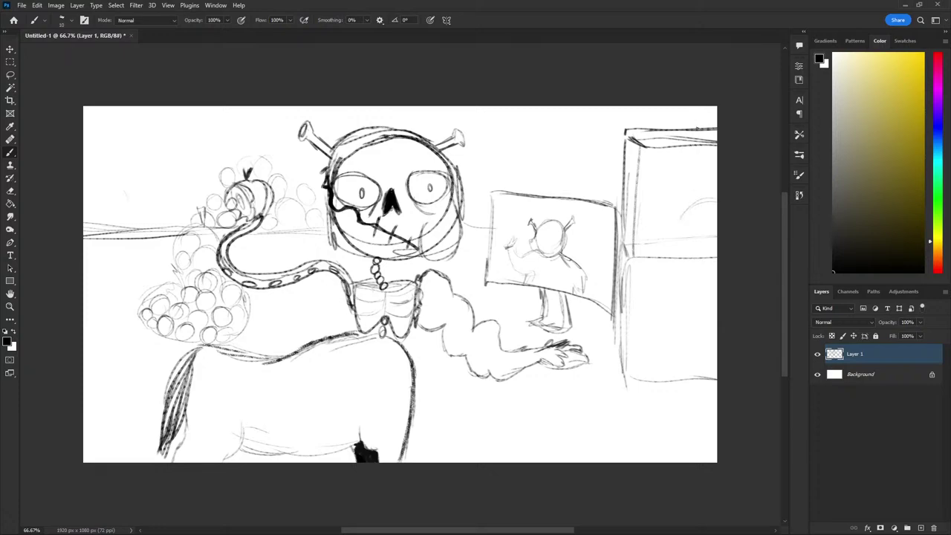
{"action": "key", "text": "ctrl+z"}
{"action": "key", "text": "ctrl+z"}
{"action": "mouse_move", "coordinate": [716, 214]}
{"action": "left_mouse_down"}
{"action": "mouse_move", "coordinate": [678, 217]}
{"action": "mouse_move", "coordinate": [658, 233]}
{"action": "left_mouse_up"}
{"action": "key", "text": "ctrl+z"}
{"action": "key", "text": "ctrl+z"}
{"action": "key", "text": "ctrl+z"}
{"action": "key", "text": "ctrl+z"}
{"action": "left_click_drag", "start_coordinate": [655, 202], "coordinate": [678, 239]}
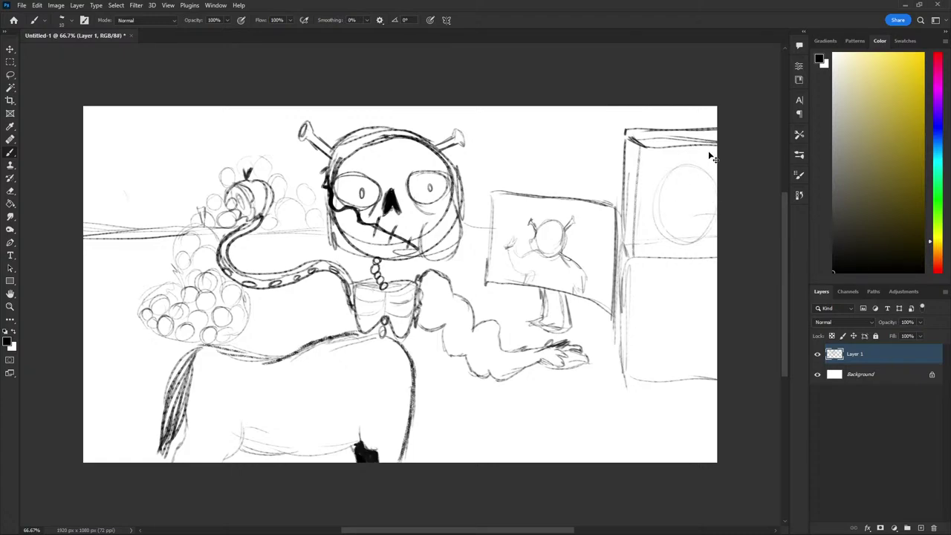
Redraw a more upright oval in the right box and hatch its inner rim
{"action": "key", "text": "ctrl+z"}
{"action": "mouse_move", "coordinate": [678, 204]}
{"action": "left_mouse_down"}
{"action": "mouse_move", "coordinate": [698, 241]}
{"action": "mouse_move", "coordinate": [691, 166]}
{"action": "mouse_move", "coordinate": [648, 198]}
{"action": "mouse_move", "coordinate": [667, 233]}
{"action": "mouse_move", "coordinate": [687, 235]}
{"action": "left_mouse_up"}
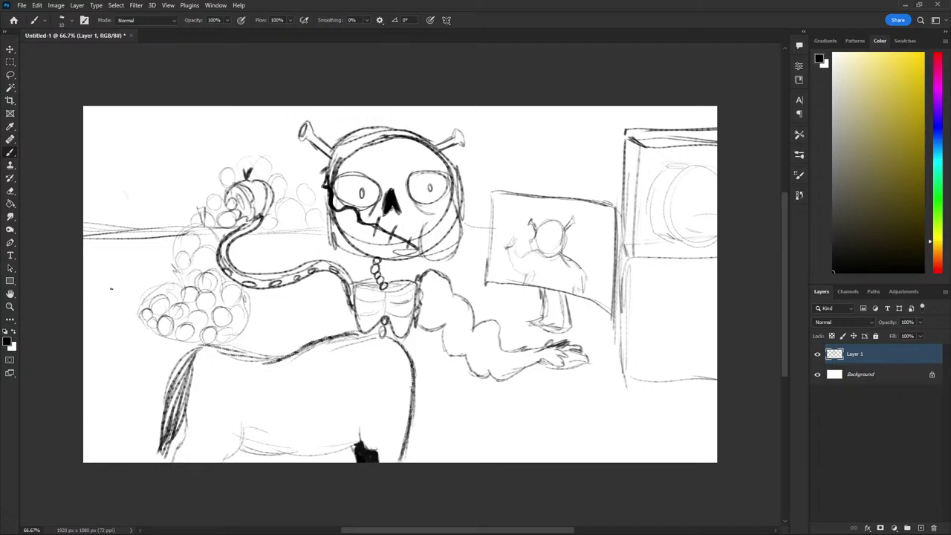
{"action": "left_click_drag", "start_coordinate": [653, 217], "coordinate": [662, 221]}
{"action": "mouse_move", "coordinate": [654, 187]}
{"action": "left_mouse_down"}
{"action": "mouse_move", "coordinate": [665, 199]}
{"action": "mouse_move", "coordinate": [669, 184]}
{"action": "mouse_move", "coordinate": [712, 190]}
{"action": "mouse_move", "coordinate": [690, 230]}
{"action": "mouse_move", "coordinate": [720, 222]}
{"action": "left_mouse_up"}
Sketch a small creature inside the wheel and stack more grapes above the cluster
{"action": "left_click_drag", "start_coordinate": [671, 251], "coordinate": [695, 255]}
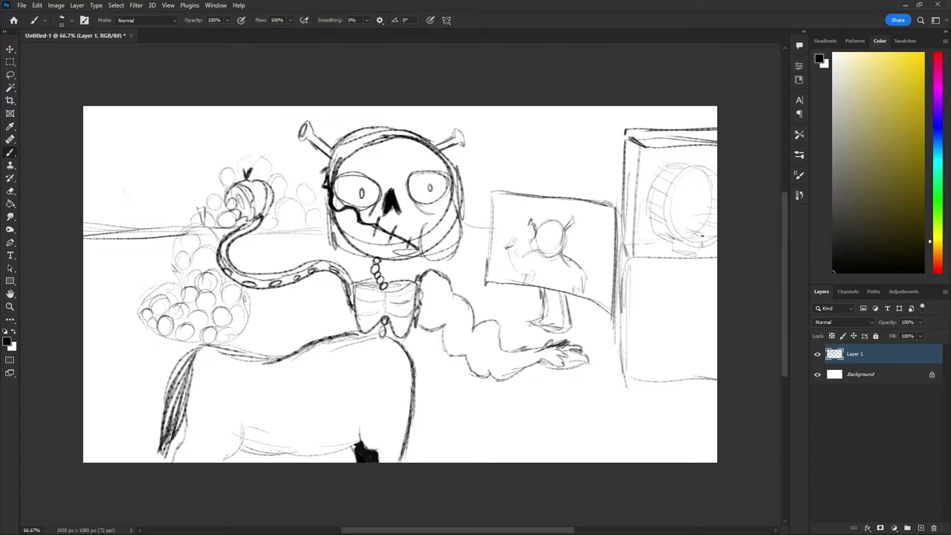
{"action": "left_click_drag", "start_coordinate": [702, 235], "coordinate": [691, 221]}
{"action": "mouse_move", "coordinate": [689, 220]}
{"action": "left_mouse_down"}
{"action": "mouse_move", "coordinate": [691, 207]}
{"action": "mouse_move", "coordinate": [686, 216]}
{"action": "mouse_move", "coordinate": [659, 202]}
{"action": "left_mouse_up"}
{"action": "mouse_move", "coordinate": [682, 229]}
{"action": "left_mouse_down"}
{"action": "mouse_move", "coordinate": [671, 233]}
{"action": "mouse_move", "coordinate": [701, 247]}
{"action": "left_mouse_up"}
{"action": "left_click_drag", "start_coordinate": [652, 201], "coordinate": [669, 230]}
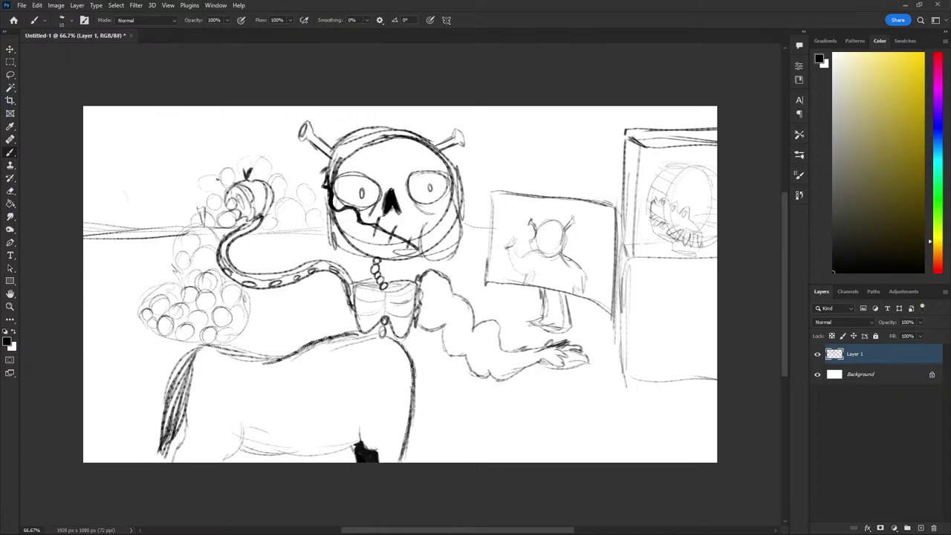
{"action": "mouse_move", "coordinate": [217, 178]}
{"action": "left_mouse_down"}
{"action": "mouse_move", "coordinate": [191, 190]}
{"action": "mouse_move", "coordinate": [196, 208]}
{"action": "mouse_move", "coordinate": [174, 211]}
{"action": "mouse_move", "coordinate": [182, 224]}
{"action": "mouse_move", "coordinate": [84, 229]}
{"action": "left_mouse_up"}
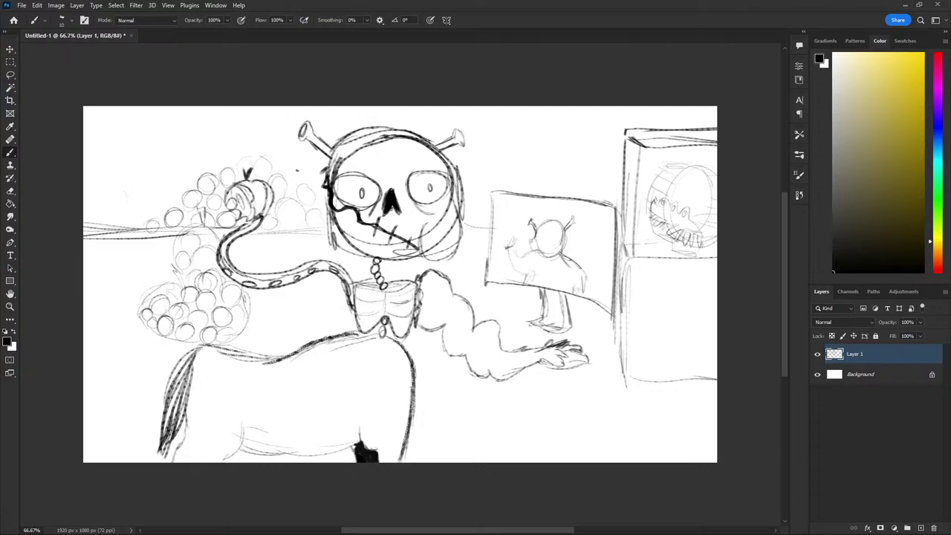
{"action": "mouse_move", "coordinate": [297, 170]}
{"action": "left_mouse_down"}
{"action": "mouse_move", "coordinate": [281, 164]}
{"action": "mouse_move", "coordinate": [261, 127]}
{"action": "left_mouse_up"}
Darken the horizon left of the grapes and between skull and picture
{"action": "mouse_move", "coordinate": [144, 227]}
{"action": "left_mouse_down"}
{"action": "mouse_move", "coordinate": [113, 227]}
{"action": "mouse_move", "coordinate": [186, 227]}
{"action": "left_mouse_up"}
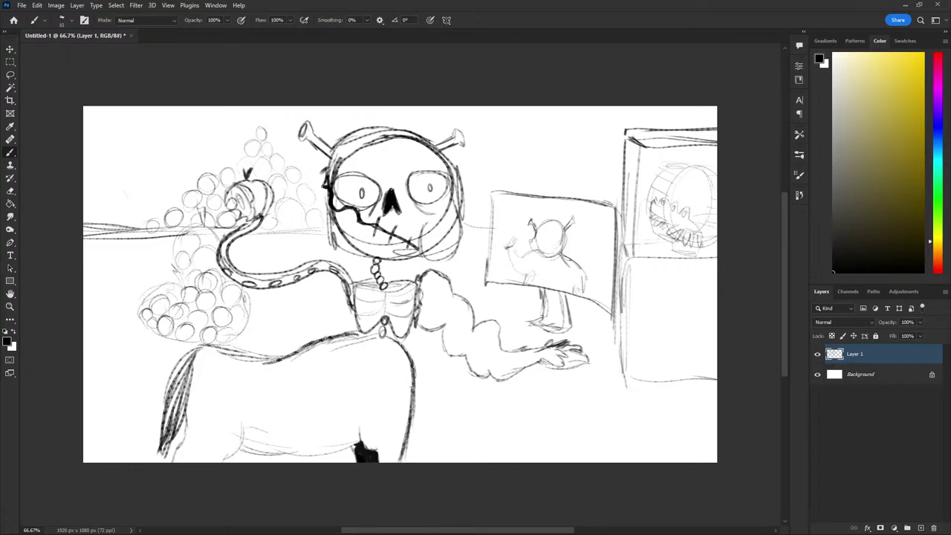
{"action": "left_click_drag", "start_coordinate": [255, 233], "coordinate": [333, 231]}
{"action": "left_click_drag", "start_coordinate": [466, 223], "coordinate": [489, 223]}
Draw a shelf, small circle and square in the lower right box, then darken the left horizon and top grapes
{"action": "mouse_move", "coordinate": [650, 344]}
{"action": "left_mouse_down"}
{"action": "mouse_move", "coordinate": [662, 355]}
{"action": "mouse_move", "coordinate": [724, 351]}
{"action": "mouse_move", "coordinate": [716, 341]}
{"action": "mouse_move", "coordinate": [666, 345]}
{"action": "mouse_move", "coordinate": [716, 330]}
{"action": "left_mouse_up"}
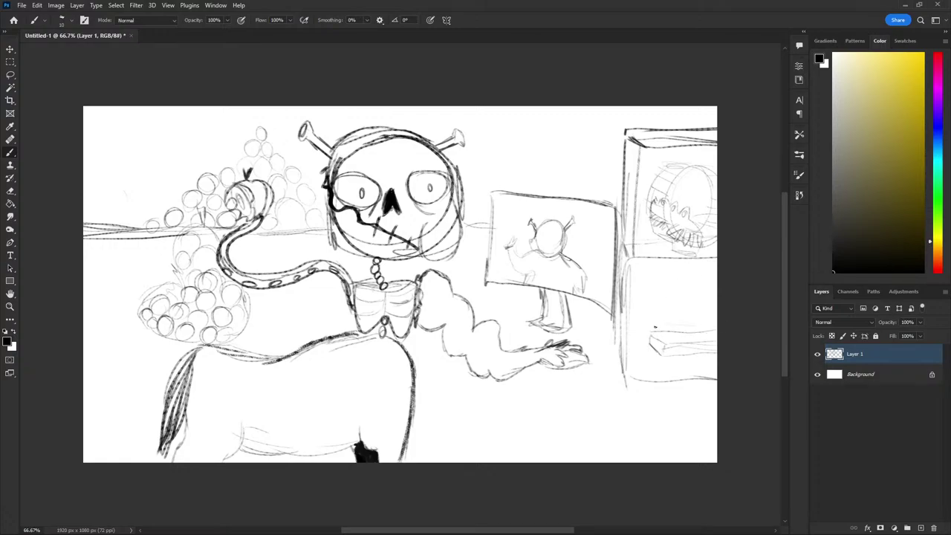
{"action": "mouse_move", "coordinate": [656, 302]}
{"action": "left_mouse_down"}
{"action": "mouse_move", "coordinate": [645, 287]}
{"action": "mouse_move", "coordinate": [660, 282]}
{"action": "left_mouse_up"}
{"action": "mouse_move", "coordinate": [697, 296]}
{"action": "left_mouse_down"}
{"action": "mouse_move", "coordinate": [676, 308]}
{"action": "mouse_move", "coordinate": [693, 313]}
{"action": "mouse_move", "coordinate": [684, 301]}
{"action": "left_mouse_up"}
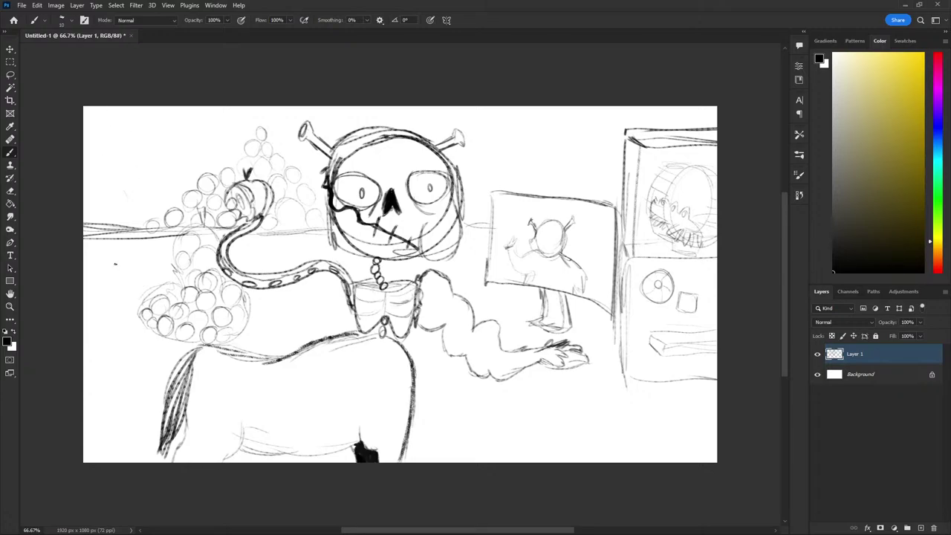
{"action": "mouse_move", "coordinate": [168, 238]}
{"action": "left_mouse_down"}
{"action": "mouse_move", "coordinate": [82, 236]}
{"action": "mouse_move", "coordinate": [220, 229]}
{"action": "left_mouse_up"}
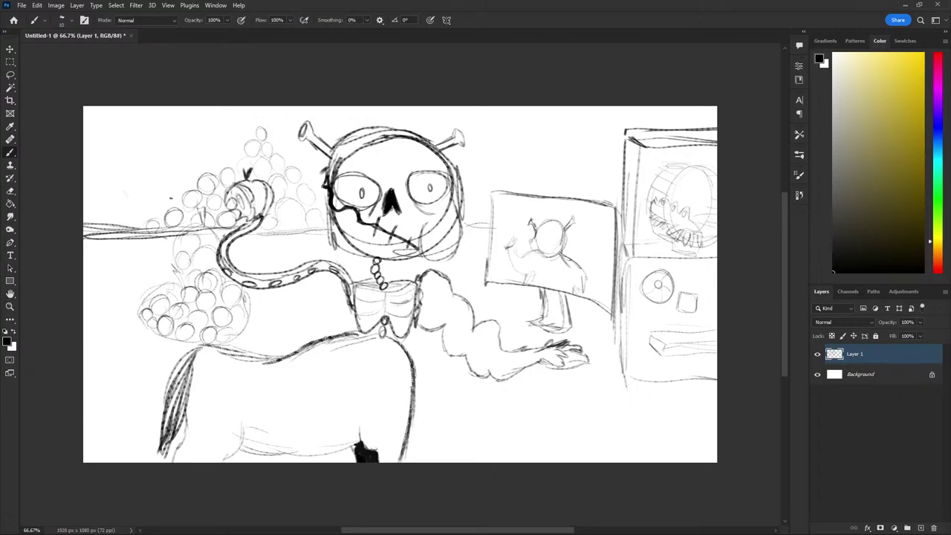
{"action": "mouse_move", "coordinate": [198, 188]}
{"action": "left_mouse_down"}
{"action": "mouse_move", "coordinate": [239, 166]}
{"action": "mouse_move", "coordinate": [257, 137]}
{"action": "mouse_move", "coordinate": [278, 138]}
{"action": "left_mouse_up"}
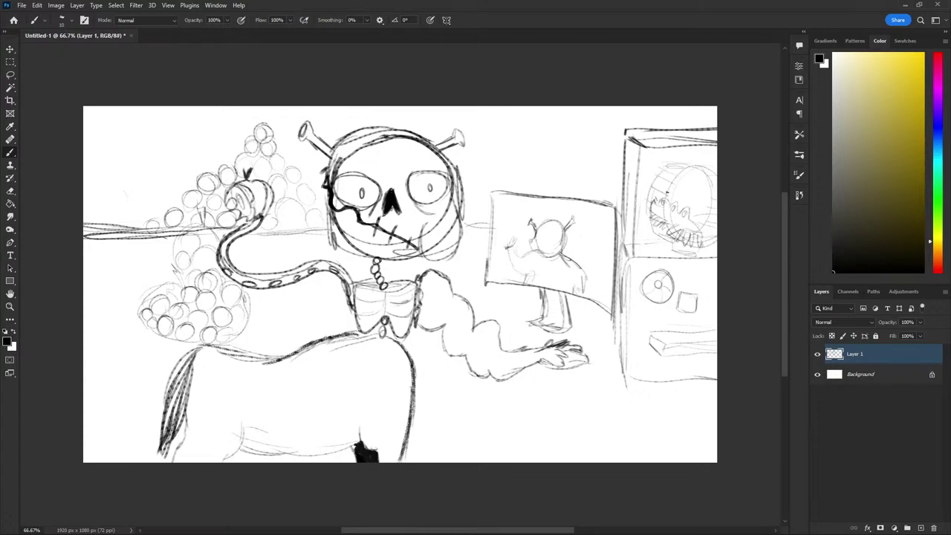
Add face details to the wheel creature and a V-shaped mark at the top-left
{"action": "mouse_move", "coordinate": [655, 211]}
{"action": "left_mouse_down"}
{"action": "mouse_move", "coordinate": [670, 204]}
{"action": "mouse_move", "coordinate": [655, 203]}
{"action": "mouse_move", "coordinate": [669, 209]}
{"action": "left_mouse_up"}
{"action": "left_click_drag", "start_coordinate": [650, 214], "coordinate": [664, 207]}
{"action": "left_click_drag", "start_coordinate": [117, 156], "coordinate": [152, 169]}
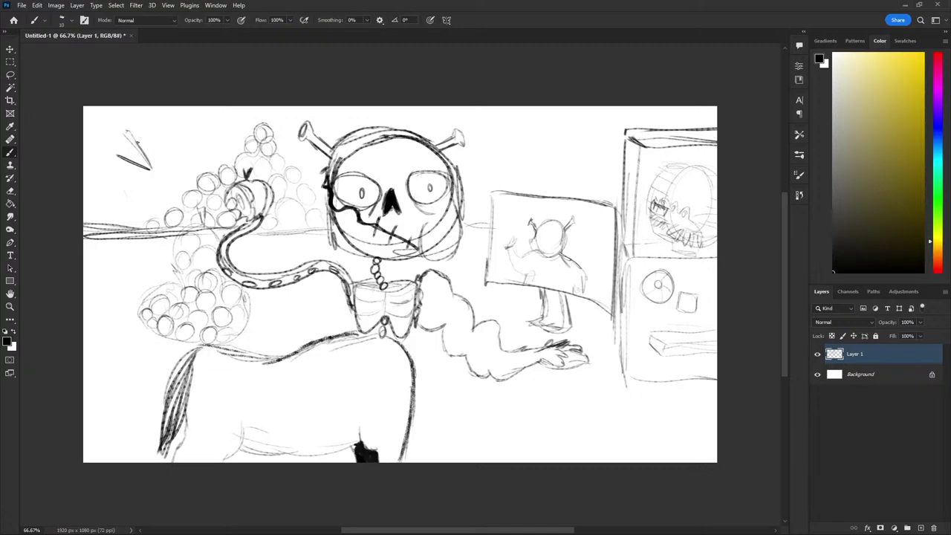
{"action": "left_click_drag", "start_coordinate": [128, 127], "coordinate": [157, 168]}
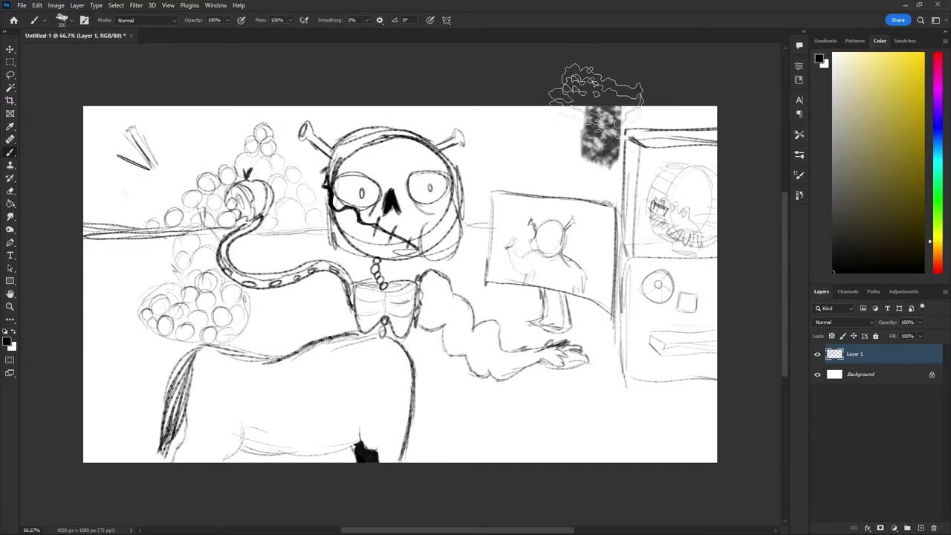
Paint a dark cloudy band across the top behind the skull
{"action": "left_click_drag", "start_coordinate": [602, 111], "coordinate": [605, 197]}
{"action": "key", "text": "ctrl+z"}
{"action": "mouse_move", "coordinate": [699, 111]}
{"action": "left_mouse_down"}
{"action": "mouse_move", "coordinate": [594, 126]}
{"action": "mouse_move", "coordinate": [557, 167]}
{"action": "mouse_move", "coordinate": [494, 71]}
{"action": "mouse_move", "coordinate": [487, 156]}
{"action": "mouse_move", "coordinate": [456, 148]}
{"action": "mouse_move", "coordinate": [396, 75]}
{"action": "mouse_move", "coordinate": [320, 90]}
{"action": "left_mouse_up"}
Shrink the brush to 20 px and sketch the tilted book outline at the top-left
{"action": "key", "text": "bracketleft"}
{"action": "key", "text": "bracketleft"}
{"action": "key", "text": "bracketleft"}
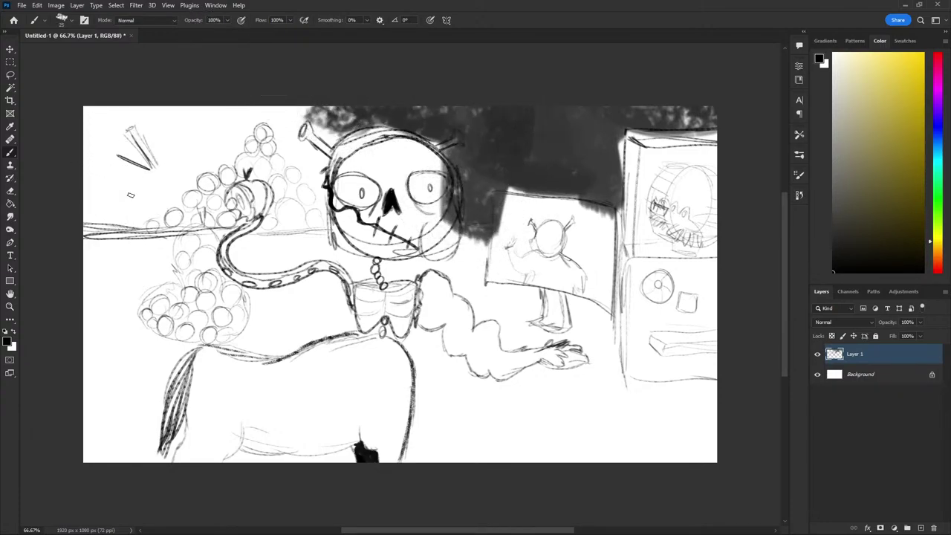
{"action": "key", "text": "bracketleft"}
{"action": "key", "text": "bracketleft"}
{"action": "key", "text": "bracketleft"}
{"action": "key", "text": "bracketleft"}
{"action": "key", "text": "bracketleft"}
{"action": "key", "text": "bracketright"}
{"action": "left_click_drag", "start_coordinate": [110, 150], "coordinate": [152, 169]}
{"action": "mouse_move", "coordinate": [126, 128]}
{"action": "left_mouse_down"}
{"action": "mouse_move", "coordinate": [152, 151]}
{"action": "mouse_move", "coordinate": [145, 134]}
{"action": "mouse_move", "coordinate": [107, 189]}
{"action": "left_mouse_up"}
{"action": "key", "text": "bracketleft"}
{"action": "mouse_move", "coordinate": [112, 151]}
{"action": "left_mouse_down"}
{"action": "mouse_move", "coordinate": [101, 215]}
{"action": "mouse_move", "coordinate": [146, 175]}
{"action": "mouse_move", "coordinate": [131, 213]}
{"action": "mouse_move", "coordinate": [135, 234]}
{"action": "mouse_move", "coordinate": [95, 209]}
{"action": "mouse_move", "coordinate": [86, 230]}
{"action": "mouse_move", "coordinate": [91, 238]}
{"action": "mouse_move", "coordinate": [124, 224]}
{"action": "mouse_move", "coordinate": [105, 232]}
{"action": "mouse_move", "coordinate": [95, 219]}
{"action": "mouse_move", "coordinate": [136, 237]}
{"action": "mouse_move", "coordinate": [96, 229]}
{"action": "left_mouse_up"}
{"action": "key", "text": "e"}
{"action": "key", "text": "b"}
Refine the book outline with diagonal lines and a lower-left stroke
{"action": "mouse_move", "coordinate": [111, 147]}
{"action": "left_mouse_down"}
{"action": "mouse_move", "coordinate": [99, 124]}
{"action": "mouse_move", "coordinate": [140, 159]}
{"action": "left_mouse_up"}
{"action": "left_click_drag", "start_coordinate": [128, 147], "coordinate": [147, 159]}
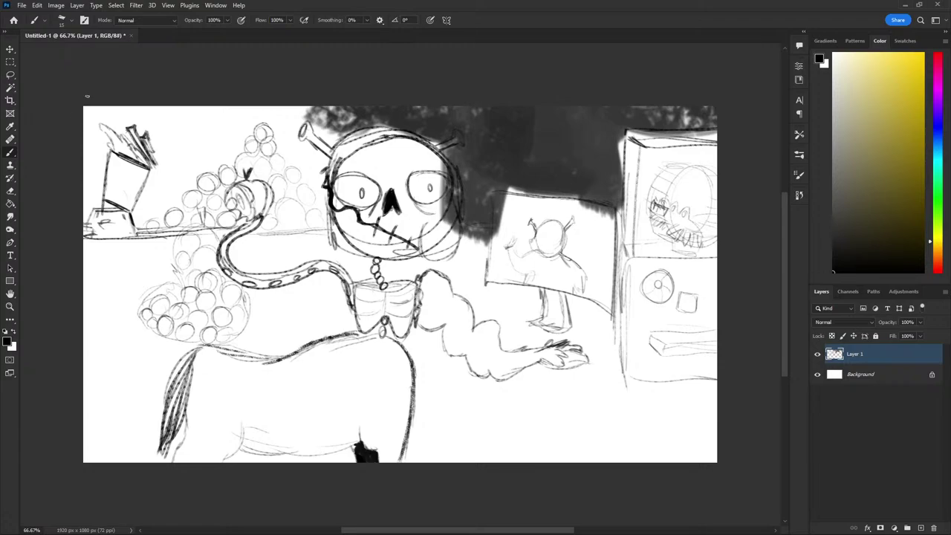
{"action": "mouse_move", "coordinate": [133, 201]}
{"action": "left_mouse_down"}
{"action": "mouse_move", "coordinate": [127, 178]}
{"action": "mouse_move", "coordinate": [141, 182]}
{"action": "mouse_move", "coordinate": [120, 188]}
{"action": "mouse_move", "coordinate": [139, 194]}
{"action": "mouse_move", "coordinate": [121, 191]}
{"action": "left_mouse_up"}
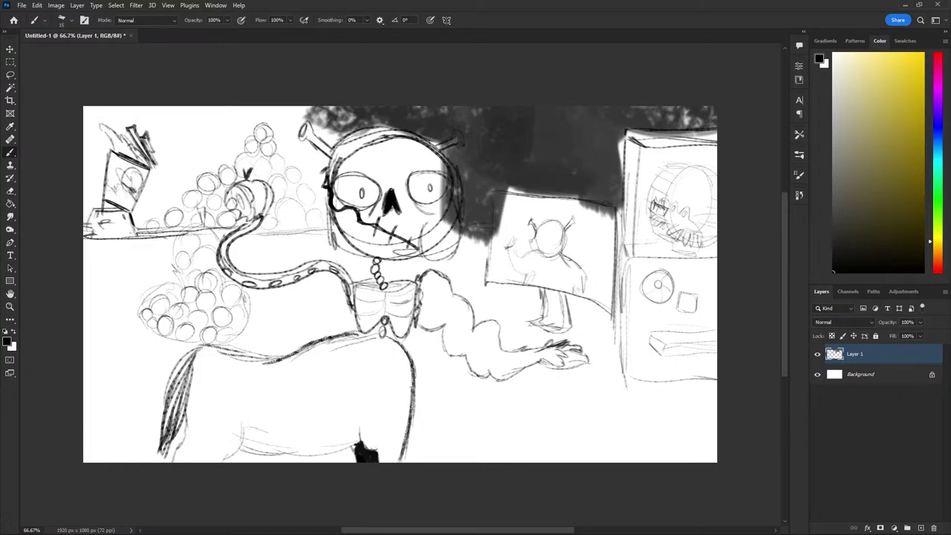
Wash the top-left sky light grey with the cloud brush at 10% opacity, 500 px
{"action": "key", "text": "period"}
{"action": "key", "text": "period"}
{"action": "key", "text": "1"}
{"action": "left_click_drag", "start_coordinate": [63, 145], "coordinate": [90, 126]}
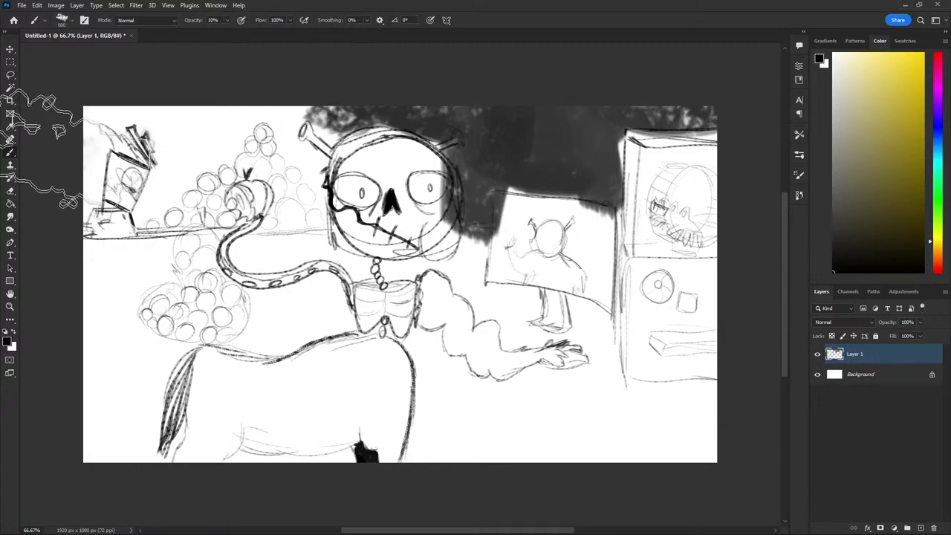
{"action": "key", "text": "bracketright"}
{"action": "key", "text": "bracketright"}
{"action": "key", "text": "bracketright"}
{"action": "left_click_drag", "start_coordinate": [108, 67], "coordinate": [338, 67]}
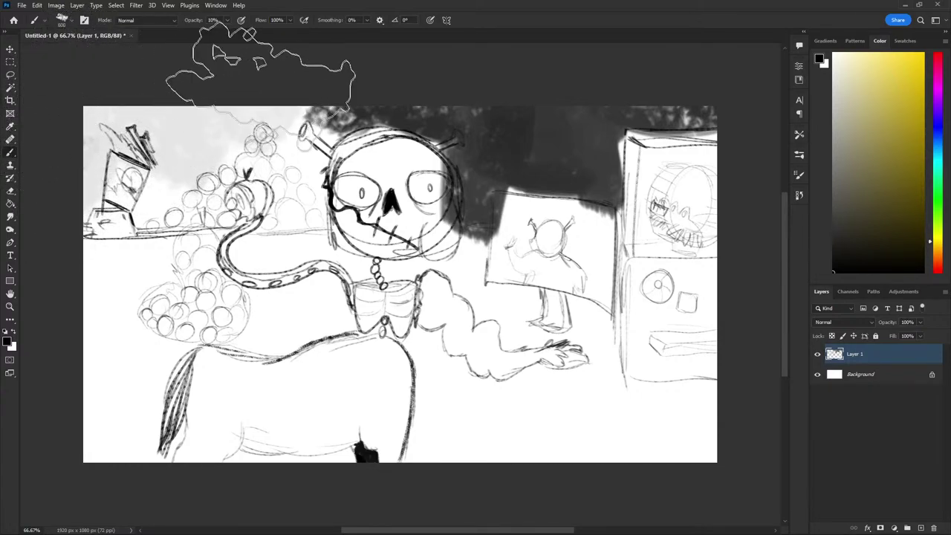
Shrink the brush to 15 px and sketch a faint curve along the left edge
{"action": "key", "text": "bracketleft"}
{"action": "key", "text": "bracketleft"}
{"action": "key", "text": "bracketleft"}
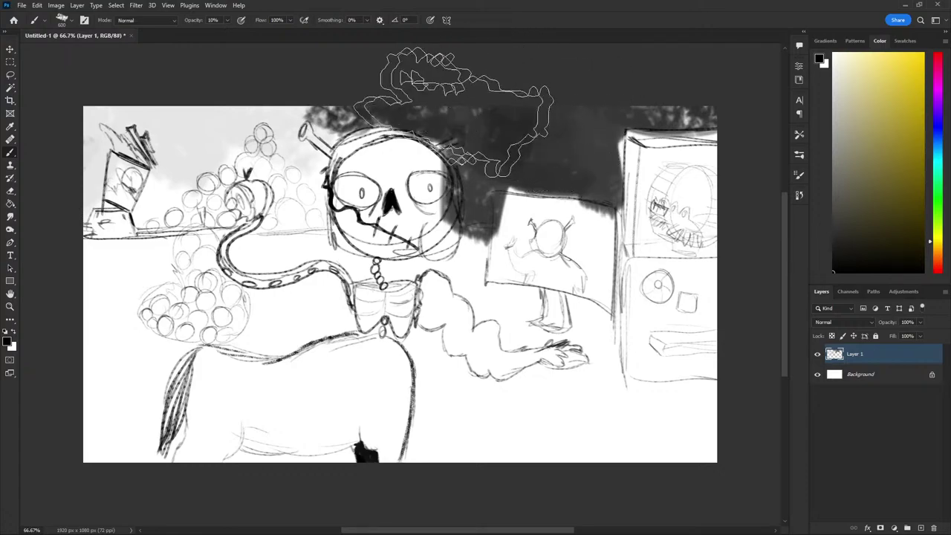
{"action": "key", "text": "bracketleft"}
{"action": "key", "text": "bracketleft"}
{"action": "key", "text": "bracketleft"}
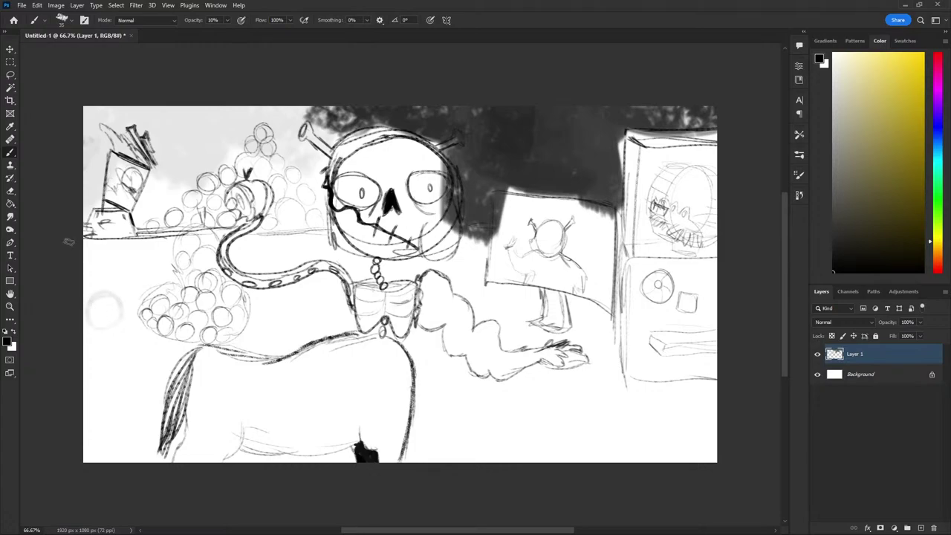
{"action": "key", "text": "bracketleft"}
{"action": "key", "text": "bracketleft"}
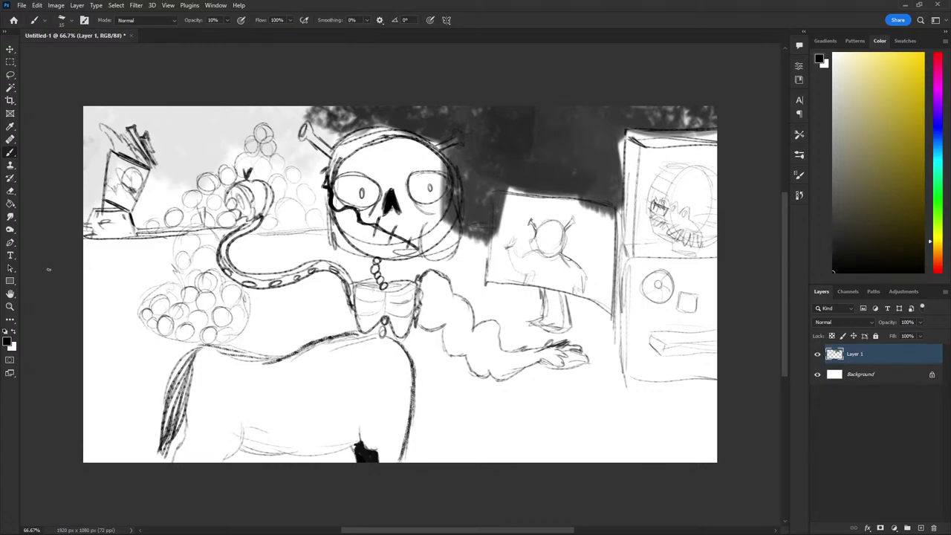
{"action": "left_click_drag", "start_coordinate": [97, 271], "coordinate": [110, 305]}
{"action": "mouse_move", "coordinate": [86, 372]}
{"action": "left_mouse_down"}
{"action": "mouse_move", "coordinate": [107, 367]}
{"action": "mouse_move", "coordinate": [134, 313]}
{"action": "mouse_move", "coordinate": [80, 256]}
{"action": "mouse_move", "coordinate": [135, 320]}
{"action": "mouse_move", "coordinate": [85, 371]}
{"action": "left_mouse_up"}
Restore 100% brush opacity and trace dark outlines over the left-edge grape cluster
{"action": "key", "text": "0"}
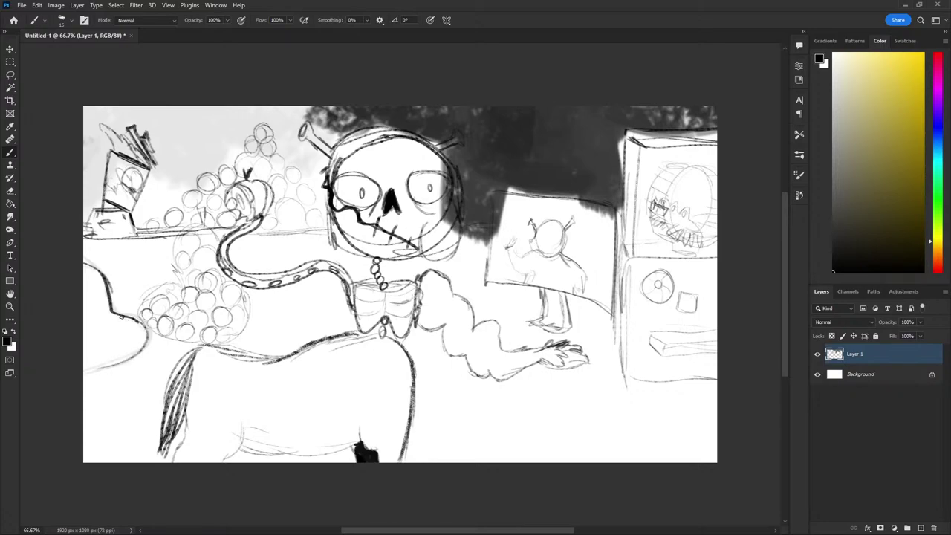
{"action": "mouse_move", "coordinate": [121, 316]}
{"action": "left_mouse_down"}
{"action": "mouse_move", "coordinate": [135, 339]}
{"action": "mouse_move", "coordinate": [113, 330]}
{"action": "mouse_move", "coordinate": [135, 325]}
{"action": "left_mouse_up"}
{"action": "mouse_move", "coordinate": [90, 315]}
{"action": "left_mouse_down"}
{"action": "mouse_move", "coordinate": [110, 319]}
{"action": "mouse_move", "coordinate": [91, 301]}
{"action": "mouse_move", "coordinate": [109, 277]}
{"action": "mouse_move", "coordinate": [108, 297]}
{"action": "mouse_move", "coordinate": [84, 306]}
{"action": "mouse_move", "coordinate": [101, 329]}
{"action": "mouse_move", "coordinate": [96, 343]}
{"action": "mouse_move", "coordinate": [132, 346]}
{"action": "mouse_move", "coordinate": [91, 361]}
{"action": "left_mouse_up"}
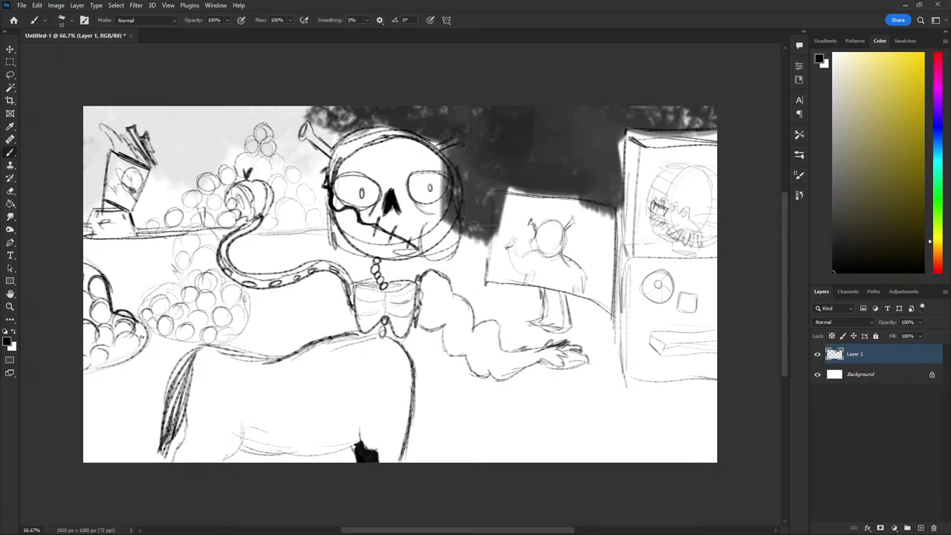
Try a cup rim ellipse under the hand, undo it, and erase old lines below
{"action": "left_click_drag", "start_coordinate": [652, 340], "coordinate": [647, 339]}
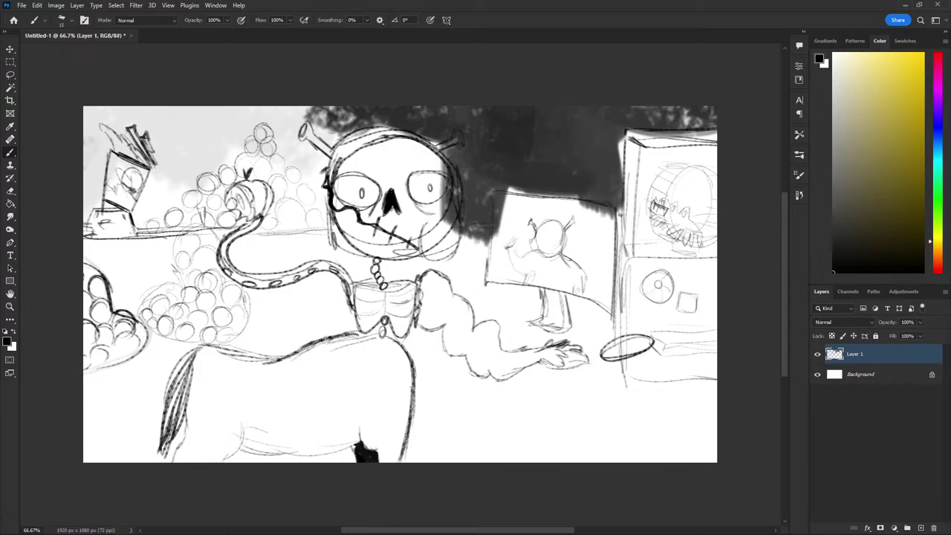
{"action": "key", "text": "ctrl+z"}
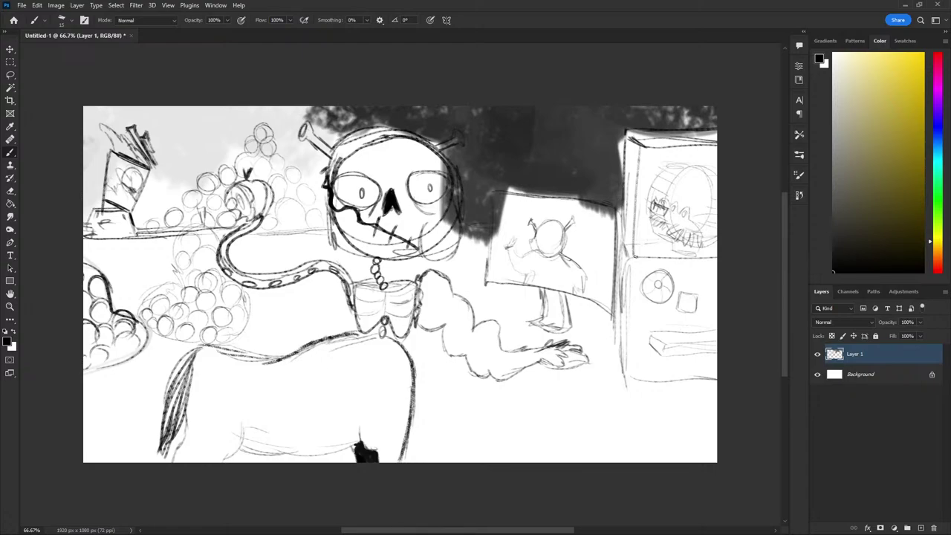
{"action": "left_click_drag", "start_coordinate": [638, 345], "coordinate": [621, 340]}
{"action": "key", "text": "ctrl+z"}
{"action": "key", "text": "e"}
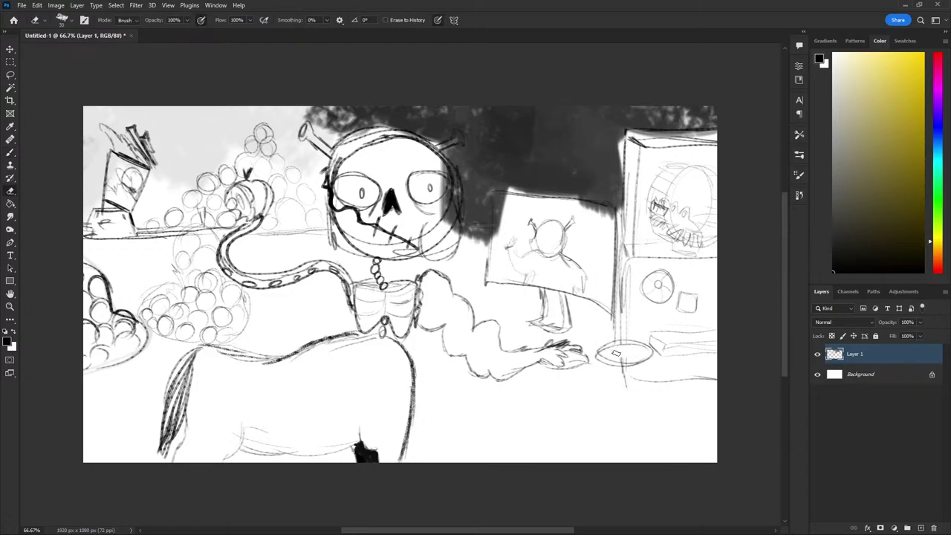
{"action": "mouse_move", "coordinate": [623, 373]}
{"action": "left_mouse_down"}
{"action": "mouse_move", "coordinate": [635, 366]}
{"action": "mouse_move", "coordinate": [640, 405]}
{"action": "mouse_move", "coordinate": [600, 401]}
{"action": "left_mouse_up"}
{"action": "key", "text": "b"}
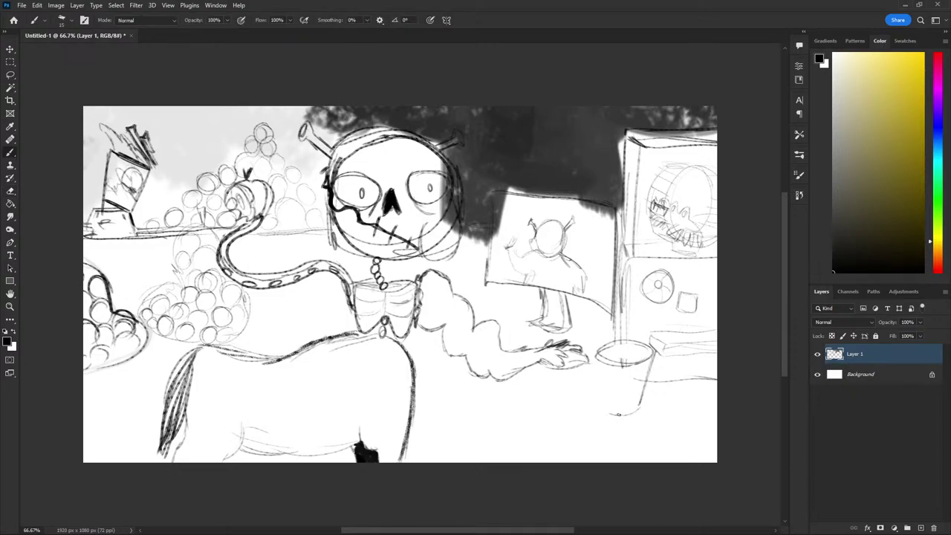
Draw the cup's sides and bottom with a small alien oval on its front
{"action": "mouse_move", "coordinate": [597, 355]}
{"action": "left_mouse_down"}
{"action": "mouse_move", "coordinate": [598, 406]}
{"action": "mouse_move", "coordinate": [646, 388]}
{"action": "left_mouse_up"}
{"action": "left_click_drag", "start_coordinate": [655, 355], "coordinate": [637, 421]}
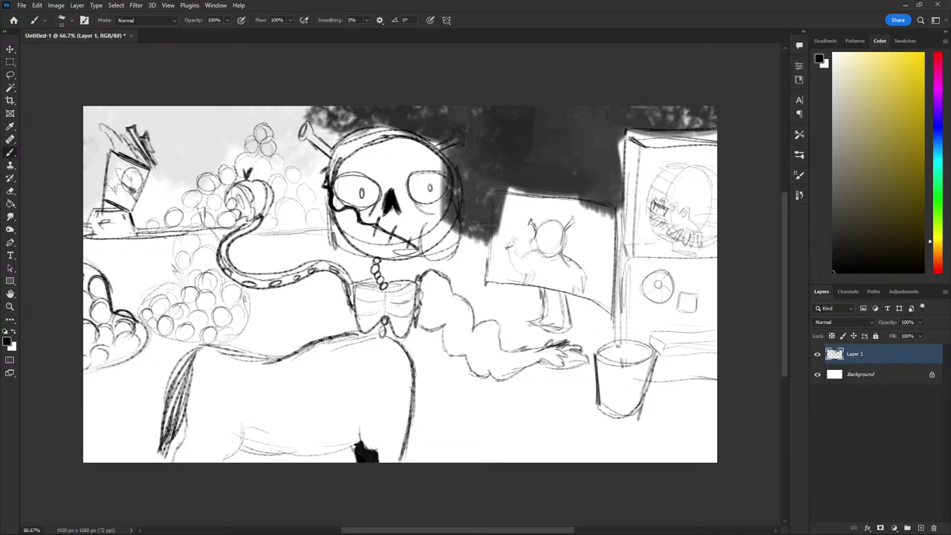
{"action": "mouse_move", "coordinate": [618, 375]}
{"action": "left_mouse_down"}
{"action": "mouse_move", "coordinate": [626, 379]}
{"action": "mouse_move", "coordinate": [609, 393]}
{"action": "mouse_move", "coordinate": [626, 374]}
{"action": "mouse_move", "coordinate": [606, 381]}
{"action": "mouse_move", "coordinate": [640, 401]}
{"action": "mouse_move", "coordinate": [601, 408]}
{"action": "mouse_move", "coordinate": [637, 408]}
{"action": "left_mouse_up"}
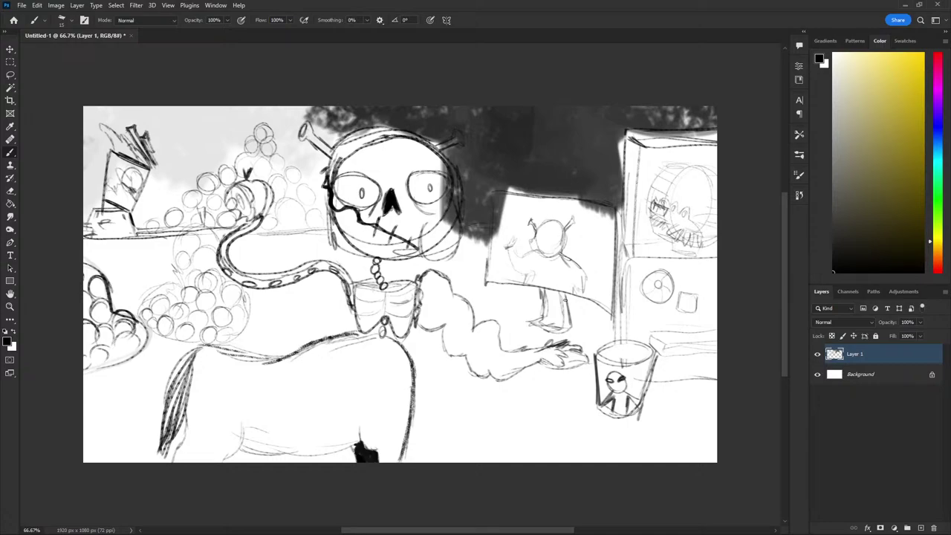
{"action": "key", "text": "e"}
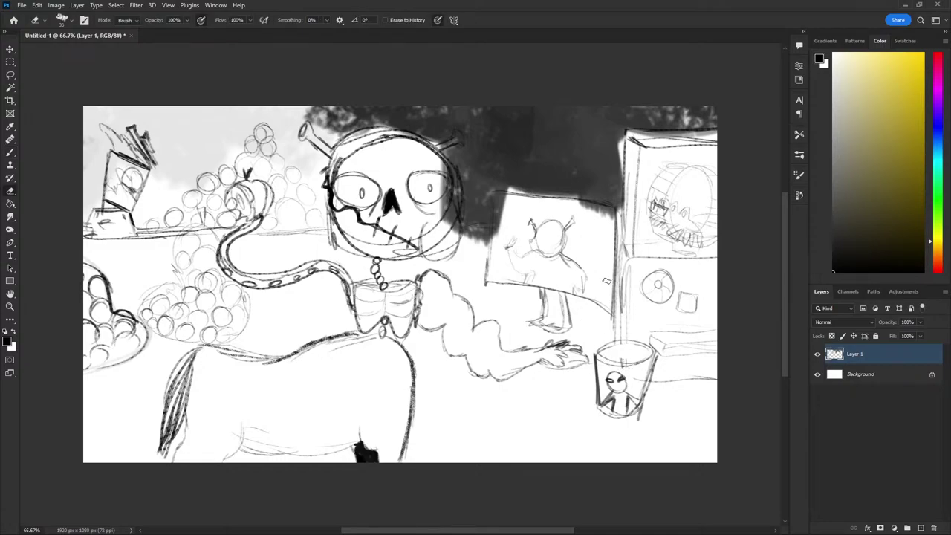
{"action": "key", "text": "b"}
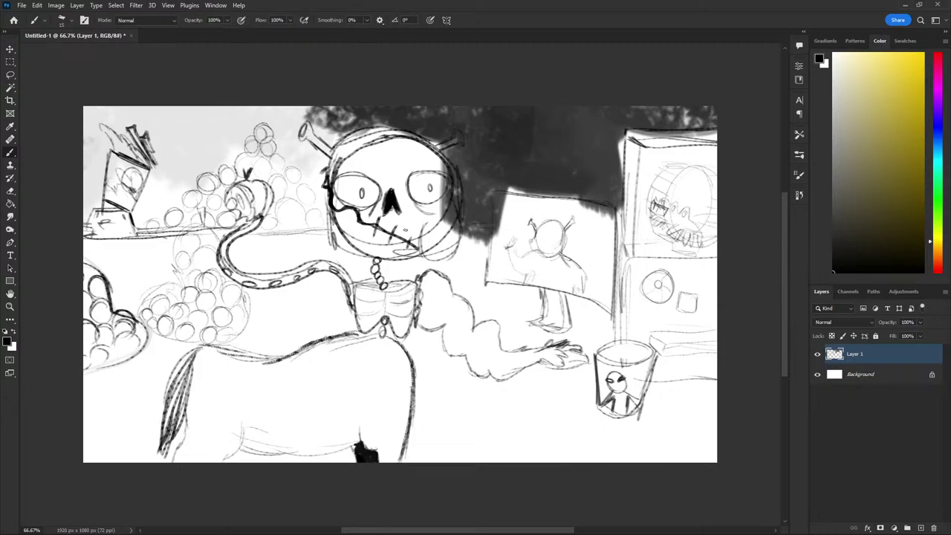
Draw a line below the skull, refine the cloud-like arm, and try a shoulder badge
{"action": "left_click_drag", "start_coordinate": [480, 263], "coordinate": [388, 263]}
{"action": "left_click_drag", "start_coordinate": [519, 325], "coordinate": [479, 327]}
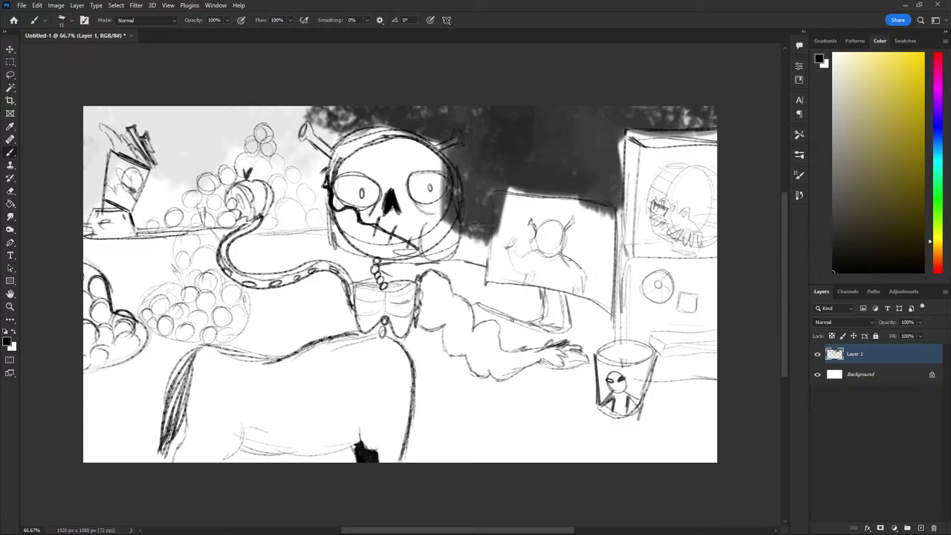
{"action": "left_click_drag", "start_coordinate": [549, 341], "coordinate": [530, 349]}
{"action": "mouse_move", "coordinate": [443, 292]}
{"action": "left_mouse_down"}
{"action": "mouse_move", "coordinate": [427, 289]}
{"action": "mouse_move", "coordinate": [449, 296]}
{"action": "mouse_move", "coordinate": [428, 277]}
{"action": "mouse_move", "coordinate": [445, 275]}
{"action": "mouse_move", "coordinate": [446, 299]}
{"action": "mouse_move", "coordinate": [444, 290]}
{"action": "left_mouse_up"}
{"action": "key", "text": "ctrl+z"}
{"action": "key", "text": "ctrl+z"}
{"action": "key", "text": "ctrl+z"}
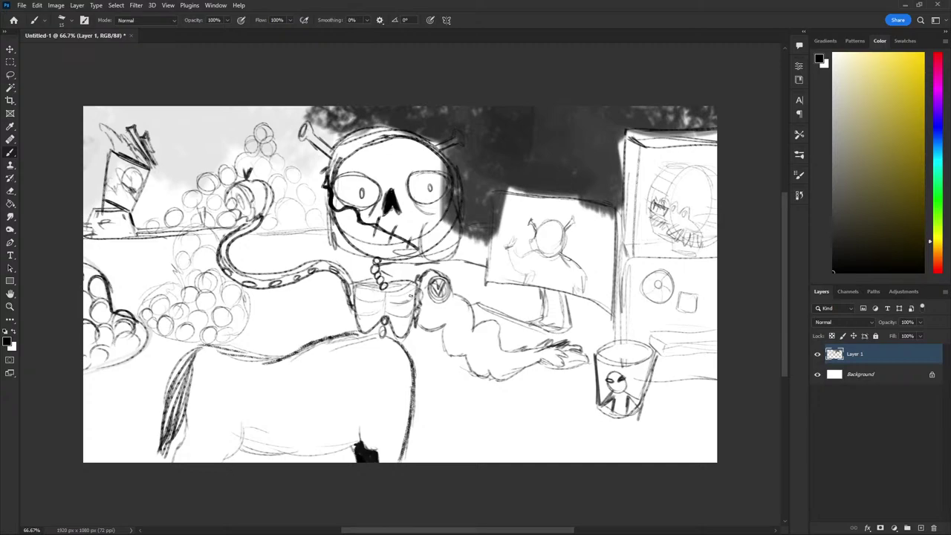
Draw diagonal table edge lines from the figure's waist to the canvas bottom
{"action": "left_click_drag", "start_coordinate": [409, 356], "coordinate": [643, 465]}
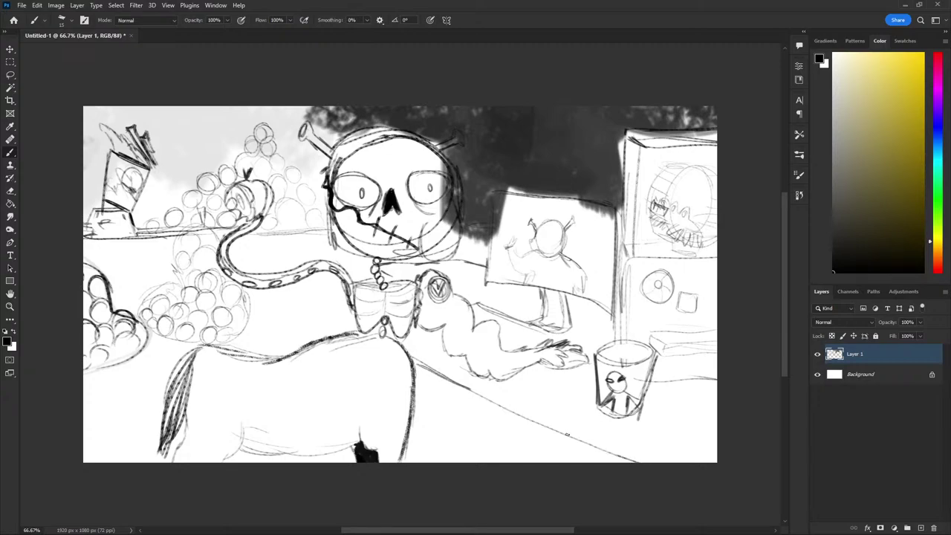
{"action": "left_click_drag", "start_coordinate": [520, 414], "coordinate": [617, 454]}
{"action": "left_click_drag", "start_coordinate": [715, 444], "coordinate": [696, 456]}
{"action": "left_click_drag", "start_coordinate": [427, 381], "coordinate": [639, 481]}
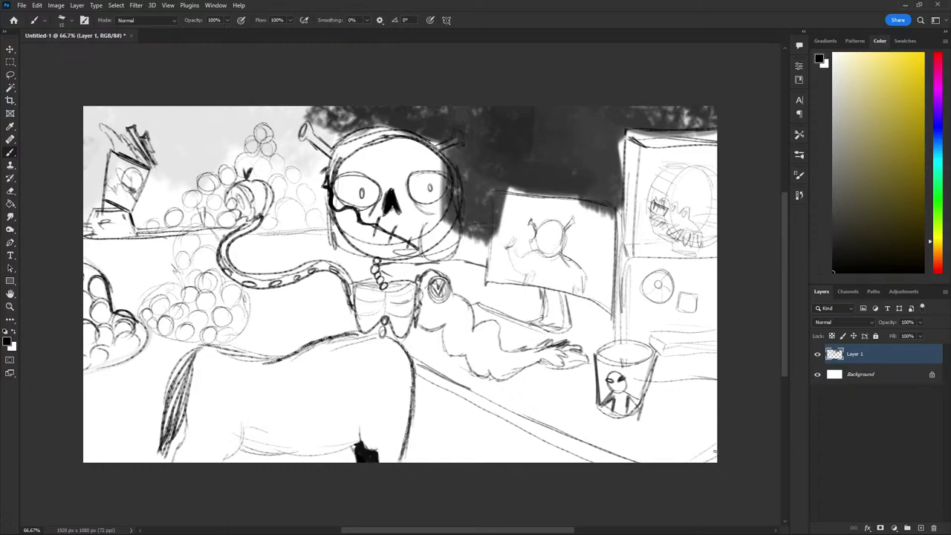
{"action": "left_click_drag", "start_coordinate": [430, 367], "coordinate": [599, 453]}
Add strokes by the chest and snake, darken the grape cluster, and draw the table's left edge
{"action": "mouse_move", "coordinate": [359, 329]}
{"action": "left_mouse_down"}
{"action": "mouse_move", "coordinate": [324, 302]}
{"action": "mouse_move", "coordinate": [350, 316]}
{"action": "mouse_move", "coordinate": [327, 315]}
{"action": "mouse_move", "coordinate": [349, 327]}
{"action": "left_mouse_up"}
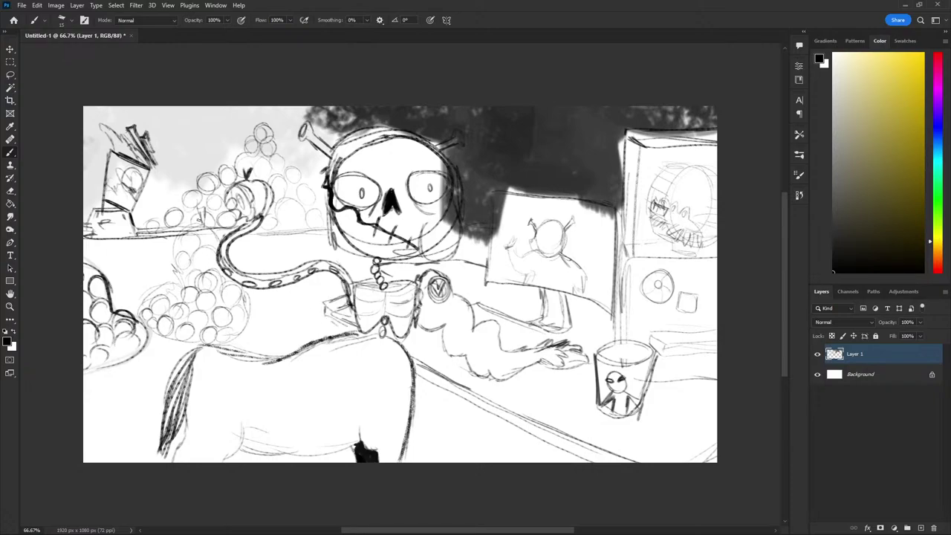
{"action": "left_click_drag", "start_coordinate": [234, 274], "coordinate": [225, 269]}
{"action": "left_click_drag", "start_coordinate": [137, 313], "coordinate": [174, 260]}
{"action": "left_click_drag", "start_coordinate": [325, 332], "coordinate": [324, 312]}
Zoom into the framed picture and sketch a small character with dark spiky hair
{"action": "scroll", "coordinate": [341, 173], "scroll_direction": "up", "scroll_amount": 1}
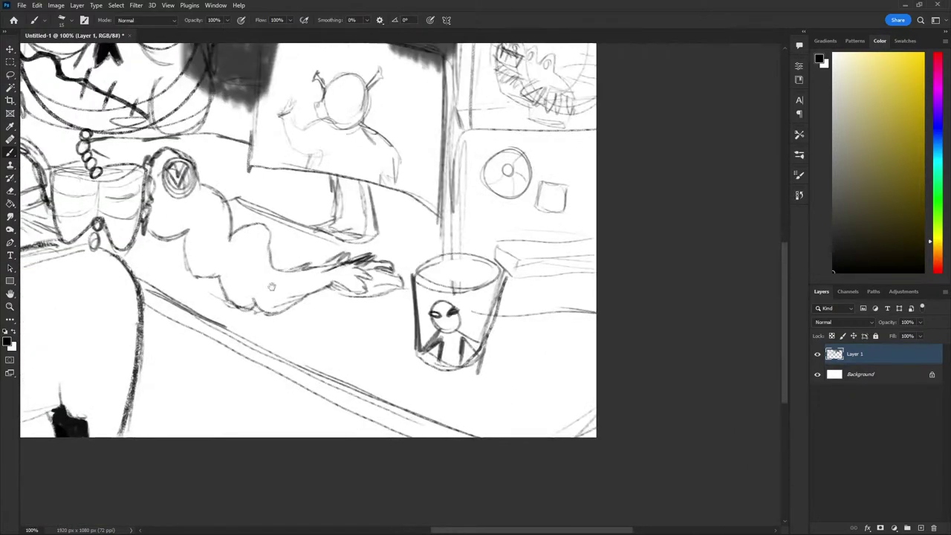
{"action": "left_click_drag", "start_coordinate": [297, 268], "coordinate": [237, 269]}
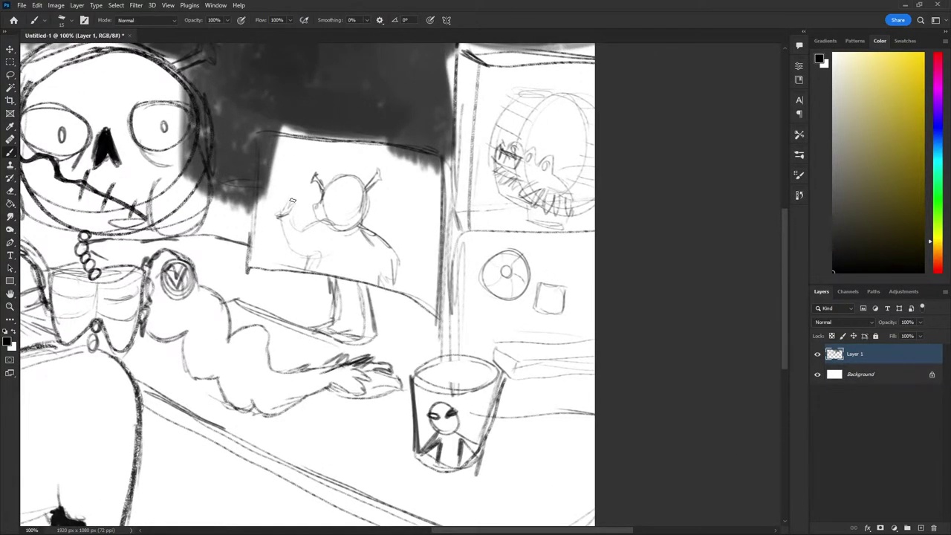
{"action": "left_click_drag", "start_coordinate": [294, 187], "coordinate": [292, 203]}
{"action": "key", "text": "ctrl+z"}
{"action": "left_click_drag", "start_coordinate": [285, 162], "coordinate": [291, 181]}
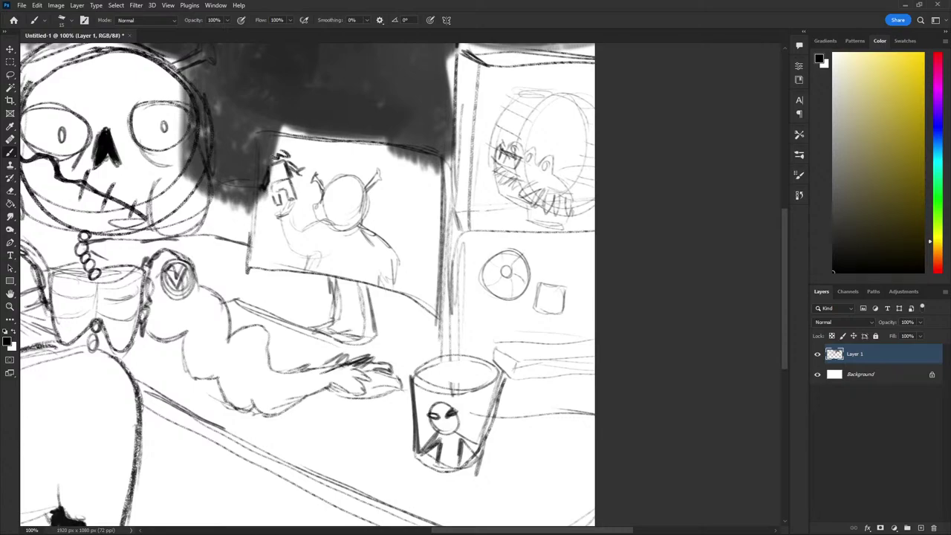
{"action": "left_click_drag", "start_coordinate": [265, 161], "coordinate": [276, 155]}
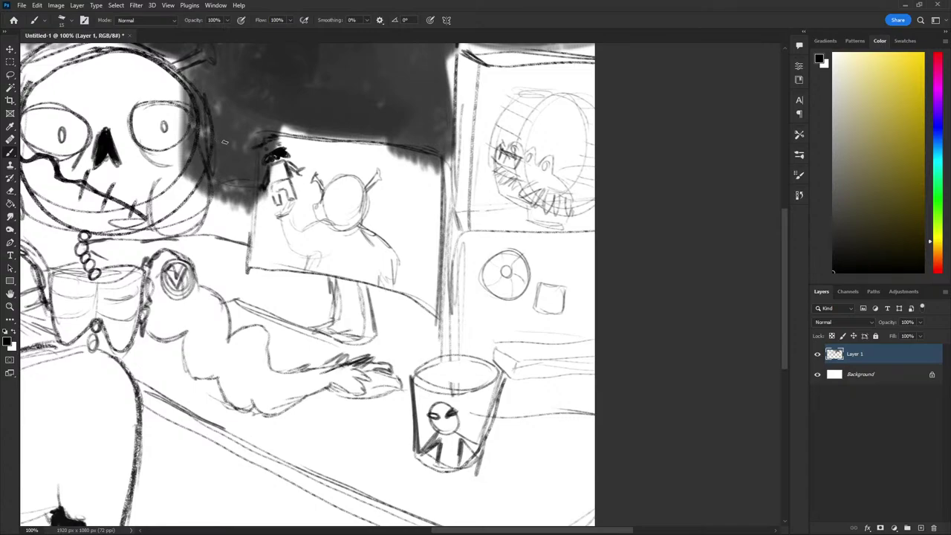
Cancel the save prompt and zoom out to 50% to see the whole canvas
{"action": "key", "text": "ctrl+s"}
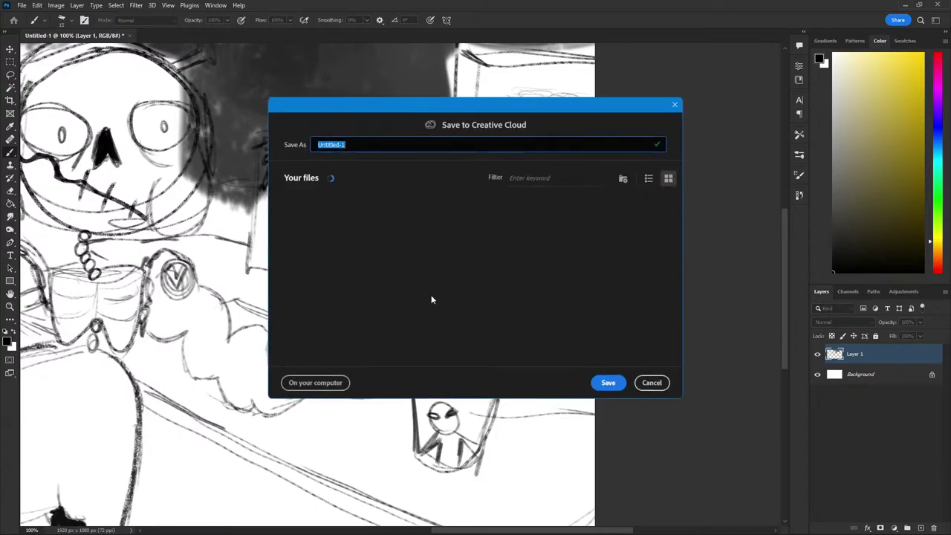
{"action": "key", "text": "Escape"}
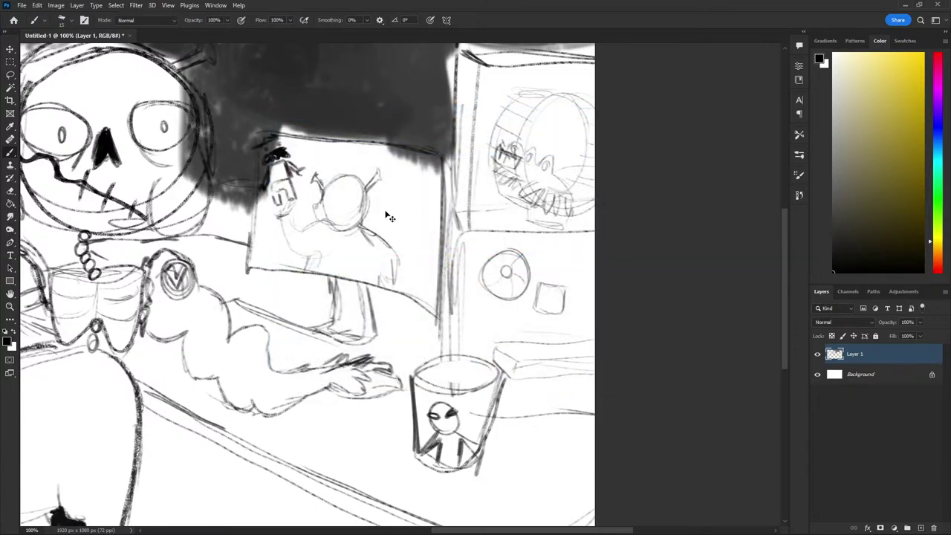
{"action": "key", "text": "ctrl+minus"}
{"action": "key", "text": "ctrl+minus"}
{"action": "left_click_drag", "start_coordinate": [297, 297], "coordinate": [356, 253]}
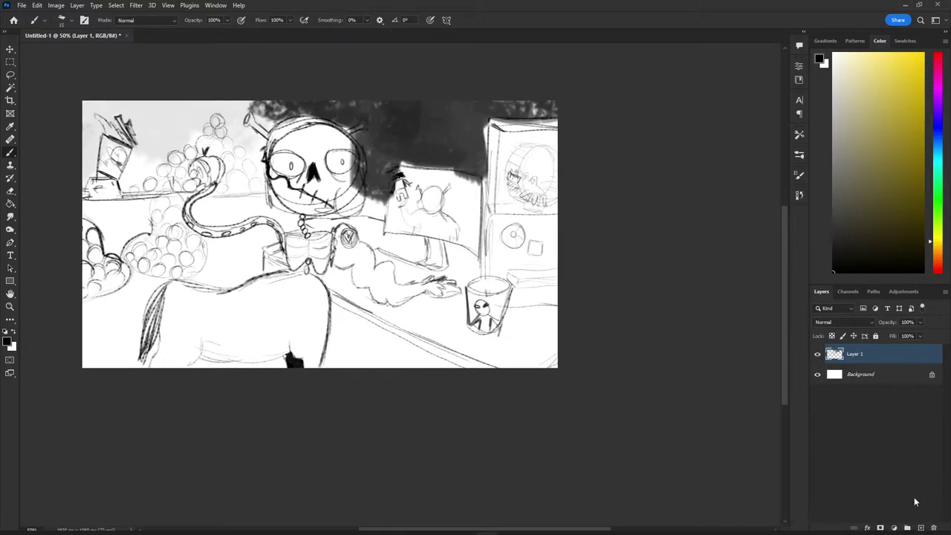
Add a new empty Layer 2, then fade Layer 1 to 13% opacity and lock it
{"action": "left_click", "coordinate": [919, 527]}
{"action": "left_click", "coordinate": [855, 374]}
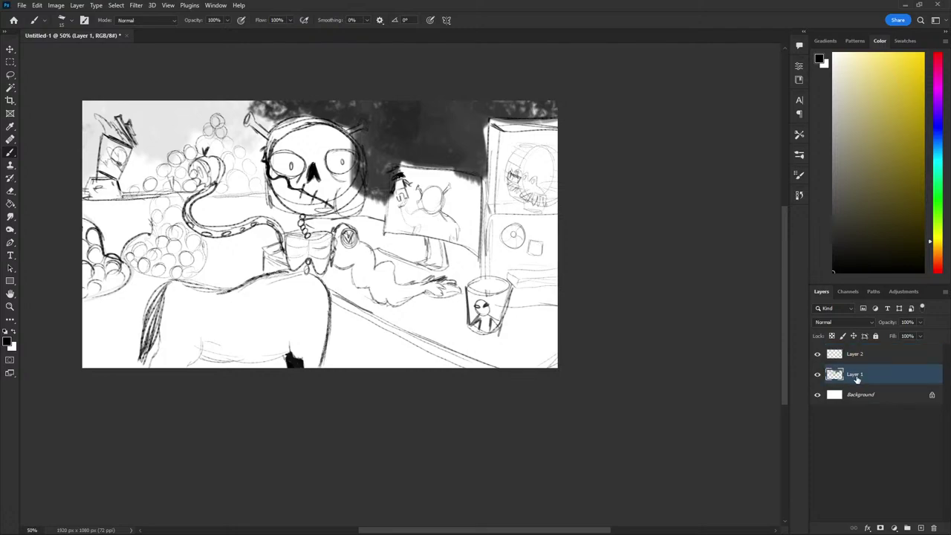
{"action": "left_click", "coordinate": [920, 321]}
{"action": "left_click_drag", "start_coordinate": [924, 334], "coordinate": [877, 336]}
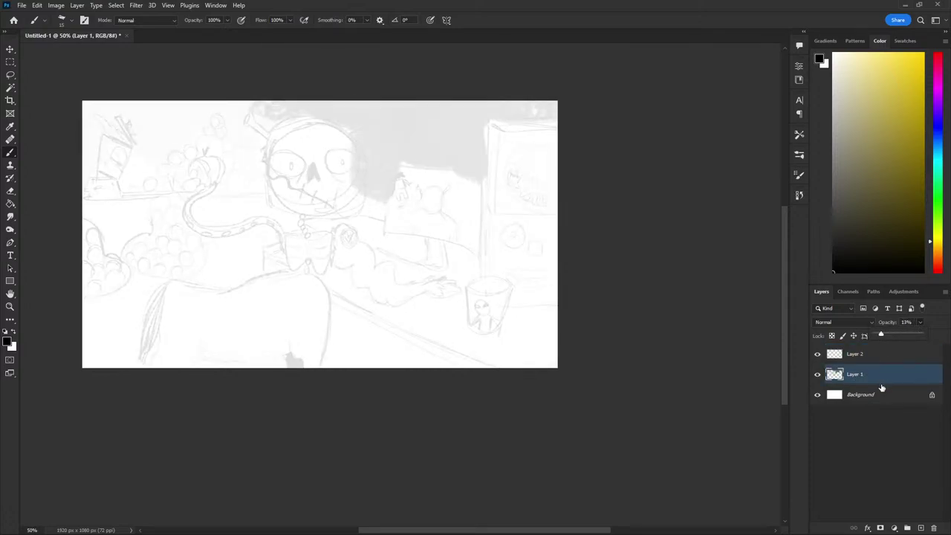
{"action": "left_click", "coordinate": [875, 336]}
Pick a pale blue painting colour with a larger brush, then reselect Layer 1
{"action": "left_click", "coordinate": [867, 355]}
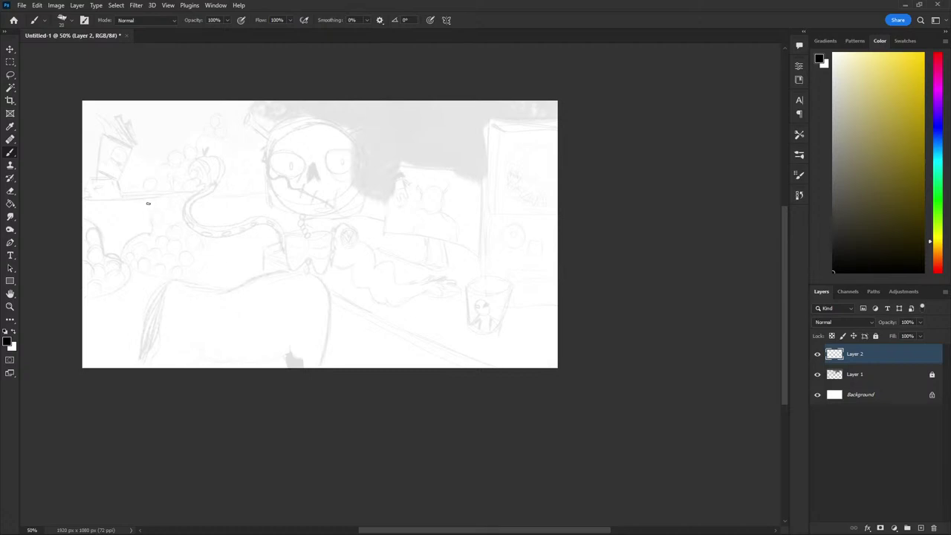
{"action": "key", "text": "x"}
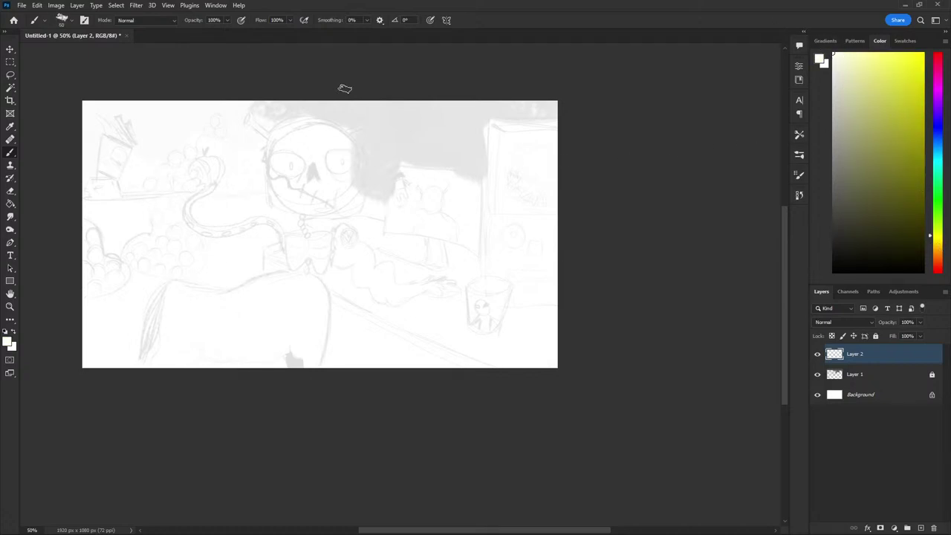
{"action": "key", "text": "bracketright"}
{"action": "key", "text": "bracketright"}
{"action": "key", "text": "bracketright"}
{"action": "left_click", "coordinate": [936, 138]}
{"action": "left_click", "coordinate": [842, 63]}
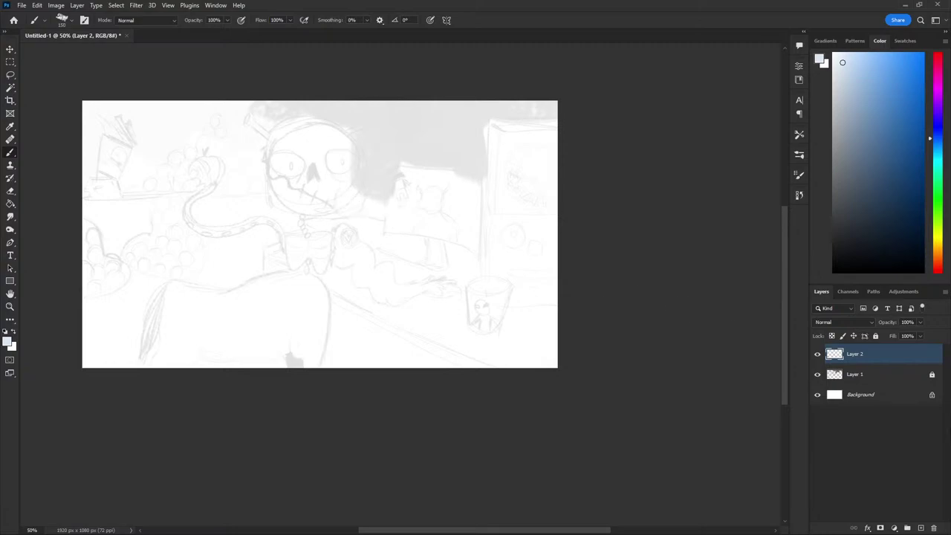
{"action": "left_click", "coordinate": [879, 378]}
Restore Layer 1 to 100% opacity and erase the window outline into the dark backdrop
{"action": "key", "text": "d"}
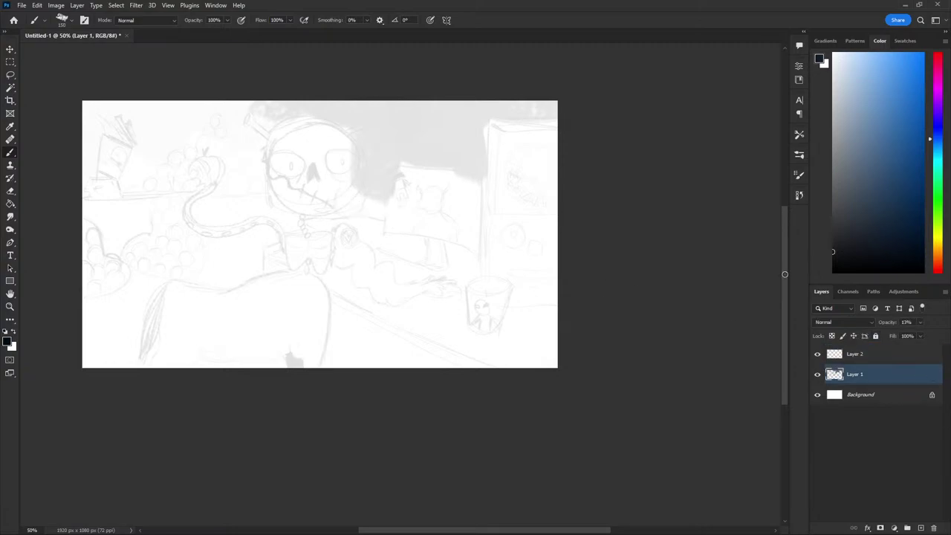
{"action": "left_click", "coordinate": [921, 323]}
{"action": "left_click", "coordinate": [842, 442]}
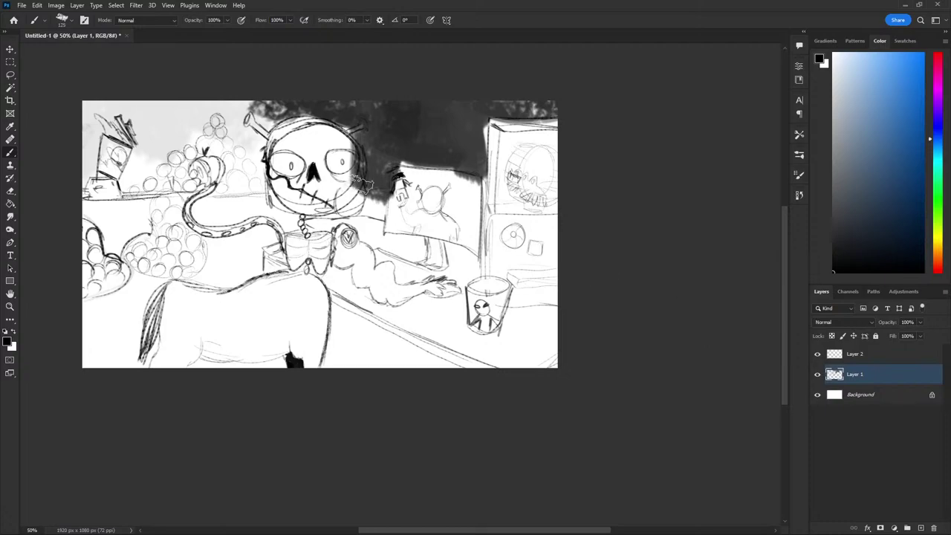
{"action": "key", "text": "bracketleft"}
{"action": "key", "text": "bracketleft"}
{"action": "key", "text": "bracketleft"}
{"action": "key", "text": "bracketleft"}
{"action": "key", "text": "bracketleft"}
{"action": "key", "text": "bracketleft"}
{"action": "key", "text": "e"}
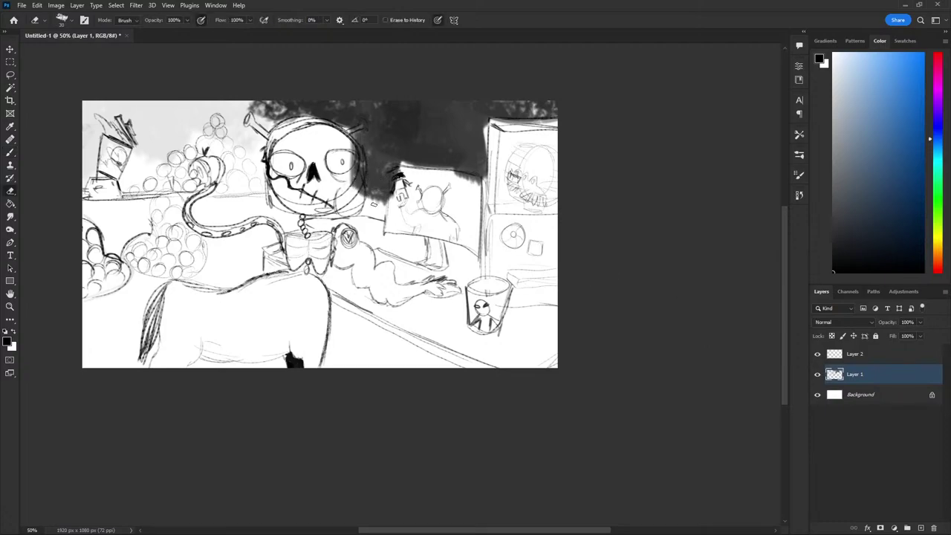
{"action": "mouse_move", "coordinate": [374, 210]}
{"action": "left_mouse_down"}
{"action": "mouse_move", "coordinate": [374, 178]}
{"action": "mouse_move", "coordinate": [377, 207]}
{"action": "left_mouse_up"}
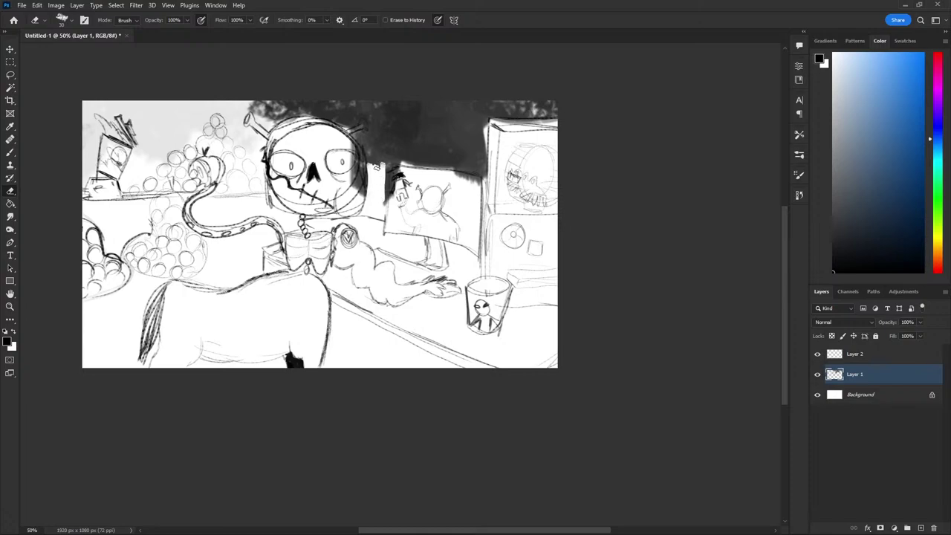
{"action": "mouse_move", "coordinate": [480, 157]}
{"action": "left_mouse_down"}
{"action": "mouse_move", "coordinate": [416, 158]}
{"action": "mouse_move", "coordinate": [393, 114]}
{"action": "mouse_move", "coordinate": [395, 67]}
{"action": "mouse_move", "coordinate": [391, 138]}
{"action": "mouse_move", "coordinate": [436, 151]}
{"action": "mouse_move", "coordinate": [396, 64]}
{"action": "left_mouse_up"}
{"action": "key", "text": "ctrl+z"}
{"action": "key", "text": "ctrl+z"}
{"action": "mouse_move", "coordinate": [390, 97]}
{"action": "left_mouse_down"}
{"action": "mouse_move", "coordinate": [394, 154]}
{"action": "mouse_move", "coordinate": [470, 101]}
{"action": "left_mouse_up"}
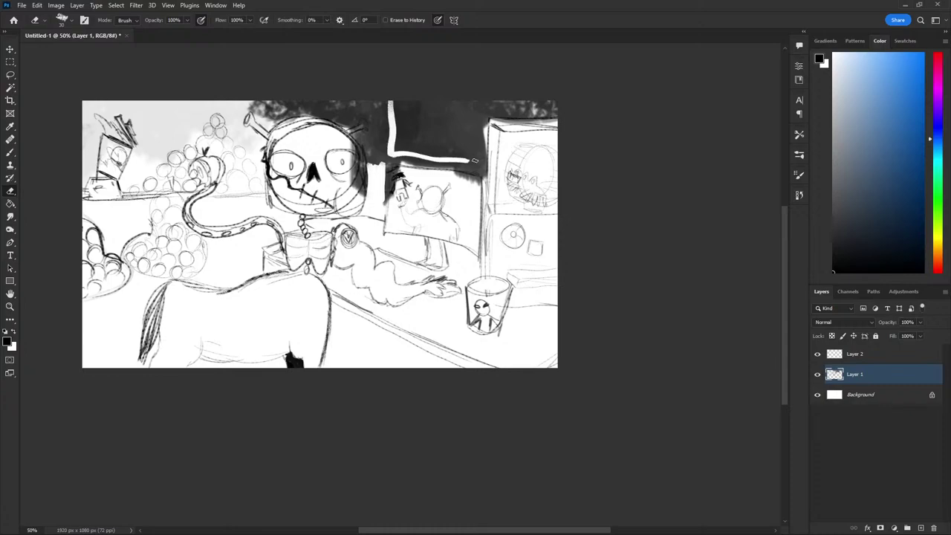
Lasso and delete the dark pixels inside the window opening
{"action": "key", "text": "l"}
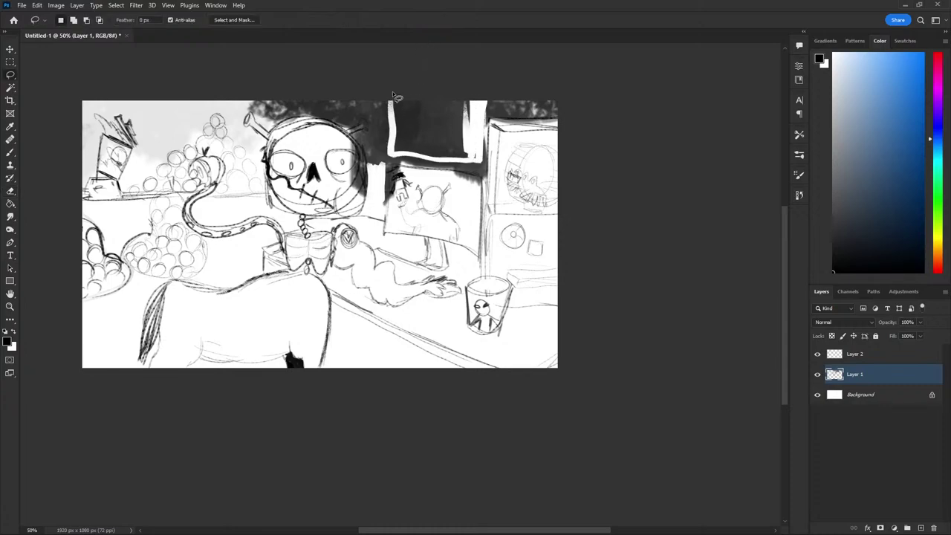
{"action": "mouse_move", "coordinate": [394, 98]}
{"action": "left_mouse_down"}
{"action": "mouse_move", "coordinate": [479, 126]}
{"action": "mouse_move", "coordinate": [395, 159]}
{"action": "left_mouse_up"}
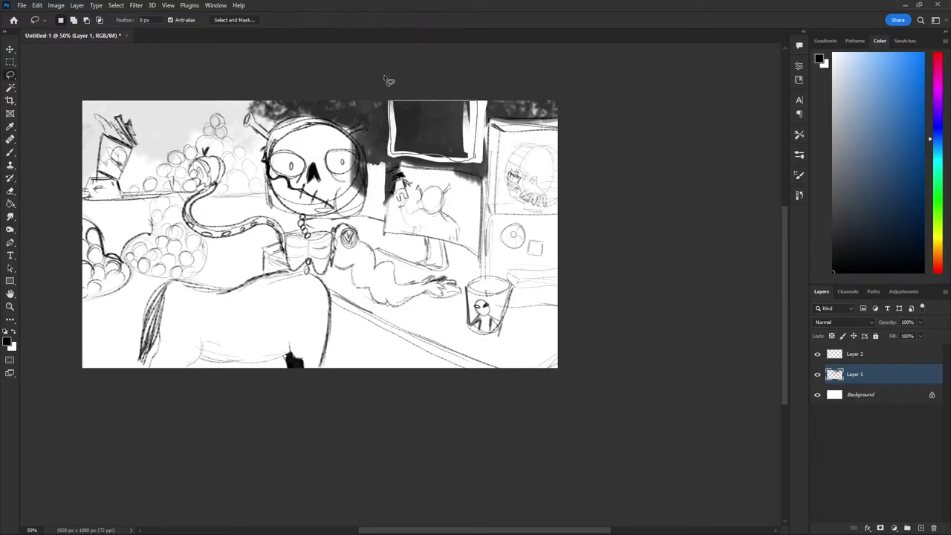
{"action": "key", "text": "Delete"}
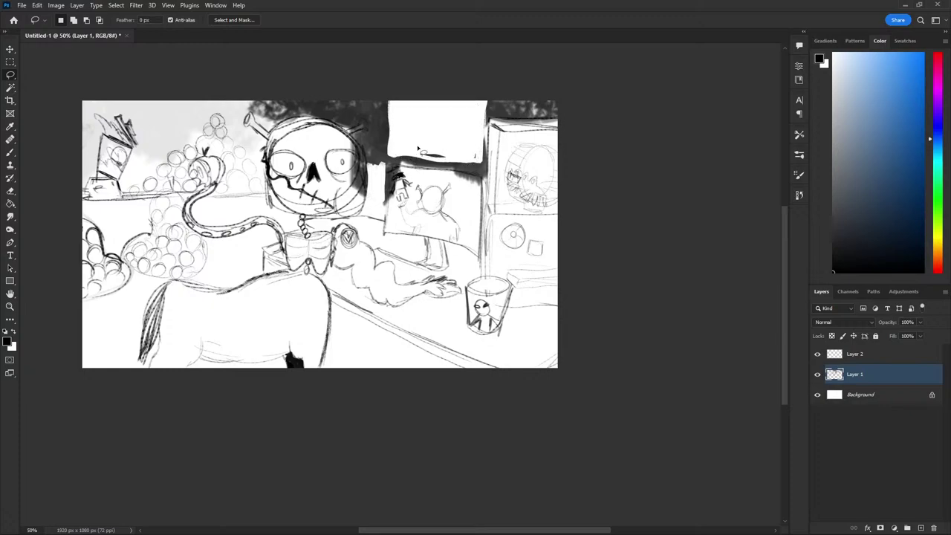
{"action": "mouse_move", "coordinate": [413, 160]}
{"action": "left_mouse_down"}
{"action": "mouse_move", "coordinate": [420, 143]}
{"action": "mouse_move", "coordinate": [335, 125]}
{"action": "left_mouse_up"}
{"action": "key", "text": "ctrl+d"}
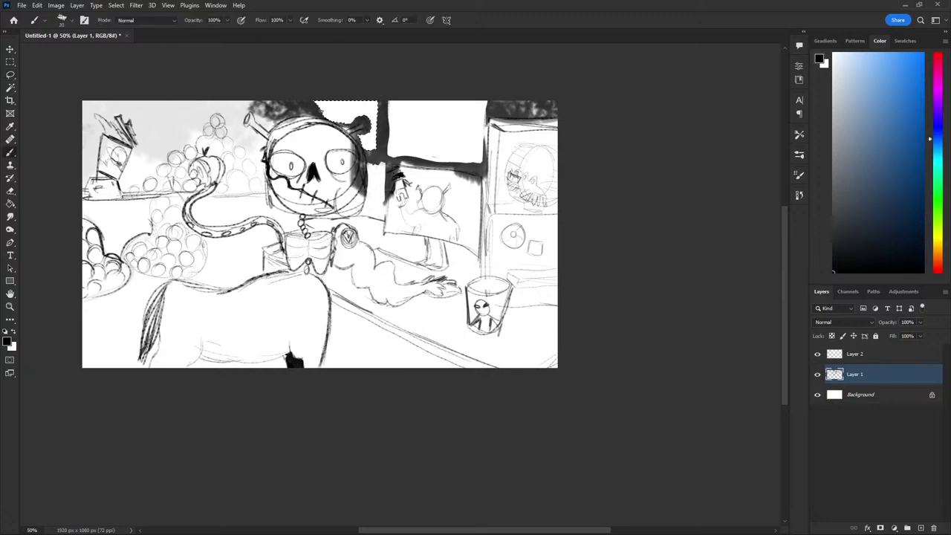
{"action": "left_click_drag", "start_coordinate": [336, 124], "coordinate": [315, 92]}
{"action": "key", "text": "ctrl+d"}
Brush dark edges along the window and picture frame, and erase stray strokes at top-right
{"action": "key", "text": "b"}
{"action": "mouse_move", "coordinate": [377, 105]}
{"action": "left_mouse_down"}
{"action": "mouse_move", "coordinate": [379, 158]}
{"action": "mouse_move", "coordinate": [390, 148]}
{"action": "mouse_move", "coordinate": [482, 162]}
{"action": "left_mouse_up"}
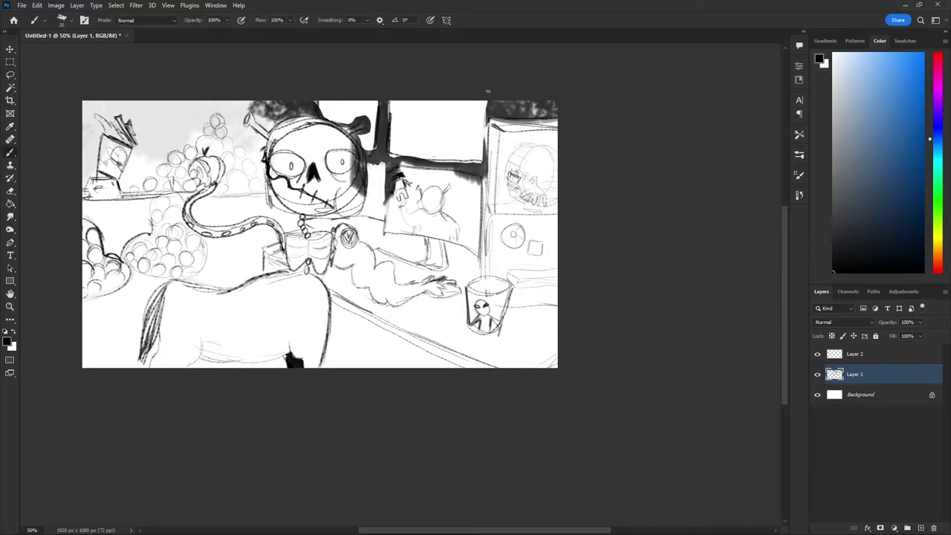
{"action": "left_click_drag", "start_coordinate": [383, 161], "coordinate": [383, 223]}
{"action": "left_click_drag", "start_coordinate": [382, 177], "coordinate": [383, 219]}
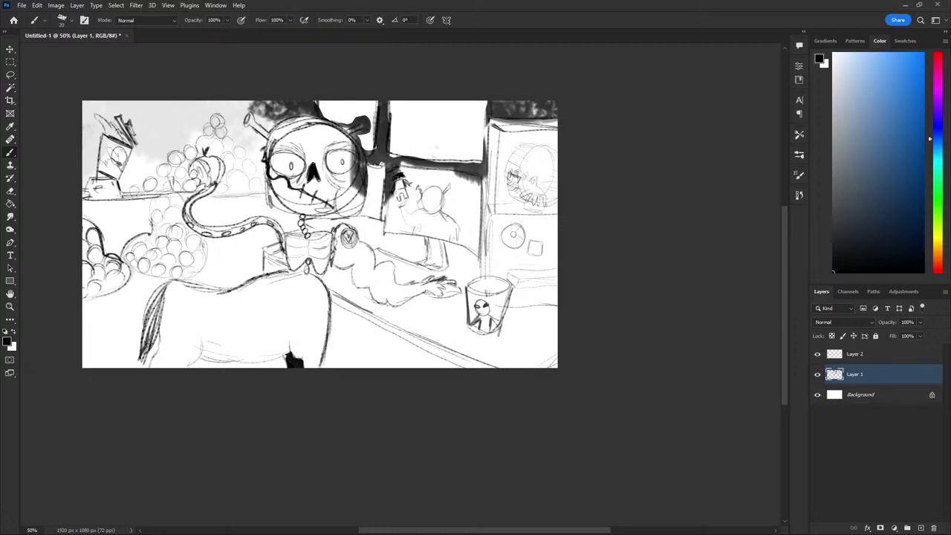
{"action": "key", "text": "e"}
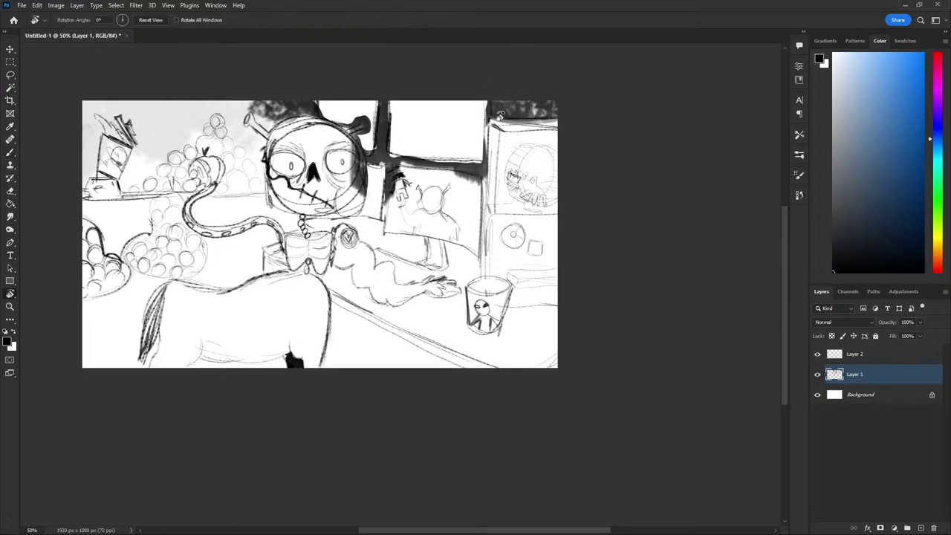
{"action": "left_click_drag", "start_coordinate": [502, 112], "coordinate": [564, 107]}
{"action": "key", "text": "b"}
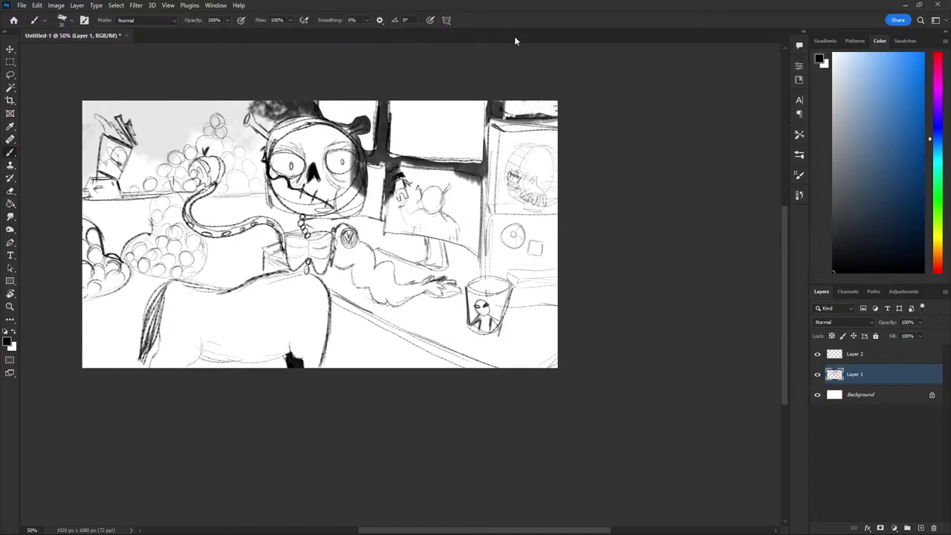
Lower and lock the sketch layer, then paint light blue over the skull's head on Layer 2
{"action": "left_click", "coordinate": [918, 324]}
{"action": "left_click", "coordinate": [875, 335]}
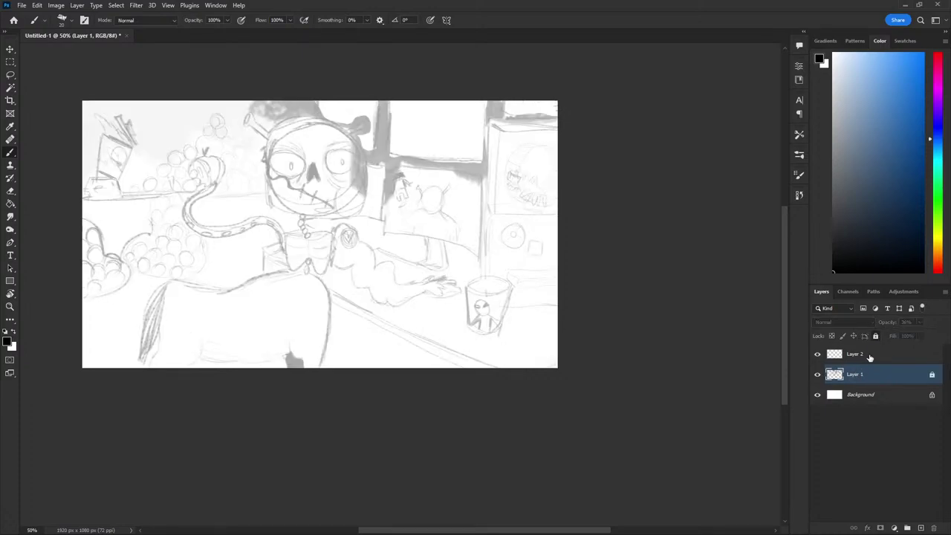
{"action": "left_click", "coordinate": [854, 353]}
{"action": "key", "text": "x"}
{"action": "key", "text": "x"}
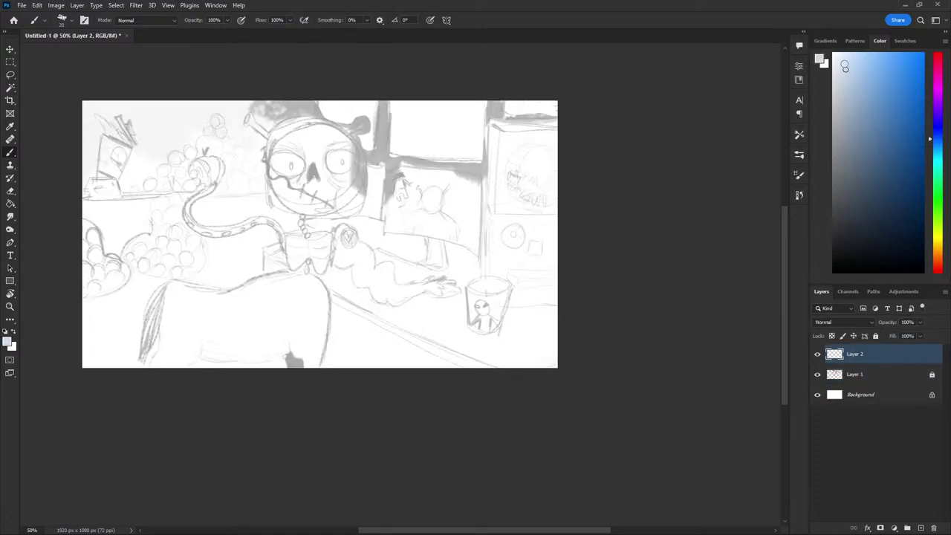
{"action": "key", "text": "x"}
{"action": "mouse_move", "coordinate": [312, 145]}
{"action": "left_mouse_down"}
{"action": "mouse_move", "coordinate": [348, 202]}
{"action": "mouse_move", "coordinate": [347, 180]}
{"action": "mouse_move", "coordinate": [349, 197]}
{"action": "mouse_move", "coordinate": [338, 145]}
{"action": "mouse_move", "coordinate": [341, 163]}
{"action": "mouse_move", "coordinate": [317, 132]}
{"action": "mouse_move", "coordinate": [331, 160]}
{"action": "mouse_move", "coordinate": [332, 136]}
{"action": "mouse_move", "coordinate": [291, 141]}
{"action": "mouse_move", "coordinate": [296, 165]}
{"action": "mouse_move", "coordinate": [308, 153]}
{"action": "mouse_move", "coordinate": [275, 149]}
{"action": "mouse_move", "coordinate": [285, 199]}
{"action": "mouse_move", "coordinate": [339, 206]}
{"action": "mouse_move", "coordinate": [307, 202]}
{"action": "left_mouse_up"}
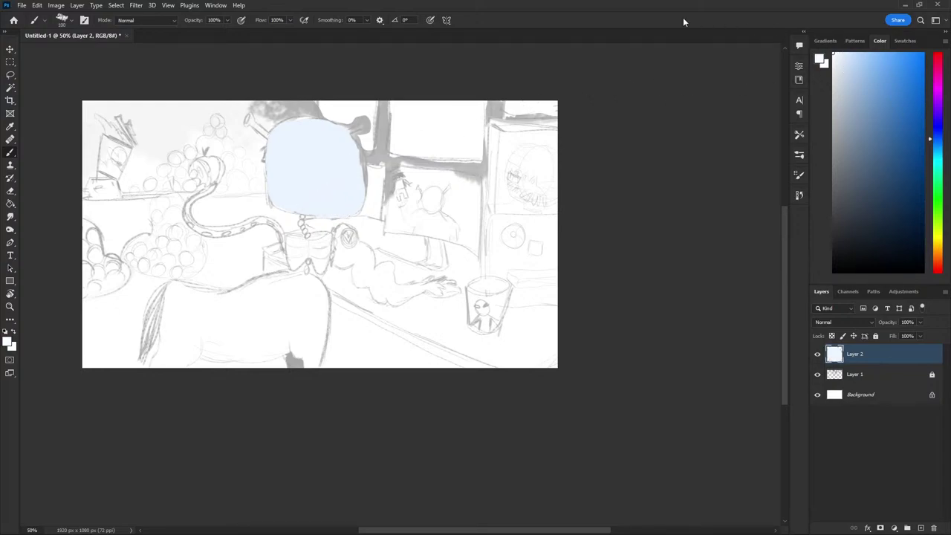
Lock Layer 2's transparency and brighten and reshape the fill with a flatter, squarer top
{"action": "left_click", "coordinate": [832, 336]}
{"action": "mouse_move", "coordinate": [309, 144]}
{"action": "left_mouse_down"}
{"action": "mouse_move", "coordinate": [275, 148]}
{"action": "mouse_move", "coordinate": [284, 118]}
{"action": "mouse_move", "coordinate": [327, 142]}
{"action": "mouse_move", "coordinate": [318, 186]}
{"action": "mouse_move", "coordinate": [280, 157]}
{"action": "mouse_move", "coordinate": [319, 142]}
{"action": "mouse_move", "coordinate": [314, 123]}
{"action": "mouse_move", "coordinate": [354, 164]}
{"action": "mouse_move", "coordinate": [311, 172]}
{"action": "mouse_move", "coordinate": [293, 119]}
{"action": "mouse_move", "coordinate": [347, 201]}
{"action": "left_mouse_up"}
{"action": "key", "text": "ctrl+z"}
{"action": "left_click_drag", "start_coordinate": [279, 153], "coordinate": [346, 134]}
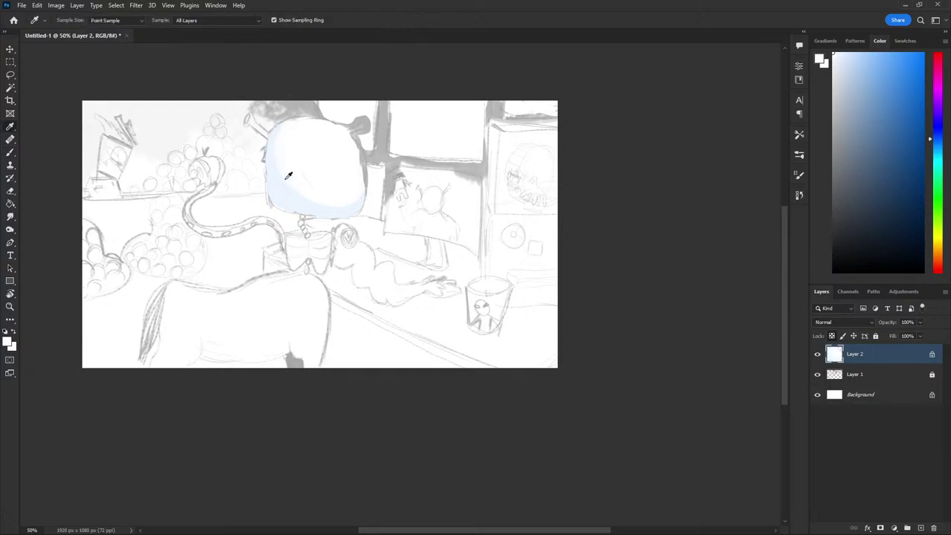
{"action": "left_click", "coordinate": [269, 149], "text": "alt"}
{"action": "mouse_move", "coordinate": [366, 193]}
{"action": "left_mouse_down"}
{"action": "mouse_move", "coordinate": [290, 195]}
{"action": "mouse_move", "coordinate": [278, 134]}
{"action": "mouse_move", "coordinate": [322, 195]}
{"action": "left_mouse_up"}
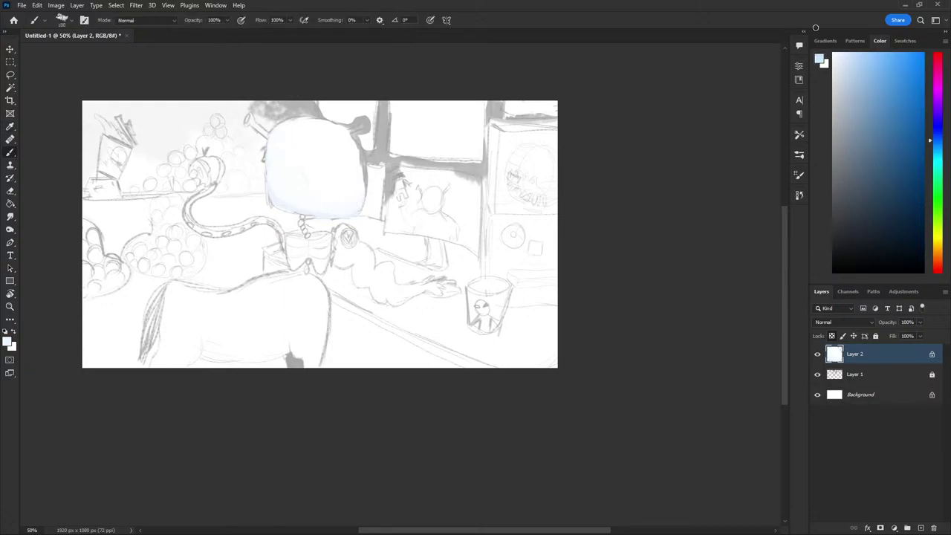
{"action": "left_click", "coordinate": [282, 205], "text": "alt"}
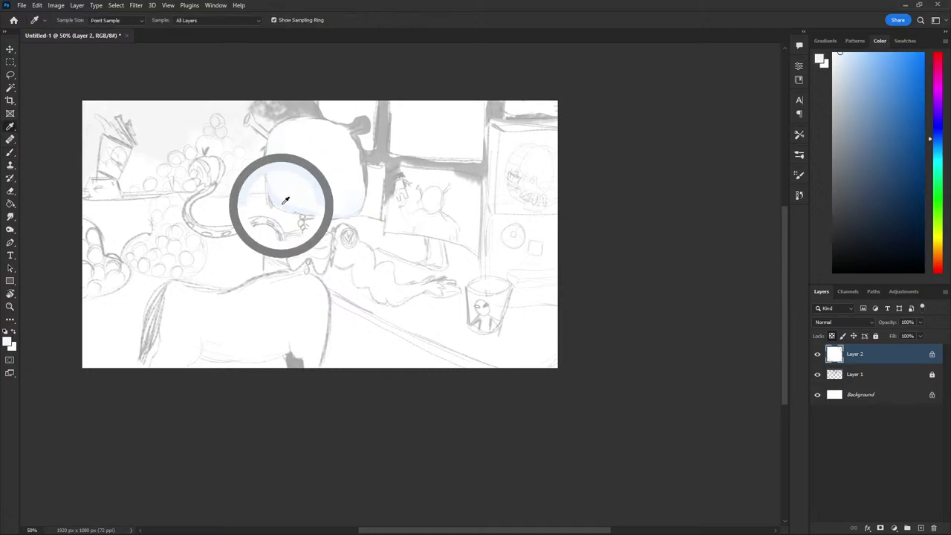
{"action": "left_click_drag", "start_coordinate": [282, 206], "coordinate": [273, 144]}
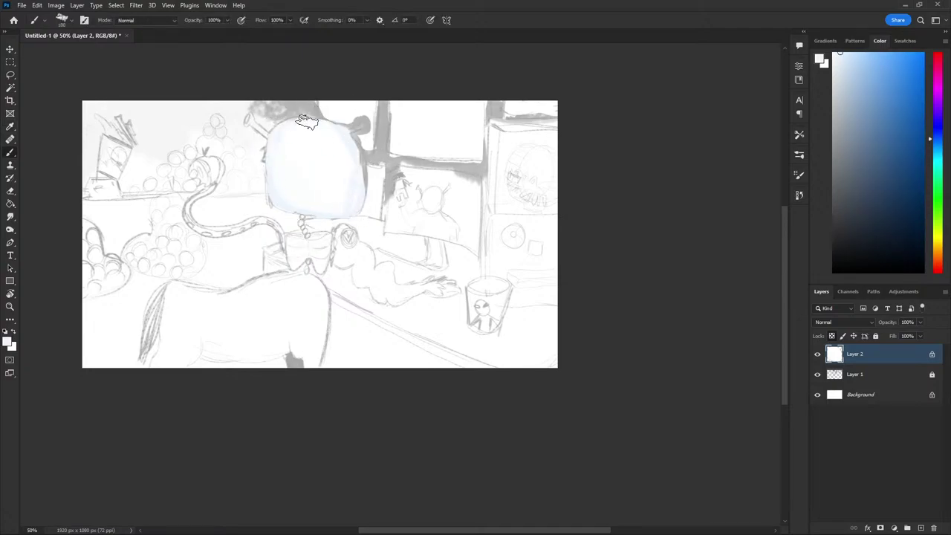
{"action": "left_click_drag", "start_coordinate": [354, 143], "coordinate": [350, 162]}
{"action": "left_click_drag", "start_coordinate": [281, 175], "coordinate": [302, 119]}
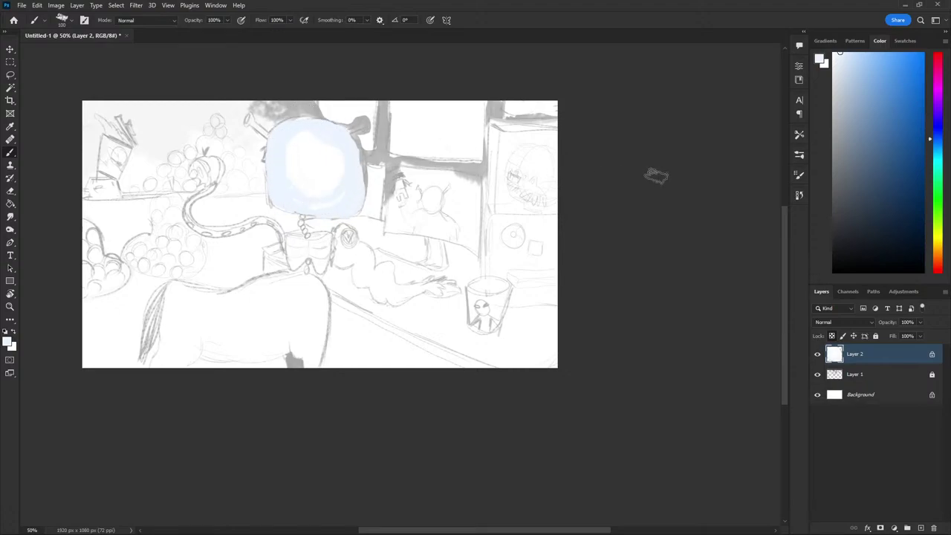
{"action": "left_click_drag", "start_coordinate": [364, 118], "coordinate": [265, 188]}
Add a white glow to the fill's centre, softened with sampled pale blue
{"action": "key", "text": "i"}
{"action": "left_click", "coordinate": [327, 145]}
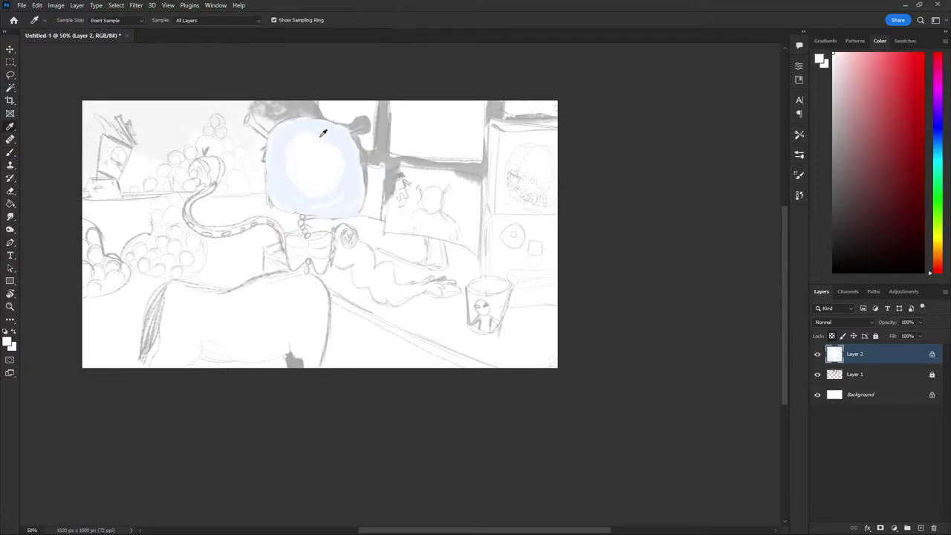
{"action": "key", "text": "b"}
{"action": "left_click_drag", "start_coordinate": [325, 124], "coordinate": [326, 184]}
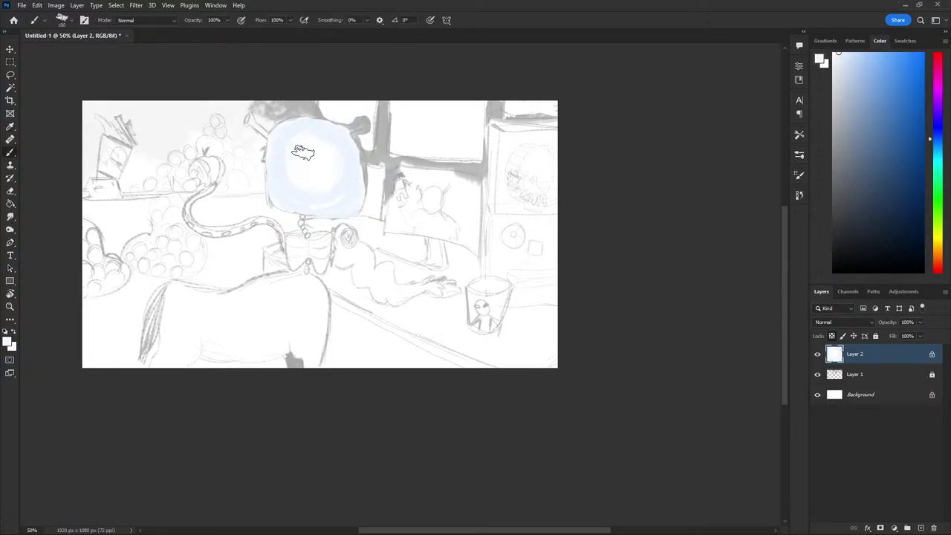
{"action": "key", "text": "i"}
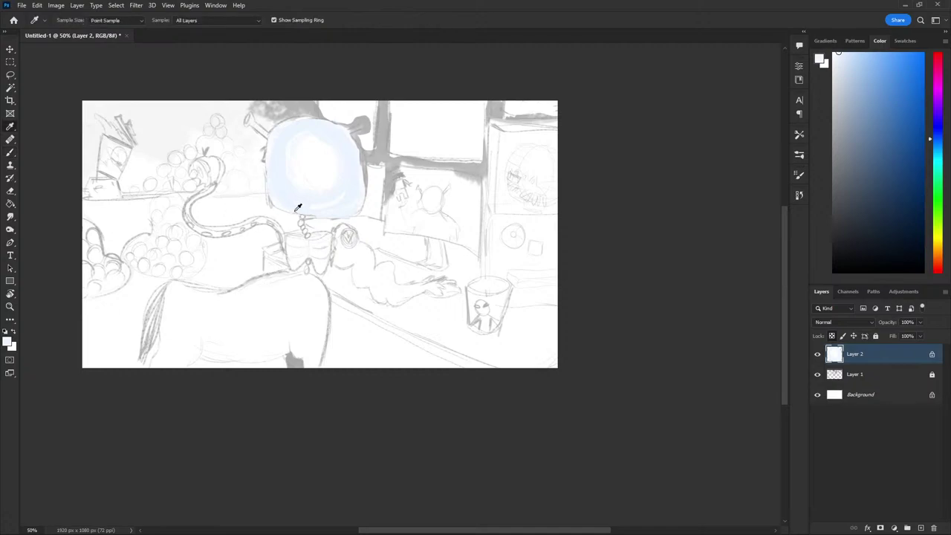
{"action": "left_click", "coordinate": [297, 207]}
{"action": "key", "text": "b"}
{"action": "left_click_drag", "start_coordinate": [282, 190], "coordinate": [336, 196]}
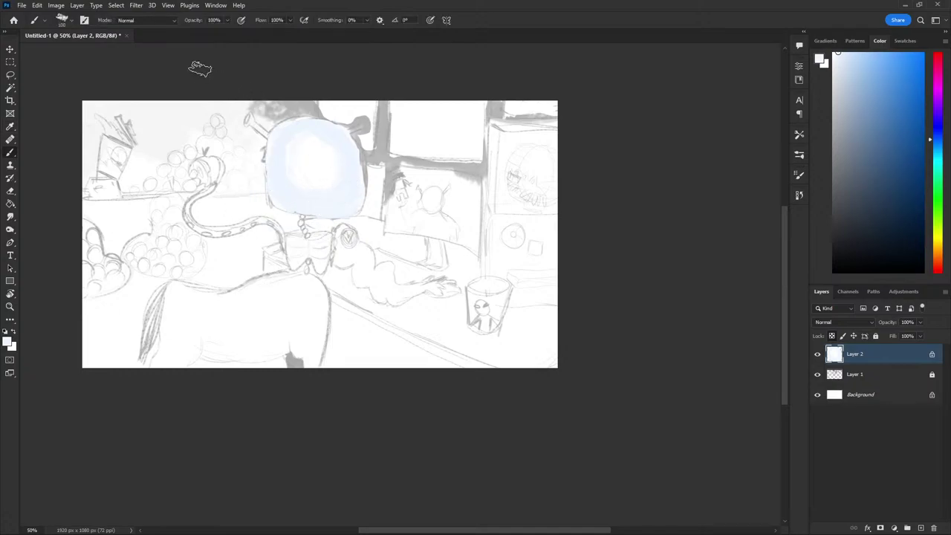
{"action": "left_click", "coordinate": [817, 354]}
Reset the colour to black and move Layer 2 beneath Layer 1
{"action": "key", "text": "d"}
{"action": "left_click_drag", "start_coordinate": [853, 359], "coordinate": [853, 381]}
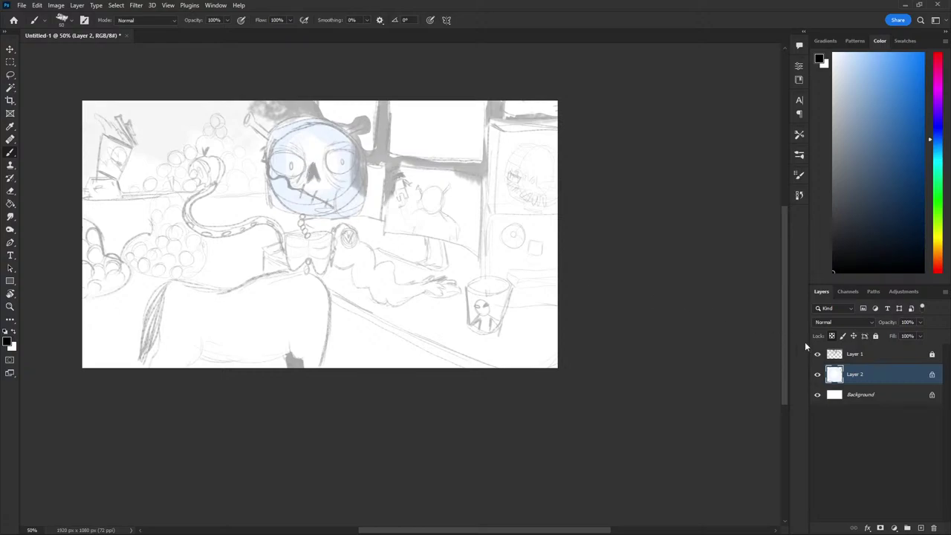
{"action": "key", "text": "e"}
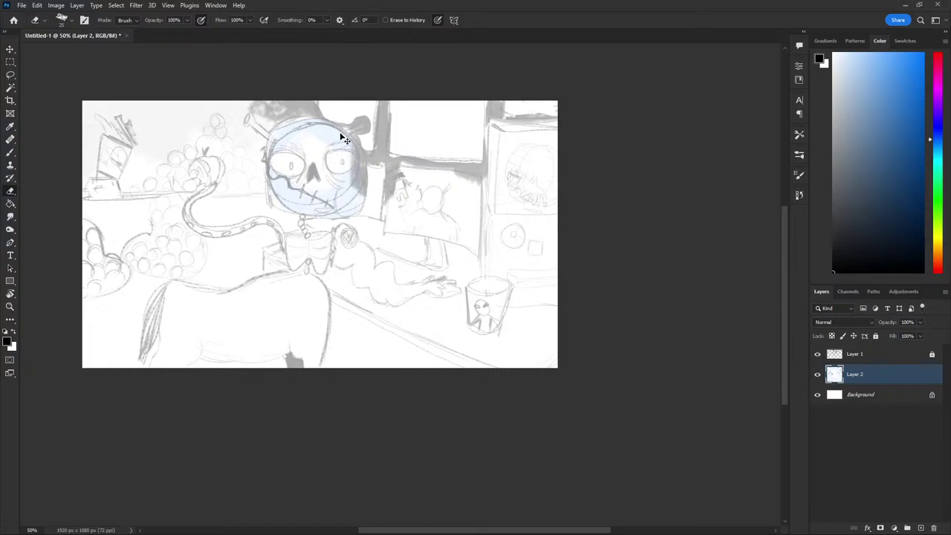
{"action": "key", "text": "ctrl+z"}
{"action": "key", "text": "b"}
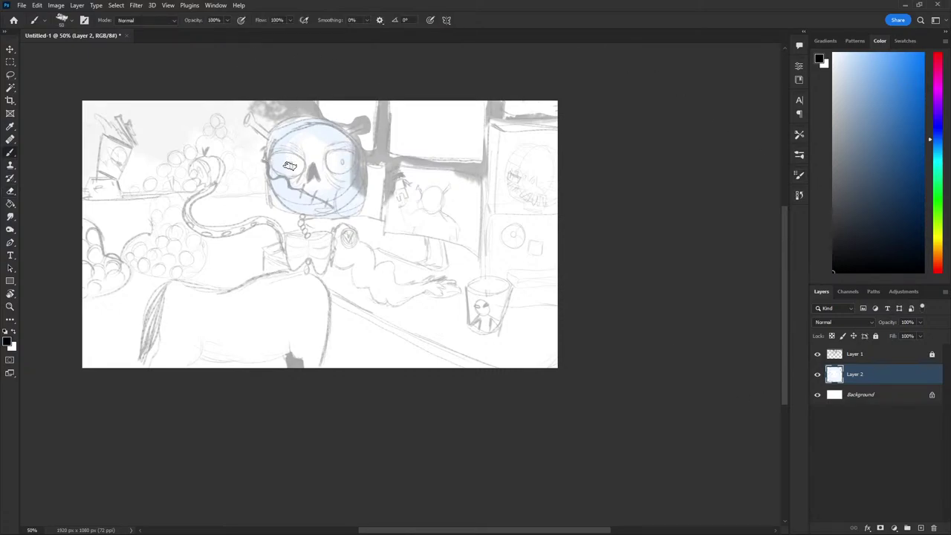
Paint the skull's left and right eye sockets solid black
{"action": "left_click_drag", "start_coordinate": [290, 164], "coordinate": [281, 162]}
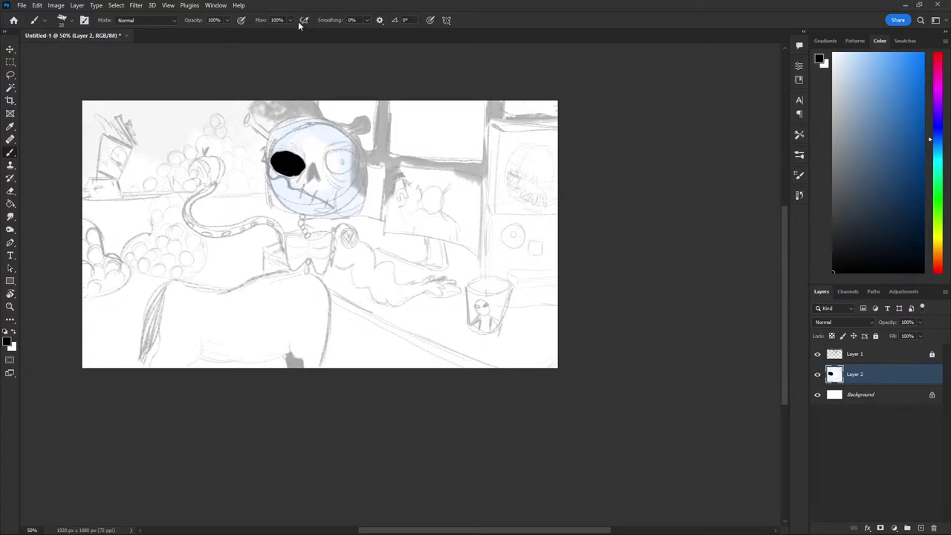
{"action": "mouse_move", "coordinate": [332, 159]}
{"action": "left_mouse_down"}
{"action": "mouse_move", "coordinate": [341, 169]}
{"action": "mouse_move", "coordinate": [352, 159]}
{"action": "mouse_move", "coordinate": [334, 152]}
{"action": "mouse_move", "coordinate": [342, 170]}
{"action": "mouse_move", "coordinate": [343, 149]}
{"action": "left_mouse_up"}
{"action": "key", "text": "bracketright"}
{"action": "key", "text": "ctrl+z"}
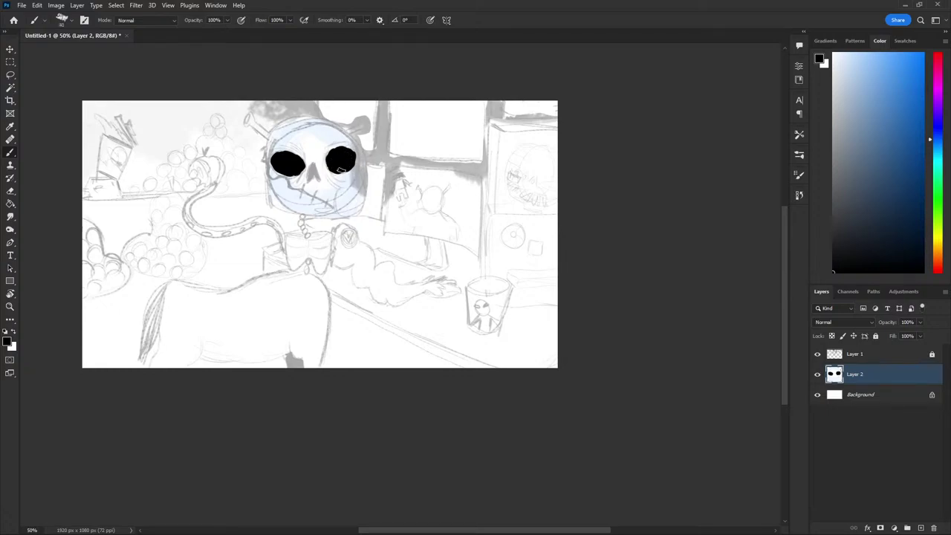
{"action": "left_click_drag", "start_coordinate": [293, 157], "coordinate": [280, 153]}
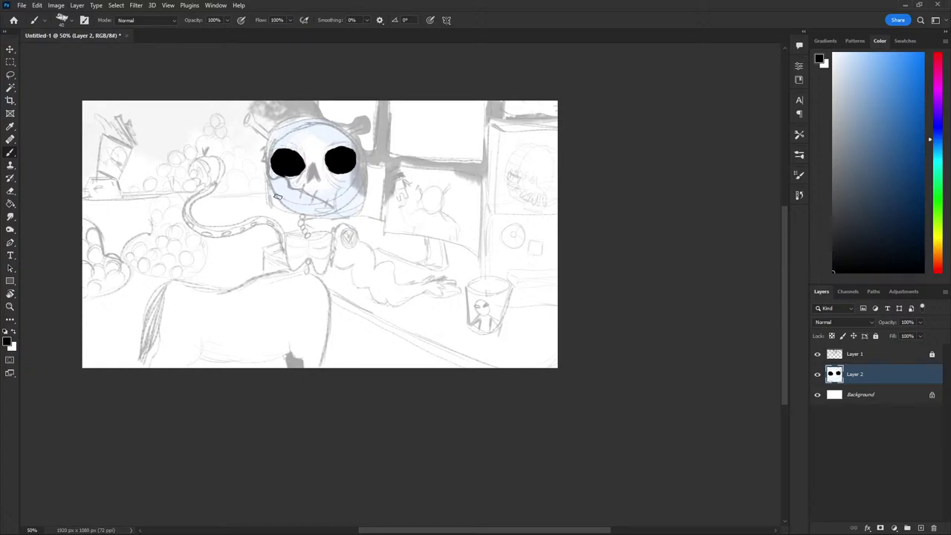
Paint a small black nose between the eyes and a grey tooth stroke beside the left eye
{"action": "key", "text": "bracketleft"}
{"action": "key", "text": "bracketleft"}
{"action": "mouse_move", "coordinate": [312, 165]}
{"action": "left_mouse_down"}
{"action": "mouse_move", "coordinate": [312, 176]}
{"action": "mouse_move", "coordinate": [314, 165]}
{"action": "left_mouse_up"}
{"action": "key", "text": "bracketleft"}
{"action": "left_click_drag", "start_coordinate": [264, 162], "coordinate": [271, 181]}
{"action": "key", "text": "ctrl+z"}
{"action": "left_click", "coordinate": [846, 145]}
{"action": "left_click_drag", "start_coordinate": [262, 151], "coordinate": [273, 178]}
Paint small bright yellow pupils in the eye sockets
{"action": "key", "text": "x"}
{"action": "left_click", "coordinate": [938, 212]}
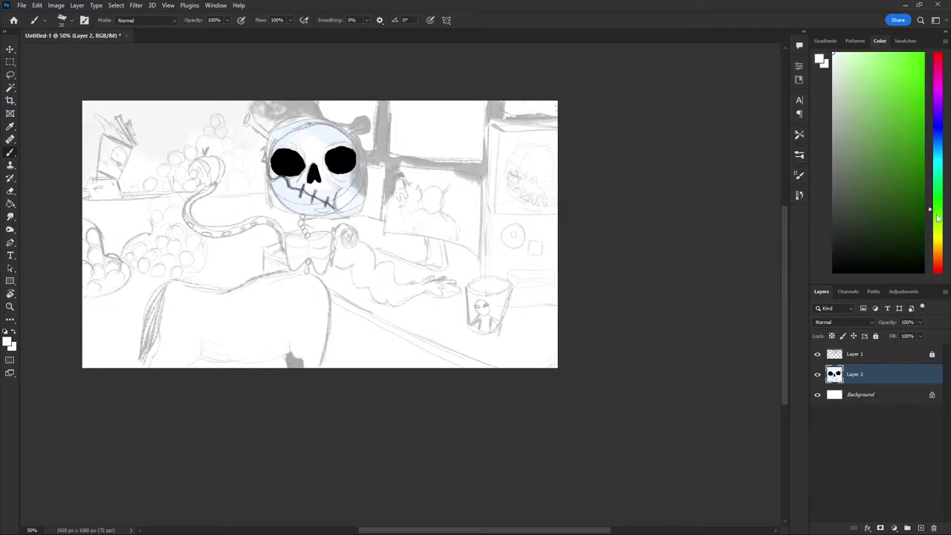
{"action": "left_click_drag", "start_coordinate": [938, 217], "coordinate": [937, 237]}
{"action": "left_click", "coordinate": [904, 52]}
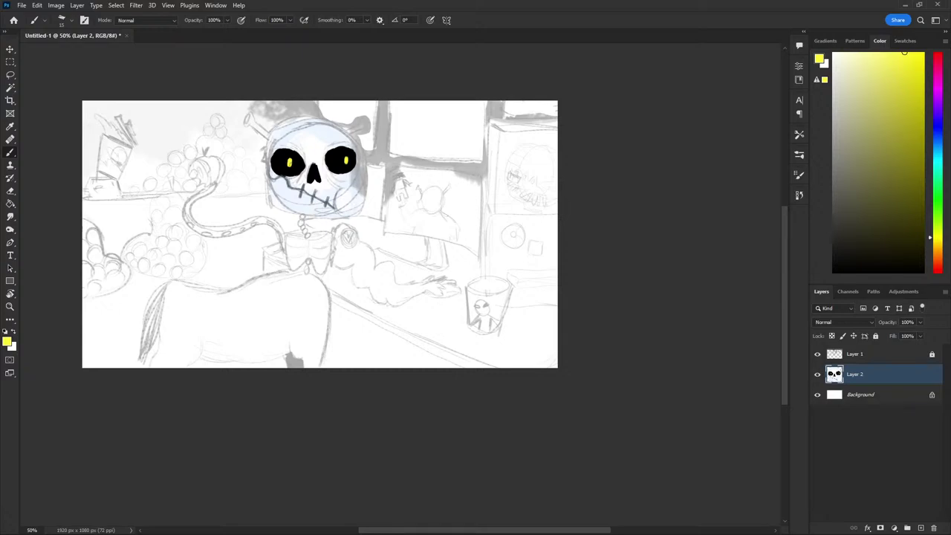
{"action": "key", "text": "ctrl+z"}
{"action": "key", "text": "ctrl+z"}
{"action": "key", "text": "ctrl+plus"}
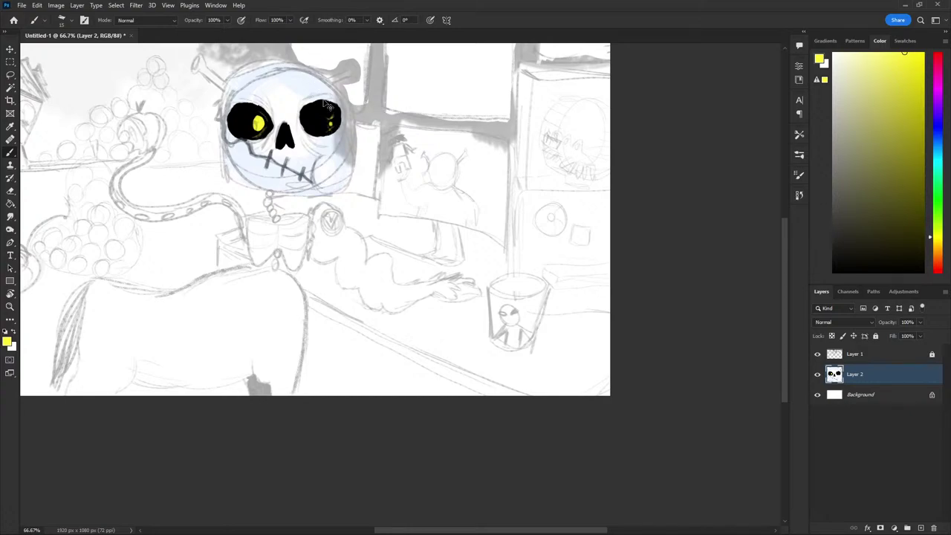
{"action": "left_click_drag", "start_coordinate": [330, 120], "coordinate": [330, 125]}
{"action": "key", "text": "ctrl+z"}
{"action": "left_click", "coordinate": [832, 54]}
{"action": "key", "text": "ctrl+minus"}
Unlock the Background layer and paint-bucket fill it with a darker blue-violet
{"action": "left_click", "coordinate": [817, 353]}
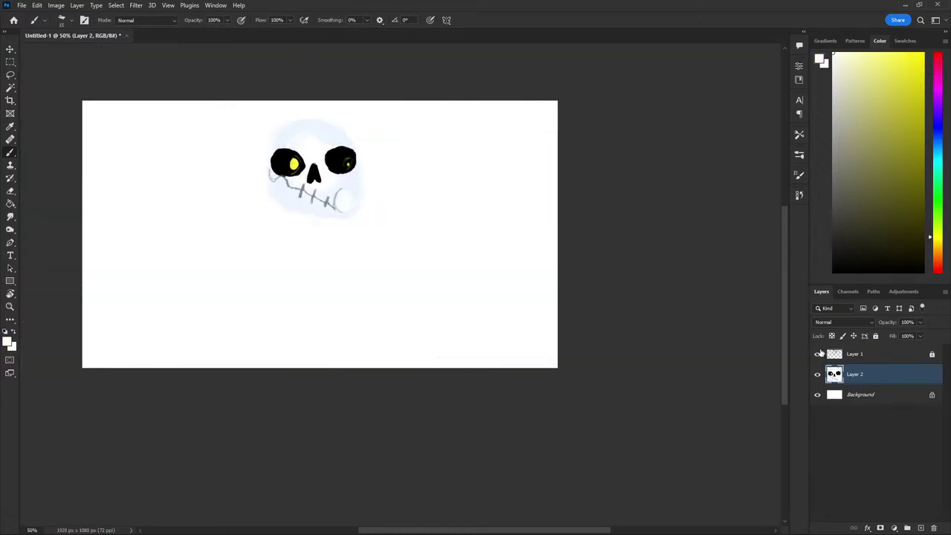
{"action": "left_click", "coordinate": [852, 394]}
{"action": "left_click", "coordinate": [932, 394]}
{"action": "left_click", "coordinate": [878, 121]}
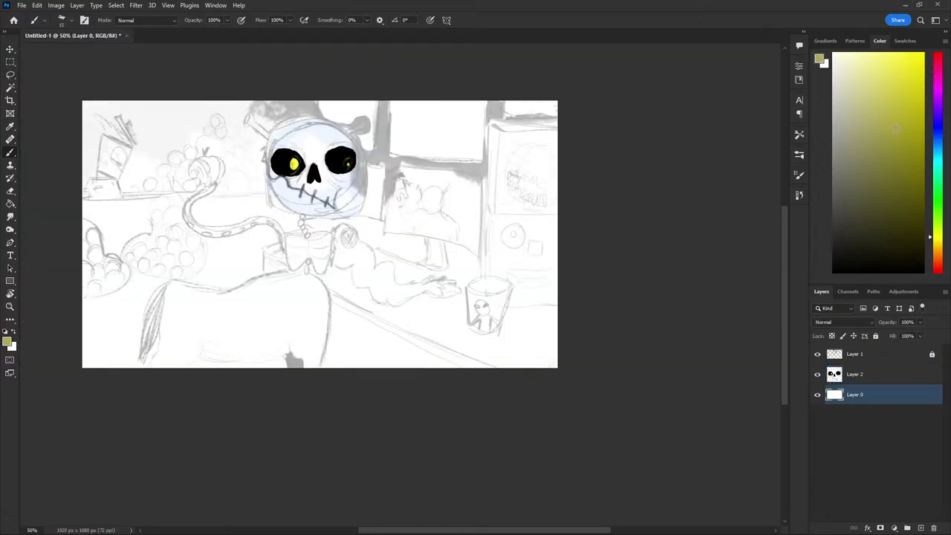
{"action": "left_click", "coordinate": [938, 242]}
{"action": "left_click_drag", "start_coordinate": [938, 242], "coordinate": [936, 124]}
{"action": "left_click", "coordinate": [846, 82]}
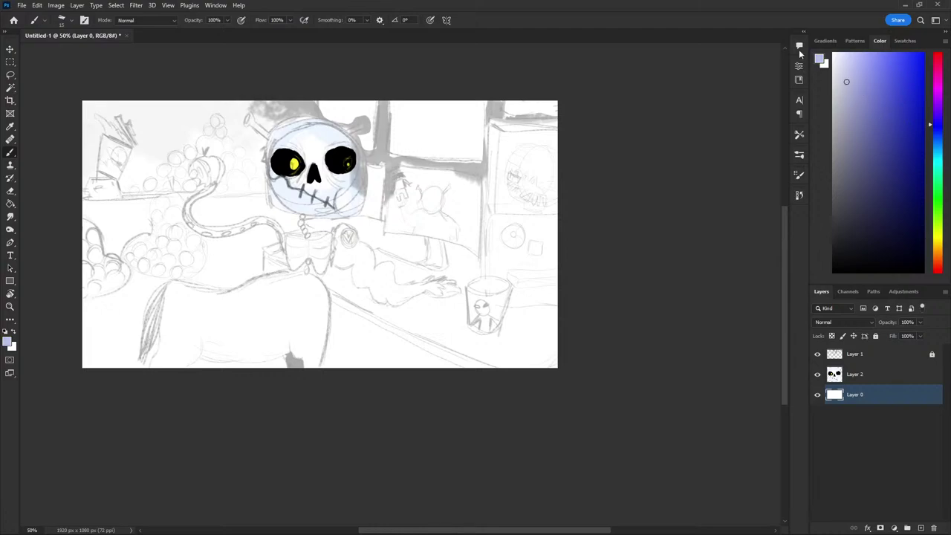
{"action": "key", "text": "g"}
{"action": "left_click", "coordinate": [396, 210]}
{"action": "left_click", "coordinate": [832, 206]}
{"action": "left_click", "coordinate": [870, 154]}
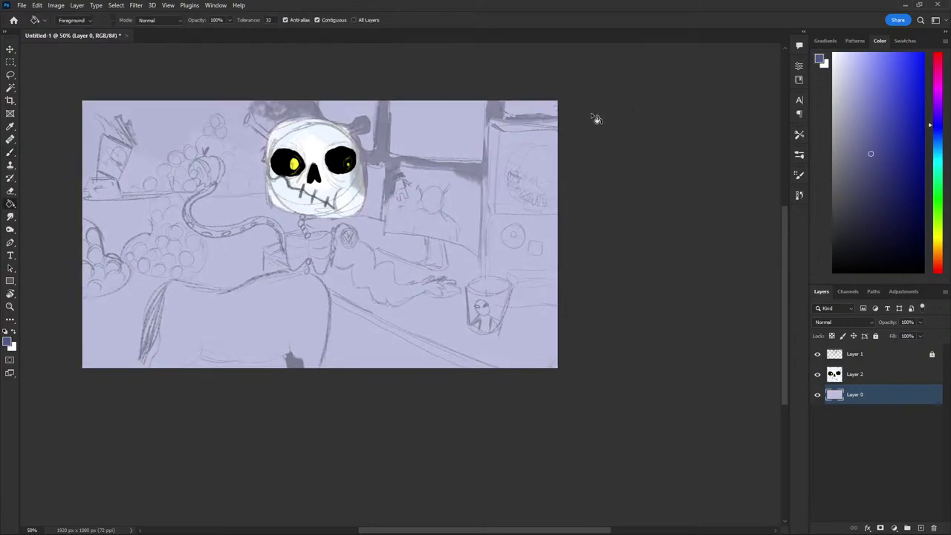
{"action": "left_click", "coordinate": [432, 162]}
Return to the Brush on the skull layer, zoomed in, and shift the hue toward green
{"action": "key", "text": "b"}
{"action": "left_click", "coordinate": [851, 376]}
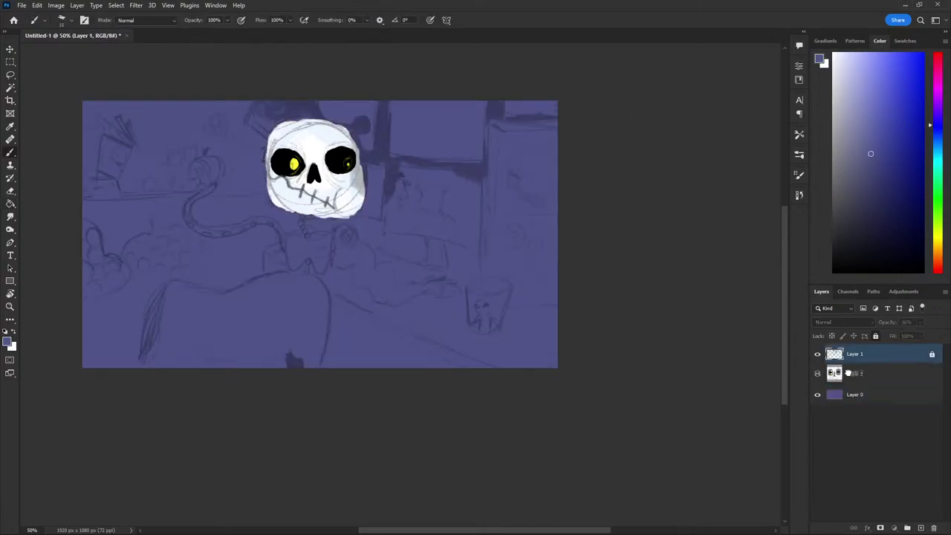
{"action": "key", "text": "ctrl+plus"}
{"action": "key", "text": "i"}
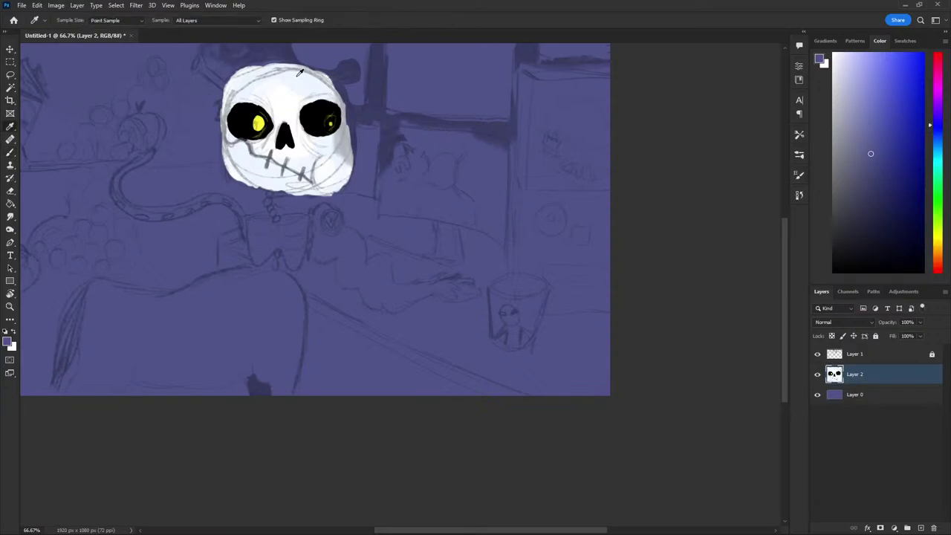
{"action": "key", "text": "b"}
{"action": "key", "text": "i"}
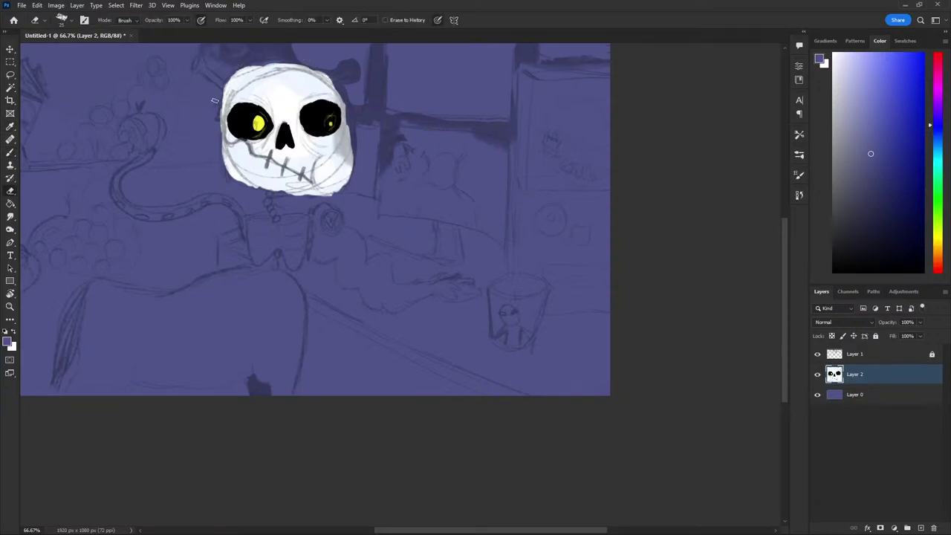
{"action": "key", "text": "b"}
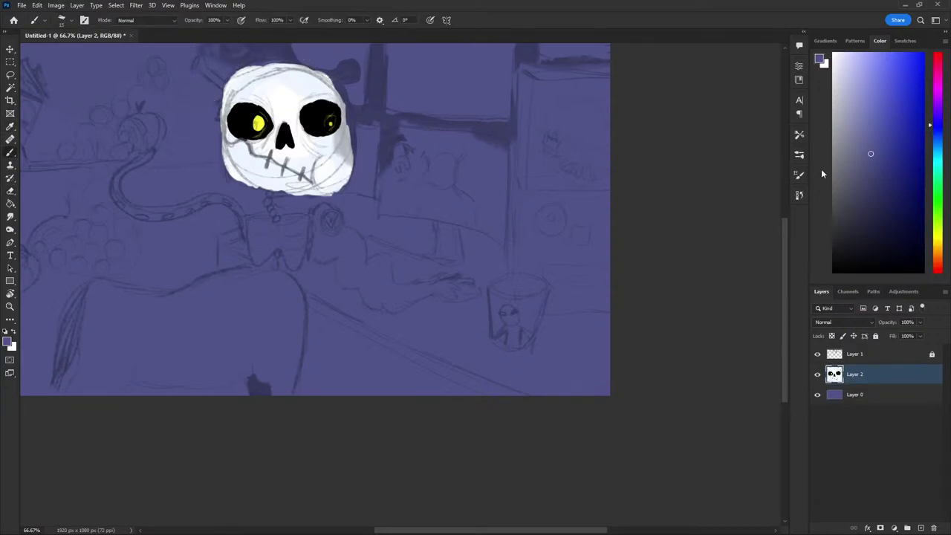
{"action": "left_click", "coordinate": [937, 208]}
Brush a mid-green hair band from the skull's left edge across to its upper right
{"action": "left_click", "coordinate": [899, 89]}
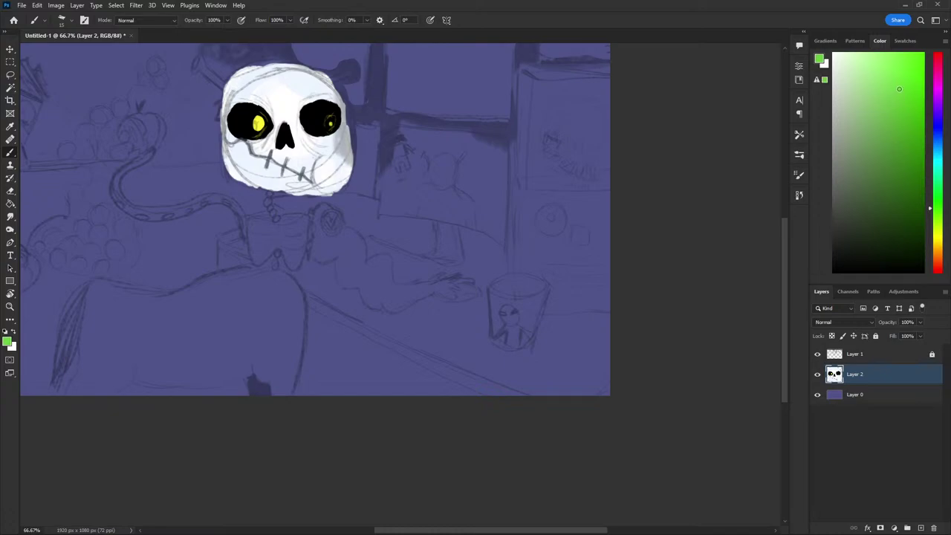
{"action": "left_click", "coordinate": [902, 108]}
{"action": "key", "text": "]"}
{"action": "key", "text": "]"}
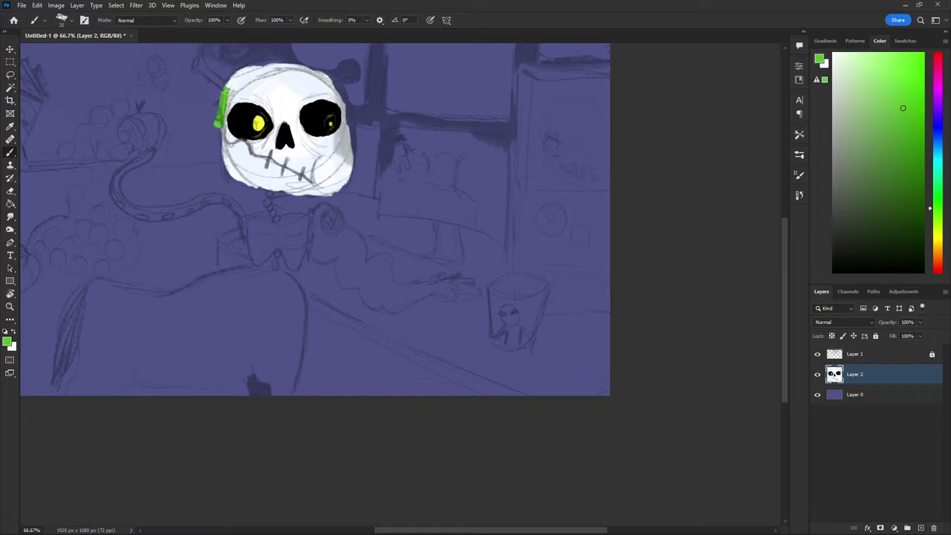
{"action": "mouse_move", "coordinate": [227, 88]}
{"action": "left_mouse_down"}
{"action": "mouse_move", "coordinate": [217, 123]}
{"action": "mouse_move", "coordinate": [239, 87]}
{"action": "mouse_move", "coordinate": [268, 72]}
{"action": "mouse_move", "coordinate": [240, 76]}
{"action": "mouse_move", "coordinate": [286, 67]}
{"action": "mouse_move", "coordinate": [261, 60]}
{"action": "left_mouse_up"}
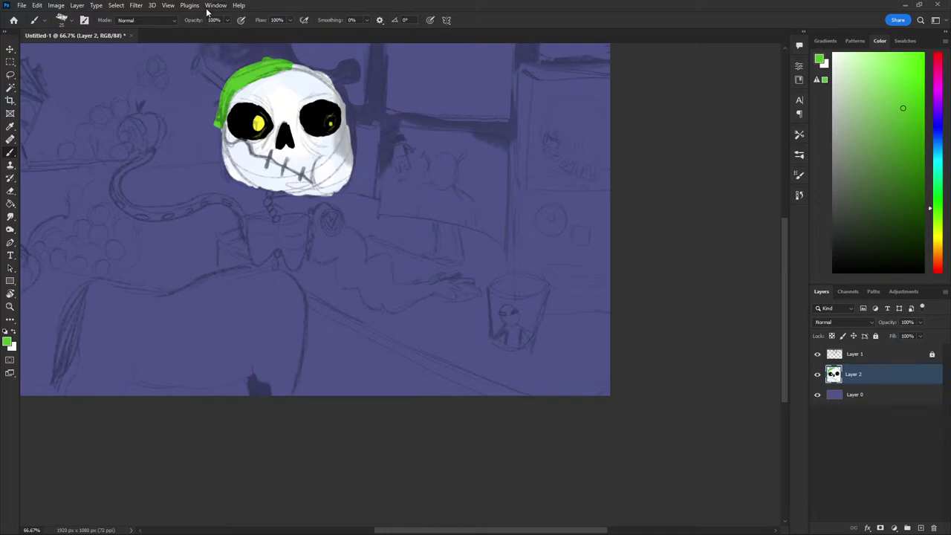
{"action": "key", "text": "bracketleft"}
{"action": "left_click_drag", "start_coordinate": [297, 70], "coordinate": [340, 95]}
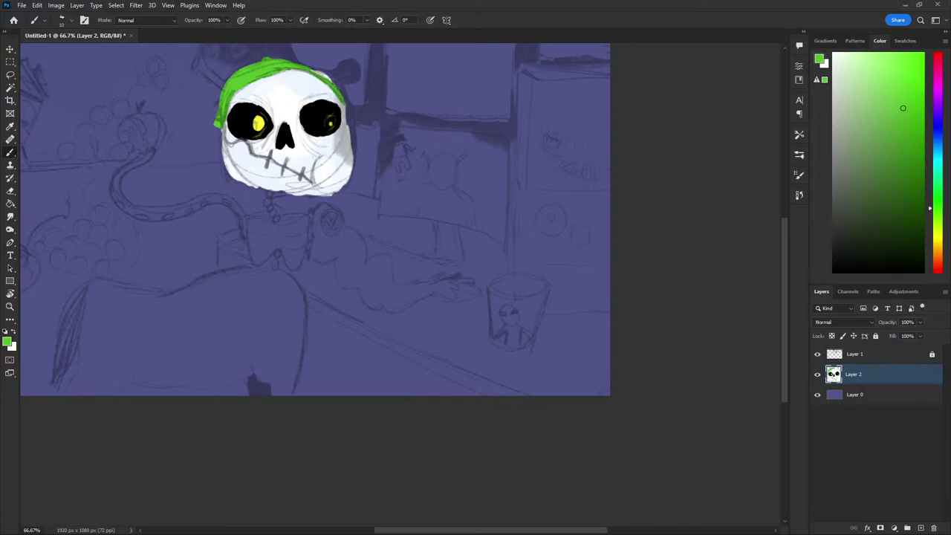
Erase the hair's ragged top edge so it follows the head, then resample the skull white
{"action": "left_click", "coordinate": [338, 94], "text": "alt"}
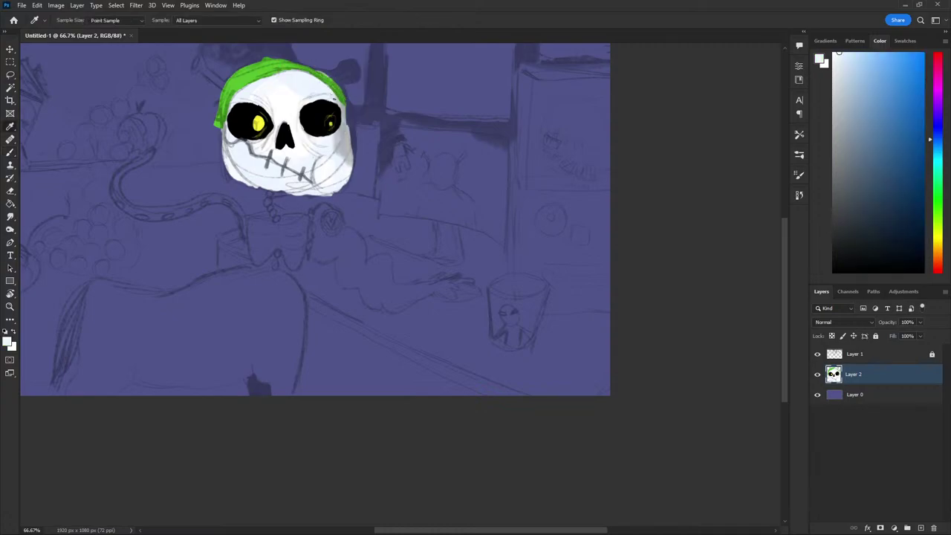
{"action": "key", "text": "e"}
{"action": "left_click_drag", "start_coordinate": [248, 58], "coordinate": [210, 107]}
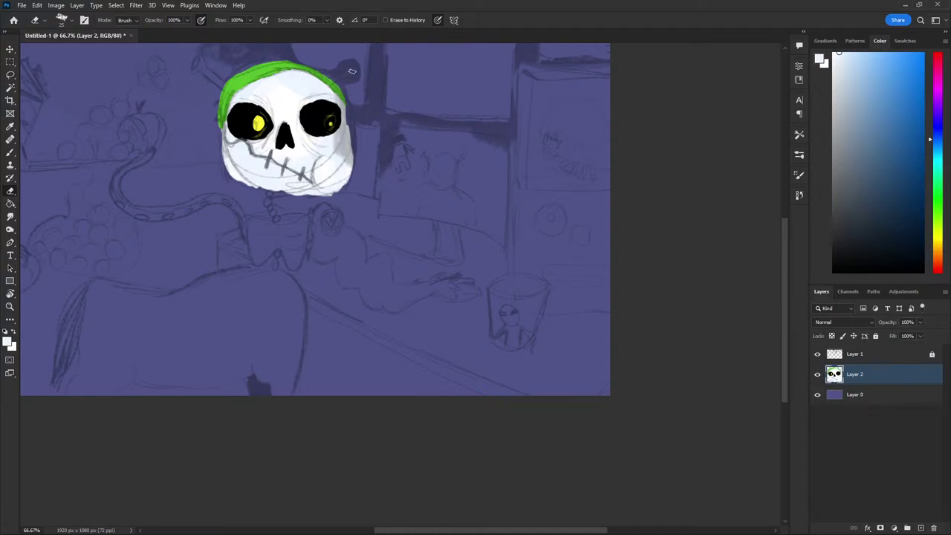
{"action": "key", "text": "b"}
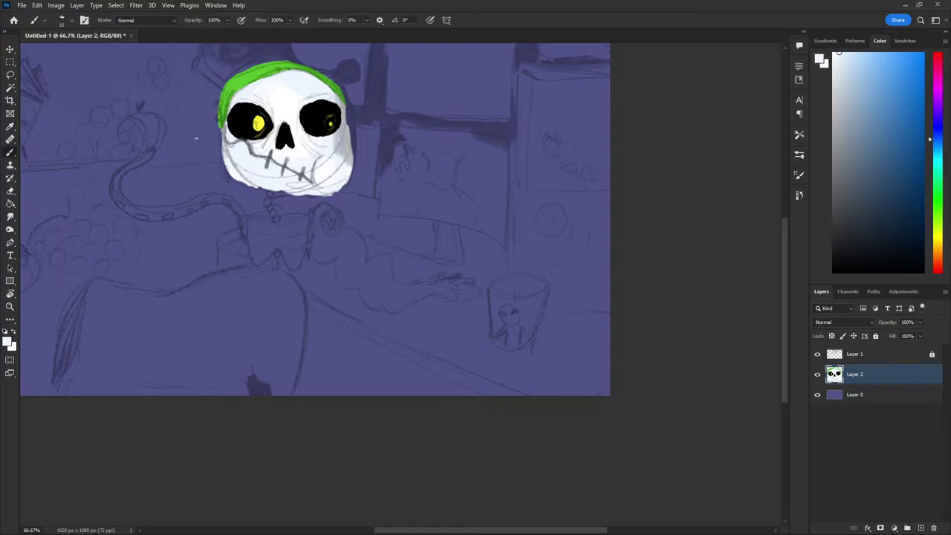
{"action": "key", "text": "i"}
{"action": "left_click", "coordinate": [286, 72]}
{"action": "left_click", "coordinate": [283, 86]}
Add a new layer above the background and merge the skull layer down into it
{"action": "key", "text": "b"}
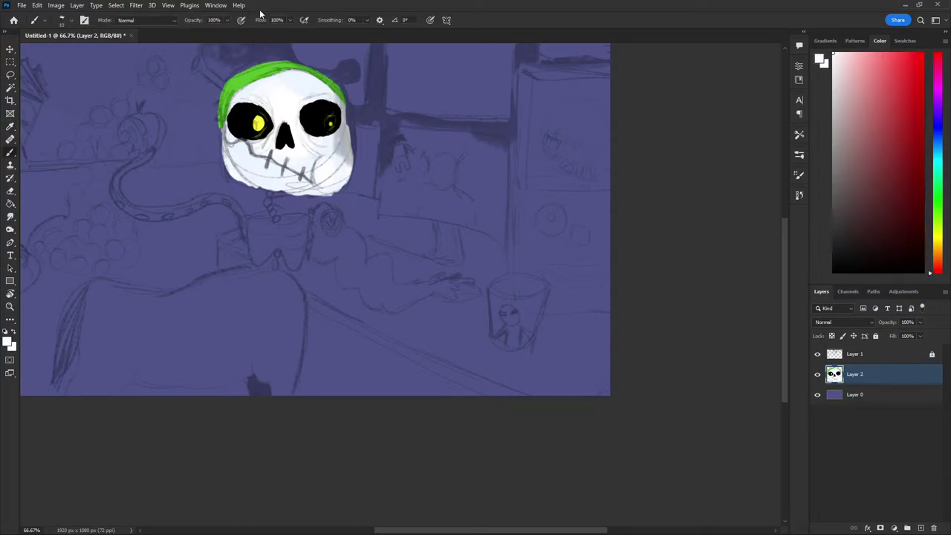
{"action": "left_click", "coordinate": [852, 399]}
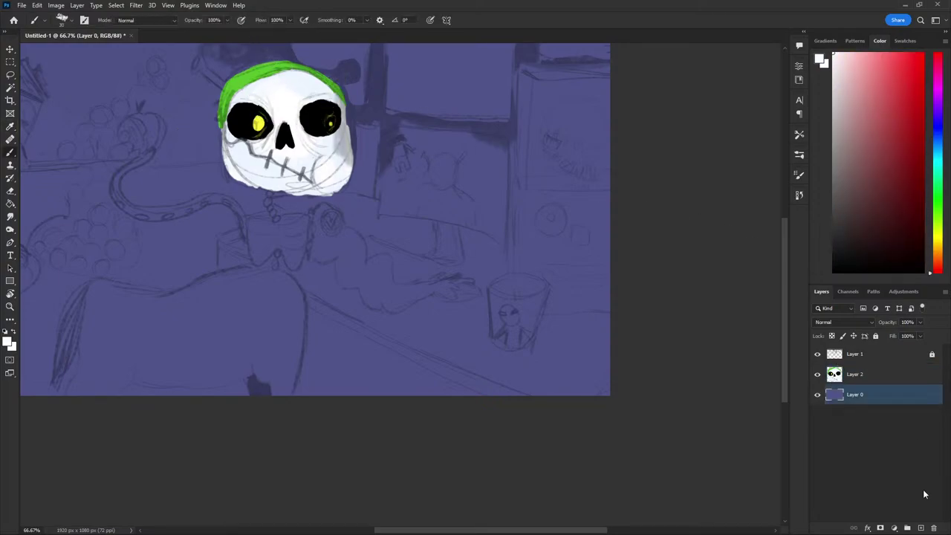
{"action": "left_click", "coordinate": [920, 527]}
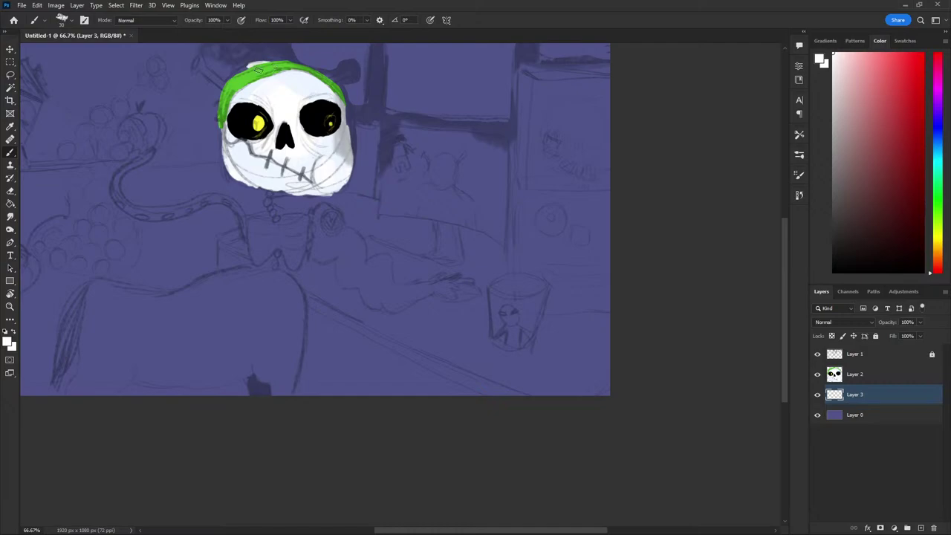
{"action": "left_click_drag", "start_coordinate": [250, 66], "coordinate": [282, 62]}
{"action": "key", "text": "ctrl+z"}
{"action": "right_click", "coordinate": [863, 374]}
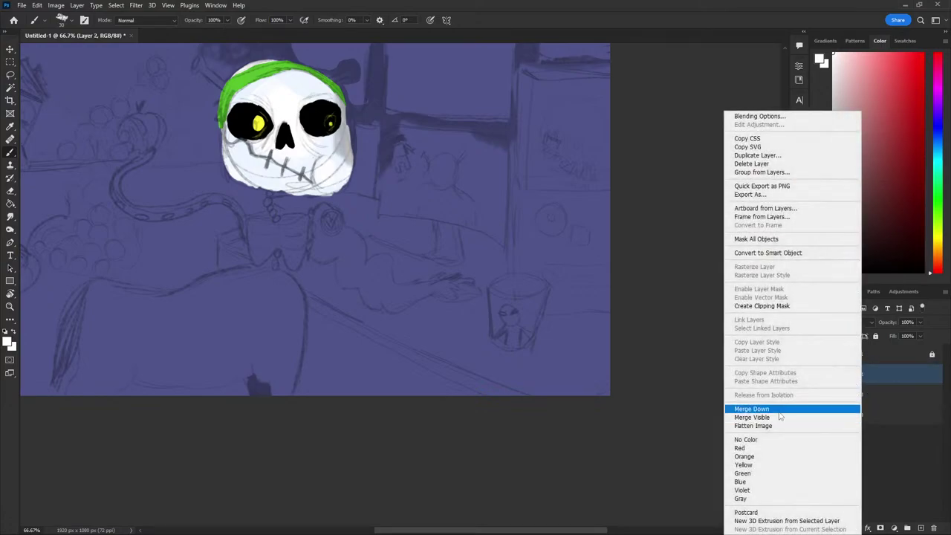
{"action": "left_click", "coordinate": [780, 410]}
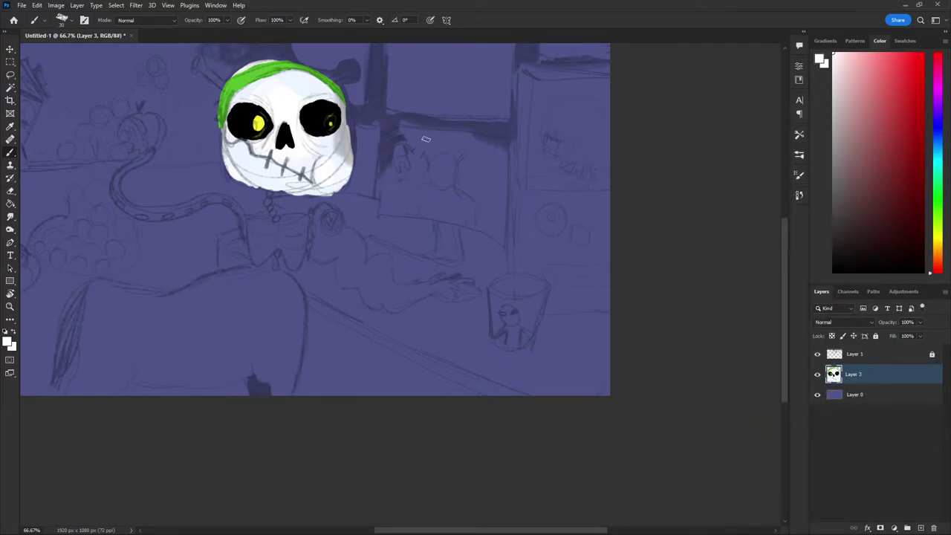
Paint two green ear stalks with rounded tips on both sides of the hair
{"action": "left_click_drag", "start_coordinate": [222, 107], "coordinate": [244, 147]}
{"action": "left_click", "coordinate": [263, 128], "text": "alt"}
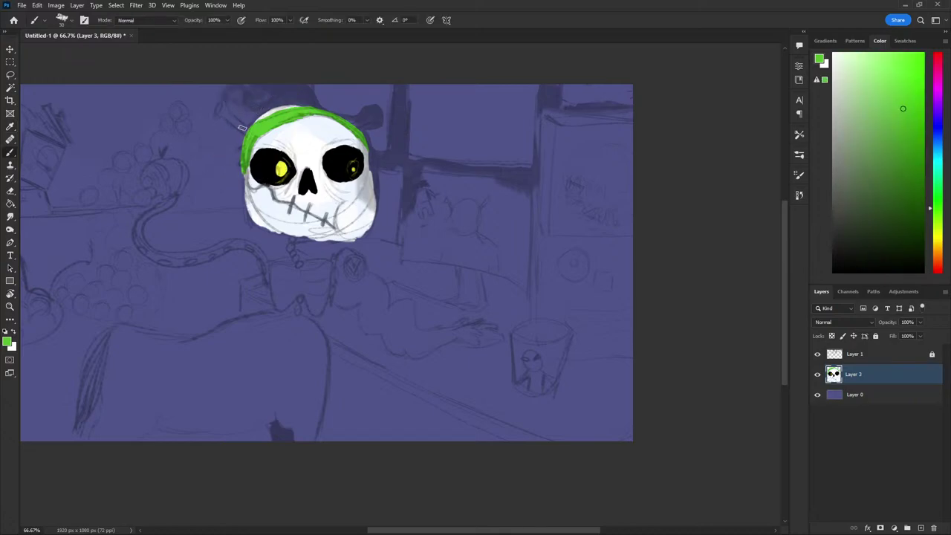
{"action": "key", "text": "bracketleft"}
{"action": "mouse_move", "coordinate": [247, 130]}
{"action": "left_mouse_down"}
{"action": "mouse_move", "coordinate": [227, 107]}
{"action": "mouse_move", "coordinate": [218, 113]}
{"action": "left_mouse_up"}
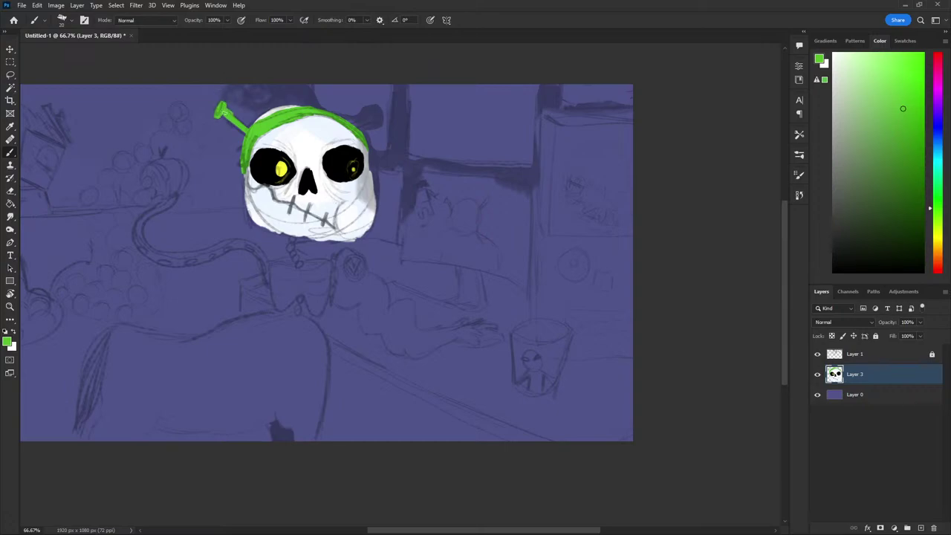
{"action": "left_click_drag", "start_coordinate": [223, 111], "coordinate": [217, 112]}
{"action": "left_click_drag", "start_coordinate": [361, 124], "coordinate": [363, 121]}
{"action": "key", "text": "ctrl+z"}
{"action": "left_click", "coordinate": [371, 116]}
{"action": "scroll", "coordinate": [153, 134], "scroll_direction": "down", "scroll_amount": 2}
{"action": "scroll", "coordinate": [173, 199], "scroll_direction": "down", "scroll_amount": 1}
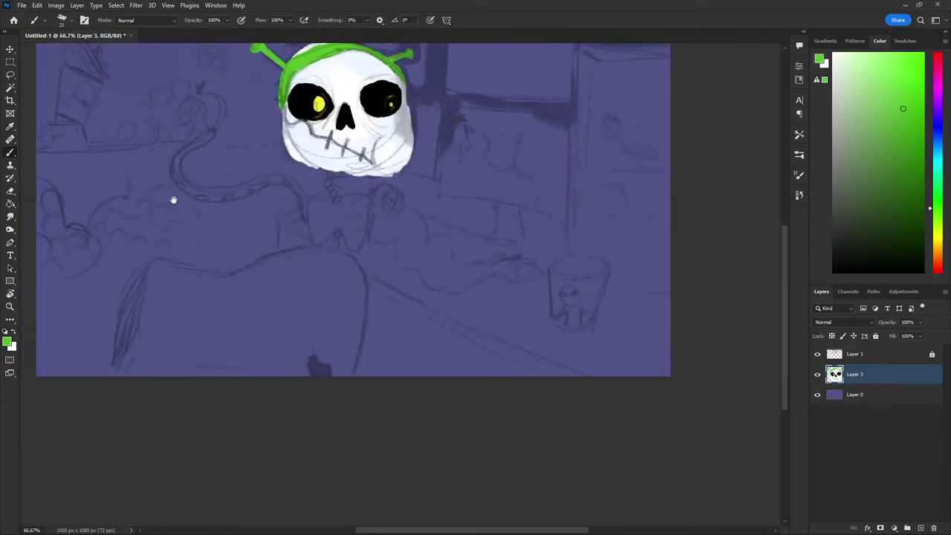
{"action": "scroll", "coordinate": [173, 199], "scroll_direction": "up", "scroll_amount": 2}
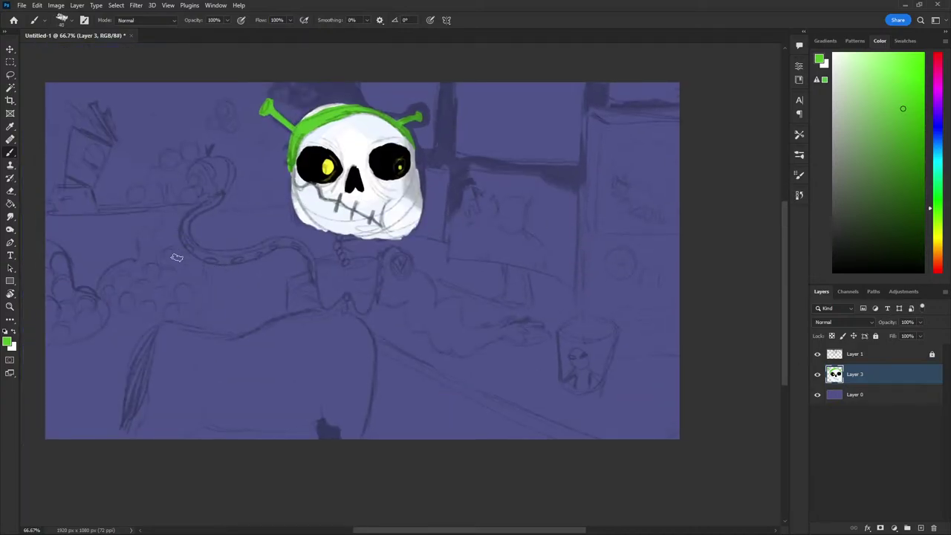
Paint the sketched tentacle solid light pink from its base near the torso
{"action": "left_click_drag", "start_coordinate": [938, 104], "coordinate": [938, 83]}
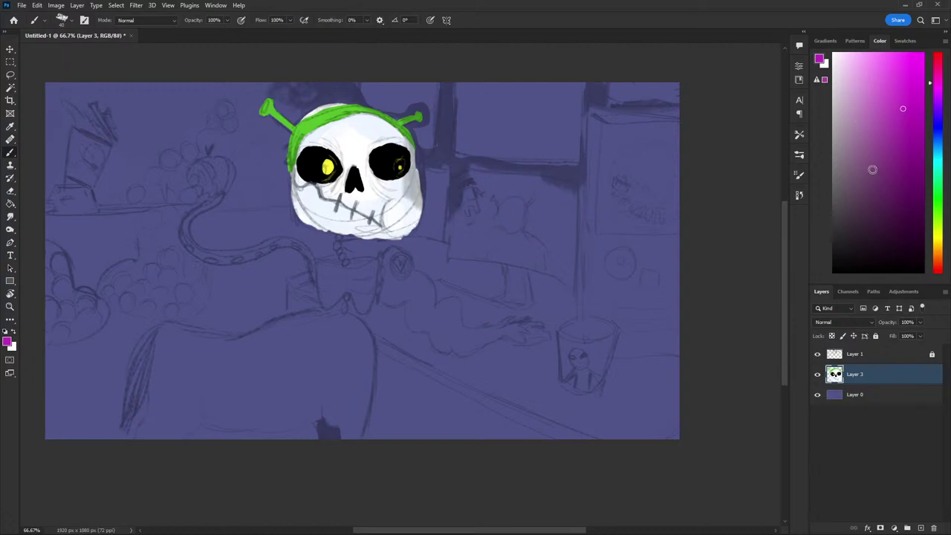
{"action": "left_click", "coordinate": [863, 86]}
{"action": "mouse_move", "coordinate": [862, 82]}
{"action": "left_mouse_down"}
{"action": "mouse_move", "coordinate": [857, 66]}
{"action": "mouse_move", "coordinate": [882, 71]}
{"action": "left_mouse_up"}
{"action": "left_click_drag", "start_coordinate": [315, 279], "coordinate": [290, 241]}
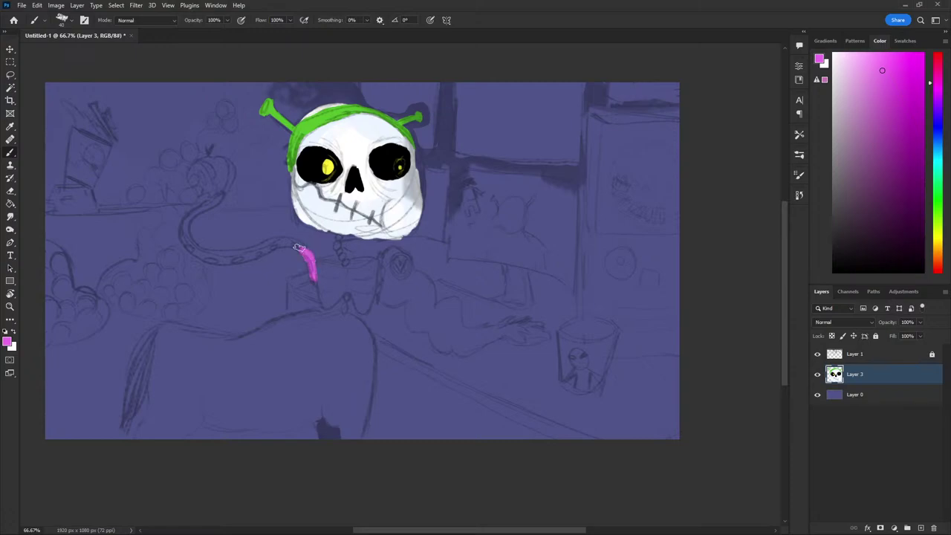
{"action": "key", "text": "ctrl+z"}
{"action": "left_click_drag", "start_coordinate": [316, 281], "coordinate": [297, 245]}
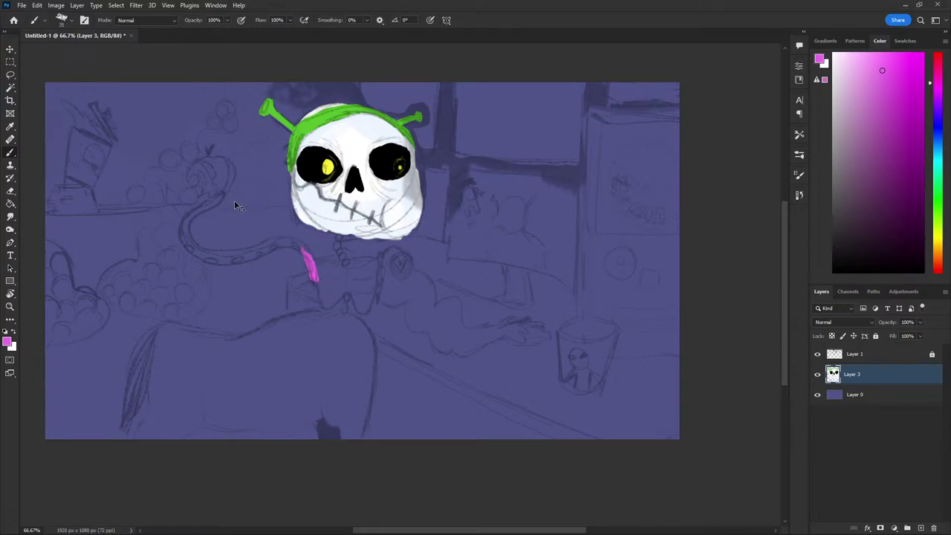
{"action": "key", "text": "ctrl+z"}
{"action": "left_click_drag", "start_coordinate": [855, 75], "coordinate": [862, 96]}
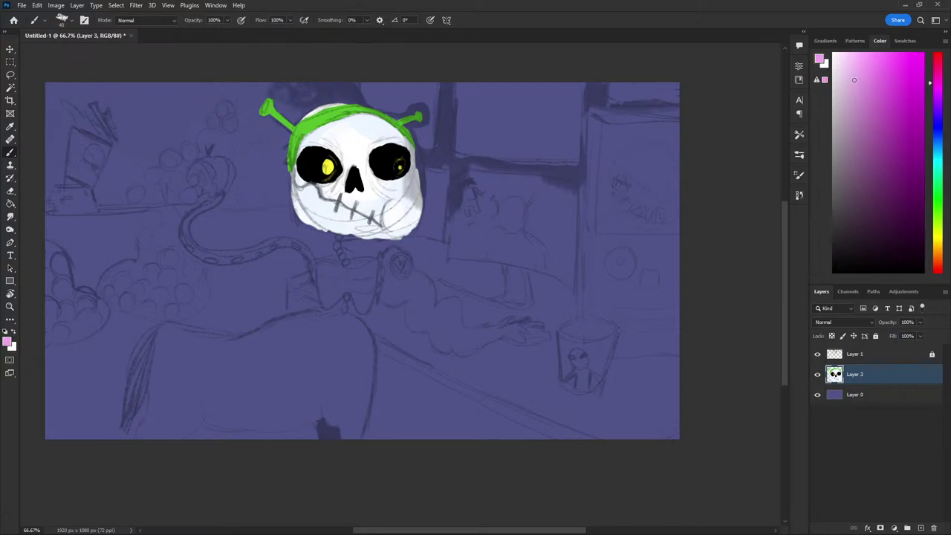
{"action": "mouse_move", "coordinate": [314, 255]}
{"action": "left_mouse_down"}
{"action": "mouse_move", "coordinate": [314, 276]}
{"action": "mouse_move", "coordinate": [284, 239]}
{"action": "mouse_move", "coordinate": [239, 258]}
{"action": "mouse_move", "coordinate": [199, 256]}
{"action": "mouse_move", "coordinate": [183, 232]}
{"action": "mouse_move", "coordinate": [222, 195]}
{"action": "left_mouse_up"}
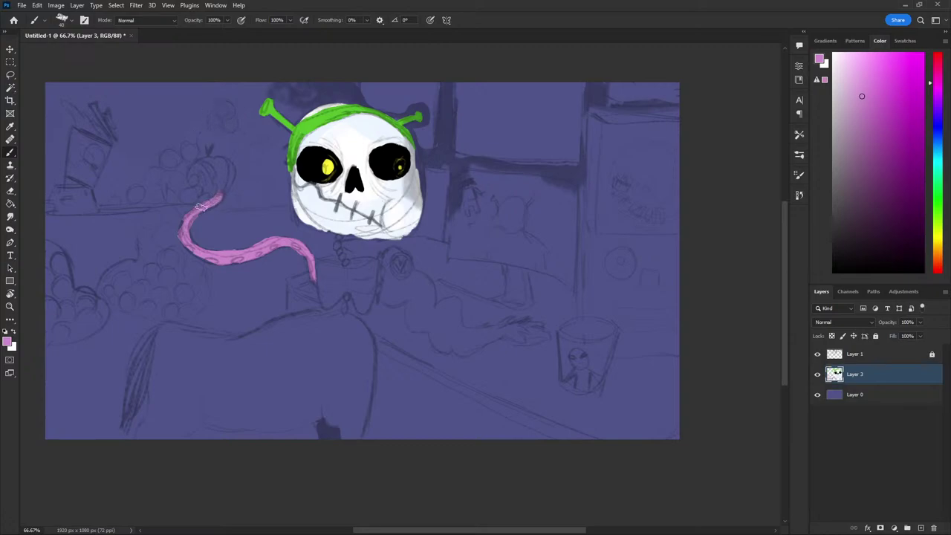
Lock the layer's transparent pixels and brush a lighter pink highlight along the tentacle's top edge
{"action": "key", "text": "e"}
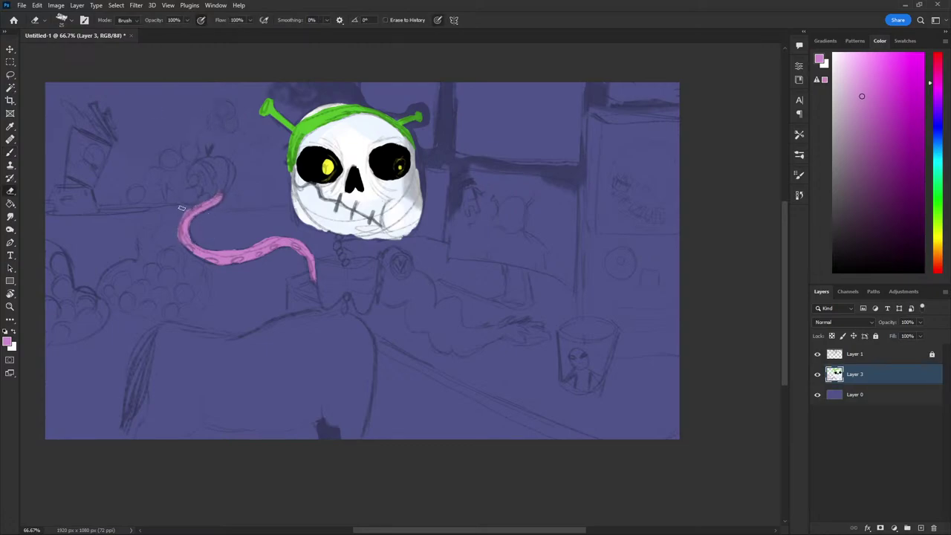
{"action": "key", "text": "b"}
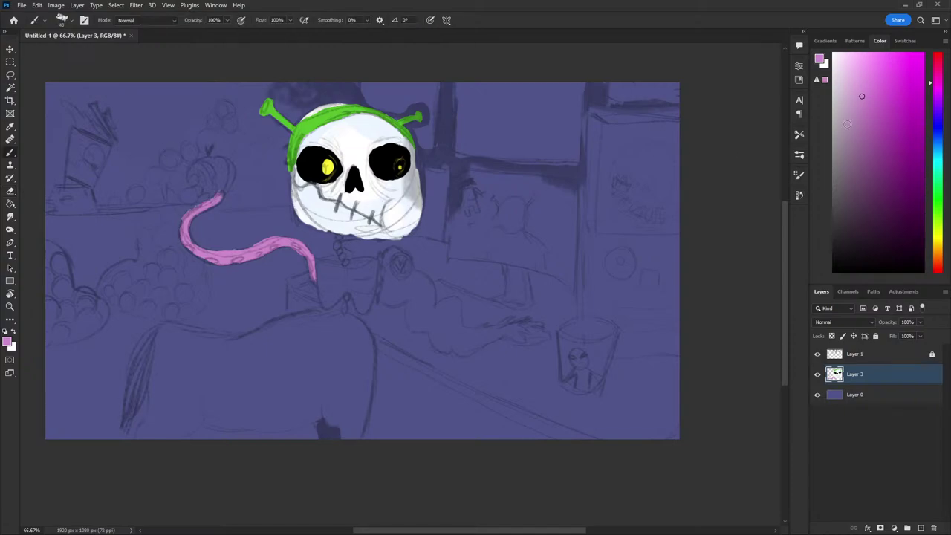
{"action": "left_click", "coordinate": [844, 71]}
{"action": "left_click", "coordinate": [832, 337]}
{"action": "mouse_move", "coordinate": [304, 275]}
{"action": "left_mouse_down"}
{"action": "mouse_move", "coordinate": [271, 247]}
{"action": "mouse_move", "coordinate": [208, 269]}
{"action": "left_mouse_up"}
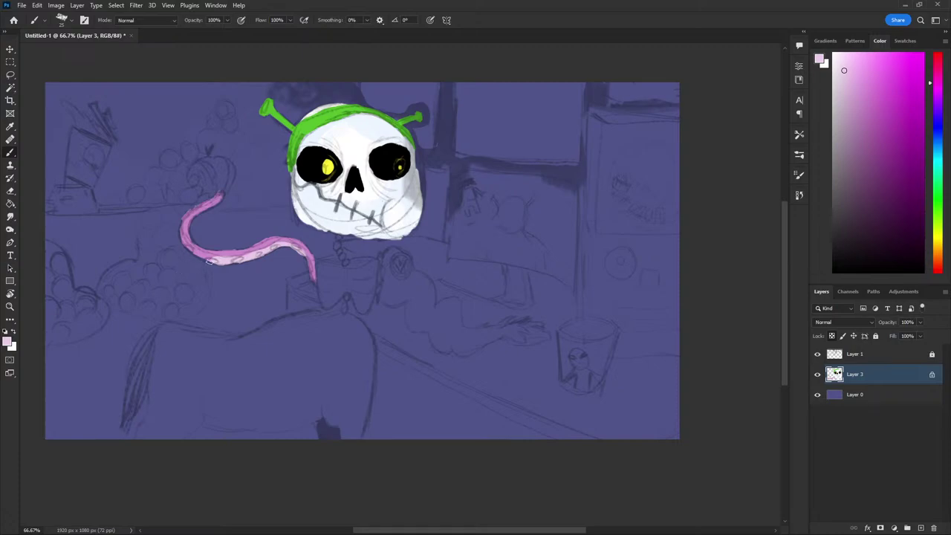
Highlight the tentacle's lower-left curve and choose a light lavender colour
{"action": "mouse_move", "coordinate": [207, 261]}
{"action": "left_mouse_down"}
{"action": "mouse_move", "coordinate": [181, 240]}
{"action": "mouse_move", "coordinate": [176, 220]}
{"action": "left_mouse_up"}
{"action": "left_click_drag", "start_coordinate": [856, 152], "coordinate": [810, 135]}
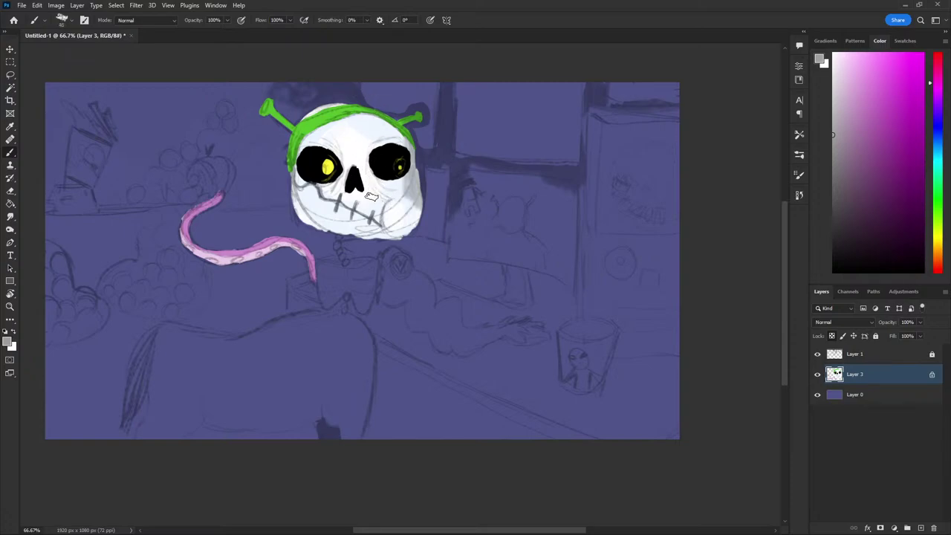
{"action": "left_click", "coordinate": [379, 199], "text": "alt"}
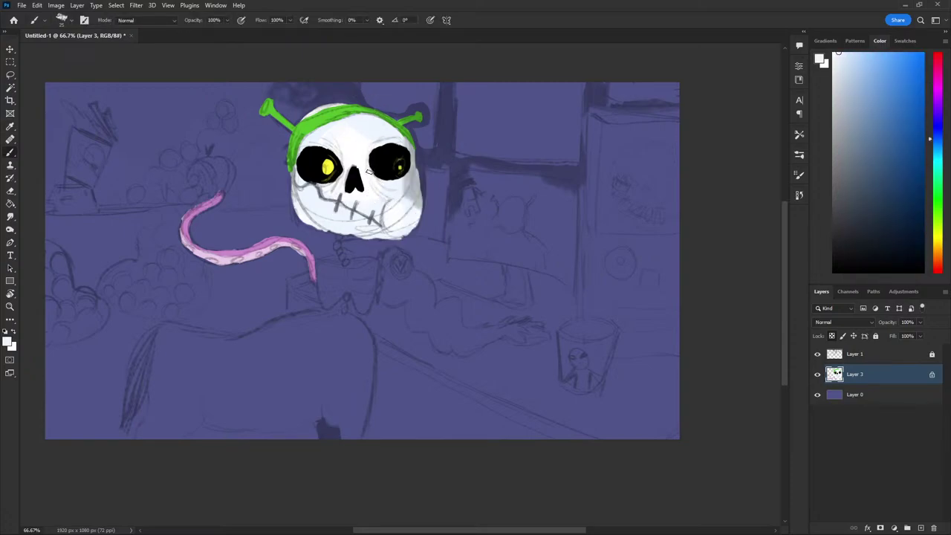
{"action": "mouse_move", "coordinate": [936, 147]}
{"action": "left_mouse_down"}
{"action": "mouse_move", "coordinate": [939, 103]}
{"action": "mouse_move", "coordinate": [939, 128]}
{"action": "left_mouse_up"}
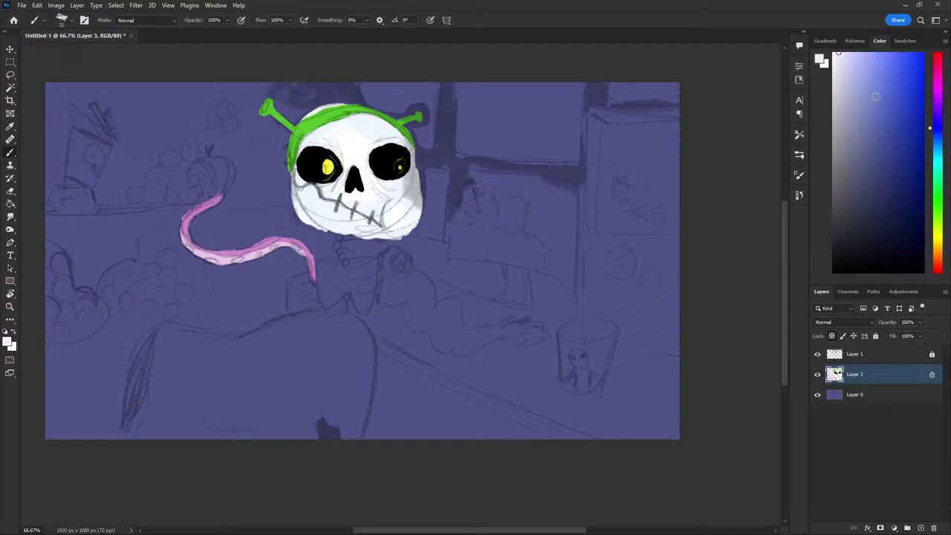
{"action": "left_click_drag", "start_coordinate": [876, 97], "coordinate": [851, 78]}
Unlock transparent pixels and repaint the skull's lower edge in sampled near-white
{"action": "key", "text": "e"}
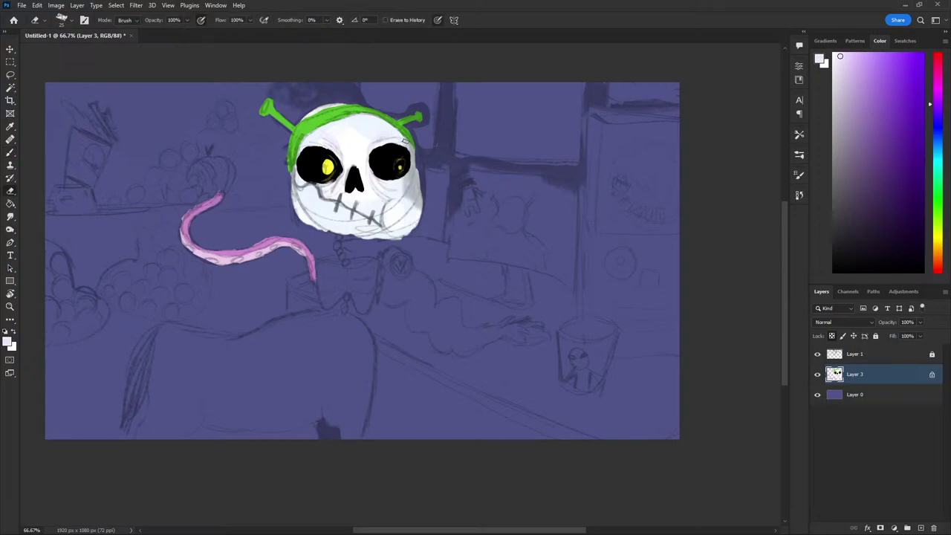
{"action": "left_click", "coordinate": [832, 335]}
{"action": "key", "text": "b"}
{"action": "left_click", "coordinate": [304, 214], "text": "alt"}
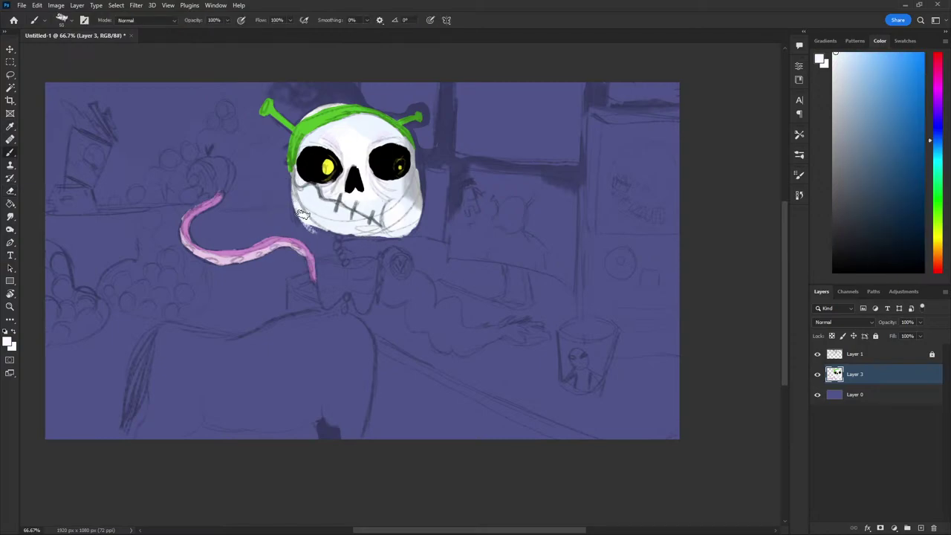
{"action": "left_click_drag", "start_coordinate": [302, 214], "coordinate": [341, 207]}
{"action": "key", "text": "i"}
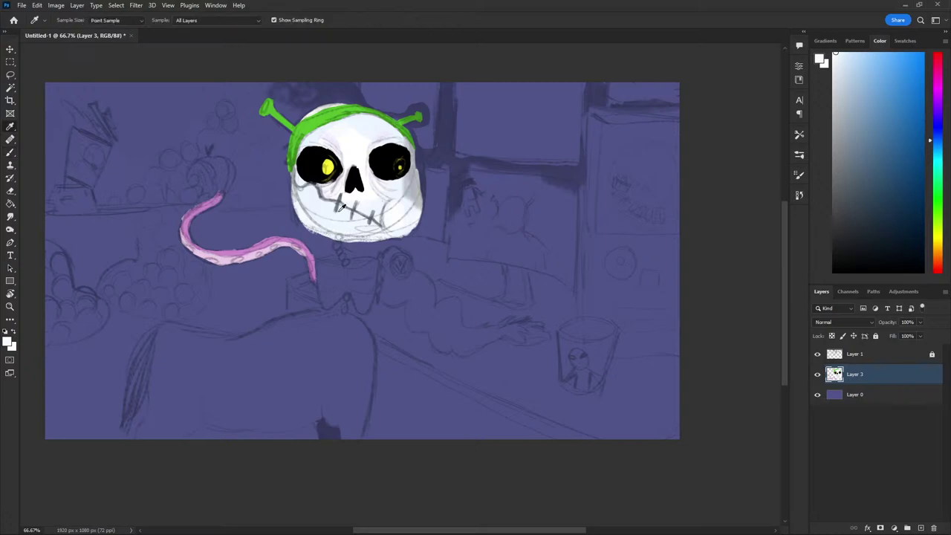
{"action": "left_click", "coordinate": [341, 208]}
{"action": "key", "text": "b"}
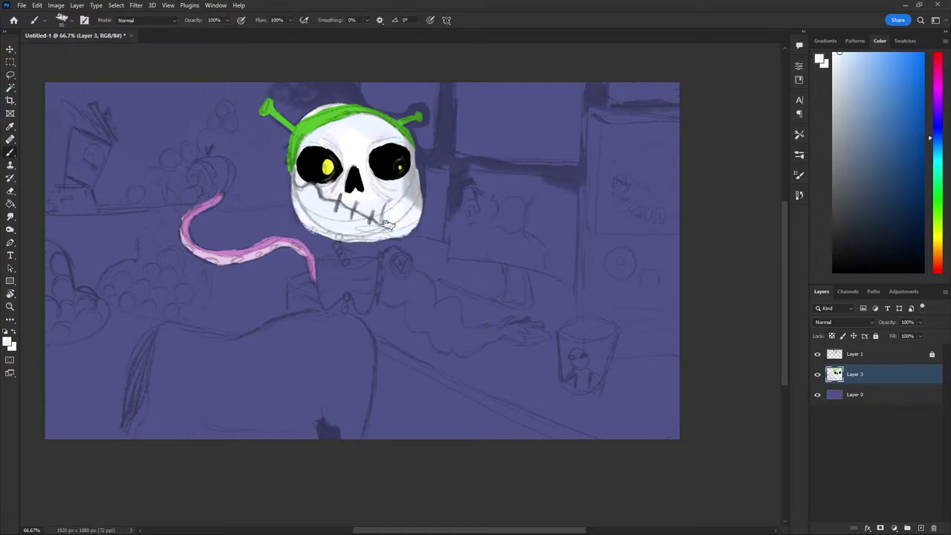
{"action": "key", "text": "i"}
{"action": "left_click", "coordinate": [418, 196]}
{"action": "key", "text": "b"}
Paint a column of white vertebra beads beneath the jaw with a 30 px brush
{"action": "left_click", "coordinate": [817, 355]}
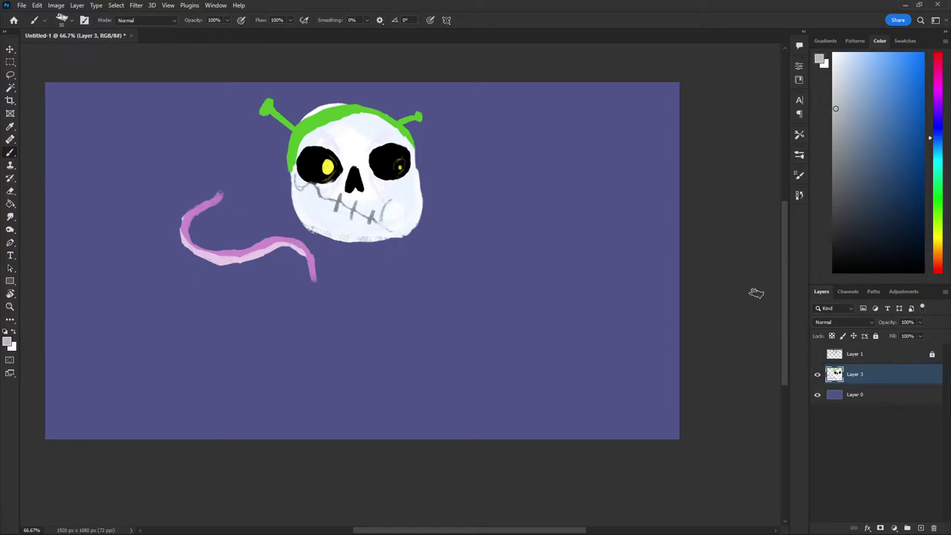
{"action": "key", "text": "i"}
{"action": "left_click", "coordinate": [396, 206]}
{"action": "key", "text": "b"}
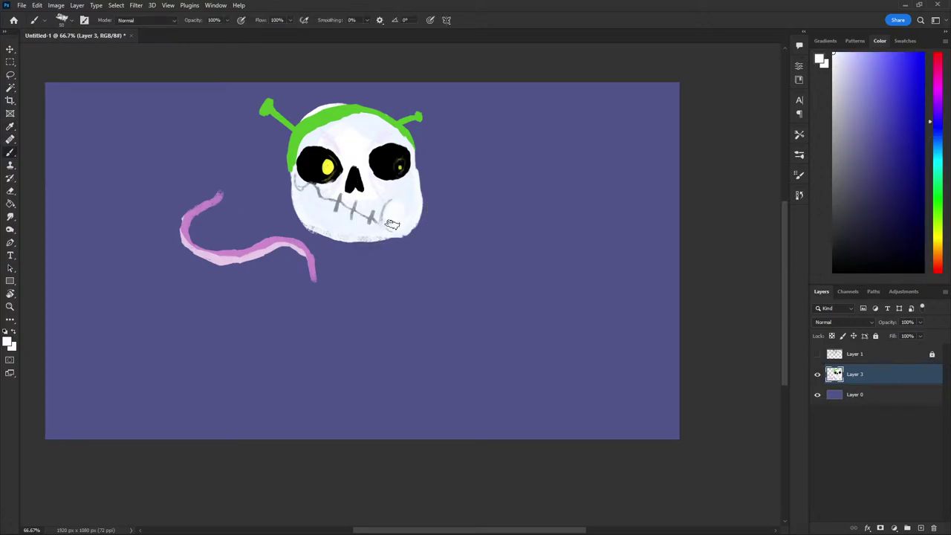
{"action": "key", "text": "i"}
{"action": "left_click", "coordinate": [385, 209]}
{"action": "key", "text": "b"}
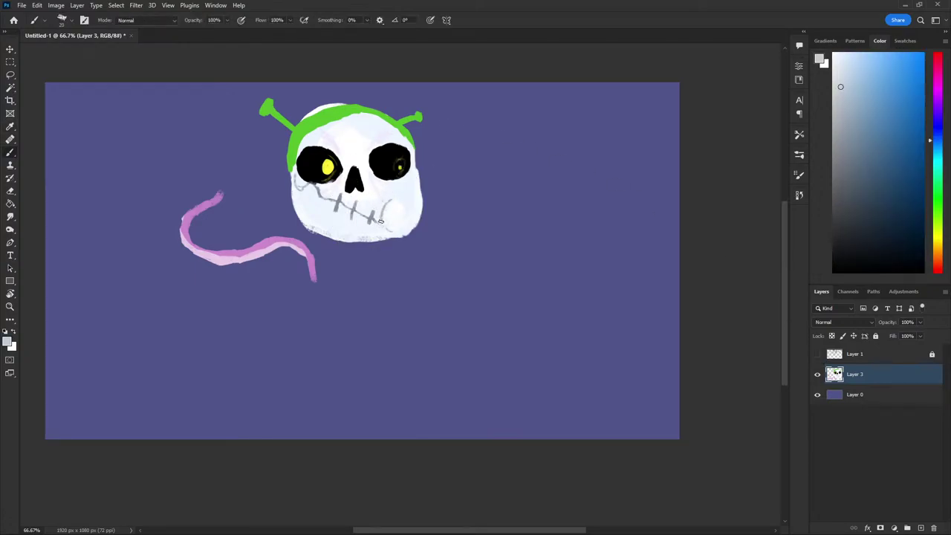
{"action": "key", "text": "period"}
{"action": "key", "text": "i"}
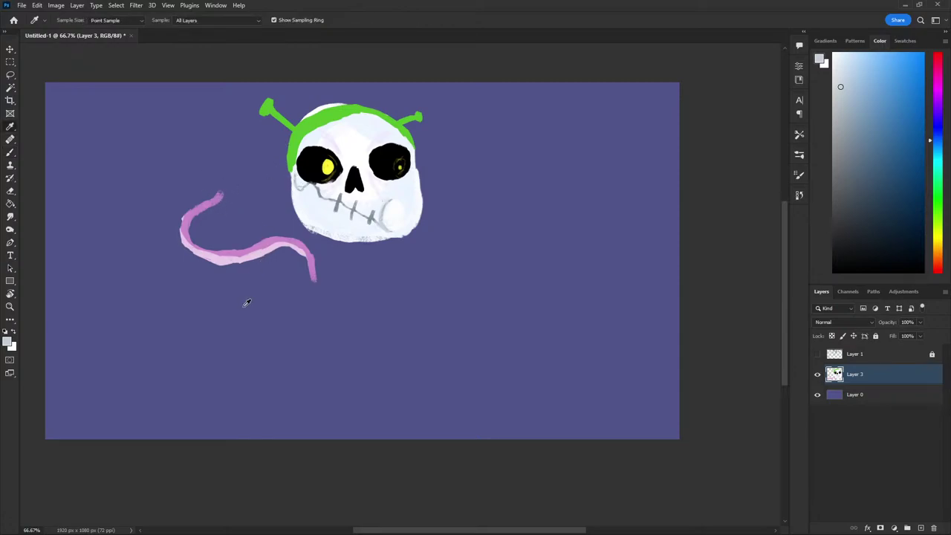
{"action": "key", "text": "b"}
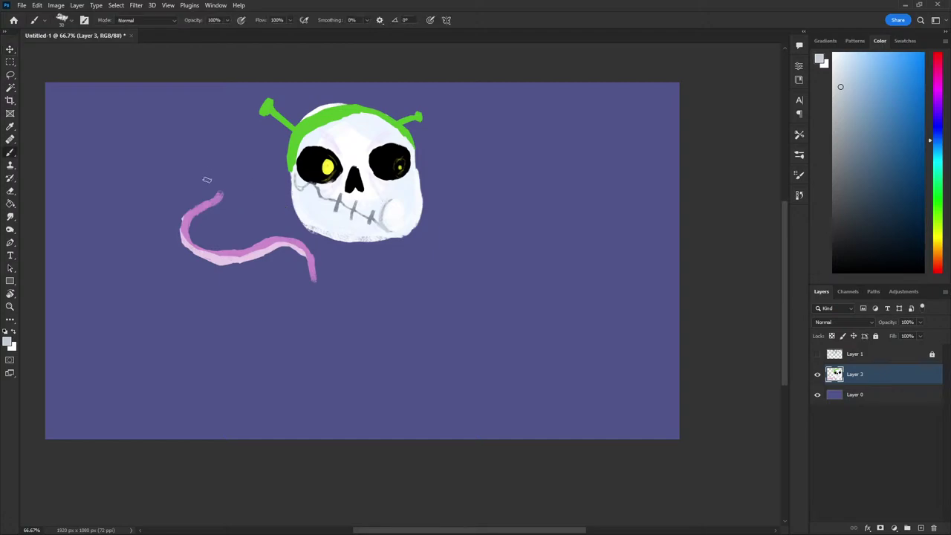
{"action": "left_click", "coordinate": [818, 354]}
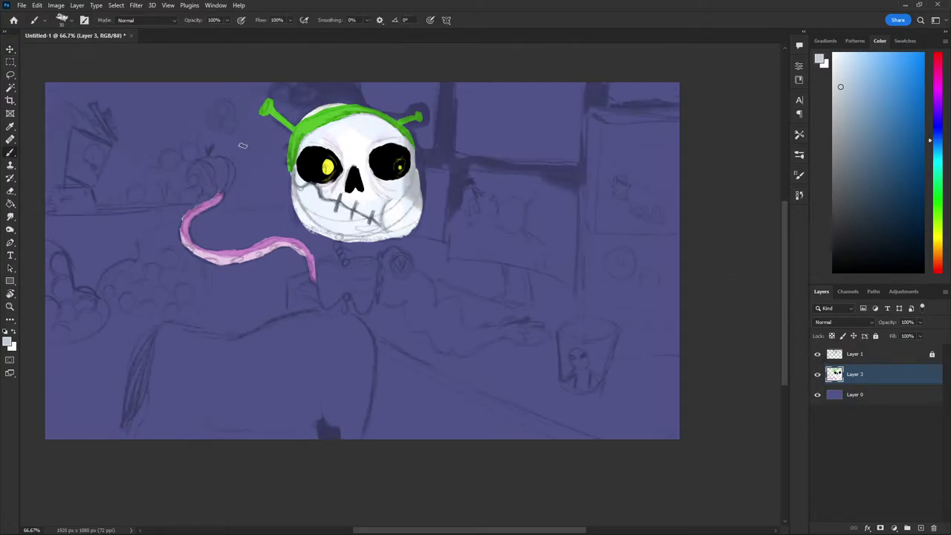
{"action": "key", "text": "i"}
{"action": "key", "text": "b"}
{"action": "key", "text": "i"}
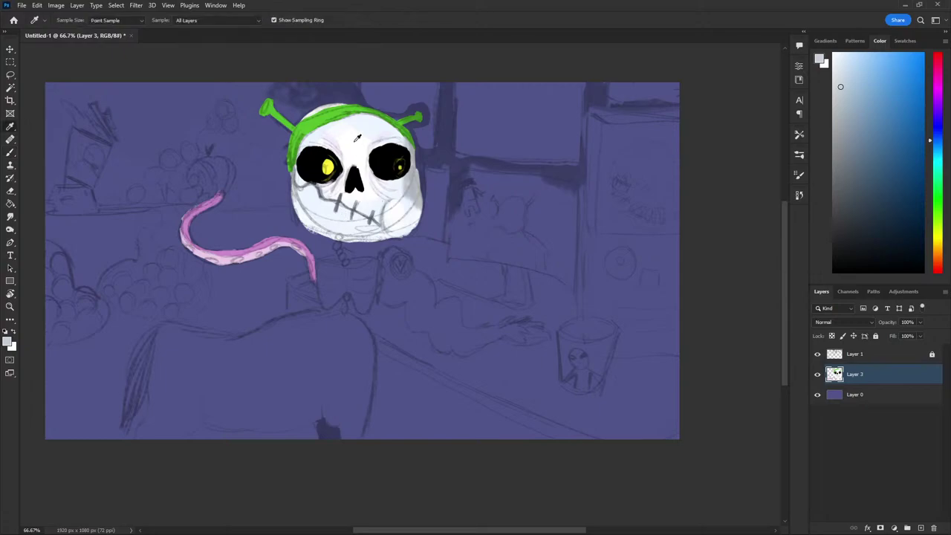
{"action": "left_click", "coordinate": [343, 169]}
{"action": "key", "text": "b"}
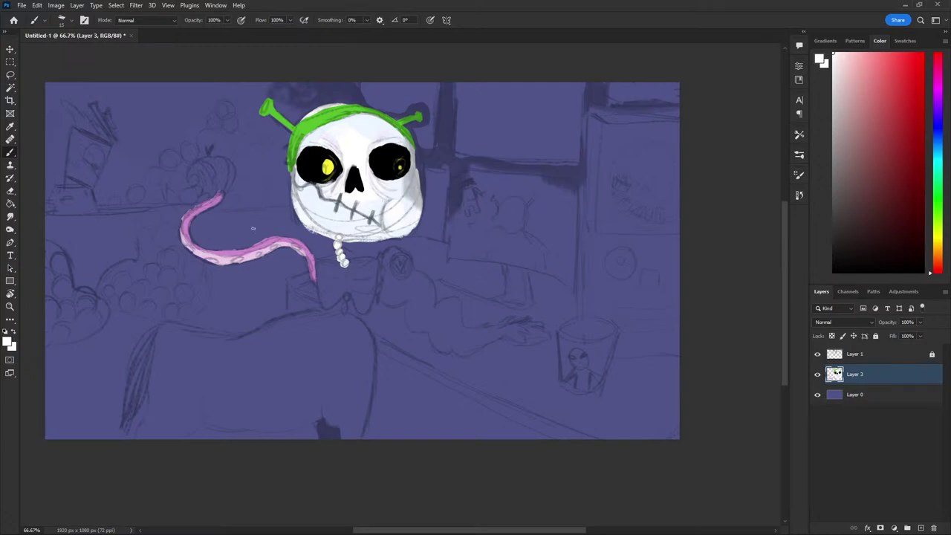
Paint white rib strokes below the neck, undoing the misplaced hook and diagonal ribs
{"action": "mouse_move", "coordinate": [319, 271]}
{"action": "left_mouse_down"}
{"action": "mouse_move", "coordinate": [340, 263]}
{"action": "mouse_move", "coordinate": [327, 271]}
{"action": "mouse_move", "coordinate": [327, 301]}
{"action": "mouse_move", "coordinate": [342, 275]}
{"action": "mouse_move", "coordinate": [323, 306]}
{"action": "mouse_move", "coordinate": [331, 270]}
{"action": "mouse_move", "coordinate": [368, 305]}
{"action": "mouse_move", "coordinate": [355, 309]}
{"action": "mouse_move", "coordinate": [369, 261]}
{"action": "mouse_move", "coordinate": [352, 270]}
{"action": "mouse_move", "coordinate": [363, 273]}
{"action": "mouse_move", "coordinate": [350, 304]}
{"action": "left_mouse_up"}
{"action": "key", "text": "e"}
{"action": "key", "text": "b"}
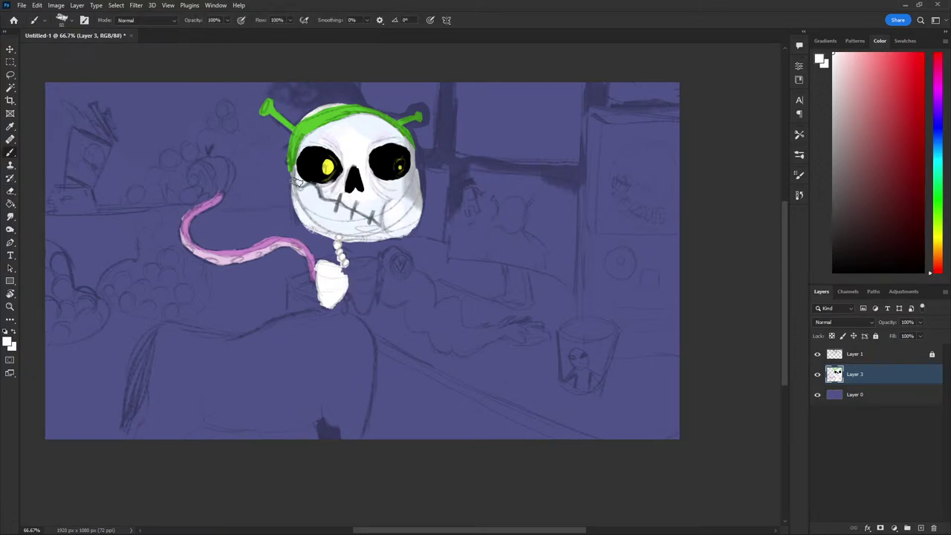
{"action": "key", "text": "ctrl+z"}
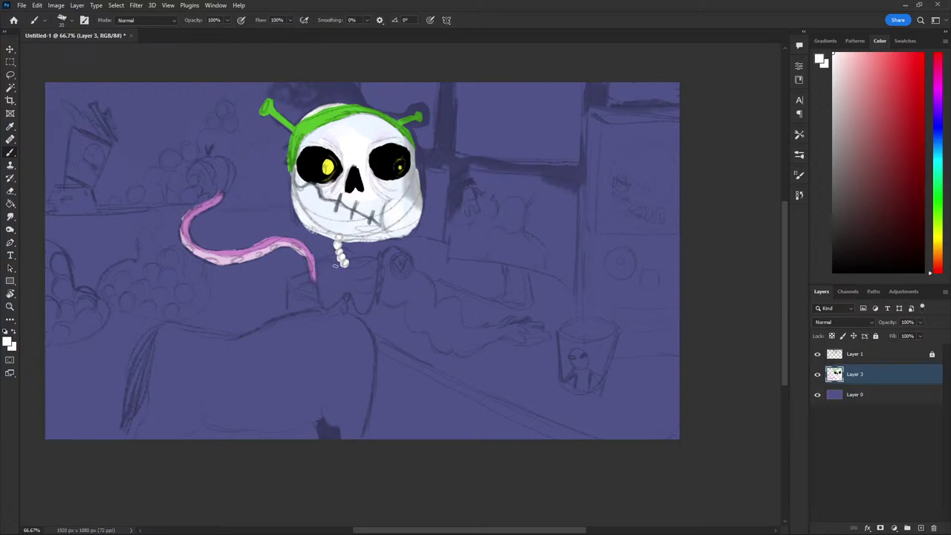
{"action": "left_click_drag", "start_coordinate": [339, 259], "coordinate": [345, 276]}
{"action": "key", "text": "ctrl+z"}
{"action": "mouse_move", "coordinate": [347, 287]}
{"action": "left_mouse_down"}
{"action": "mouse_move", "coordinate": [321, 305]}
{"action": "mouse_move", "coordinate": [318, 262]}
{"action": "mouse_move", "coordinate": [338, 254]}
{"action": "mouse_move", "coordinate": [346, 297]}
{"action": "mouse_move", "coordinate": [314, 287]}
{"action": "mouse_move", "coordinate": [341, 265]}
{"action": "mouse_move", "coordinate": [310, 260]}
{"action": "mouse_move", "coordinate": [314, 290]}
{"action": "mouse_move", "coordinate": [347, 300]}
{"action": "mouse_move", "coordinate": [324, 312]}
{"action": "mouse_move", "coordinate": [347, 290]}
{"action": "mouse_move", "coordinate": [365, 311]}
{"action": "mouse_move", "coordinate": [355, 295]}
{"action": "mouse_move", "coordinate": [377, 294]}
{"action": "mouse_move", "coordinate": [349, 281]}
{"action": "mouse_move", "coordinate": [378, 272]}
{"action": "mouse_move", "coordinate": [346, 257]}
{"action": "mouse_move", "coordinate": [380, 257]}
{"action": "mouse_move", "coordinate": [361, 266]}
{"action": "left_mouse_up"}
{"action": "key", "text": "ctrl+z"}
{"action": "key", "text": "ctrl+z"}
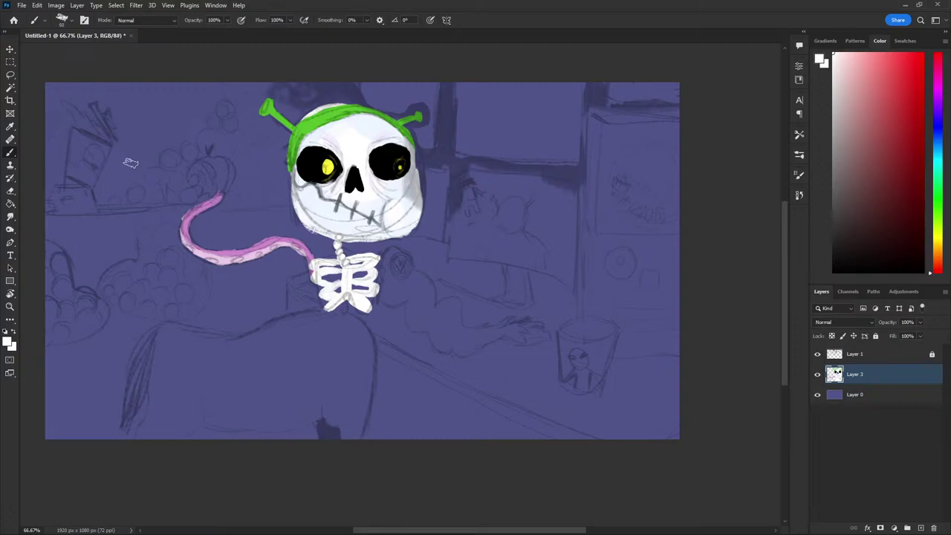
Unlock the sketch layer and hand-letter '$999.82' in black under the sign's heading
{"action": "key", "text": "x"}
{"action": "left_click", "coordinate": [817, 354]}
{"action": "left_click", "coordinate": [817, 354]}
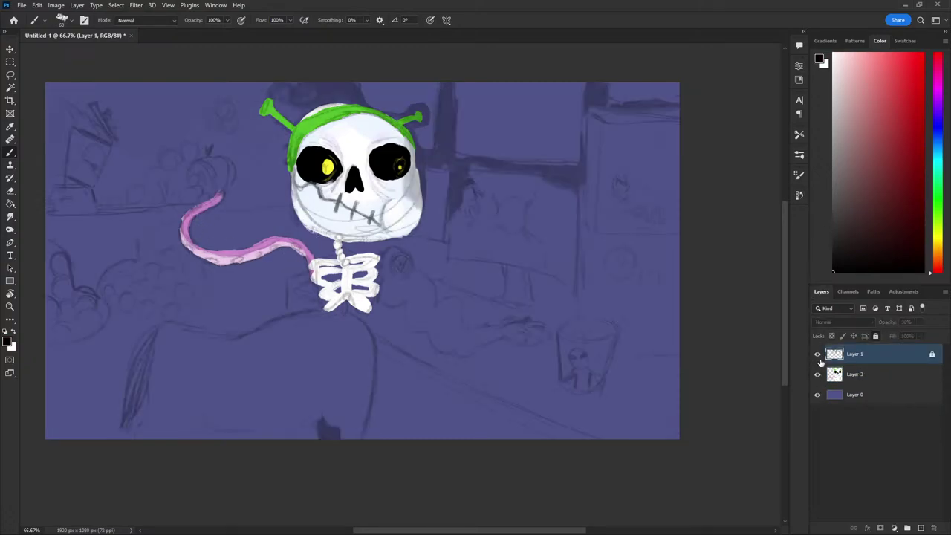
{"action": "left_click", "coordinate": [932, 354]}
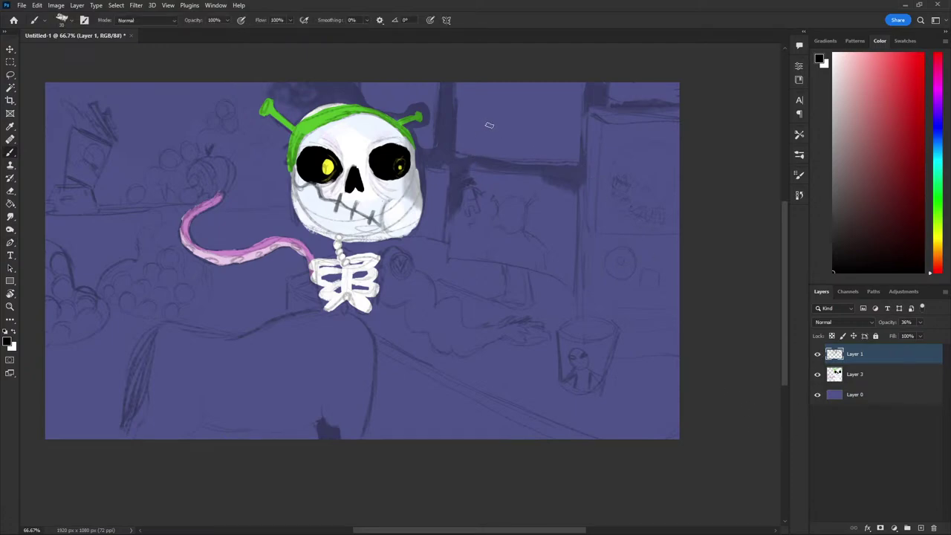
{"action": "key", "text": "bracketleft"}
{"action": "key", "text": "bracketleft"}
{"action": "key", "text": "bracketright"}
{"action": "left_click_drag", "start_coordinate": [481, 94], "coordinate": [477, 120]}
{"action": "key", "text": "ctrl+z"}
{"action": "key", "text": "ctrl+z"}
{"action": "key", "text": "ctrl+z"}
{"action": "key", "text": "ctrl+z"}
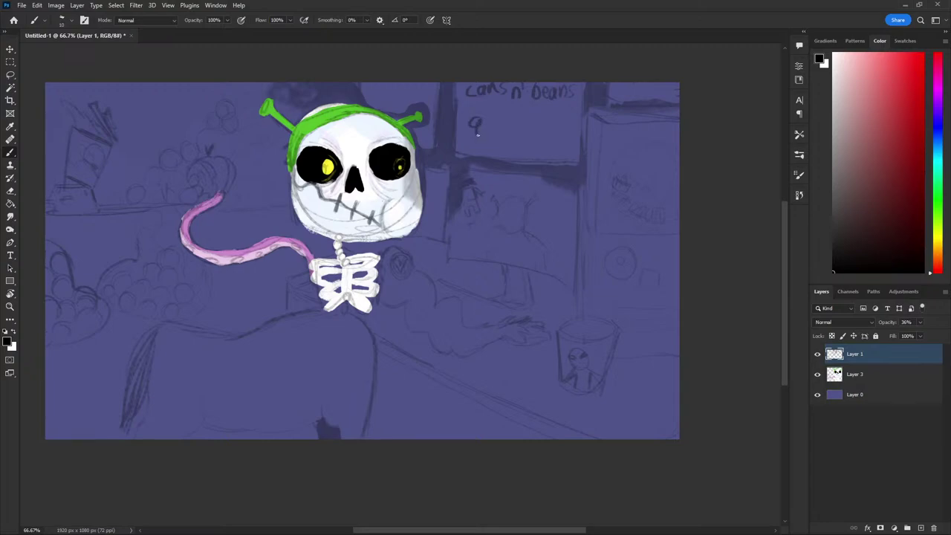
{"action": "left_click_drag", "start_coordinate": [508, 118], "coordinate": [509, 127]}
{"action": "left_click_drag", "start_coordinate": [530, 122], "coordinate": [543, 136]}
{"action": "key", "text": "bracketright"}
{"action": "key", "text": "bracketright"}
{"action": "key", "text": "bracketright"}
Try light cyan and light blue patches beside the ribcage, undoing each one
{"action": "left_click_drag", "start_coordinate": [930, 146], "coordinate": [943, 162]}
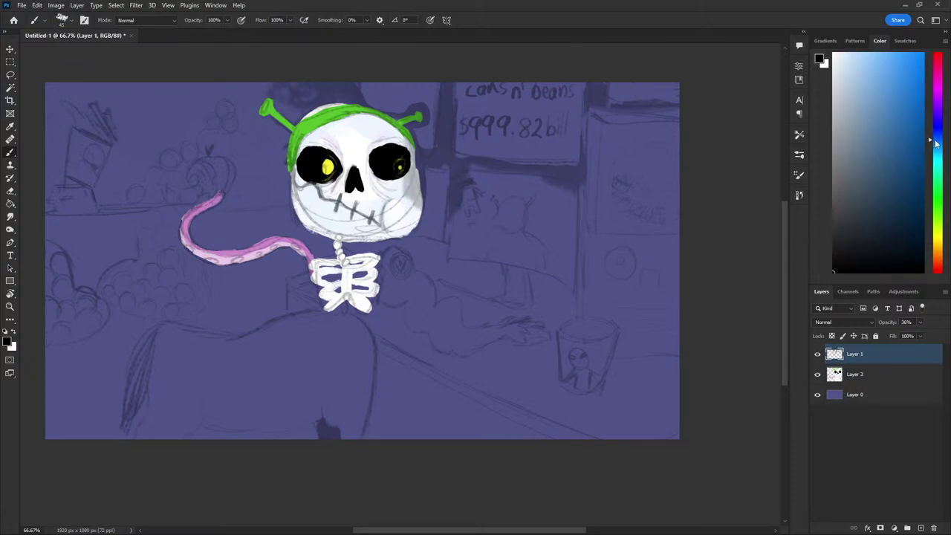
{"action": "left_click_drag", "start_coordinate": [914, 75], "coordinate": [859, 72]}
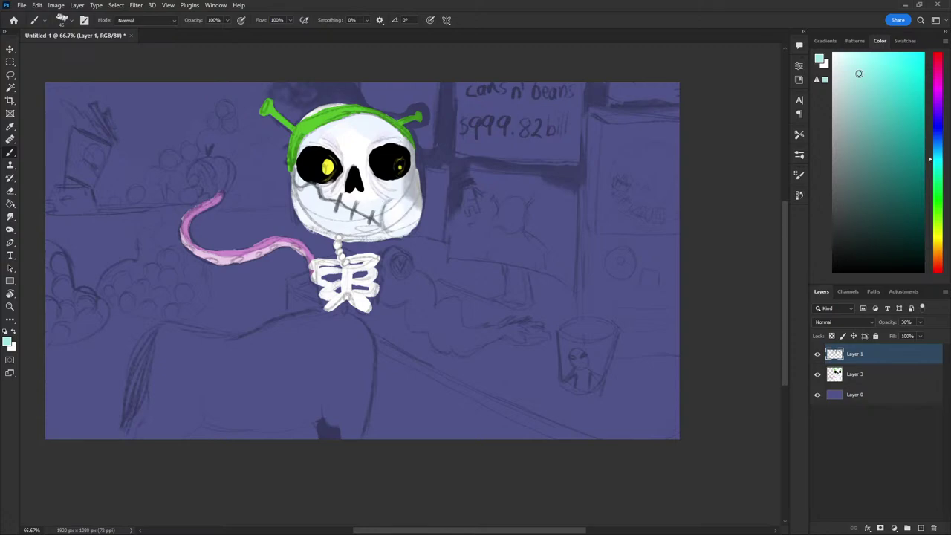
{"action": "left_click_drag", "start_coordinate": [392, 264], "coordinate": [400, 296]}
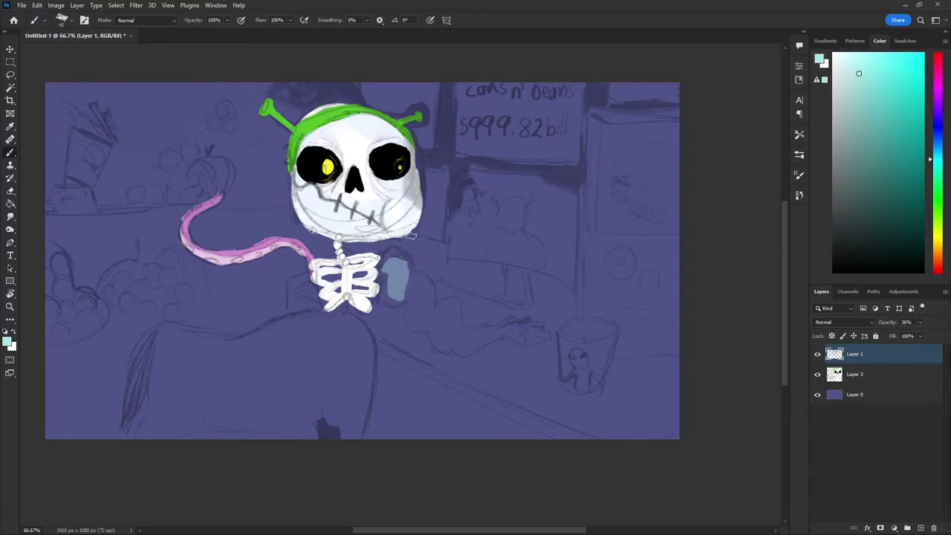
{"action": "key", "text": "ctrl+z"}
{"action": "key", "text": "bracketleft"}
{"action": "key", "text": "bracketleft"}
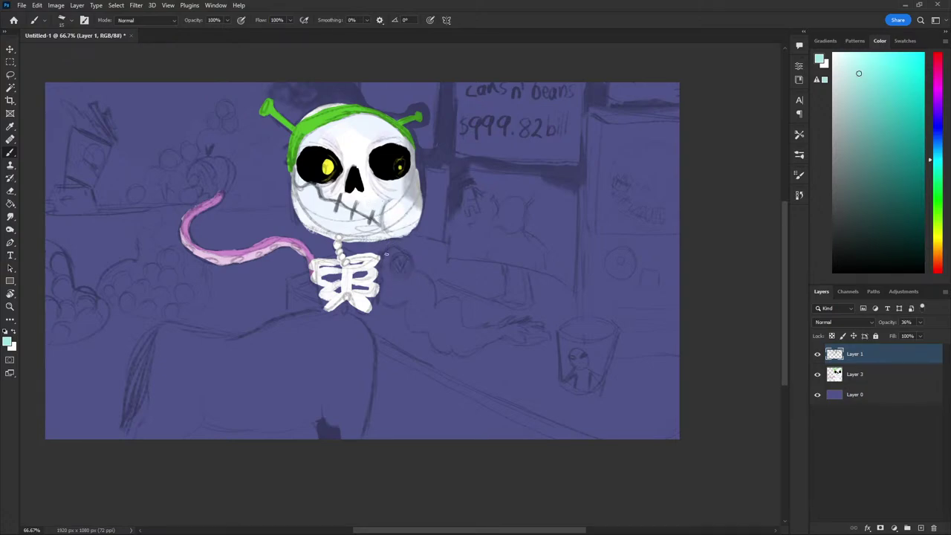
{"action": "mouse_move", "coordinate": [400, 256]}
{"action": "left_mouse_down"}
{"action": "mouse_move", "coordinate": [393, 298]}
{"action": "mouse_move", "coordinate": [385, 299]}
{"action": "mouse_move", "coordinate": [397, 289]}
{"action": "mouse_move", "coordinate": [405, 299]}
{"action": "left_mouse_up"}
{"action": "key", "text": "ctrl+z"}
{"action": "key", "text": "ctrl+z"}
{"action": "left_click_drag", "start_coordinate": [401, 266], "coordinate": [397, 290]}
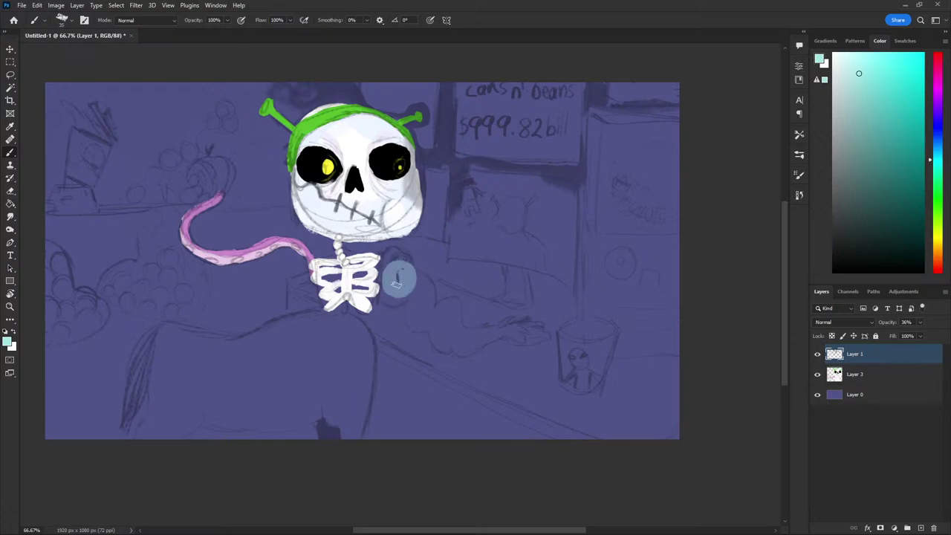
{"action": "key", "text": "ctrl+z"}
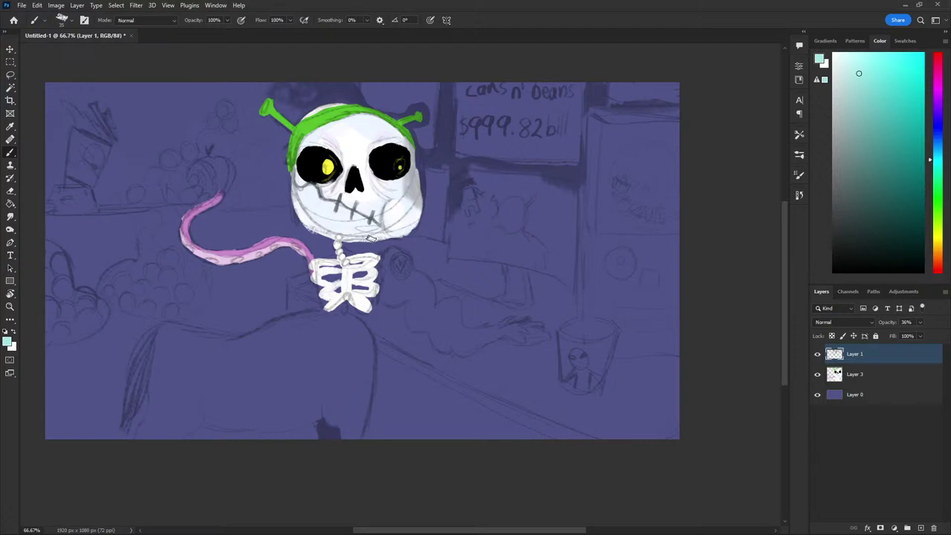
Mix a light orange-cream colour and brush a cream stroke by the ribcage on Layer 3
{"action": "left_click", "coordinate": [847, 69]}
{"action": "left_click", "coordinate": [935, 232]}
{"action": "left_click", "coordinate": [845, 62]}
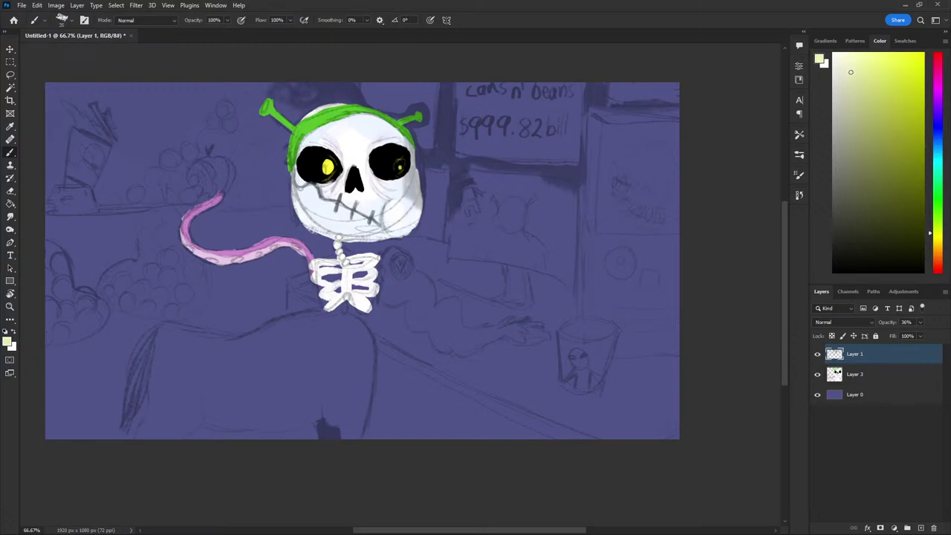
{"action": "left_click_drag", "start_coordinate": [850, 71], "coordinate": [856, 85]}
{"action": "left_click", "coordinate": [938, 248]}
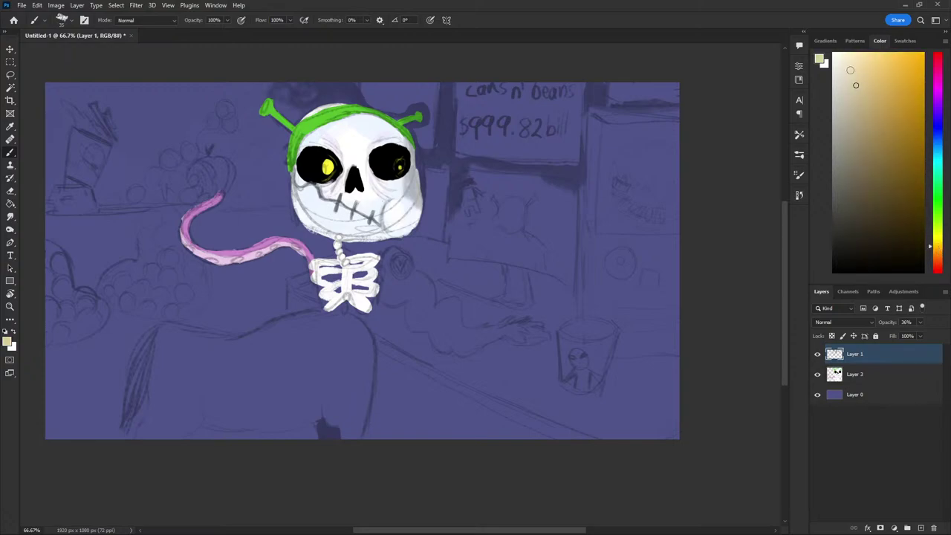
{"action": "left_click", "coordinate": [854, 72]}
{"action": "key", "text": "bracketleft"}
{"action": "key", "text": "bracketleft"}
{"action": "key", "text": "bracketleft"}
{"action": "left_click_drag", "start_coordinate": [382, 266], "coordinate": [386, 286]}
{"action": "key", "text": "ctrl+z"}
{"action": "left_click", "coordinate": [854, 375]}
{"action": "left_click_drag", "start_coordinate": [384, 258], "coordinate": [385, 296]}
Paint a greyish-tan arm from the ribcage toward the cup, ending in a hand
{"action": "key", "text": "ctrl+z"}
{"action": "left_click", "coordinate": [862, 115]}
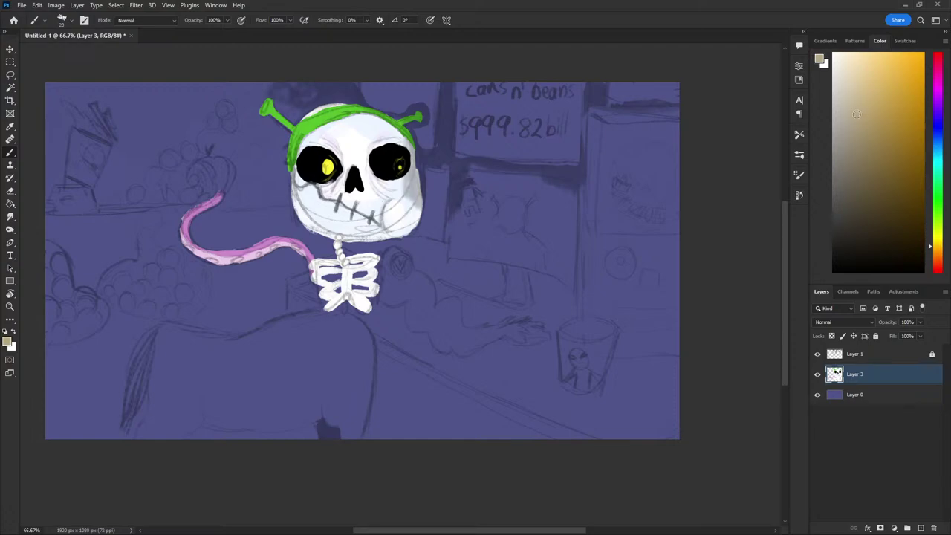
{"action": "mouse_move", "coordinate": [384, 259]}
{"action": "left_mouse_down"}
{"action": "mouse_move", "coordinate": [385, 297]}
{"action": "mouse_move", "coordinate": [397, 299]}
{"action": "mouse_move", "coordinate": [384, 280]}
{"action": "mouse_move", "coordinate": [408, 256]}
{"action": "left_mouse_up"}
{"action": "mouse_move", "coordinate": [404, 291]}
{"action": "left_mouse_down"}
{"action": "mouse_move", "coordinate": [417, 300]}
{"action": "mouse_move", "coordinate": [424, 286]}
{"action": "mouse_move", "coordinate": [431, 318]}
{"action": "mouse_move", "coordinate": [416, 327]}
{"action": "mouse_move", "coordinate": [425, 321]}
{"action": "mouse_move", "coordinate": [450, 349]}
{"action": "left_mouse_up"}
{"action": "mouse_move", "coordinate": [442, 314]}
{"action": "left_mouse_down"}
{"action": "mouse_move", "coordinate": [438, 304]}
{"action": "mouse_move", "coordinate": [454, 301]}
{"action": "mouse_move", "coordinate": [459, 330]}
{"action": "mouse_move", "coordinate": [448, 340]}
{"action": "mouse_move", "coordinate": [464, 352]}
{"action": "mouse_move", "coordinate": [466, 332]}
{"action": "mouse_move", "coordinate": [496, 332]}
{"action": "mouse_move", "coordinate": [462, 352]}
{"action": "mouse_move", "coordinate": [517, 329]}
{"action": "left_mouse_up"}
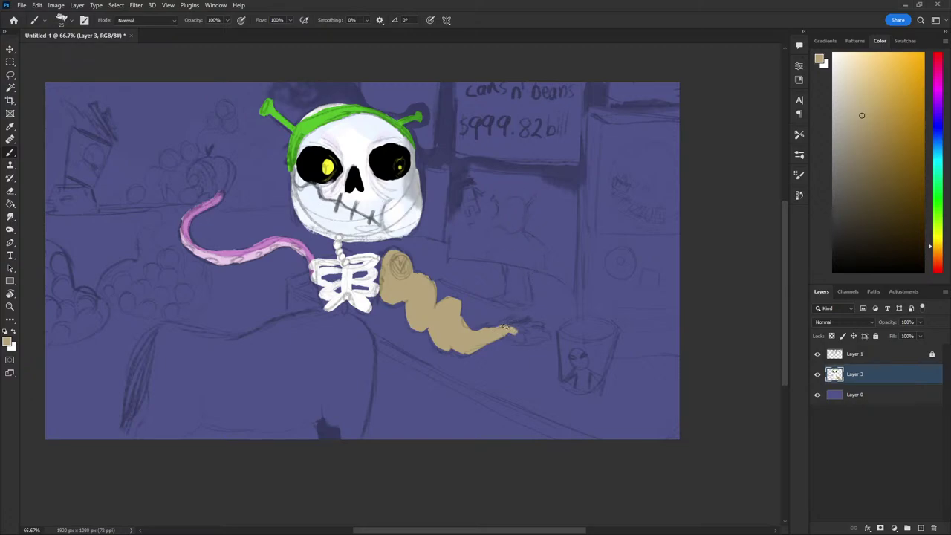
{"action": "mouse_move", "coordinate": [505, 325]}
{"action": "left_mouse_down"}
{"action": "mouse_move", "coordinate": [523, 323]}
{"action": "mouse_move", "coordinate": [520, 340]}
{"action": "left_mouse_up"}
Scribble lighter tan shading over the arm's shoulder after discarding a near-white attempt
{"action": "left_click", "coordinate": [858, 88]}
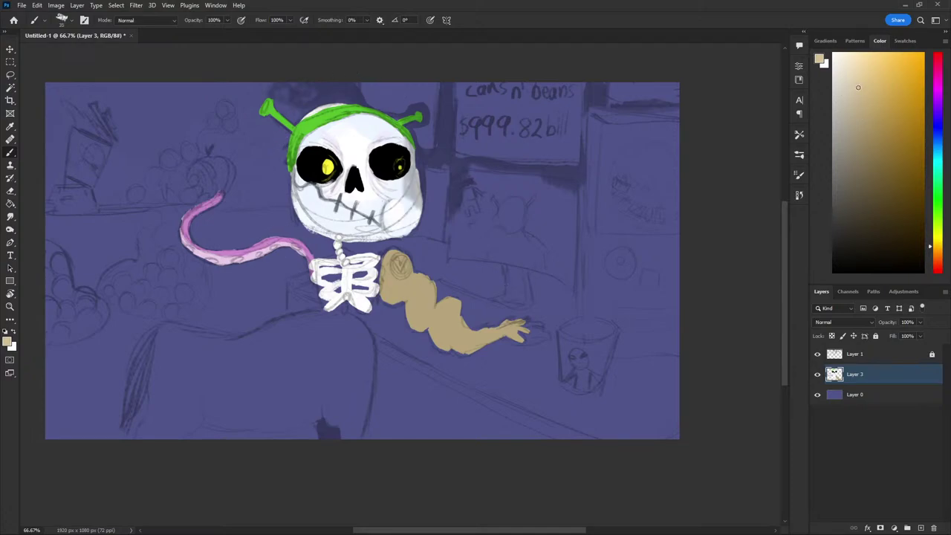
{"action": "left_click_drag", "start_coordinate": [848, 70], "coordinate": [822, 47]}
{"action": "left_click_drag", "start_coordinate": [400, 259], "coordinate": [413, 295]}
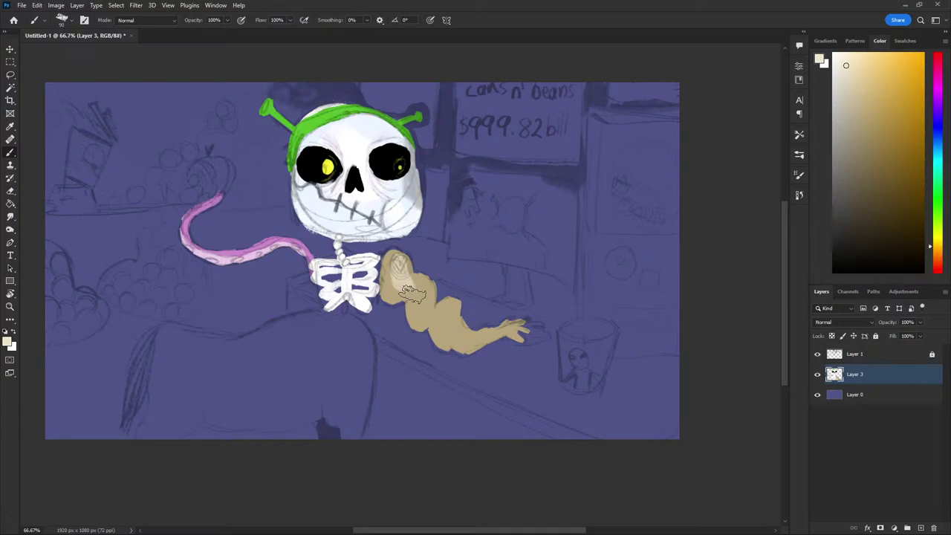
{"action": "key", "text": "ctrl+z"}
{"action": "left_click", "coordinate": [416, 311], "text": "alt"}
{"action": "left_click", "coordinate": [856, 102]}
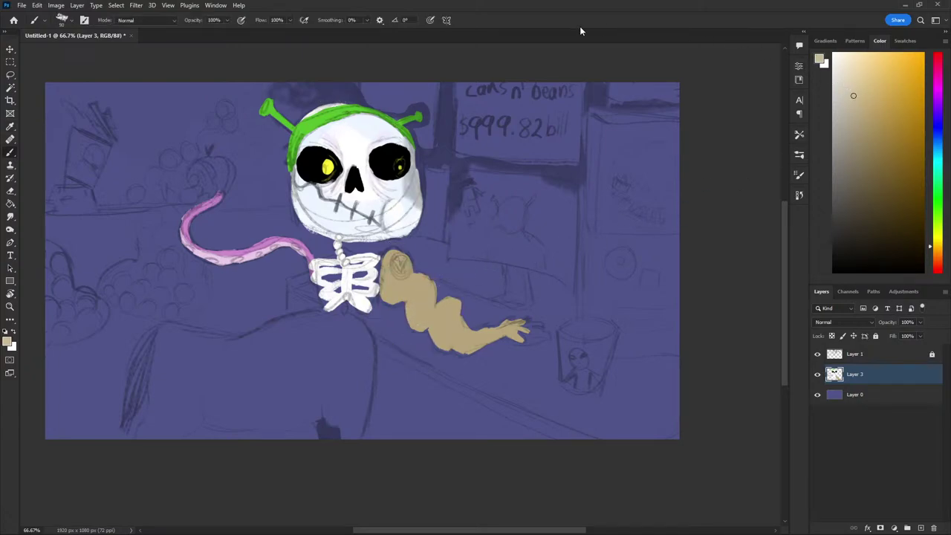
{"action": "mouse_move", "coordinate": [390, 256]}
{"action": "left_mouse_down"}
{"action": "mouse_move", "coordinate": [404, 275]}
{"action": "mouse_move", "coordinate": [416, 264]}
{"action": "mouse_move", "coordinate": [405, 276]}
{"action": "mouse_move", "coordinate": [437, 312]}
{"action": "mouse_move", "coordinate": [494, 333]}
{"action": "mouse_move", "coordinate": [456, 334]}
{"action": "mouse_move", "coordinate": [427, 301]}
{"action": "left_mouse_up"}
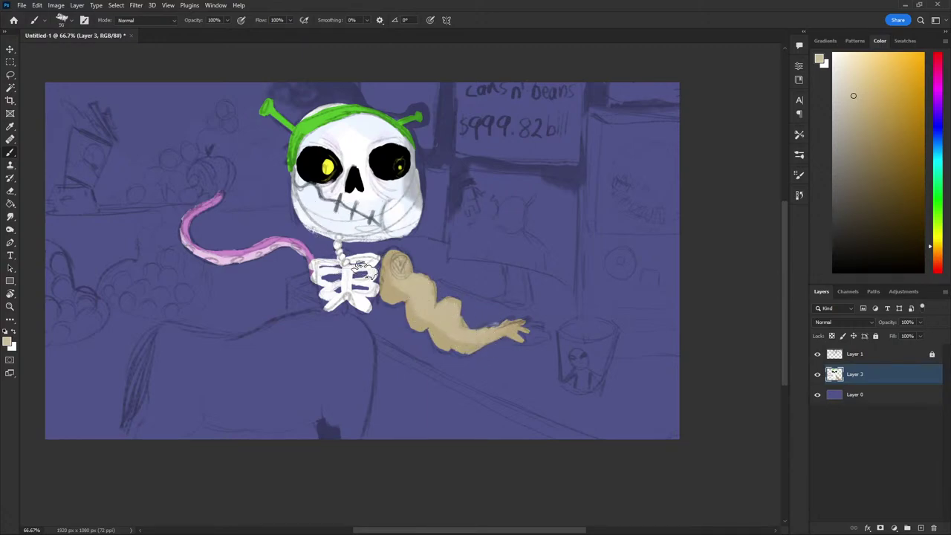
{"action": "key", "text": "e"}
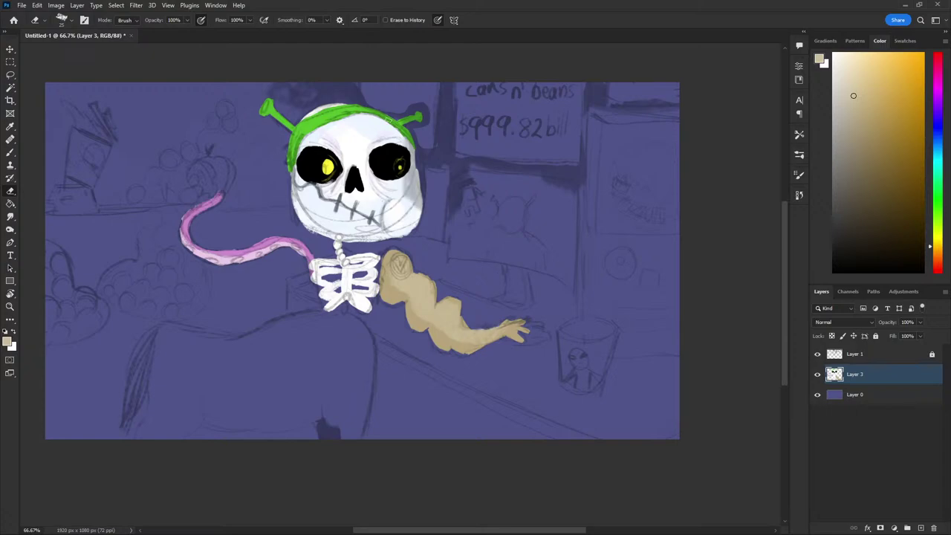
Zoom in and smooth the ribcage's upper-right edge with white paint
{"action": "key", "text": "b"}
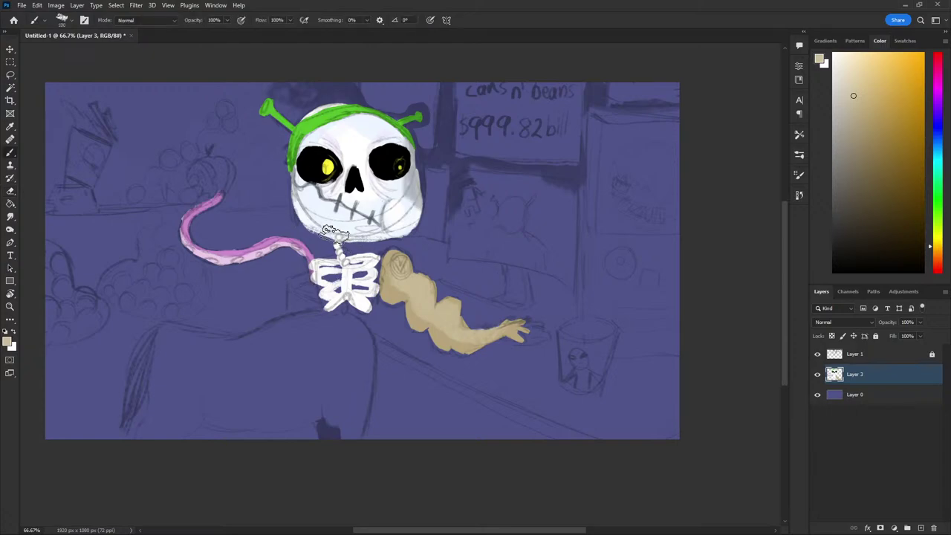
{"action": "key", "text": "ctrl+plus"}
{"action": "key", "text": "ctrl+plus"}
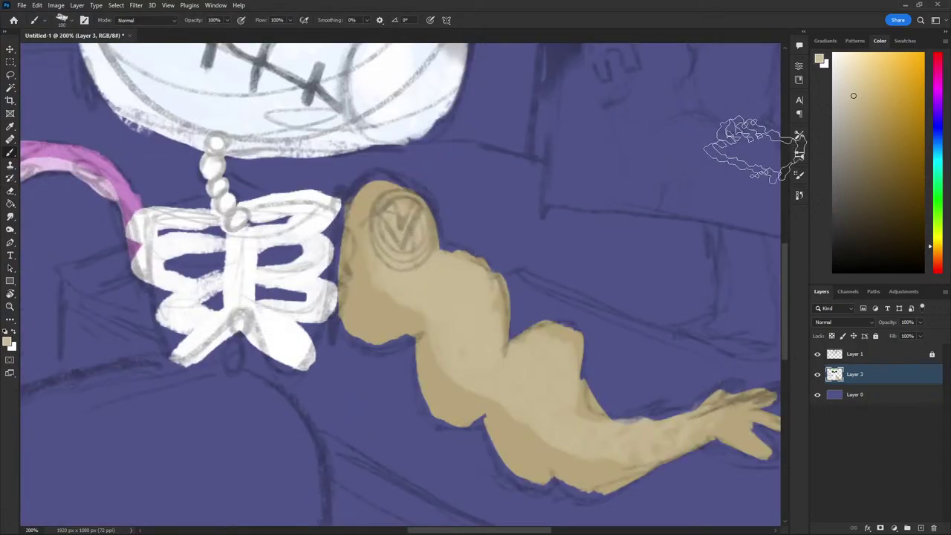
{"action": "key", "text": "x"}
{"action": "left_click_drag", "start_coordinate": [308, 206], "coordinate": [327, 200]}
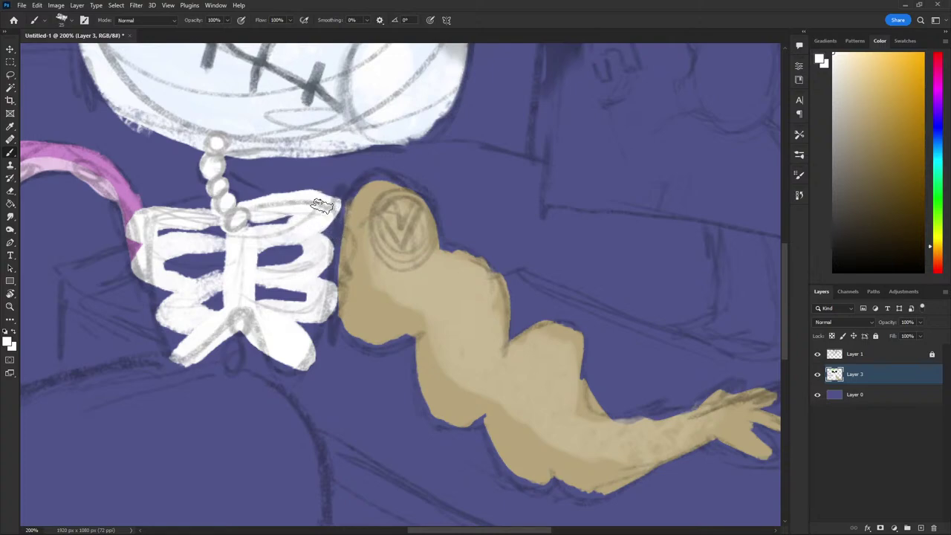
{"action": "left_click", "coordinate": [937, 144]}
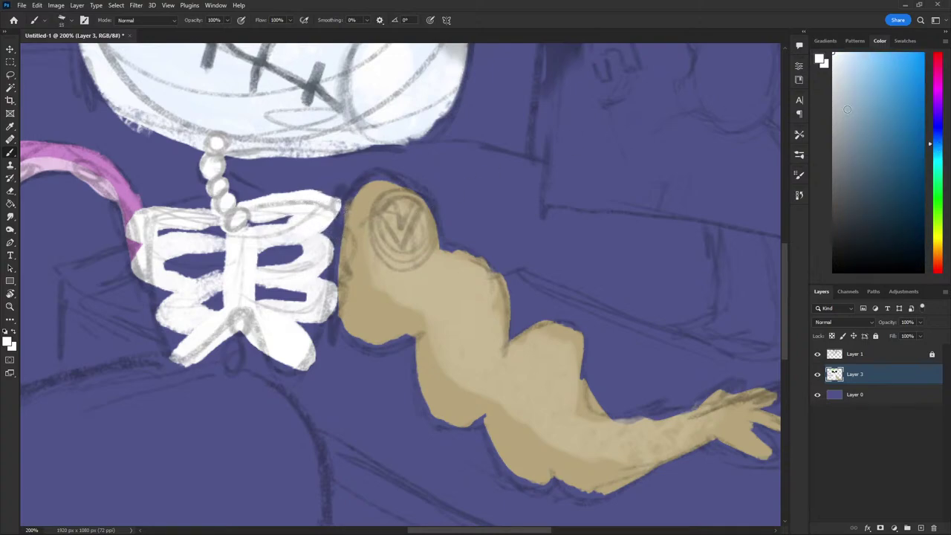
{"action": "key", "text": "i"}
{"action": "key", "text": "b"}
{"action": "left_click_drag", "start_coordinate": [338, 214], "coordinate": [349, 218]}
{"action": "key", "text": "ctrl+z"}
Paint grey-blue joints at the ribcage's top, right edge and bottom, then zoom out
{"action": "left_click_drag", "start_coordinate": [842, 165], "coordinate": [850, 123]}
{"action": "mouse_move", "coordinate": [351, 220]}
{"action": "left_mouse_down"}
{"action": "mouse_move", "coordinate": [331, 212]}
{"action": "mouse_move", "coordinate": [326, 250]}
{"action": "left_mouse_up"}
{"action": "mouse_move", "coordinate": [348, 285]}
{"action": "left_mouse_down"}
{"action": "mouse_move", "coordinate": [326, 295]}
{"action": "mouse_move", "coordinate": [313, 263]}
{"action": "left_mouse_up"}
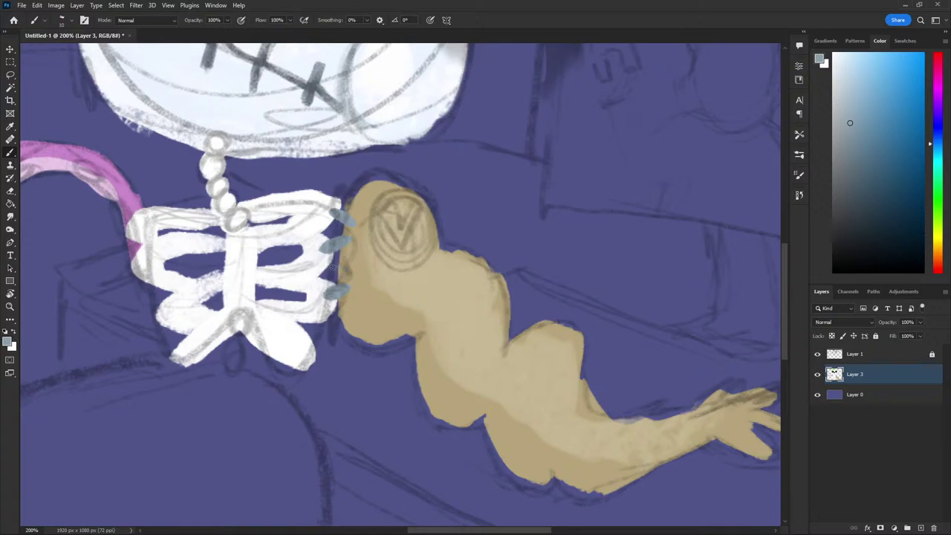
{"action": "key", "text": "ctrl+minus"}
{"action": "key", "text": "ctrl+minus"}
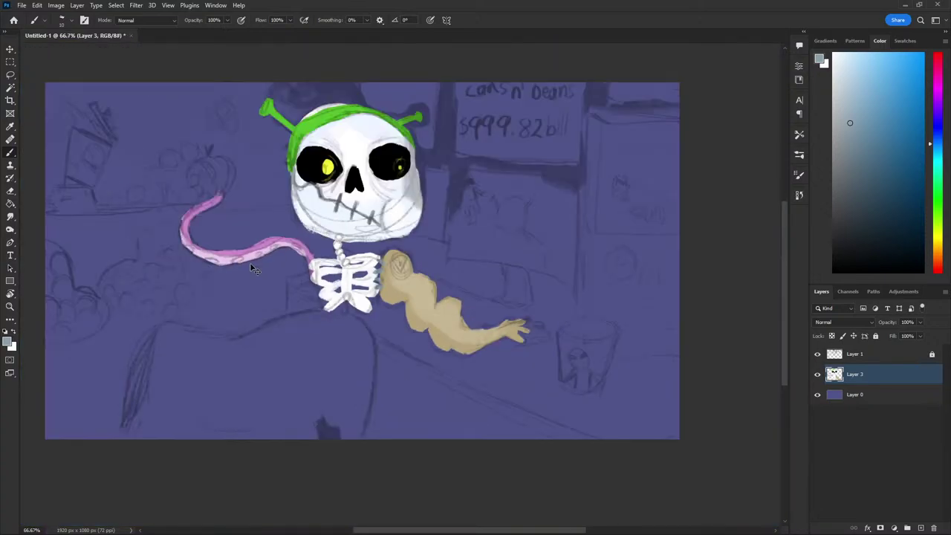
{"action": "key", "text": "ctrl+plus"}
{"action": "key", "text": "ctrl+plus"}
{"action": "key", "text": "ctrl+plus"}
{"action": "left_click_drag", "start_coordinate": [335, 158], "coordinate": [309, 162]}
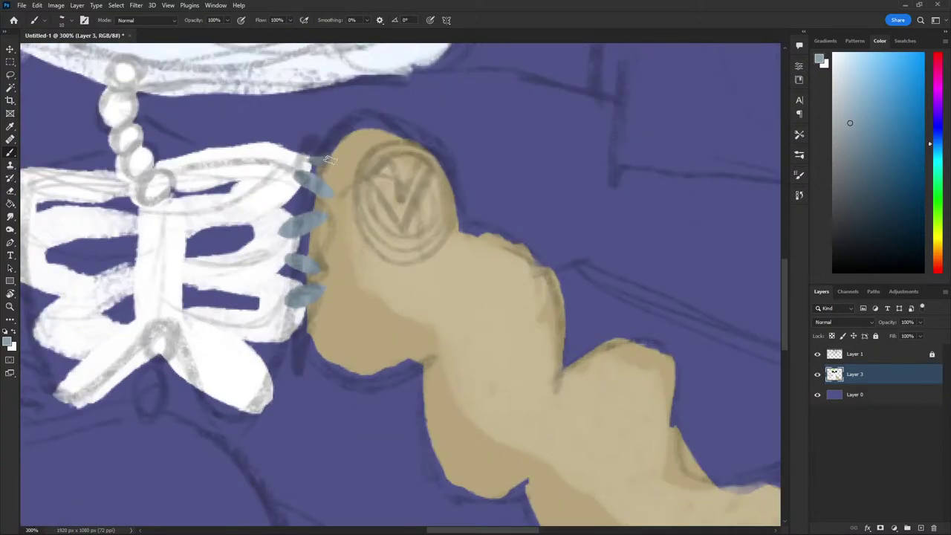
{"action": "left_click_drag", "start_coordinate": [315, 316], "coordinate": [292, 323]}
{"action": "key", "text": "ctrl+minus"}
{"action": "key", "text": "ctrl+minus"}
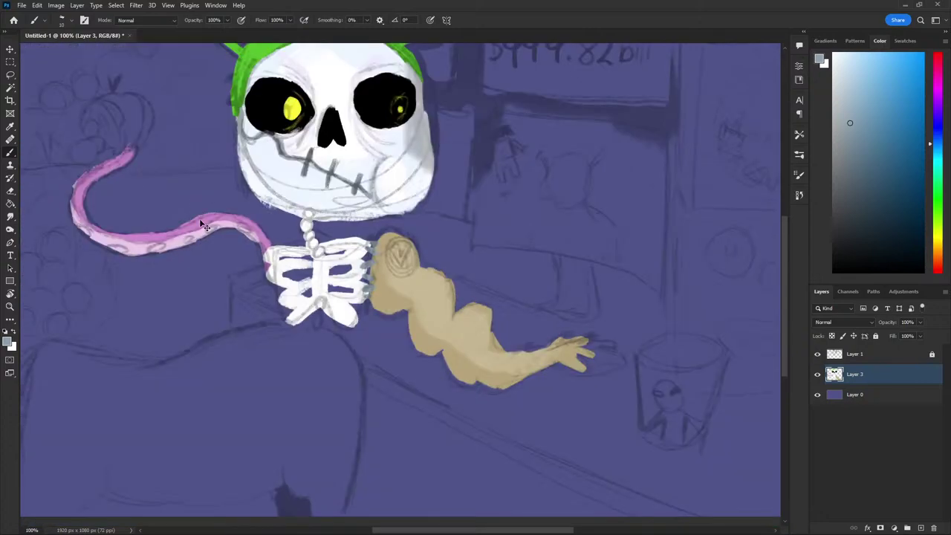
{"action": "key", "text": "ctrl+minus"}
{"action": "key", "text": "ctrl+plus"}
{"action": "key", "text": "ctrl+minus"}
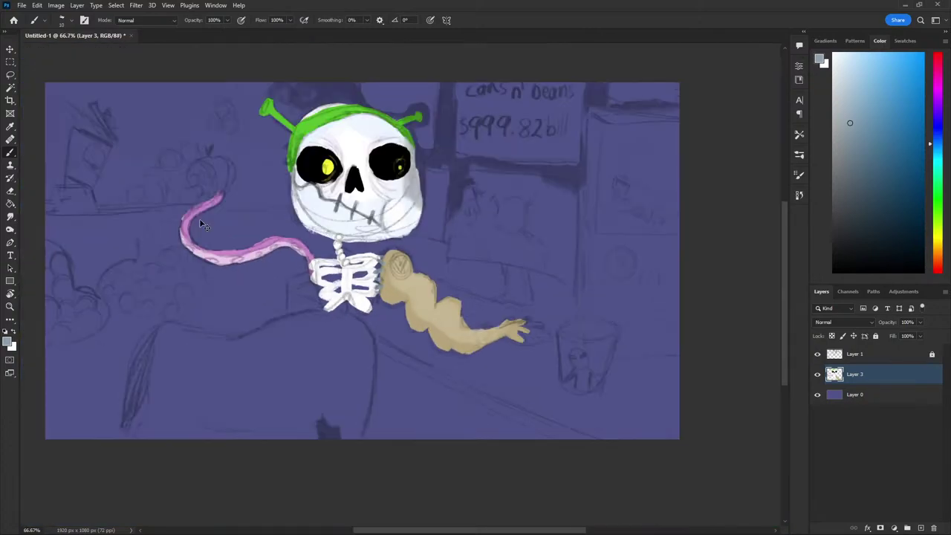
{"action": "key", "text": "ctrl+plus"}
{"action": "key", "text": "ctrl+minus"}
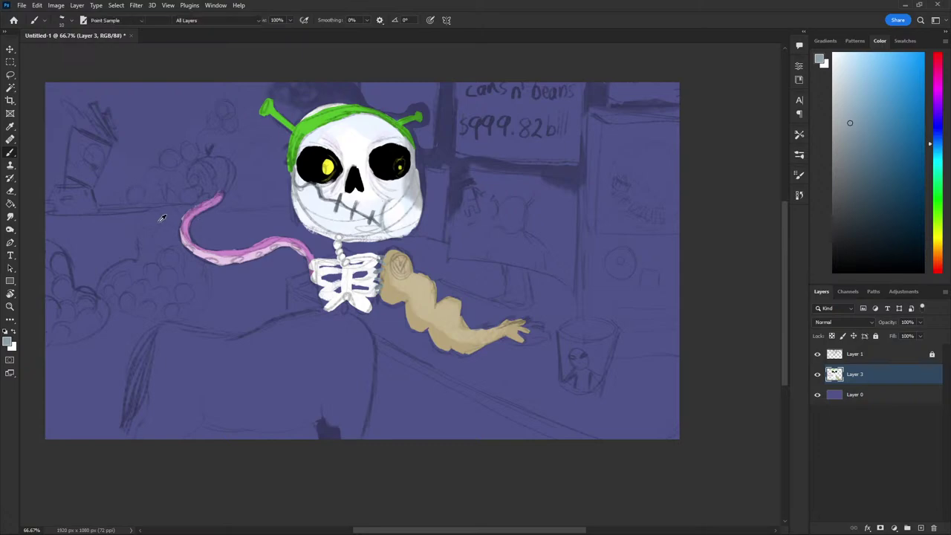
Choose a darker orange-brown paint colour in the Color panel
{"action": "left_click", "coordinate": [937, 237]}
{"action": "left_click_drag", "start_coordinate": [859, 130], "coordinate": [864, 93]}
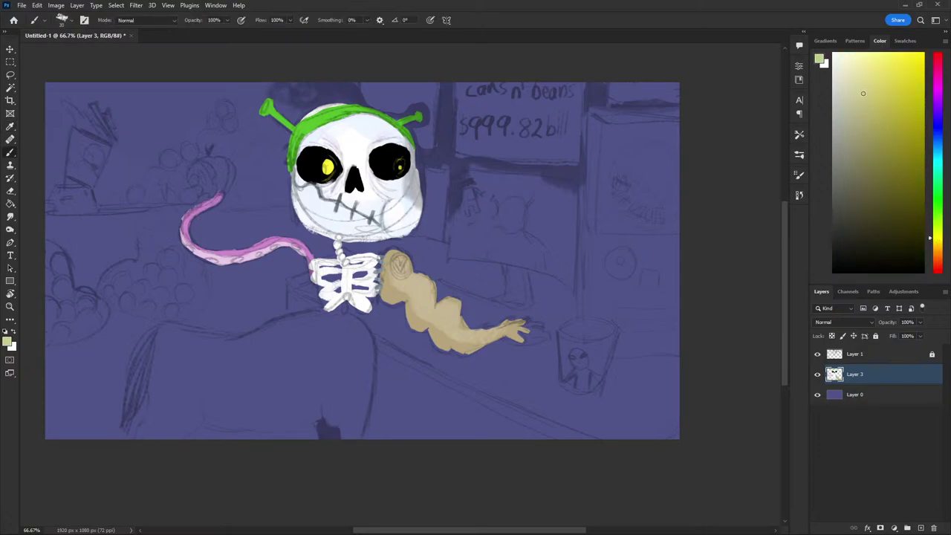
{"action": "left_click", "coordinate": [938, 248]}
{"action": "left_click_drag", "start_coordinate": [884, 147], "coordinate": [883, 96]}
{"action": "left_click", "coordinate": [888, 111]}
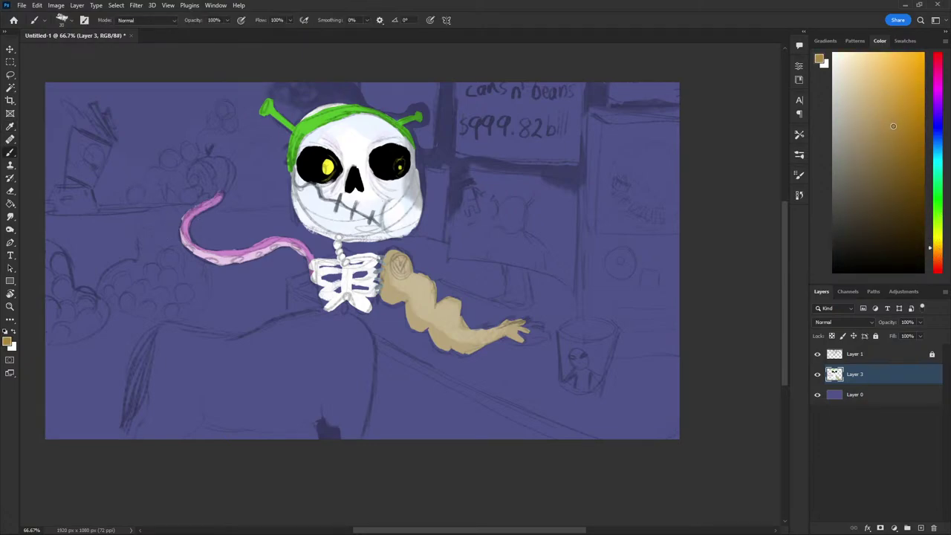
{"action": "left_click", "coordinate": [876, 163]}
Paint a dark brown hind leg at the lower left, discarding the hook and arcing-back strokes
{"action": "left_click_drag", "start_coordinate": [339, 392], "coordinate": [338, 331]}
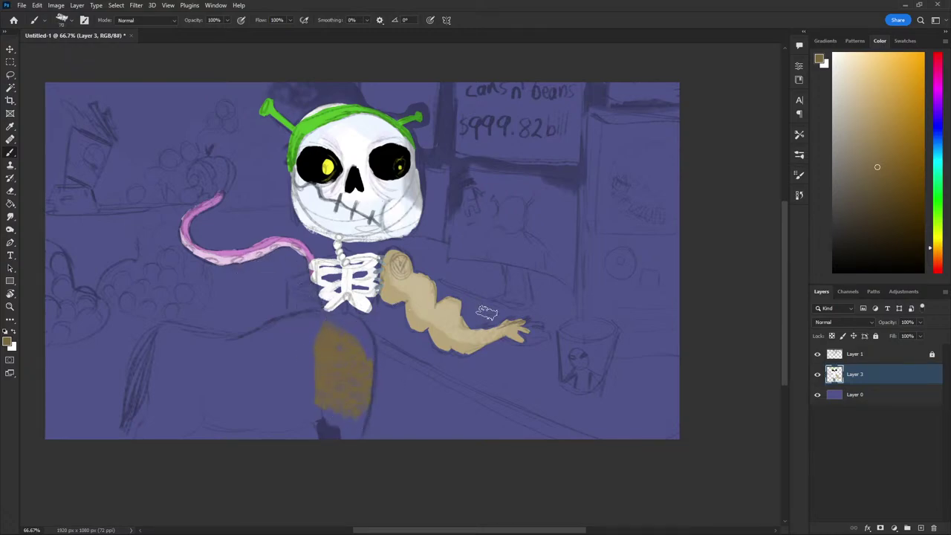
{"action": "left_click", "coordinate": [938, 260]}
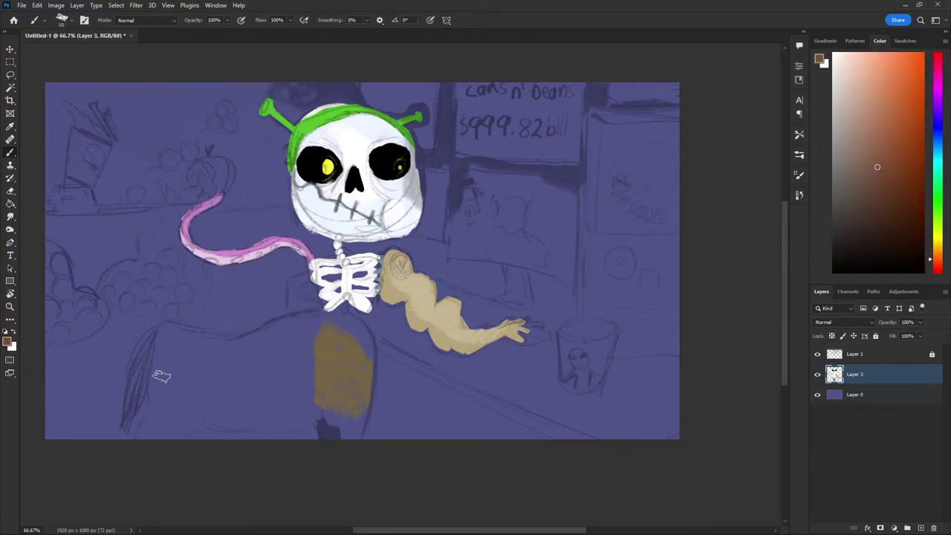
{"action": "left_click_drag", "start_coordinate": [159, 389], "coordinate": [160, 433]}
{"action": "mouse_move", "coordinate": [185, 416]}
{"action": "left_mouse_down"}
{"action": "mouse_move", "coordinate": [195, 408]}
{"action": "mouse_move", "coordinate": [159, 407]}
{"action": "mouse_move", "coordinate": [169, 393]}
{"action": "left_mouse_up"}
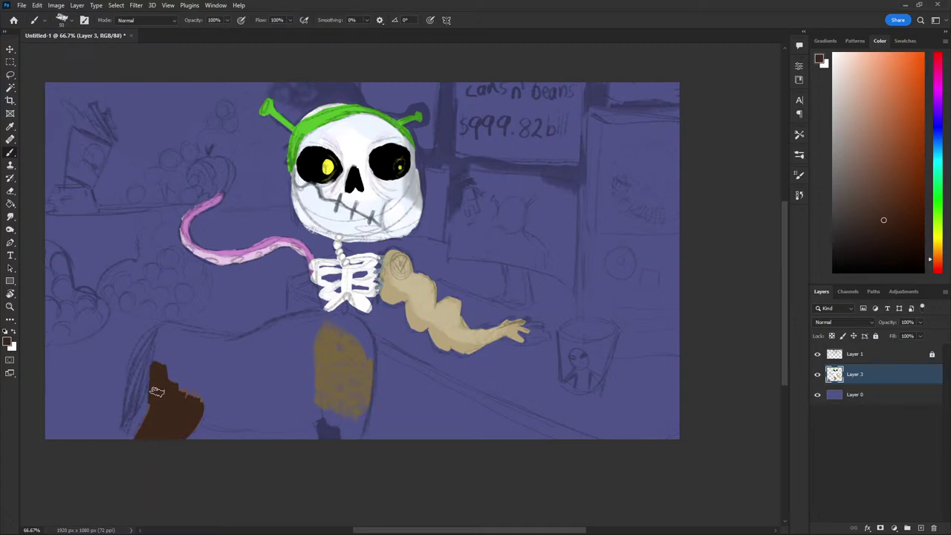
{"action": "left_click_drag", "start_coordinate": [159, 365], "coordinate": [159, 353]}
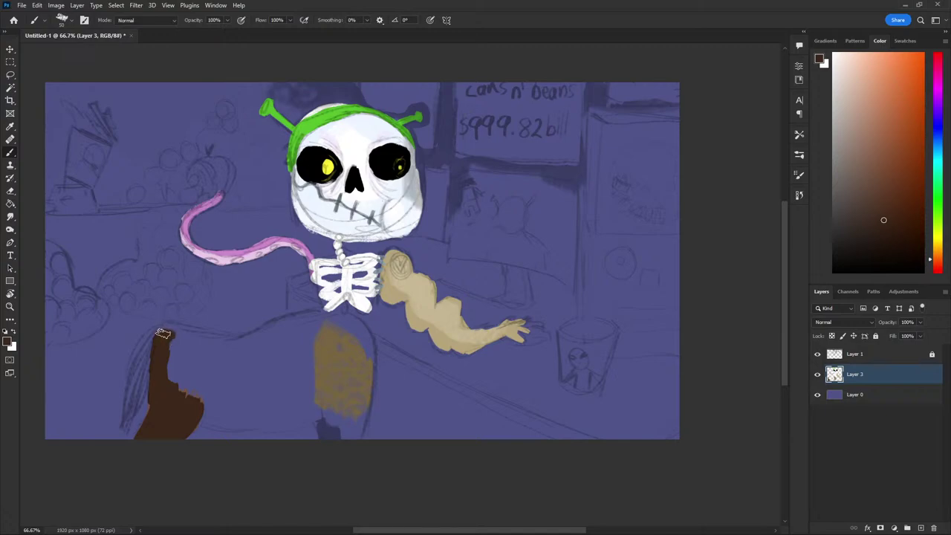
{"action": "mouse_move", "coordinate": [191, 340]}
{"action": "left_mouse_down"}
{"action": "mouse_move", "coordinate": [214, 346]}
{"action": "mouse_move", "coordinate": [190, 321]}
{"action": "mouse_move", "coordinate": [184, 343]}
{"action": "left_mouse_up"}
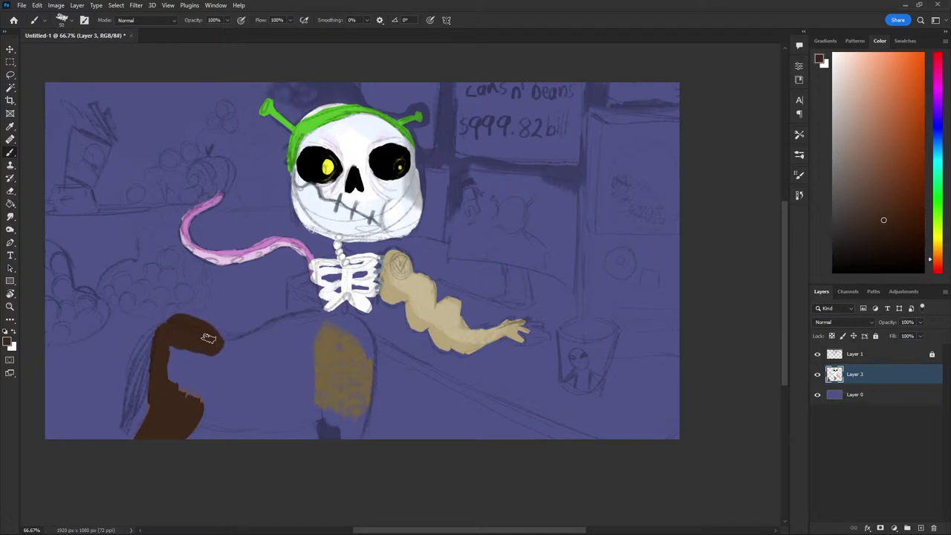
{"action": "key", "text": "ctrl+z"}
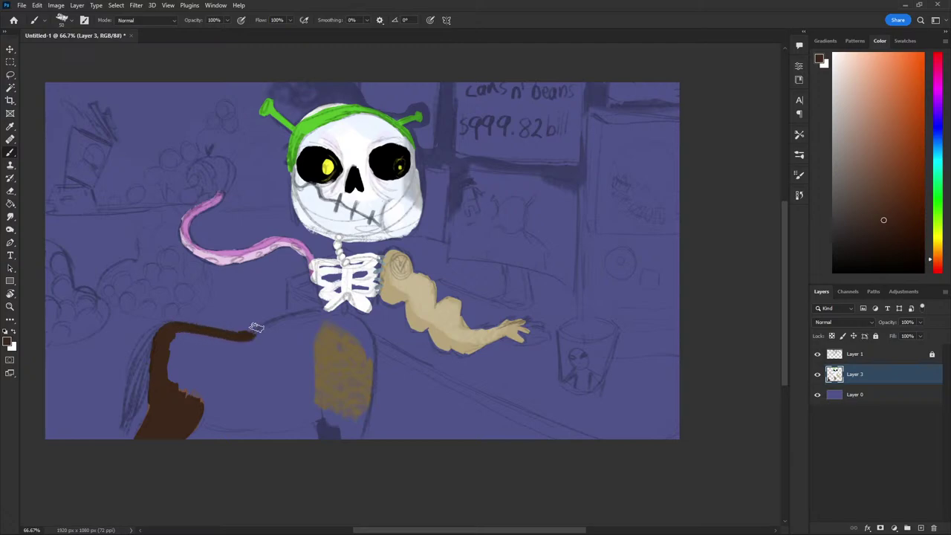
{"action": "key", "text": "ctrl+z"}
{"action": "mouse_move", "coordinate": [191, 321]}
{"action": "left_mouse_down"}
{"action": "mouse_move", "coordinate": [269, 329]}
{"action": "mouse_move", "coordinate": [331, 312]}
{"action": "mouse_move", "coordinate": [379, 330]}
{"action": "mouse_move", "coordinate": [357, 430]}
{"action": "left_mouse_up"}
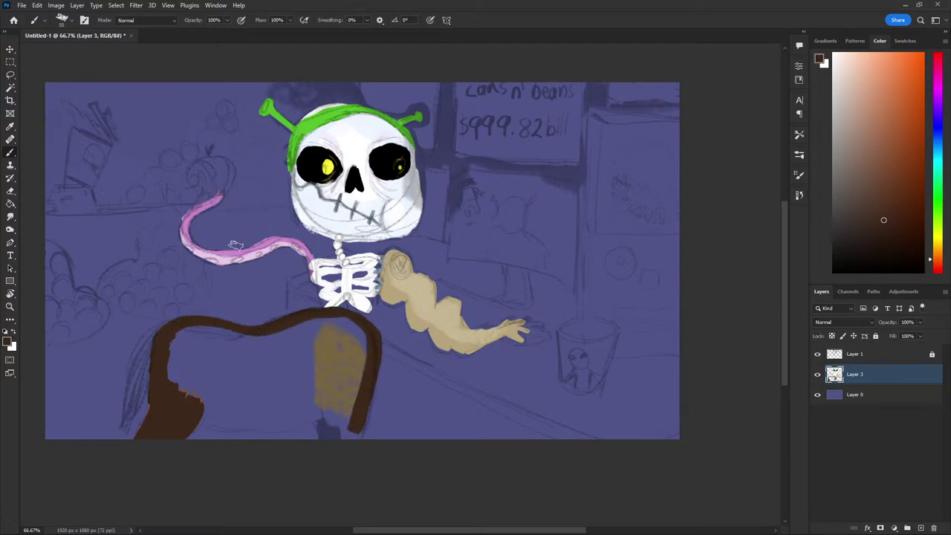
{"action": "key", "text": "ctrl+z"}
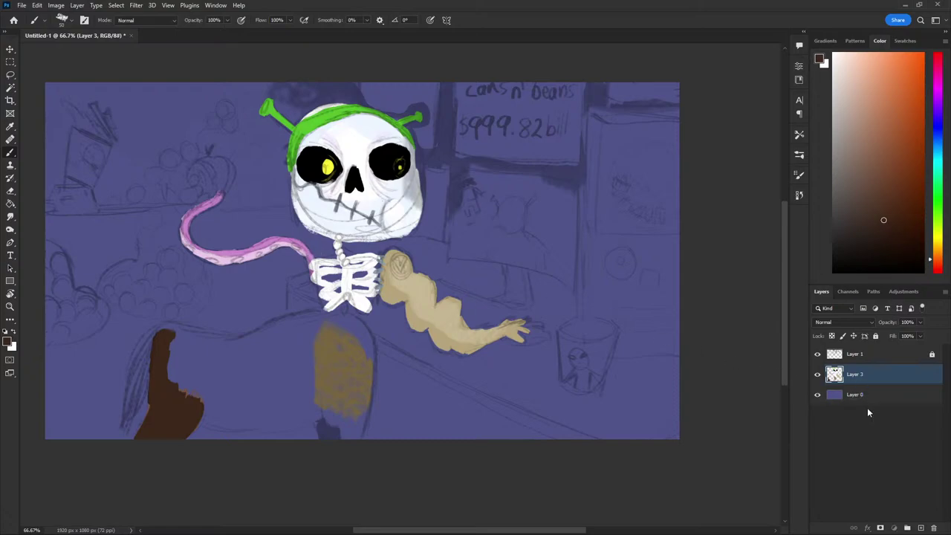
On a new layer below the skeleton, brush the brown horse back and front body
{"action": "left_click", "coordinate": [907, 527], "text": "ctrl"}
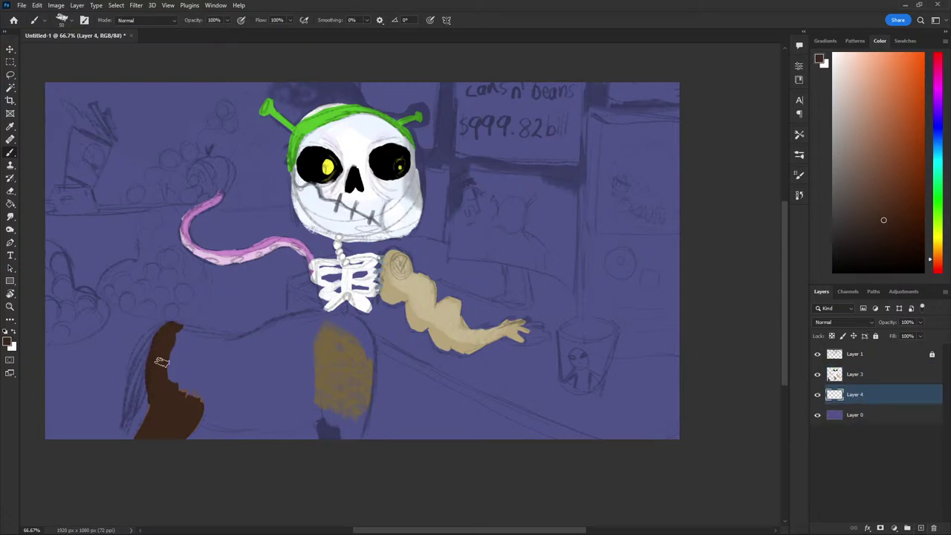
{"action": "mouse_move", "coordinate": [194, 323]}
{"action": "left_mouse_down"}
{"action": "mouse_move", "coordinate": [226, 332]}
{"action": "mouse_move", "coordinate": [314, 317]}
{"action": "left_mouse_up"}
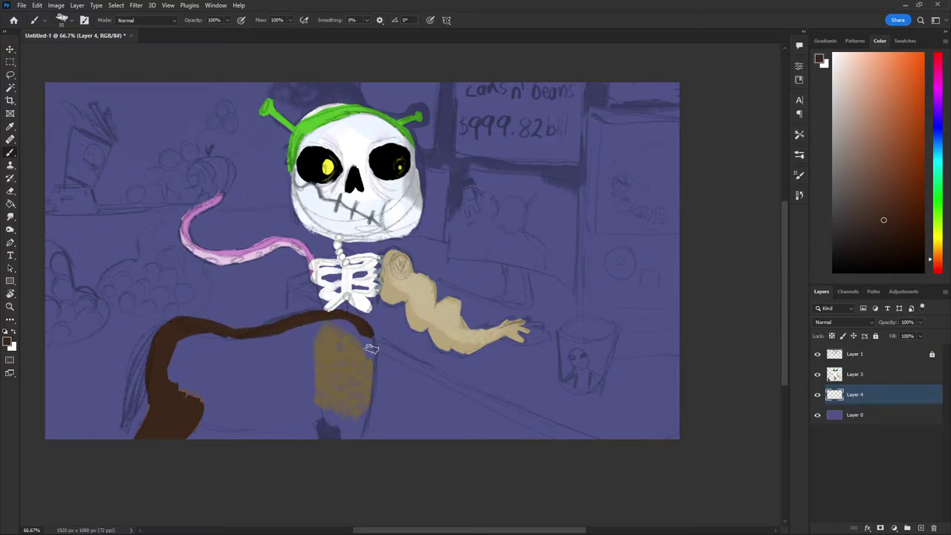
{"action": "left_click_drag", "start_coordinate": [370, 348], "coordinate": [351, 449]}
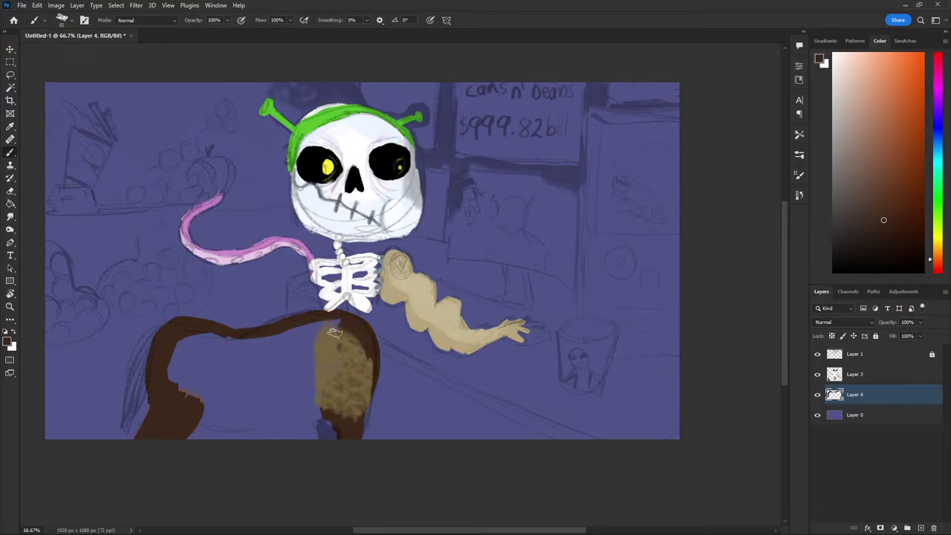
{"action": "left_click_drag", "start_coordinate": [328, 409], "coordinate": [327, 437]}
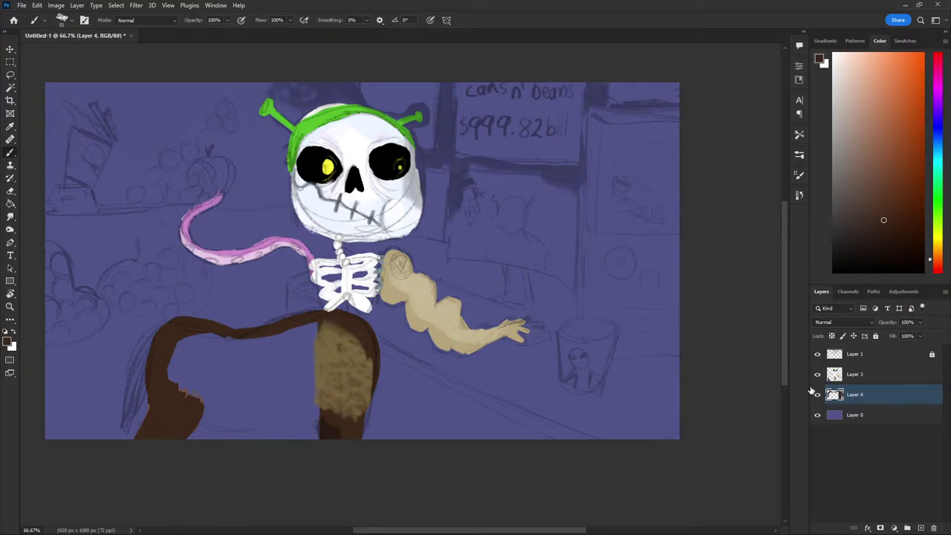
Erase the tan patch over the brown leg on Layer 3, discarding a leg-joining fill
{"action": "key", "text": "alt+bracketright"}
{"action": "key", "text": "e"}
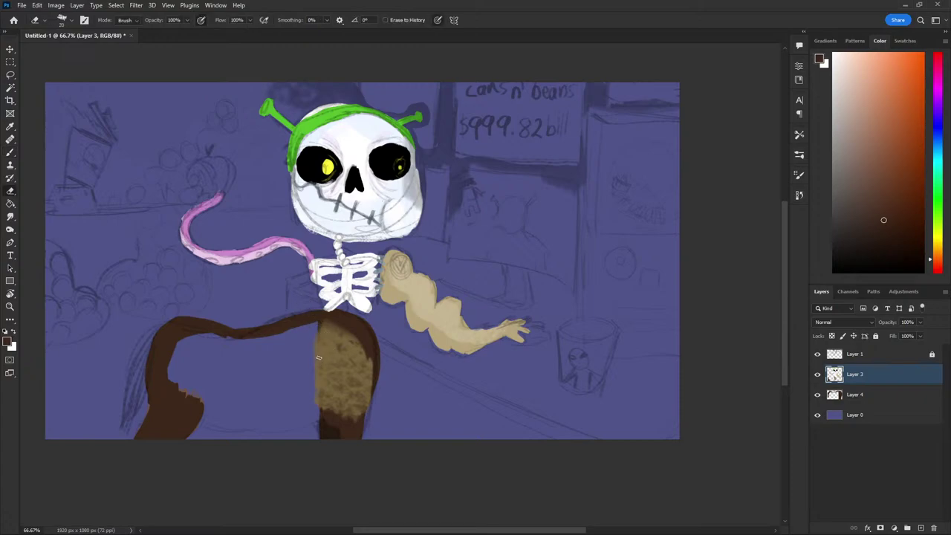
{"action": "mouse_move", "coordinate": [344, 420]}
{"action": "left_mouse_down"}
{"action": "mouse_move", "coordinate": [326, 336]}
{"action": "mouse_move", "coordinate": [345, 337]}
{"action": "left_mouse_up"}
{"action": "key", "text": "b"}
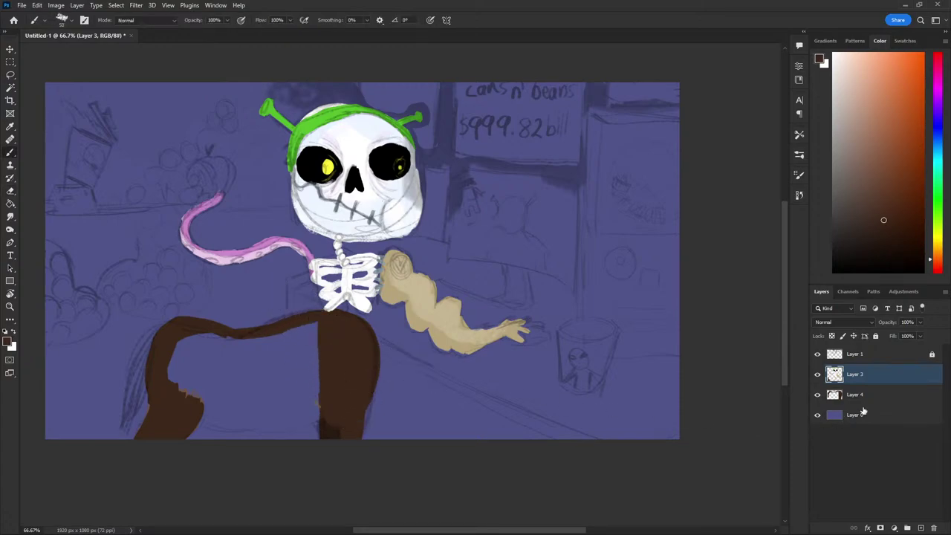
{"action": "key", "text": "alt+bracketleft"}
{"action": "mouse_move", "coordinate": [311, 394]}
{"action": "left_mouse_down"}
{"action": "mouse_move", "coordinate": [297, 403]}
{"action": "mouse_move", "coordinate": [318, 399]}
{"action": "mouse_move", "coordinate": [268, 424]}
{"action": "mouse_move", "coordinate": [181, 424]}
{"action": "mouse_move", "coordinate": [201, 389]}
{"action": "mouse_move", "coordinate": [187, 380]}
{"action": "mouse_move", "coordinate": [319, 420]}
{"action": "mouse_move", "coordinate": [210, 425]}
{"action": "mouse_move", "coordinate": [186, 387]}
{"action": "mouse_move", "coordinate": [190, 349]}
{"action": "mouse_move", "coordinate": [204, 364]}
{"action": "mouse_move", "coordinate": [226, 348]}
{"action": "mouse_move", "coordinate": [238, 356]}
{"action": "mouse_move", "coordinate": [297, 335]}
{"action": "mouse_move", "coordinate": [316, 338]}
{"action": "mouse_move", "coordinate": [318, 388]}
{"action": "mouse_move", "coordinate": [272, 396]}
{"action": "mouse_move", "coordinate": [286, 349]}
{"action": "mouse_move", "coordinate": [252, 414]}
{"action": "mouse_move", "coordinate": [217, 387]}
{"action": "mouse_move", "coordinate": [220, 416]}
{"action": "left_mouse_up"}
{"action": "key", "text": "ctrl+z"}
{"action": "key", "text": "ctrl+z"}
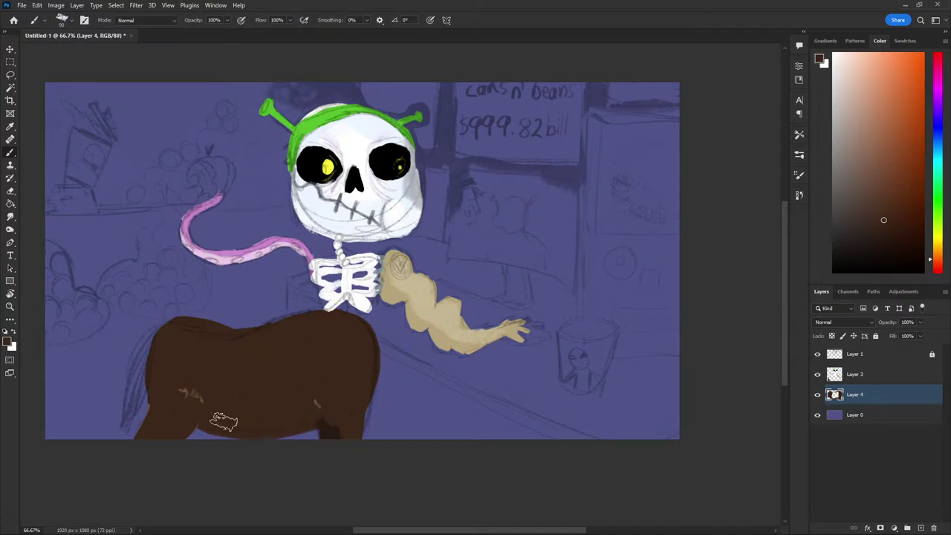
Erase leftover light marks on the skeleton layer and touch up the lower-left leg edge
{"action": "key", "text": "i"}
{"action": "key", "text": "b"}
{"action": "key", "text": "alt+bracketright"}
{"action": "key", "text": "e"}
{"action": "left_click_drag", "start_coordinate": [178, 390], "coordinate": [318, 397]}
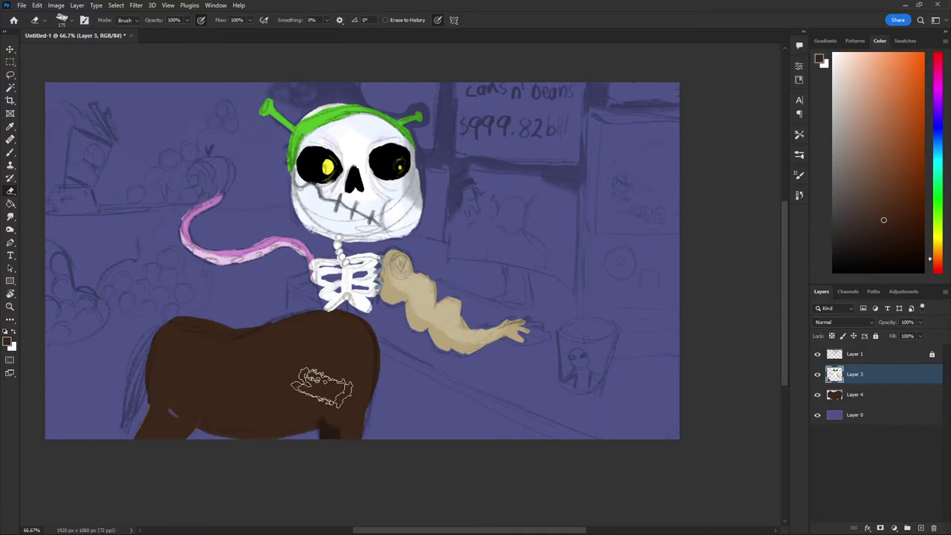
{"action": "left_click_drag", "start_coordinate": [175, 413], "coordinate": [138, 427]}
{"action": "key", "text": "b"}
{"action": "key", "text": "alt+bracketleft"}
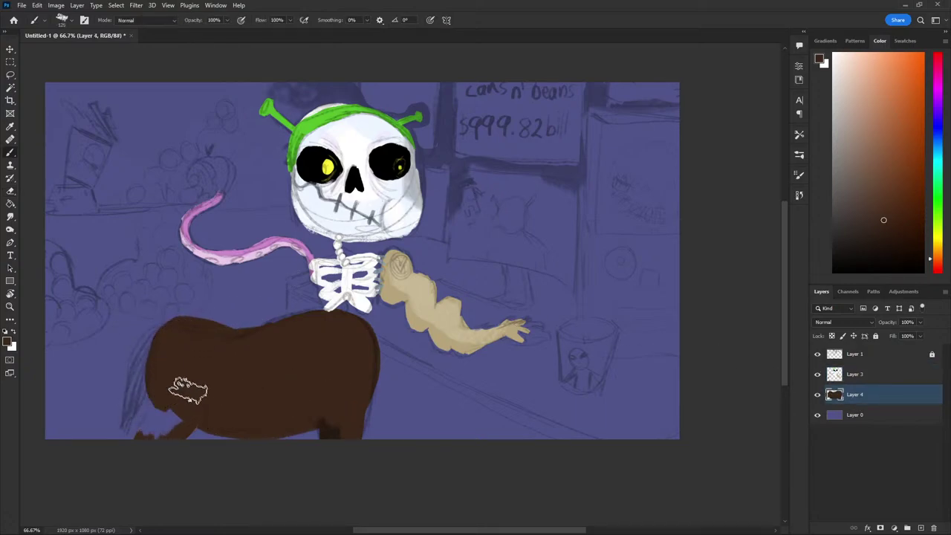
{"action": "mouse_move", "coordinate": [170, 416]}
{"action": "left_mouse_down"}
{"action": "mouse_move", "coordinate": [156, 425]}
{"action": "mouse_move", "coordinate": [162, 393]}
{"action": "left_mouse_up"}
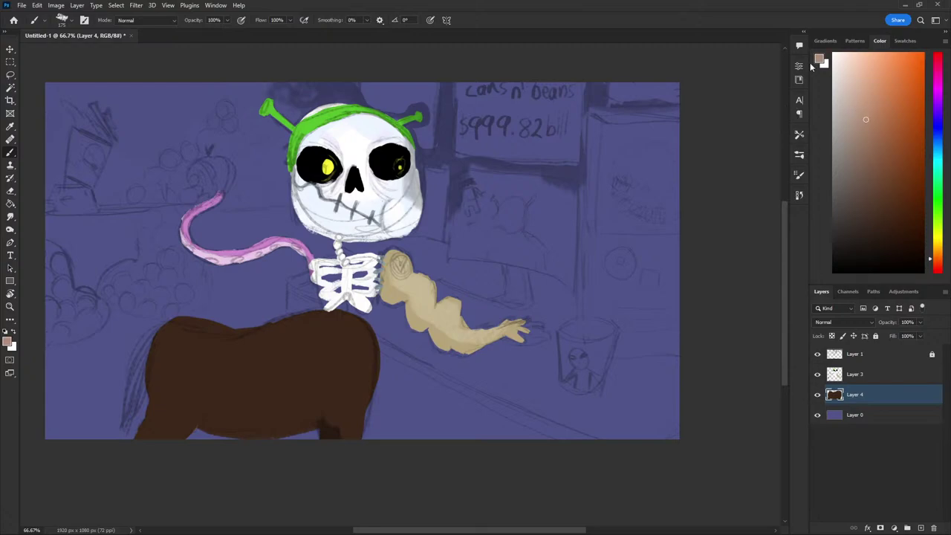
Softly shade the upper horse body with darker browns, lowering brush opacity to 20%
{"action": "left_click", "coordinate": [881, 216]}
{"action": "left_click", "coordinate": [297, 361], "text": "alt"}
{"action": "mouse_move", "coordinate": [306, 318]}
{"action": "left_mouse_down"}
{"action": "mouse_move", "coordinate": [323, 368]}
{"action": "mouse_move", "coordinate": [334, 338]}
{"action": "mouse_move", "coordinate": [357, 343]}
{"action": "mouse_move", "coordinate": [323, 386]}
{"action": "left_mouse_up"}
{"action": "key", "text": "ctrl+z"}
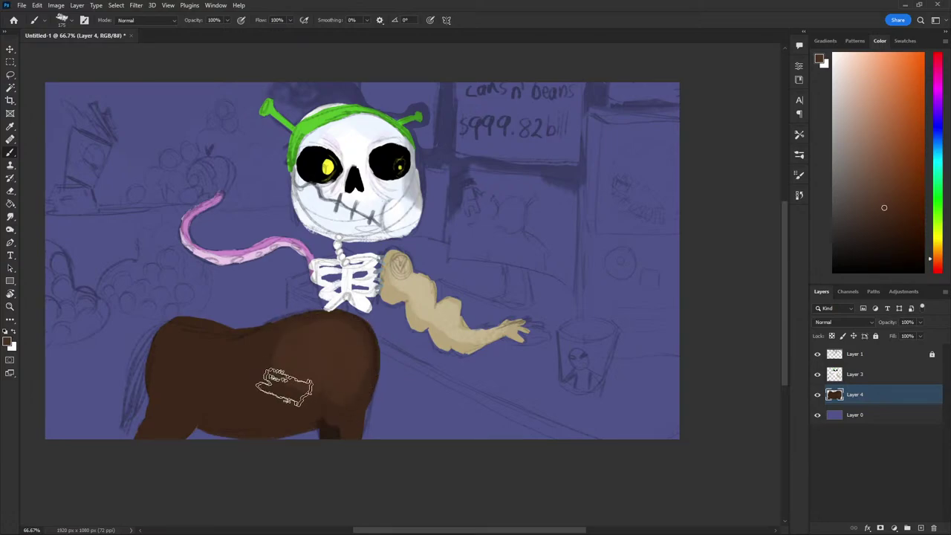
{"action": "mouse_move", "coordinate": [275, 368]}
{"action": "left_mouse_down"}
{"action": "mouse_move", "coordinate": [272, 339]}
{"action": "mouse_move", "coordinate": [245, 356]}
{"action": "mouse_move", "coordinate": [204, 349]}
{"action": "left_mouse_up"}
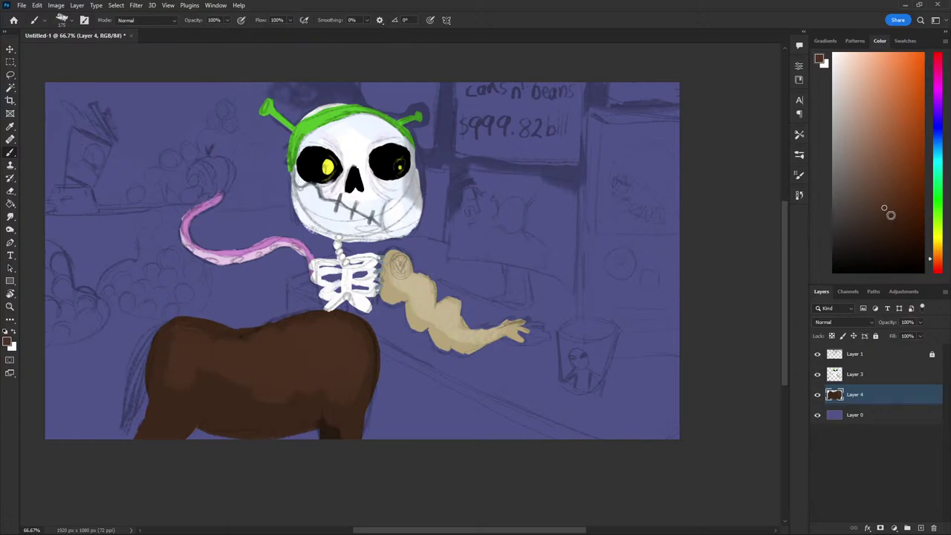
{"action": "left_click", "coordinate": [880, 224]}
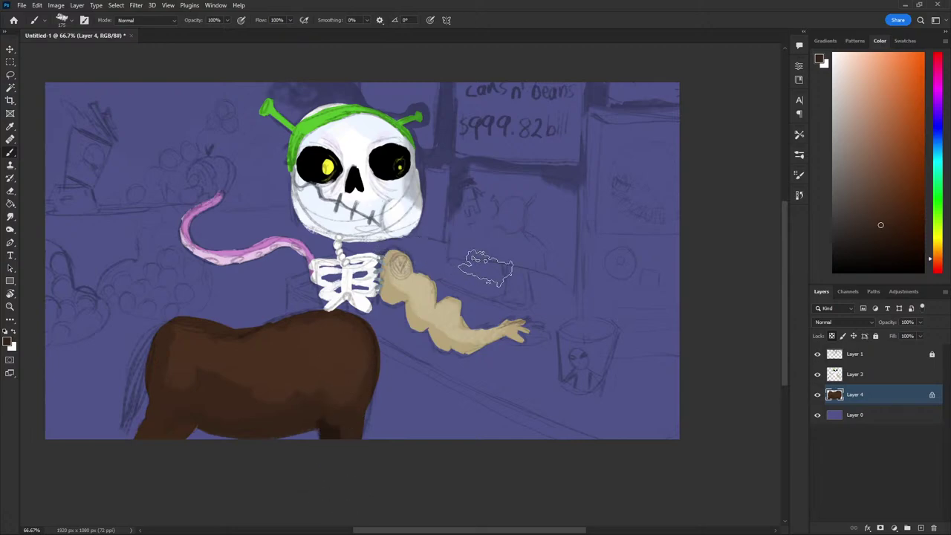
{"action": "left_click", "coordinate": [879, 246]}
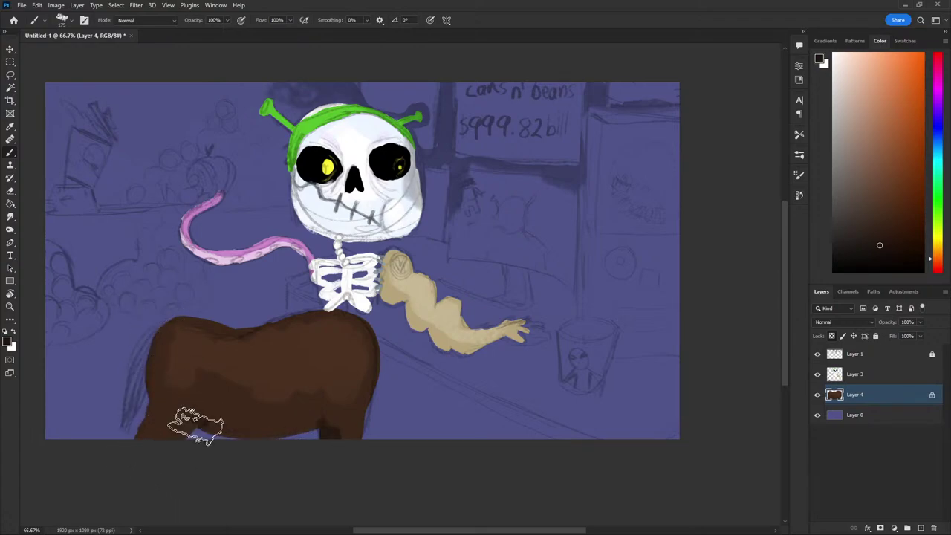
{"action": "key", "text": "2"}
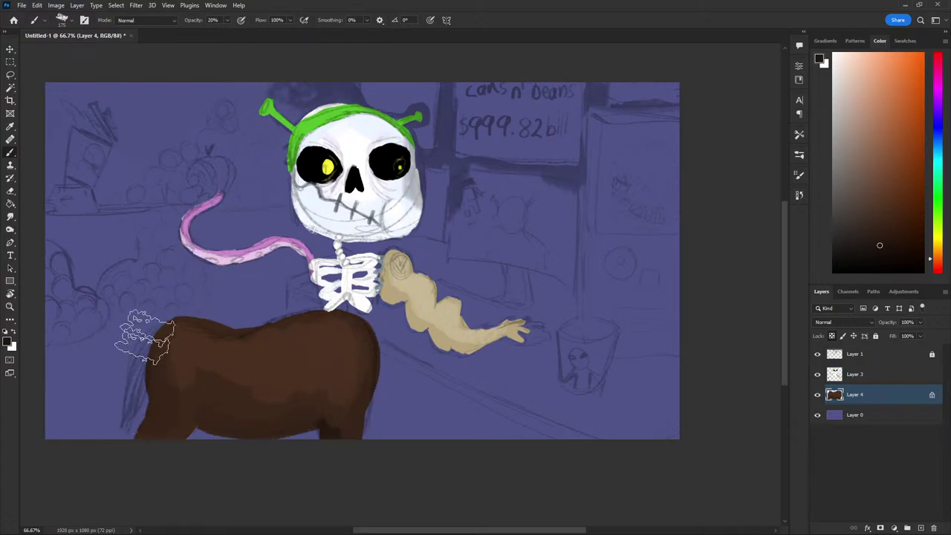
Smudge-blend the shading across the brown body and its left side with an enlarged brush
{"action": "key", "text": "p"}
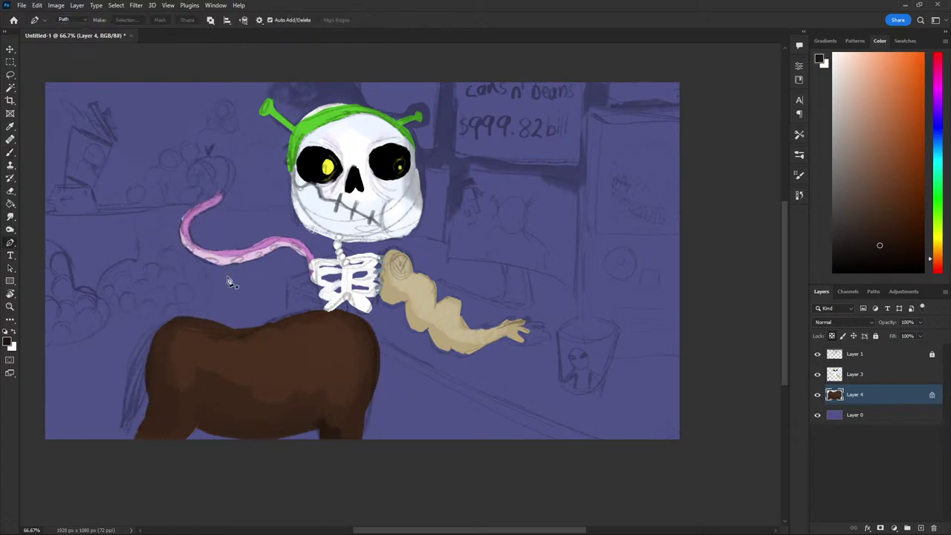
{"action": "key", "text": "b"}
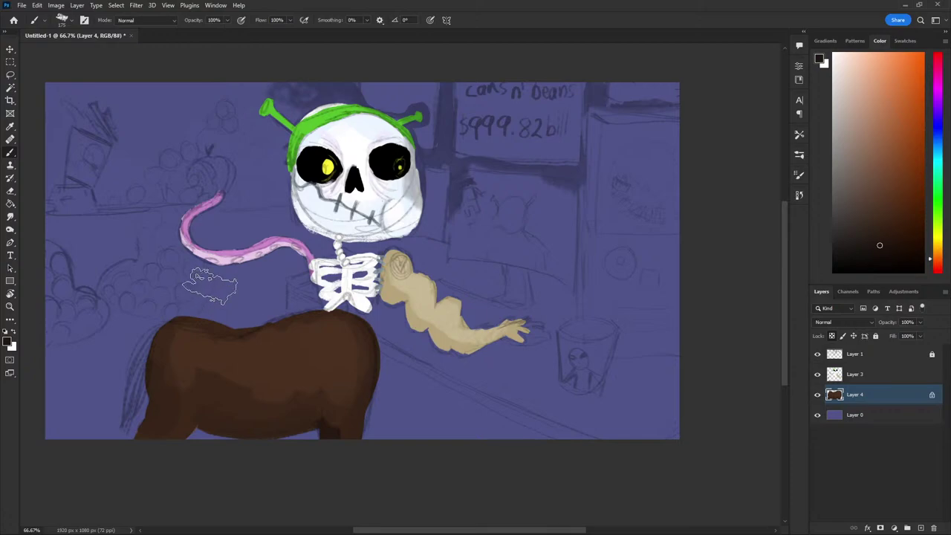
{"action": "scroll", "coordinate": [318, 297], "scroll_direction": "down", "scroll_amount": 1}
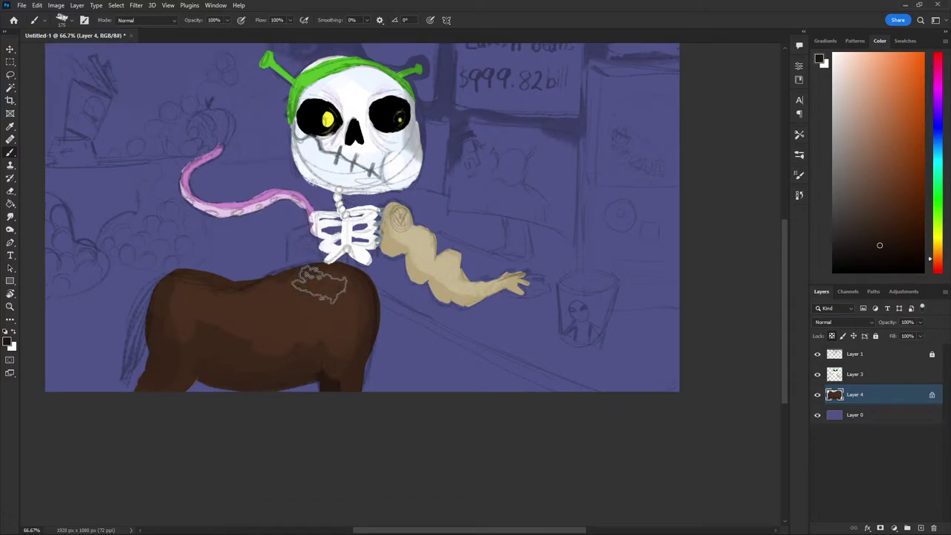
{"action": "scroll", "coordinate": [318, 314], "scroll_direction": "up", "scroll_amount": 1}
{"action": "scroll", "coordinate": [318, 316], "scroll_direction": "down", "scroll_amount": 1}
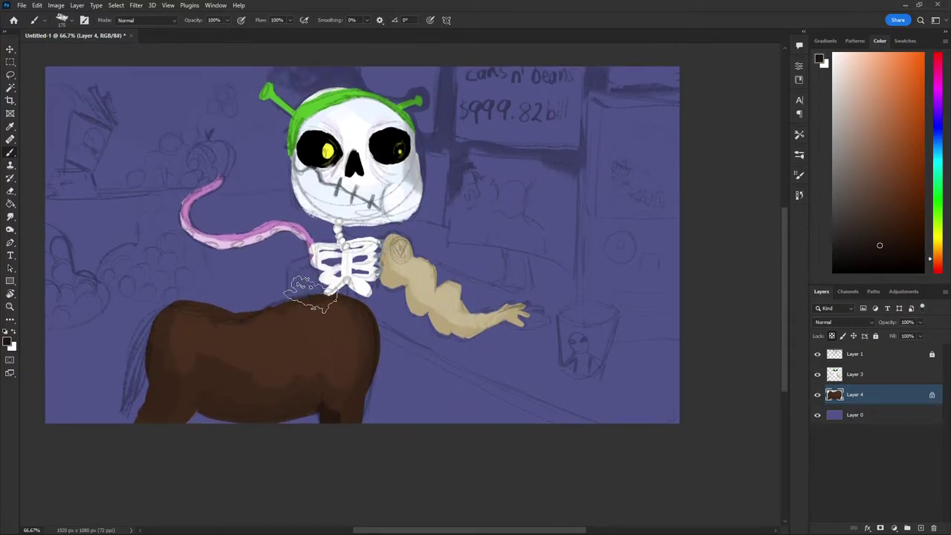
{"action": "left_click", "coordinate": [10, 216]}
{"action": "key", "text": "bracketright"}
{"action": "key", "text": "bracketright"}
{"action": "key", "text": "bracketright"}
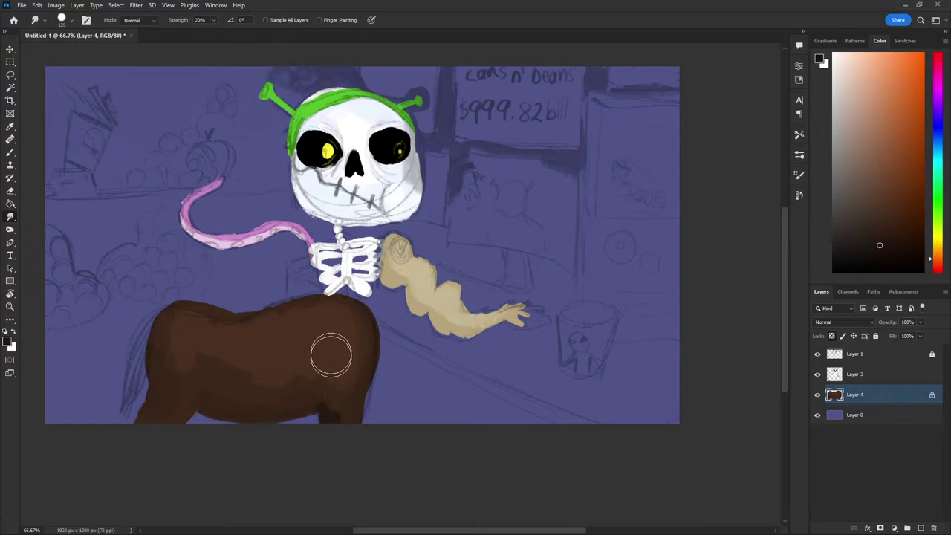
{"action": "mouse_move", "coordinate": [287, 378]}
{"action": "left_mouse_down"}
{"action": "mouse_move", "coordinate": [213, 357]}
{"action": "mouse_move", "coordinate": [310, 376]}
{"action": "mouse_move", "coordinate": [345, 358]}
{"action": "left_mouse_up"}
{"action": "mouse_move", "coordinate": [205, 339]}
{"action": "left_mouse_down"}
{"action": "mouse_move", "coordinate": [206, 361]}
{"action": "mouse_move", "coordinate": [182, 366]}
{"action": "mouse_move", "coordinate": [171, 346]}
{"action": "mouse_move", "coordinate": [178, 314]}
{"action": "mouse_move", "coordinate": [176, 335]}
{"action": "mouse_move", "coordinate": [187, 331]}
{"action": "mouse_move", "coordinate": [174, 334]}
{"action": "mouse_move", "coordinate": [169, 301]}
{"action": "left_mouse_up"}
Try a black outline stroke down the horse's left edge, then undo it completely
{"action": "key", "text": "i"}
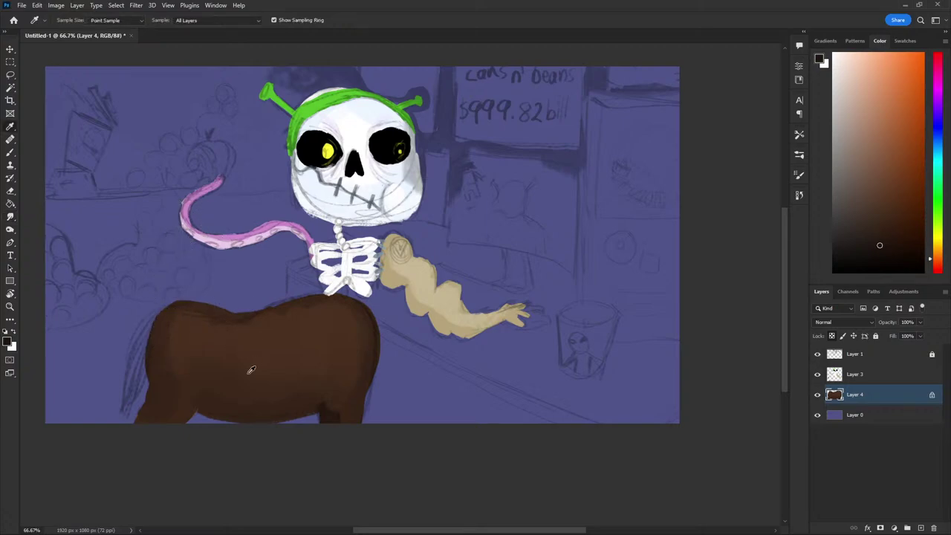
{"action": "key", "text": "b"}
{"action": "left_click", "coordinate": [870, 231]}
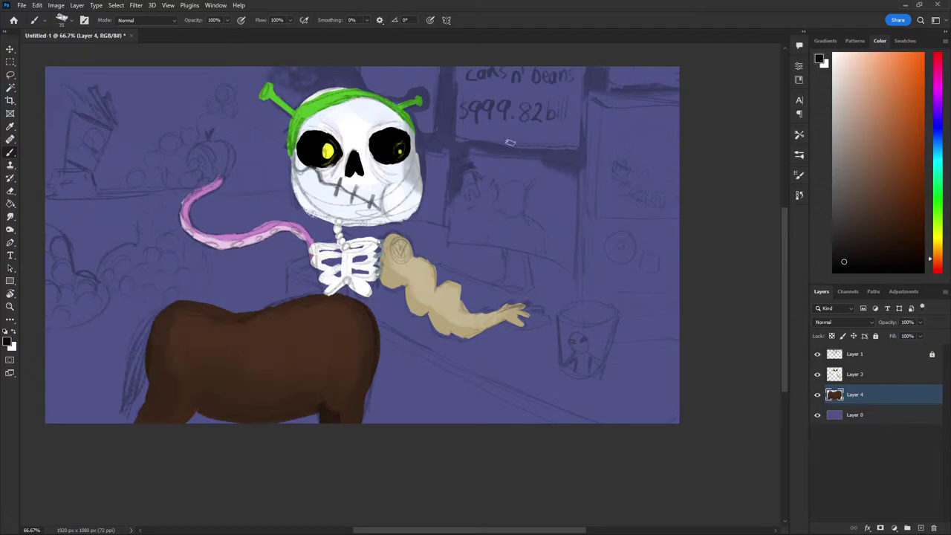
{"action": "left_click_drag", "start_coordinate": [151, 318], "coordinate": [123, 422]}
{"action": "key", "text": "ctrl+z"}
{"action": "key", "text": "ctrl+shift+z"}
{"action": "key", "text": "ctrl+z"}
{"action": "left_click_drag", "start_coordinate": [129, 366], "coordinate": [119, 422]}
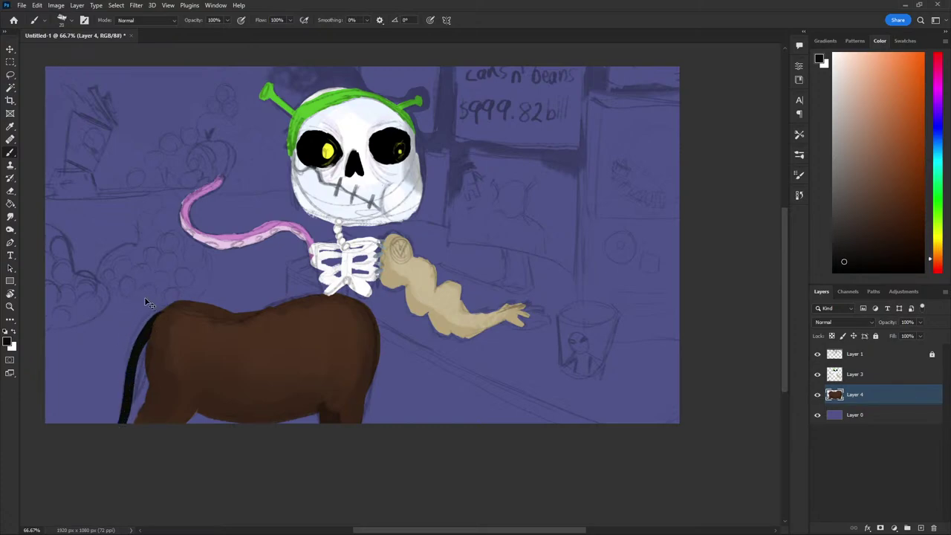
{"action": "key", "text": "ctrl+z"}
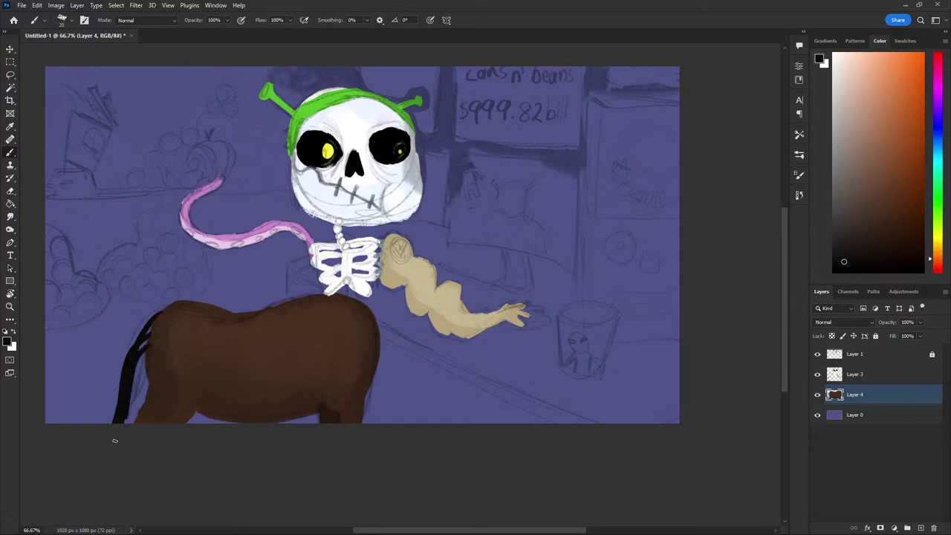
{"action": "key", "text": "ctrl+z"}
{"action": "key", "text": "ctrl+z"}
{"action": "key", "text": "ctrl+z"}
Add a new layer above Layer 0 and paint a black tail behind the horse's rear
{"action": "left_click", "coordinate": [848, 414]}
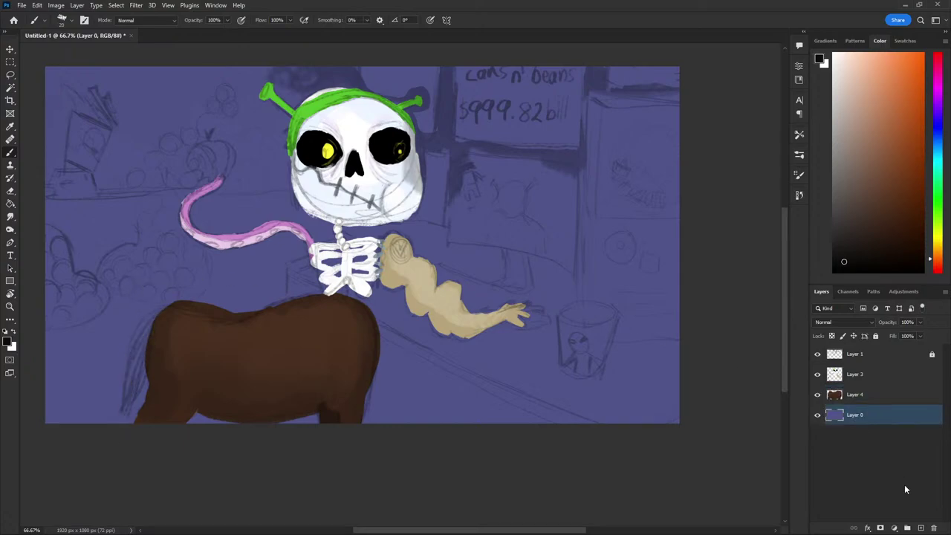
{"action": "left_click", "coordinate": [920, 527]}
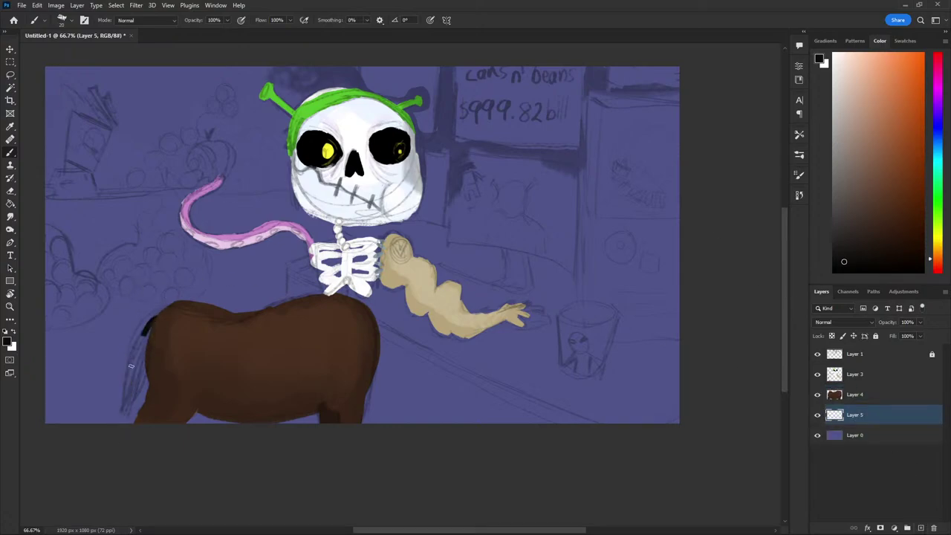
{"action": "left_click_drag", "start_coordinate": [149, 317], "coordinate": [117, 422]}
{"action": "key", "text": "ctrl+z"}
{"action": "left_click_drag", "start_coordinate": [152, 315], "coordinate": [118, 422]}
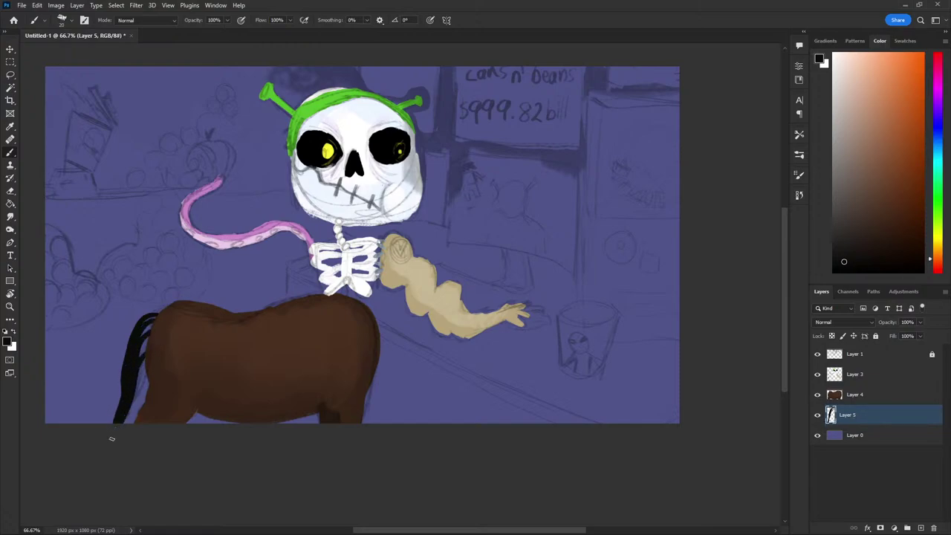
{"action": "left_click_drag", "start_coordinate": [123, 380], "coordinate": [104, 423]}
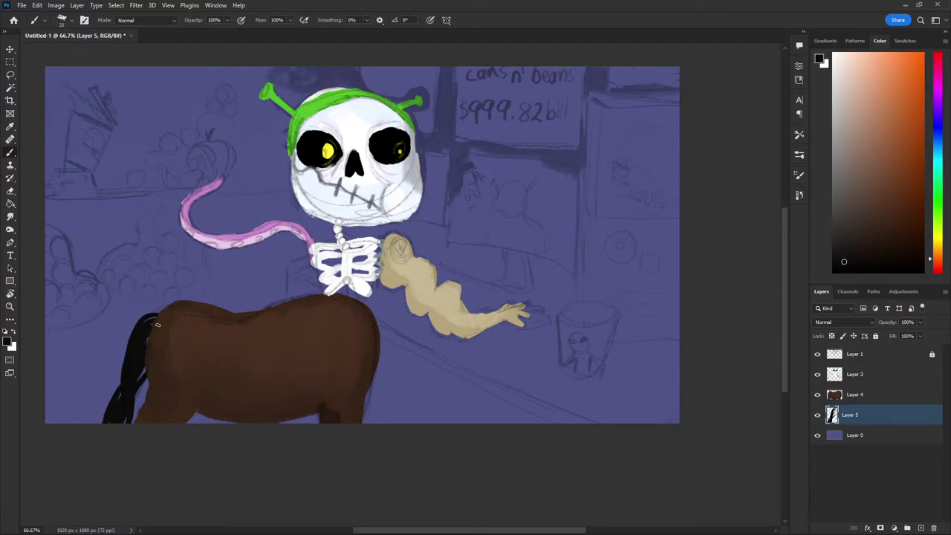
Check the whole painting, then thicken and darken the black tail down to the bottom
{"action": "key", "text": "ctrl+plus"}
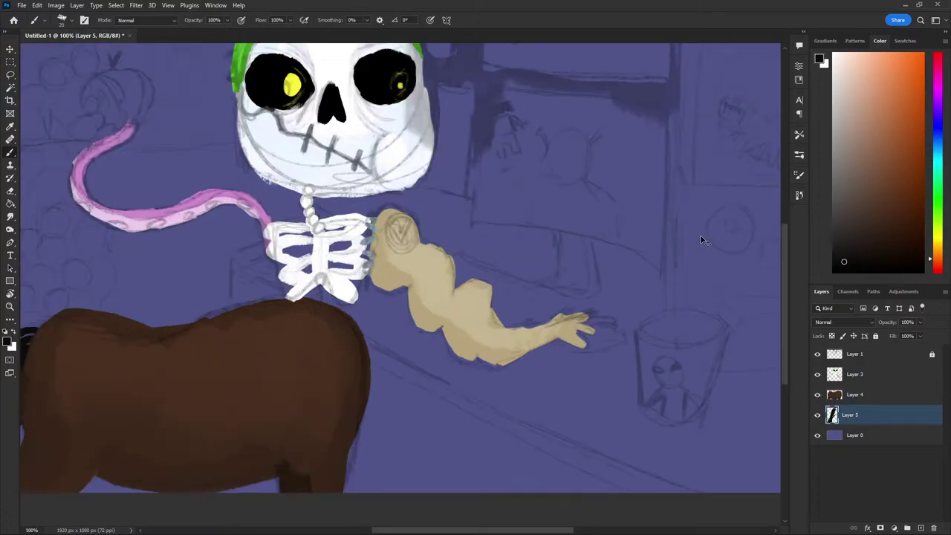
{"action": "mouse_move", "coordinate": [702, 242]}
{"action": "left_mouse_down"}
{"action": "mouse_move", "coordinate": [465, 183]}
{"action": "mouse_move", "coordinate": [424, 221]}
{"action": "mouse_move", "coordinate": [446, 331]}
{"action": "mouse_move", "coordinate": [459, 193]}
{"action": "mouse_move", "coordinate": [449, 201]}
{"action": "left_mouse_up"}
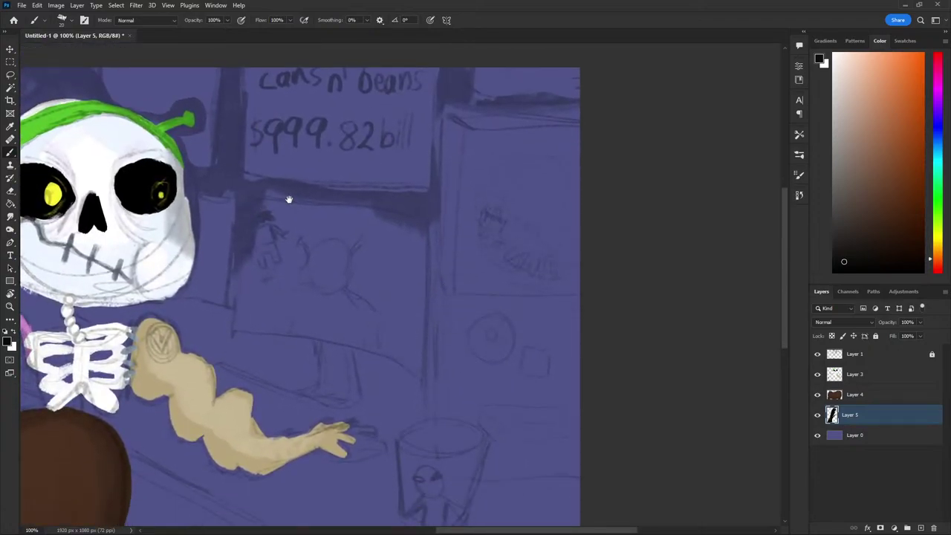
{"action": "left_click_drag", "start_coordinate": [289, 199], "coordinate": [393, 152]}
{"action": "key", "text": "ctrl+minus"}
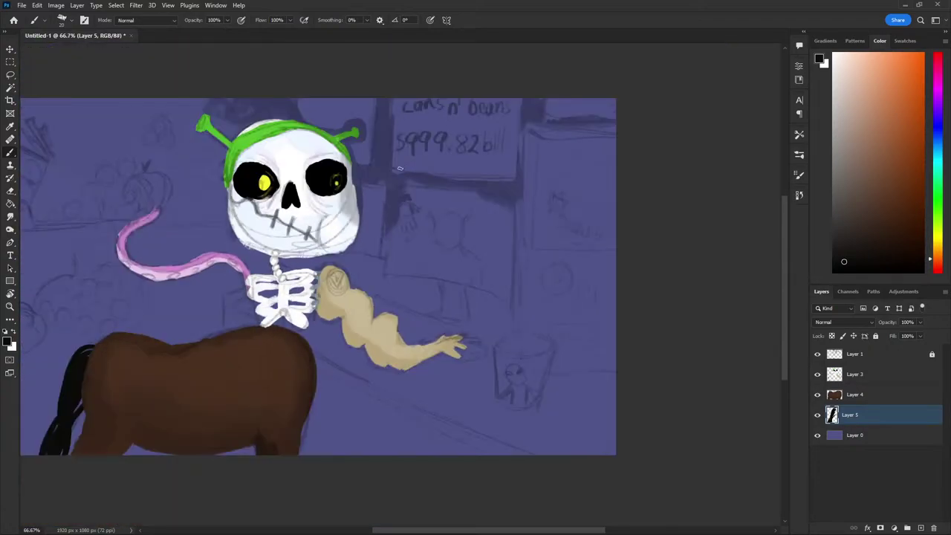
{"action": "left_click_drag", "start_coordinate": [292, 161], "coordinate": [360, 199]}
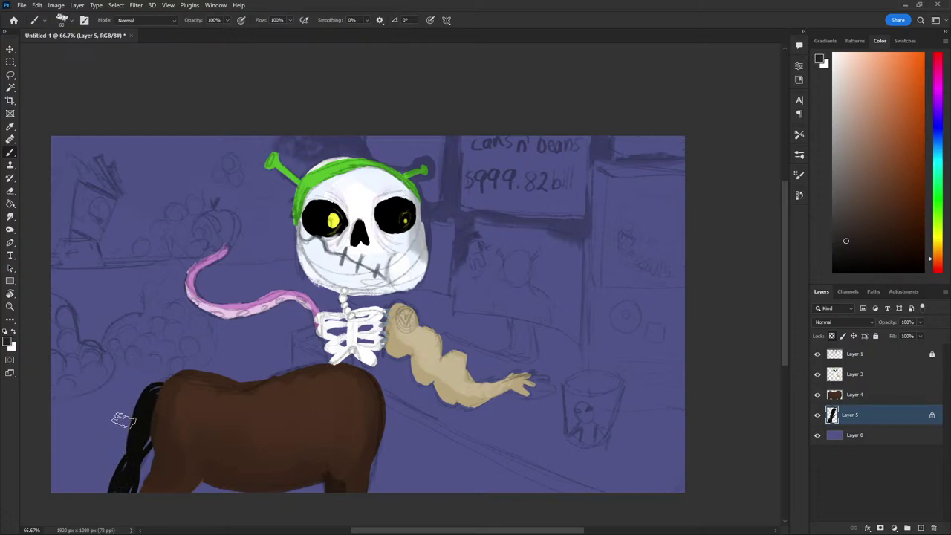
{"action": "left_click_drag", "start_coordinate": [139, 377], "coordinate": [117, 410]}
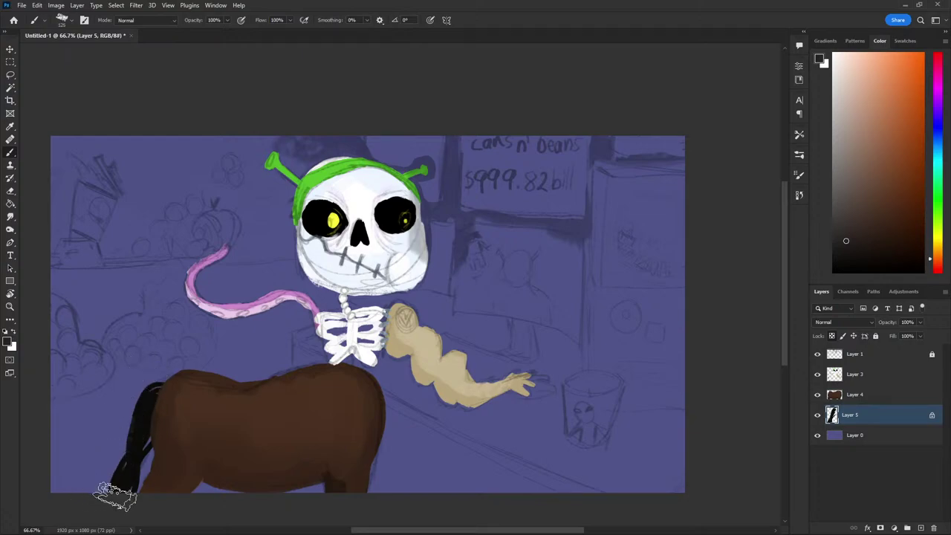
{"action": "left_click_drag", "start_coordinate": [115, 496], "coordinate": [168, 465]}
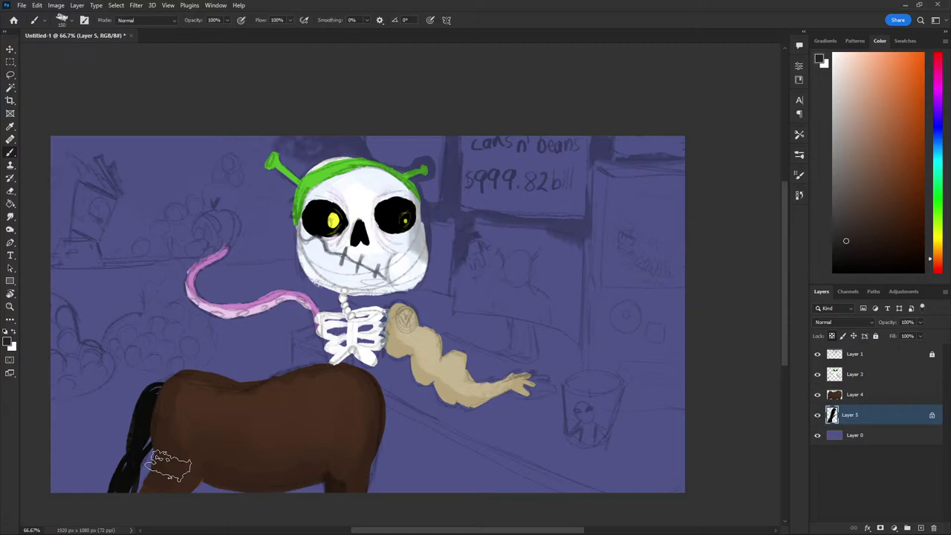
{"action": "key", "text": "bracketleft"}
{"action": "key", "text": "bracketleft"}
Check the sketch, then merge Layers 3, 4 and 5 into a single Layer 3
{"action": "left_click", "coordinate": [817, 354]}
{"action": "left_click", "coordinate": [864, 377]}
{"action": "left_click", "coordinate": [870, 413]}
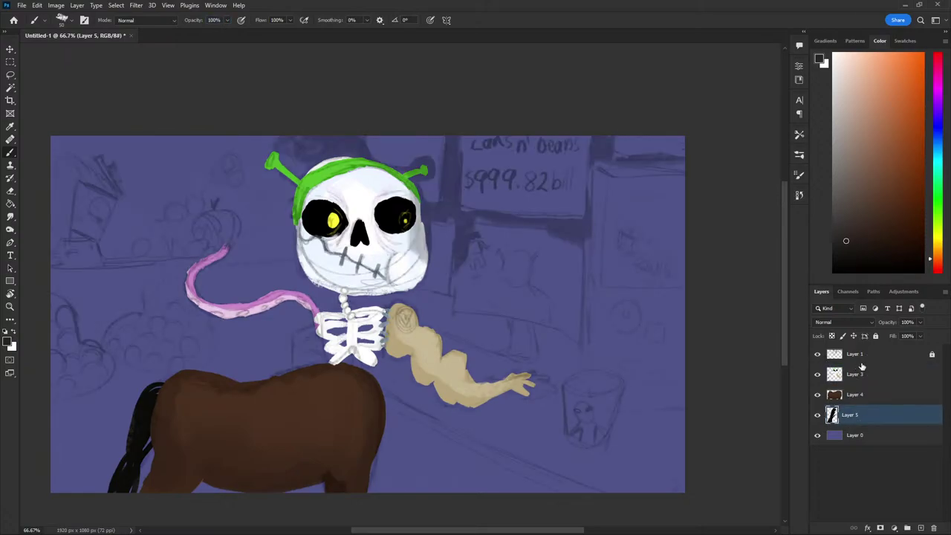
{"action": "right_click", "coordinate": [853, 381]}
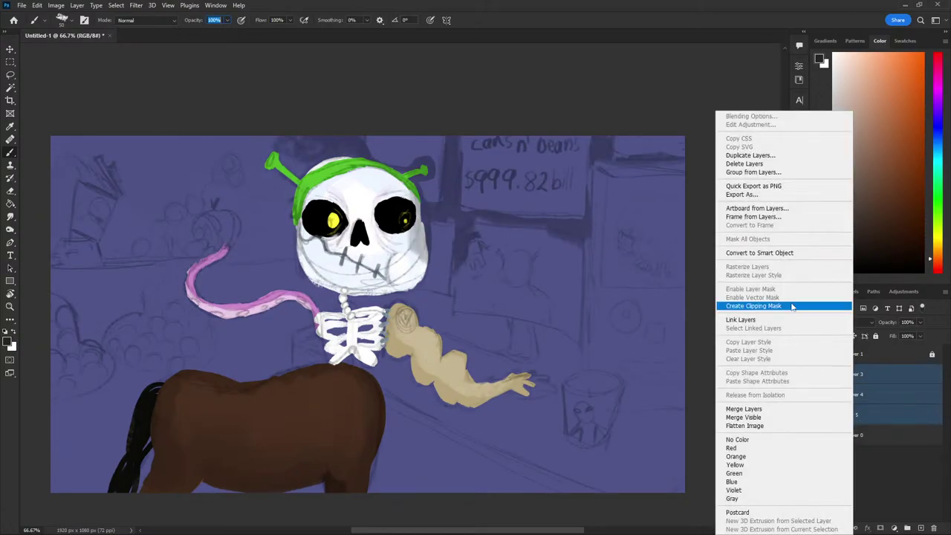
{"action": "left_click", "coordinate": [788, 407]}
Toggle the store sketch to check it and pick a light beige-brown paint colour
{"action": "left_click", "coordinate": [817, 355]}
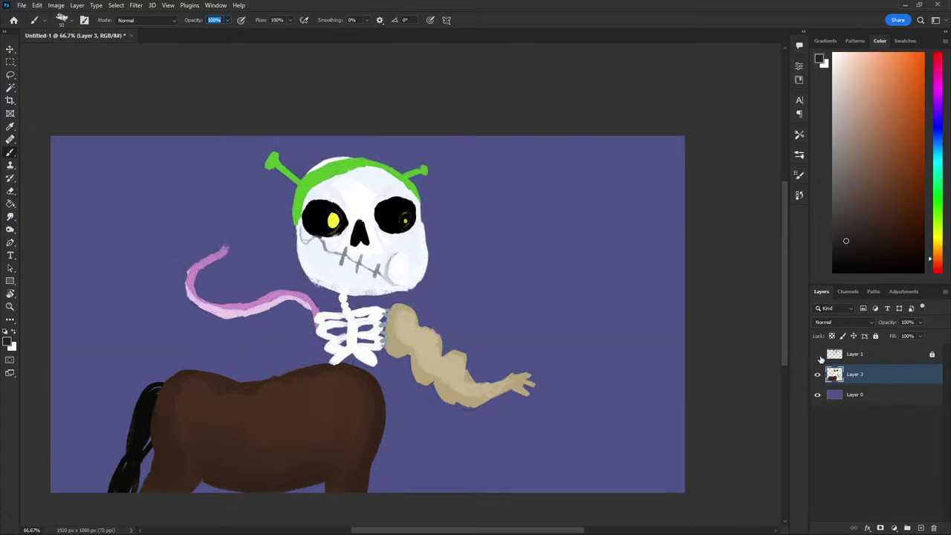
{"action": "left_click", "coordinate": [818, 354]}
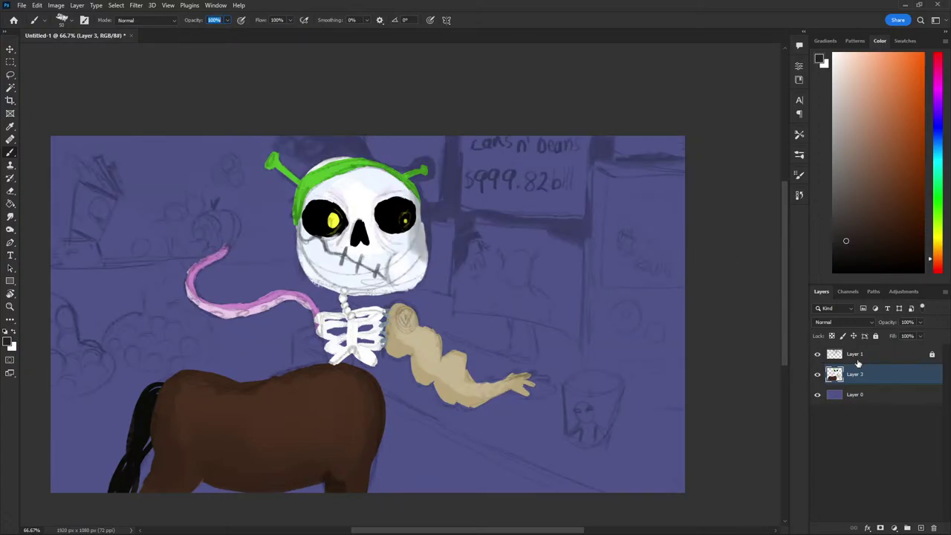
{"action": "left_click_drag", "start_coordinate": [877, 139], "coordinate": [860, 117]}
{"action": "left_click_drag", "start_coordinate": [937, 153], "coordinate": [938, 256]}
Set a light beige with a 40 px brush, drawing and undoing a loop at the tentacle tip
{"action": "left_click", "coordinate": [860, 98]}
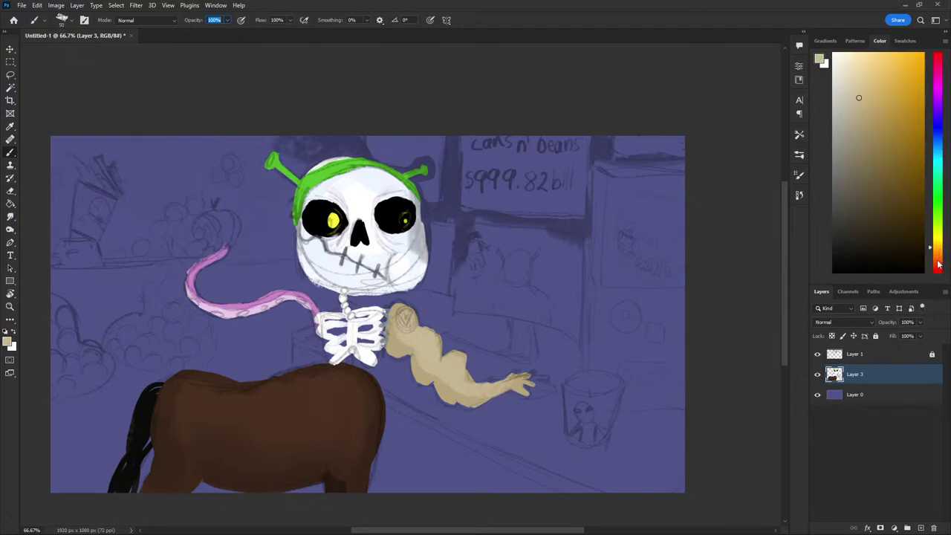
{"action": "left_click_drag", "start_coordinate": [860, 97], "coordinate": [858, 85]}
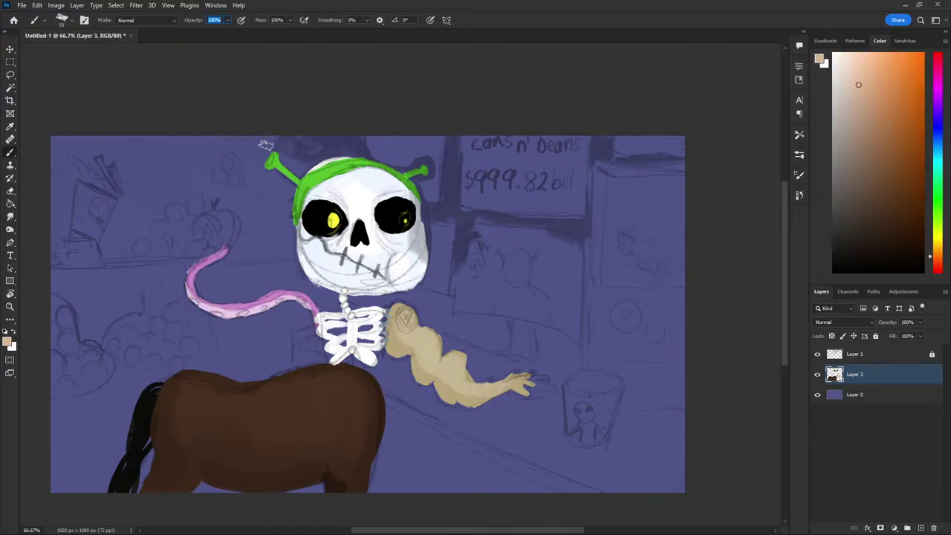
{"action": "key", "text": "bracketleft"}
{"action": "key", "text": "bracketleft"}
{"action": "key", "text": "bracketleft"}
{"action": "mouse_move", "coordinate": [236, 239]}
{"action": "left_mouse_down"}
{"action": "mouse_move", "coordinate": [209, 212]}
{"action": "mouse_move", "coordinate": [193, 244]}
{"action": "mouse_move", "coordinate": [239, 222]}
{"action": "mouse_move", "coordinate": [208, 211]}
{"action": "mouse_move", "coordinate": [192, 238]}
{"action": "mouse_move", "coordinate": [217, 208]}
{"action": "mouse_move", "coordinate": [191, 233]}
{"action": "left_mouse_up"}
{"action": "key", "text": "ctrl+z"}
{"action": "key", "text": "ctrl+z"}
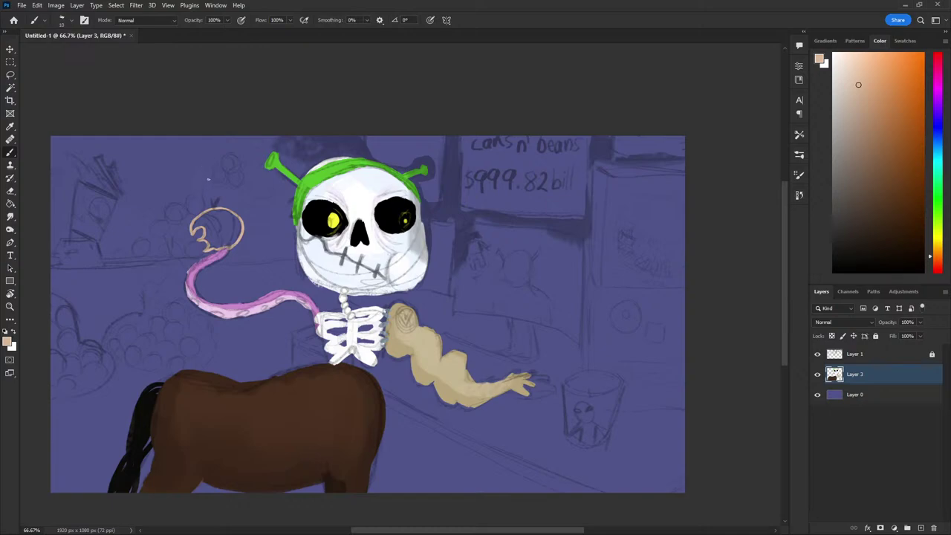
Fill a bulb at the tentacle tip with a slightly darker beige
{"action": "left_click", "coordinate": [863, 113]}
{"action": "mouse_move", "coordinate": [234, 225]}
{"action": "left_mouse_down"}
{"action": "mouse_move", "coordinate": [228, 240]}
{"action": "mouse_move", "coordinate": [231, 217]}
{"action": "mouse_move", "coordinate": [192, 228]}
{"action": "mouse_move", "coordinate": [220, 242]}
{"action": "left_mouse_up"}
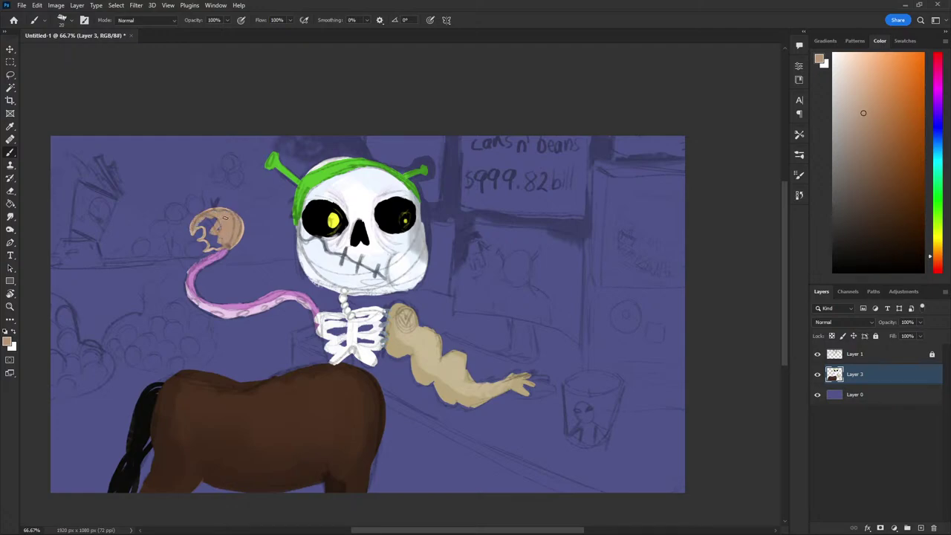
{"action": "key", "text": "super"}
{"action": "key", "text": "super"}
{"action": "key", "text": "l"}
Toggle the layer's transparency lock and paint tan over the bulb's dark interior
{"action": "left_click", "coordinate": [831, 336]}
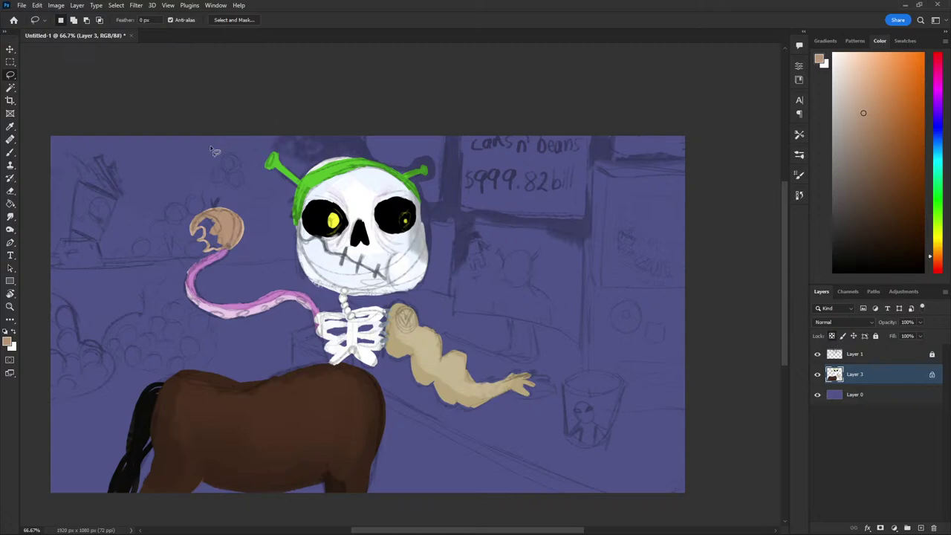
{"action": "key", "text": "b"}
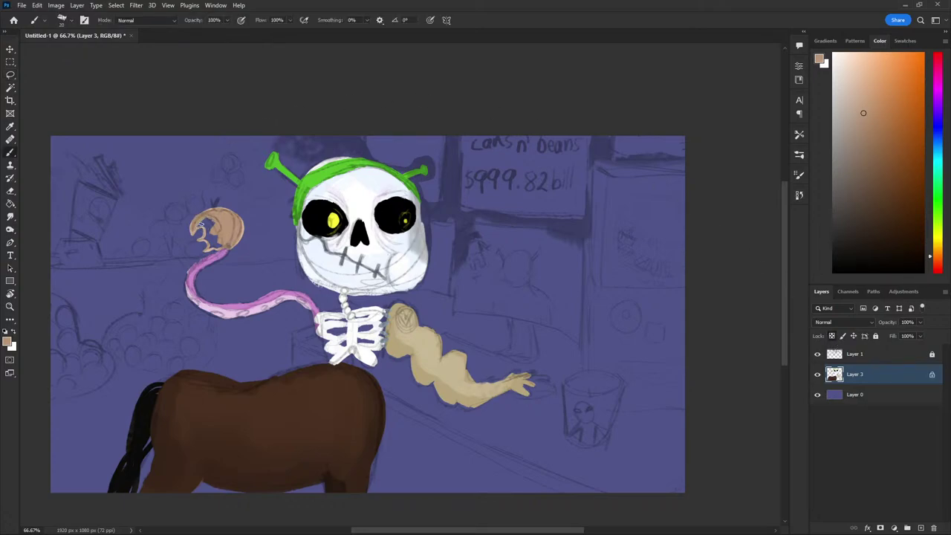
{"action": "left_click", "coordinate": [831, 336]}
{"action": "left_click_drag", "start_coordinate": [207, 216], "coordinate": [214, 241]}
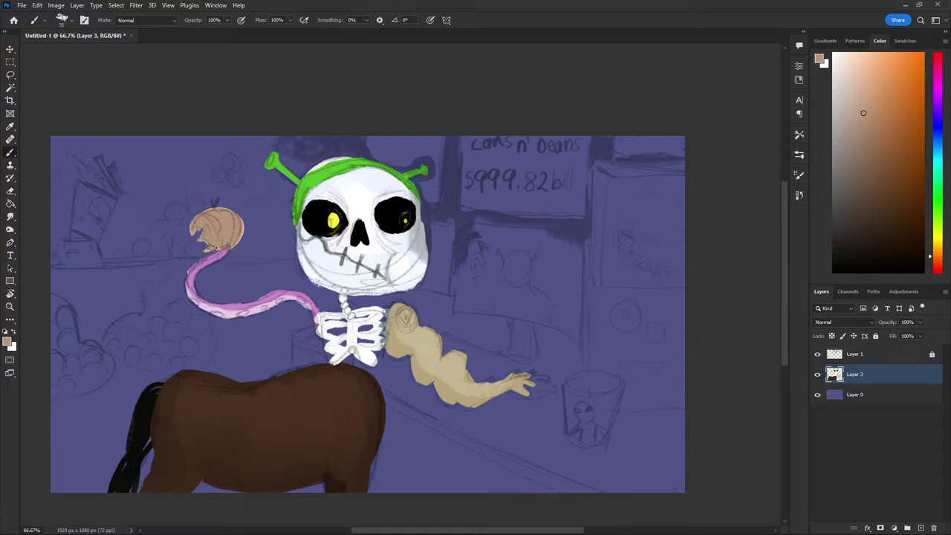
{"action": "key", "text": "e"}
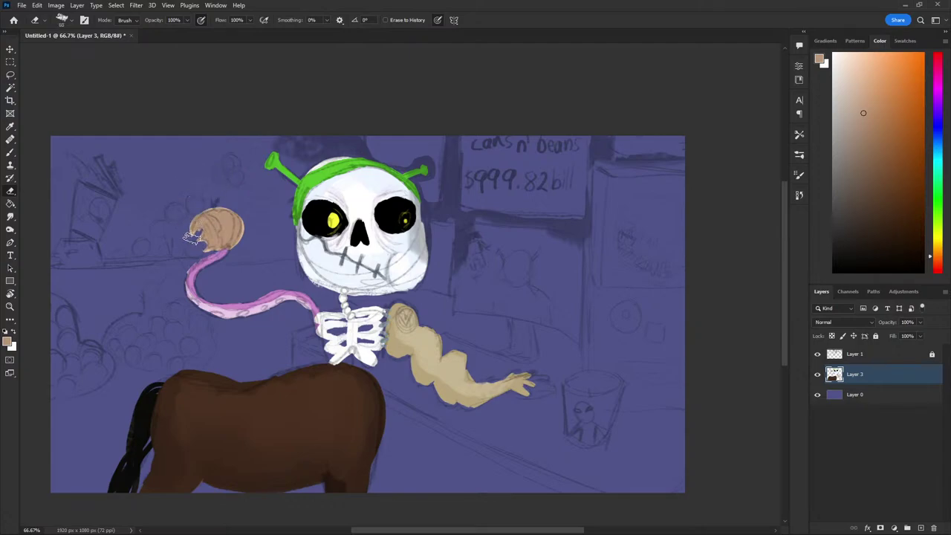
Erase a notch from the bulb's lower-left edge and lock the layer's transparency
{"action": "left_click_drag", "start_coordinate": [191, 236], "coordinate": [201, 240]}
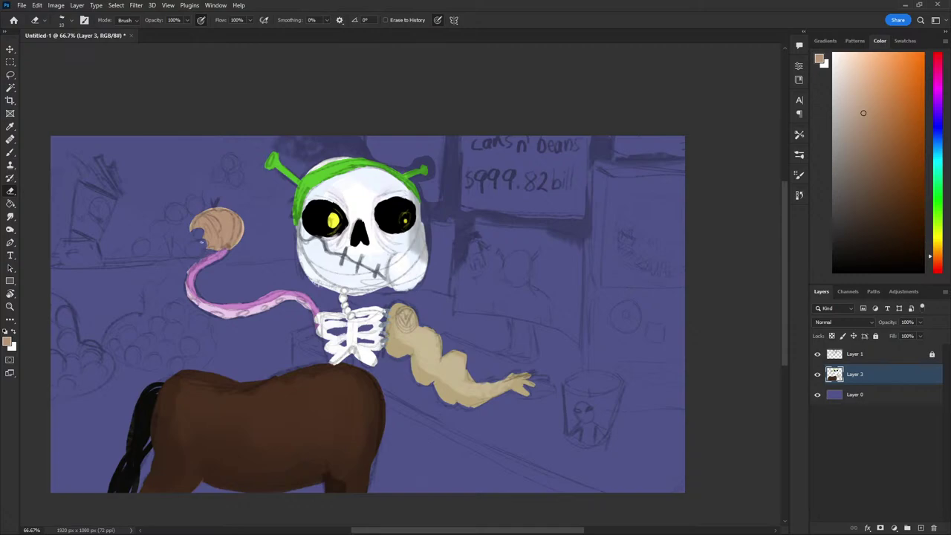
{"action": "key", "text": "b"}
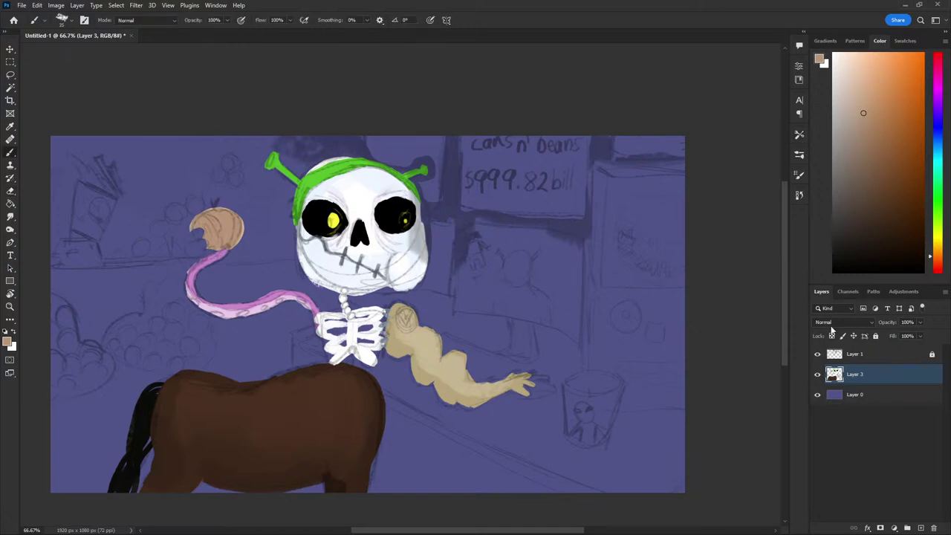
{"action": "left_click", "coordinate": [831, 336]}
{"action": "left_click_drag", "start_coordinate": [849, 93], "coordinate": [852, 75]}
Lasso-select the top of the bulb and shrink the brush for fine shading
{"action": "key", "text": "l"}
{"action": "mouse_move", "coordinate": [192, 209]}
{"action": "left_mouse_down"}
{"action": "mouse_move", "coordinate": [223, 257]}
{"action": "mouse_move", "coordinate": [179, 212]}
{"action": "mouse_move", "coordinate": [194, 219]}
{"action": "left_mouse_up"}
{"action": "key", "text": "b"}
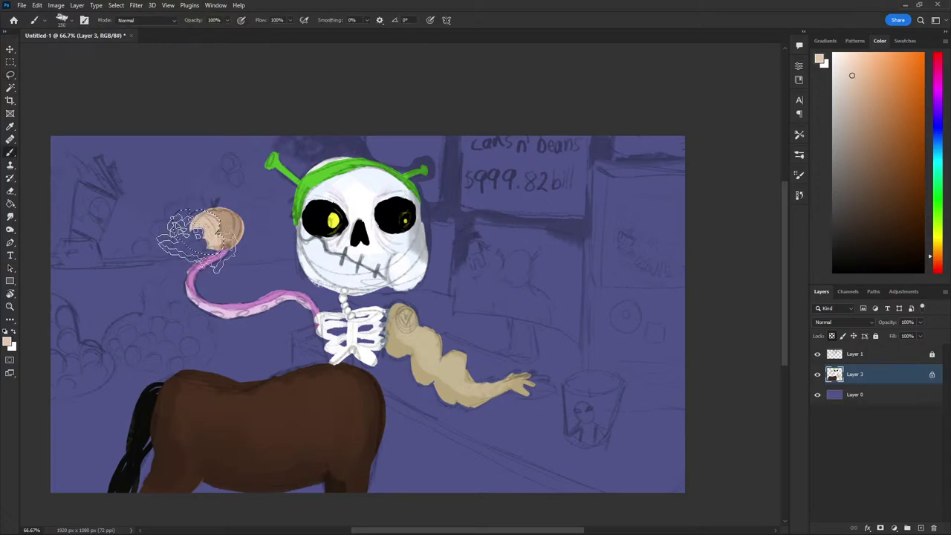
{"action": "key", "text": "bracketleft"}
{"action": "key", "text": "bracketleft"}
{"action": "key", "text": "bracketleft"}
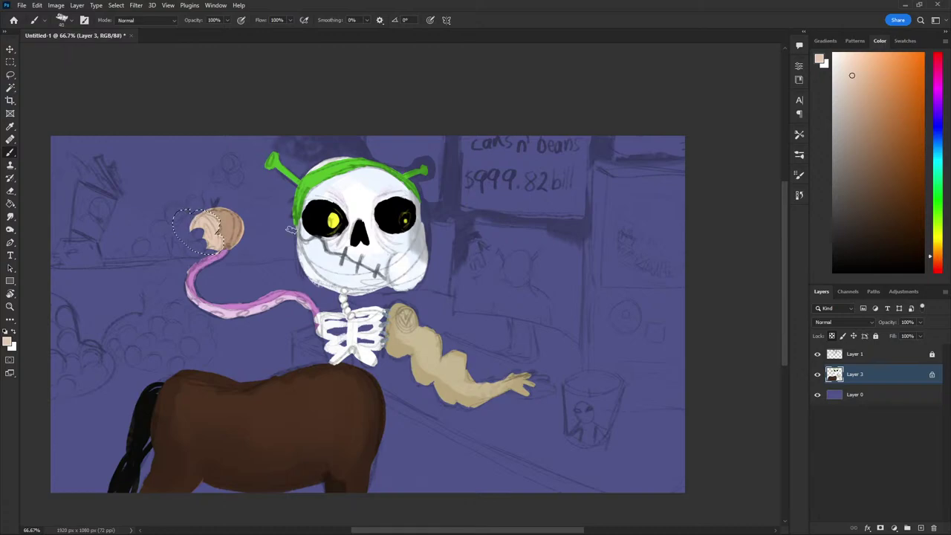
Shade the bulb's left side in lighter and greyer beige, then deselect
{"action": "left_click", "coordinate": [844, 65]}
{"action": "left_click_drag", "start_coordinate": [196, 222], "coordinate": [200, 228]}
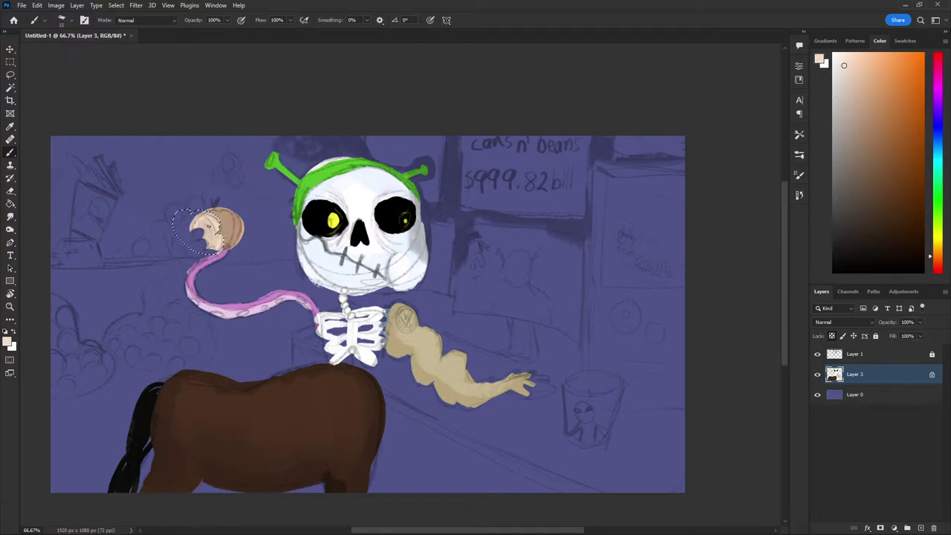
{"action": "left_click", "coordinate": [850, 117]}
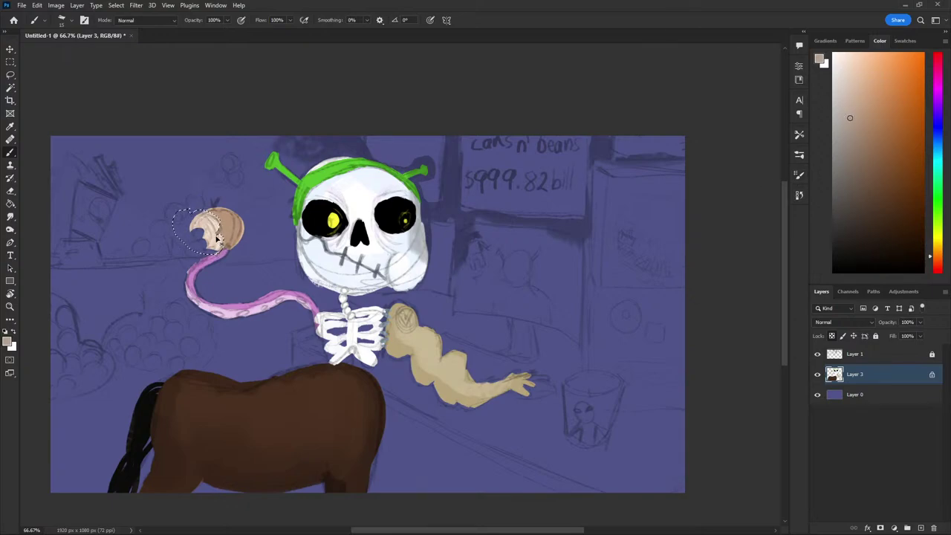
{"action": "left_click_drag", "start_coordinate": [196, 221], "coordinate": [211, 224]}
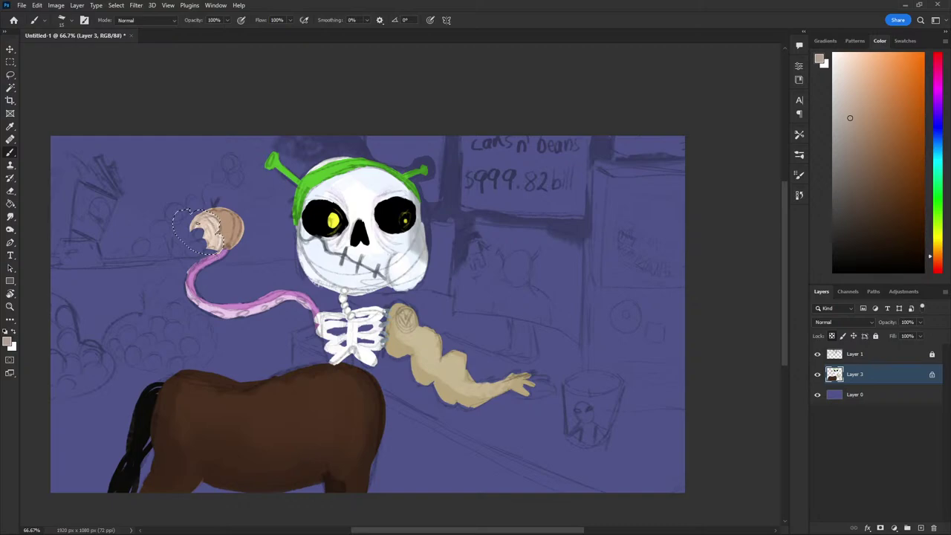
{"action": "key", "text": "ctrl+d"}
Hide the store sketch and set a lighter beige from the bulb with a 150 px brush
{"action": "left_click", "coordinate": [818, 353]}
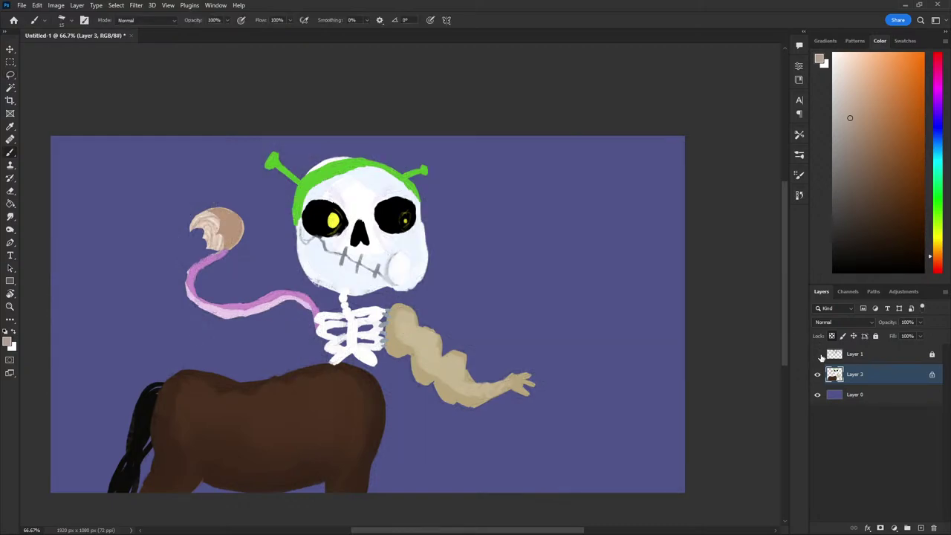
{"action": "key", "text": "i"}
{"action": "left_click", "coordinate": [228, 224]}
{"action": "key", "text": "b"}
{"action": "left_click", "coordinate": [845, 69]}
{"action": "left_click_drag", "start_coordinate": [845, 69], "coordinate": [848, 74]}
{"action": "key", "text": "bracketright"}
{"action": "key", "text": "bracketright"}
{"action": "key", "text": "bracketright"}
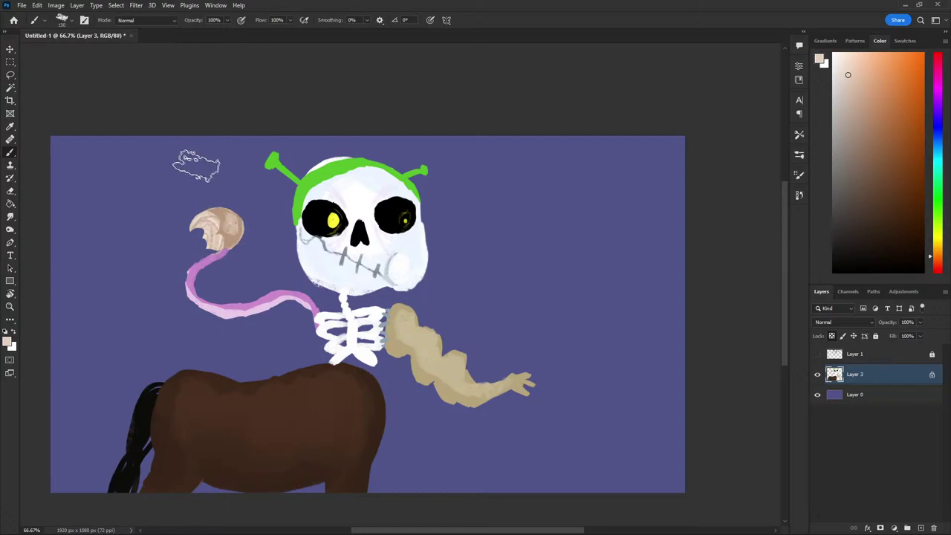
Shade the bulb's right edge in dark brown, then undo that stroke
{"action": "left_click", "coordinate": [226, 217], "text": "alt"}
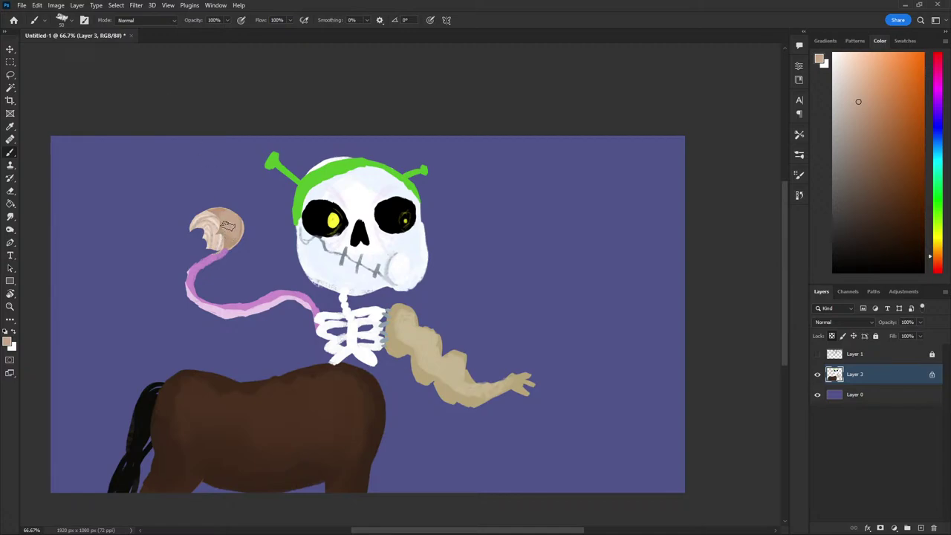
{"action": "left_click", "coordinate": [845, 206]}
{"action": "key", "text": "bracketleft"}
{"action": "left_click_drag", "start_coordinate": [233, 214], "coordinate": [237, 242]}
{"action": "key", "text": "ctrl+z"}
Pick darker tan shades from the bulb, adjusting the brush between 25, 50 and 15
{"action": "left_click", "coordinate": [217, 227], "text": "alt"}
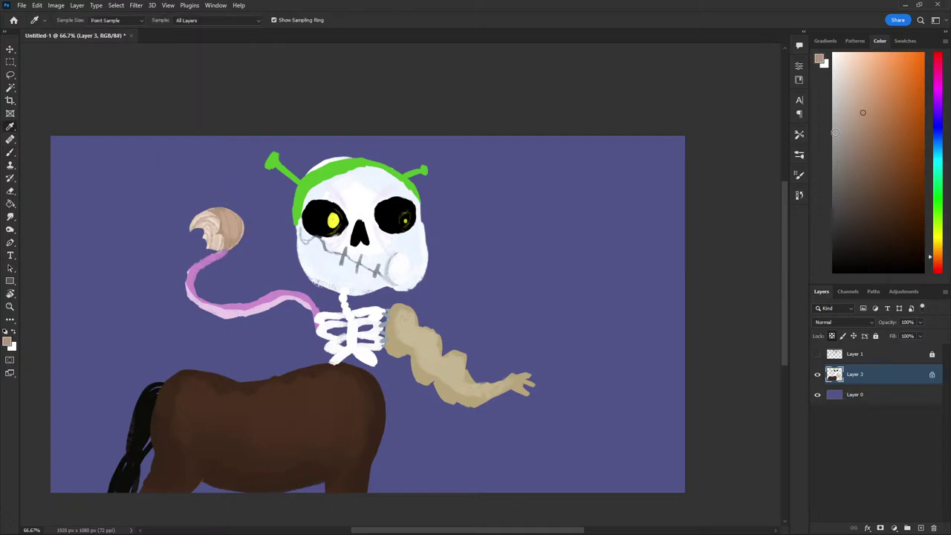
{"action": "left_click_drag", "start_coordinate": [835, 132], "coordinate": [861, 145]}
{"action": "key", "text": "b"}
{"action": "key", "text": "bracketright"}
{"action": "key", "text": "bracketright"}
{"action": "key", "text": "bracketright"}
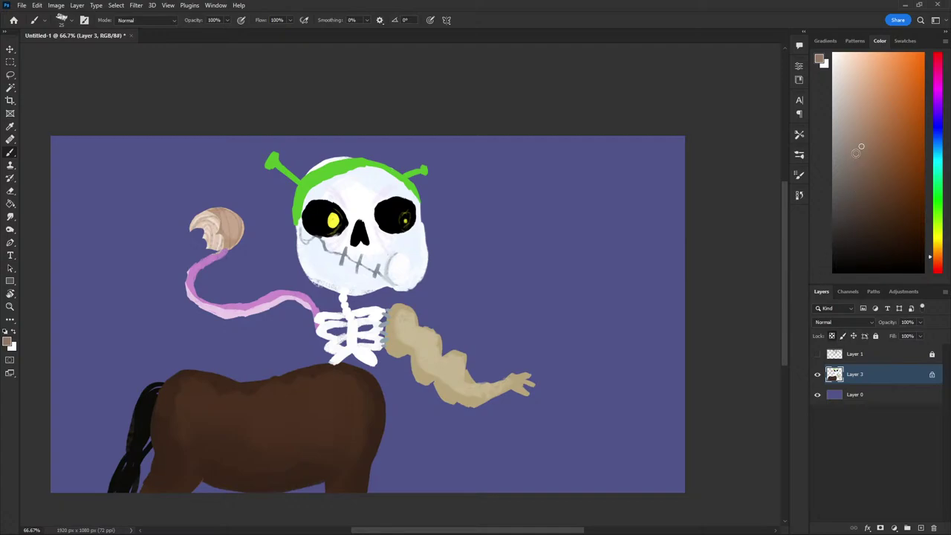
{"action": "left_click", "coordinate": [851, 182]}
{"action": "left_click", "coordinate": [851, 188]}
{"action": "key", "text": "bracketright"}
{"action": "key", "text": "bracketright"}
{"action": "key", "text": "bracketright"}
{"action": "key", "text": "bracketleft"}
{"action": "key", "text": "bracketleft"}
{"action": "key", "text": "bracketleft"}
Sample several tans from the top of the bulb and peek at the store sketch
{"action": "key", "text": "e"}
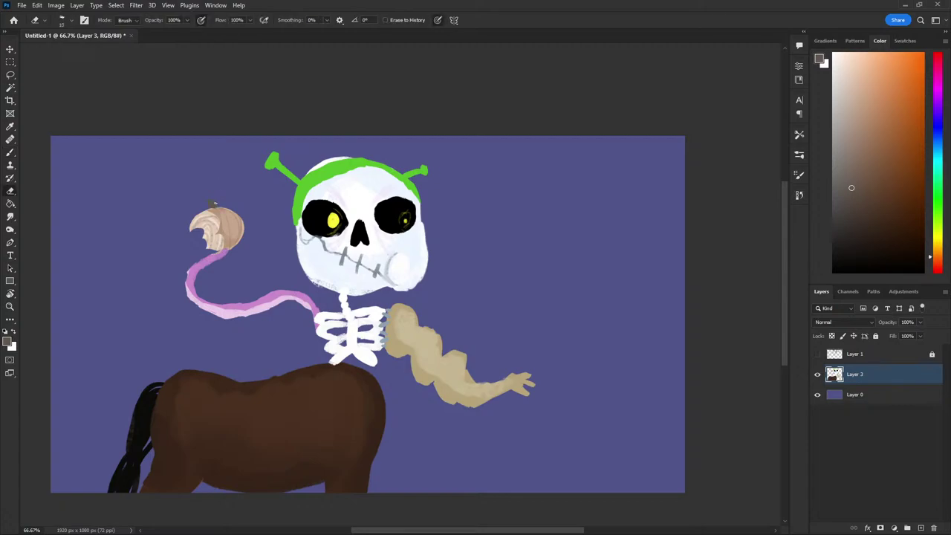
{"action": "key", "text": "b"}
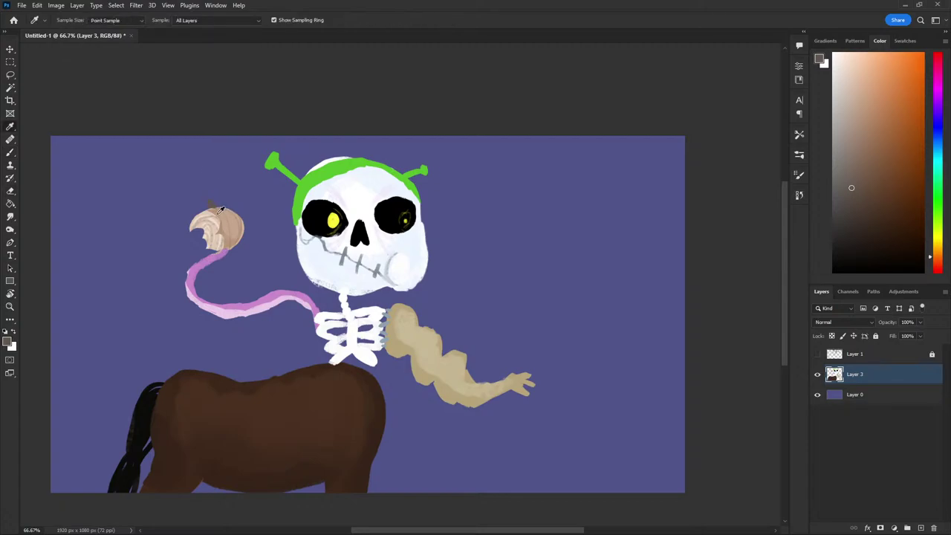
{"action": "left_click", "coordinate": [214, 209], "text": "alt"}
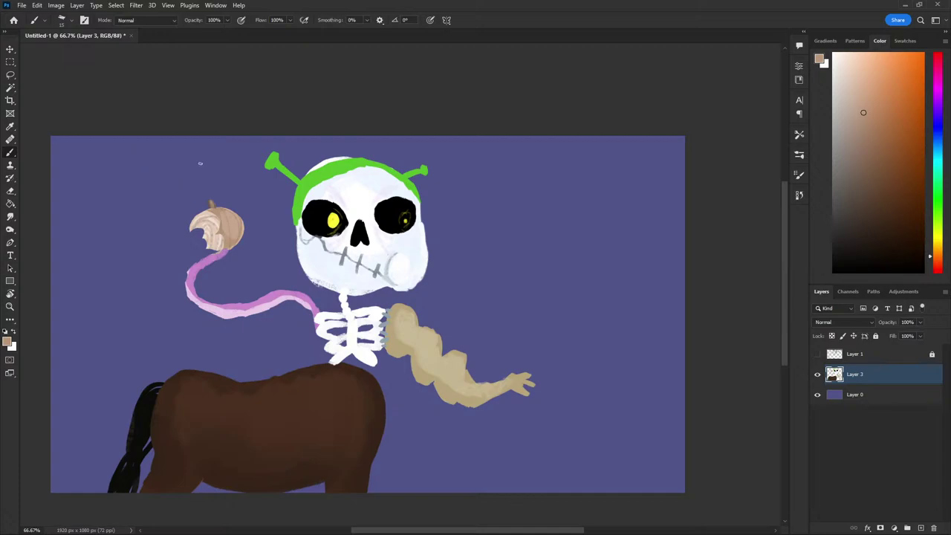
{"action": "left_click", "coordinate": [210, 204], "text": "alt"}
{"action": "left_click", "coordinate": [211, 202], "text": "alt"}
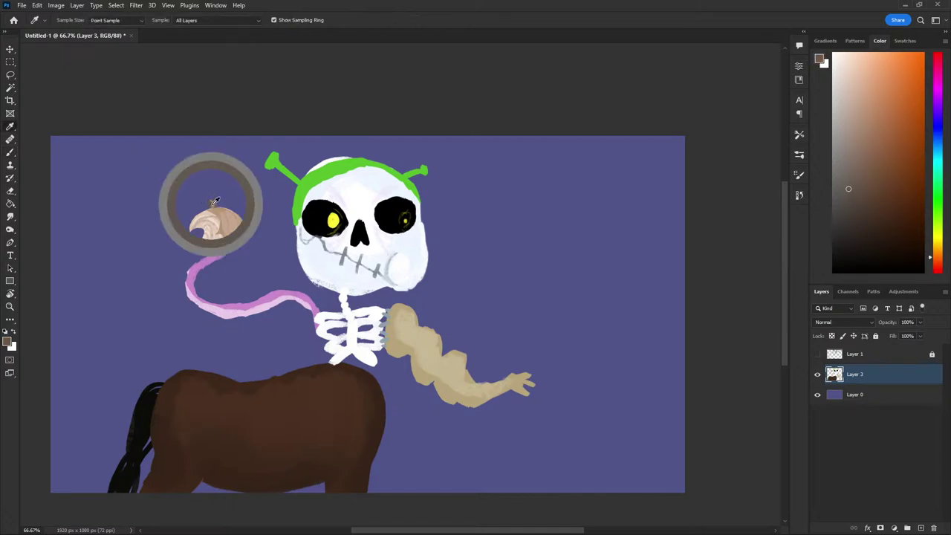
{"action": "left_click", "coordinate": [211, 203], "text": "alt"}
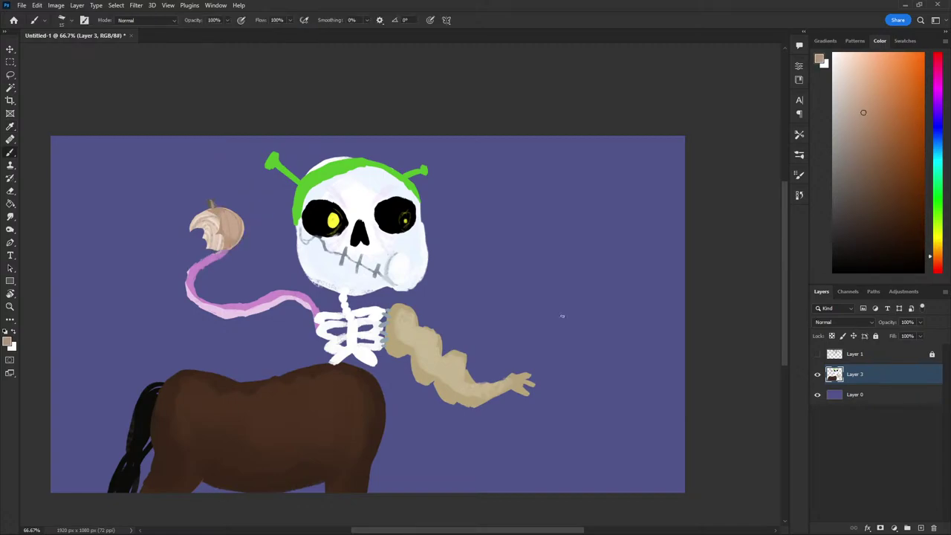
{"action": "left_click", "coordinate": [815, 355]}
Toggle the store sketch on and off while scrolling to inspect the tentacle
{"action": "left_click", "coordinate": [815, 355]}
{"action": "scroll", "coordinate": [527, 305], "scroll_direction": "down", "scroll_amount": 1}
{"action": "scroll", "coordinate": [528, 307], "scroll_direction": "down", "scroll_amount": 1}
{"action": "scroll", "coordinate": [524, 307], "scroll_direction": "down", "scroll_amount": 1}
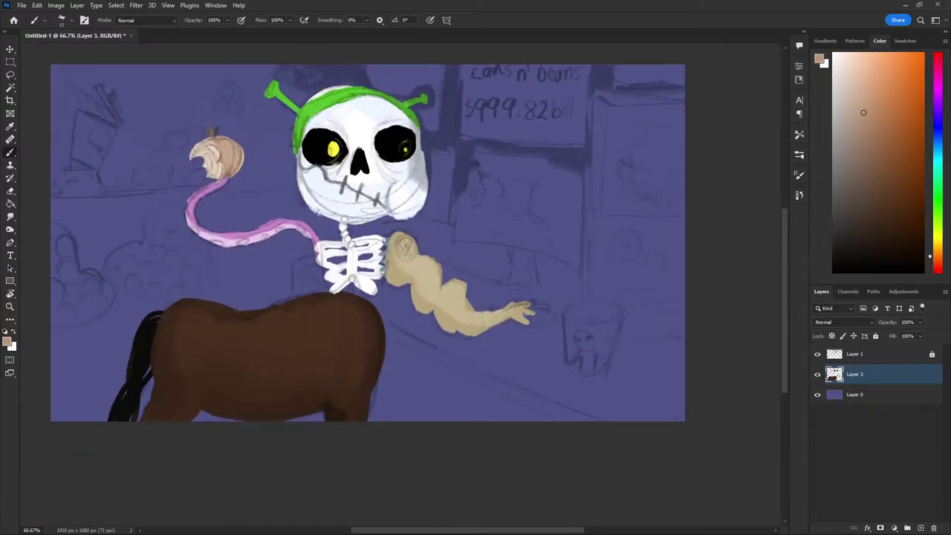
{"action": "scroll", "coordinate": [516, 310], "scroll_direction": "up", "scroll_amount": 2}
{"action": "scroll", "coordinate": [512, 311], "scroll_direction": "up", "scroll_amount": 2}
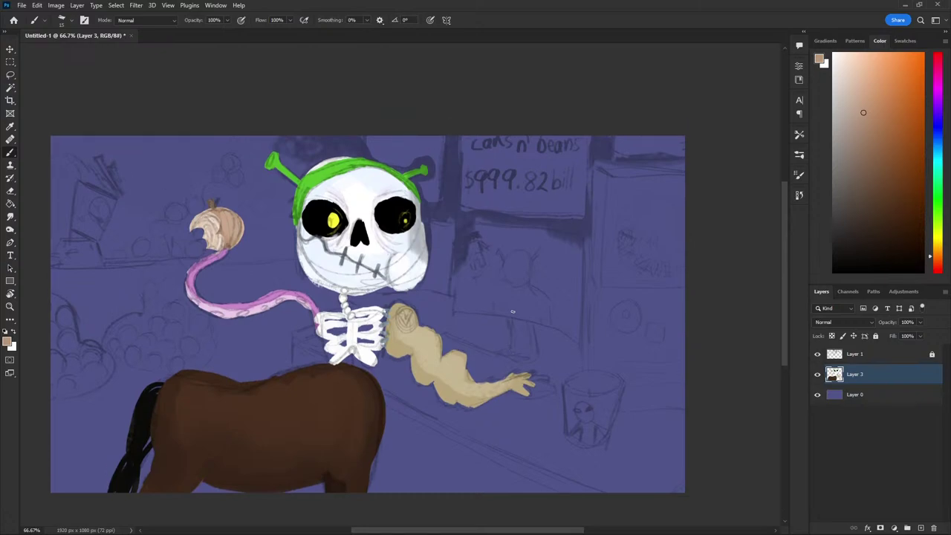
{"action": "scroll", "coordinate": [512, 311], "scroll_direction": "down", "scroll_amount": 1}
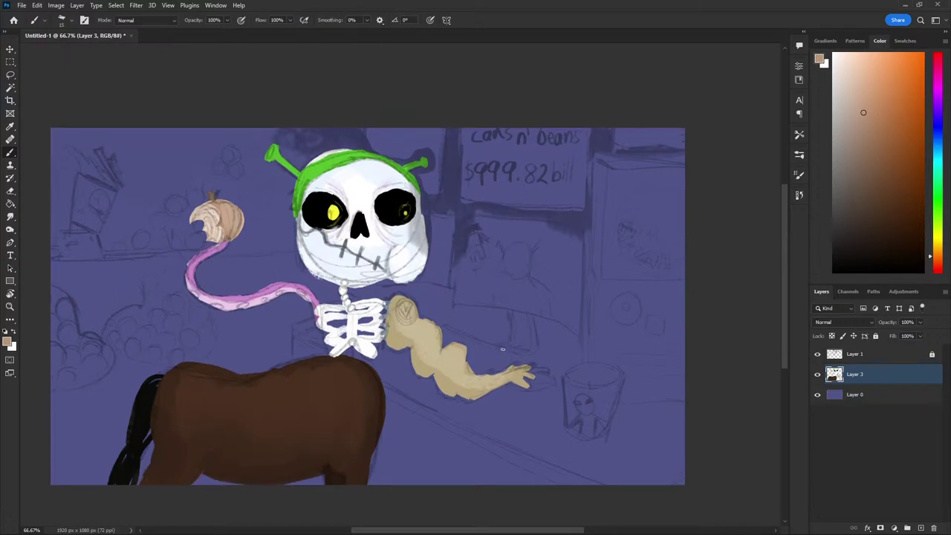
{"action": "scroll", "coordinate": [656, 334], "scroll_direction": "up", "scroll_amount": 1}
{"action": "left_click", "coordinate": [817, 355]}
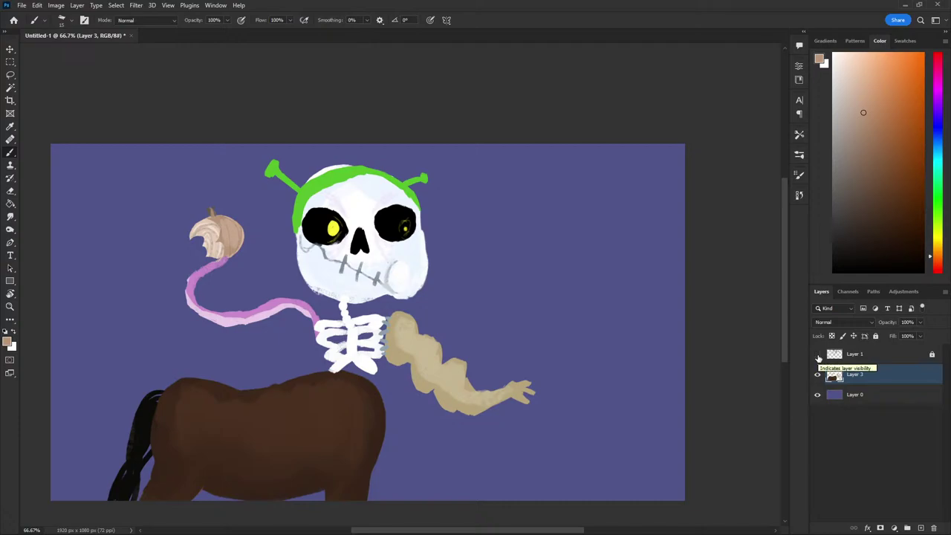
{"action": "left_click", "coordinate": [818, 355]}
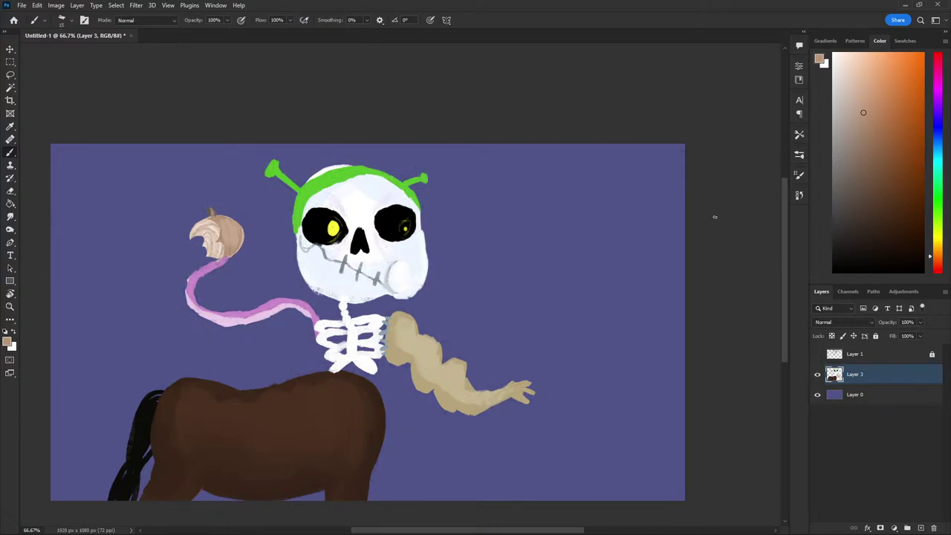
Sample the tentacle's pink and touch up its lower edge, underside and a sucker
{"action": "key", "text": "i"}
{"action": "left_click", "coordinate": [818, 355]}
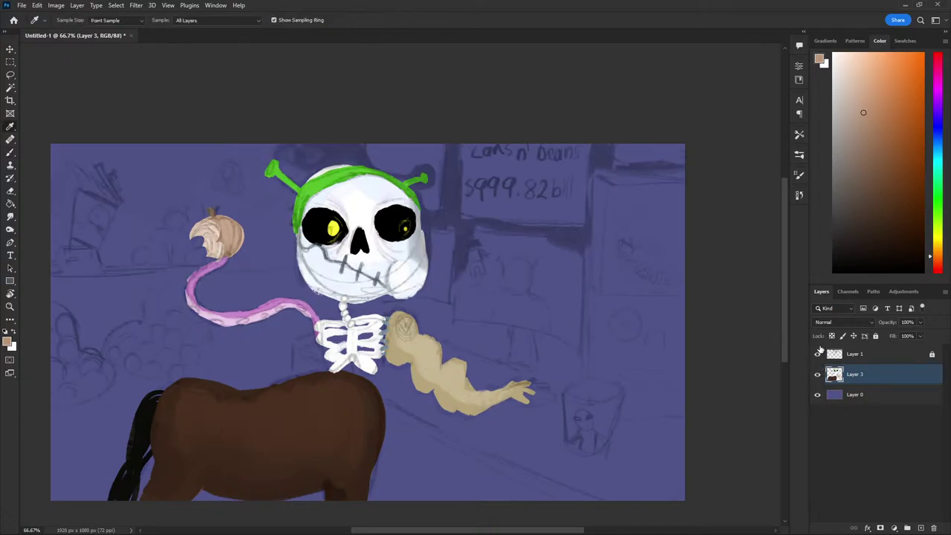
{"action": "key", "text": "b"}
{"action": "left_click", "coordinate": [220, 299], "text": "alt"}
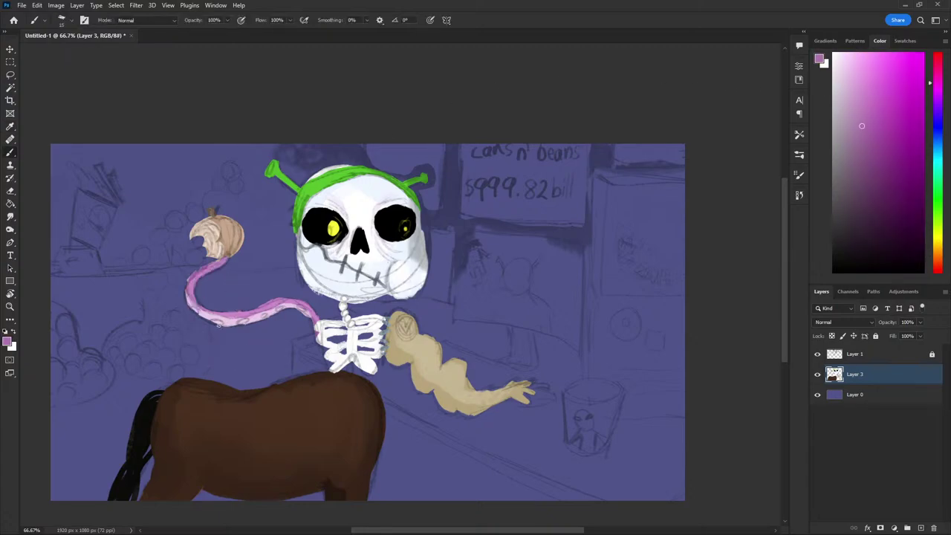
{"action": "left_click_drag", "start_coordinate": [206, 321], "coordinate": [223, 324]}
{"action": "left_click_drag", "start_coordinate": [212, 321], "coordinate": [222, 322]}
{"action": "left_click_drag", "start_coordinate": [260, 317], "coordinate": [272, 314]}
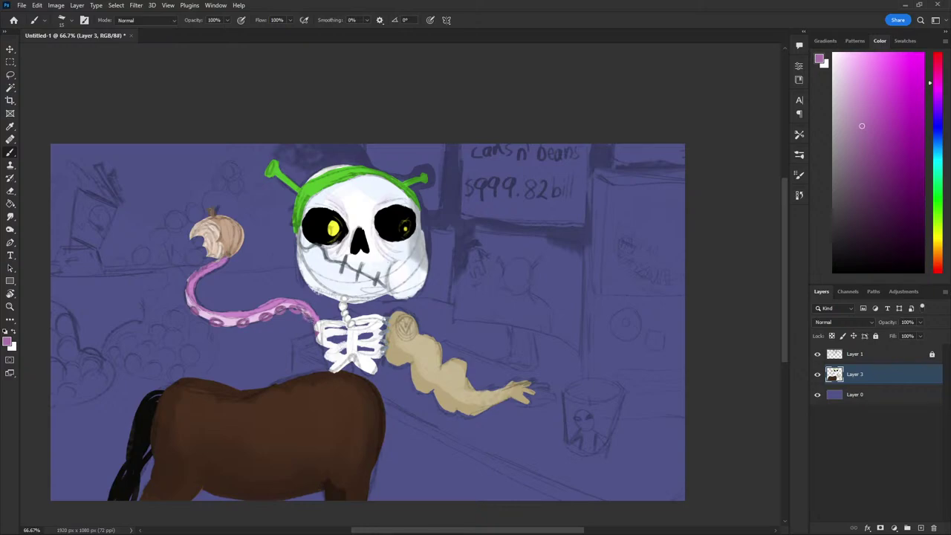
Add a faint white highlight along the tentacle with a larger brush, then show the sketch
{"action": "key", "text": "i"}
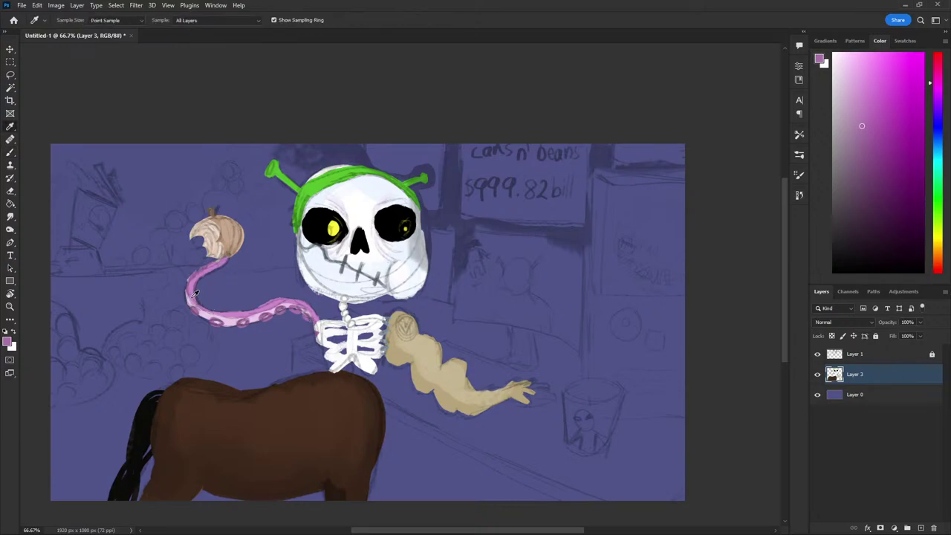
{"action": "key", "text": "b"}
{"action": "left_click", "coordinate": [856, 96]}
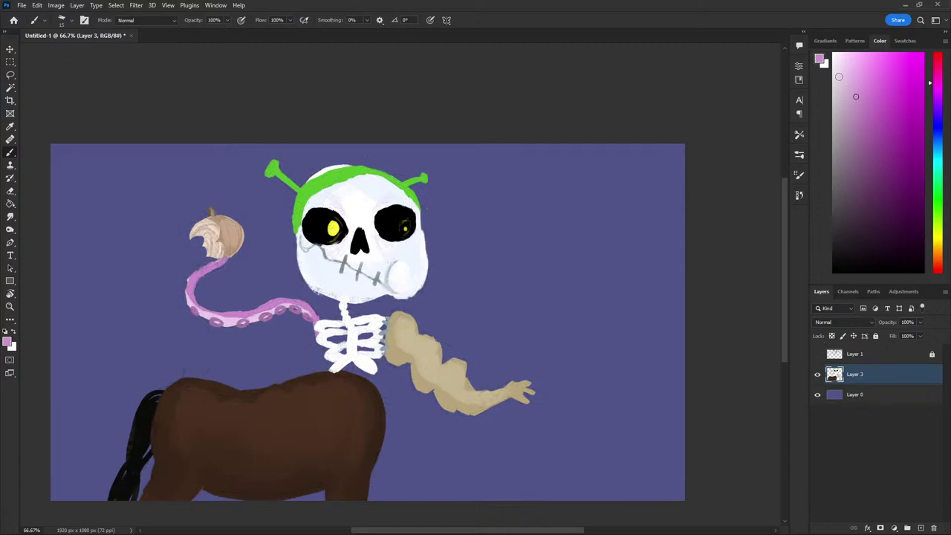
{"action": "key", "text": "bracketright"}
{"action": "key", "text": "bracketright"}
{"action": "key", "text": "bracketright"}
{"action": "left_click", "coordinate": [833, 54]}
{"action": "left_click_drag", "start_coordinate": [245, 318], "coordinate": [312, 306]}
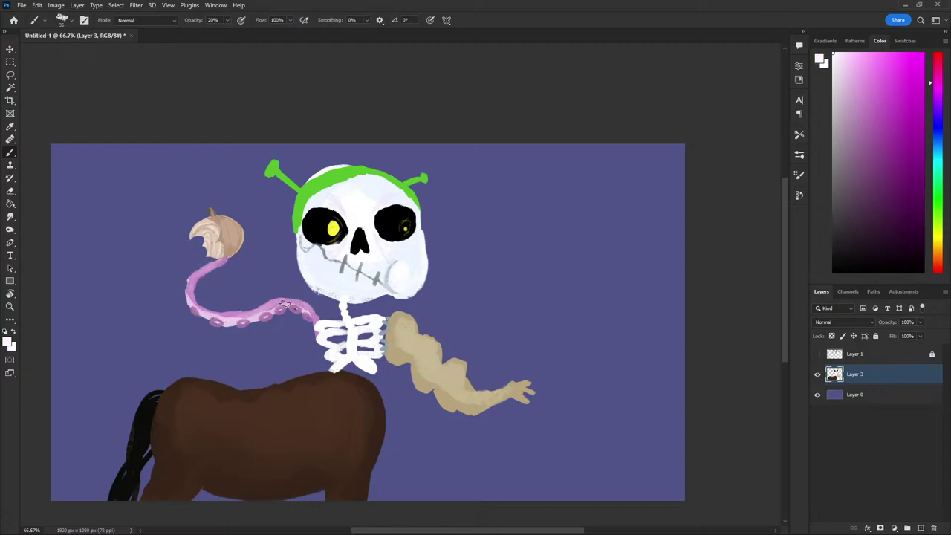
{"action": "left_click", "coordinate": [817, 354]}
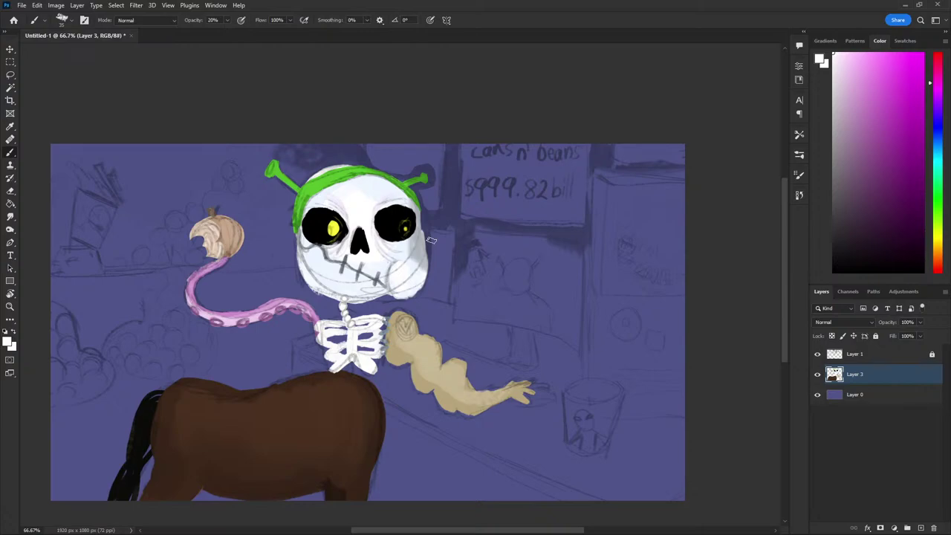
Sample white from the ribcage and toggle the sketch layer to check the painting
{"action": "left_click", "coordinate": [363, 362], "text": "alt"}
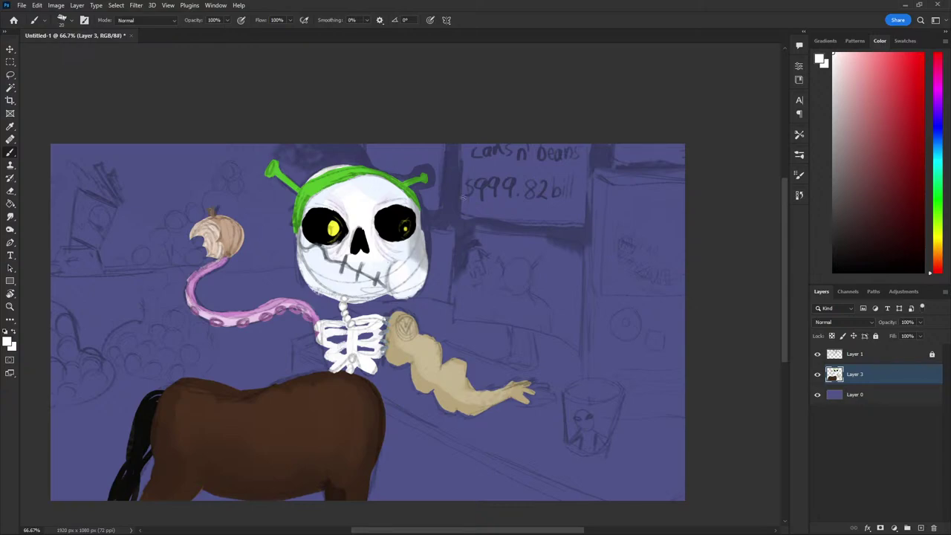
{"action": "left_click", "coordinate": [816, 355]}
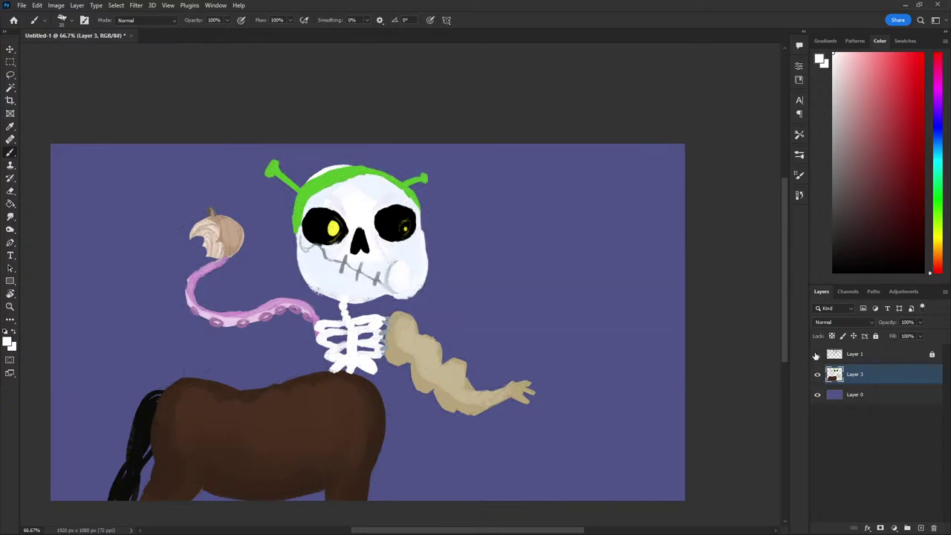
{"action": "left_click", "coordinate": [816, 354]}
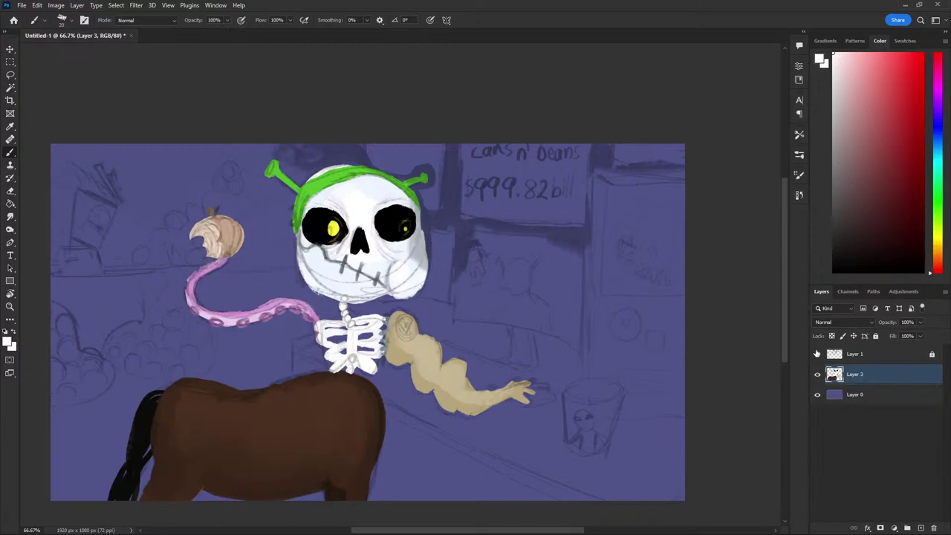
{"action": "left_click", "coordinate": [816, 354]}
Try dusty pink strokes down the sign's left edge, then undo them
{"action": "left_click_drag", "start_coordinate": [937, 186], "coordinate": [937, 137]}
{"action": "left_click", "coordinate": [835, 134]}
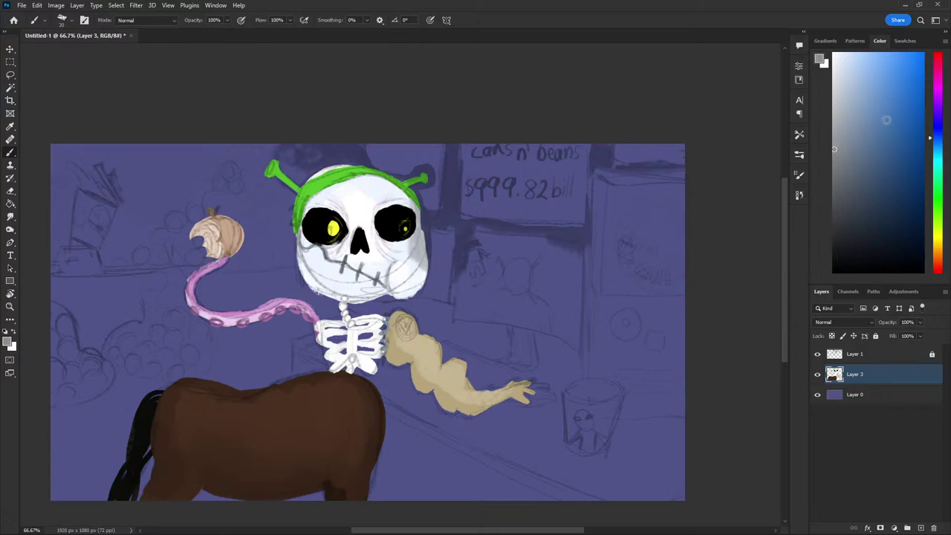
{"action": "left_click", "coordinate": [245, 316], "text": "alt"}
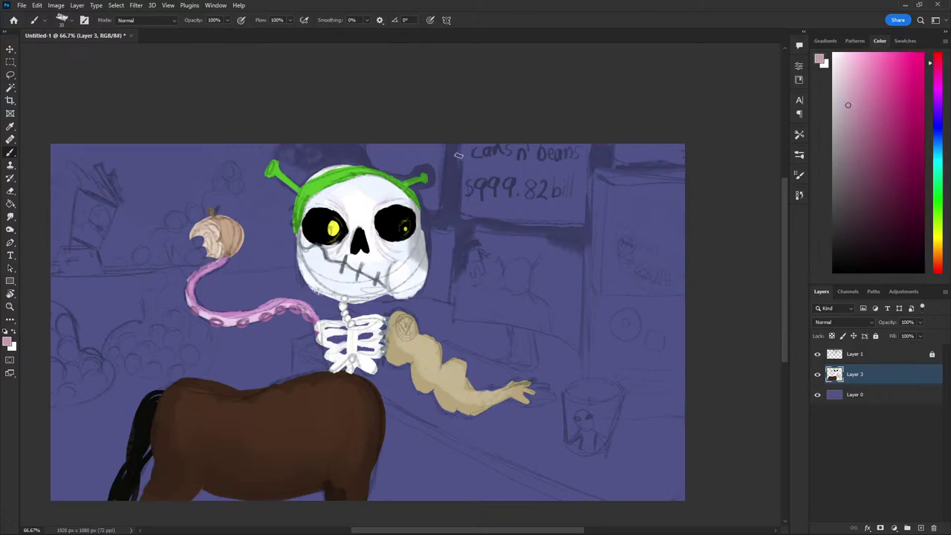
{"action": "left_click_drag", "start_coordinate": [461, 143], "coordinate": [463, 226]}
{"action": "key", "text": "ctrl+z"}
{"action": "key", "text": "ctrl+z"}
{"action": "left_click_drag", "start_coordinate": [458, 152], "coordinate": [460, 234]}
Try light strokes along the sign's top and bottom edges, then undo them
{"action": "key", "text": "ctrl+z"}
{"action": "mouse_move", "coordinate": [457, 141]}
{"action": "left_mouse_down"}
{"action": "mouse_move", "coordinate": [455, 221]}
{"action": "mouse_move", "coordinate": [516, 226]}
{"action": "mouse_move", "coordinate": [591, 229]}
{"action": "mouse_move", "coordinate": [590, 145]}
{"action": "left_mouse_up"}
{"action": "key", "text": "ctrl+z"}
{"action": "left_click_drag", "start_coordinate": [485, 218], "coordinate": [594, 215]}
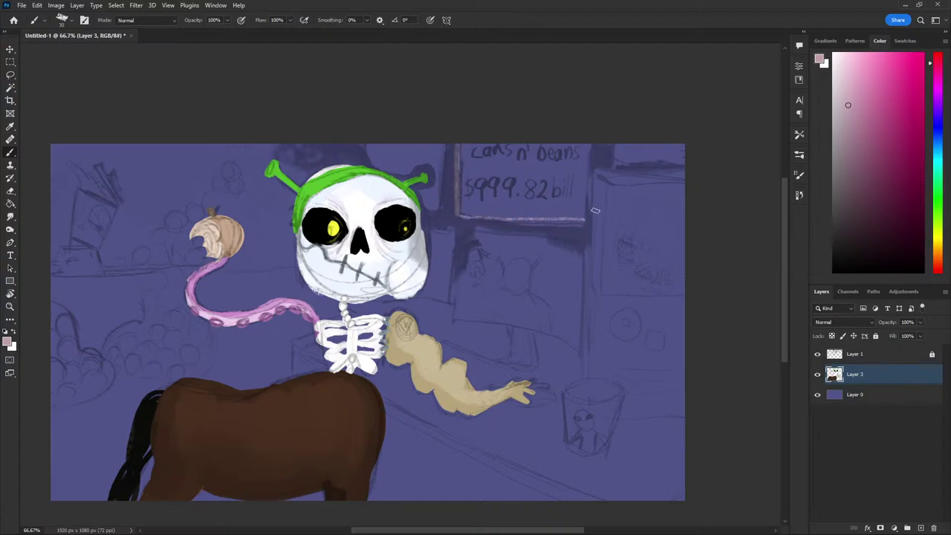
{"action": "key", "text": "ctrl+z"}
{"action": "key", "text": "ctrl+z"}
{"action": "key", "text": "ctrl+z"}
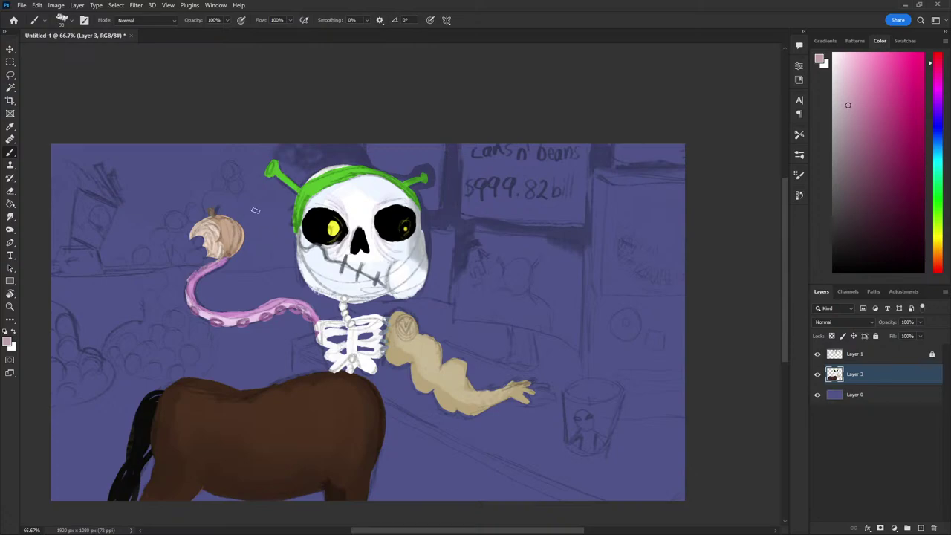
Paint dark muted pink strokes along the sign's top and left edges
{"action": "left_click", "coordinate": [839, 233]}
{"action": "left_click", "coordinate": [836, 220]}
{"action": "mouse_move", "coordinate": [457, 149]}
{"action": "left_mouse_down"}
{"action": "mouse_move", "coordinate": [458, 199]}
{"action": "mouse_move", "coordinate": [482, 221]}
{"action": "mouse_move", "coordinate": [584, 224]}
{"action": "mouse_move", "coordinate": [586, 144]}
{"action": "left_mouse_up"}
{"action": "mouse_move", "coordinate": [460, 197]}
{"action": "left_mouse_down"}
{"action": "mouse_move", "coordinate": [450, 324]}
{"action": "mouse_move", "coordinate": [550, 336]}
{"action": "mouse_move", "coordinate": [584, 358]}
{"action": "mouse_move", "coordinate": [586, 255]}
{"action": "mouse_move", "coordinate": [466, 229]}
{"action": "left_mouse_up"}
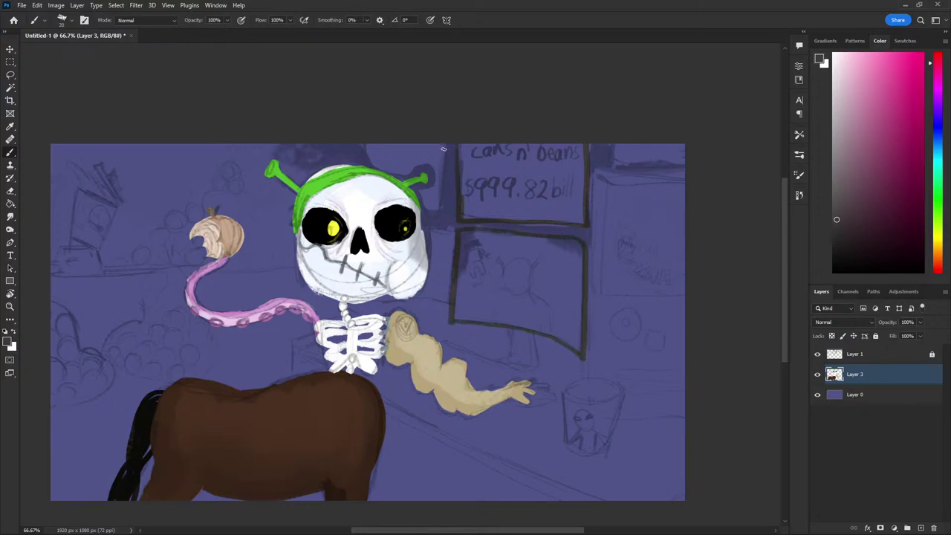
{"action": "left_click_drag", "start_coordinate": [442, 150], "coordinate": [441, 213]}
{"action": "key", "text": "ctrl+z"}
{"action": "key", "text": "ctrl+z"}
{"action": "key", "text": "ctrl+z"}
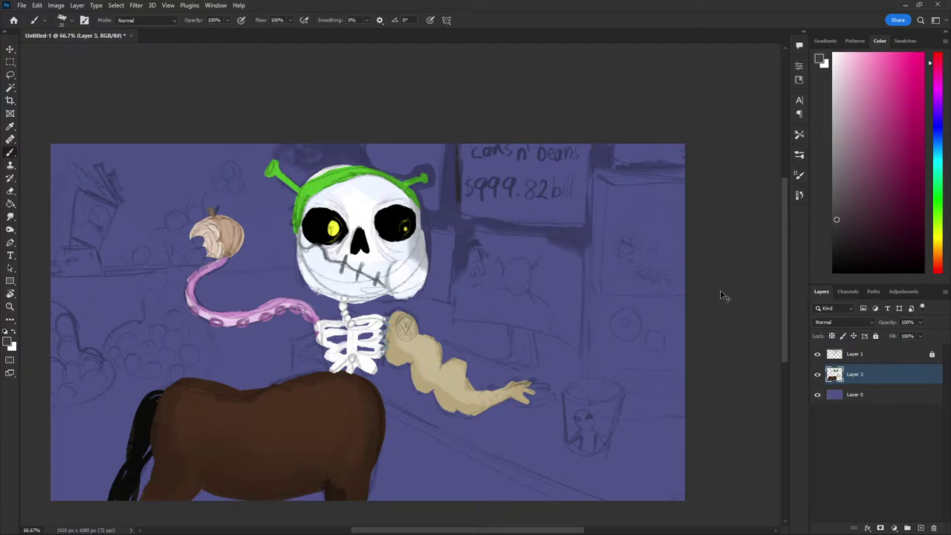
On a new layer above Layer 0, paint the dark sign outline and vertical window frame lines
{"action": "left_click", "coordinate": [851, 394]}
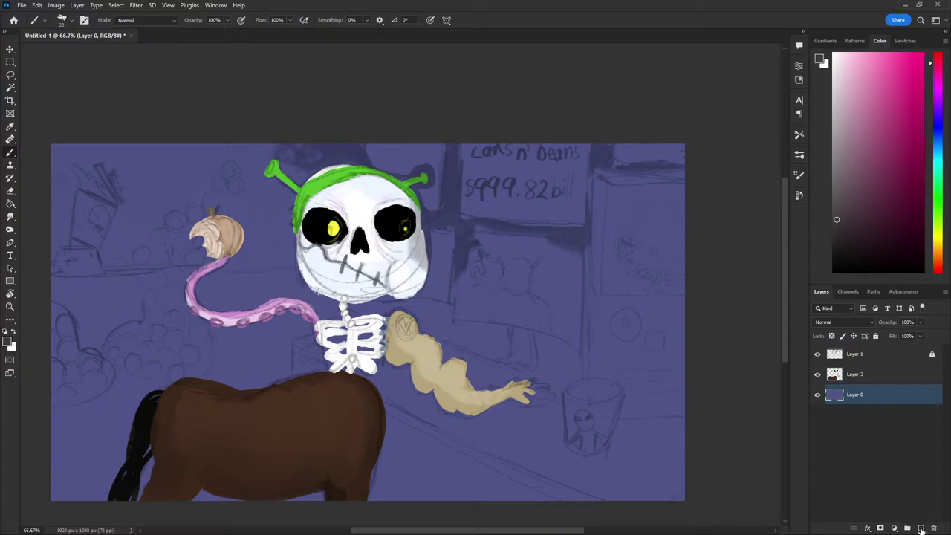
{"action": "left_click", "coordinate": [921, 528]}
{"action": "mouse_move", "coordinate": [458, 157]}
{"action": "left_mouse_down"}
{"action": "mouse_move", "coordinate": [456, 147]}
{"action": "mouse_move", "coordinate": [467, 220]}
{"action": "mouse_move", "coordinate": [586, 224]}
{"action": "mouse_move", "coordinate": [588, 144]}
{"action": "left_mouse_up"}
{"action": "mouse_move", "coordinate": [458, 237]}
{"action": "left_mouse_down"}
{"action": "mouse_move", "coordinate": [454, 321]}
{"action": "mouse_move", "coordinate": [532, 332]}
{"action": "mouse_move", "coordinate": [584, 359]}
{"action": "mouse_move", "coordinate": [578, 240]}
{"action": "mouse_move", "coordinate": [459, 222]}
{"action": "left_mouse_up"}
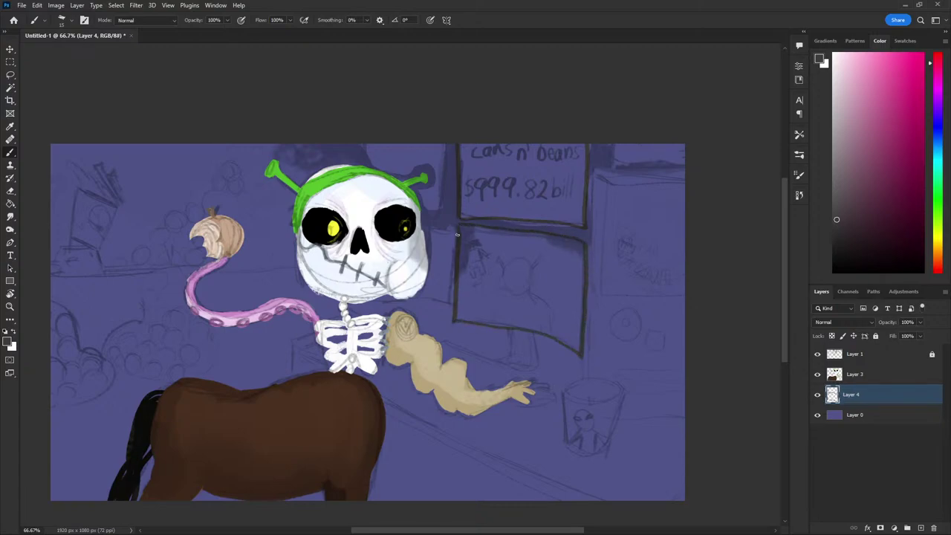
{"action": "left_click_drag", "start_coordinate": [444, 137], "coordinate": [438, 213]}
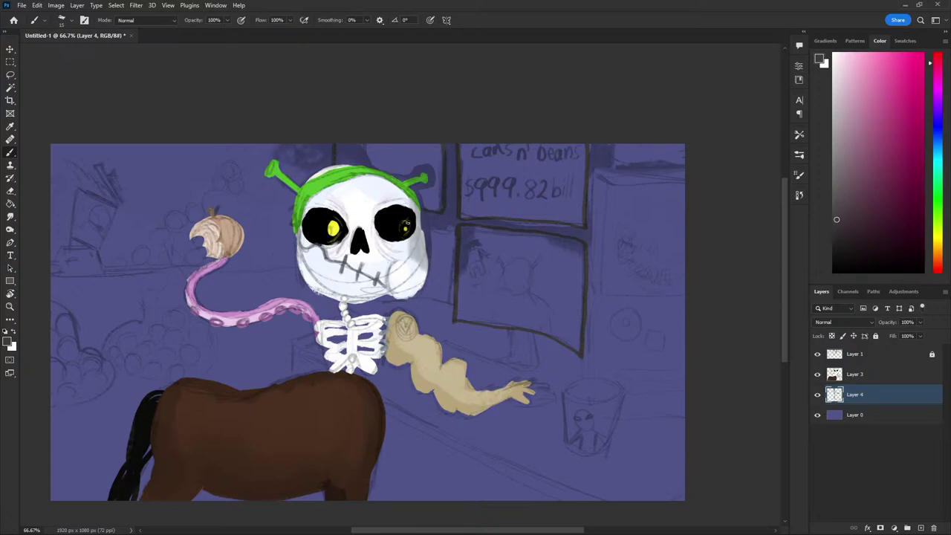
{"action": "mouse_move", "coordinate": [442, 237]}
{"action": "left_mouse_down"}
{"action": "mouse_move", "coordinate": [440, 312]}
{"action": "mouse_move", "coordinate": [412, 301]}
{"action": "left_mouse_up"}
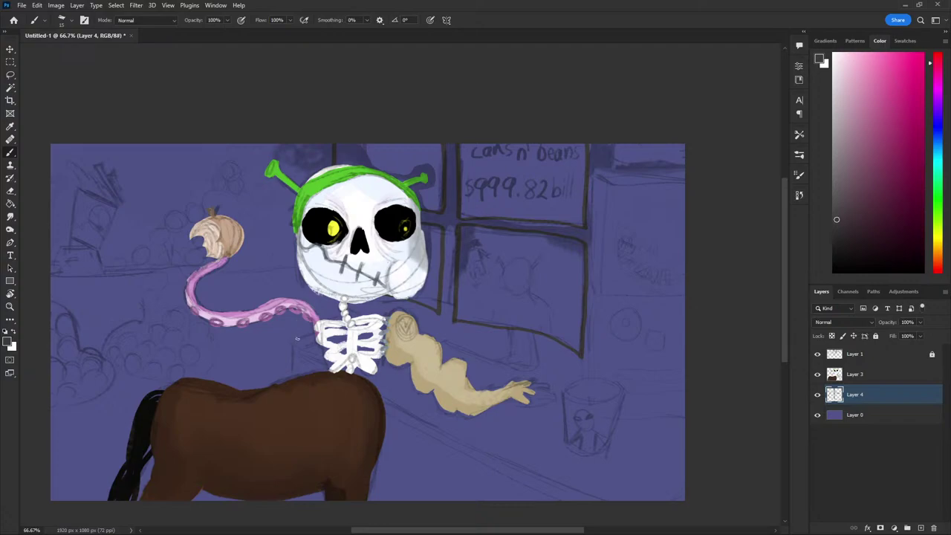
Set the brush to size 20, lock transparency, and darken the window frame edges
{"action": "key", "text": "bracketright"}
{"action": "key", "text": "bracketright"}
{"action": "key", "text": "bracketleft"}
{"action": "left_click", "coordinate": [839, 236]}
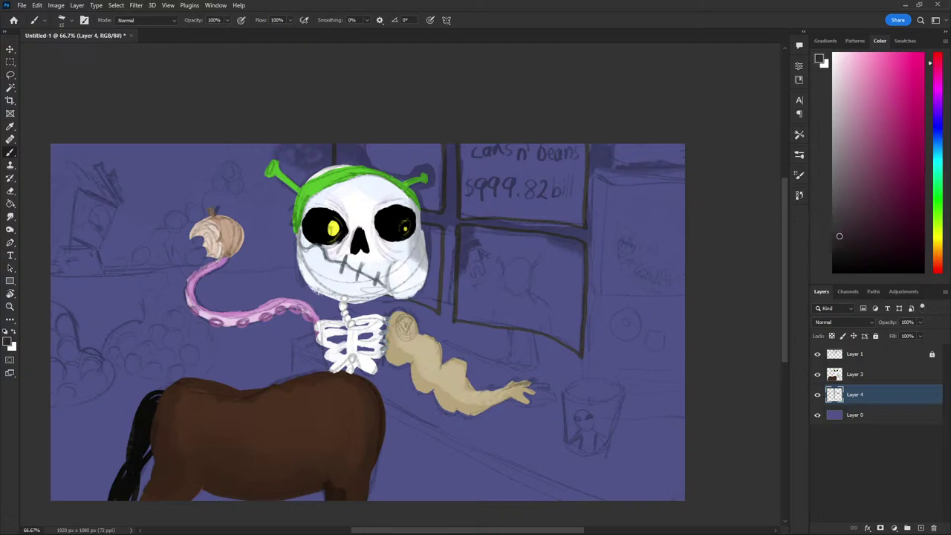
{"action": "left_click", "coordinate": [831, 336]}
{"action": "left_click_drag", "start_coordinate": [586, 251], "coordinate": [583, 332]}
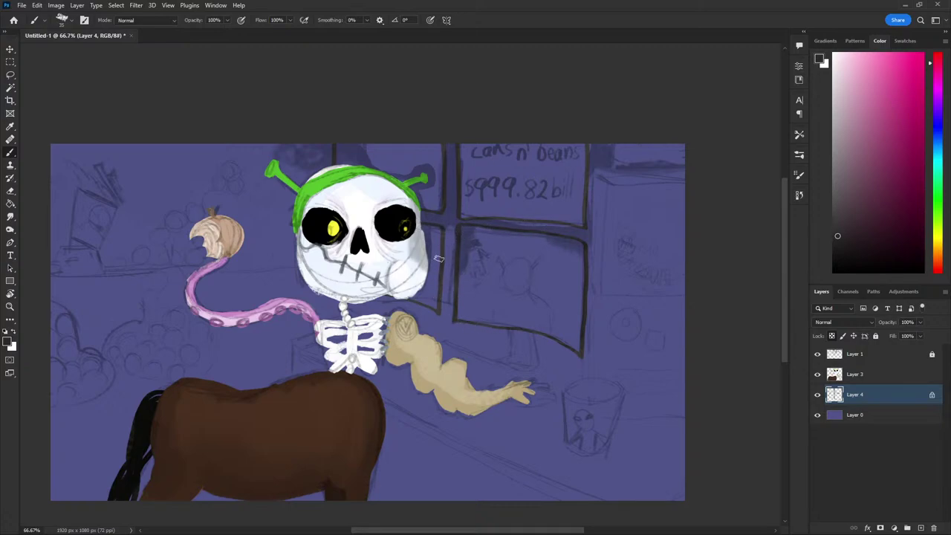
{"action": "left_click_drag", "start_coordinate": [443, 145], "coordinate": [444, 172]}
{"action": "left_click", "coordinate": [832, 307]}
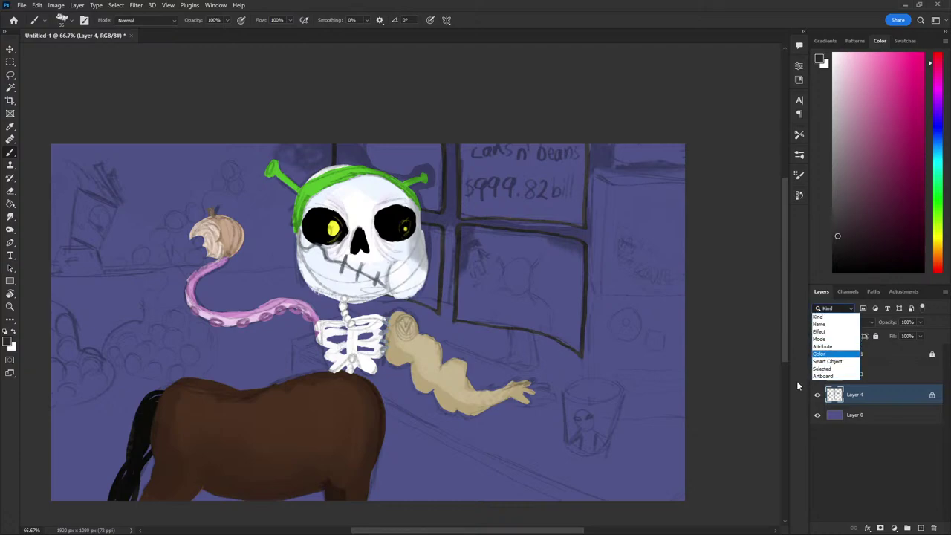
{"action": "left_click", "coordinate": [829, 310]}
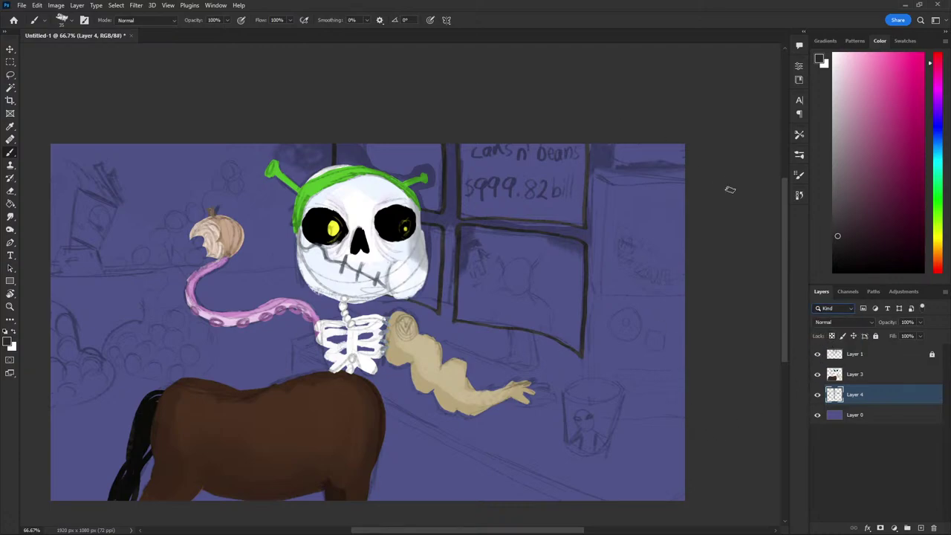
{"action": "left_click", "coordinate": [854, 417]}
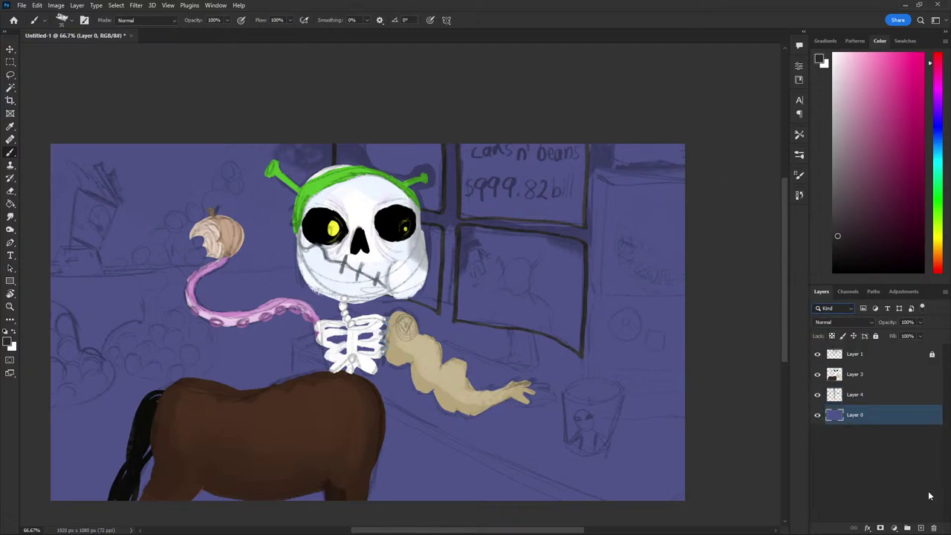
Add a new layer above the background and try a lasso selection around a window pane
{"action": "left_click", "coordinate": [921, 527]}
{"action": "key", "text": "l"}
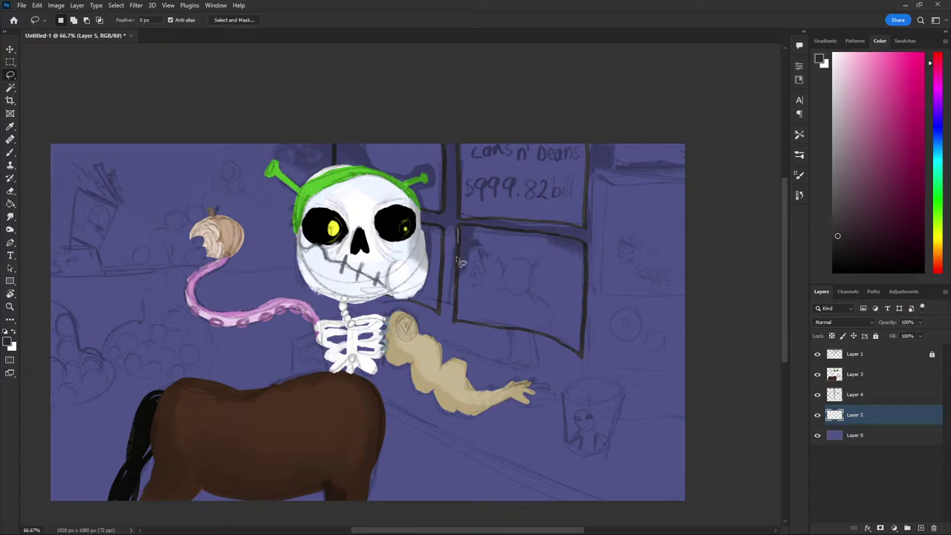
{"action": "mouse_move", "coordinate": [459, 260]}
{"action": "left_mouse_down"}
{"action": "mouse_move", "coordinate": [468, 326]}
{"action": "mouse_move", "coordinate": [459, 301]}
{"action": "left_mouse_up"}
{"action": "right_click", "coordinate": [10, 75]}
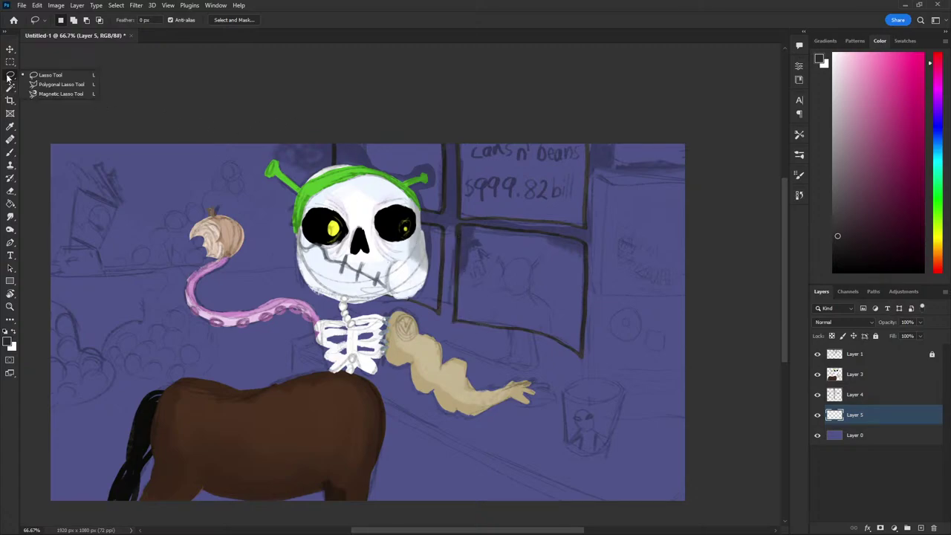
{"action": "left_click", "coordinate": [363, 260]}
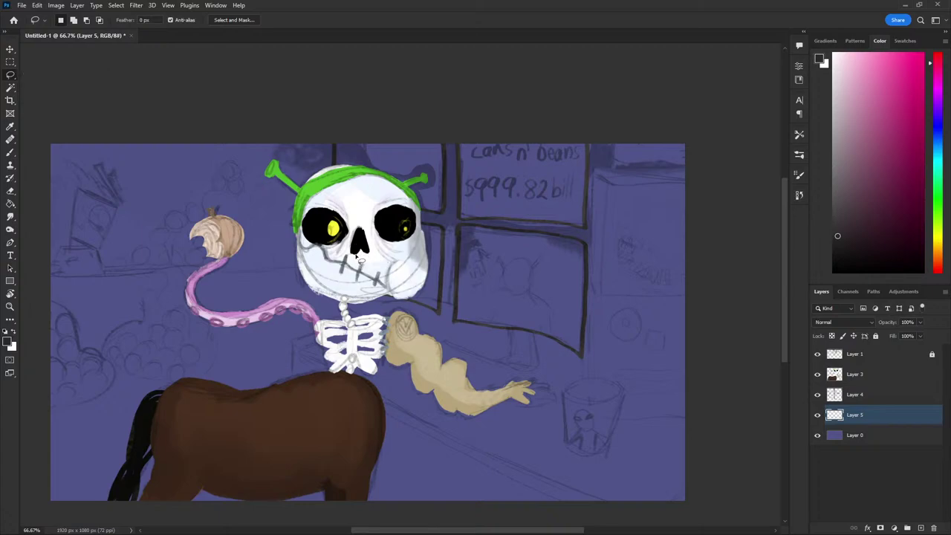
{"action": "key", "text": "b"}
Paint the lower window pane, the area beside the skull and the sign edges white
{"action": "key", "text": "x"}
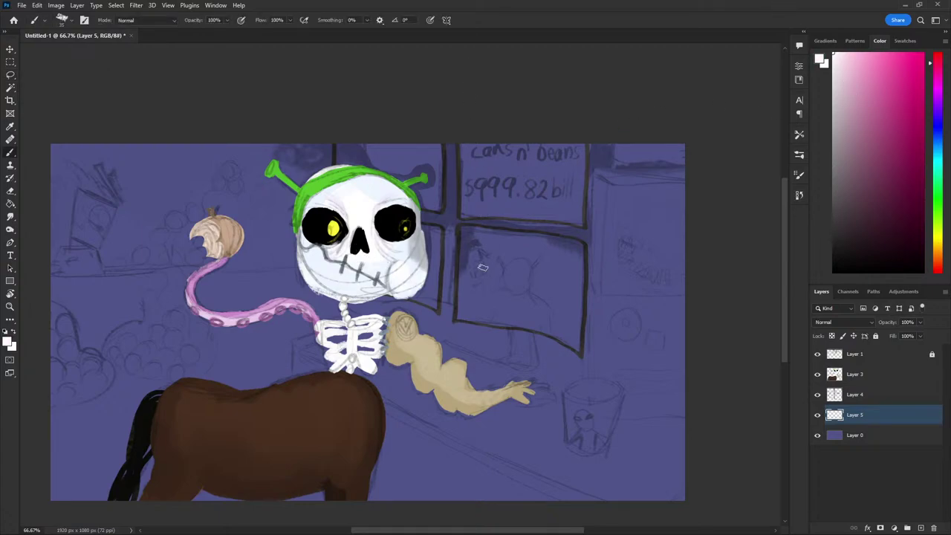
{"action": "mouse_move", "coordinate": [464, 294]}
{"action": "left_mouse_down"}
{"action": "mouse_move", "coordinate": [466, 239]}
{"action": "mouse_move", "coordinate": [553, 335]}
{"action": "mouse_move", "coordinate": [578, 316]}
{"action": "mouse_move", "coordinate": [578, 236]}
{"action": "mouse_move", "coordinate": [496, 226]}
{"action": "mouse_move", "coordinate": [458, 236]}
{"action": "mouse_move", "coordinate": [469, 305]}
{"action": "mouse_move", "coordinate": [570, 338]}
{"action": "mouse_move", "coordinate": [568, 258]}
{"action": "mouse_move", "coordinate": [531, 231]}
{"action": "mouse_move", "coordinate": [468, 229]}
{"action": "mouse_move", "coordinate": [481, 308]}
{"action": "mouse_move", "coordinate": [512, 320]}
{"action": "mouse_move", "coordinate": [561, 330]}
{"action": "mouse_move", "coordinate": [570, 263]}
{"action": "mouse_move", "coordinate": [533, 242]}
{"action": "mouse_move", "coordinate": [484, 238]}
{"action": "mouse_move", "coordinate": [486, 312]}
{"action": "mouse_move", "coordinate": [549, 324]}
{"action": "mouse_move", "coordinate": [561, 253]}
{"action": "mouse_move", "coordinate": [498, 245]}
{"action": "mouse_move", "coordinate": [499, 315]}
{"action": "mouse_move", "coordinate": [549, 318]}
{"action": "mouse_move", "coordinate": [559, 253]}
{"action": "mouse_move", "coordinate": [494, 251]}
{"action": "mouse_move", "coordinate": [505, 312]}
{"action": "left_mouse_up"}
{"action": "mouse_move", "coordinate": [543, 281]}
{"action": "left_mouse_down"}
{"action": "mouse_move", "coordinate": [512, 260]}
{"action": "mouse_move", "coordinate": [524, 315]}
{"action": "mouse_move", "coordinate": [538, 320]}
{"action": "mouse_move", "coordinate": [531, 262]}
{"action": "left_mouse_up"}
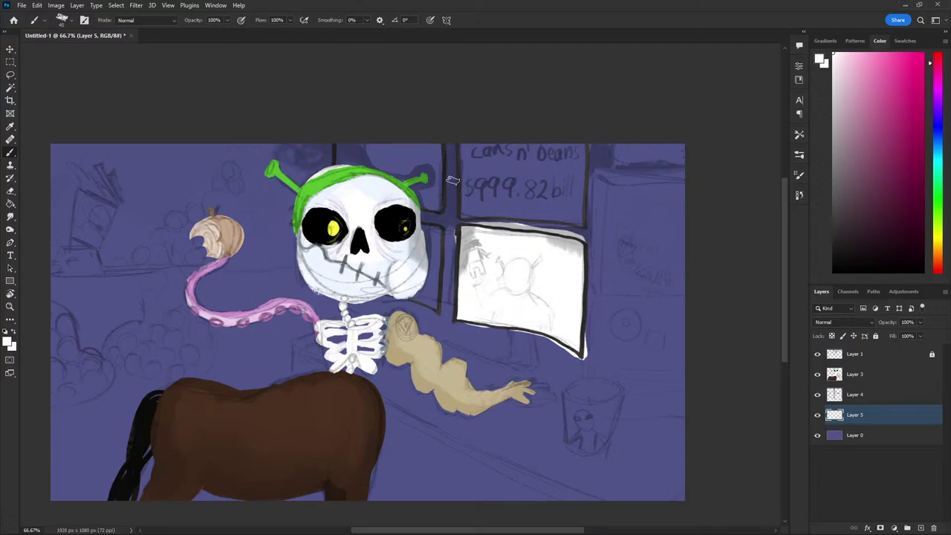
{"action": "mouse_move", "coordinate": [434, 234]}
{"action": "left_mouse_down"}
{"action": "mouse_move", "coordinate": [425, 239]}
{"action": "mouse_move", "coordinate": [435, 247]}
{"action": "mouse_move", "coordinate": [438, 235]}
{"action": "mouse_move", "coordinate": [435, 299]}
{"action": "mouse_move", "coordinate": [416, 291]}
{"action": "mouse_move", "coordinate": [406, 300]}
{"action": "left_mouse_up"}
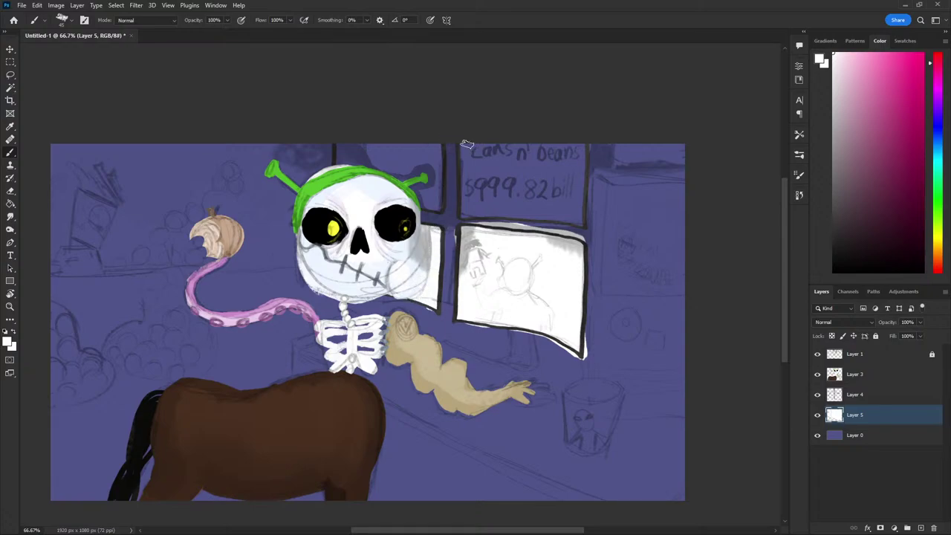
{"action": "mouse_move", "coordinate": [466, 145]}
{"action": "left_mouse_down"}
{"action": "mouse_move", "coordinate": [466, 199]}
{"action": "mouse_move", "coordinate": [491, 215]}
{"action": "mouse_move", "coordinate": [590, 215]}
{"action": "left_mouse_up"}
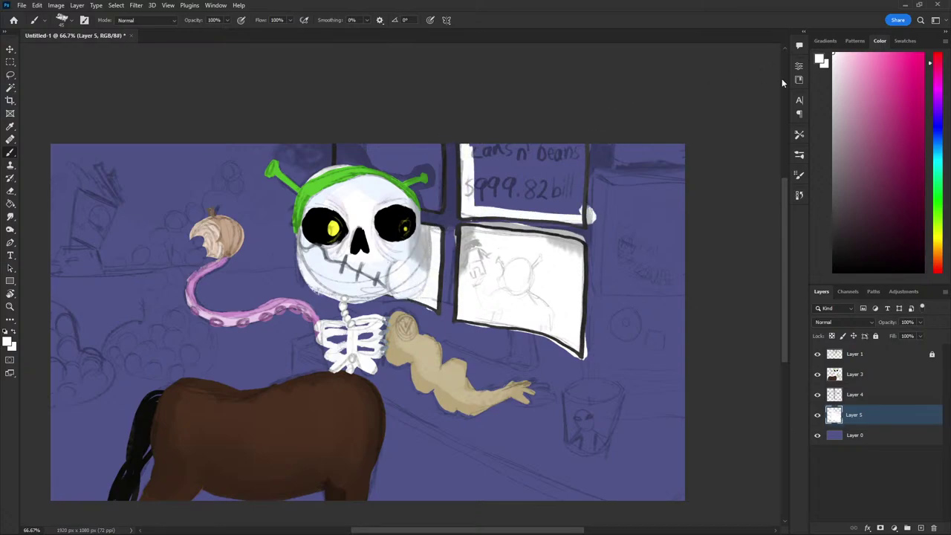
{"action": "left_click", "coordinate": [938, 132]}
Try a pale blue stroke down the lower pane's right edge, then undo it
{"action": "left_click", "coordinate": [848, 54]}
{"action": "left_click", "coordinate": [854, 61]}
{"action": "mouse_move", "coordinate": [570, 235]}
{"action": "left_mouse_down"}
{"action": "mouse_move", "coordinate": [577, 327]}
{"action": "mouse_move", "coordinate": [576, 268]}
{"action": "mouse_move", "coordinate": [566, 327]}
{"action": "left_mouse_up"}
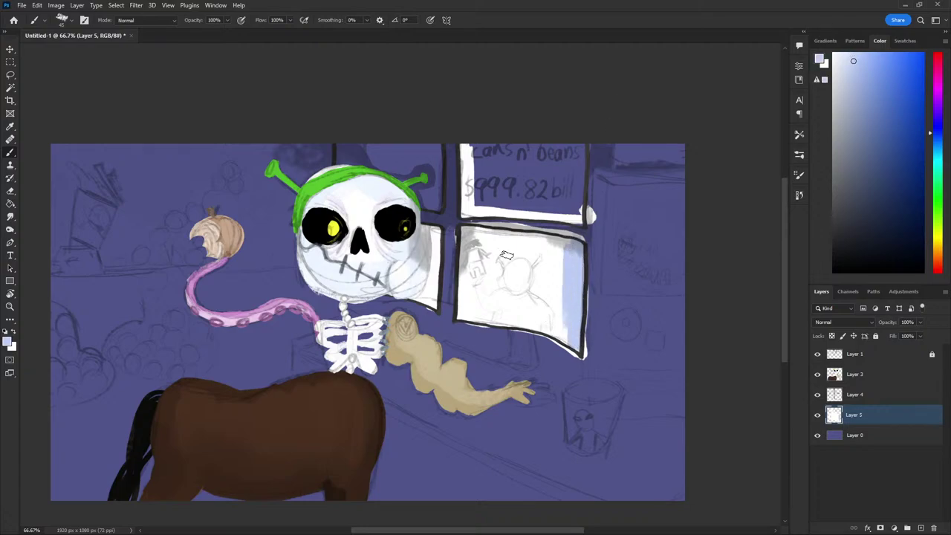
{"action": "key", "text": "super+x"}
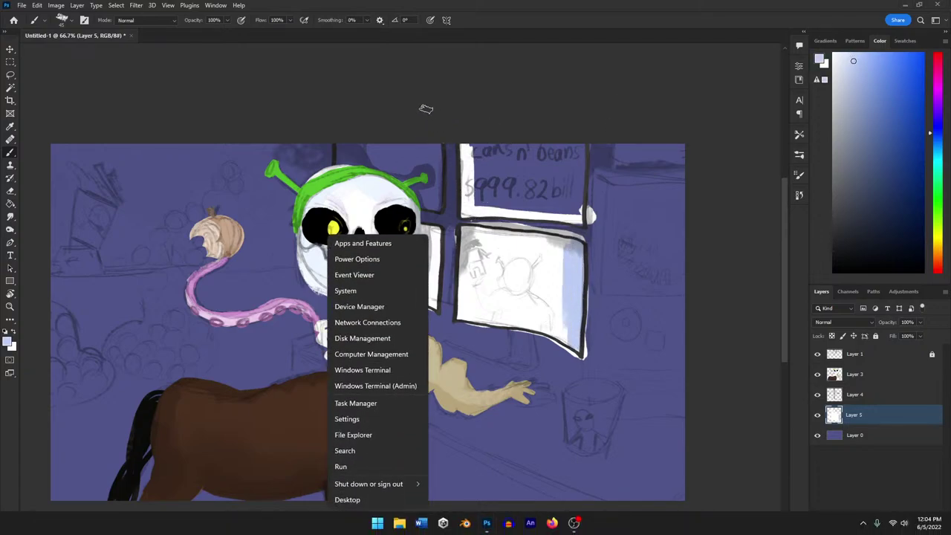
{"action": "key", "text": "Escape"}
{"action": "key", "text": "ctrl+z"}
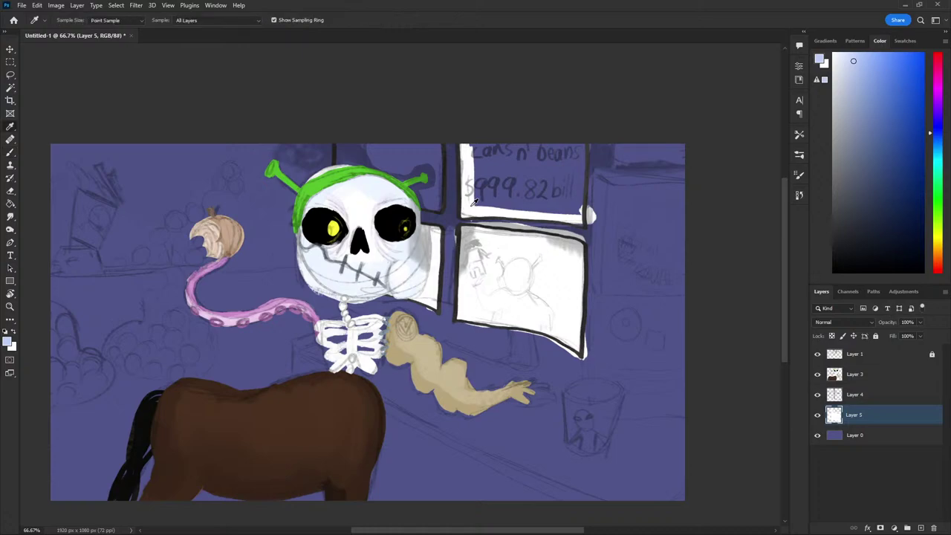
Paint white over the blue strips beside the upper sign
{"action": "left_click", "coordinate": [469, 206], "text": "alt"}
{"action": "mouse_move", "coordinate": [470, 206]}
{"action": "left_mouse_down"}
{"action": "mouse_move", "coordinate": [488, 152]}
{"action": "mouse_move", "coordinate": [512, 134]}
{"action": "mouse_move", "coordinate": [602, 153]}
{"action": "left_mouse_up"}
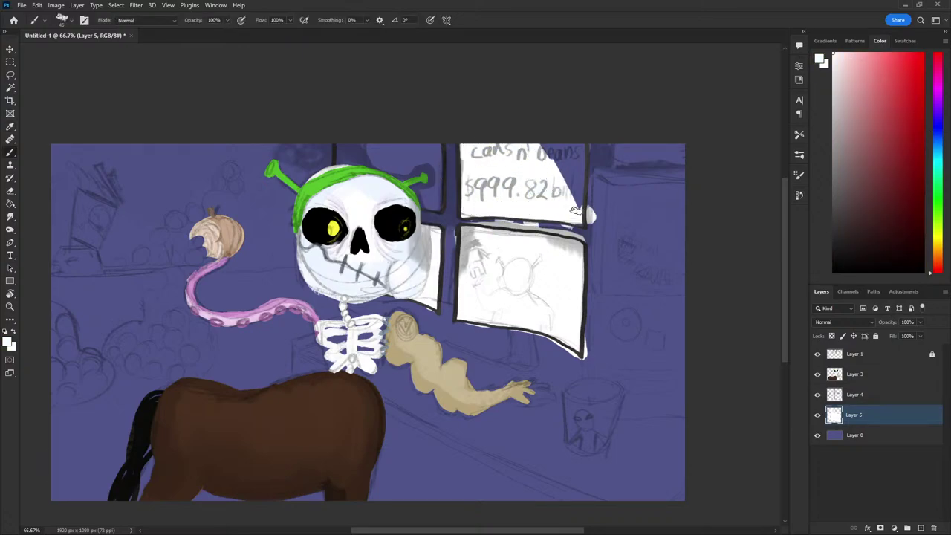
{"action": "mouse_move", "coordinate": [429, 144]}
{"action": "left_mouse_down"}
{"action": "mouse_move", "coordinate": [420, 204]}
{"action": "mouse_move", "coordinate": [336, 126]}
{"action": "left_mouse_up"}
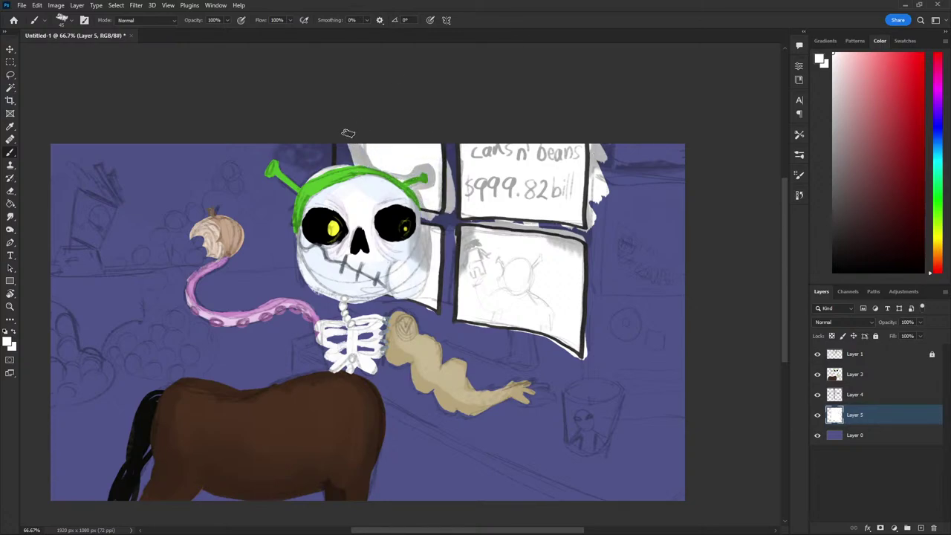
Erase stray white between the sign panels, along their edges and at the lower corner
{"action": "key", "text": "e"}
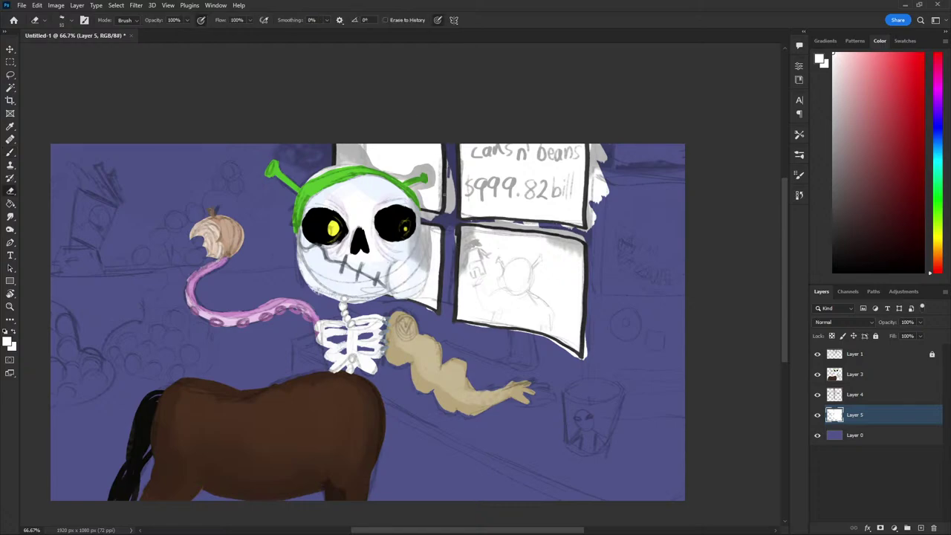
{"action": "mouse_move", "coordinate": [446, 157]}
{"action": "left_mouse_down"}
{"action": "mouse_move", "coordinate": [422, 218]}
{"action": "mouse_move", "coordinate": [435, 218]}
{"action": "left_mouse_up"}
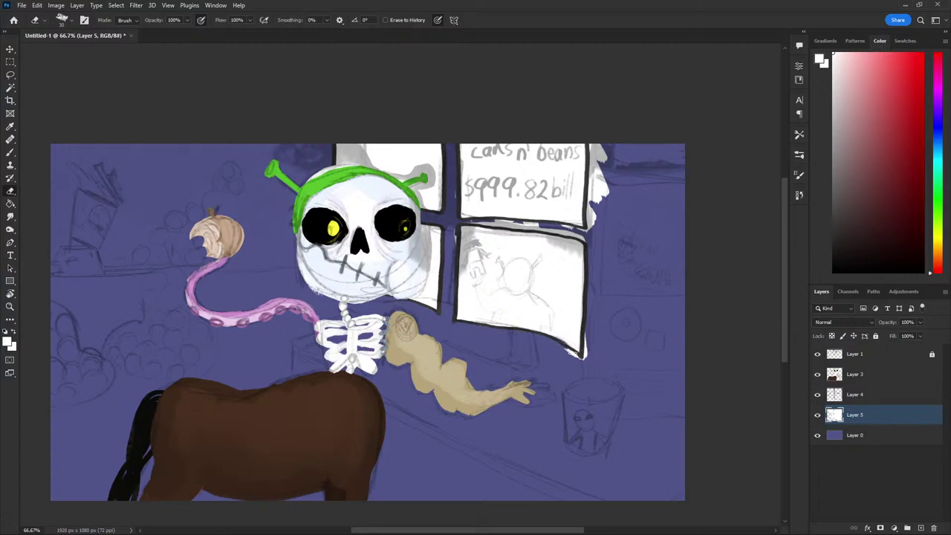
{"action": "left_click_drag", "start_coordinate": [572, 358], "coordinate": [592, 333]}
{"action": "mouse_move", "coordinate": [446, 218]}
{"action": "left_mouse_down"}
{"action": "mouse_move", "coordinate": [573, 226]}
{"action": "mouse_move", "coordinate": [490, 223]}
{"action": "mouse_move", "coordinate": [594, 242]}
{"action": "left_mouse_up"}
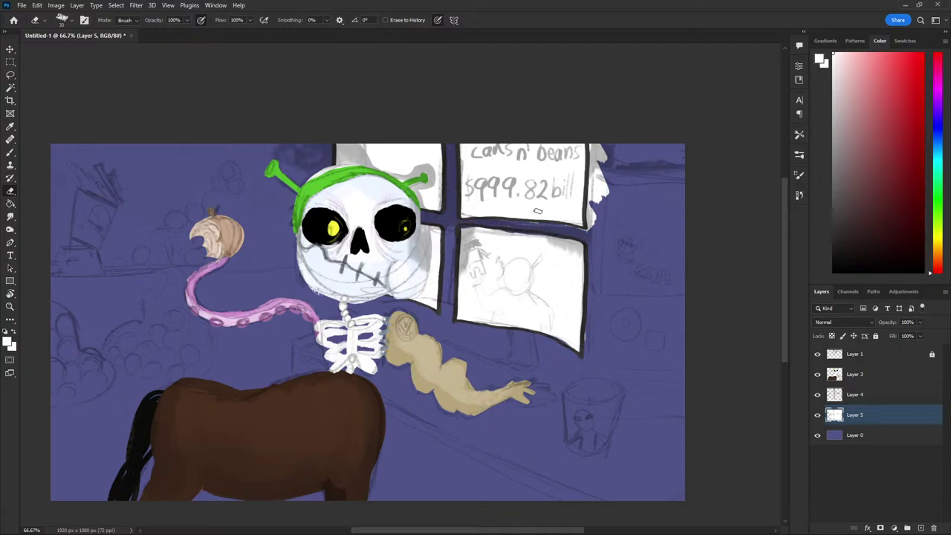
{"action": "mouse_move", "coordinate": [591, 214]}
{"action": "left_mouse_down"}
{"action": "mouse_move", "coordinate": [583, 230]}
{"action": "mouse_move", "coordinate": [596, 156]}
{"action": "mouse_move", "coordinate": [601, 196]}
{"action": "mouse_move", "coordinate": [599, 158]}
{"action": "left_mouse_up"}
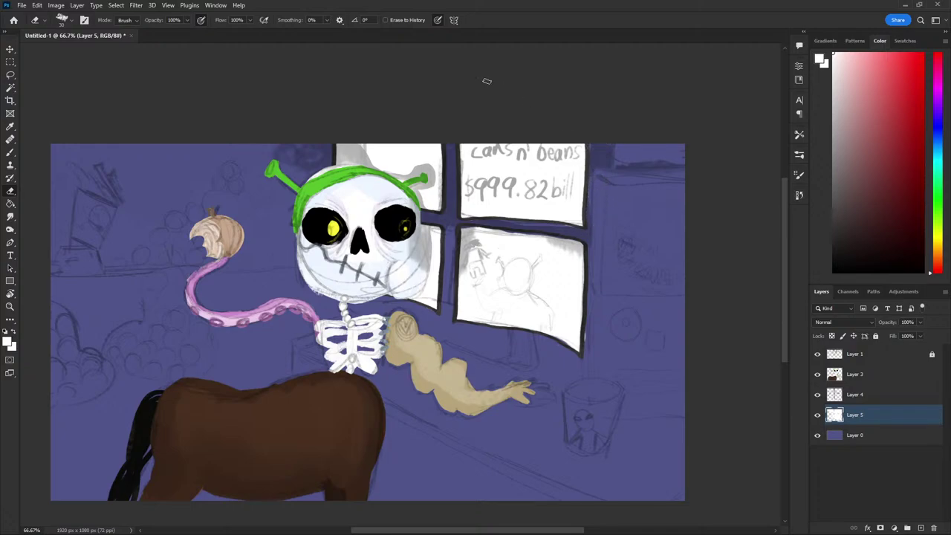
Merge Layers 4 and 5 into one windows layer
{"action": "left_click", "coordinate": [857, 395], "text": "shift"}
{"action": "right_click", "coordinate": [857, 394]}
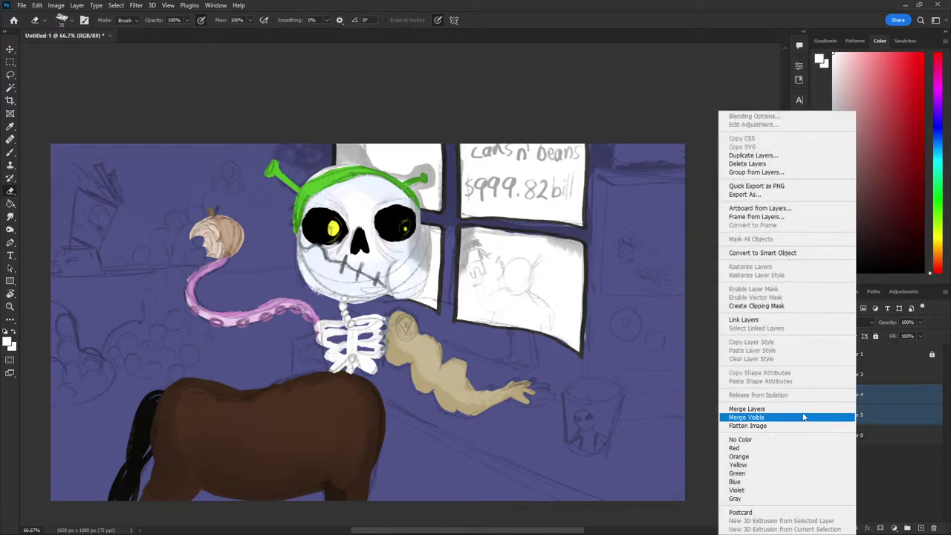
{"action": "left_click", "coordinate": [802, 408]}
Disable Outer Glow and add a Multiply Color Overlay to the windows layer
{"action": "left_click", "coordinate": [868, 528]}
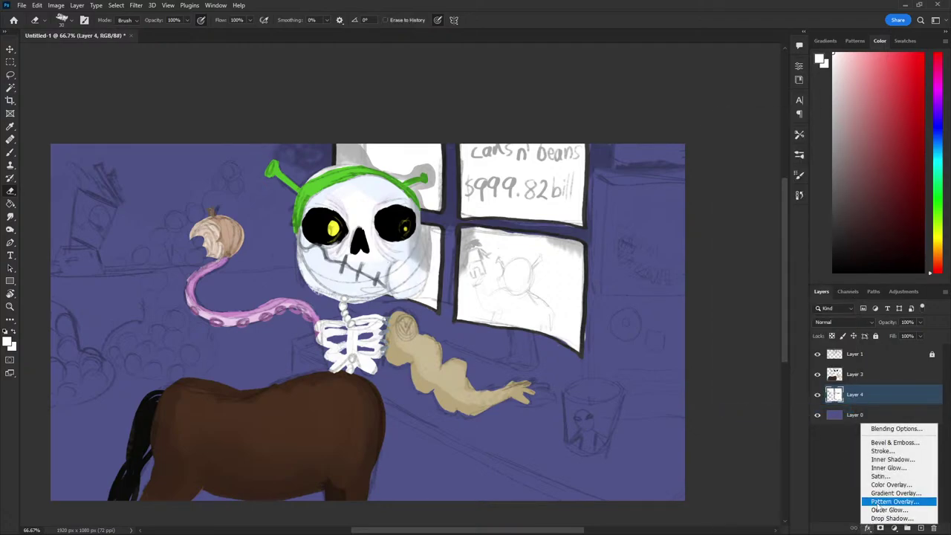
{"action": "key", "text": "Escape"}
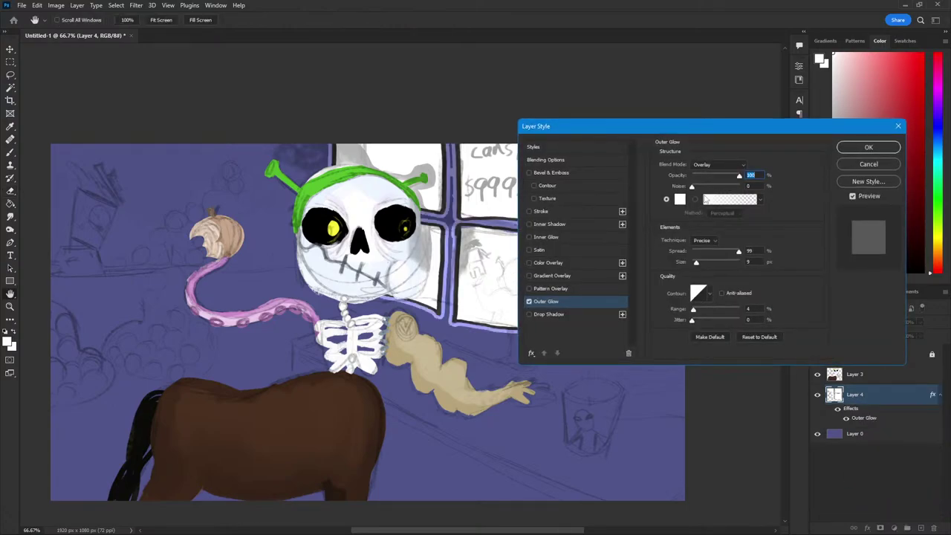
{"action": "left_click", "coordinate": [529, 301]}
{"action": "left_click", "coordinate": [529, 263]}
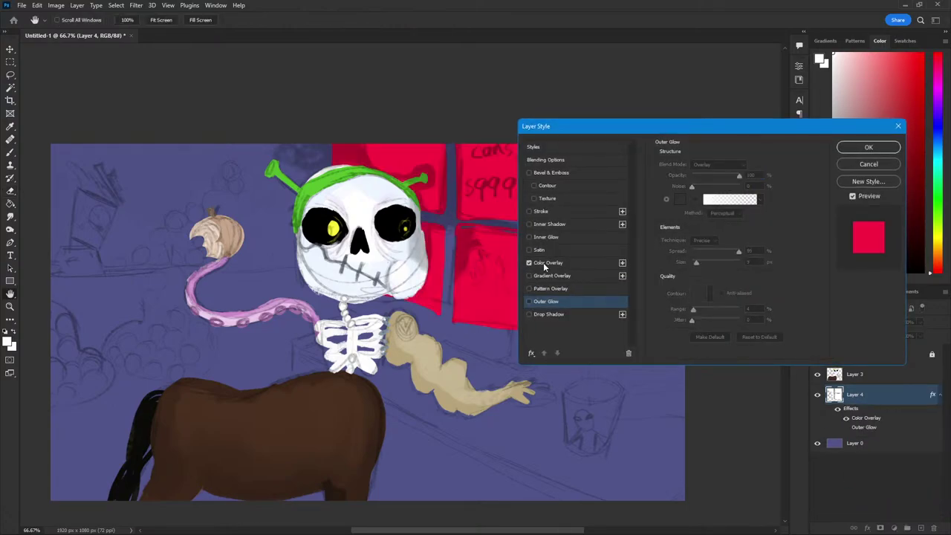
{"action": "left_click", "coordinate": [709, 166]}
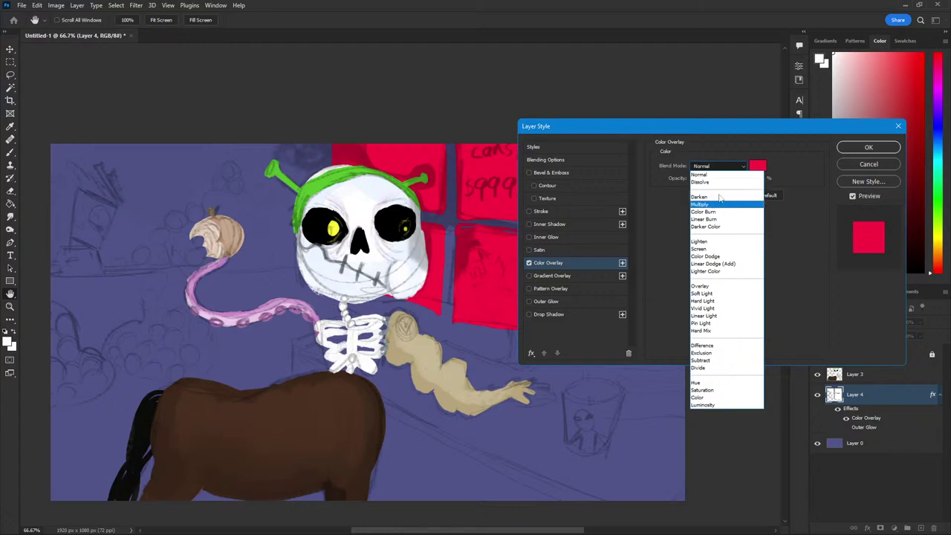
{"action": "left_click", "coordinate": [729, 205]}
Set the overlay colour to a saturated pale blue and apply the effect
{"action": "left_click", "coordinate": [757, 165]}
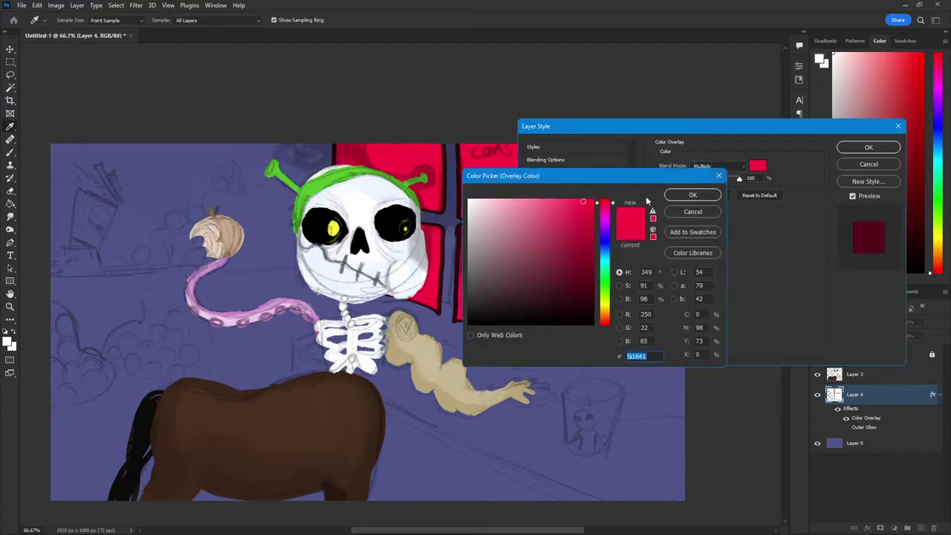
{"action": "left_click", "coordinate": [605, 245]}
{"action": "left_click_drag", "start_coordinate": [573, 241], "coordinate": [497, 204]}
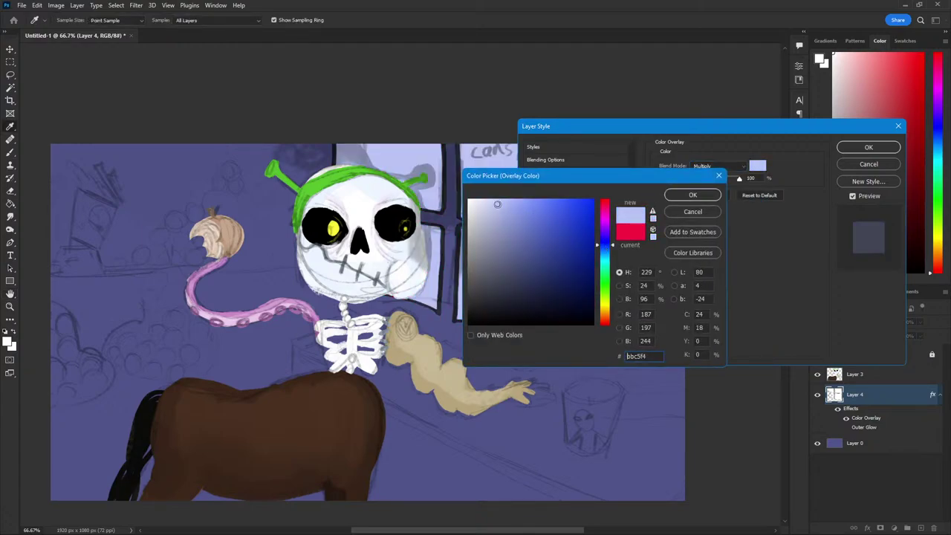
{"action": "left_click", "coordinate": [692, 195]}
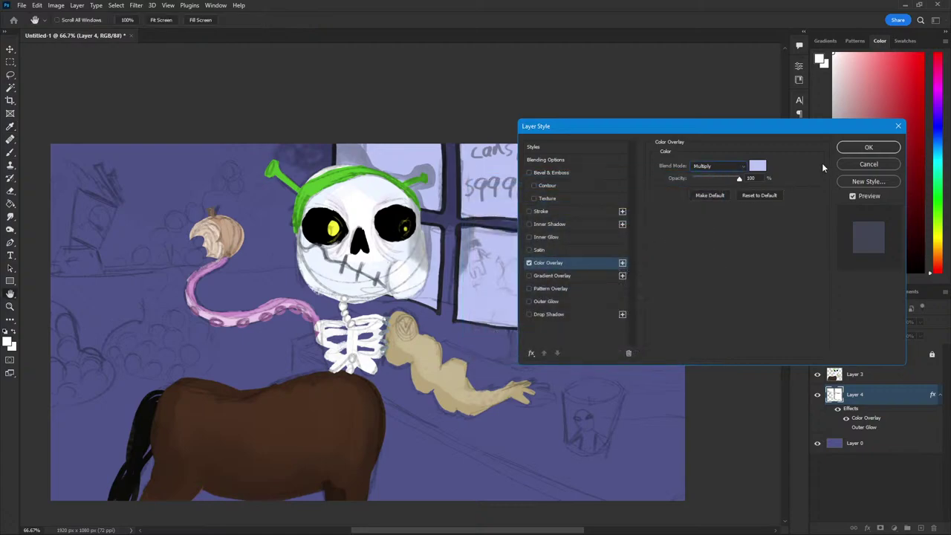
{"action": "left_click", "coordinate": [759, 166]}
{"action": "left_click_drag", "start_coordinate": [531, 208], "coordinate": [520, 201]}
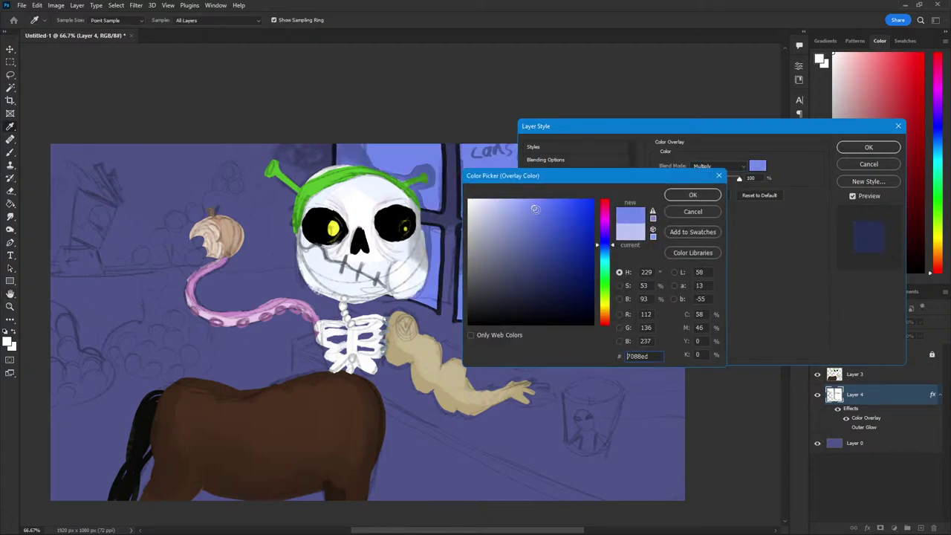
{"action": "key", "text": "Return"}
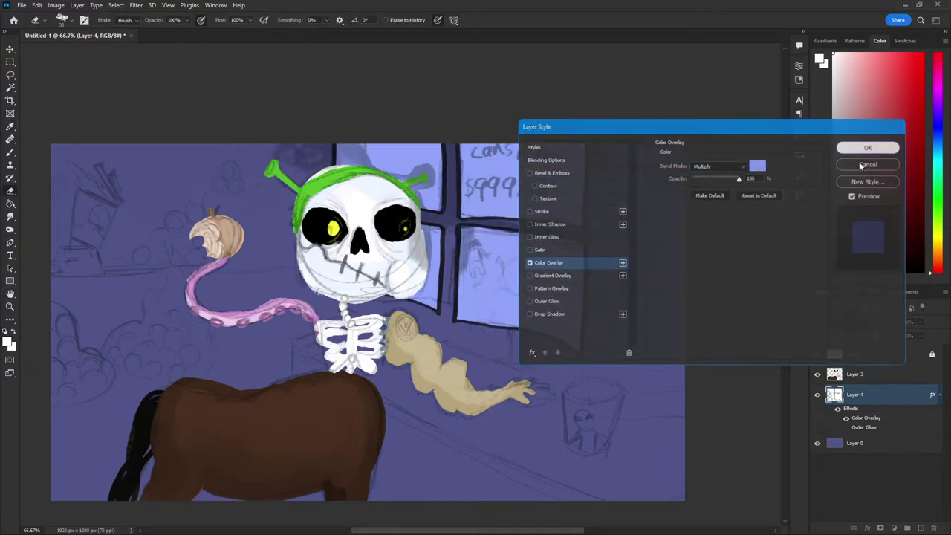
{"action": "left_click", "coordinate": [892, 152]}
Rasterize the windows layer's style and add a new empty layer above it
{"action": "left_click", "coordinate": [885, 487]}
{"action": "right_click", "coordinate": [857, 400]}
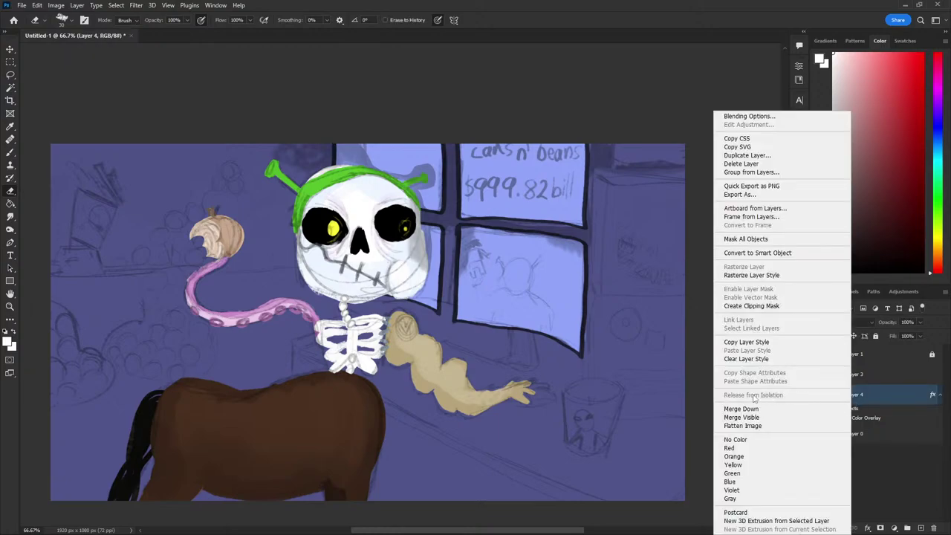
{"action": "left_click", "coordinate": [751, 275]}
{"action": "left_click", "coordinate": [920, 527]}
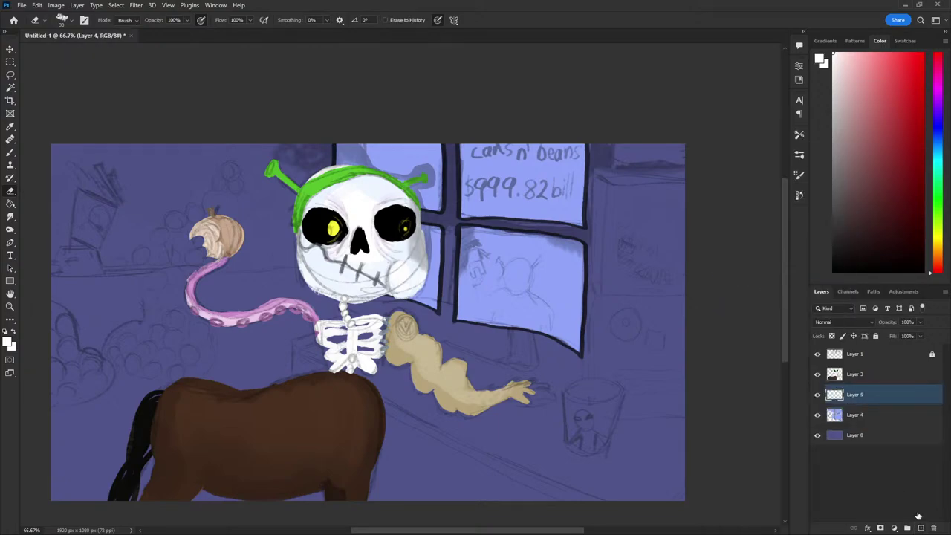
{"action": "right_click", "coordinate": [860, 396]}
Clip the new layer to the windows and letter 'net worth of Sams' with a dollar sign
{"action": "left_click", "coordinate": [757, 306]}
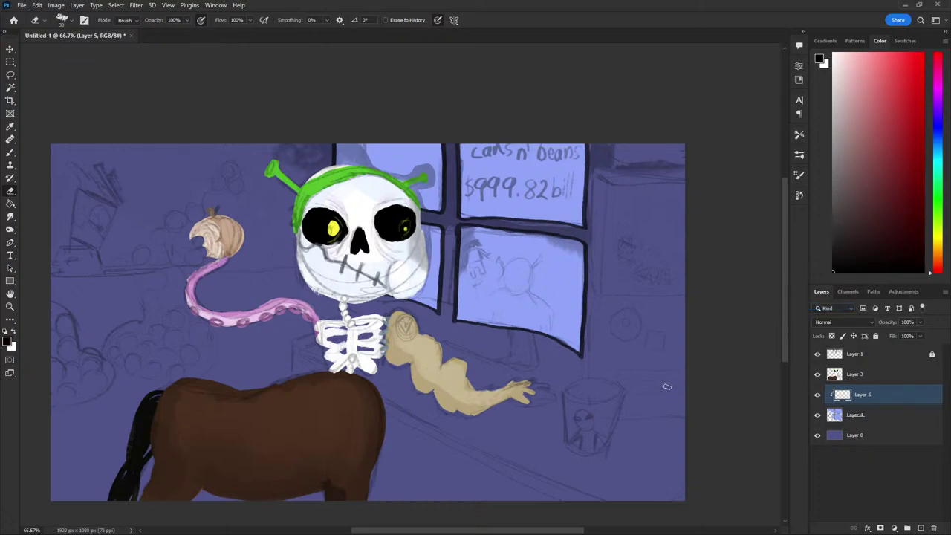
{"action": "key", "text": "b"}
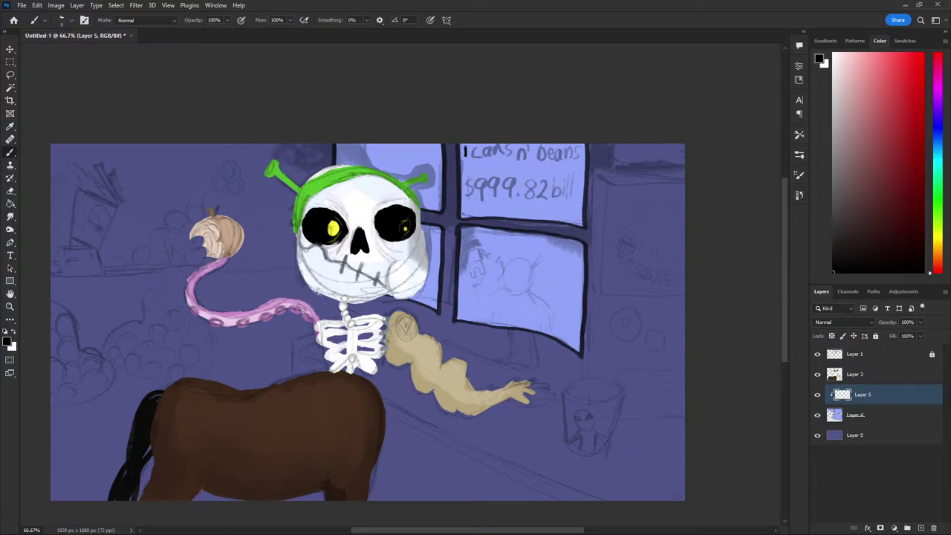
{"action": "left_click_drag", "start_coordinate": [464, 152], "coordinate": [476, 156]}
{"action": "mouse_move", "coordinate": [481, 143]}
{"action": "left_mouse_down"}
{"action": "mouse_move", "coordinate": [482, 157]}
{"action": "mouse_move", "coordinate": [520, 148]}
{"action": "mouse_move", "coordinate": [523, 156]}
{"action": "left_mouse_up"}
{"action": "mouse_move", "coordinate": [520, 147]}
{"action": "left_mouse_down"}
{"action": "mouse_move", "coordinate": [529, 156]}
{"action": "mouse_move", "coordinate": [561, 147]}
{"action": "left_mouse_up"}
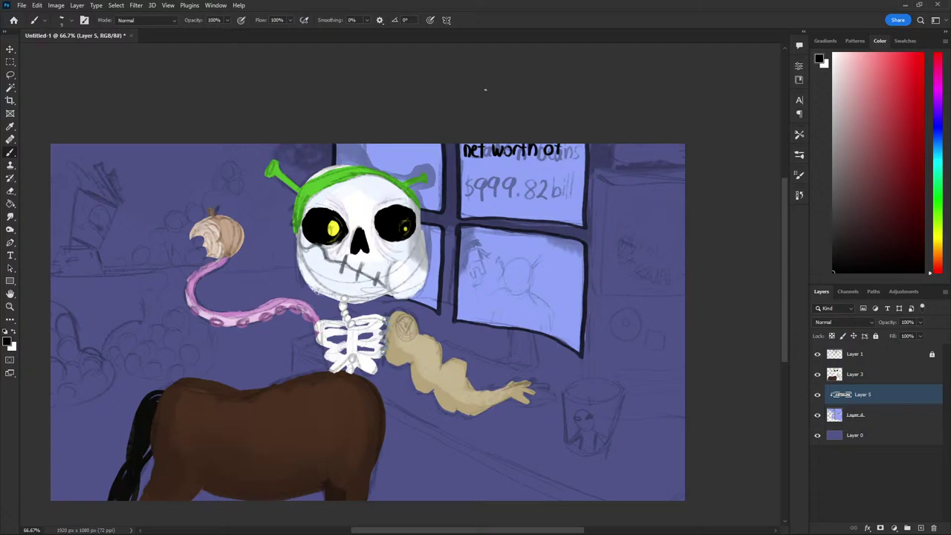
{"action": "mouse_move", "coordinate": [467, 166]}
{"action": "left_mouse_down"}
{"action": "mouse_move", "coordinate": [465, 175]}
{"action": "mouse_move", "coordinate": [496, 173]}
{"action": "left_mouse_up"}
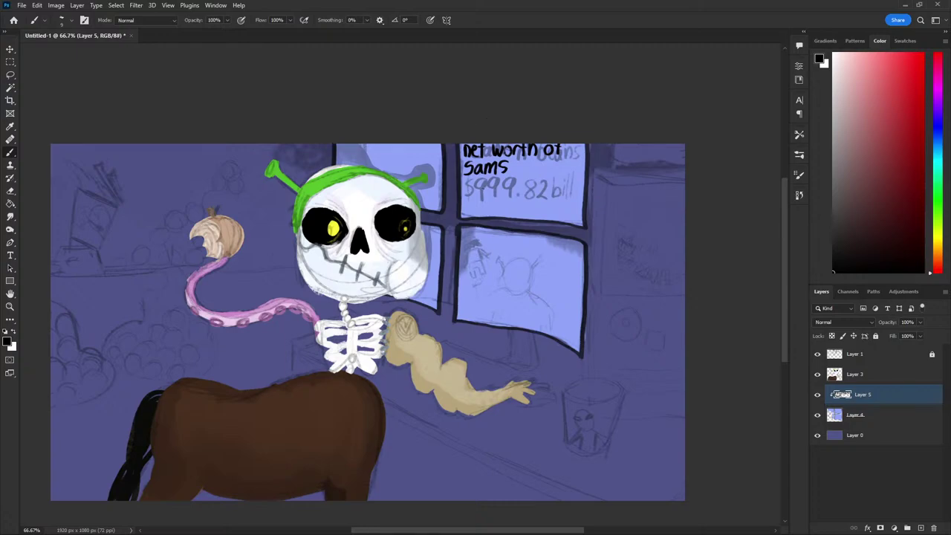
{"action": "mouse_move", "coordinate": [482, 184]}
{"action": "left_mouse_down"}
{"action": "mouse_move", "coordinate": [475, 206]}
{"action": "mouse_move", "coordinate": [529, 201]}
{"action": "mouse_move", "coordinate": [536, 182]}
{"action": "mouse_move", "coordinate": [552, 199]}
{"action": "left_mouse_up"}
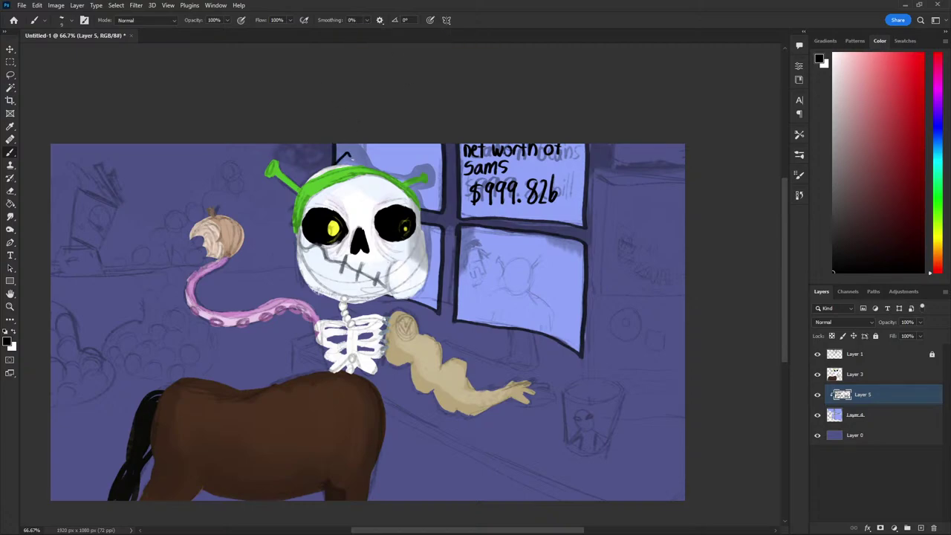
Rework short dark strokes above the skull and along its right edge
{"action": "left_click_drag", "start_coordinate": [347, 158], "coordinate": [385, 148]}
{"action": "key", "text": "ctrl+z"}
{"action": "left_click_drag", "start_coordinate": [372, 161], "coordinate": [378, 144]}
{"action": "key", "text": "ctrl+z"}
{"action": "left_click_drag", "start_coordinate": [346, 165], "coordinate": [356, 151]}
{"action": "left_click_drag", "start_coordinate": [434, 294], "coordinate": [426, 276]}
{"action": "key", "text": "ctrl+z"}
{"action": "left_click_drag", "start_coordinate": [434, 226], "coordinate": [430, 239]}
Extend the green antenna above the skull
{"action": "left_click", "coordinate": [938, 177]}
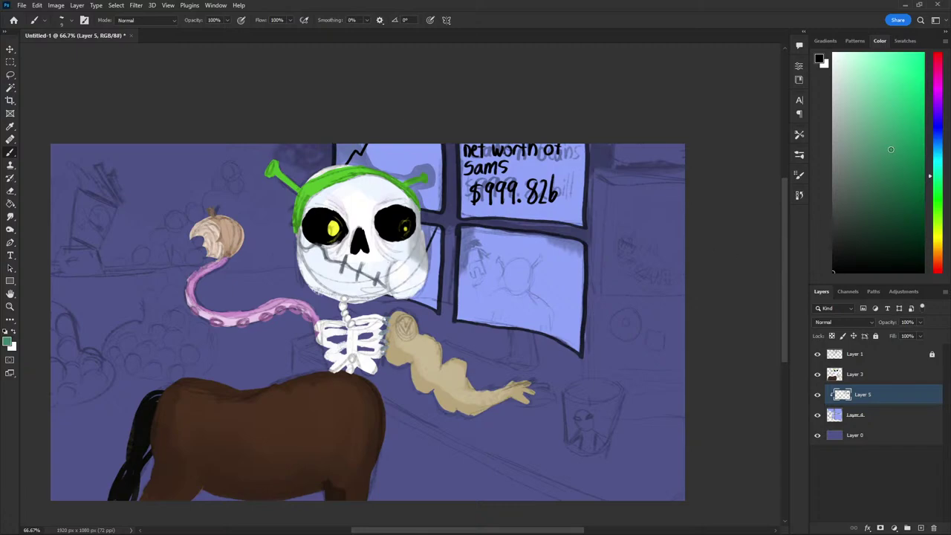
{"action": "left_click", "coordinate": [915, 133]}
{"action": "left_click_drag", "start_coordinate": [350, 158], "coordinate": [346, 166]}
{"action": "left_click_drag", "start_coordinate": [433, 230], "coordinate": [425, 252]}
{"action": "key", "text": "ctrl+z"}
Paint a bright green Shrek head with a dark mark in the lower window
{"action": "left_click", "coordinate": [875, 180]}
{"action": "left_click", "coordinate": [909, 176]}
{"action": "left_click", "coordinate": [938, 201]}
{"action": "left_click_drag", "start_coordinate": [909, 174], "coordinate": [913, 117]}
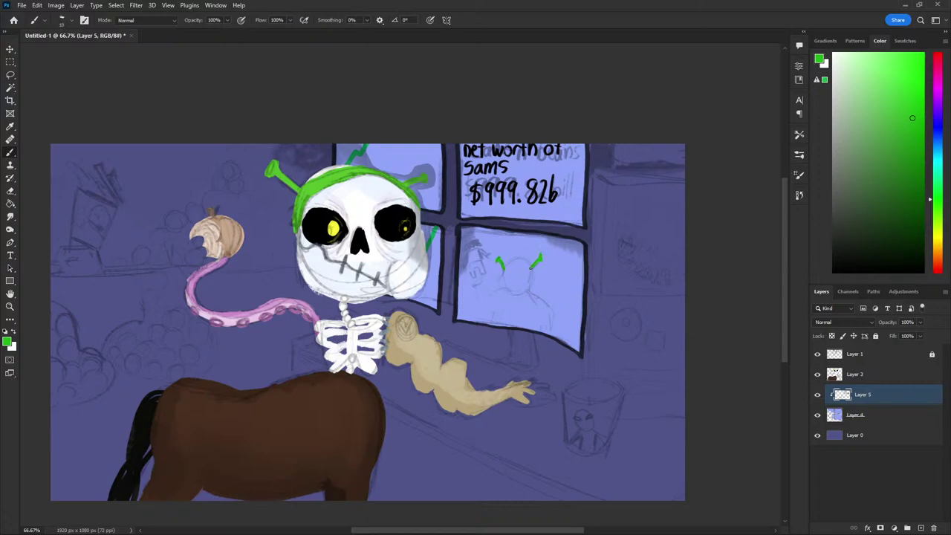
{"action": "mouse_move", "coordinate": [531, 269]}
{"action": "left_mouse_down"}
{"action": "mouse_move", "coordinate": [511, 291]}
{"action": "mouse_move", "coordinate": [507, 278]}
{"action": "left_mouse_up"}
{"action": "mouse_move", "coordinate": [524, 271]}
{"action": "left_mouse_down"}
{"action": "mouse_move", "coordinate": [515, 273]}
{"action": "mouse_move", "coordinate": [525, 271]}
{"action": "left_mouse_up"}
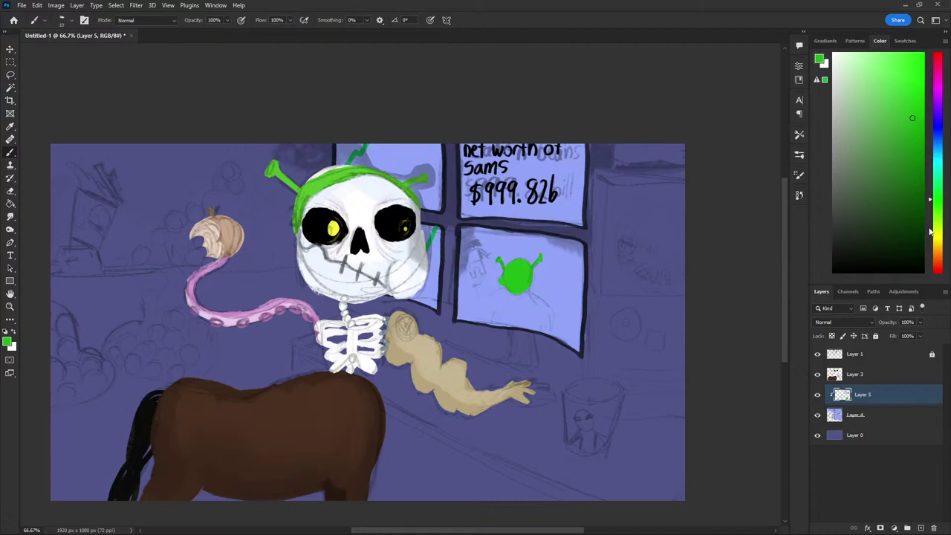
Paint a dark olive-brown body below the green head
{"action": "left_click", "coordinate": [933, 242]}
{"action": "left_click", "coordinate": [897, 167]}
{"action": "left_click_drag", "start_coordinate": [897, 168], "coordinate": [904, 201]}
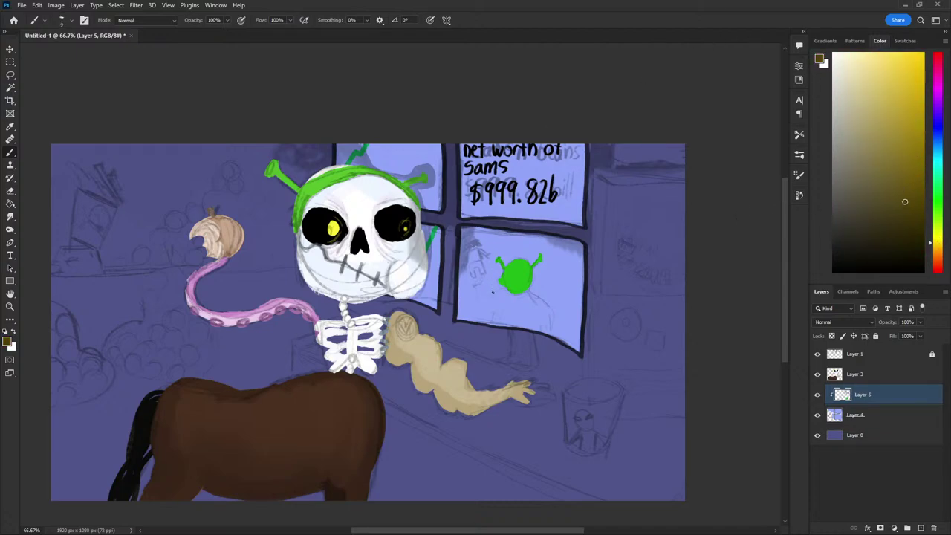
{"action": "left_click_drag", "start_coordinate": [493, 293], "coordinate": [492, 300]}
{"action": "key", "text": "ctrl+z"}
{"action": "left_click_drag", "start_coordinate": [532, 297], "coordinate": [530, 328]}
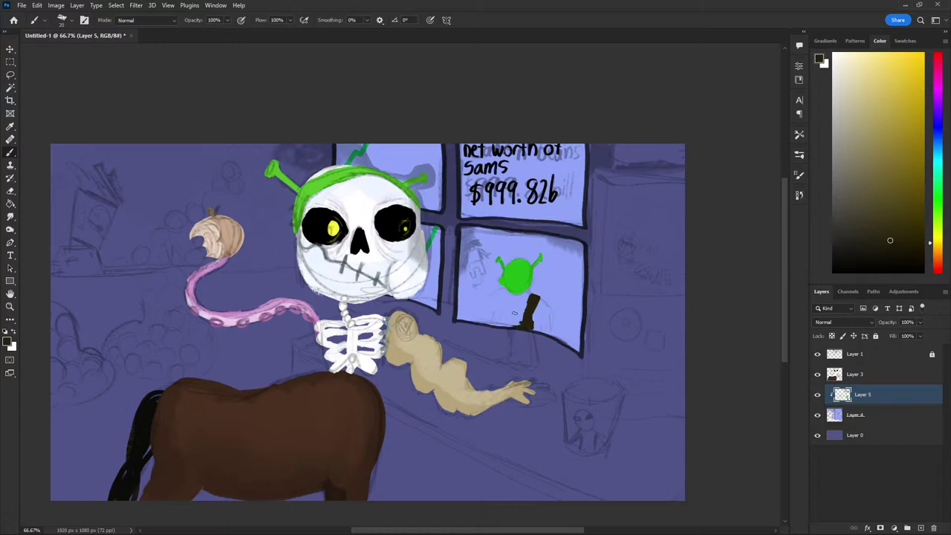
{"action": "key", "text": "ctrl+z"}
{"action": "mouse_move", "coordinate": [502, 316]}
{"action": "left_mouse_down"}
{"action": "mouse_move", "coordinate": [522, 321]}
{"action": "mouse_move", "coordinate": [499, 309]}
{"action": "mouse_move", "coordinate": [494, 293]}
{"action": "mouse_move", "coordinate": [494, 321]}
{"action": "left_mouse_up"}
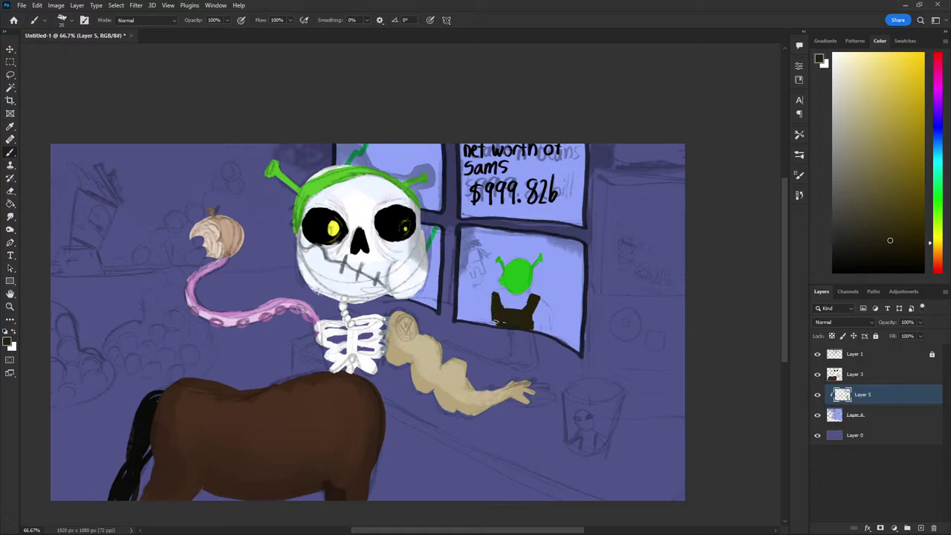
Toggle the Eraser and Brush and pick a beige paint colour
{"action": "key", "text": "e"}
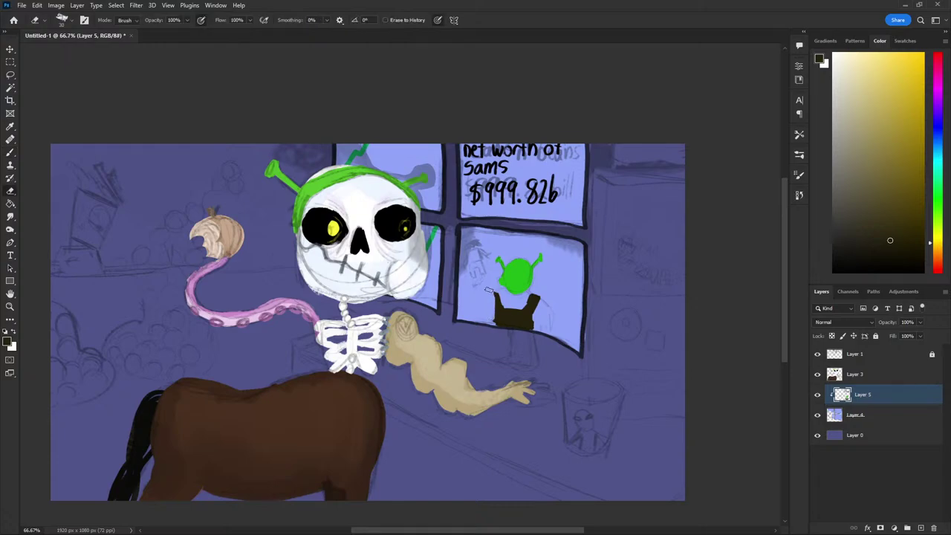
{"action": "key", "text": "b"}
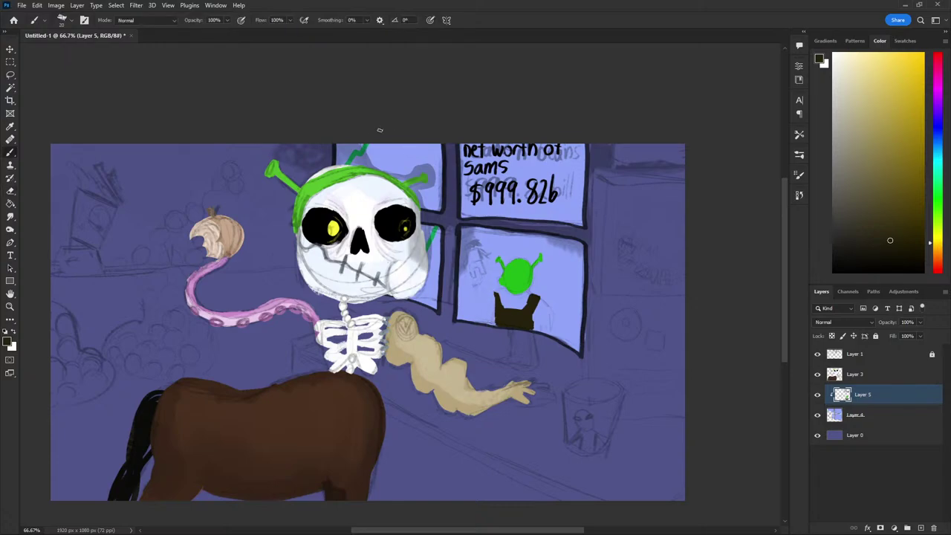
{"action": "left_click_drag", "start_coordinate": [877, 153], "coordinate": [859, 116]}
On a new layer above Layer 4, paint light beige strokes along the vest's left edge
{"action": "left_click", "coordinate": [841, 88]}
{"action": "left_click", "coordinate": [854, 414]}
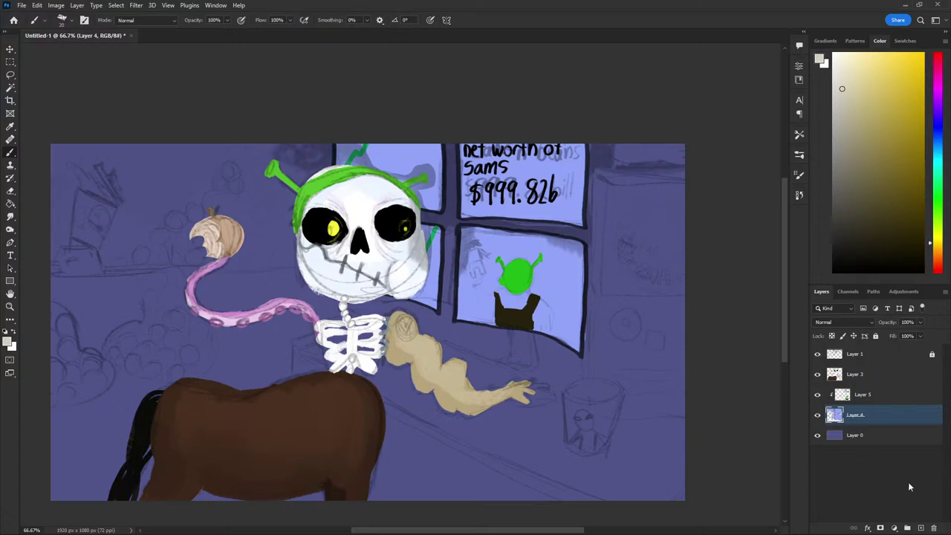
{"action": "left_click", "coordinate": [920, 528]}
{"action": "left_click_drag", "start_coordinate": [490, 314], "coordinate": [492, 321]}
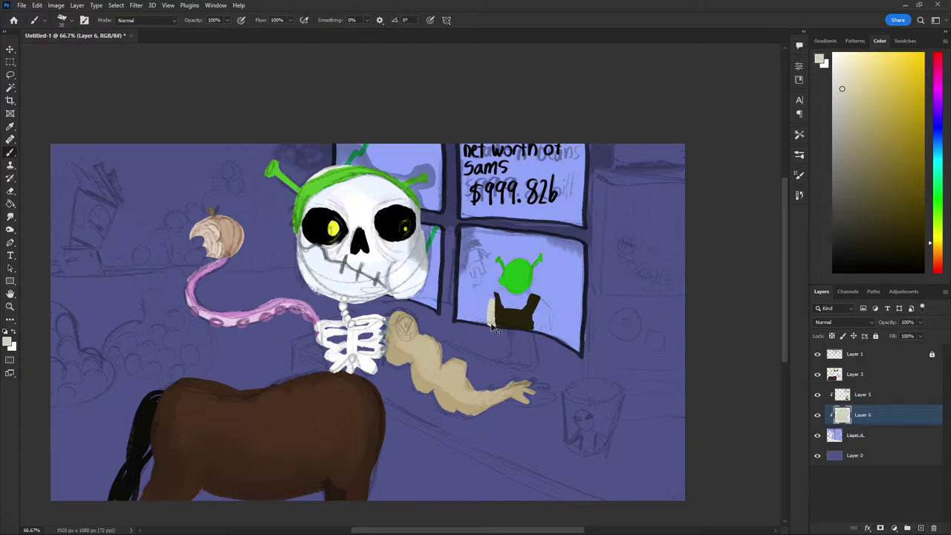
{"action": "left_click_drag", "start_coordinate": [490, 324], "coordinate": [491, 308]}
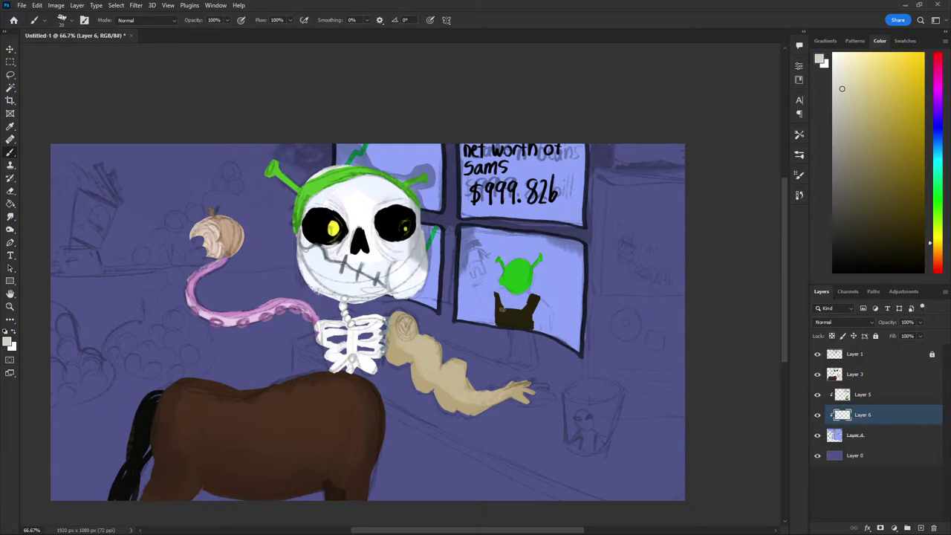
Lasso-select Shrek's window pane to confine the painting
{"action": "key", "text": "l"}
{"action": "left_click_drag", "start_coordinate": [512, 330], "coordinate": [563, 234]}
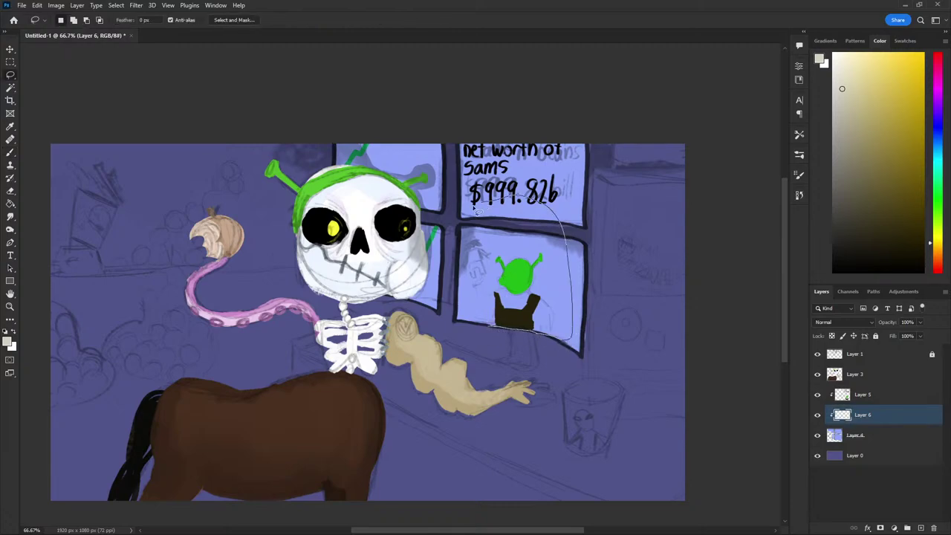
{"action": "key", "text": "b"}
{"action": "mouse_move", "coordinate": [567, 235]}
{"action": "left_mouse_down"}
{"action": "mouse_move", "coordinate": [496, 321]}
{"action": "mouse_move", "coordinate": [483, 285]}
{"action": "left_mouse_up"}
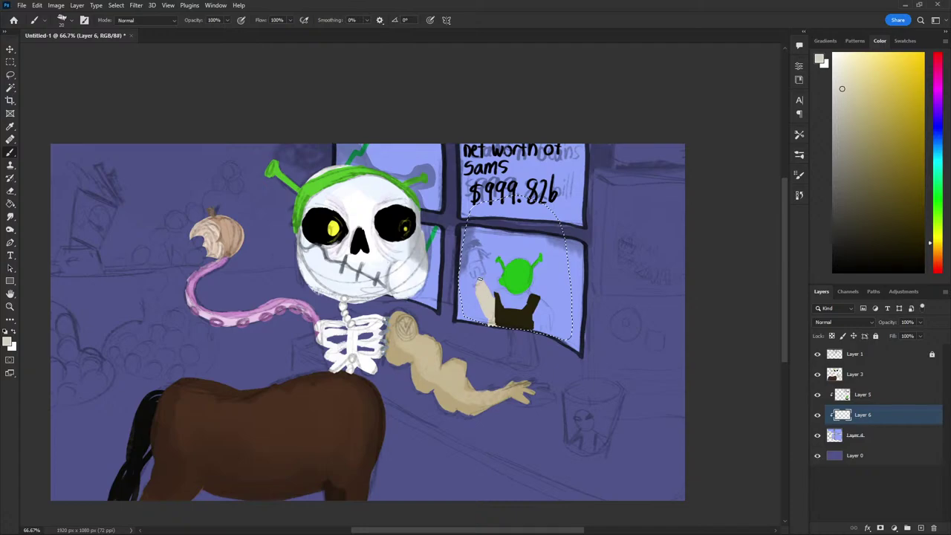
Paint Shrek's raised cream arm and the shirt down the vest's right side
{"action": "left_click_drag", "start_coordinate": [490, 304], "coordinate": [522, 294]}
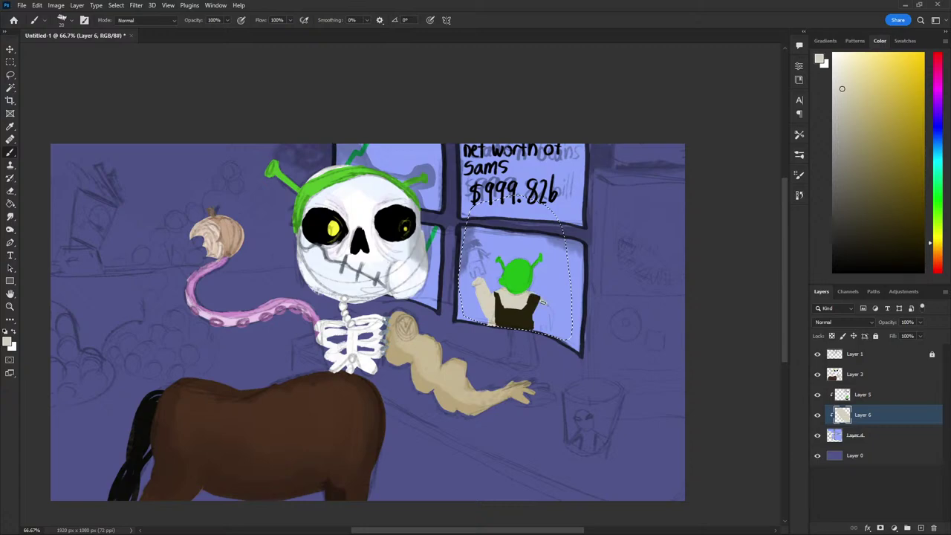
{"action": "left_click_drag", "start_coordinate": [543, 302], "coordinate": [552, 333]}
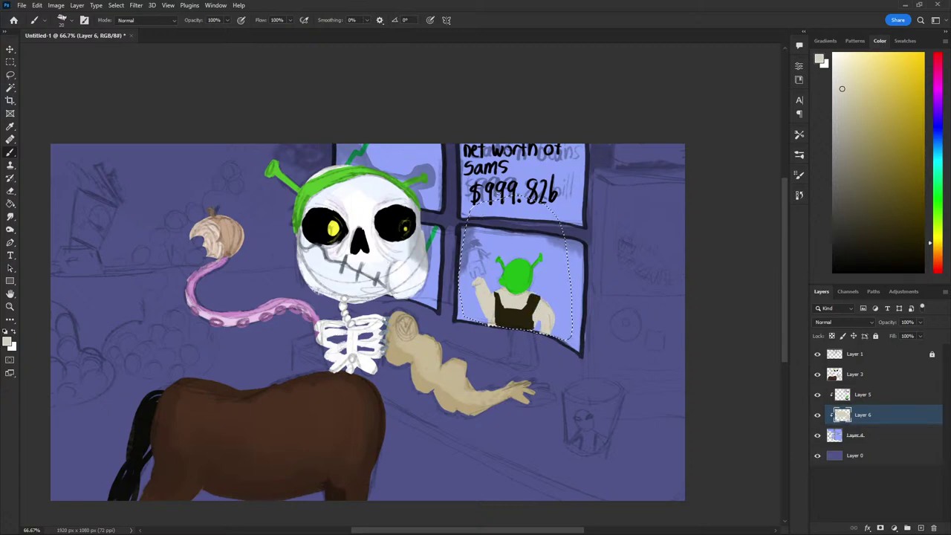
{"action": "key", "text": "e"}
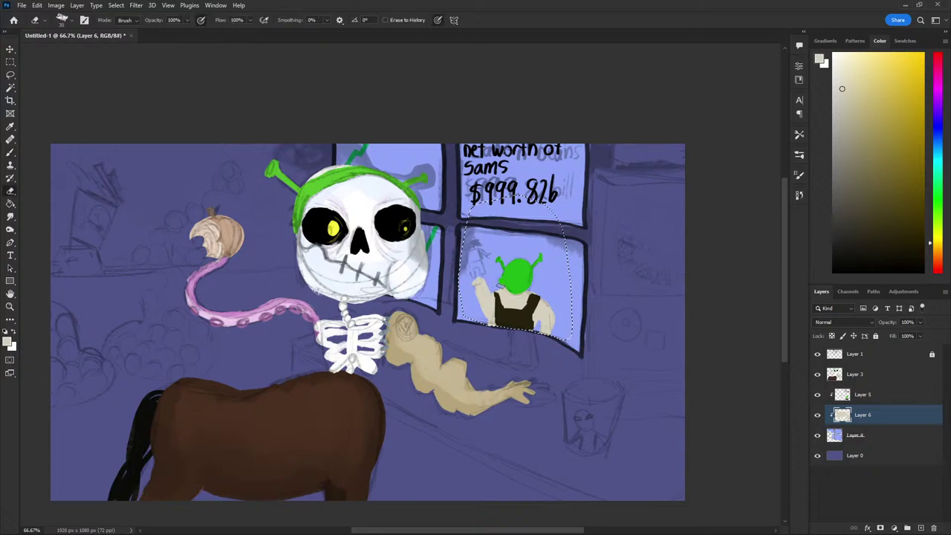
{"action": "key", "text": "b"}
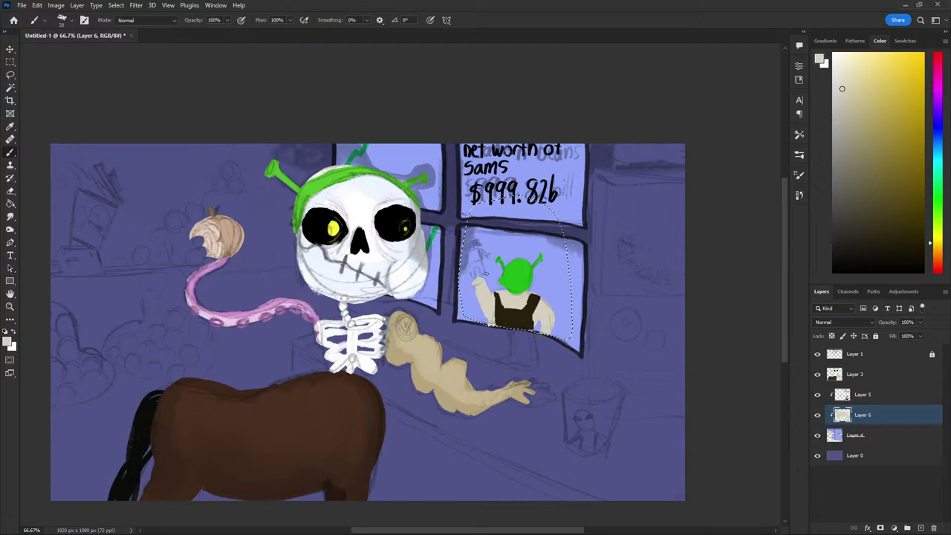
{"action": "key", "text": "alt"}
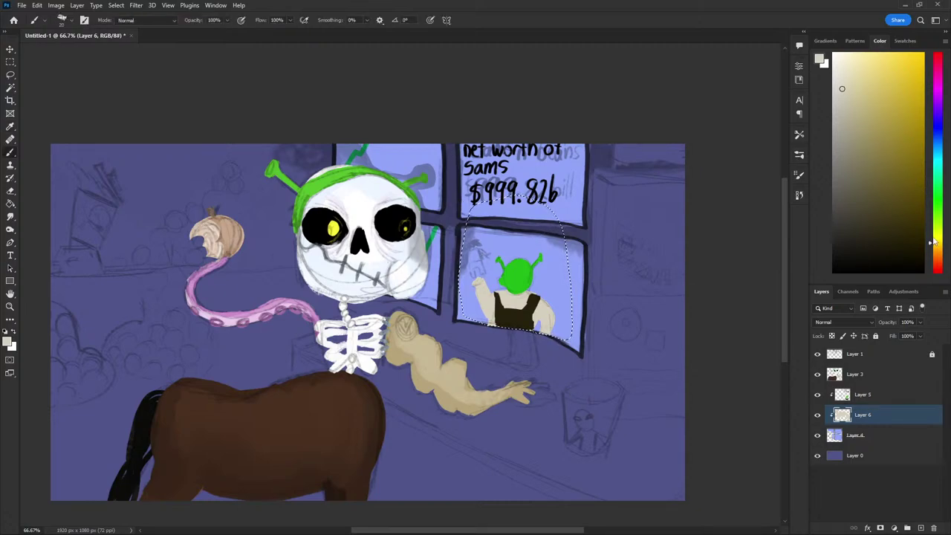
{"action": "left_click", "coordinate": [937, 261]}
Zoom in on Shrek's window and paint the tiny figure's navy legs in his raised hand
{"action": "left_click_drag", "start_coordinate": [864, 109], "coordinate": [853, 241]}
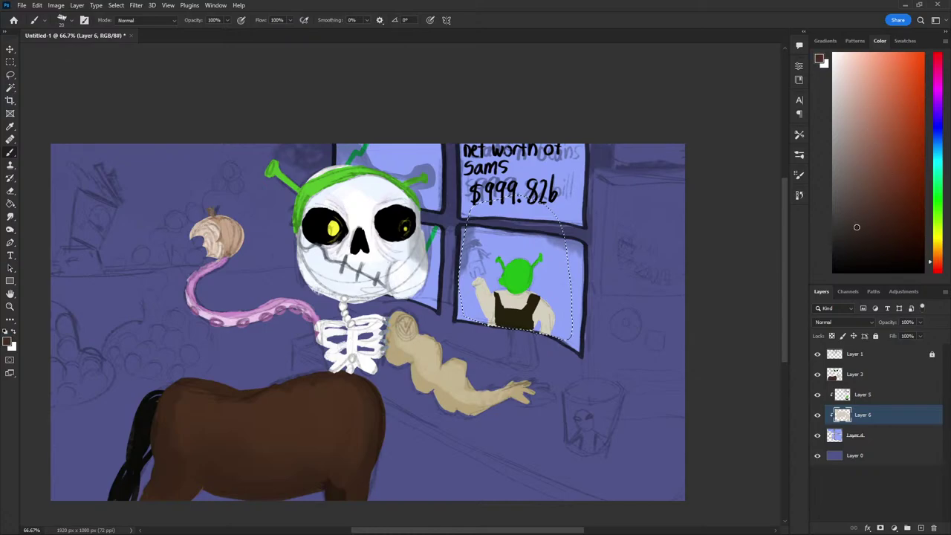
{"action": "key", "text": "ctrl+plus"}
{"action": "key", "text": "ctrl+plus"}
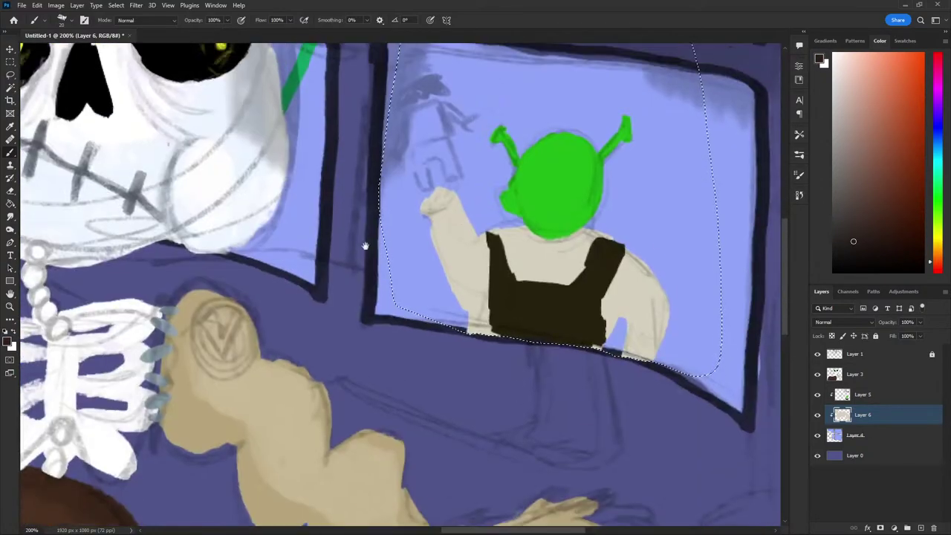
{"action": "left_click_drag", "start_coordinate": [468, 276], "coordinate": [289, 231]}
{"action": "left_click", "coordinate": [929, 125]}
{"action": "left_click", "coordinate": [870, 216]}
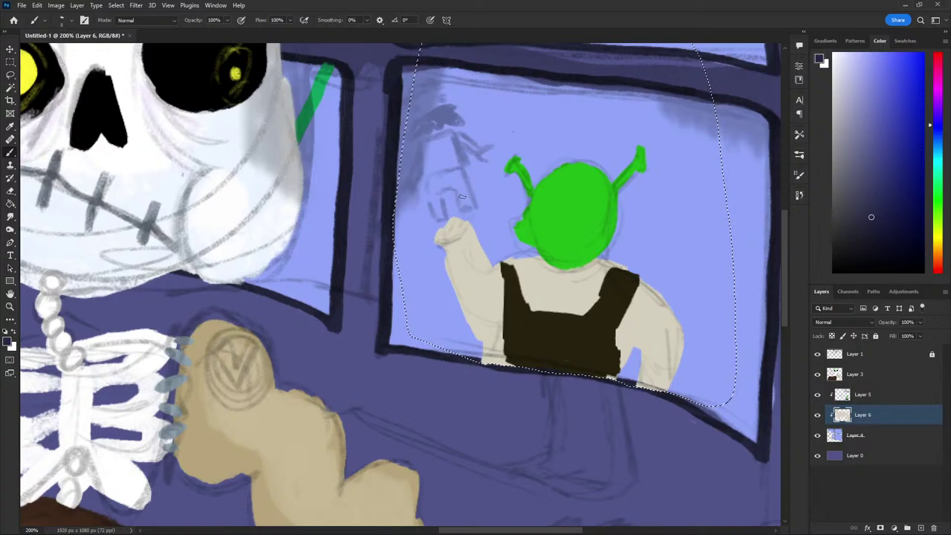
{"action": "mouse_move", "coordinate": [469, 213]}
{"action": "left_mouse_down"}
{"action": "mouse_move", "coordinate": [461, 231]}
{"action": "mouse_move", "coordinate": [468, 208]}
{"action": "mouse_move", "coordinate": [445, 220]}
{"action": "mouse_move", "coordinate": [464, 206]}
{"action": "mouse_move", "coordinate": [459, 216]}
{"action": "left_mouse_up"}
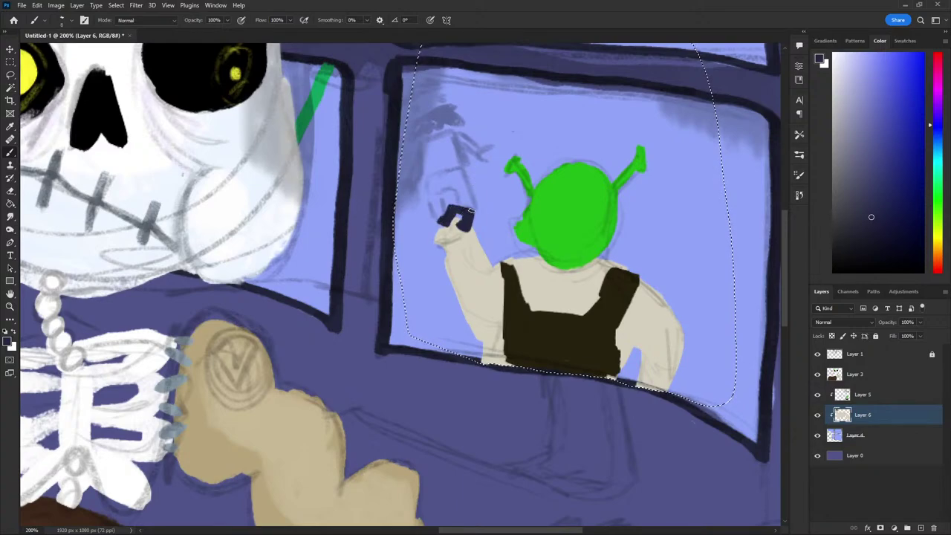
Paint a dark red top above the figure's navy legs
{"action": "left_click", "coordinate": [937, 271]}
{"action": "mouse_move", "coordinate": [896, 197]}
{"action": "left_mouse_down"}
{"action": "mouse_move", "coordinate": [876, 176]}
{"action": "mouse_move", "coordinate": [886, 148]}
{"action": "left_mouse_up"}
{"action": "key", "text": "ctrl+minus"}
{"action": "key", "text": "ctrl+minus"}
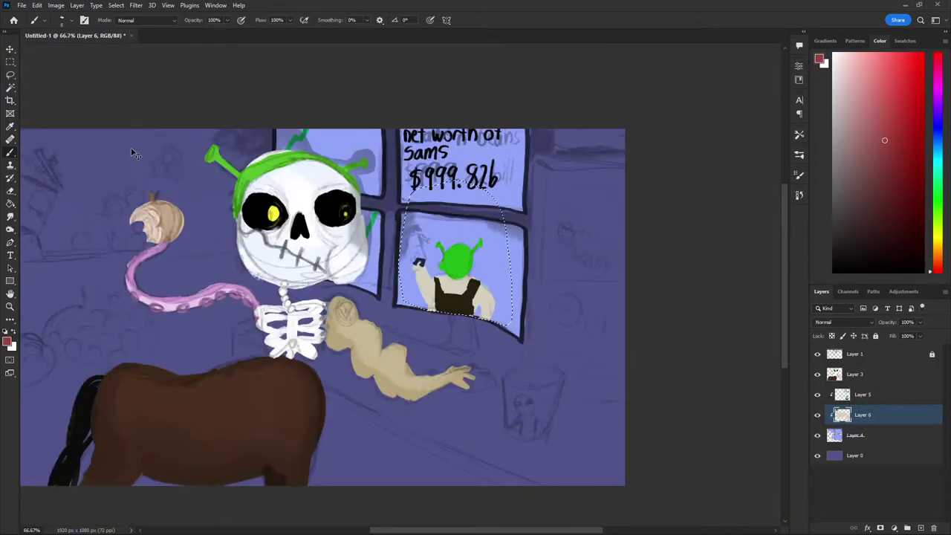
{"action": "key", "text": "ctrl+minus"}
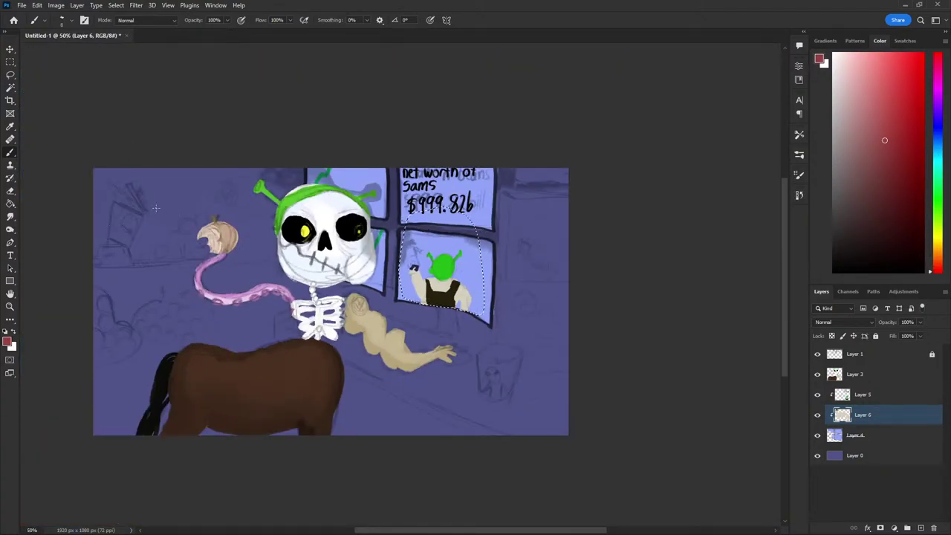
{"action": "key", "text": "ctrl+plus"}
{"action": "key", "text": "ctrl+plus"}
{"action": "key", "text": "ctrl+plus"}
{"action": "key", "text": "ctrl+plus"}
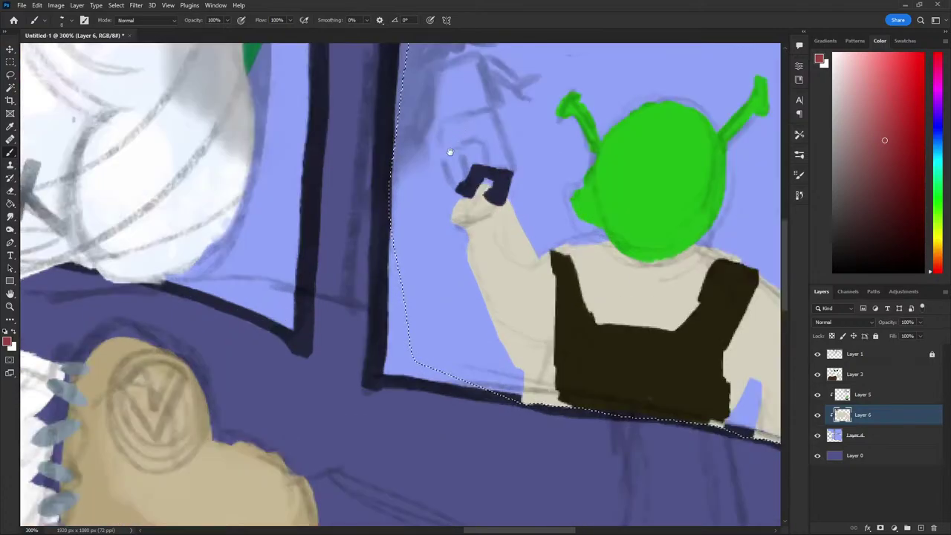
{"action": "left_click_drag", "start_coordinate": [471, 127], "coordinate": [431, 189]}
{"action": "mouse_move", "coordinate": [465, 225]}
{"action": "left_mouse_down"}
{"action": "mouse_move", "coordinate": [445, 221]}
{"action": "mouse_move", "coordinate": [437, 206]}
{"action": "mouse_move", "coordinate": [468, 224]}
{"action": "mouse_move", "coordinate": [437, 223]}
{"action": "left_mouse_up"}
Enlarge the brush to 15 and extend the red top to the left
{"action": "left_click", "coordinate": [454, 237], "text": "alt"}
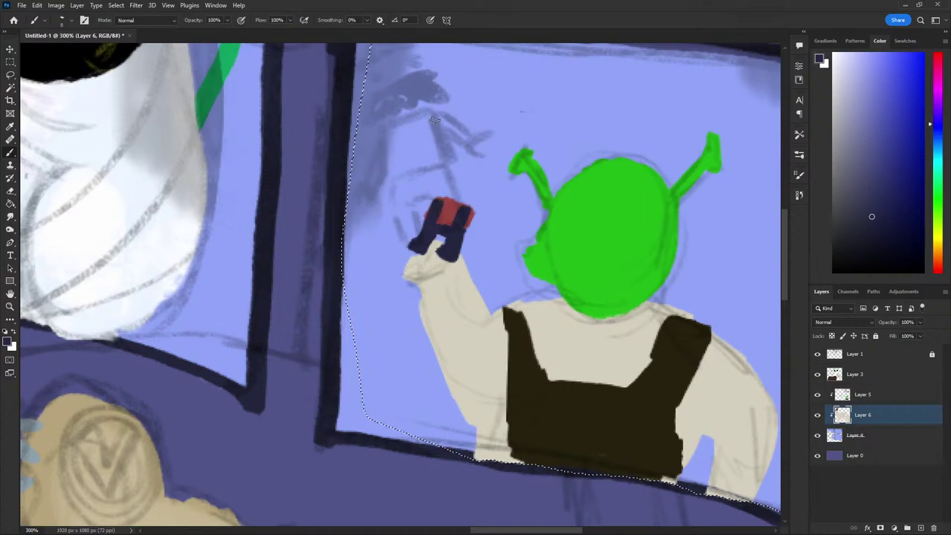
{"action": "left_click", "coordinate": [448, 213], "text": "alt"}
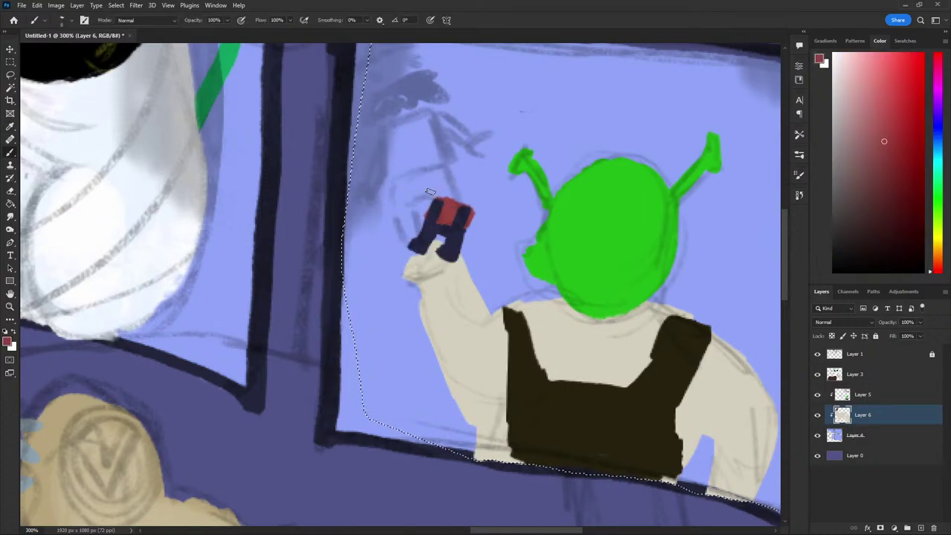
{"action": "key", "text": "bracketright"}
{"action": "key", "text": "bracketright"}
{"action": "key", "text": "bracketright"}
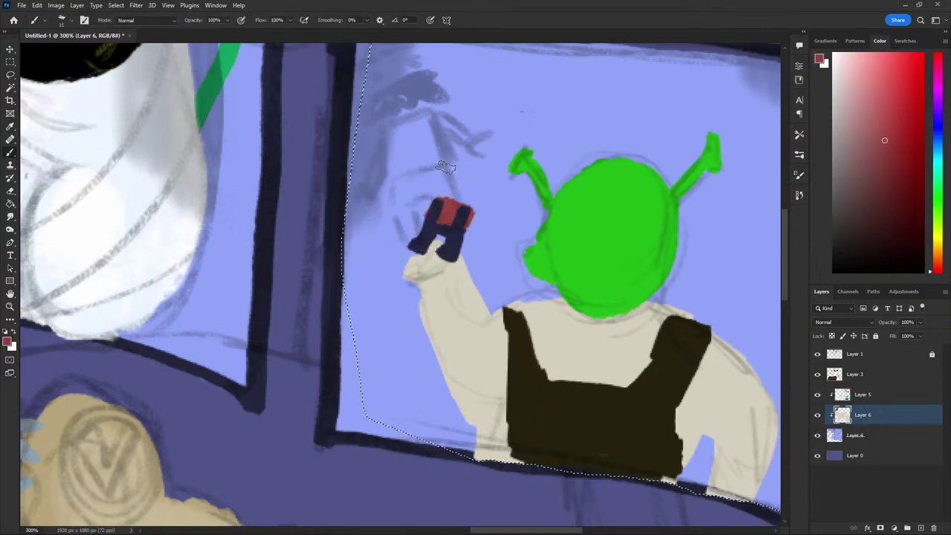
{"action": "left_click_drag", "start_coordinate": [431, 194], "coordinate": [408, 199]}
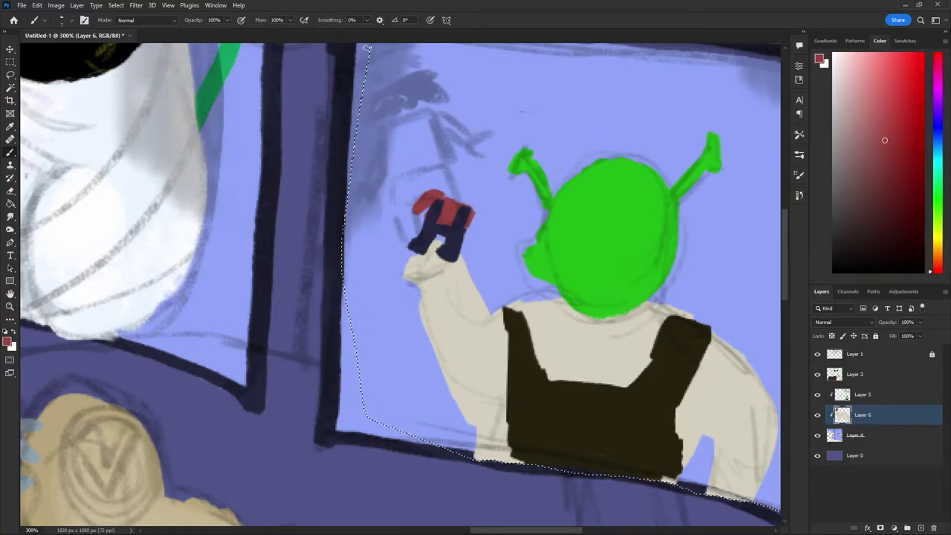
Paint a pale cream hand on the figure's left sleeve
{"action": "key", "text": "ctrl+1"}
{"action": "key", "text": "ctrl+plus"}
{"action": "key", "text": "ctrl+plus"}
{"action": "key", "text": "ctrl+plus"}
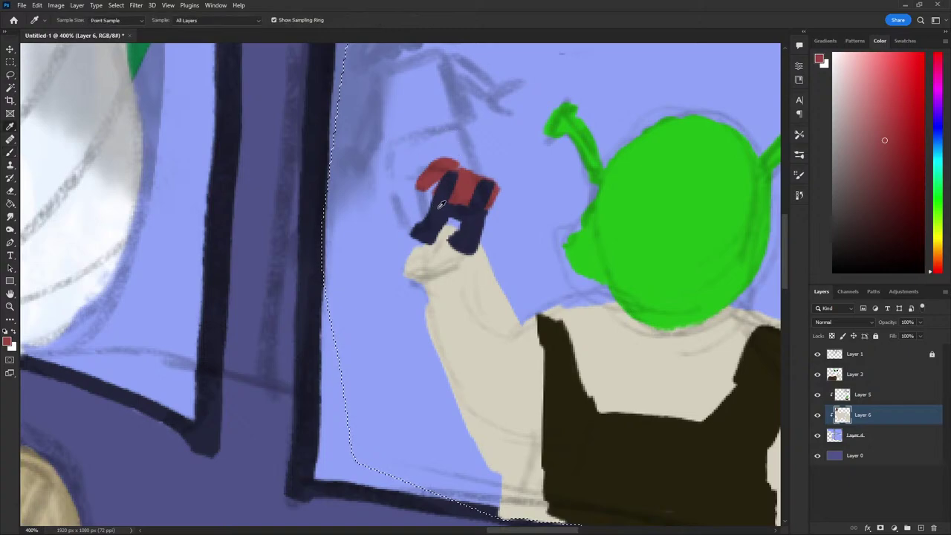
{"action": "left_click", "coordinate": [843, 63]}
{"action": "left_click_drag", "start_coordinate": [931, 249], "coordinate": [931, 228]}
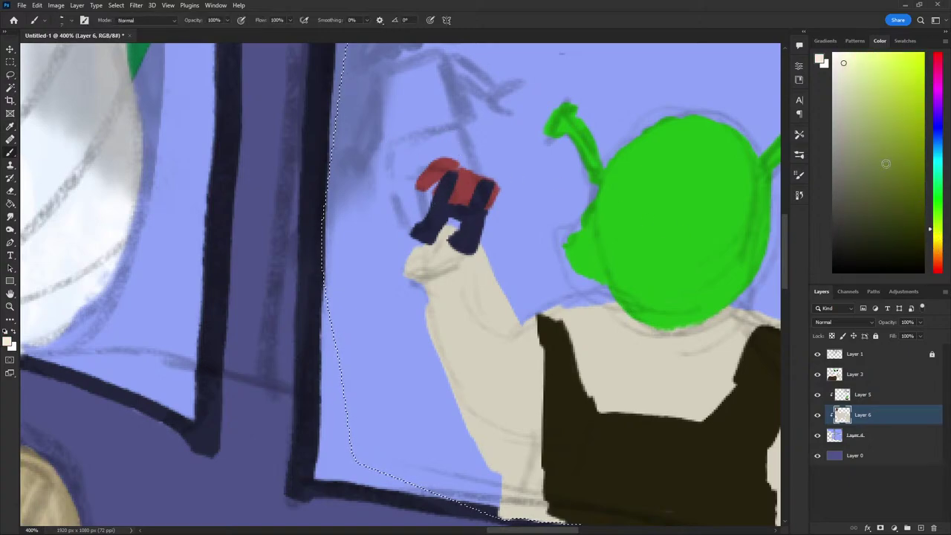
{"action": "left_click", "coordinate": [846, 78]}
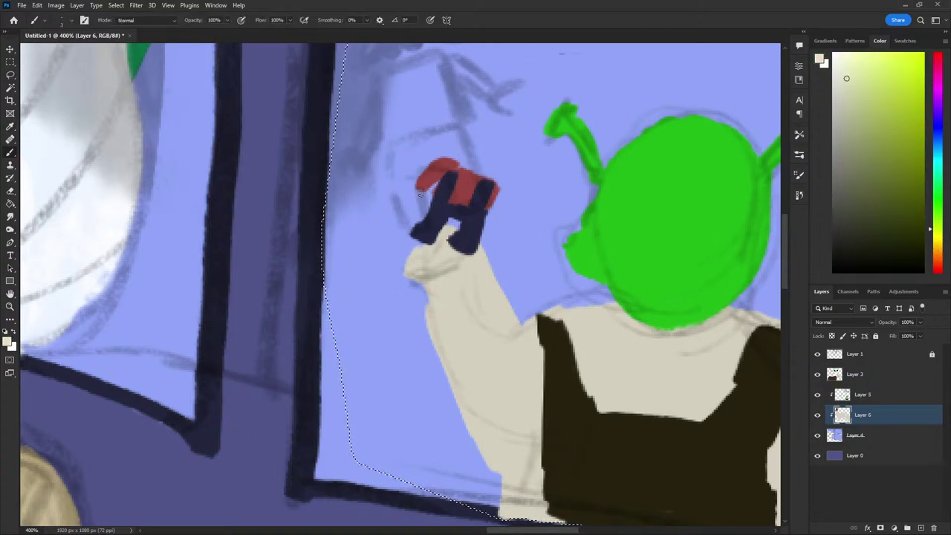
{"action": "left_click_drag", "start_coordinate": [421, 192], "coordinate": [416, 189]}
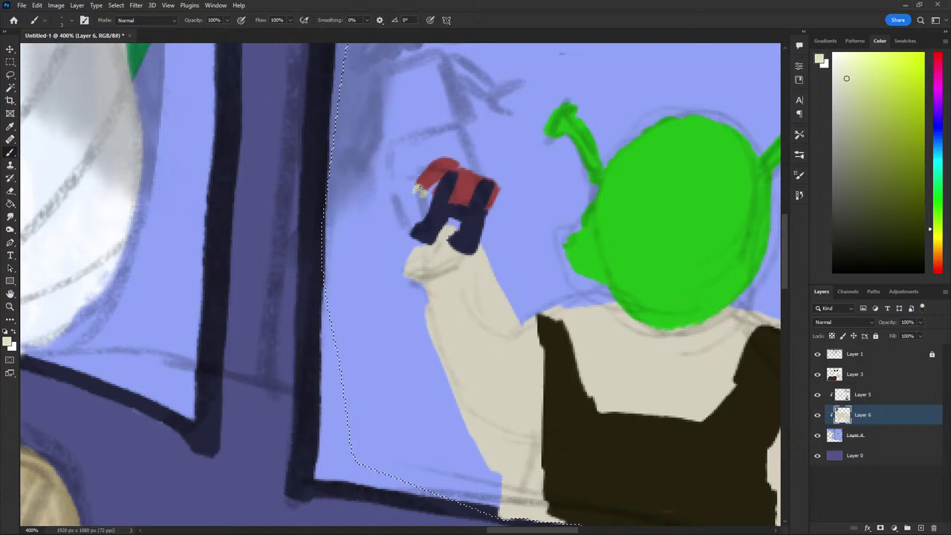
Paint the figure's red right arm and sleeve, then black hair on its head
{"action": "left_click", "coordinate": [455, 171], "text": "alt"}
{"action": "mouse_move", "coordinate": [496, 202]}
{"action": "left_mouse_down"}
{"action": "mouse_move", "coordinate": [506, 185]}
{"action": "mouse_move", "coordinate": [496, 212]}
{"action": "mouse_move", "coordinate": [505, 221]}
{"action": "left_mouse_up"}
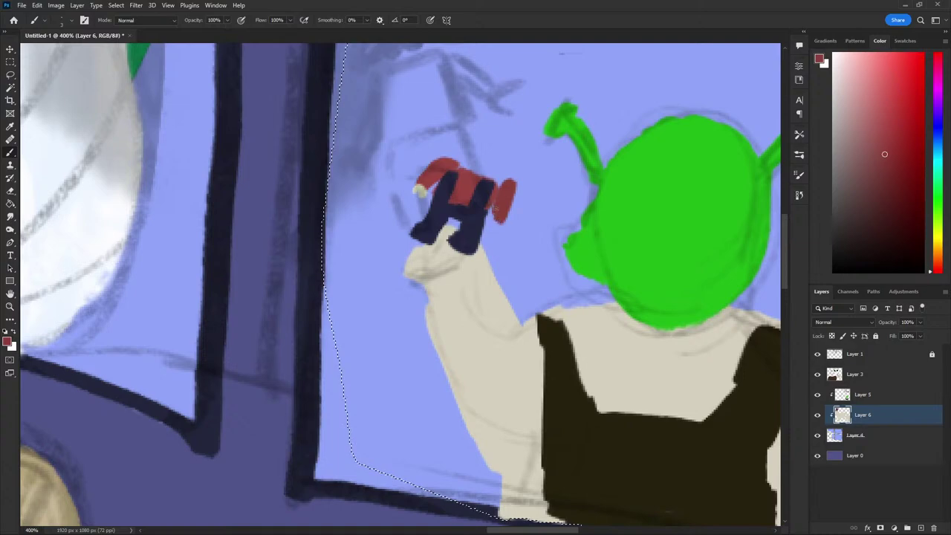
{"action": "key", "text": "i"}
{"action": "left_click", "coordinate": [417, 189]}
{"action": "key", "text": "b"}
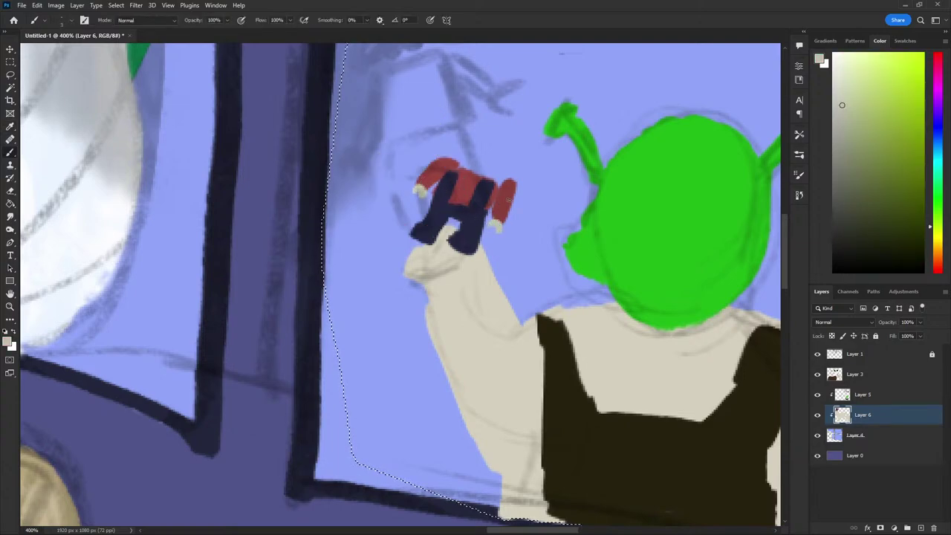
{"action": "left_click", "coordinate": [474, 174], "text": "alt"}
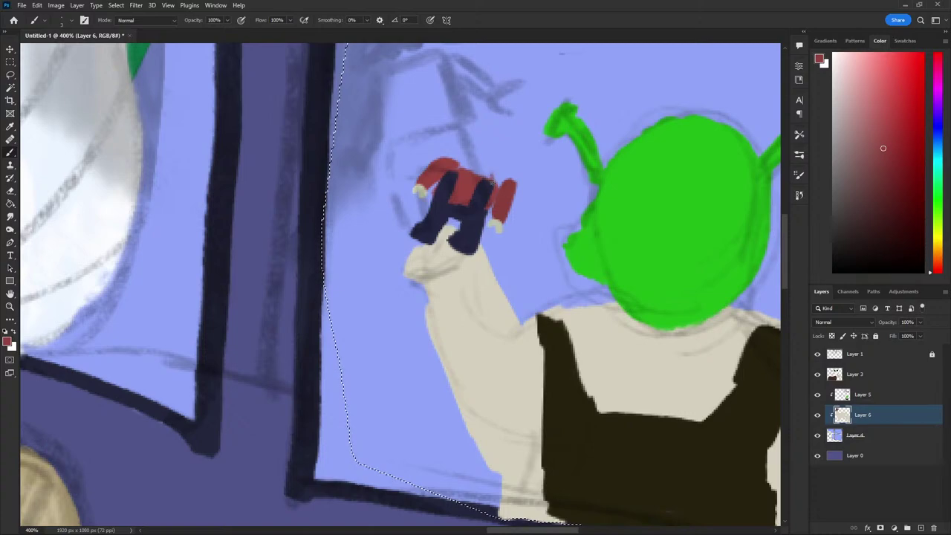
{"action": "mouse_move", "coordinate": [490, 173]}
{"action": "left_mouse_down"}
{"action": "mouse_move", "coordinate": [493, 185]}
{"action": "mouse_move", "coordinate": [469, 165]}
{"action": "left_mouse_up"}
{"action": "key", "text": "d"}
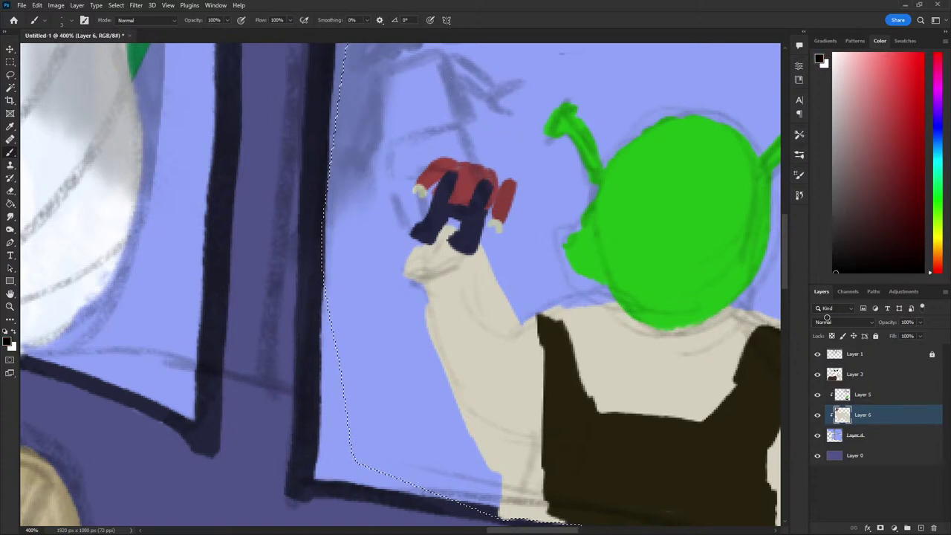
{"action": "mouse_move", "coordinate": [490, 159]}
{"action": "left_mouse_down"}
{"action": "mouse_move", "coordinate": [462, 153]}
{"action": "mouse_move", "coordinate": [473, 149]}
{"action": "left_mouse_up"}
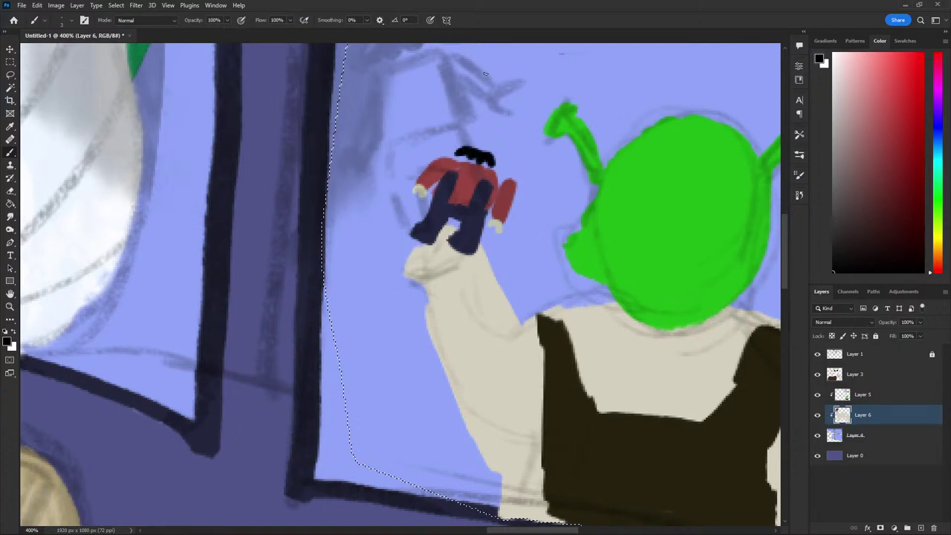
Paint and shape the little figure's head in light cream
{"action": "key", "text": "i"}
{"action": "left_click", "coordinate": [842, 106]}
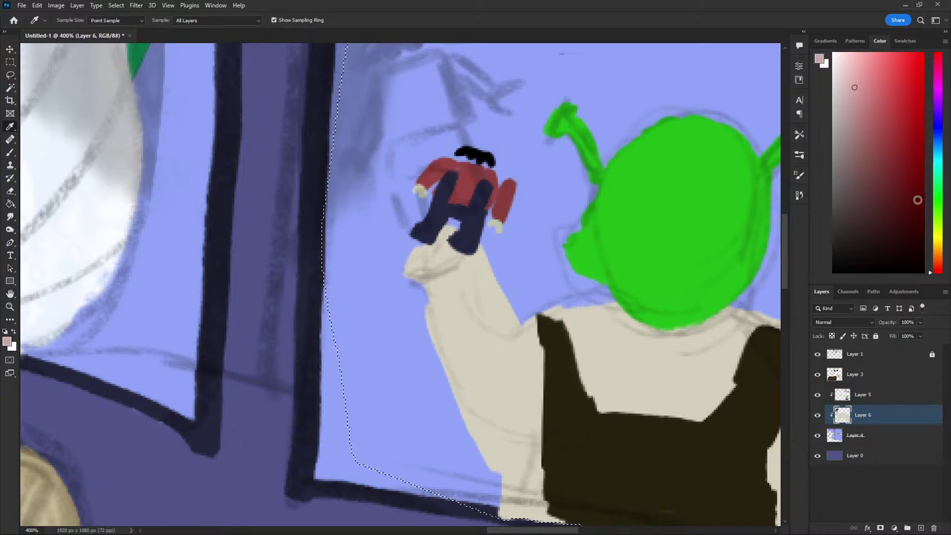
{"action": "left_click", "coordinate": [938, 238]}
{"action": "left_click", "coordinate": [848, 82]}
{"action": "key", "text": "b"}
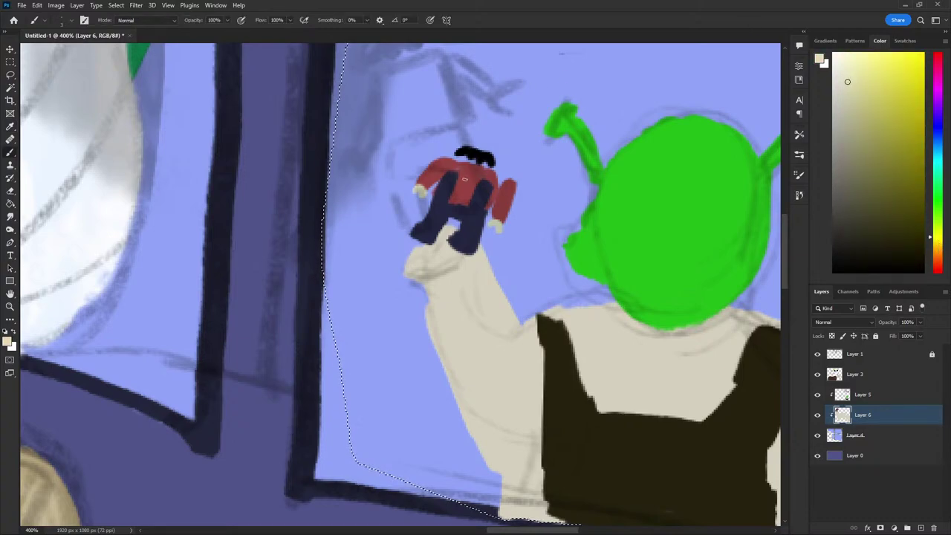
{"action": "mouse_move", "coordinate": [492, 151]}
{"action": "left_mouse_down"}
{"action": "mouse_move", "coordinate": [468, 167]}
{"action": "mouse_move", "coordinate": [468, 145]}
{"action": "mouse_move", "coordinate": [479, 140]}
{"action": "mouse_move", "coordinate": [468, 141]}
{"action": "left_mouse_up"}
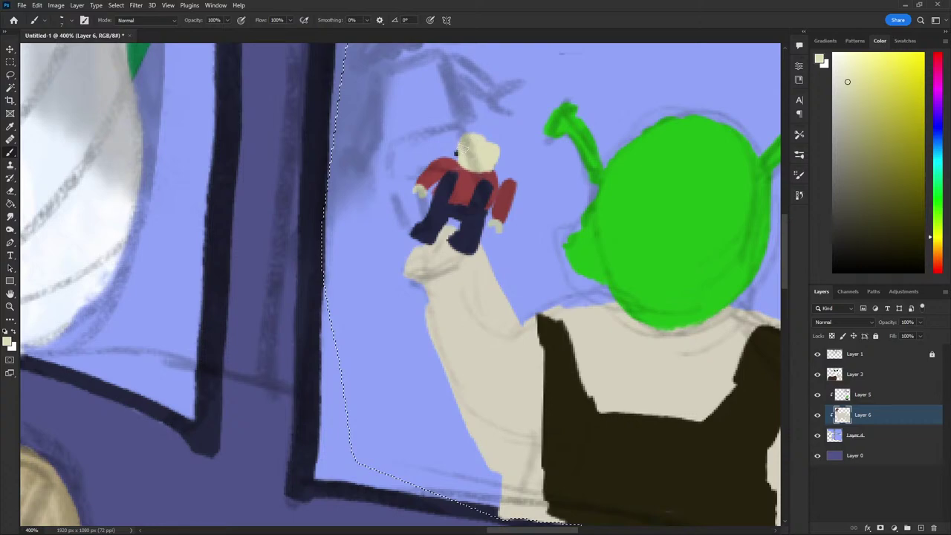
{"action": "left_click", "coordinate": [847, 102]}
{"action": "mouse_move", "coordinate": [491, 155]}
{"action": "left_mouse_down"}
{"action": "mouse_move", "coordinate": [460, 145]}
{"action": "mouse_move", "coordinate": [467, 127]}
{"action": "left_mouse_up"}
Paint dark glasses and moustache across the face and a navy cap on top
{"action": "left_click", "coordinate": [844, 197]}
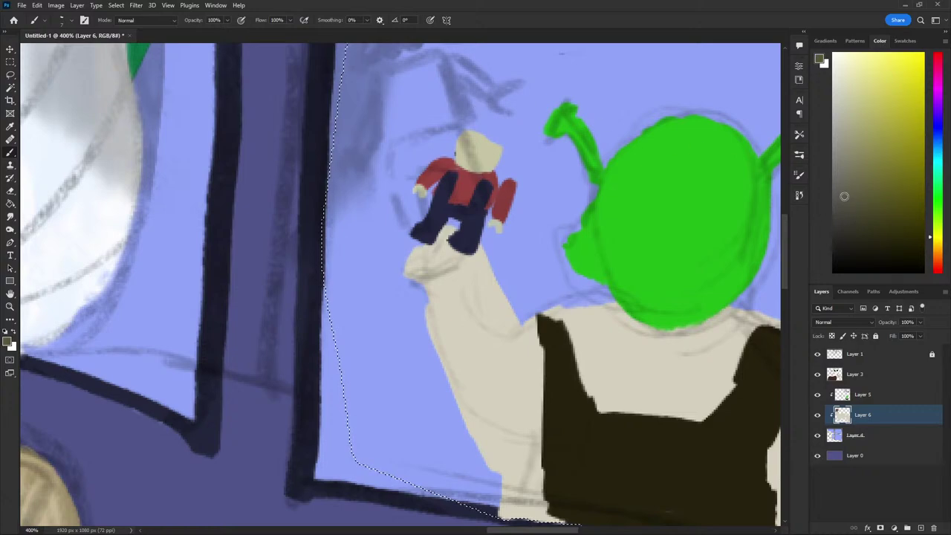
{"action": "left_click", "coordinate": [850, 220]}
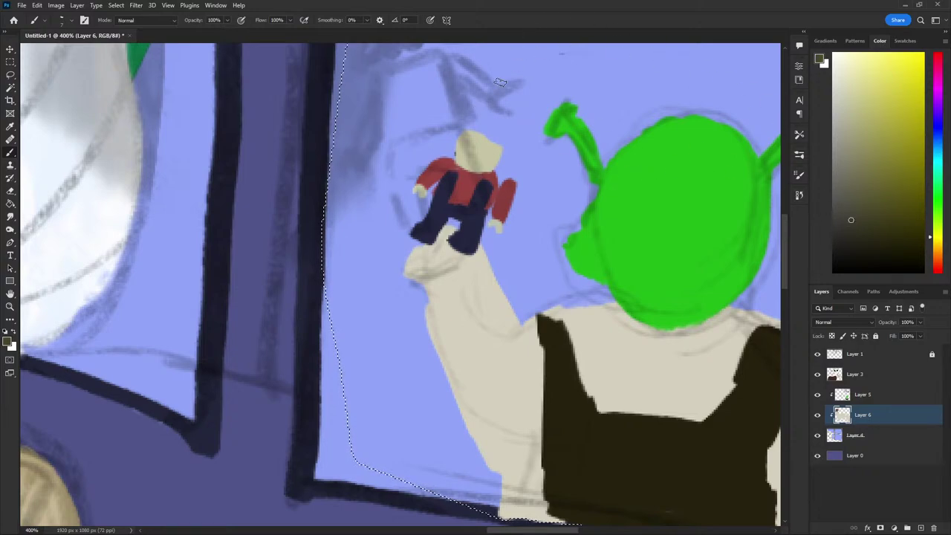
{"action": "left_click_drag", "start_coordinate": [490, 162], "coordinate": [463, 155]}
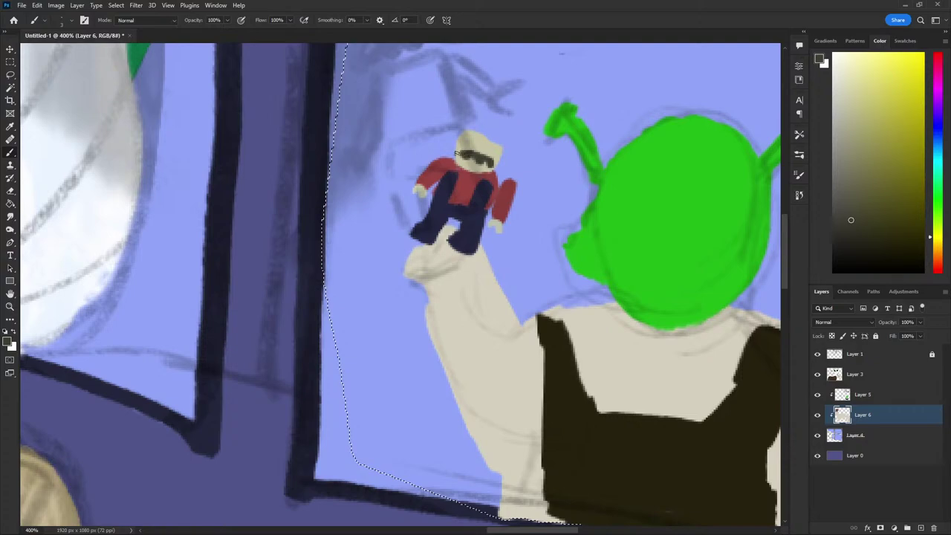
{"action": "left_click", "coordinate": [482, 137], "text": "alt"}
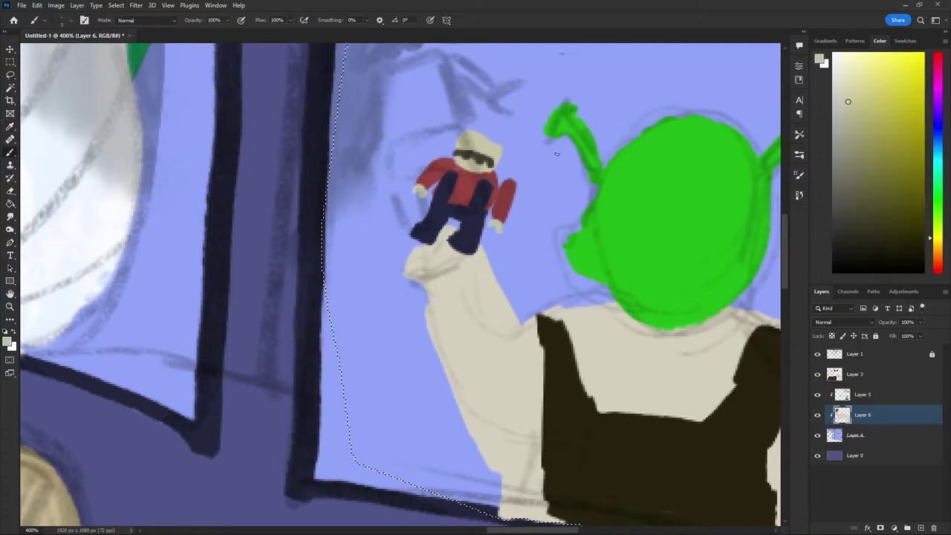
{"action": "left_click", "coordinate": [857, 129]}
{"action": "mouse_move", "coordinate": [936, 232]}
{"action": "left_mouse_down"}
{"action": "mouse_move", "coordinate": [936, 244]}
{"action": "mouse_move", "coordinate": [936, 230]}
{"action": "left_mouse_up"}
{"action": "left_click_drag", "start_coordinate": [935, 180], "coordinate": [935, 117]}
{"action": "left_click", "coordinate": [902, 210]}
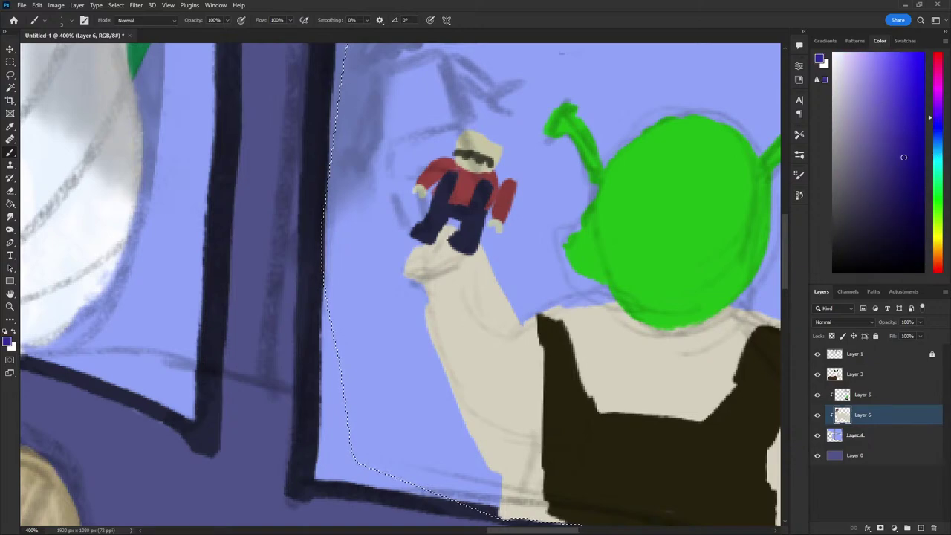
{"action": "mouse_move", "coordinate": [501, 146]}
{"action": "left_mouse_down"}
{"action": "mouse_move", "coordinate": [499, 136]}
{"action": "mouse_move", "coordinate": [473, 133]}
{"action": "mouse_move", "coordinate": [497, 123]}
{"action": "mouse_move", "coordinate": [452, 126]}
{"action": "left_mouse_up"}
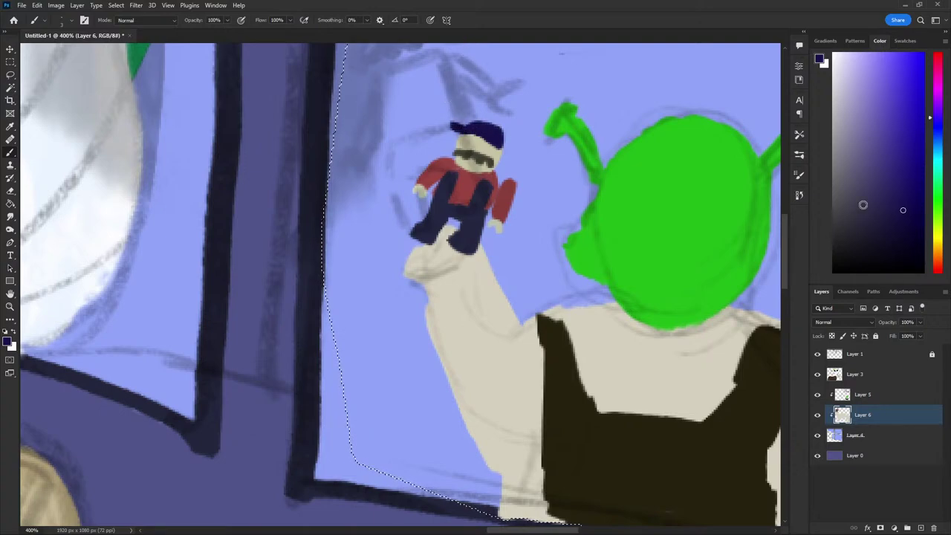
{"action": "key", "text": "d"}
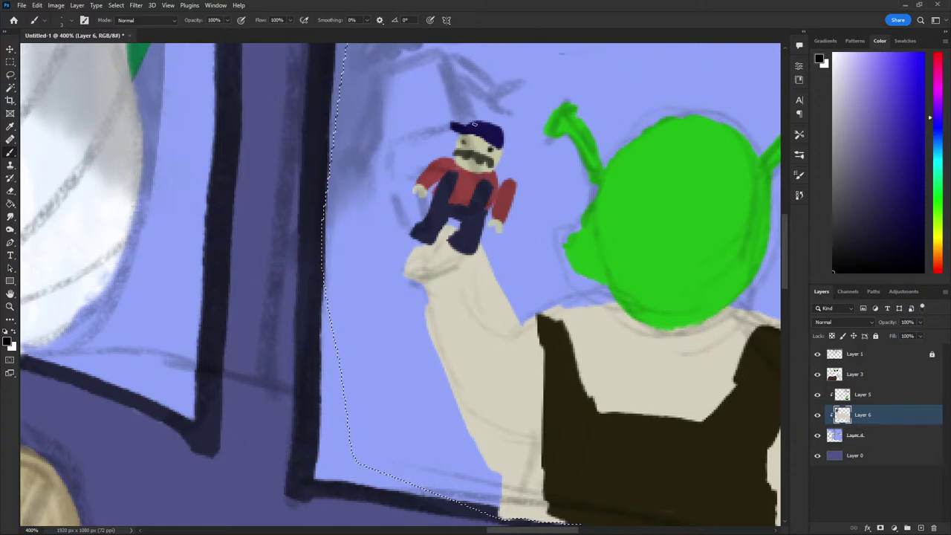
Lasso the figure's right arm and reposition it with Free Transform
{"action": "scroll", "coordinate": [174, 187], "scroll_direction": "down", "scroll_amount": 5}
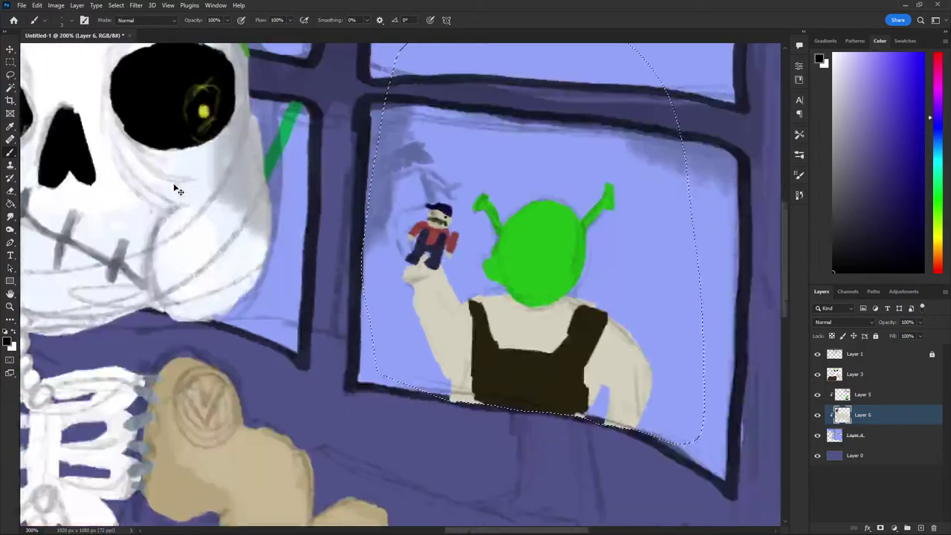
{"action": "scroll", "coordinate": [174, 187], "scroll_direction": "up", "scroll_amount": 5}
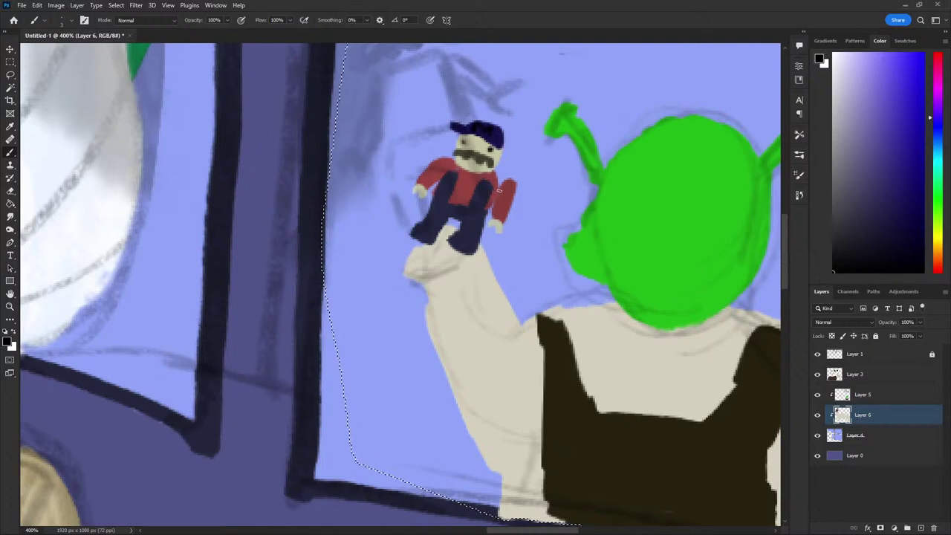
{"action": "key", "text": "l"}
{"action": "left_click", "coordinate": [330, 106]}
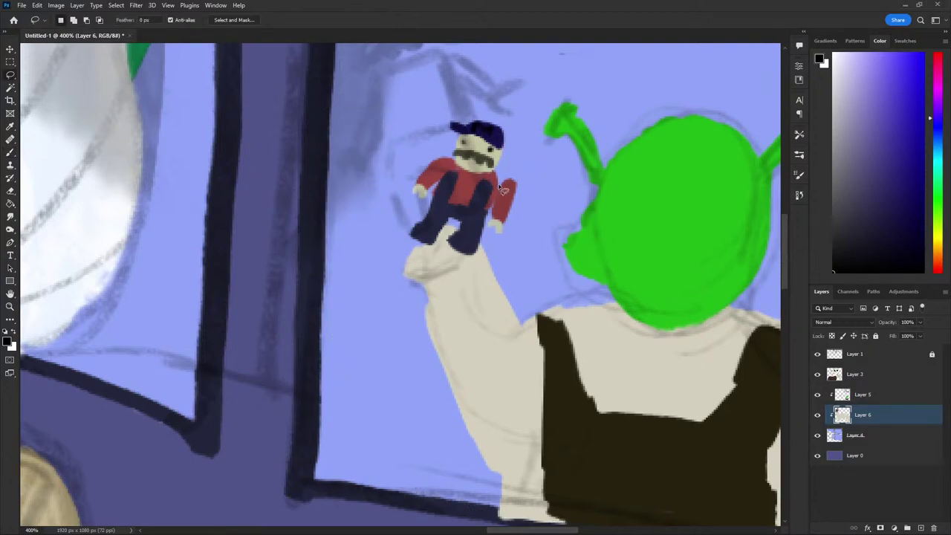
{"action": "mouse_move", "coordinate": [500, 180]}
{"action": "left_mouse_down"}
{"action": "mouse_move", "coordinate": [490, 238]}
{"action": "mouse_move", "coordinate": [498, 163]}
{"action": "mouse_move", "coordinate": [520, 169]}
{"action": "mouse_move", "coordinate": [492, 194]}
{"action": "left_mouse_up"}
{"action": "key", "text": "ctrl+t"}
{"action": "key", "text": "Return"}
{"action": "key", "text": "ctrl+d"}
{"action": "key", "text": "ctrl+minus"}
{"action": "key", "text": "ctrl+minus"}
{"action": "key", "text": "ctrl+minus"}
{"action": "key", "text": "ctrl+minus"}
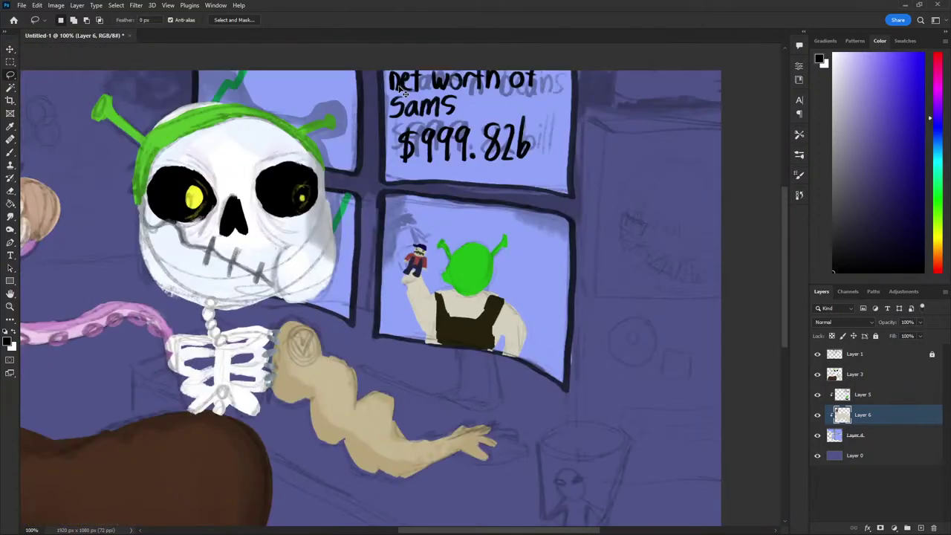
{"action": "key", "text": "ctrl+minus"}
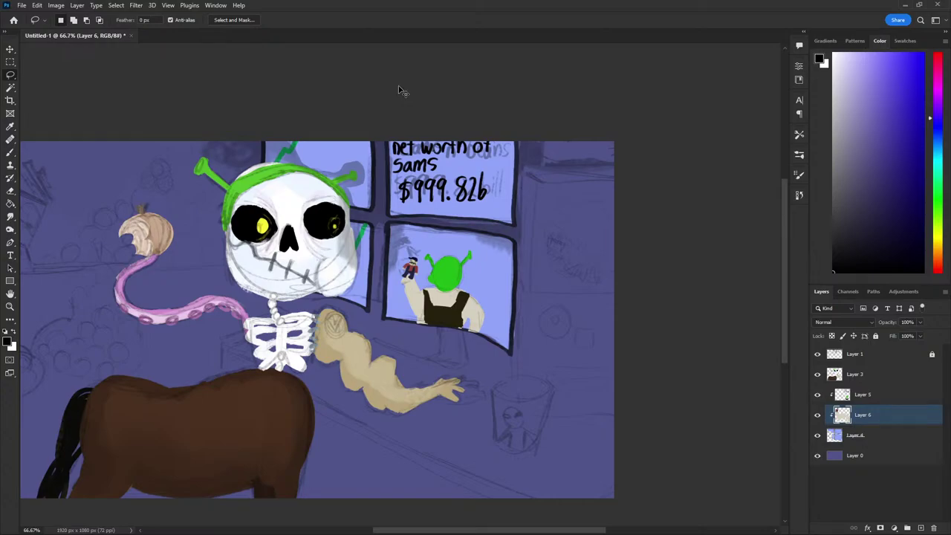
{"action": "key", "text": "ctrl+plus"}
{"action": "key", "text": "ctrl+plus"}
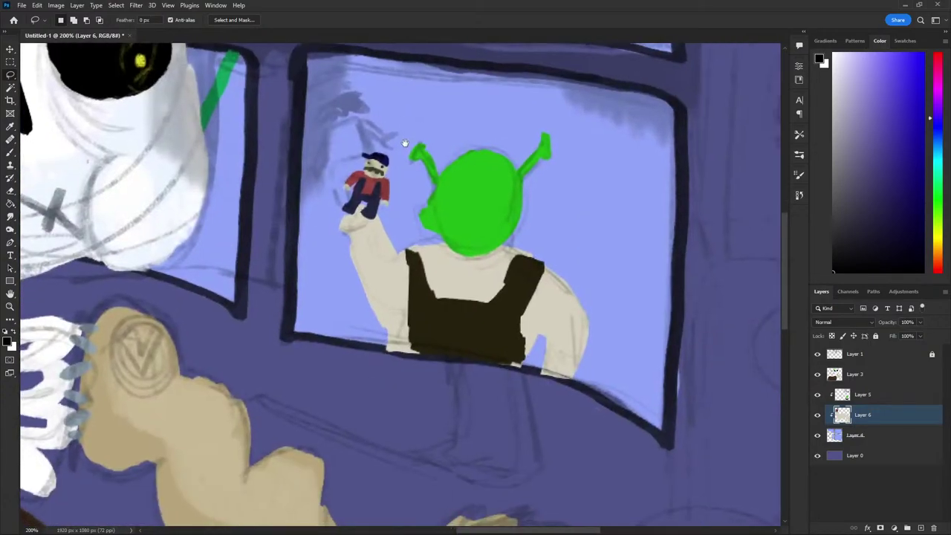
{"action": "key", "text": "i"}
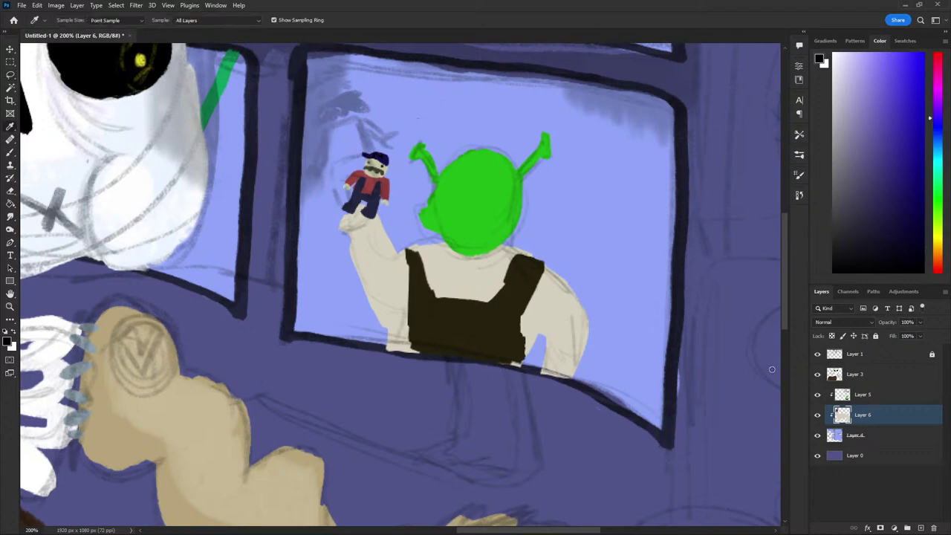
{"action": "key", "text": "b"}
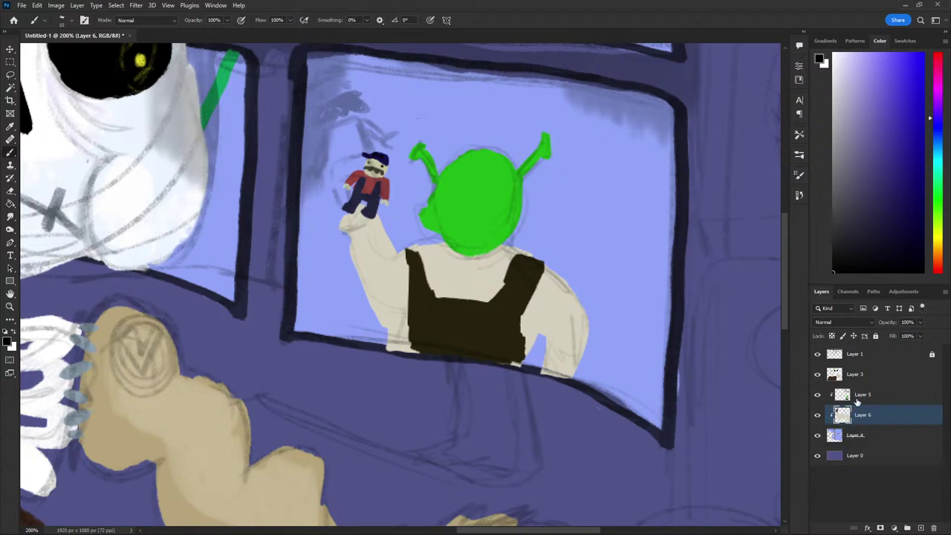
Merge Layer 6 into Layer 5 and paint Shrek's two black eyes
{"action": "left_click", "coordinate": [861, 394], "text": "shift"}
{"action": "right_click", "coordinate": [858, 396]}
{"action": "left_click", "coordinate": [745, 409]}
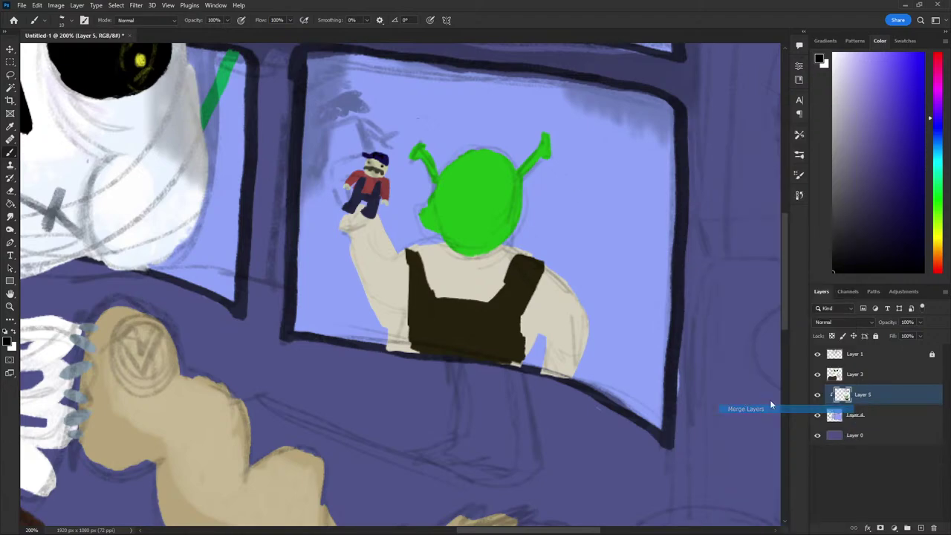
{"action": "left_click_drag", "start_coordinate": [490, 196], "coordinate": [490, 190]}
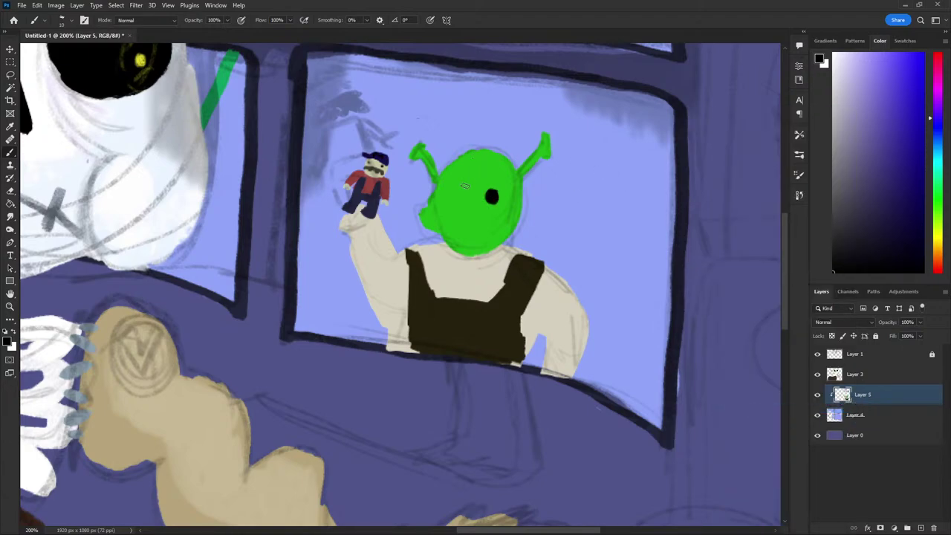
{"action": "key", "text": "ctrl+z"}
{"action": "left_click", "coordinate": [494, 199]}
{"action": "key", "text": "ctrl+z"}
{"action": "left_click", "coordinate": [496, 198]}
{"action": "left_click", "coordinate": [454, 189]}
Add white eye highlights and draw Shrek's wide black mouth outline
{"action": "key", "text": "e"}
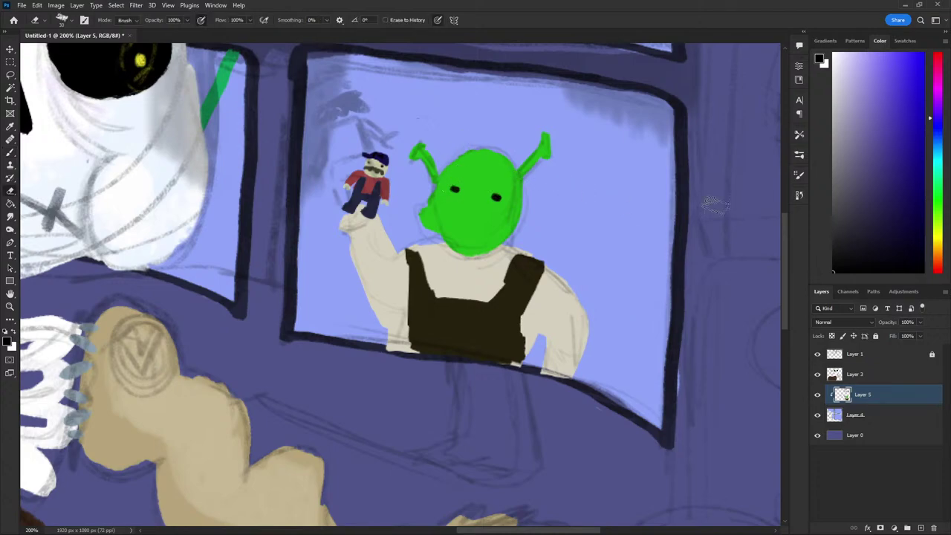
{"action": "key", "text": "x"}
{"action": "key", "text": "b"}
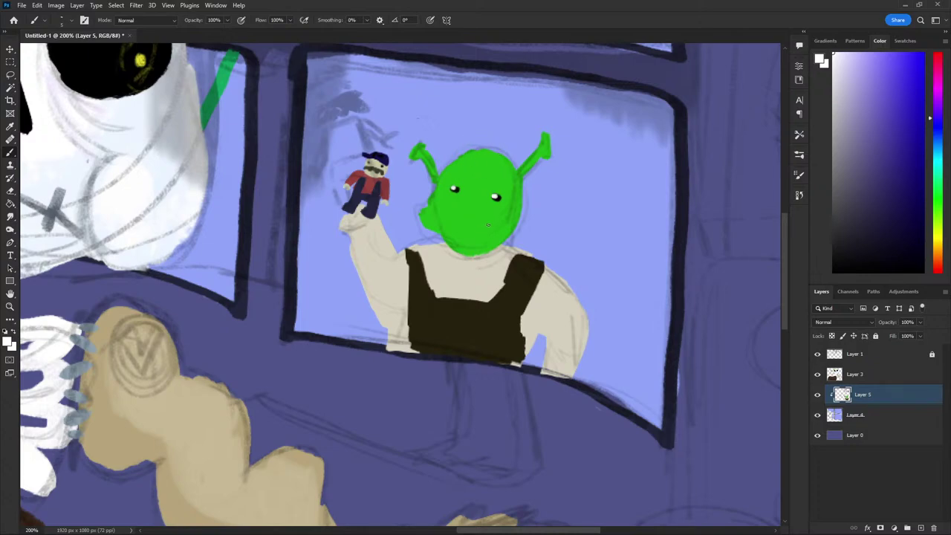
{"action": "key", "text": "x"}
{"action": "key", "text": "ctrl+z"}
{"action": "mouse_move", "coordinate": [487, 220]}
{"action": "left_mouse_down"}
{"action": "mouse_move", "coordinate": [457, 212]}
{"action": "mouse_move", "coordinate": [488, 236]}
{"action": "left_mouse_up"}
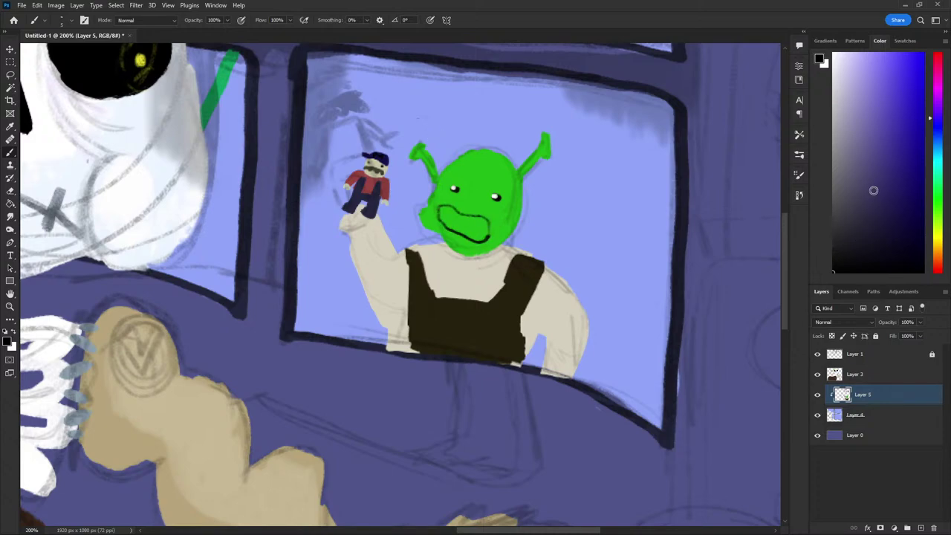
Fill Shrek's mouth with pale yellow teeth, brightening the right side
{"action": "left_click", "coordinate": [833, 94]}
{"action": "left_click", "coordinate": [938, 251]}
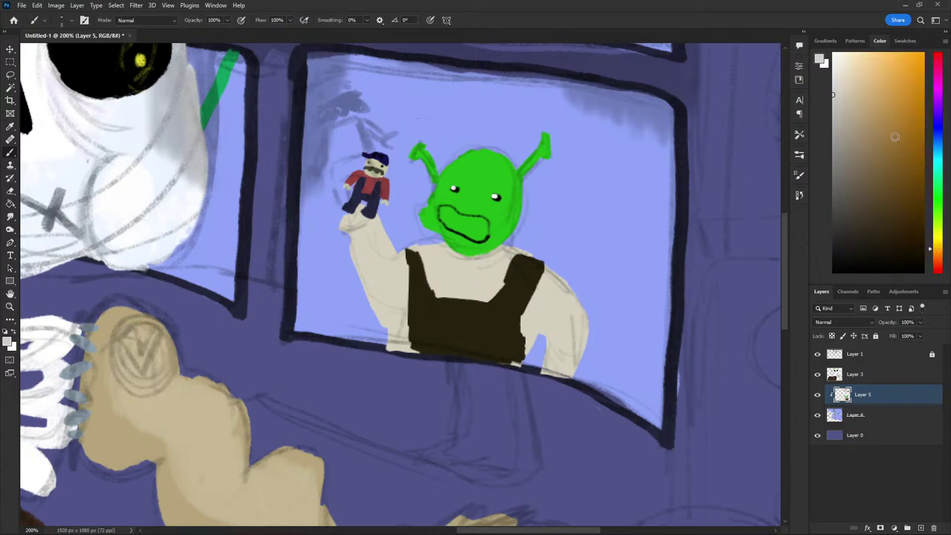
{"action": "left_click_drag", "start_coordinate": [938, 251], "coordinate": [937, 231]}
{"action": "left_click", "coordinate": [864, 66]}
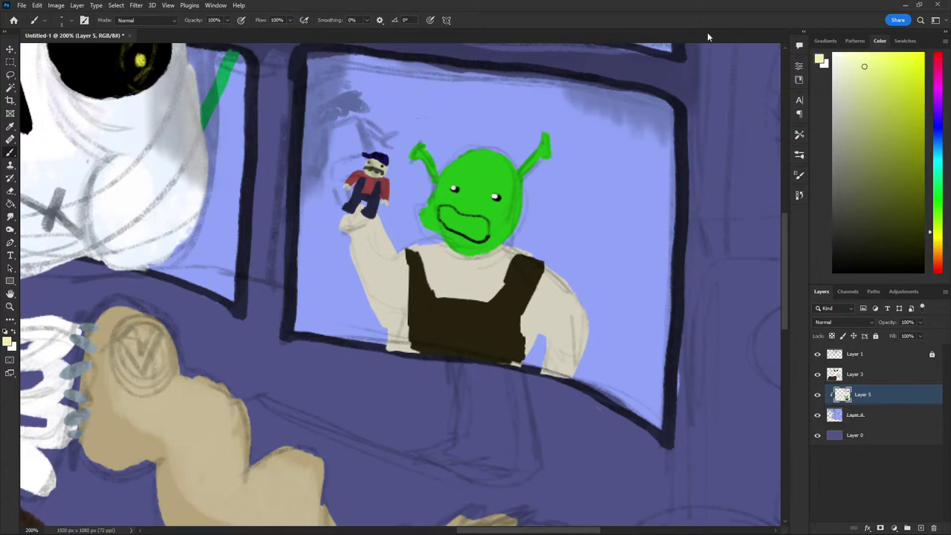
{"action": "mouse_move", "coordinate": [485, 223]}
{"action": "left_mouse_down"}
{"action": "mouse_move", "coordinate": [442, 209]}
{"action": "mouse_move", "coordinate": [453, 223]}
{"action": "left_mouse_up"}
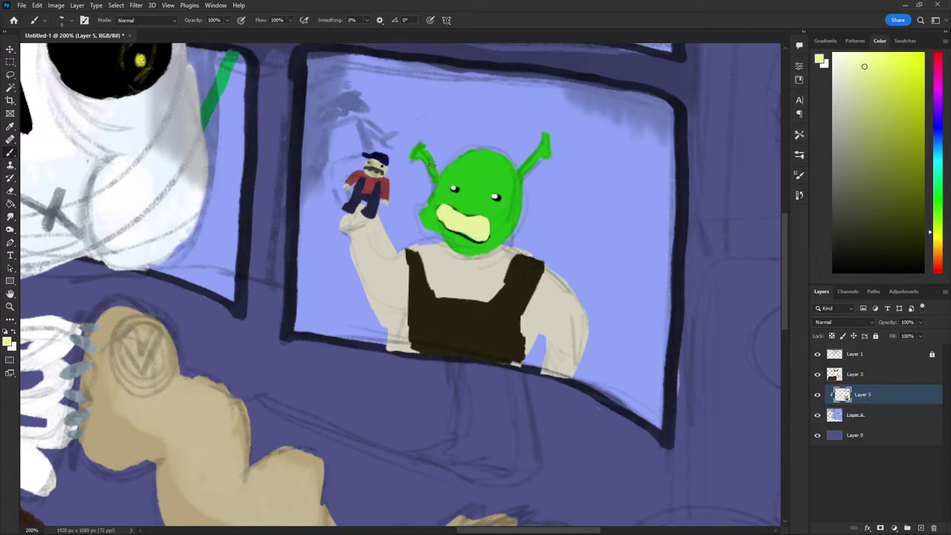
{"action": "left_click", "coordinate": [856, 100]}
{"action": "left_click_drag", "start_coordinate": [438, 208], "coordinate": [457, 220]}
Paint Shrek a green nose sampled from his skin tone
{"action": "left_click", "coordinate": [467, 201], "text": "alt"}
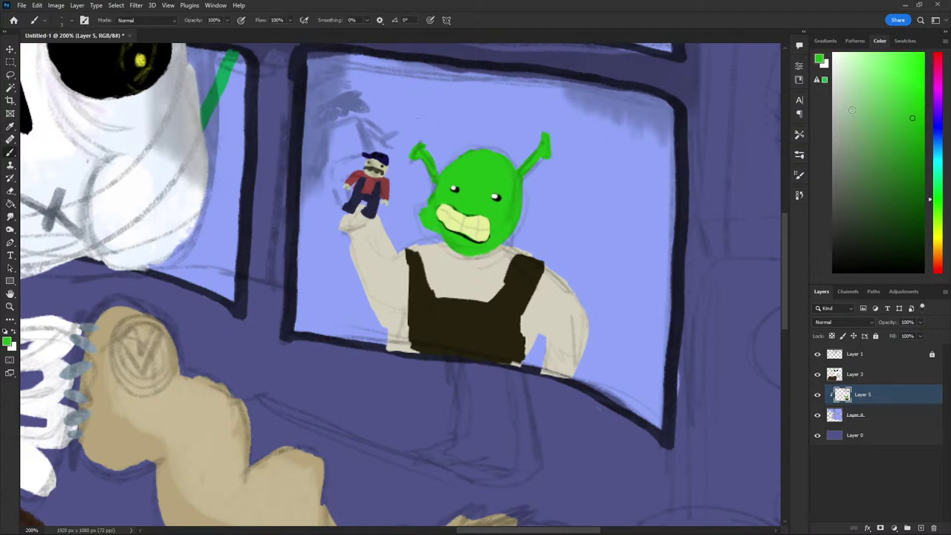
{"action": "left_click_drag", "start_coordinate": [877, 77], "coordinate": [861, 64]}
{"action": "left_click_drag", "start_coordinate": [473, 202], "coordinate": [476, 186]}
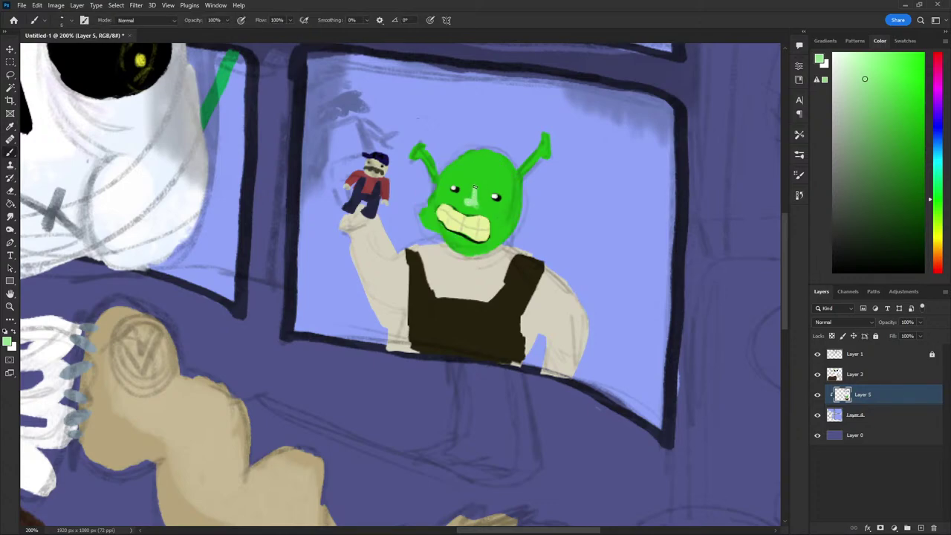
{"action": "left_click", "coordinate": [476, 186], "text": "alt"}
{"action": "left_click_drag", "start_coordinate": [476, 177], "coordinate": [474, 197]}
{"action": "key", "text": "ctrl+minus"}
{"action": "key", "text": "ctrl+minus"}
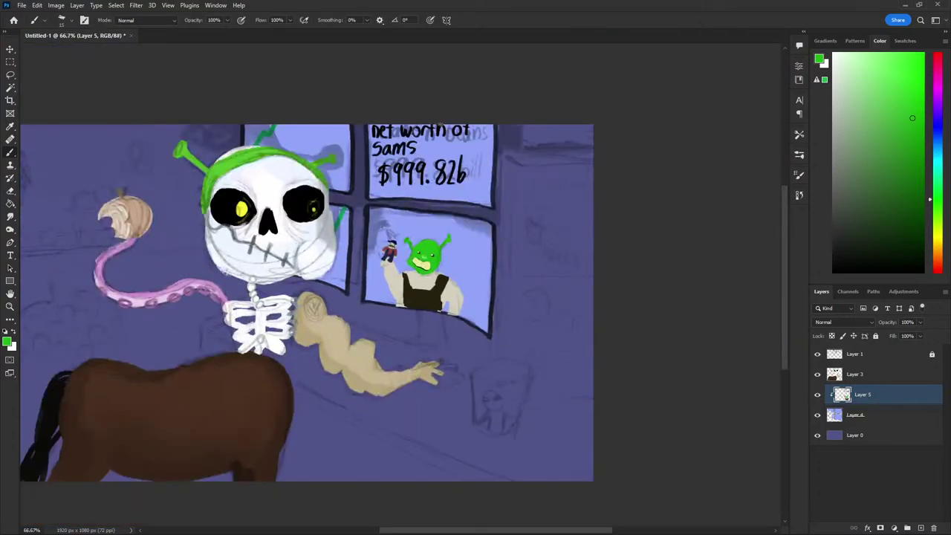
Pan the canvas and add an Outer Glow layer style to Layer 5
{"action": "scroll", "coordinate": [153, 289], "scroll_direction": "down", "scroll_amount": 2}
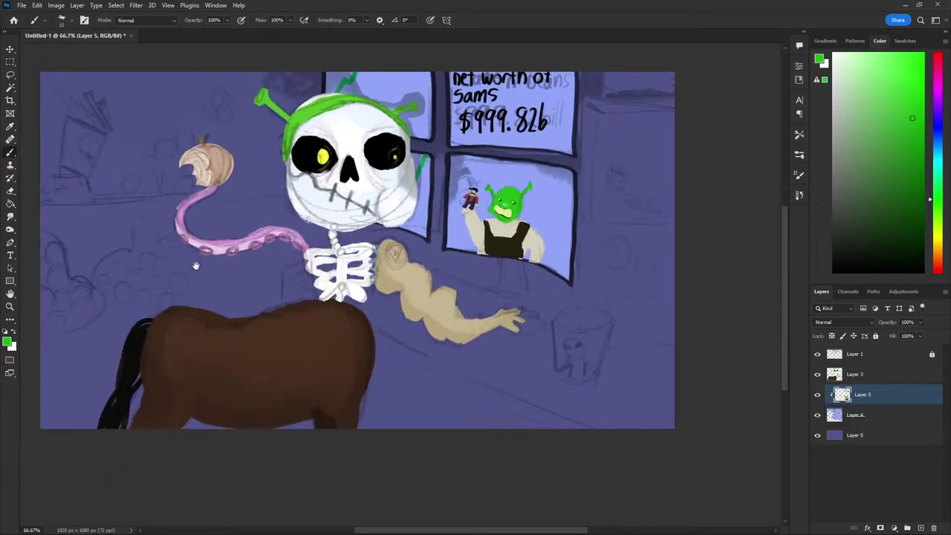
{"action": "scroll", "coordinate": [153, 289], "scroll_direction": "left", "scroll_amount": 3}
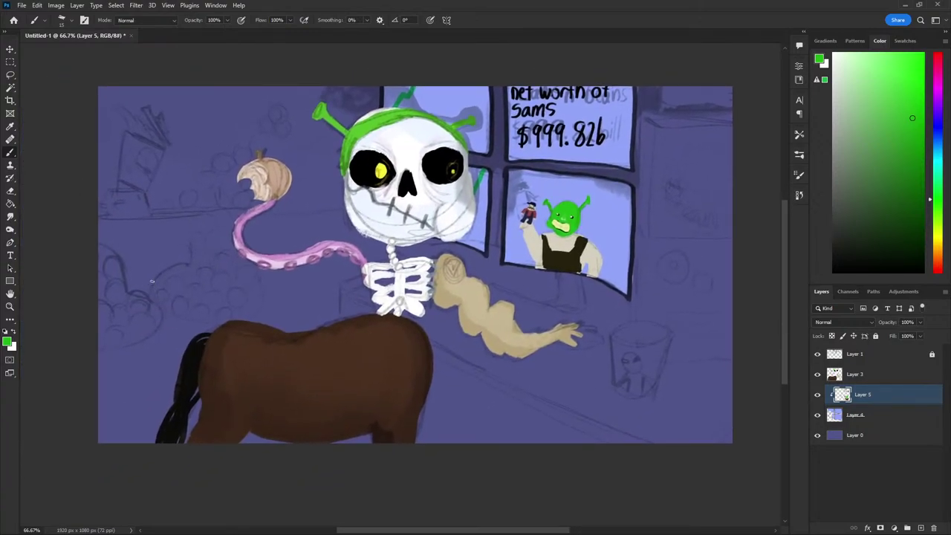
{"action": "scroll", "coordinate": [132, 287], "scroll_direction": "down", "scroll_amount": 1}
{"action": "scroll", "coordinate": [106, 283], "scroll_direction": "right", "scroll_amount": 1}
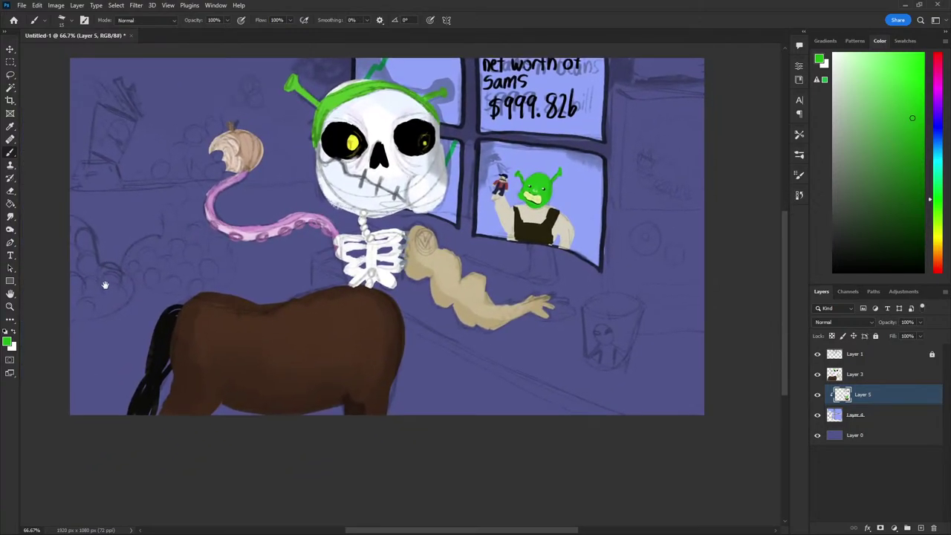
{"action": "scroll", "coordinate": [126, 304], "scroll_direction": "up", "scroll_amount": 1}
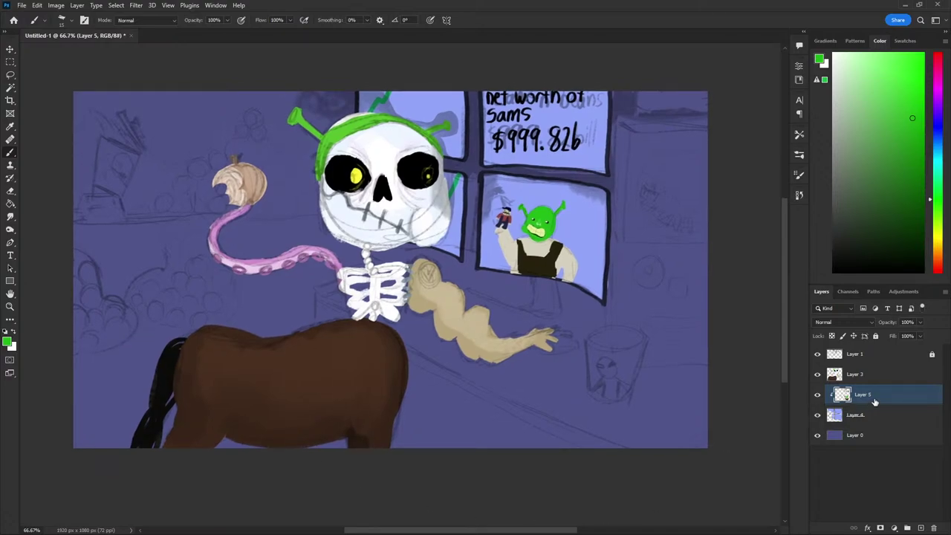
{"action": "left_click", "coordinate": [866, 528]}
{"action": "left_click", "coordinate": [884, 513]}
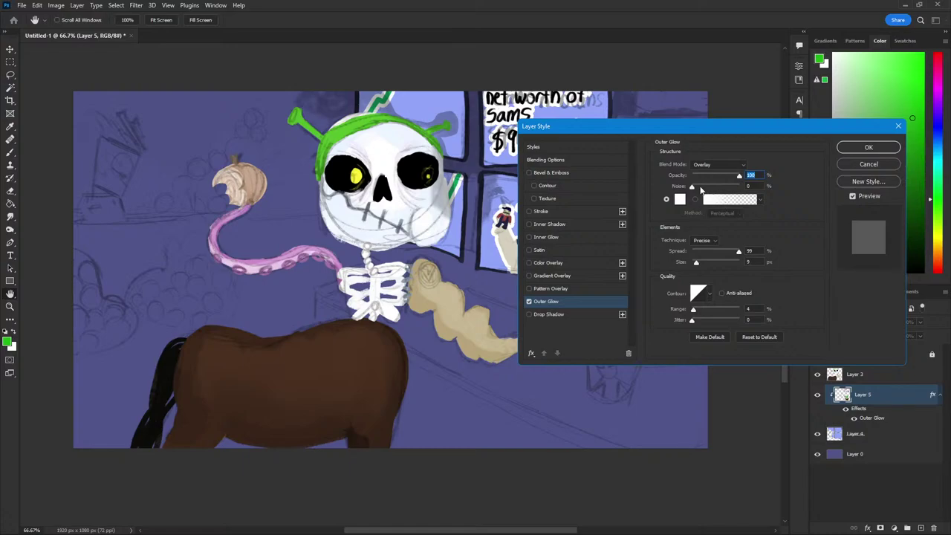
Replace Outer Glow with Inner Glow, adjusting choke and trying different blend modes
{"action": "left_click", "coordinate": [529, 301]}
{"action": "left_click", "coordinate": [529, 237]}
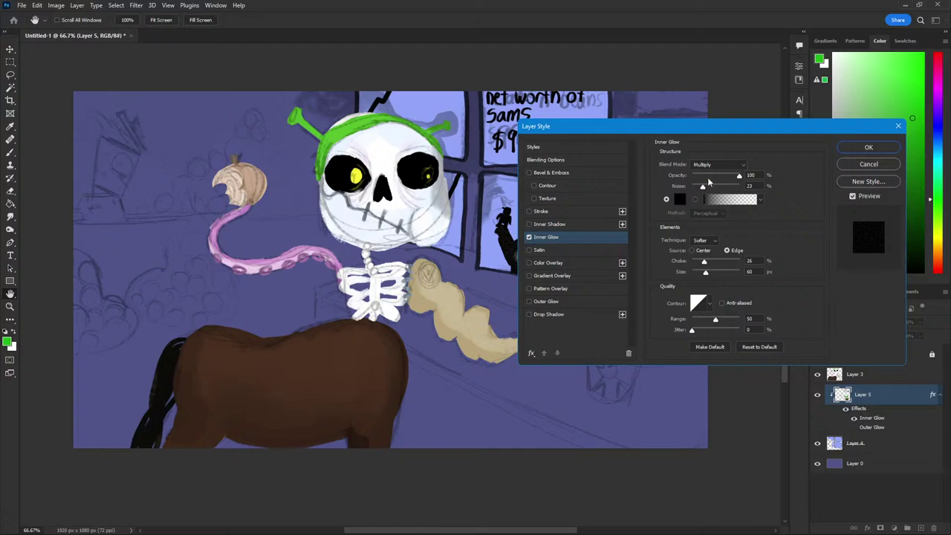
{"action": "mouse_move", "coordinate": [703, 261]}
{"action": "left_mouse_down"}
{"action": "mouse_move", "coordinate": [715, 260]}
{"action": "mouse_move", "coordinate": [696, 272]}
{"action": "mouse_move", "coordinate": [730, 263]}
{"action": "mouse_move", "coordinate": [704, 271]}
{"action": "left_mouse_up"}
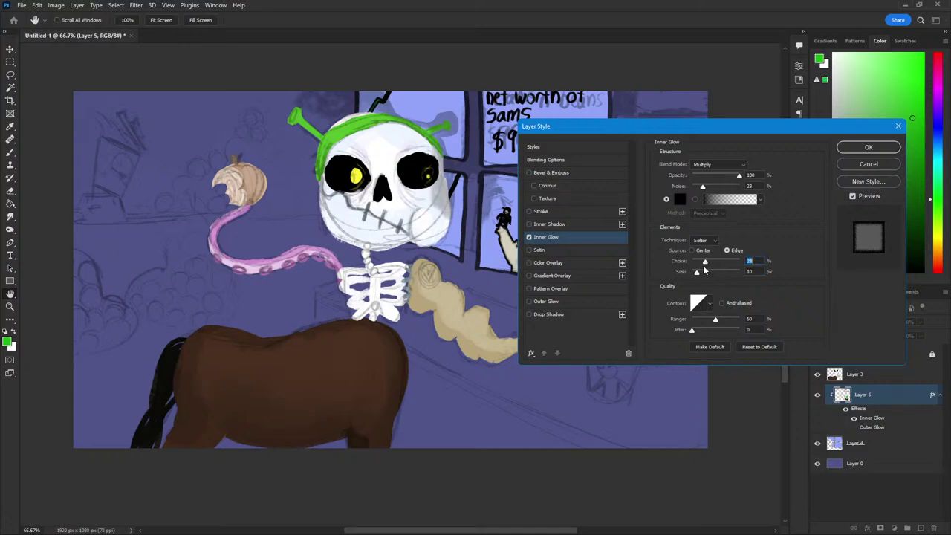
{"action": "left_click", "coordinate": [707, 165]}
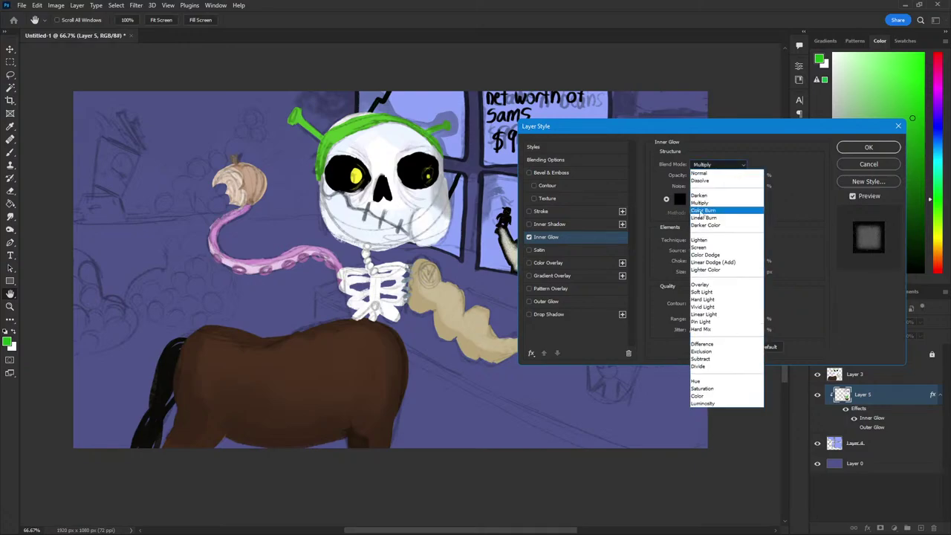
{"action": "left_click", "coordinate": [702, 218]}
{"action": "left_click", "coordinate": [714, 165]}
{"action": "left_click", "coordinate": [711, 263]}
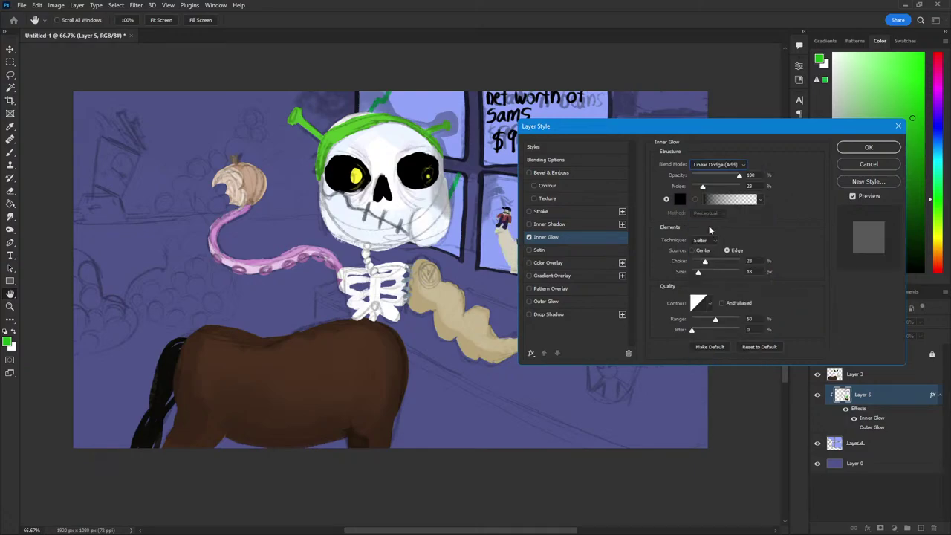
{"action": "left_click", "coordinate": [715, 165]}
{"action": "left_click", "coordinate": [706, 295]}
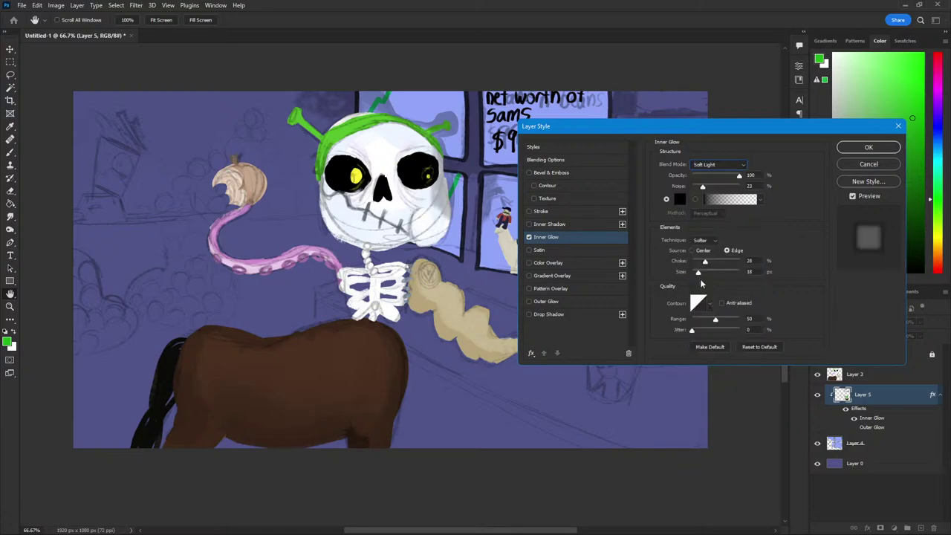
Set the inner glow to white ffffff, size 27, Linear Dodge (Add), 34% opacity, and apply
{"action": "left_click", "coordinate": [680, 199]}
{"action": "type", "text": "ffffff"}
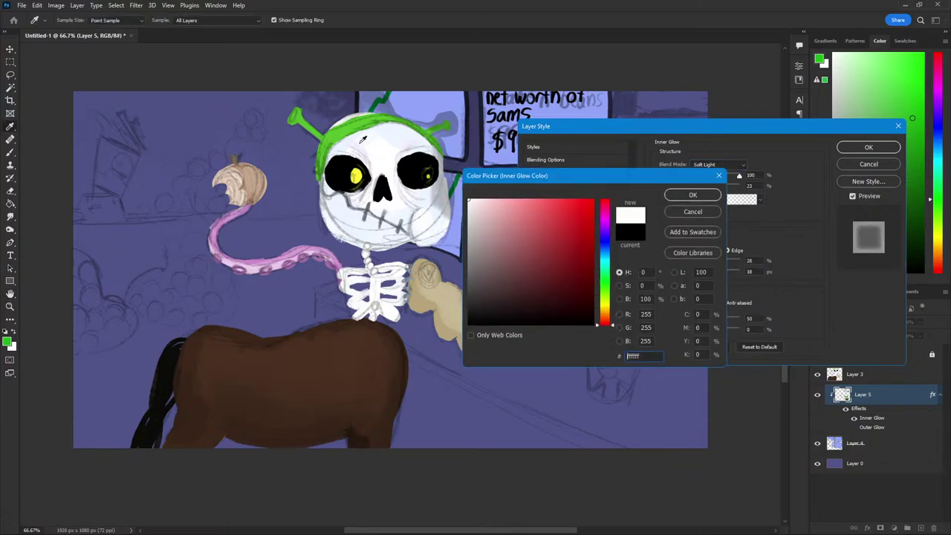
{"action": "left_click", "coordinate": [692, 196]}
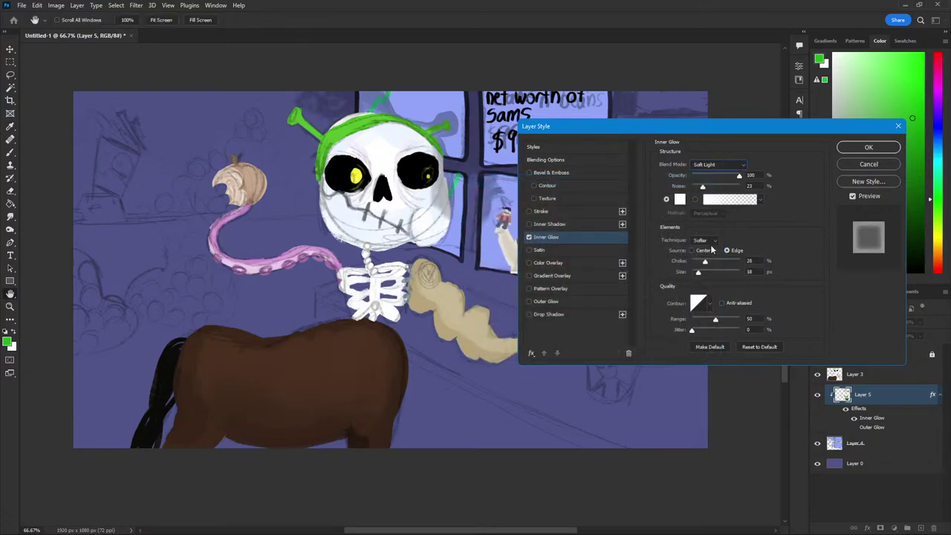
{"action": "left_click_drag", "start_coordinate": [708, 272], "coordinate": [700, 273]}
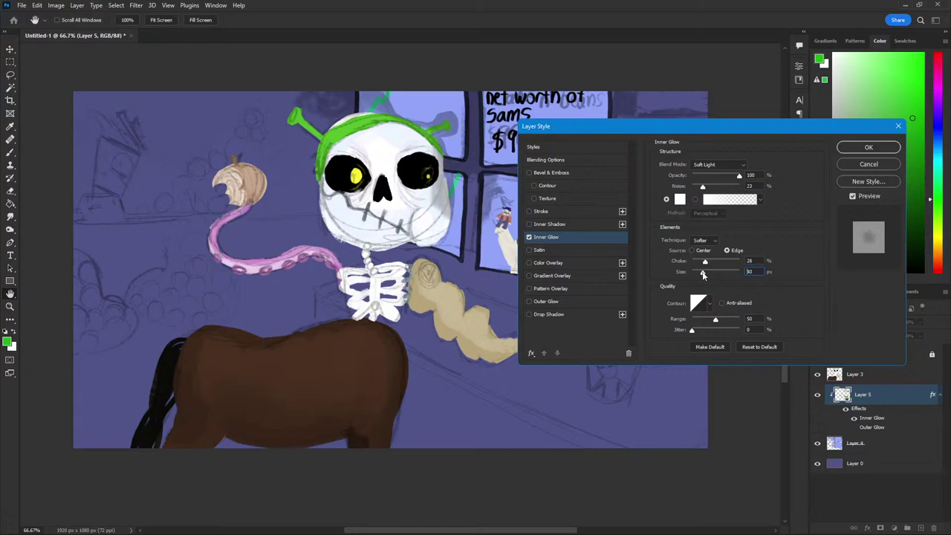
{"action": "left_click", "coordinate": [735, 164]}
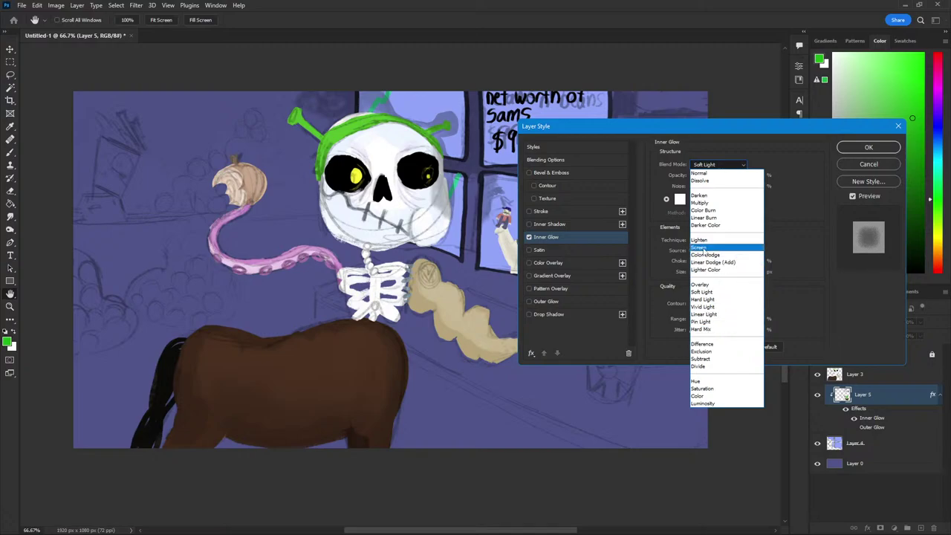
{"action": "left_click", "coordinate": [715, 263]}
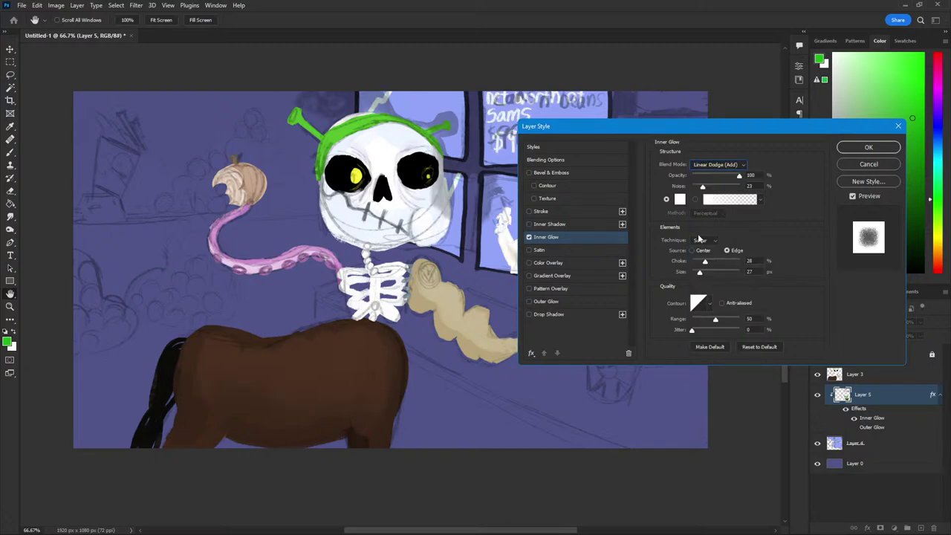
{"action": "left_click", "coordinate": [707, 175]}
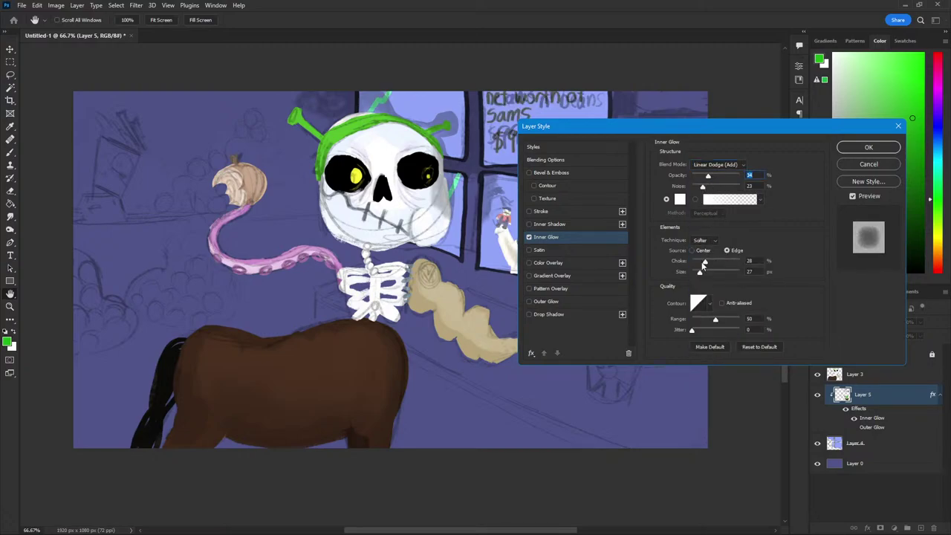
{"action": "left_click", "coordinate": [867, 147]}
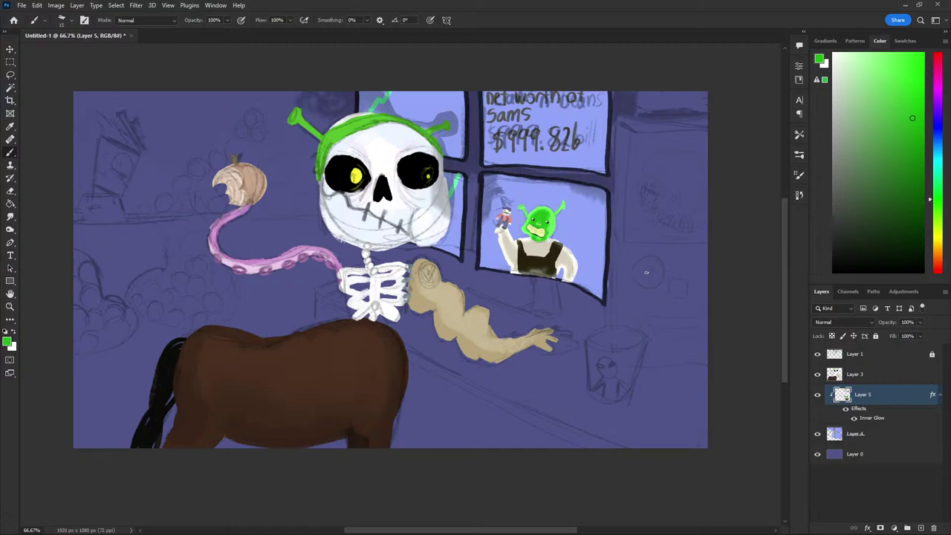
Merge Layer 5 down into Layer 4 and add a new layer above Layer 0
{"action": "right_click", "coordinate": [867, 394]}
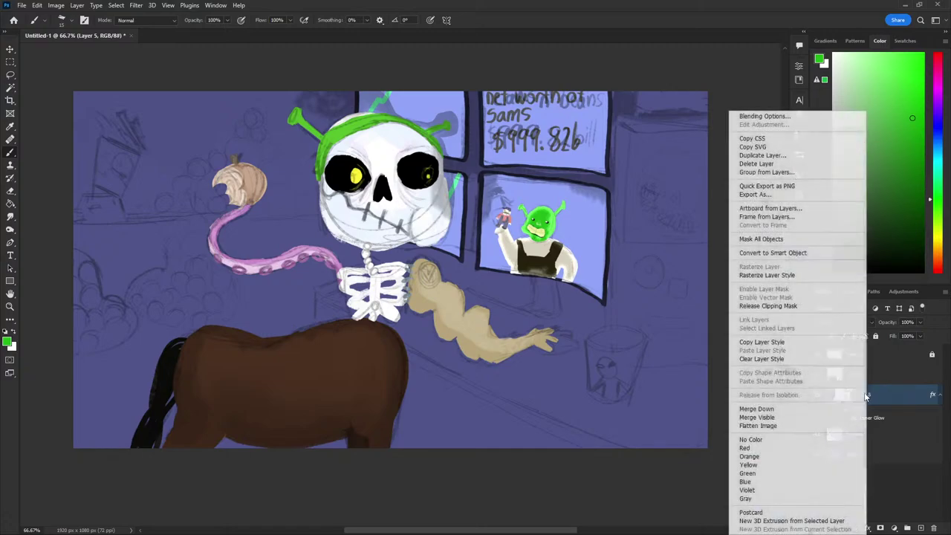
{"action": "left_click", "coordinate": [790, 405]}
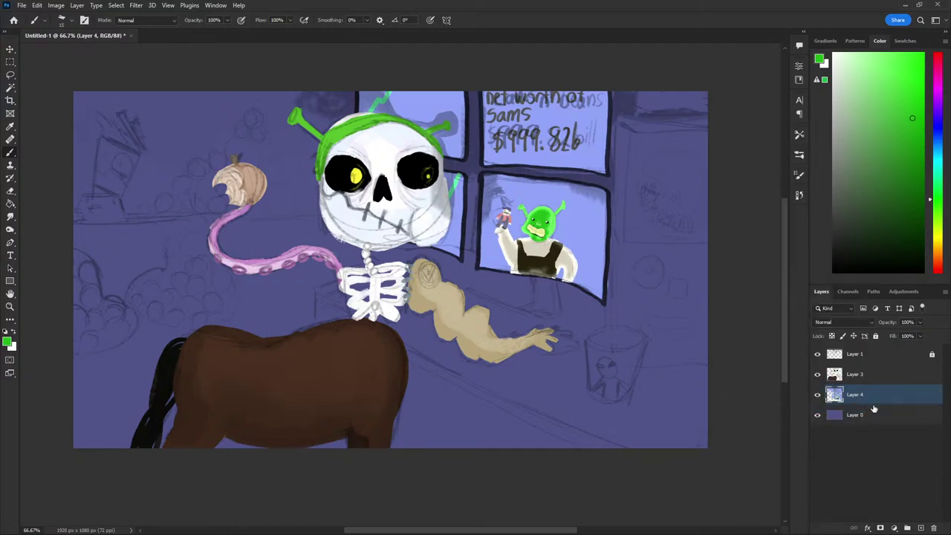
{"action": "left_click", "coordinate": [874, 416]}
{"action": "left_click", "coordinate": [920, 527]}
Paint dark legs beneath Shrek in the window with a size-15 brush
{"action": "left_click", "coordinate": [840, 210]}
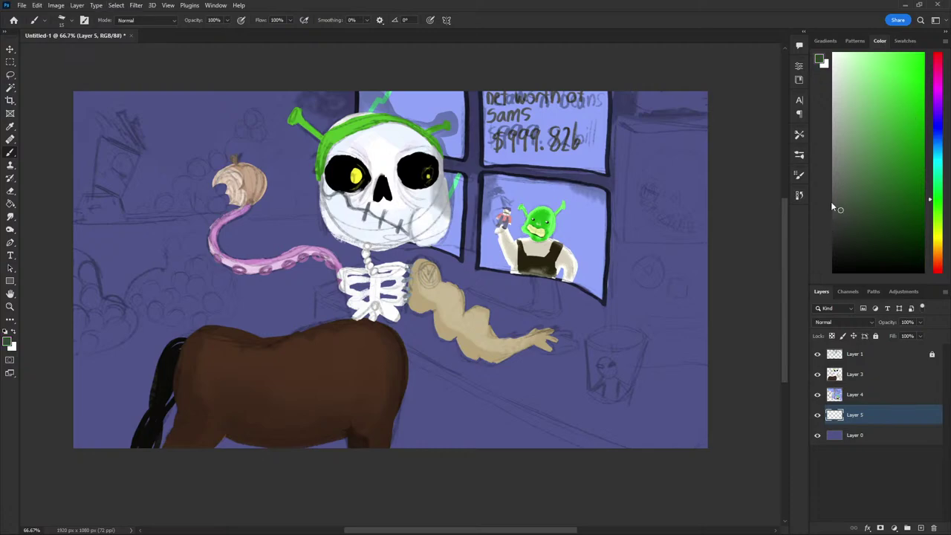
{"action": "left_click", "coordinate": [937, 250]}
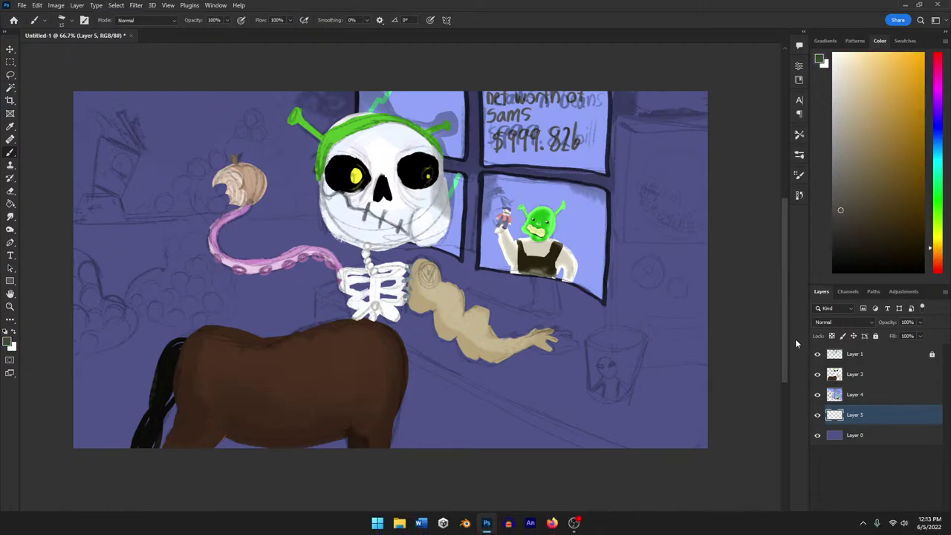
{"action": "key", "text": "bracketright"}
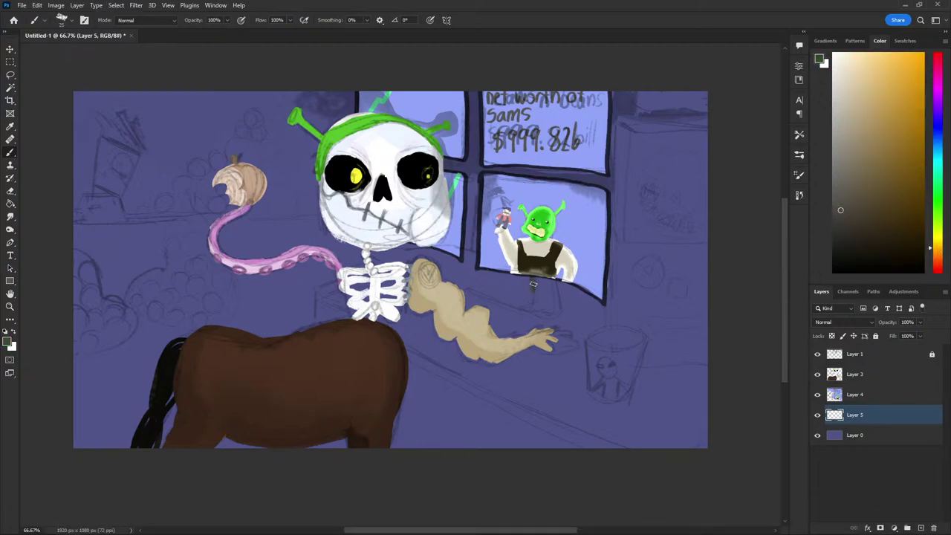
{"action": "left_click", "coordinate": [843, 240]}
{"action": "key", "text": "bracketleft"}
{"action": "left_click_drag", "start_coordinate": [552, 281], "coordinate": [556, 299]}
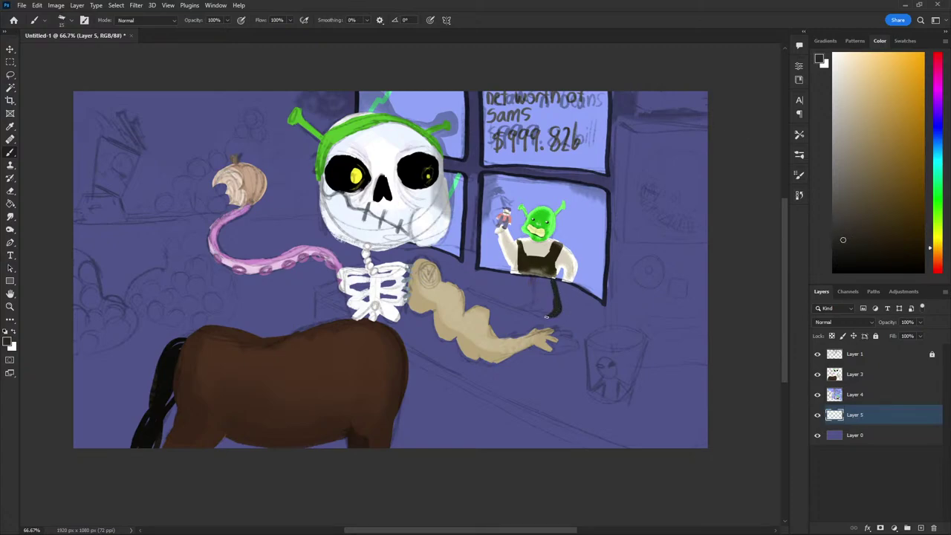
{"action": "mouse_move", "coordinate": [528, 309]}
{"action": "left_mouse_down"}
{"action": "mouse_move", "coordinate": [541, 315]}
{"action": "mouse_move", "coordinate": [528, 276]}
{"action": "left_mouse_up"}
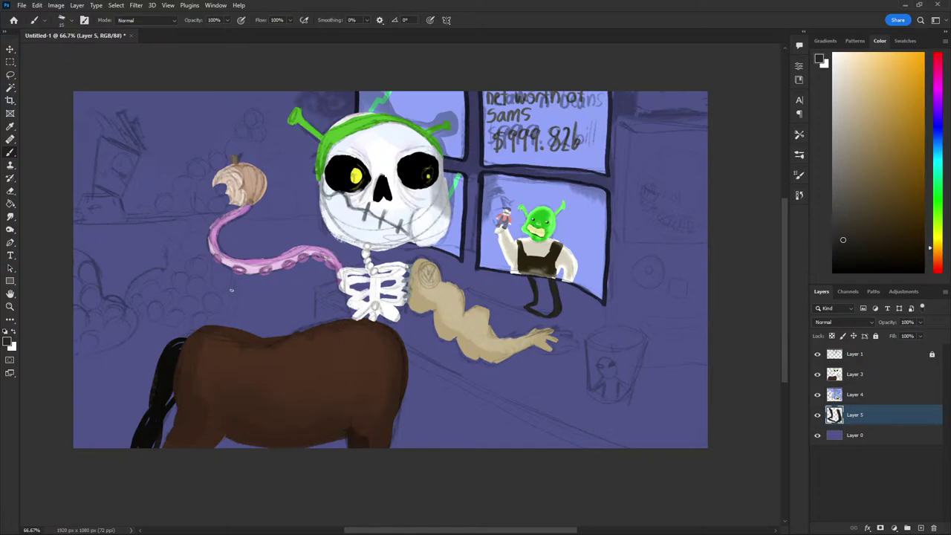
Merge Layers 3 through 5 into Layer 3 with Merge Visible
{"action": "left_click", "coordinate": [857, 379], "text": "shift"}
{"action": "right_click", "coordinate": [869, 386]}
{"action": "left_click", "coordinate": [760, 409]}
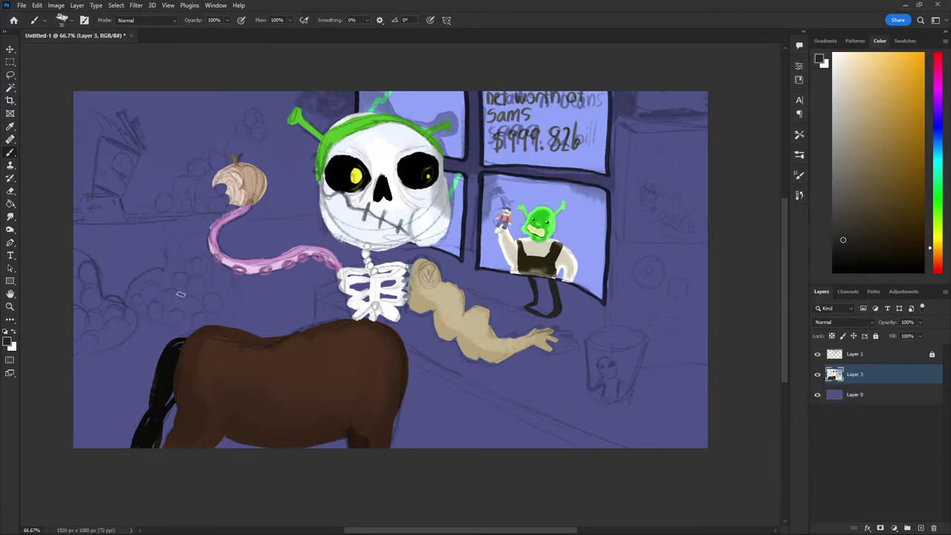
Mix a light pink and start outlining the cup's rim, undoing the first attempt
{"action": "left_click_drag", "start_coordinate": [880, 173], "coordinate": [895, 134]}
{"action": "left_click", "coordinate": [937, 59]}
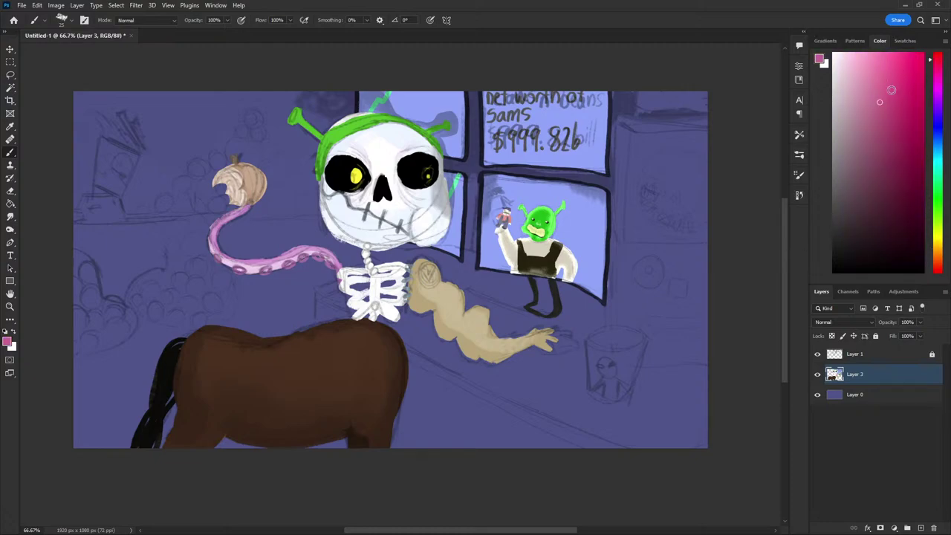
{"action": "left_click_drag", "start_coordinate": [891, 89], "coordinate": [868, 84]}
{"action": "left_click_drag", "start_coordinate": [865, 78], "coordinate": [847, 68]}
{"action": "mouse_move", "coordinate": [635, 326]}
{"action": "left_mouse_down"}
{"action": "mouse_move", "coordinate": [615, 327]}
{"action": "mouse_move", "coordinate": [590, 348]}
{"action": "mouse_move", "coordinate": [637, 323]}
{"action": "mouse_move", "coordinate": [594, 330]}
{"action": "mouse_move", "coordinate": [605, 351]}
{"action": "mouse_move", "coordinate": [642, 340]}
{"action": "mouse_move", "coordinate": [605, 326]}
{"action": "mouse_move", "coordinate": [588, 348]}
{"action": "left_mouse_up"}
{"action": "key", "text": "ctrl+z"}
{"action": "key", "text": "ctrl+z"}
{"action": "key", "text": "ctrl+z"}
{"action": "key", "text": "ctrl+z"}
{"action": "key", "text": "ctrl+z"}
Redraw the cup rim as a pink ellipse and paint lighter pink down its left side
{"action": "left_click_drag", "start_coordinate": [644, 330], "coordinate": [642, 339]}
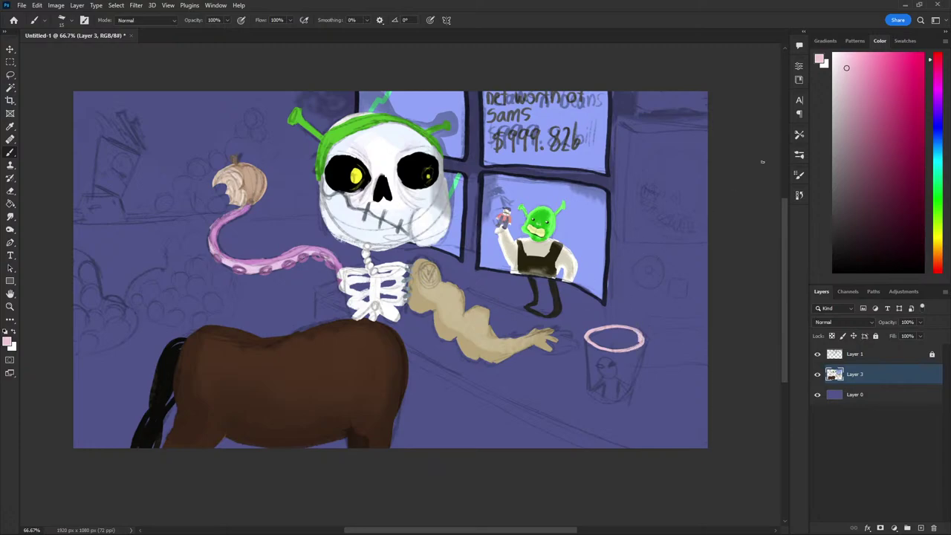
{"action": "left_click", "coordinate": [849, 109]}
{"action": "mouse_move", "coordinate": [587, 339]}
{"action": "left_mouse_down"}
{"action": "mouse_move", "coordinate": [597, 382]}
{"action": "mouse_move", "coordinate": [595, 354]}
{"action": "left_mouse_up"}
Paint the cup's sides and bottom white, adding a white highlight down the right side
{"action": "key", "text": "x"}
{"action": "mouse_move", "coordinate": [635, 362]}
{"action": "left_mouse_down"}
{"action": "mouse_move", "coordinate": [633, 388]}
{"action": "mouse_move", "coordinate": [613, 400]}
{"action": "mouse_move", "coordinate": [592, 370]}
{"action": "left_mouse_up"}
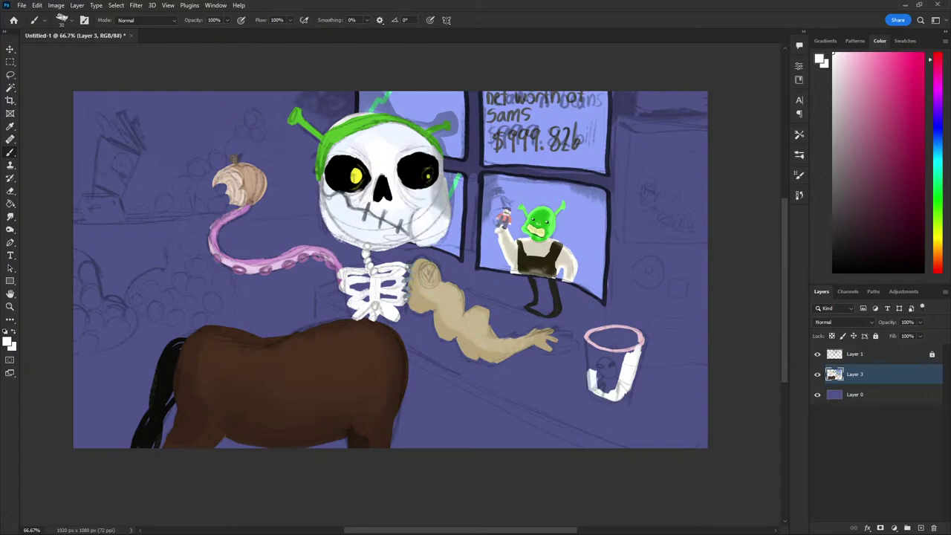
{"action": "mouse_move", "coordinate": [615, 402]}
{"action": "left_mouse_down"}
{"action": "mouse_move", "coordinate": [594, 394]}
{"action": "mouse_move", "coordinate": [587, 353]}
{"action": "left_mouse_up"}
{"action": "left_click_drag", "start_coordinate": [599, 388], "coordinate": [594, 352]}
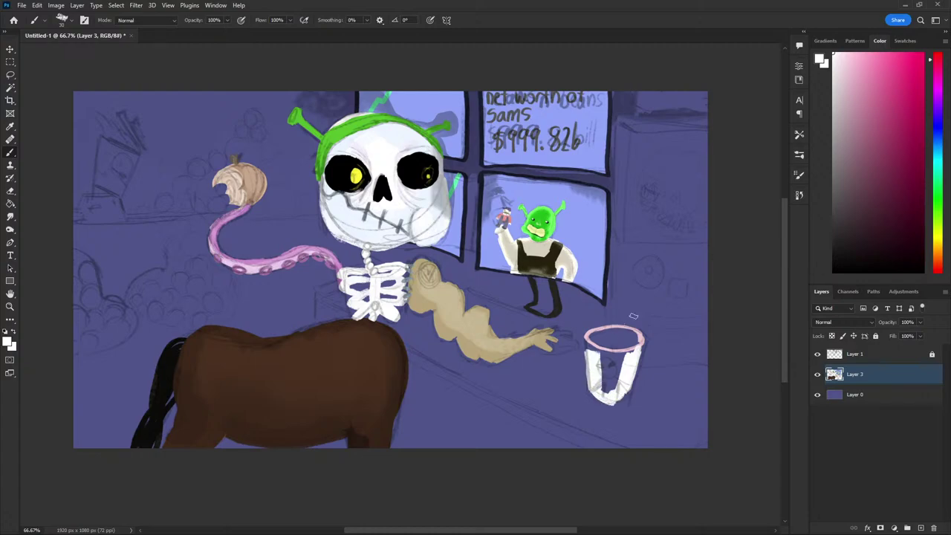
{"action": "key", "text": "ctrl+z"}
{"action": "key", "text": "ctrl+z"}
{"action": "key", "text": "ctrl+z"}
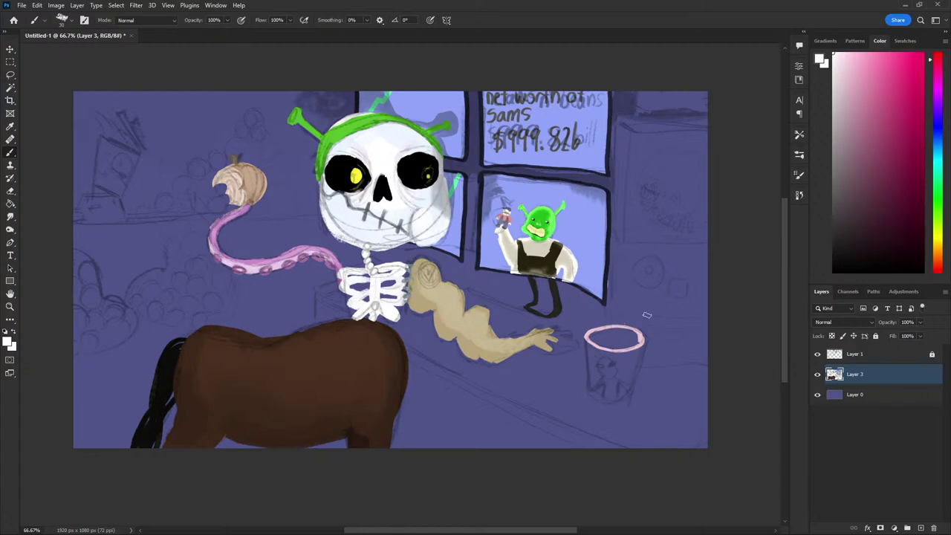
{"action": "mouse_move", "coordinate": [641, 349]}
{"action": "left_mouse_down"}
{"action": "mouse_move", "coordinate": [627, 381]}
{"action": "mouse_move", "coordinate": [595, 394]}
{"action": "mouse_move", "coordinate": [591, 340]}
{"action": "left_mouse_up"}
Brighten the cup's top rim and paint it white from rim to base
{"action": "key", "text": "e"}
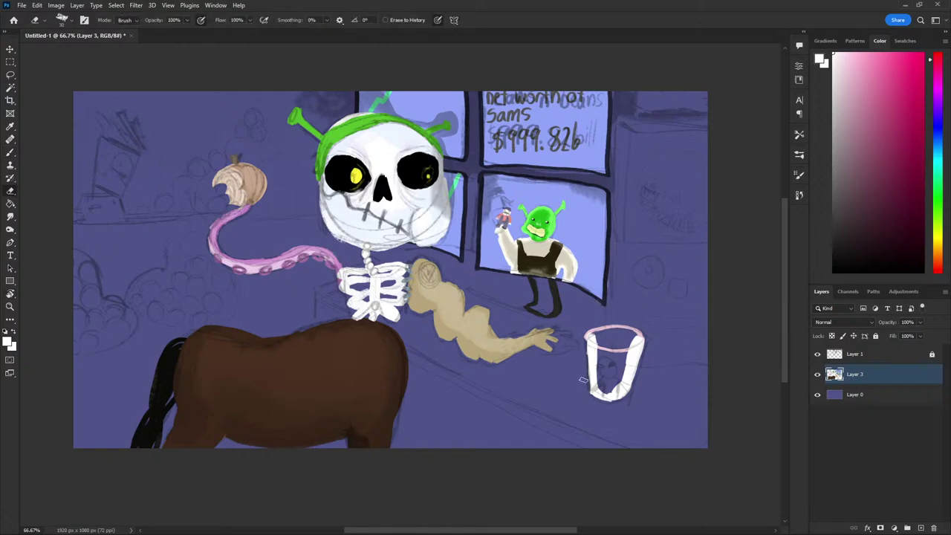
{"action": "key", "text": "b"}
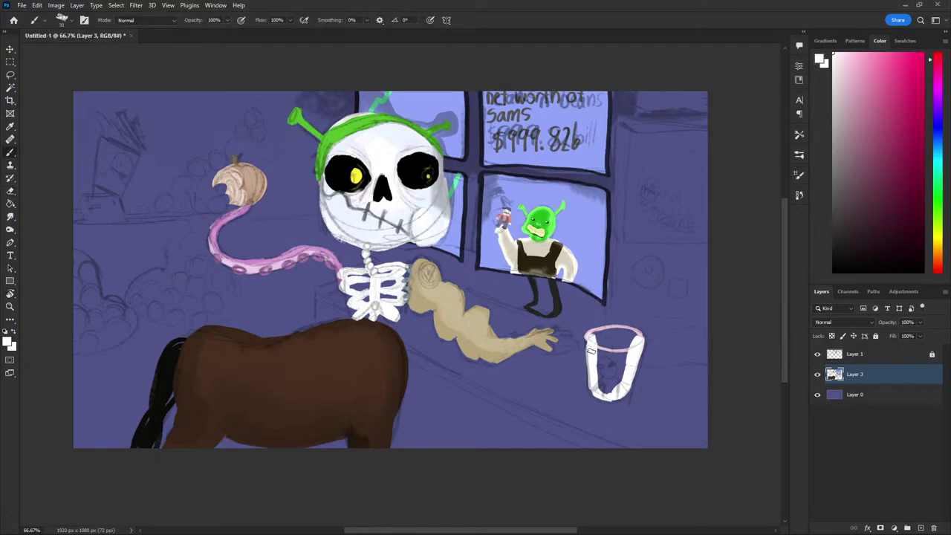
{"action": "left_click_drag", "start_coordinate": [589, 340], "coordinate": [617, 331]}
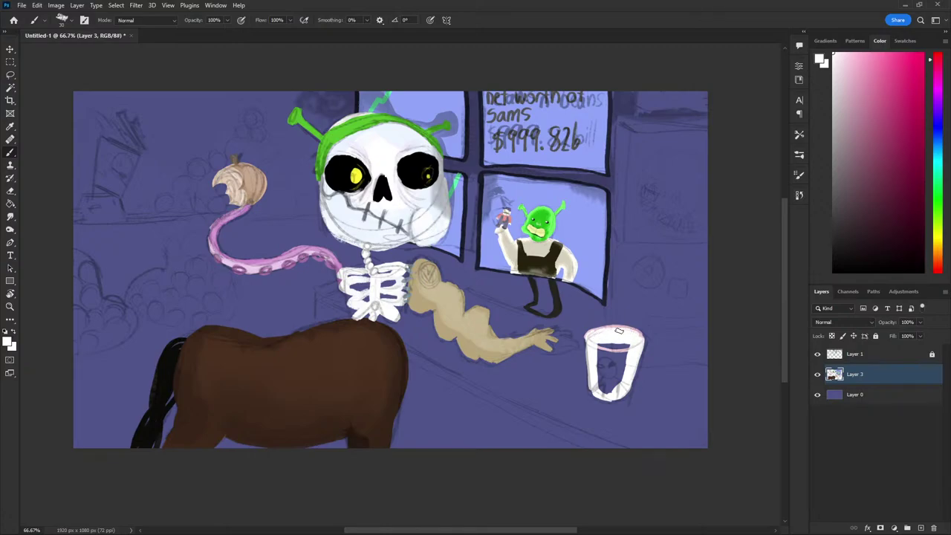
{"action": "mouse_move", "coordinate": [600, 335]}
{"action": "left_mouse_down"}
{"action": "mouse_move", "coordinate": [612, 389]}
{"action": "mouse_move", "coordinate": [597, 372]}
{"action": "mouse_move", "coordinate": [603, 356]}
{"action": "mouse_move", "coordinate": [612, 364]}
{"action": "left_mouse_up"}
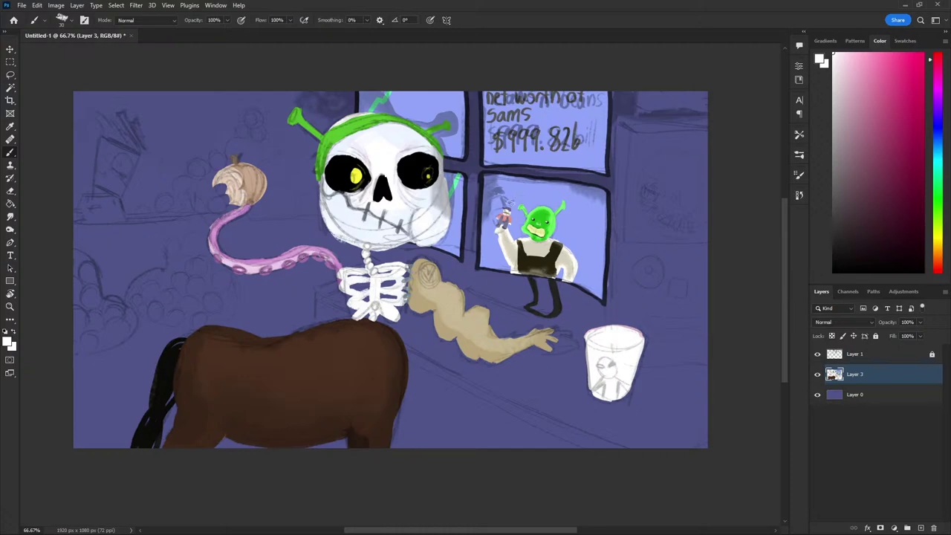
{"action": "key", "text": "e"}
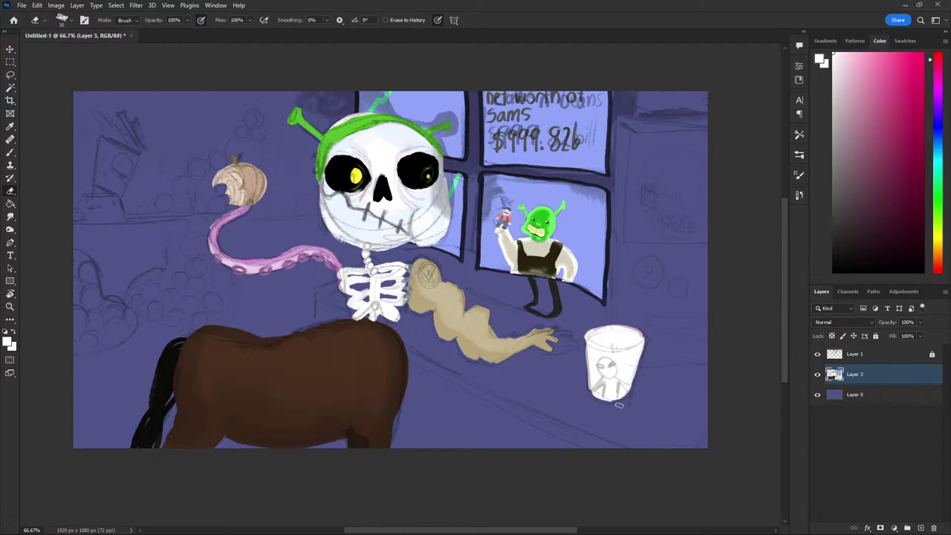
Sample the purple background and erase the white from inside the cup's right side
{"action": "key", "text": "b"}
{"action": "left_click", "coordinate": [599, 411], "text": "alt"}
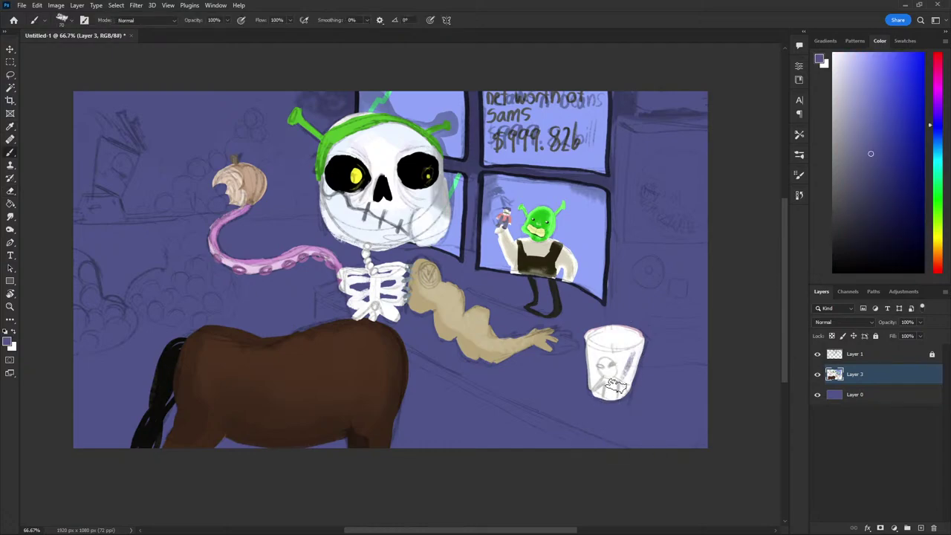
{"action": "key", "text": "e"}
{"action": "mouse_move", "coordinate": [628, 351]}
{"action": "left_mouse_down"}
{"action": "mouse_move", "coordinate": [640, 340]}
{"action": "mouse_move", "coordinate": [622, 391]}
{"action": "mouse_move", "coordinate": [618, 371]}
{"action": "mouse_move", "coordinate": [628, 361]}
{"action": "mouse_move", "coordinate": [611, 392]}
{"action": "mouse_move", "coordinate": [598, 368]}
{"action": "mouse_move", "coordinate": [603, 386]}
{"action": "mouse_move", "coordinate": [621, 358]}
{"action": "mouse_move", "coordinate": [596, 351]}
{"action": "mouse_move", "coordinate": [614, 329]}
{"action": "mouse_move", "coordinate": [627, 338]}
{"action": "mouse_move", "coordinate": [613, 338]}
{"action": "mouse_move", "coordinate": [627, 336]}
{"action": "mouse_move", "coordinate": [601, 339]}
{"action": "left_mouse_up"}
Sample the rim colour and repaint a white stroke along the cup's left rim
{"action": "key", "text": "i"}
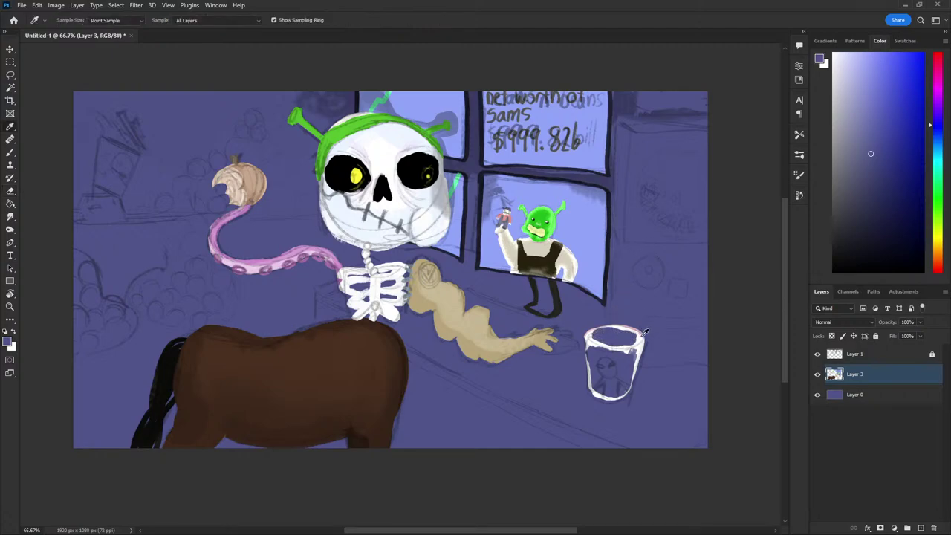
{"action": "left_click", "coordinate": [644, 332]}
{"action": "left_click", "coordinate": [639, 340]}
{"action": "key", "text": "b"}
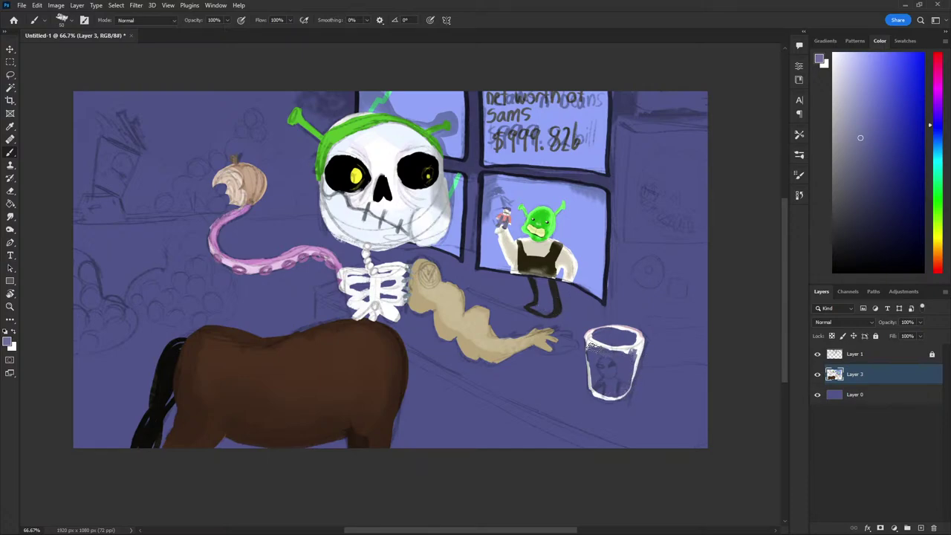
{"action": "mouse_move", "coordinate": [592, 391]}
{"action": "left_mouse_down"}
{"action": "mouse_move", "coordinate": [590, 346]}
{"action": "mouse_move", "coordinate": [617, 341]}
{"action": "mouse_move", "coordinate": [597, 333]}
{"action": "left_mouse_up"}
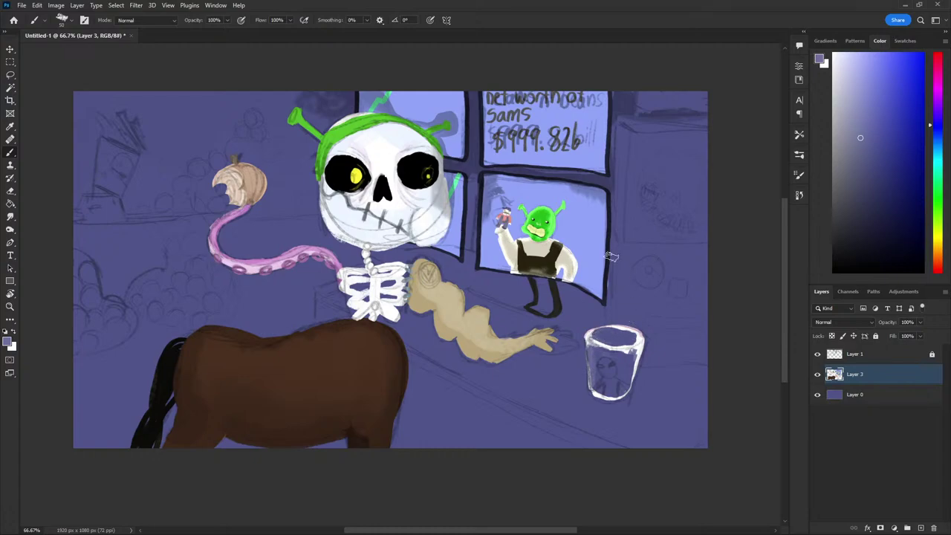
Mix a pale cream colour and test it on the glass, undoing the dab
{"action": "left_click", "coordinate": [937, 237]}
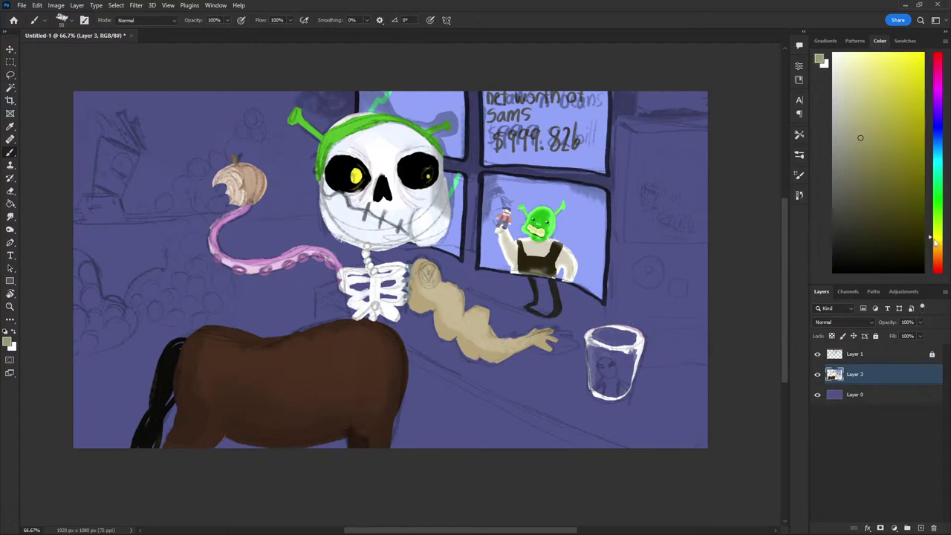
{"action": "left_click", "coordinate": [863, 123]}
{"action": "left_click", "coordinate": [860, 99]}
{"action": "left_click", "coordinate": [860, 78]}
{"action": "left_click", "coordinate": [931, 241]}
{"action": "left_click", "coordinate": [843, 61]}
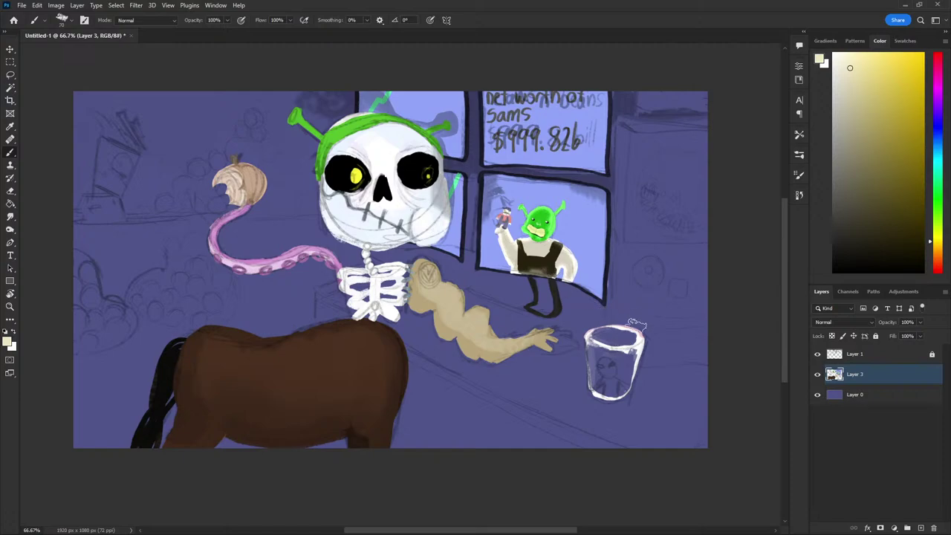
{"action": "mouse_move", "coordinate": [613, 380]}
{"action": "left_mouse_down"}
{"action": "mouse_move", "coordinate": [628, 379]}
{"action": "mouse_move", "coordinate": [611, 375]}
{"action": "left_mouse_up"}
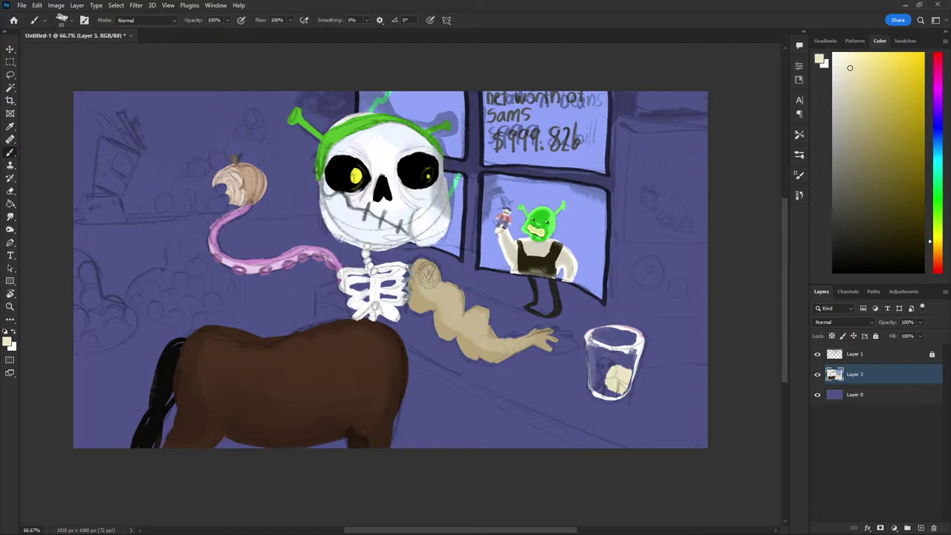
{"action": "key", "text": "ctrl+z"}
On a new layer above Layer 0, fill the glass with cream and adjust toward light beige
{"action": "left_click", "coordinate": [855, 394]}
{"action": "left_click", "coordinate": [920, 527]}
{"action": "mouse_move", "coordinate": [632, 368]}
{"action": "left_mouse_down"}
{"action": "mouse_move", "coordinate": [621, 390]}
{"action": "mouse_move", "coordinate": [605, 394]}
{"action": "mouse_move", "coordinate": [627, 364]}
{"action": "mouse_move", "coordinate": [595, 372]}
{"action": "mouse_move", "coordinate": [602, 395]}
{"action": "left_mouse_up"}
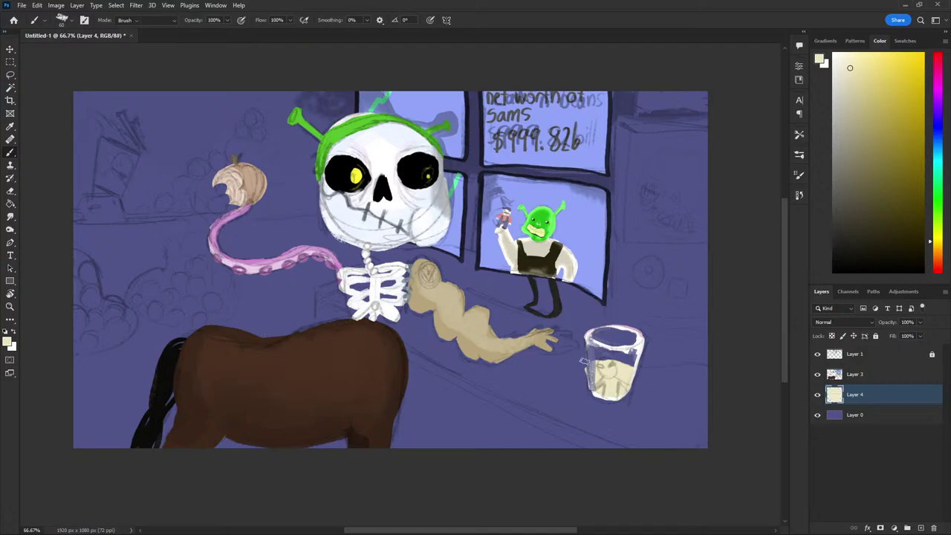
{"action": "key", "text": "e"}
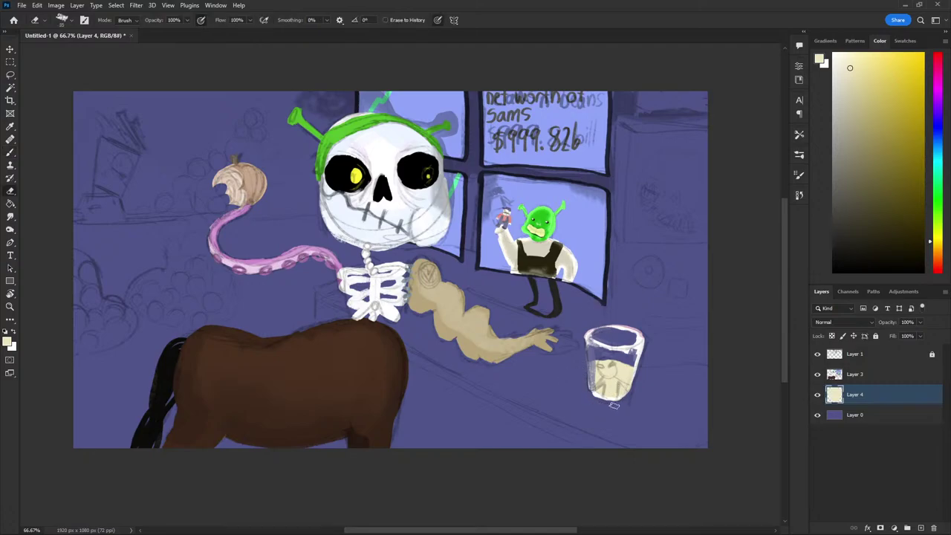
{"action": "key", "text": "b"}
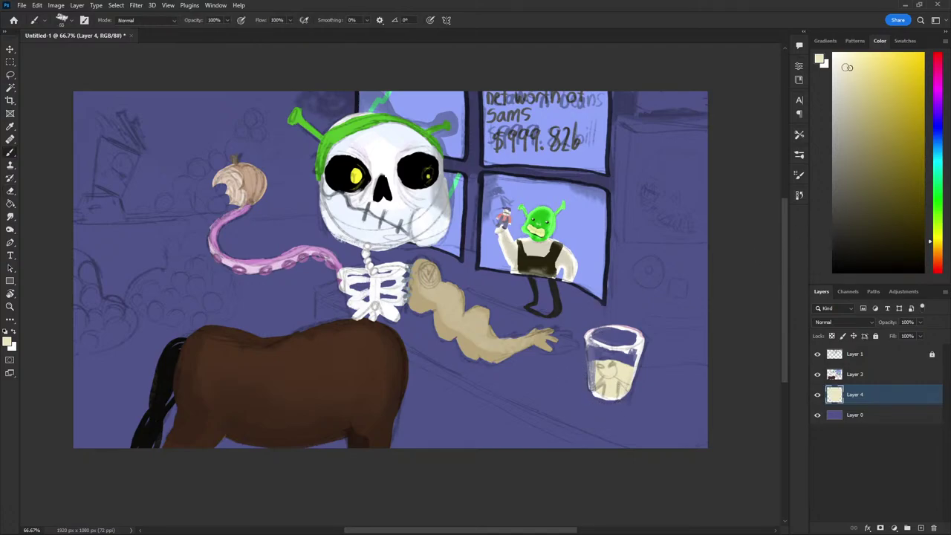
{"action": "left_click", "coordinate": [835, 54]}
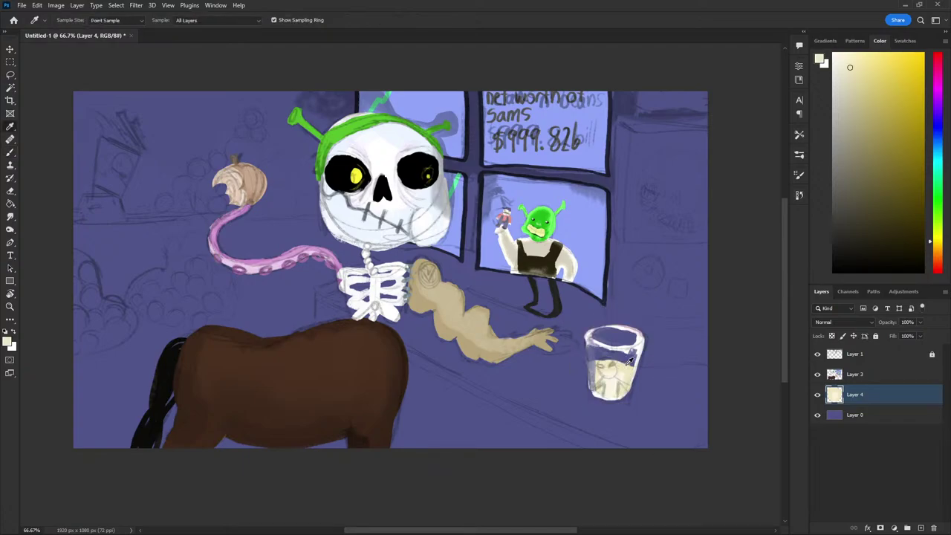
{"action": "left_click", "coordinate": [857, 94]}
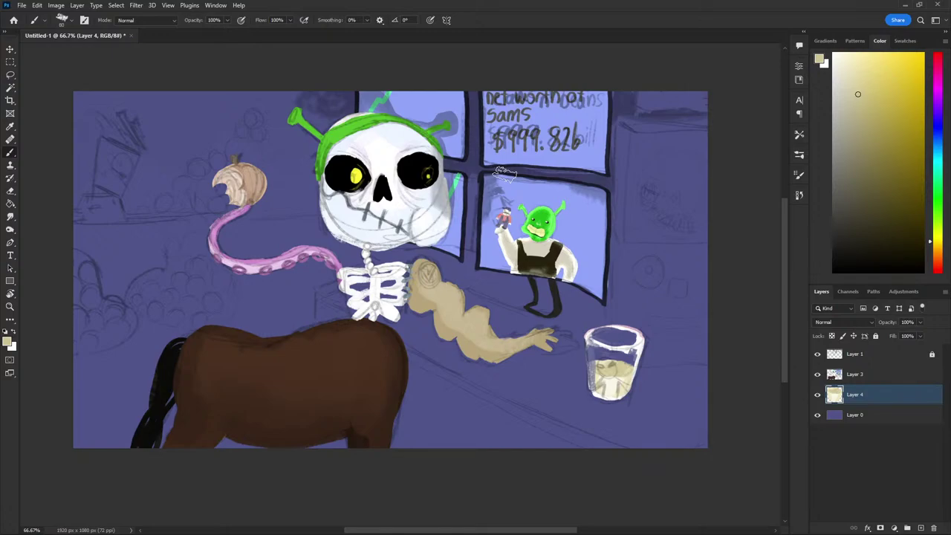
Toggle the sketch layer repeatedly to check the liquid, then pick dark brown and select Layer 3
{"action": "left_click", "coordinate": [814, 356]}
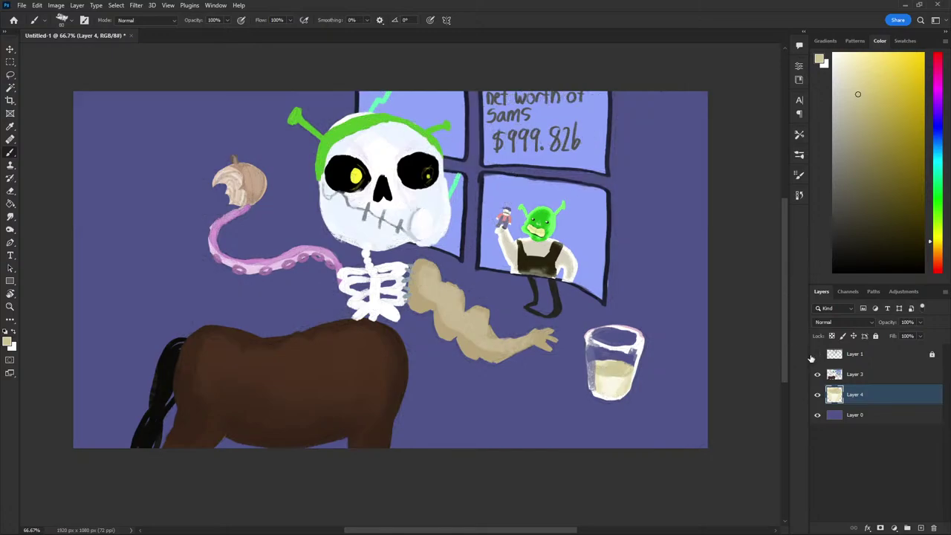
{"action": "left_click", "coordinate": [817, 355]}
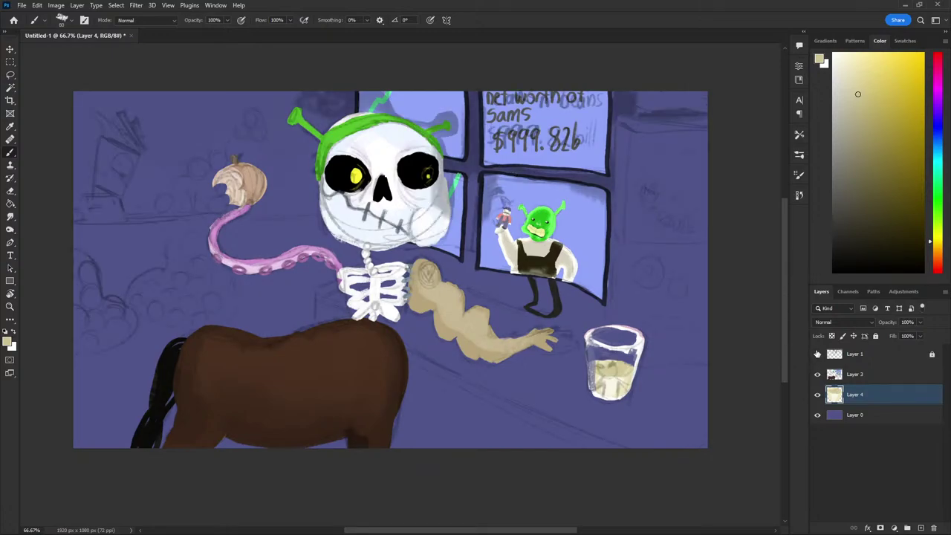
{"action": "left_click", "coordinate": [817, 355]}
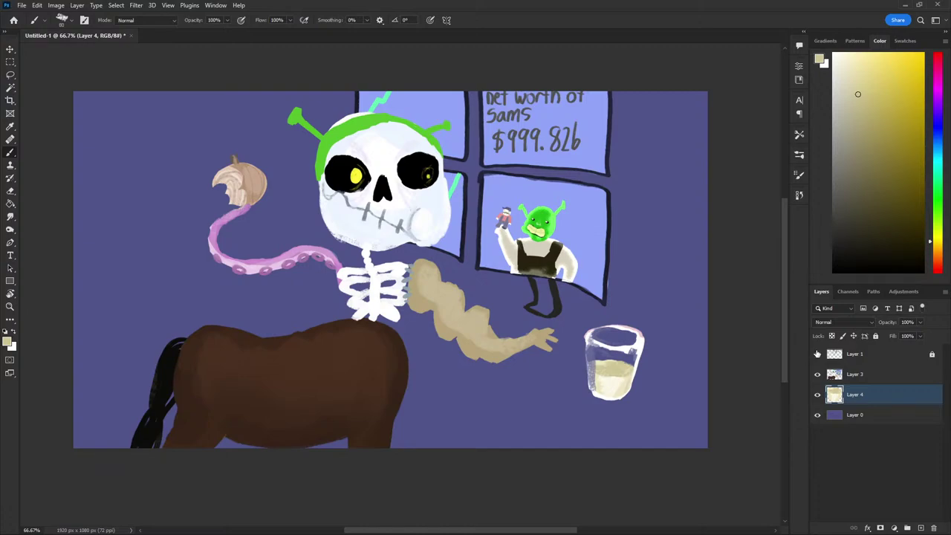
{"action": "left_click", "coordinate": [817, 355]}
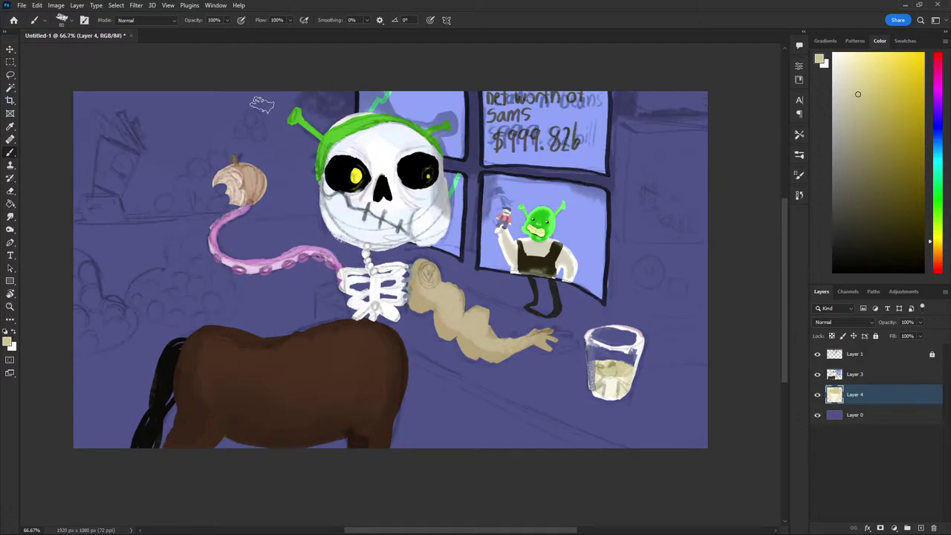
{"action": "left_click", "coordinate": [818, 355]}
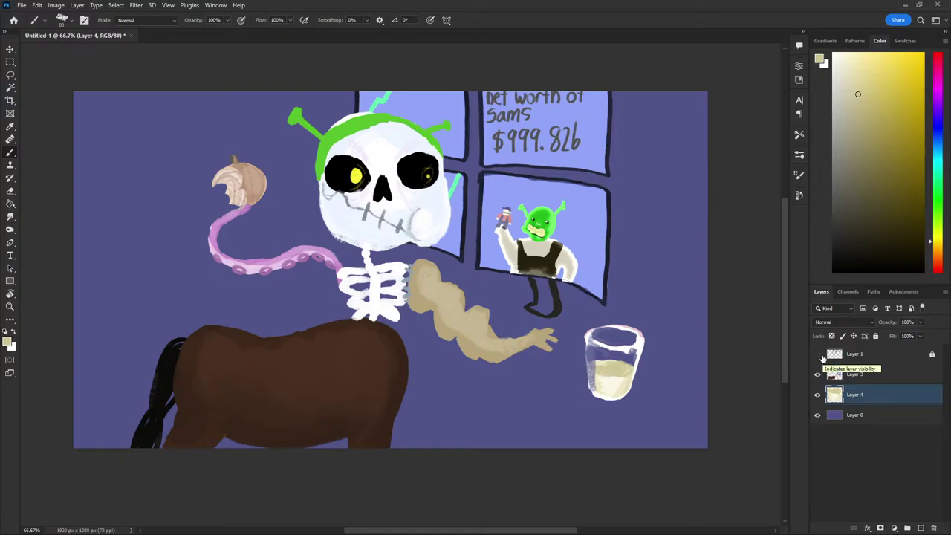
{"action": "left_click", "coordinate": [820, 355]}
{"action": "left_click", "coordinate": [818, 355]}
{"action": "left_click", "coordinate": [818, 355]}
{"action": "left_click", "coordinate": [819, 355]}
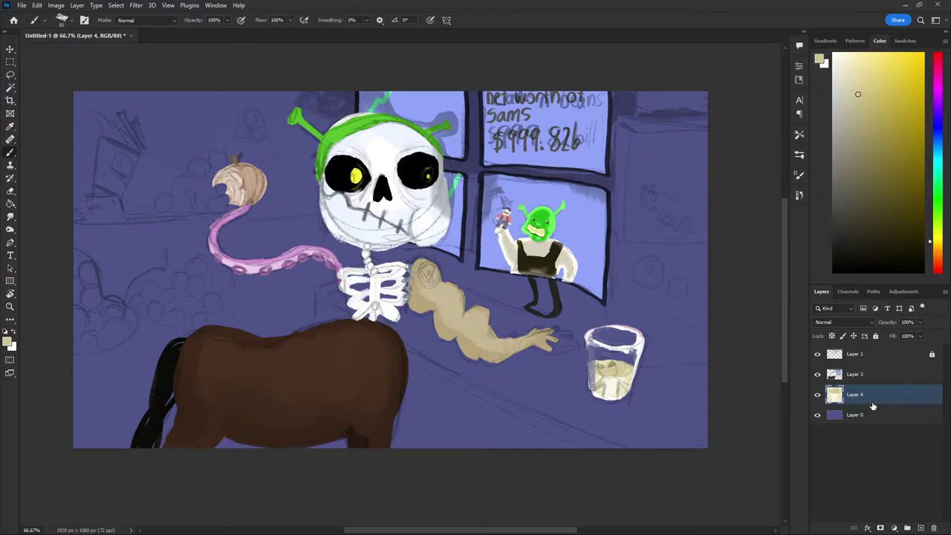
{"action": "left_click", "coordinate": [850, 221]}
{"action": "left_click", "coordinate": [858, 375], "text": "shift"}
{"action": "left_click", "coordinate": [857, 381]}
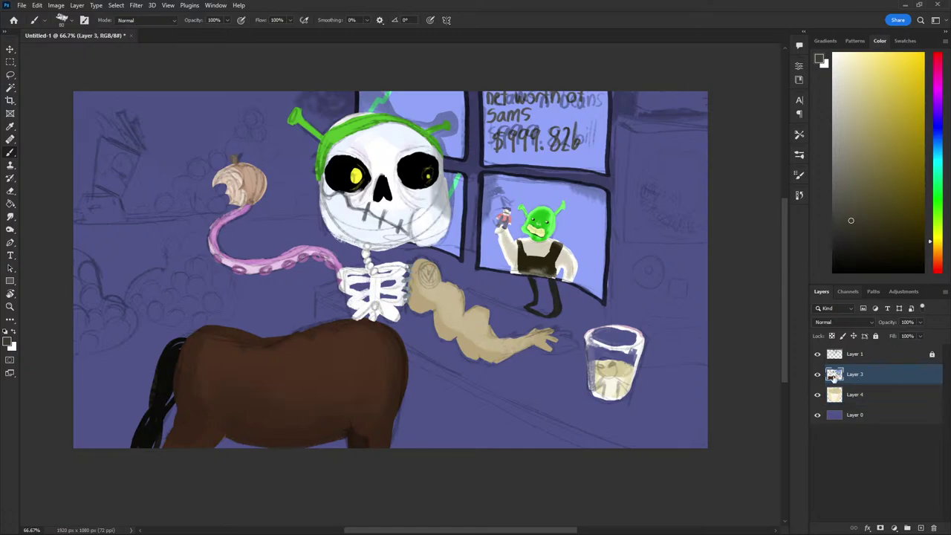
Lasso the skull's right and top edge and copy it onto a new layer
{"action": "key", "text": "l"}
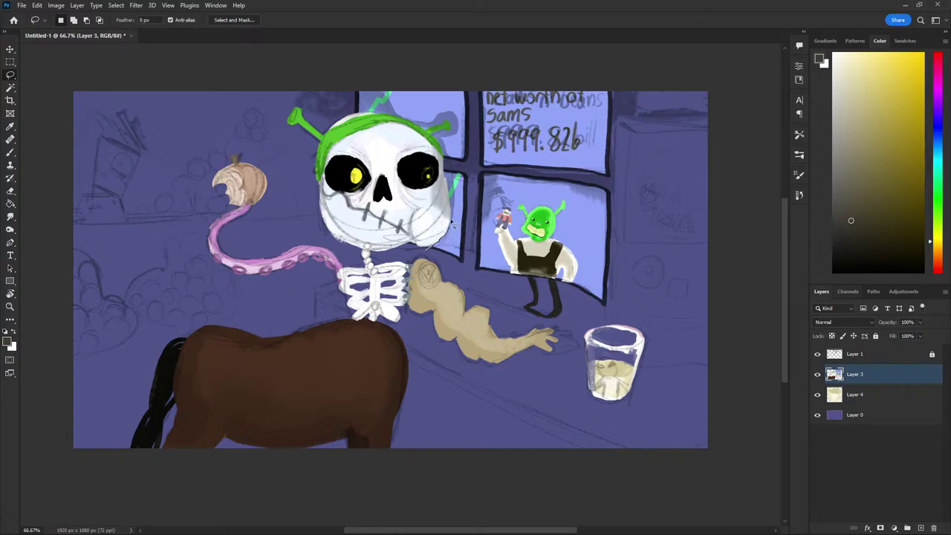
{"action": "left_click_drag", "start_coordinate": [446, 180], "coordinate": [432, 139]}
{"action": "mouse_move", "coordinate": [428, 130]}
{"action": "left_mouse_down"}
{"action": "mouse_move", "coordinate": [355, 118]}
{"action": "mouse_move", "coordinate": [416, 56]}
{"action": "mouse_move", "coordinate": [647, 71]}
{"action": "mouse_move", "coordinate": [661, 284]}
{"action": "mouse_move", "coordinate": [574, 333]}
{"action": "mouse_move", "coordinate": [550, 330]}
{"action": "mouse_move", "coordinate": [518, 321]}
{"action": "mouse_move", "coordinate": [442, 263]}
{"action": "left_mouse_up"}
{"action": "right_click", "coordinate": [503, 197]}
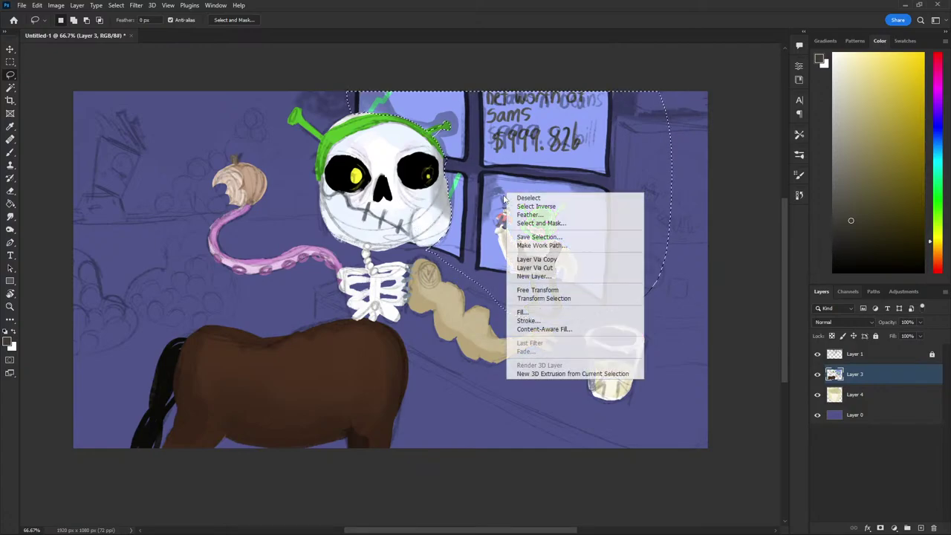
{"action": "left_click", "coordinate": [537, 267]}
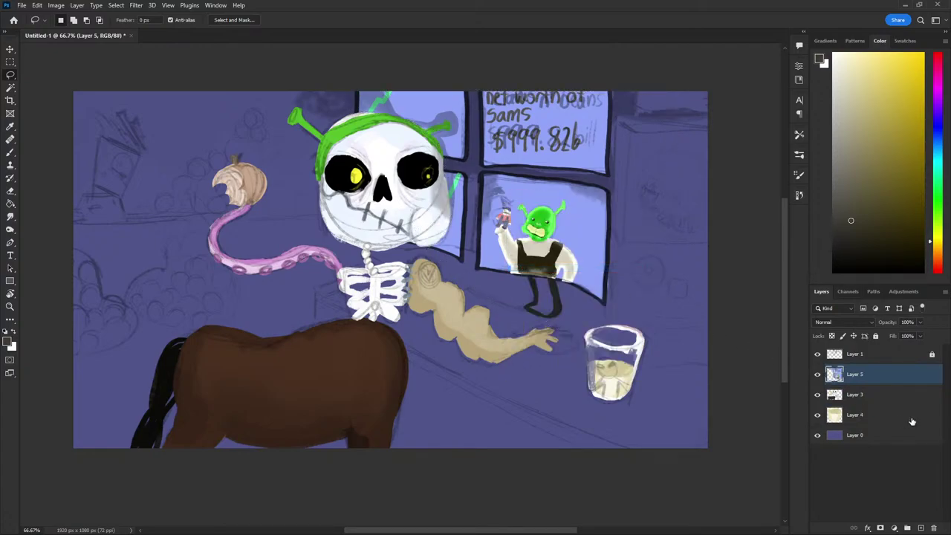
{"action": "left_click", "coordinate": [817, 374]}
{"action": "left_click", "coordinate": [817, 375]}
Select Layer 3 and Layer 4 together and merge them into Layer 3
{"action": "left_click", "coordinate": [893, 526]}
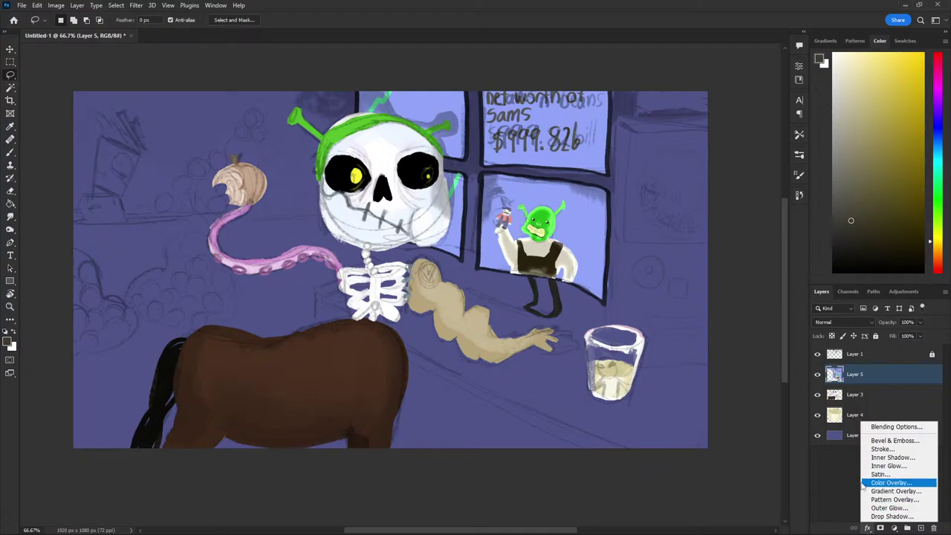
{"action": "left_click", "coordinate": [867, 418]}
{"action": "left_click", "coordinate": [869, 435]}
{"action": "left_click", "coordinate": [868, 416]}
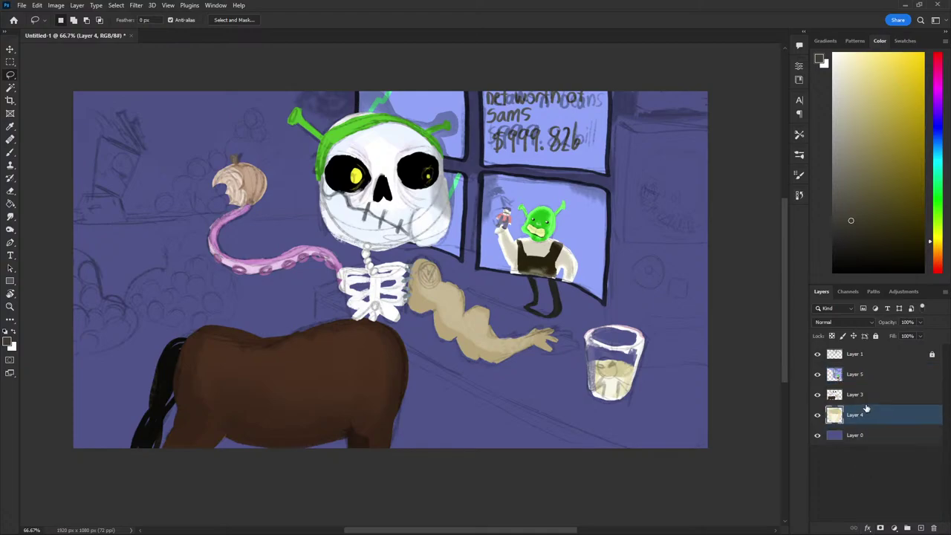
{"action": "left_click", "coordinate": [862, 397], "text": "shift"}
{"action": "right_click", "coordinate": [862, 398]}
{"action": "left_click", "coordinate": [742, 408]}
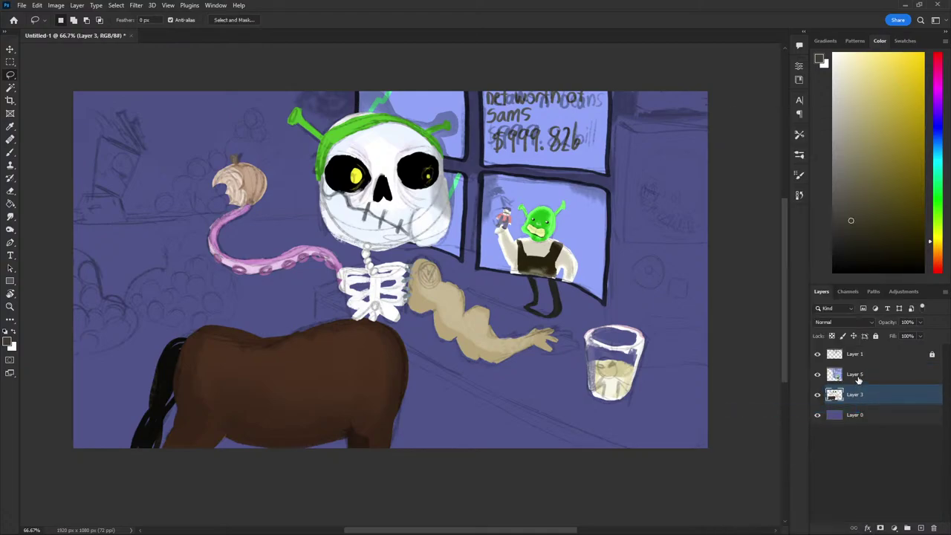
Rename Layer 5 to 'do not merge', pick a blue hue, and add a layer above Layer 0
{"action": "double_click", "coordinate": [856, 374]}
{"action": "type", "text": "do not merge"}
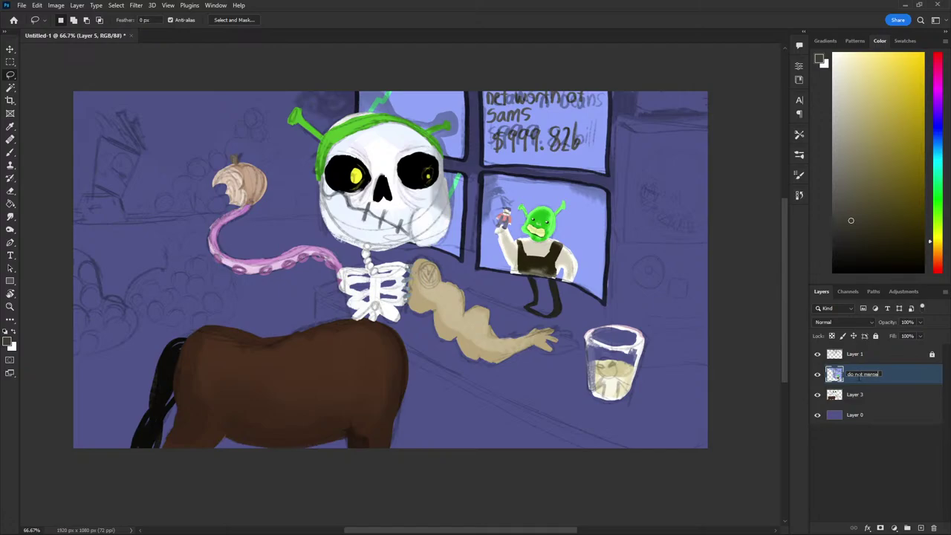
{"action": "key", "text": "Return"}
{"action": "left_click", "coordinate": [860, 398]}
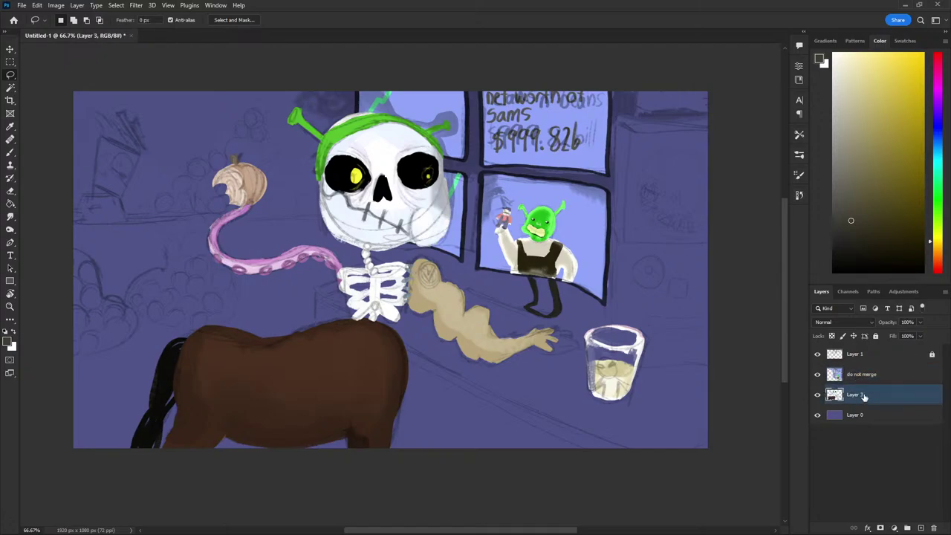
{"action": "left_click", "coordinate": [887, 414]}
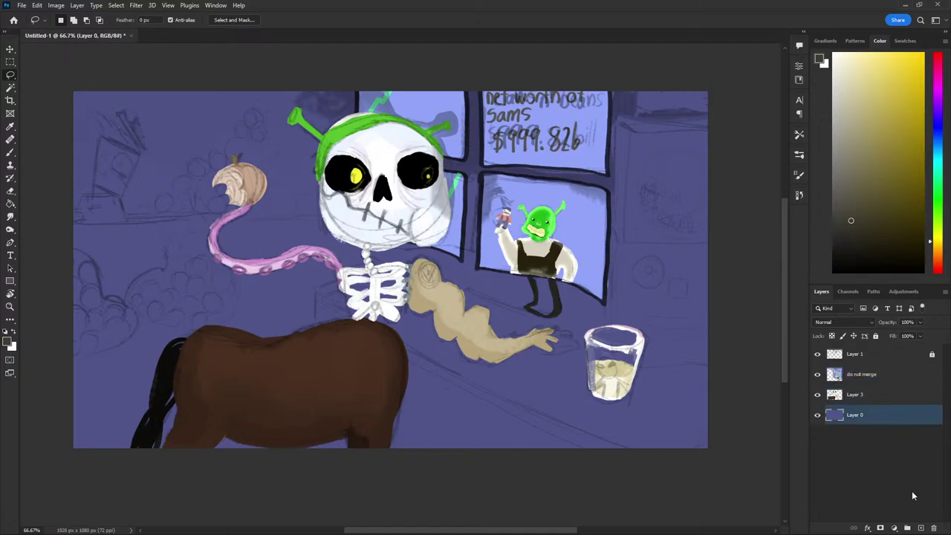
{"action": "left_click", "coordinate": [867, 401]}
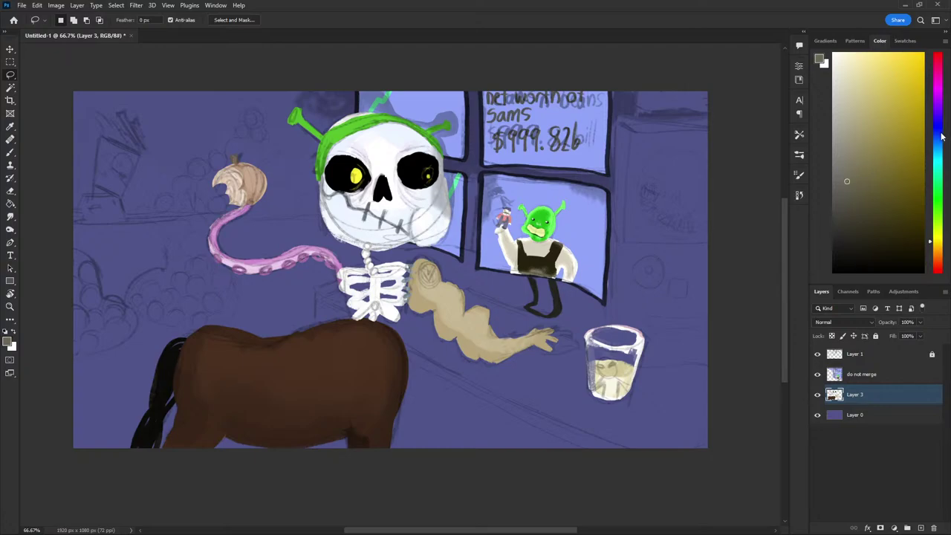
{"action": "left_click", "coordinate": [937, 134]}
{"action": "left_click", "coordinate": [852, 419]}
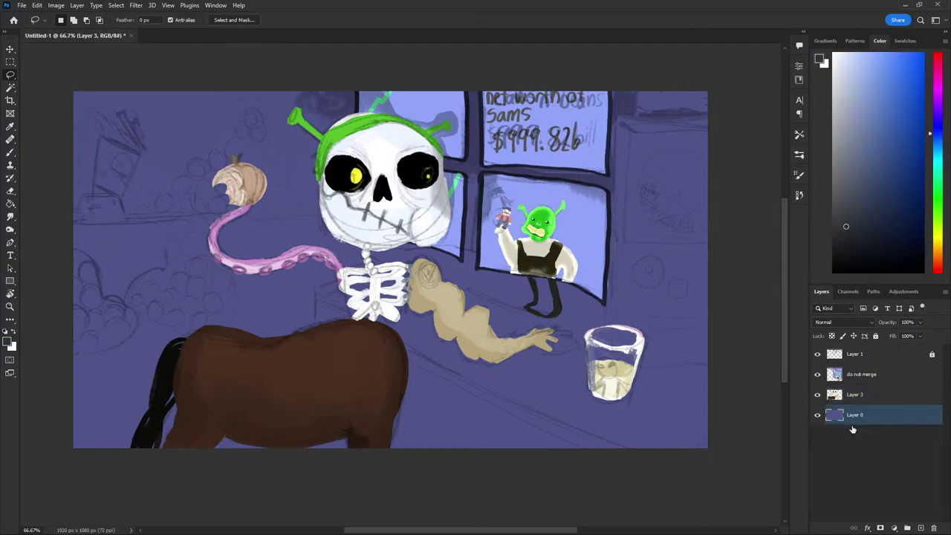
{"action": "left_click", "coordinate": [922, 528]}
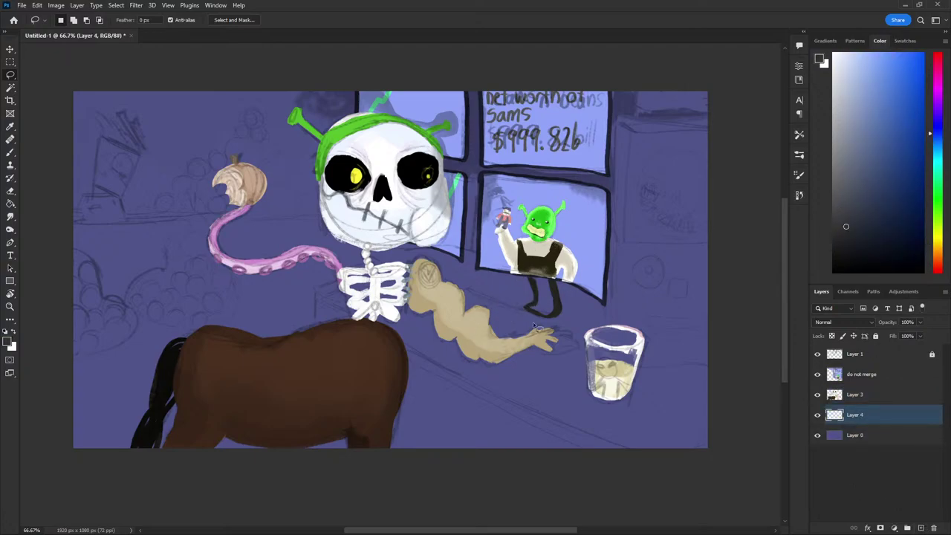
Paint a dark shadow under the arm and shift the colour to a violet-blue grey
{"action": "key", "text": "b"}
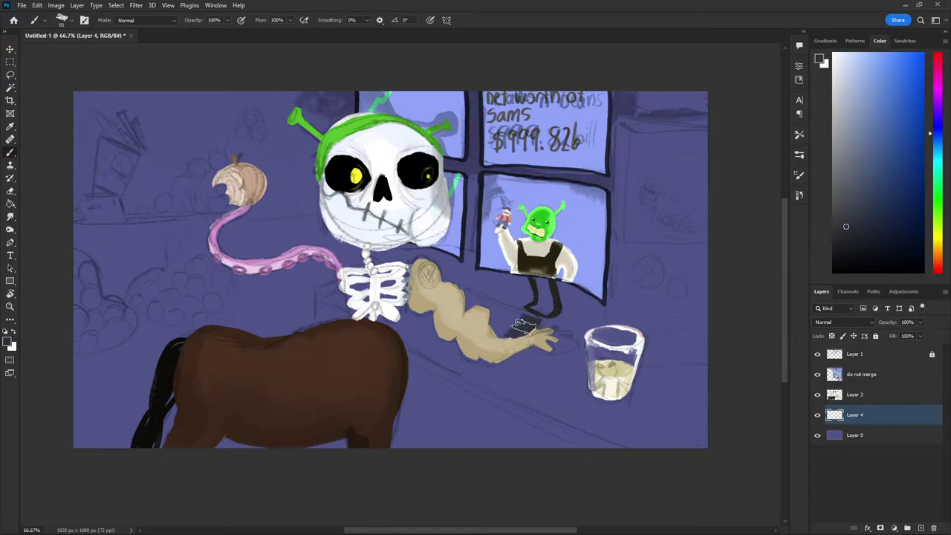
{"action": "mouse_move", "coordinate": [522, 326]}
{"action": "left_mouse_down"}
{"action": "mouse_move", "coordinate": [511, 332]}
{"action": "mouse_move", "coordinate": [496, 306]}
{"action": "mouse_move", "coordinate": [468, 294]}
{"action": "mouse_move", "coordinate": [466, 316]}
{"action": "mouse_move", "coordinate": [494, 336]}
{"action": "mouse_move", "coordinate": [539, 336]}
{"action": "mouse_move", "coordinate": [502, 342]}
{"action": "mouse_move", "coordinate": [470, 294]}
{"action": "left_mouse_up"}
{"action": "left_click", "coordinate": [833, 55]}
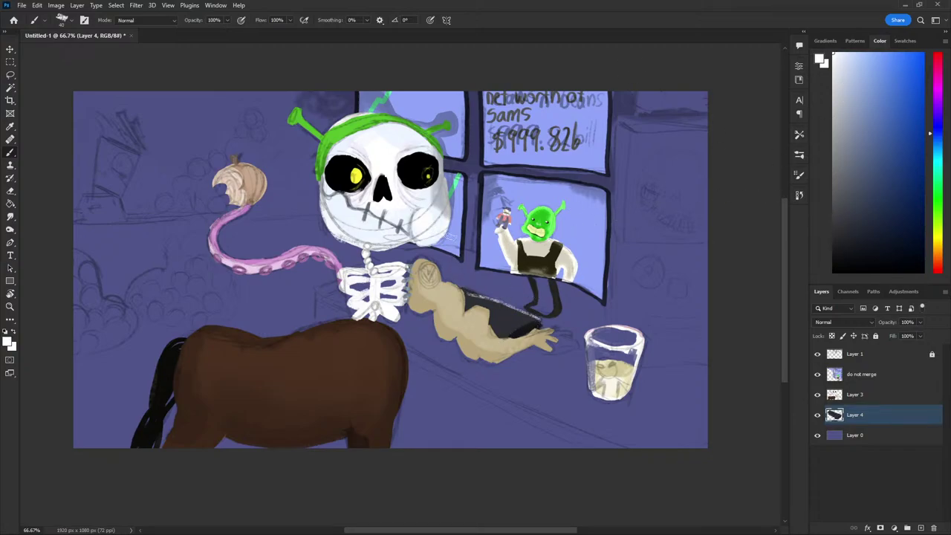
{"action": "left_click", "coordinate": [876, 174]}
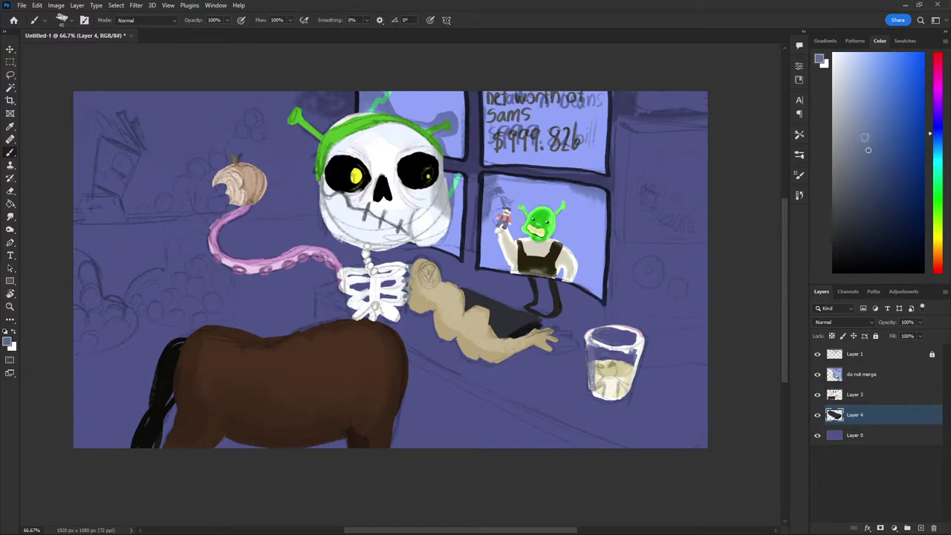
{"action": "left_click", "coordinate": [936, 82]}
{"action": "left_click", "coordinate": [934, 121]}
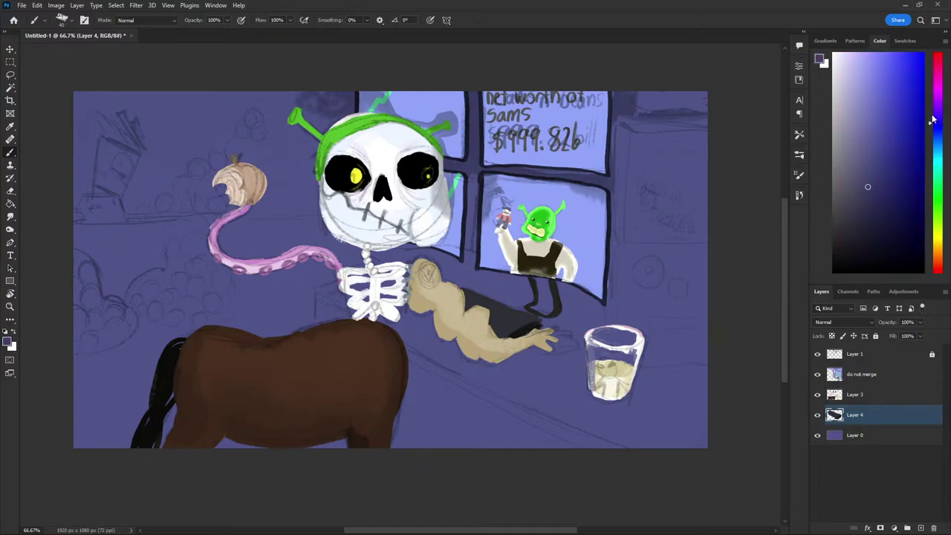
{"action": "left_click", "coordinate": [863, 214]}
With a smaller brush, deepen the shadow under the hand, then add a layer above Layer 0
{"action": "key", "text": "bracketleft"}
{"action": "left_click_drag", "start_coordinate": [542, 342], "coordinate": [571, 344]}
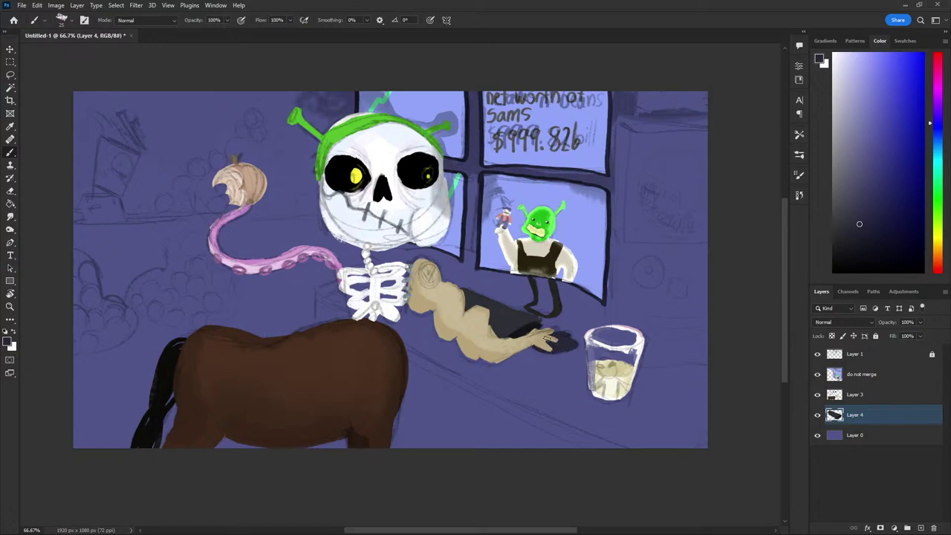
{"action": "left_click_drag", "start_coordinate": [569, 339], "coordinate": [559, 335]}
{"action": "left_click", "coordinate": [840, 144]}
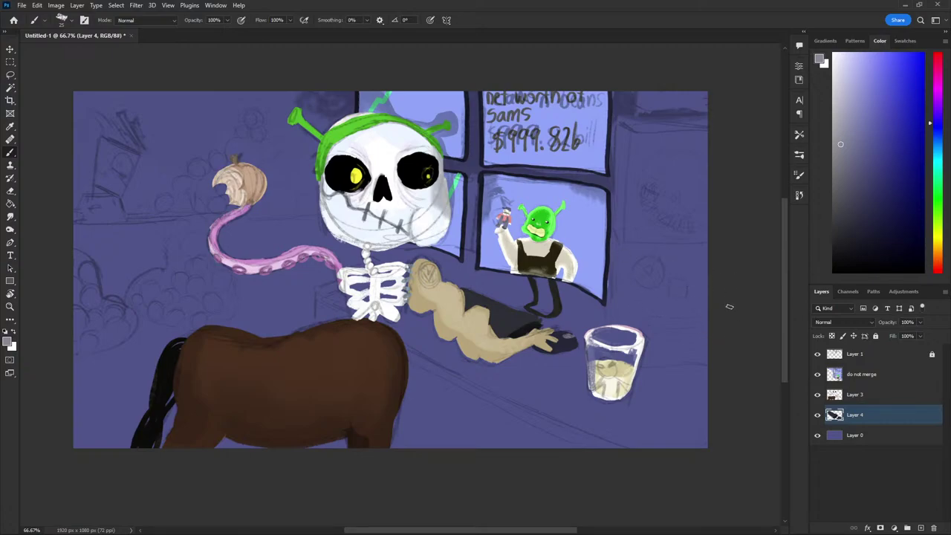
{"action": "left_click", "coordinate": [878, 436]}
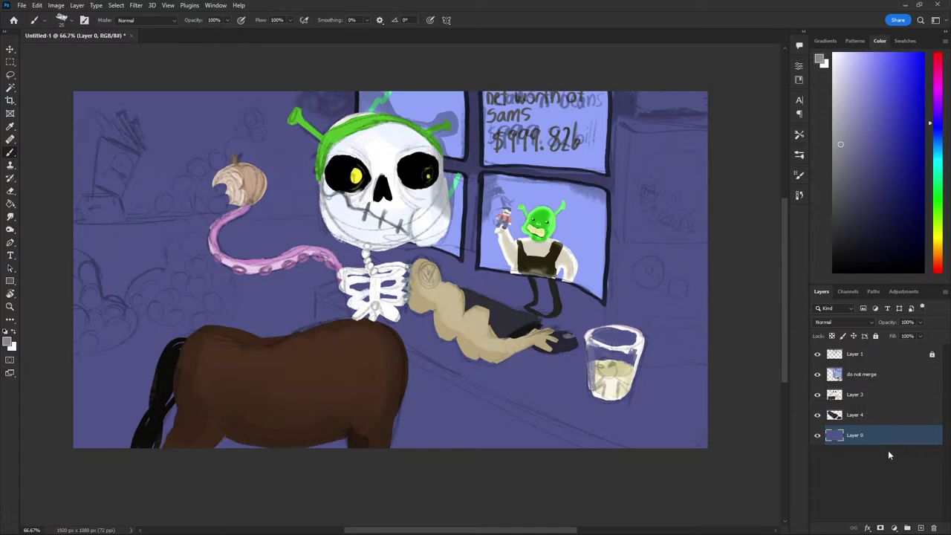
{"action": "left_click", "coordinate": [923, 527]}
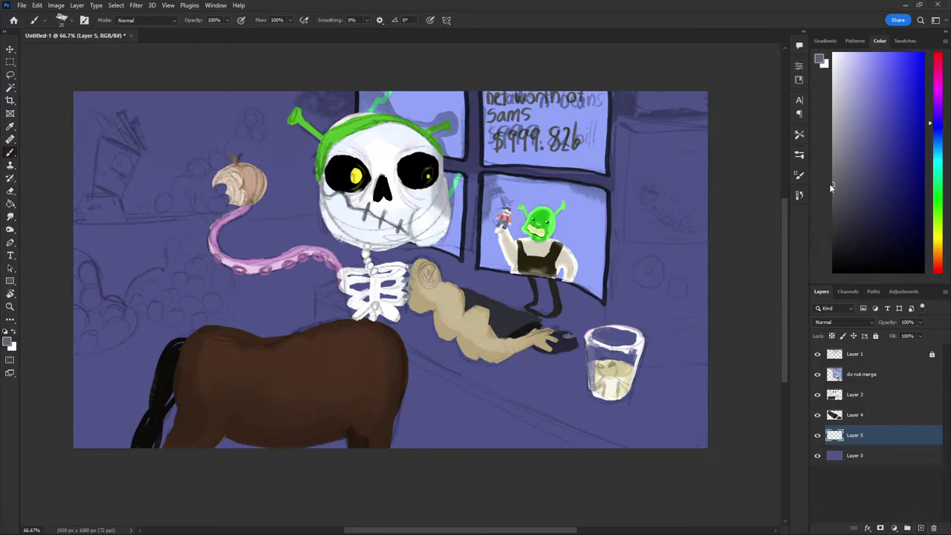
Pick black and try strokes above the glass, undoing them and attempting to reorder Layer 5
{"action": "left_click_drag", "start_coordinate": [832, 184], "coordinate": [813, 283]}
{"action": "left_click_drag", "start_coordinate": [612, 237], "coordinate": [609, 335]}
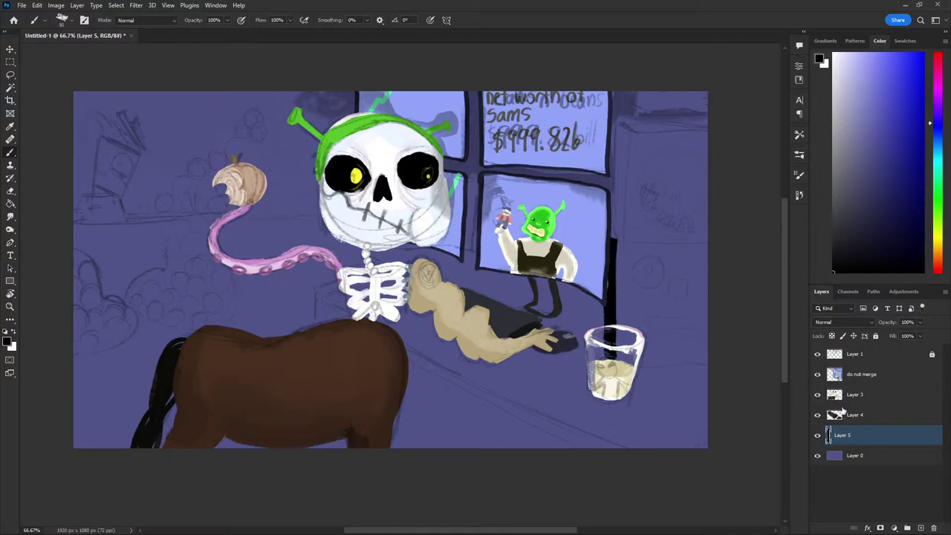
{"action": "key", "text": "ctrl+z"}
{"action": "left_click_drag", "start_coordinate": [835, 394], "coordinate": [837, 395]}
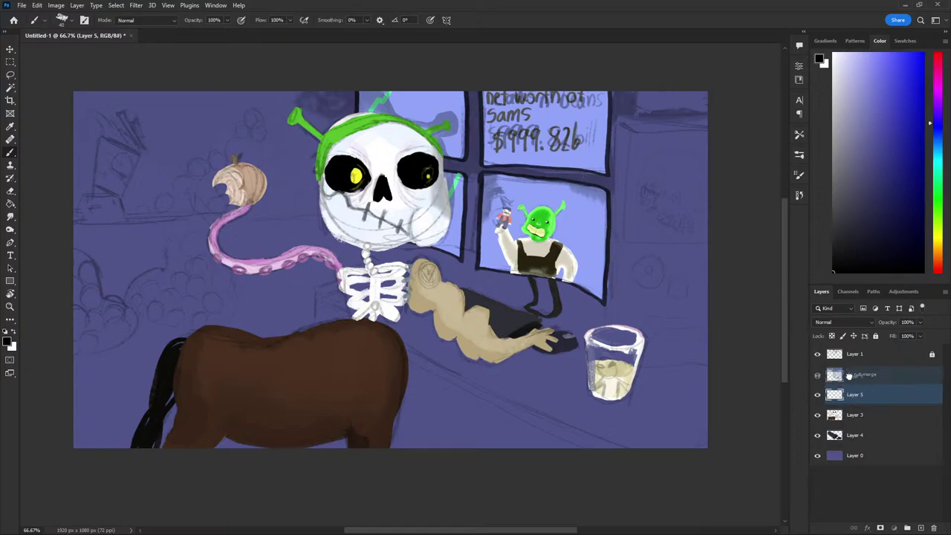
{"action": "mouse_move", "coordinate": [853, 400]}
{"action": "left_mouse_down"}
{"action": "mouse_move", "coordinate": [849, 370]}
{"action": "mouse_move", "coordinate": [842, 428]}
{"action": "left_mouse_up"}
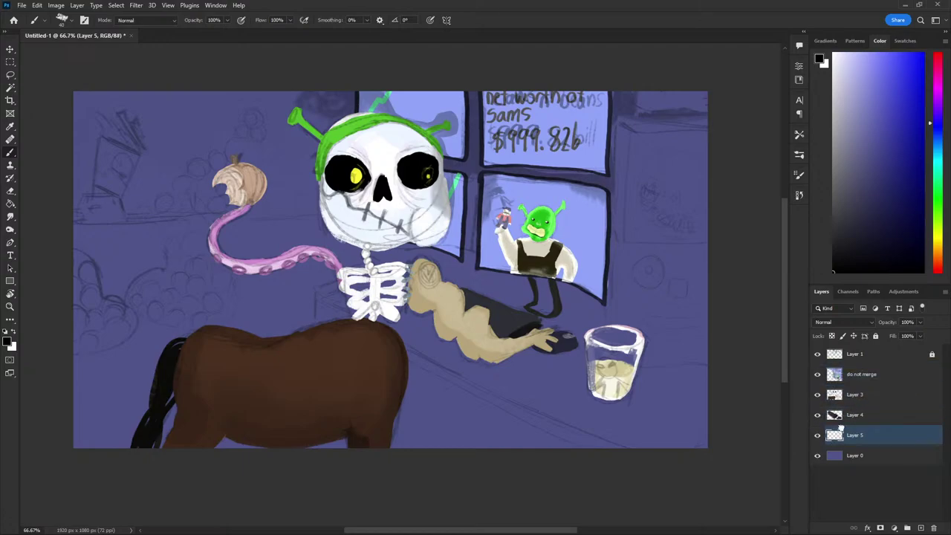
{"action": "left_click_drag", "start_coordinate": [616, 197], "coordinate": [617, 295]}
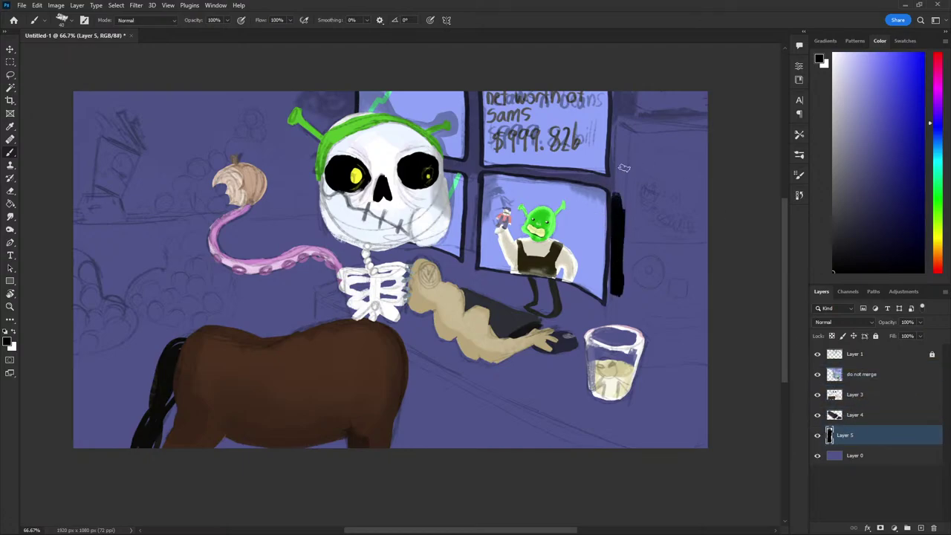
{"action": "key", "text": "ctrl+z"}
Paint the dark box shape beside the window and right of the glass
{"action": "mouse_move", "coordinate": [617, 244]}
{"action": "left_mouse_down"}
{"action": "mouse_move", "coordinate": [614, 355]}
{"action": "mouse_move", "coordinate": [633, 364]}
{"action": "mouse_move", "coordinate": [714, 353]}
{"action": "left_mouse_up"}
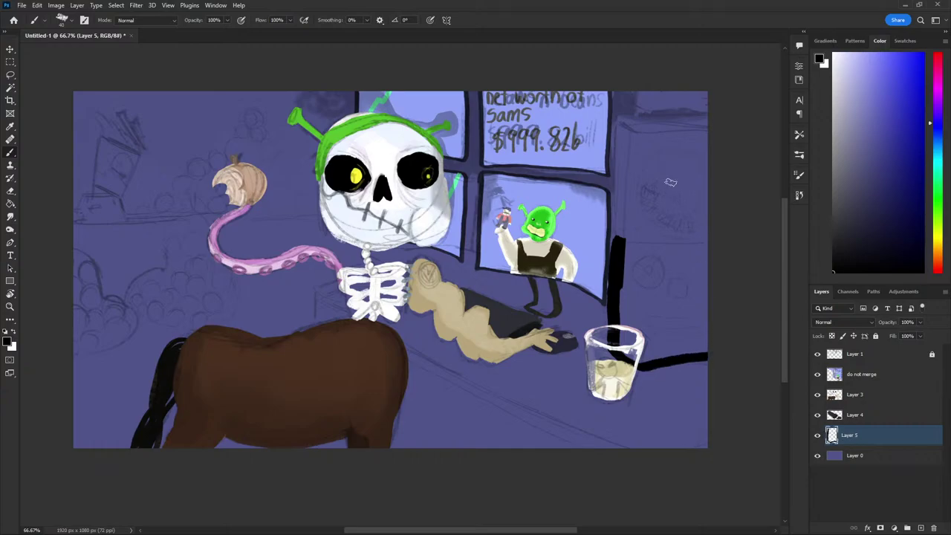
{"action": "mouse_move", "coordinate": [617, 342]}
{"action": "left_mouse_down"}
{"action": "mouse_move", "coordinate": [631, 366]}
{"action": "mouse_move", "coordinate": [616, 356]}
{"action": "mouse_move", "coordinate": [619, 256]}
{"action": "left_mouse_up"}
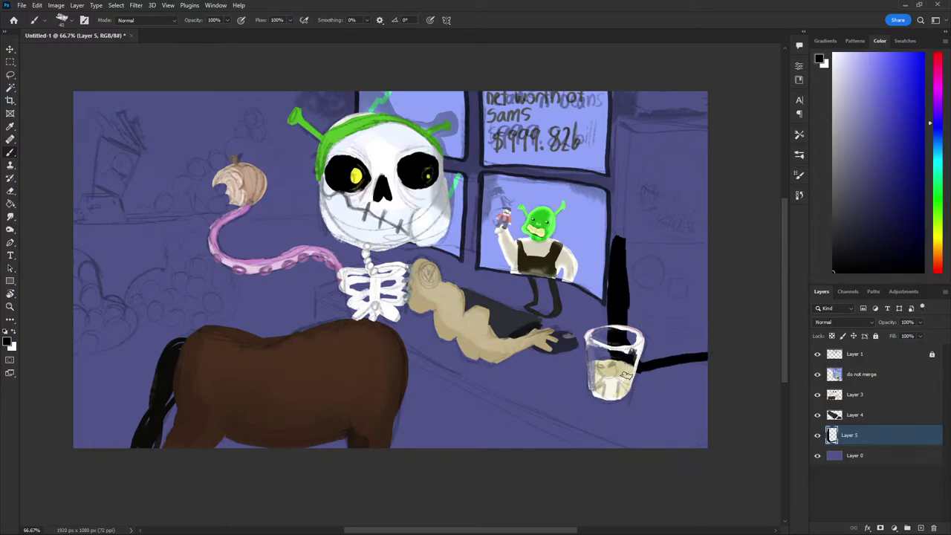
{"action": "key", "text": "ctrl+z"}
{"action": "left_click_drag", "start_coordinate": [621, 349], "coordinate": [625, 350]}
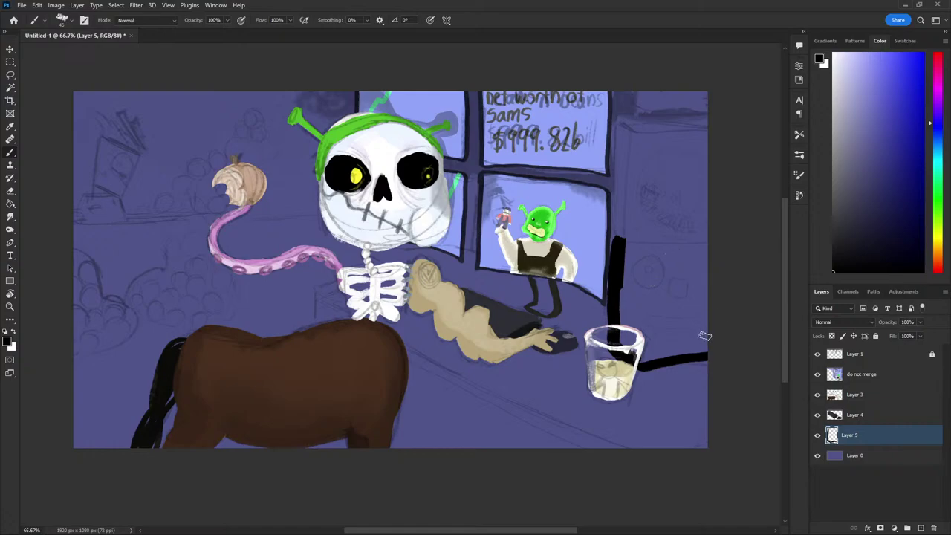
{"action": "mouse_move", "coordinate": [697, 343]}
{"action": "left_mouse_down"}
{"action": "mouse_move", "coordinate": [669, 349]}
{"action": "mouse_move", "coordinate": [711, 354]}
{"action": "mouse_move", "coordinate": [648, 361]}
{"action": "mouse_move", "coordinate": [682, 349]}
{"action": "mouse_move", "coordinate": [652, 339]}
{"action": "mouse_move", "coordinate": [633, 349]}
{"action": "mouse_move", "coordinate": [625, 238]}
{"action": "mouse_move", "coordinate": [688, 235]}
{"action": "mouse_move", "coordinate": [706, 249]}
{"action": "mouse_move", "coordinate": [631, 278]}
{"action": "mouse_move", "coordinate": [691, 236]}
{"action": "mouse_move", "coordinate": [639, 278]}
{"action": "mouse_move", "coordinate": [629, 337]}
{"action": "mouse_move", "coordinate": [641, 338]}
{"action": "mouse_move", "coordinate": [653, 295]}
{"action": "mouse_move", "coordinate": [666, 335]}
{"action": "mouse_move", "coordinate": [685, 341]}
{"action": "mouse_move", "coordinate": [696, 322]}
{"action": "mouse_move", "coordinate": [653, 298]}
{"action": "mouse_move", "coordinate": [657, 267]}
{"action": "mouse_move", "coordinate": [690, 249]}
{"action": "mouse_move", "coordinate": [680, 305]}
{"action": "mouse_move", "coordinate": [707, 324]}
{"action": "left_mouse_up"}
Shade the black box with dark grey streaks and a darker horizontal stroke
{"action": "left_click_drag", "start_coordinate": [903, 137], "coordinate": [859, 217]}
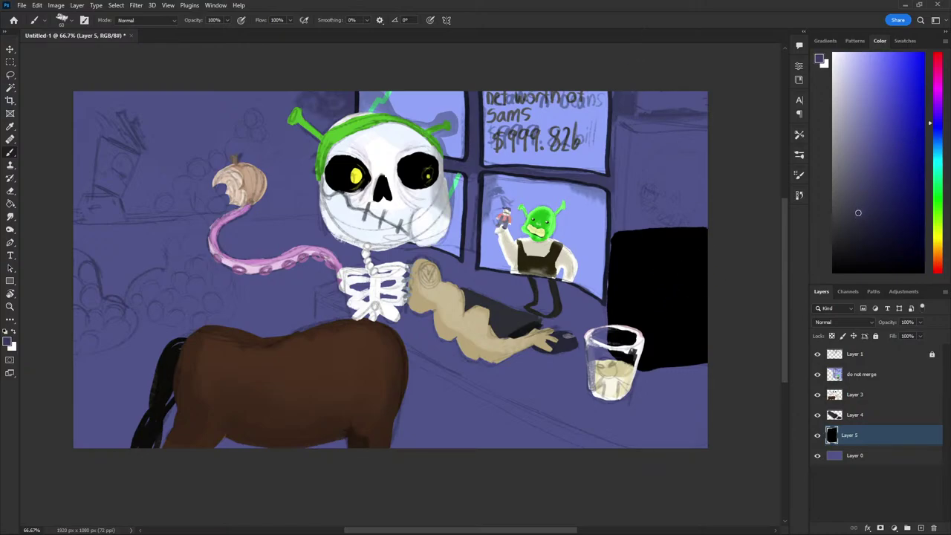
{"action": "mouse_move", "coordinate": [652, 260]}
{"action": "left_mouse_down"}
{"action": "mouse_move", "coordinate": [651, 364]}
{"action": "mouse_move", "coordinate": [657, 278]}
{"action": "mouse_move", "coordinate": [664, 357]}
{"action": "mouse_move", "coordinate": [701, 355]}
{"action": "mouse_move", "coordinate": [668, 319]}
{"action": "mouse_move", "coordinate": [673, 298]}
{"action": "mouse_move", "coordinate": [664, 315]}
{"action": "mouse_move", "coordinate": [659, 267]}
{"action": "mouse_move", "coordinate": [698, 260]}
{"action": "mouse_move", "coordinate": [654, 261]}
{"action": "mouse_move", "coordinate": [671, 320]}
{"action": "mouse_move", "coordinate": [691, 327]}
{"action": "mouse_move", "coordinate": [701, 283]}
{"action": "mouse_move", "coordinate": [693, 268]}
{"action": "left_mouse_up"}
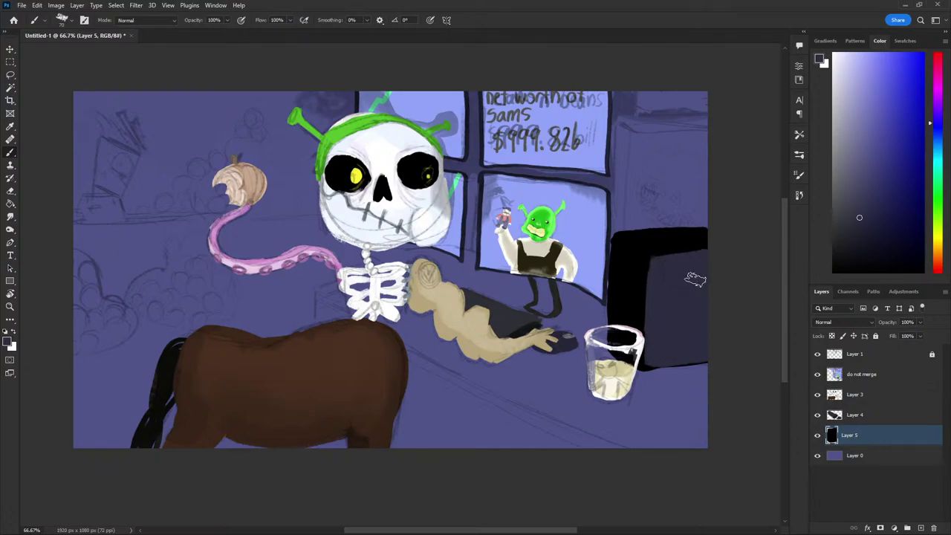
{"action": "left_click", "coordinate": [849, 238]}
{"action": "left_click_drag", "start_coordinate": [690, 332], "coordinate": [706, 334]}
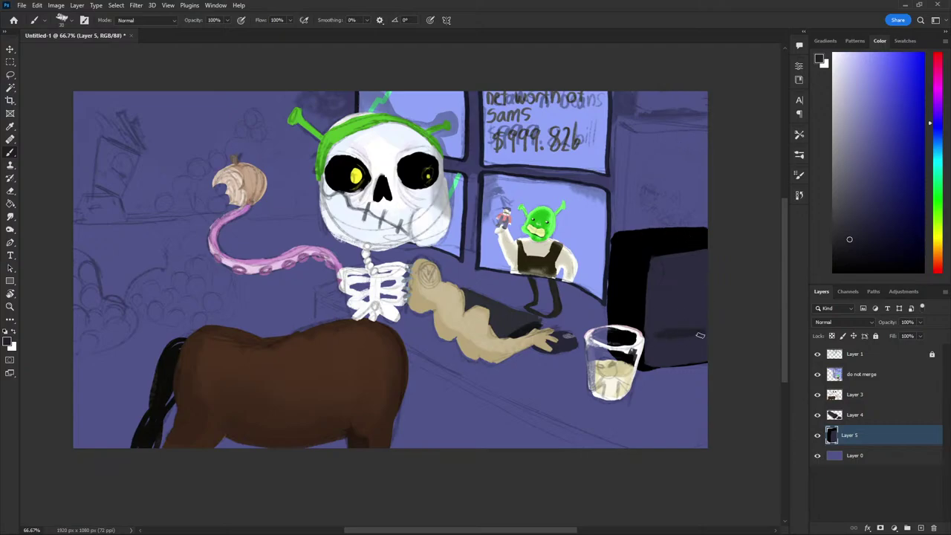
{"action": "key", "text": "x"}
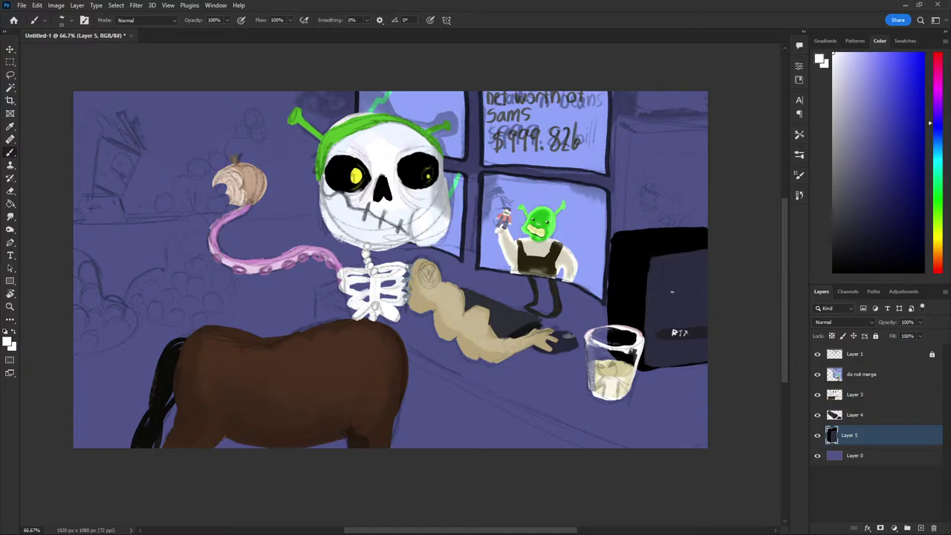
Highlight the computer case's top edge with a sampled grey on a larger brush
{"action": "left_click", "coordinate": [662, 332], "text": "alt"}
{"action": "key", "text": "bracketright"}
{"action": "key", "text": "bracketright"}
{"action": "key", "text": "bracketright"}
{"action": "mouse_move", "coordinate": [667, 324]}
{"action": "left_mouse_down"}
{"action": "mouse_move", "coordinate": [710, 321]}
{"action": "mouse_move", "coordinate": [656, 322]}
{"action": "left_mouse_up"}
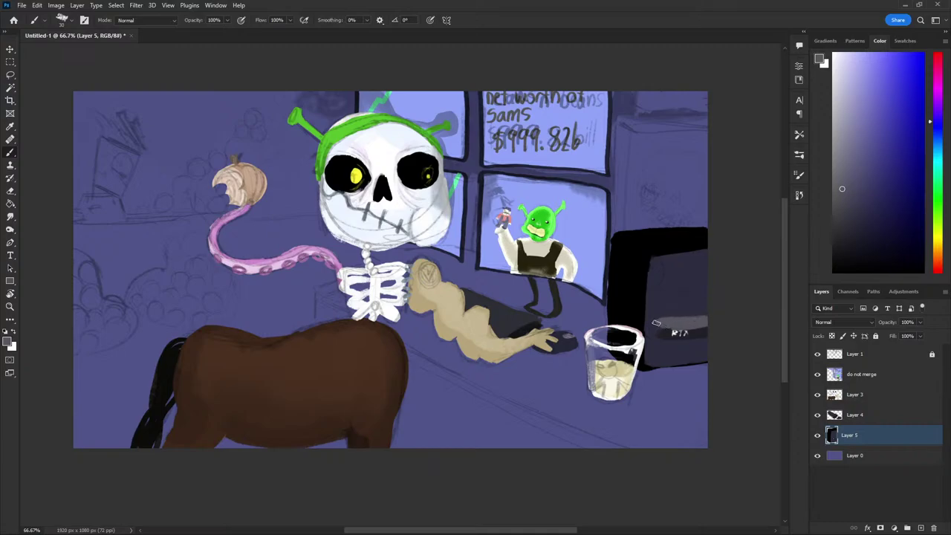
Shade the case's left and right sides in darker greys, then add a new layer
{"action": "left_click", "coordinate": [841, 226]}
{"action": "left_click", "coordinate": [838, 251]}
{"action": "left_click_drag", "start_coordinate": [653, 279], "coordinate": [653, 261]}
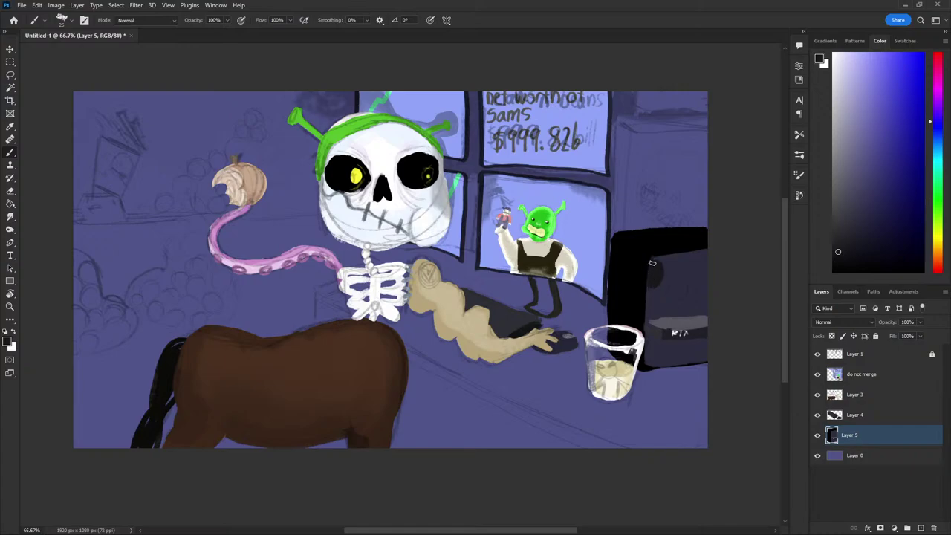
{"action": "left_click", "coordinate": [845, 206]}
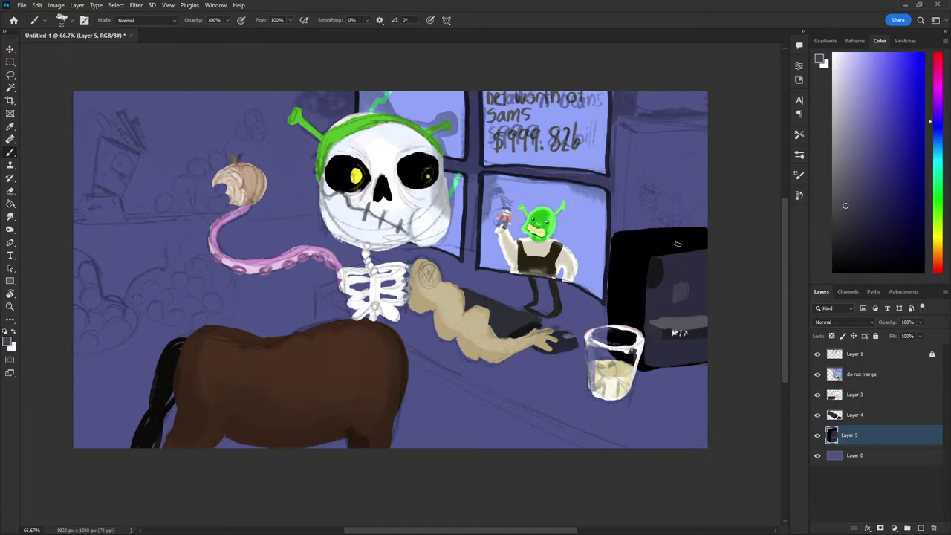
{"action": "left_click", "coordinate": [847, 248]}
{"action": "mouse_move", "coordinate": [694, 272]}
{"action": "left_mouse_down"}
{"action": "mouse_move", "coordinate": [697, 305]}
{"action": "mouse_move", "coordinate": [706, 302]}
{"action": "left_mouse_up"}
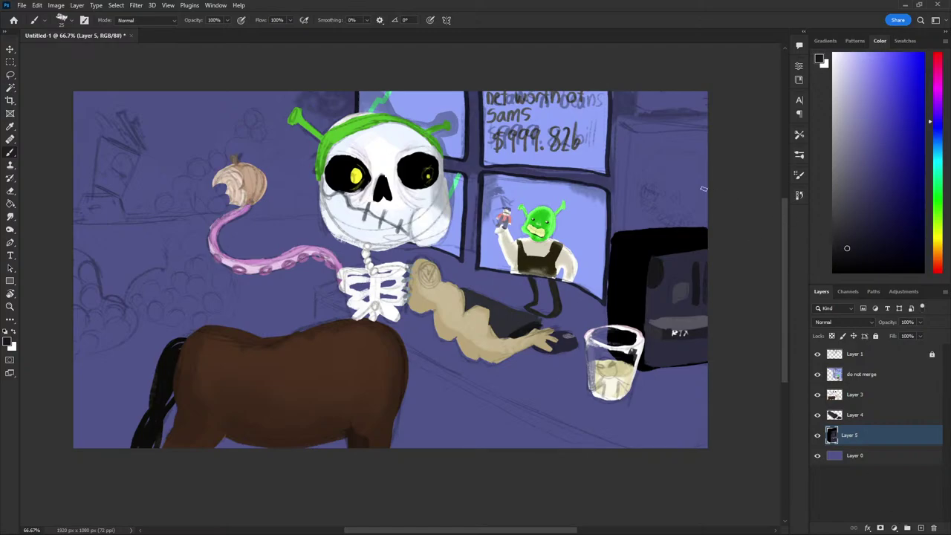
{"action": "left_click", "coordinate": [921, 528]}
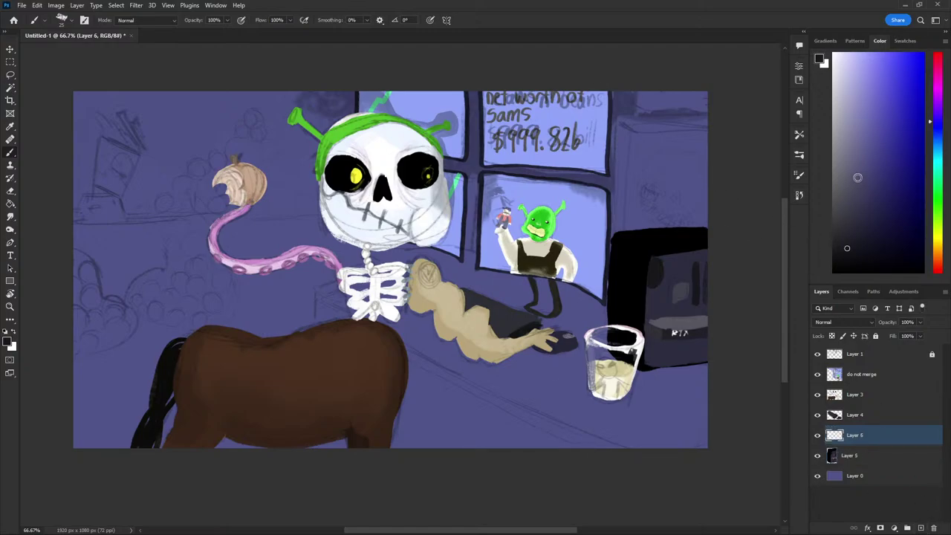
Sketch light blue-purple outline strokes around the back panel above the case
{"action": "left_click", "coordinate": [830, 132]}
{"action": "left_click", "coordinate": [848, 145]}
{"action": "mouse_move", "coordinate": [617, 123]}
{"action": "left_mouse_down"}
{"action": "mouse_move", "coordinate": [656, 250]}
{"action": "mouse_move", "coordinate": [721, 234]}
{"action": "left_mouse_up"}
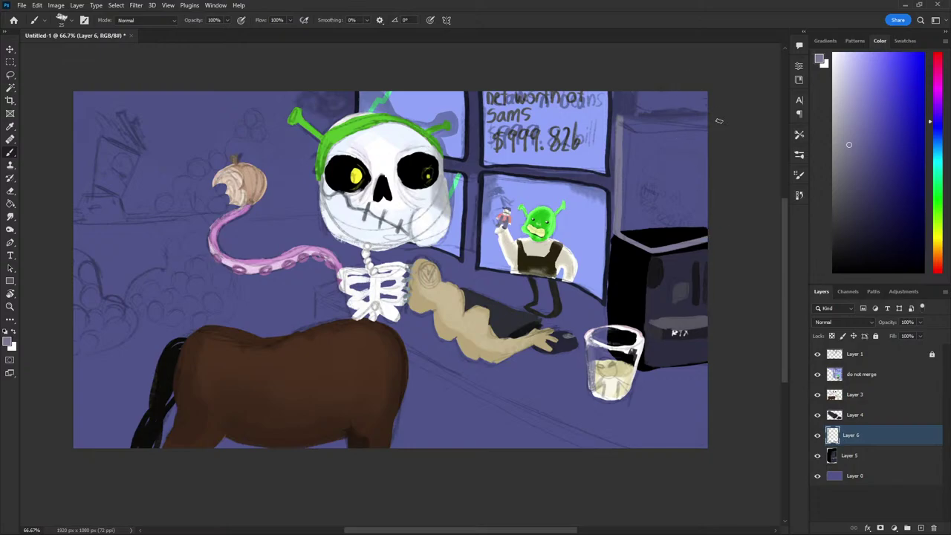
{"action": "left_click_drag", "start_coordinate": [618, 119], "coordinate": [710, 102]}
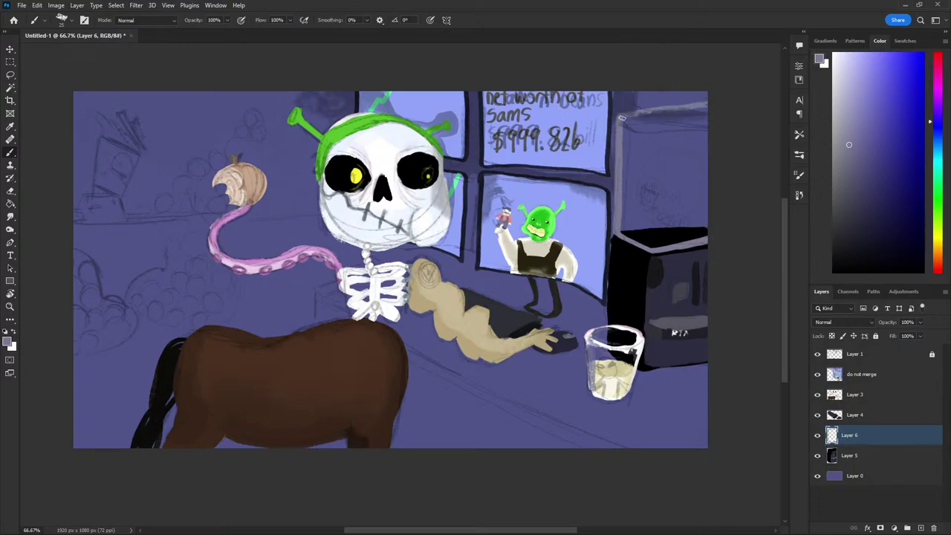
{"action": "left_click_drag", "start_coordinate": [621, 117], "coordinate": [728, 123]}
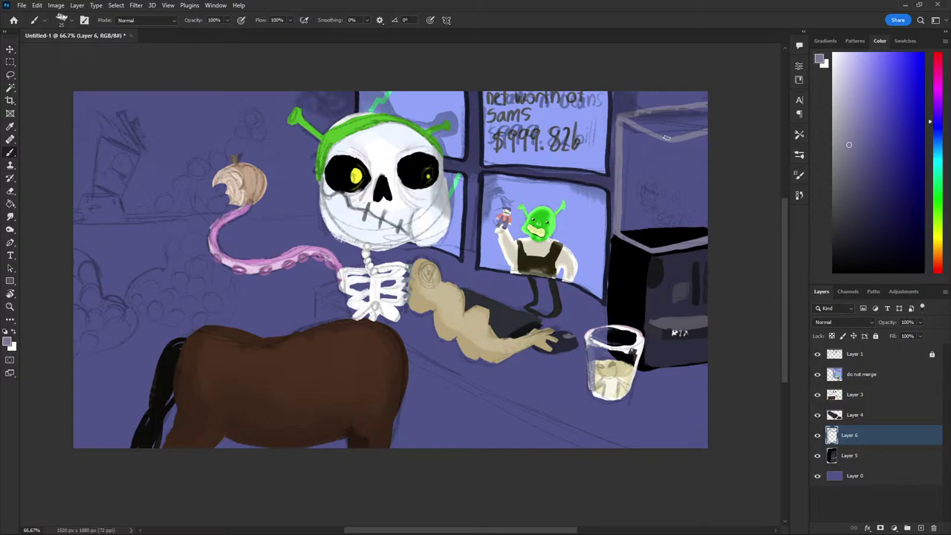
{"action": "left_click_drag", "start_coordinate": [667, 138], "coordinate": [661, 238]}
Undo the trial outlines, keep Layer 6 empty, and pick a tan paint colour
{"action": "key", "text": "ctrl+z"}
{"action": "key", "text": "ctrl+shift+z"}
{"action": "key", "text": "ctrl+z"}
{"action": "key", "text": "ctrl+z"}
{"action": "key", "text": "ctrl+z"}
{"action": "key", "text": "ctrl+z"}
{"action": "key", "text": "ctrl+z"}
{"action": "key", "text": "ctrl+z"}
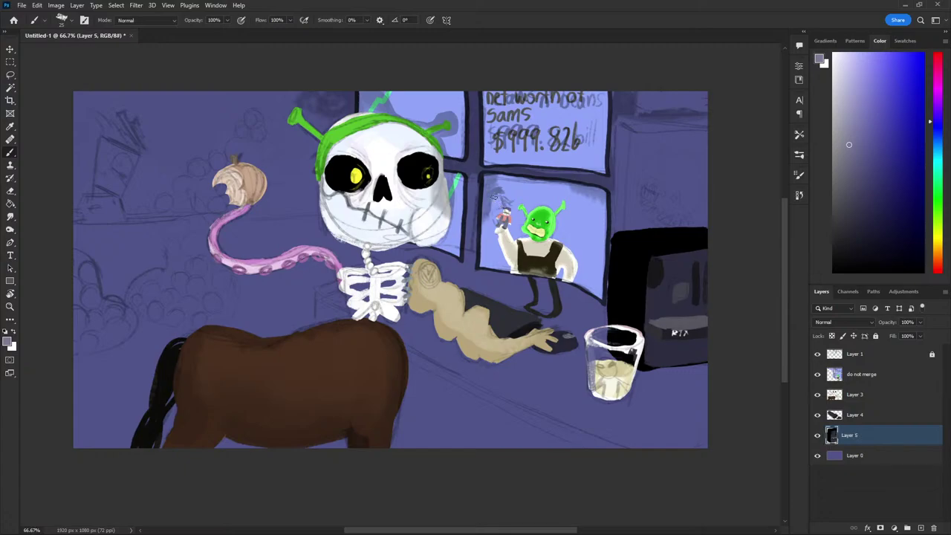
{"action": "key", "text": "ctrl+shift+z"}
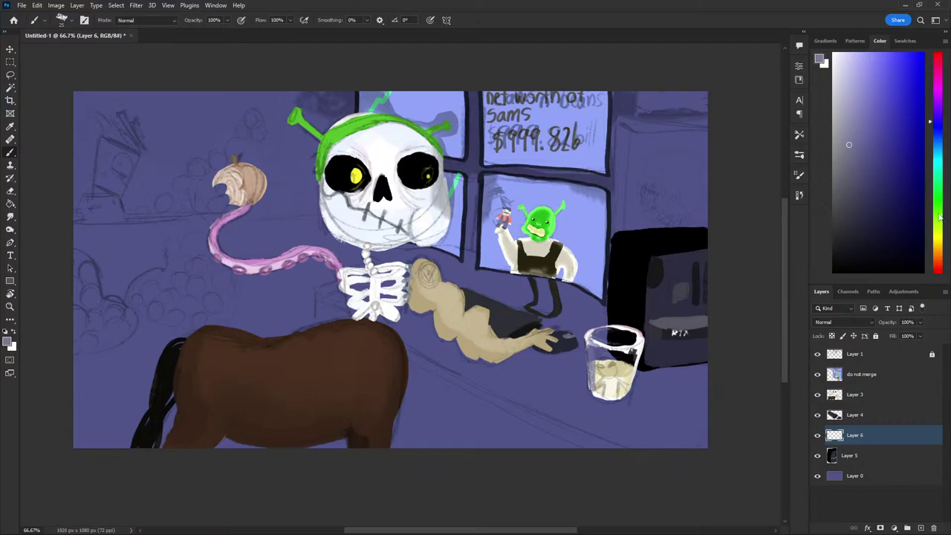
{"action": "left_click_drag", "start_coordinate": [939, 217], "coordinate": [936, 252]}
{"action": "mouse_move", "coordinate": [870, 151]}
{"action": "left_mouse_down"}
{"action": "mouse_move", "coordinate": [879, 123]}
{"action": "mouse_move", "coordinate": [858, 191]}
{"action": "left_mouse_up"}
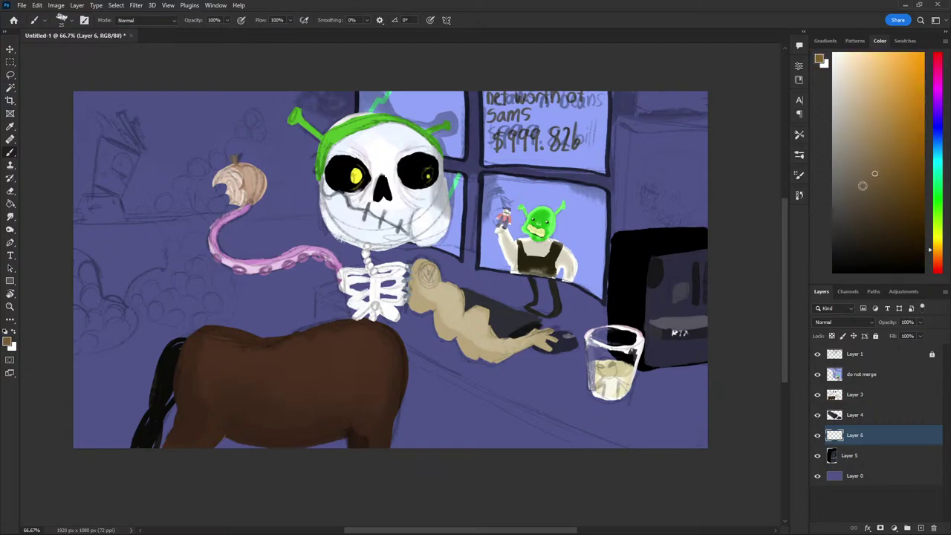
{"action": "scroll", "coordinate": [523, 226], "scroll_direction": "up", "scroll_amount": 3}
Paint the rat's brown body on the case with a smaller brush and lock Layer 6 transparency
{"action": "scroll", "coordinate": [524, 226], "scroll_direction": "down", "scroll_amount": 1}
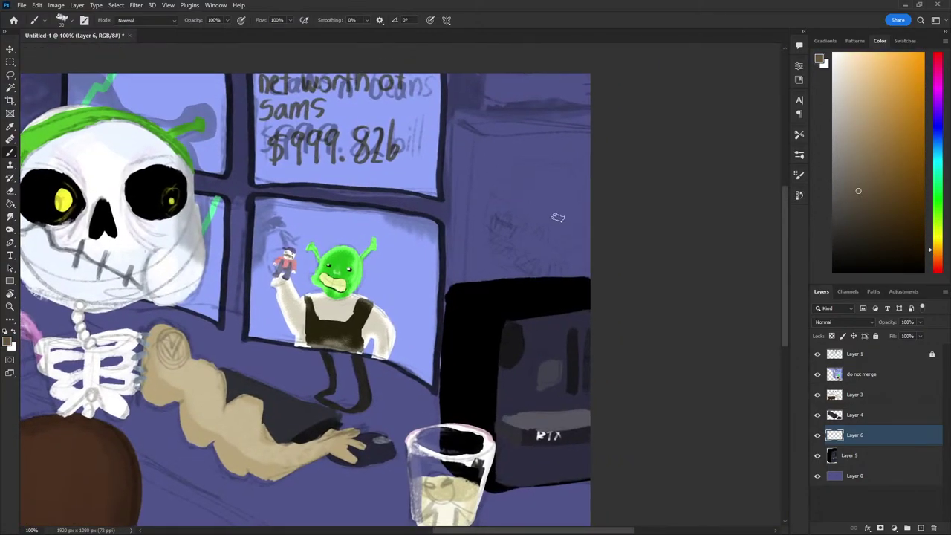
{"action": "key", "text": "bracketleft"}
{"action": "mouse_move", "coordinate": [536, 262]}
{"action": "left_mouse_down"}
{"action": "mouse_move", "coordinate": [498, 248]}
{"action": "mouse_move", "coordinate": [556, 262]}
{"action": "mouse_move", "coordinate": [520, 244]}
{"action": "left_mouse_up"}
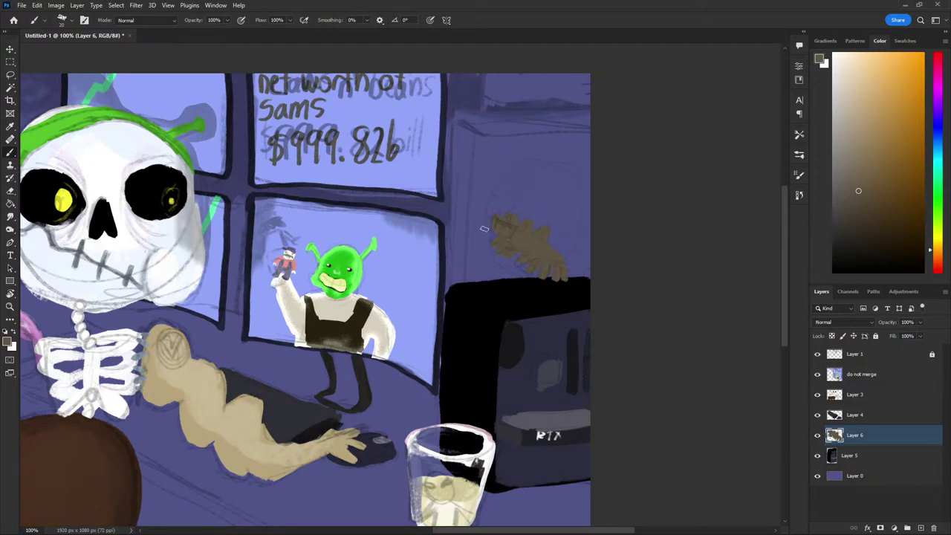
{"action": "left_click", "coordinate": [846, 338]}
Add white details to the rat's head, then set brush opacity to 10%
{"action": "key", "text": "o"}
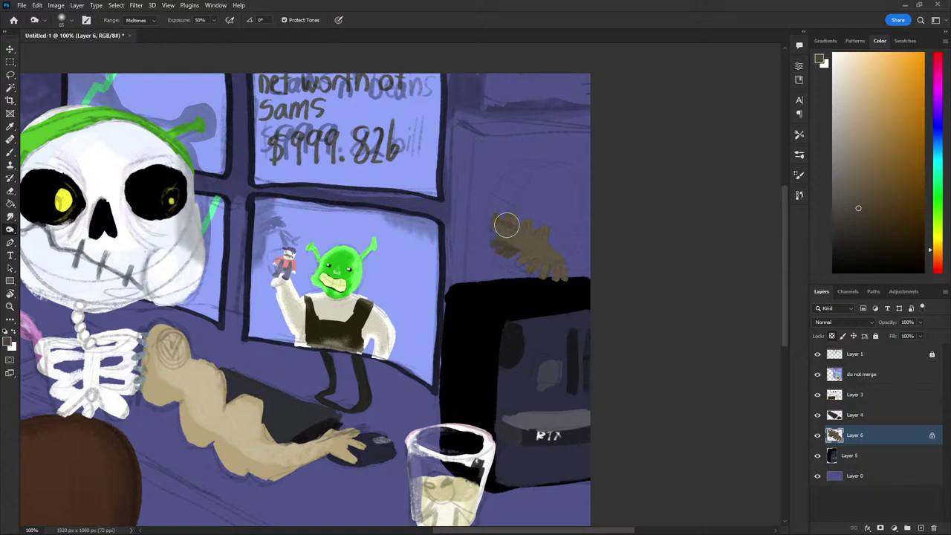
{"action": "key", "text": "b"}
{"action": "key", "text": "x"}
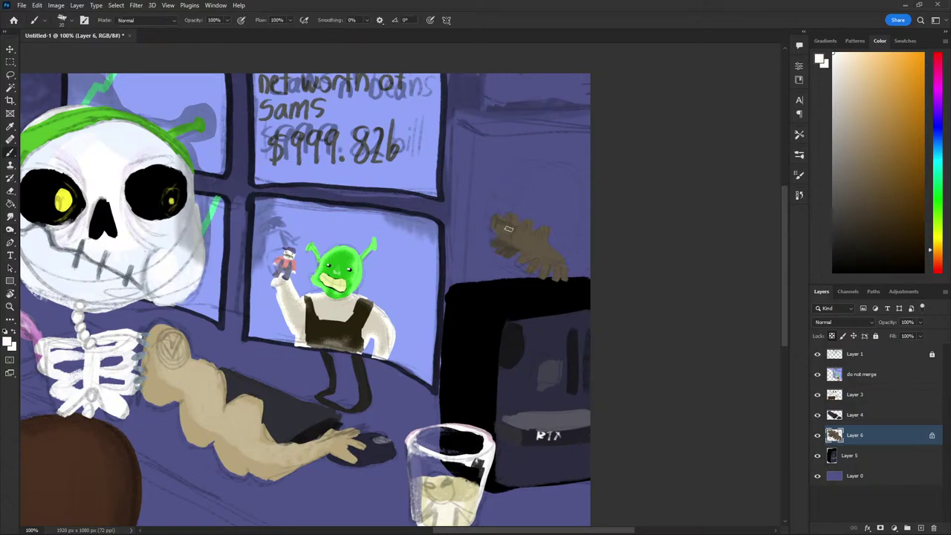
{"action": "left_click_drag", "start_coordinate": [508, 228], "coordinate": [497, 224]}
{"action": "key", "text": "d"}
{"action": "key", "text": "x"}
{"action": "key", "text": "1"}
Pick a light lavender colour and unlock Layer 6's transparent pixels
{"action": "key", "text": "ctrl+minus"}
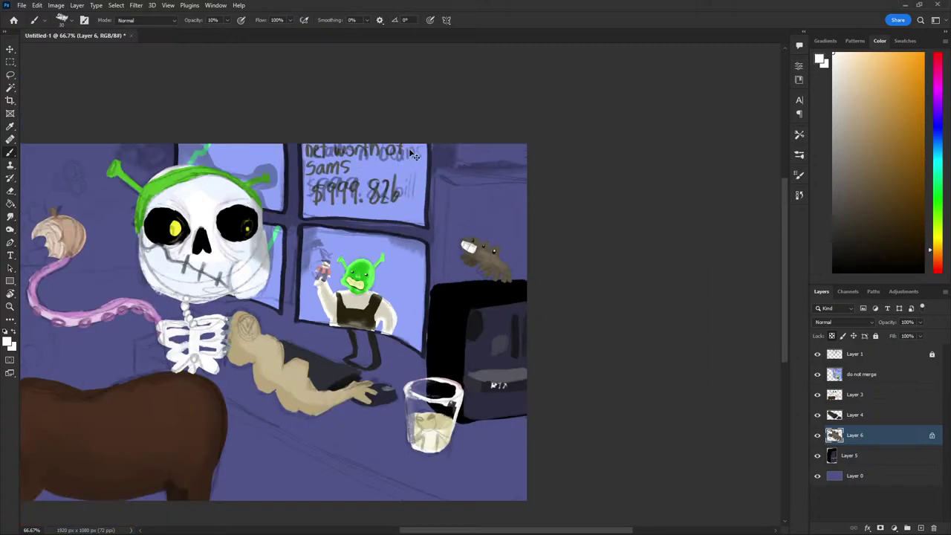
{"action": "key", "text": "ctrl+minus"}
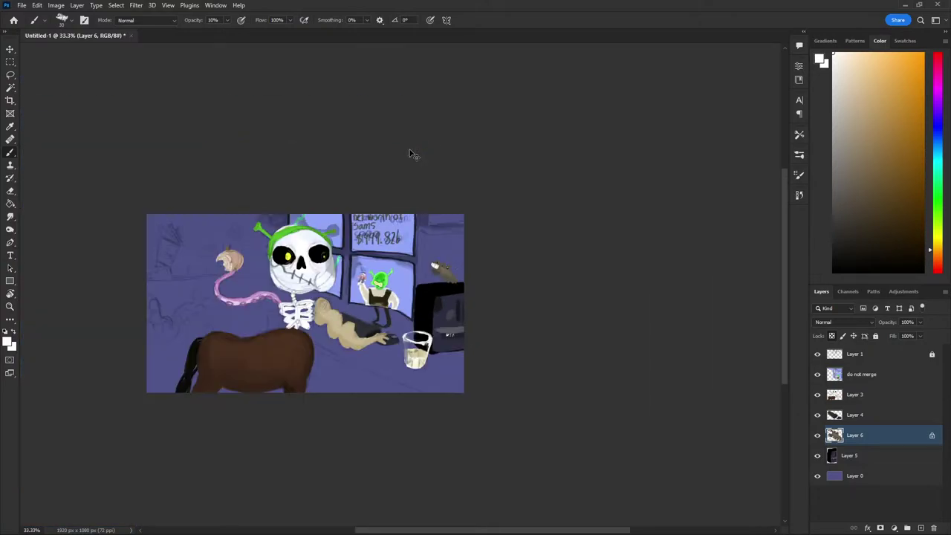
{"action": "key", "text": "ctrl+plus"}
{"action": "key", "text": "ctrl+plus"}
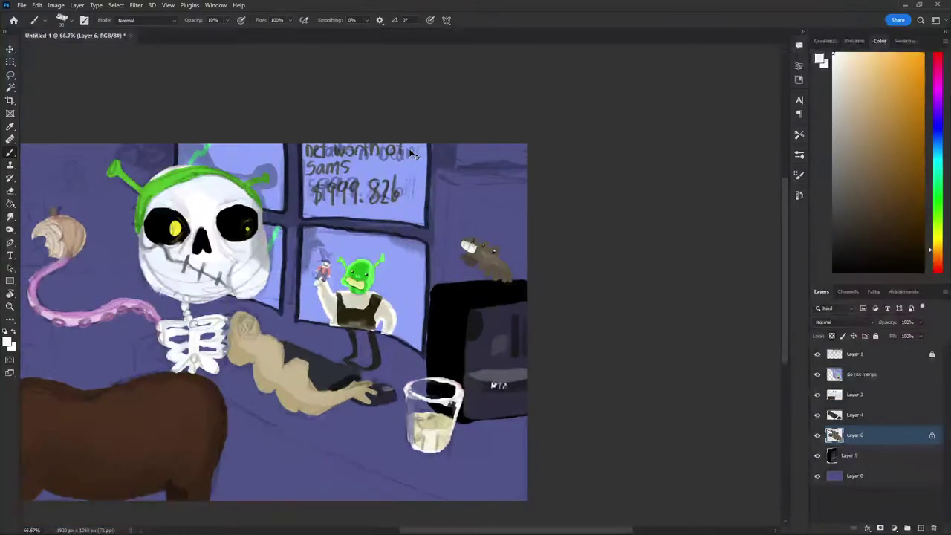
{"action": "left_click", "coordinate": [843, 128]}
{"action": "left_click", "coordinate": [854, 96]}
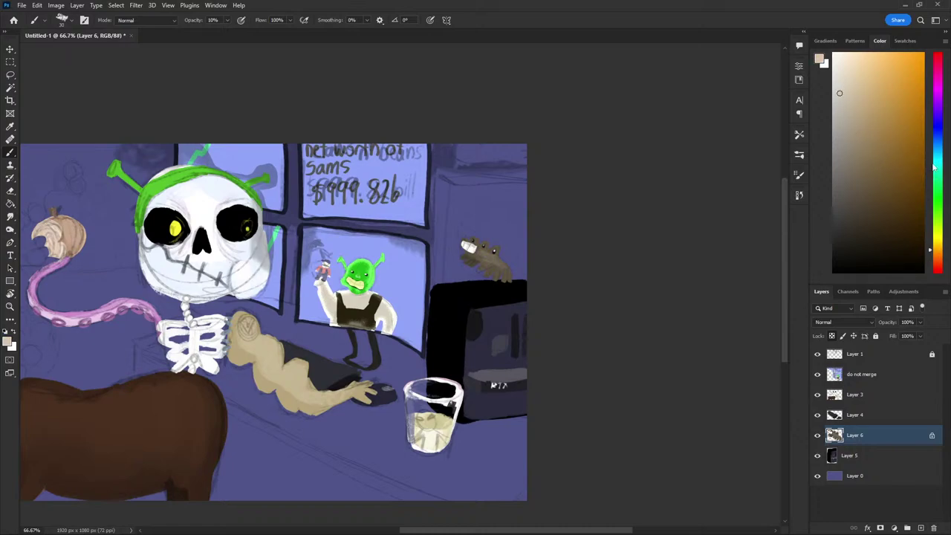
{"action": "left_click", "coordinate": [934, 122]}
{"action": "left_click", "coordinate": [849, 80]}
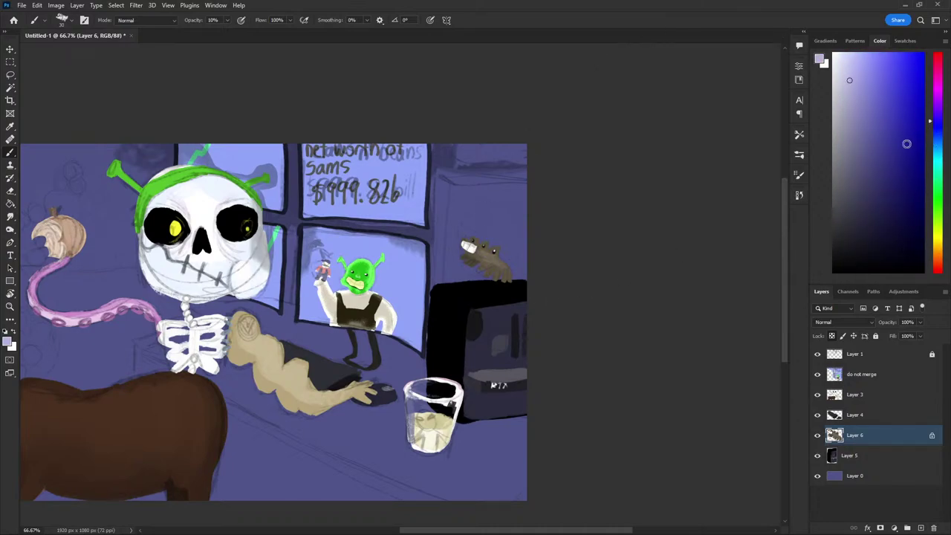
{"action": "left_click", "coordinate": [850, 87]}
{"action": "left_click", "coordinate": [832, 336]}
Sketch a trial light oval around the rat, then undo it
{"action": "key", "text": "z"}
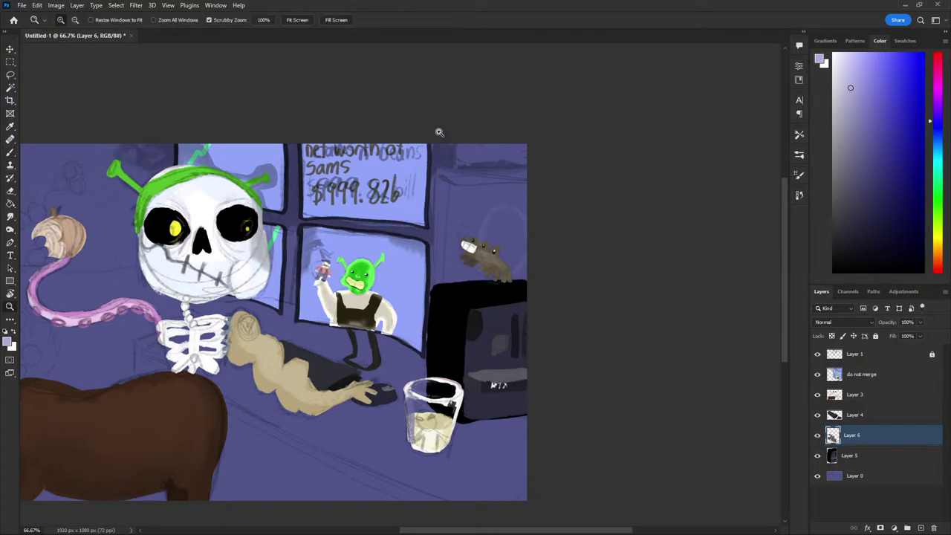
{"action": "key", "text": "b"}
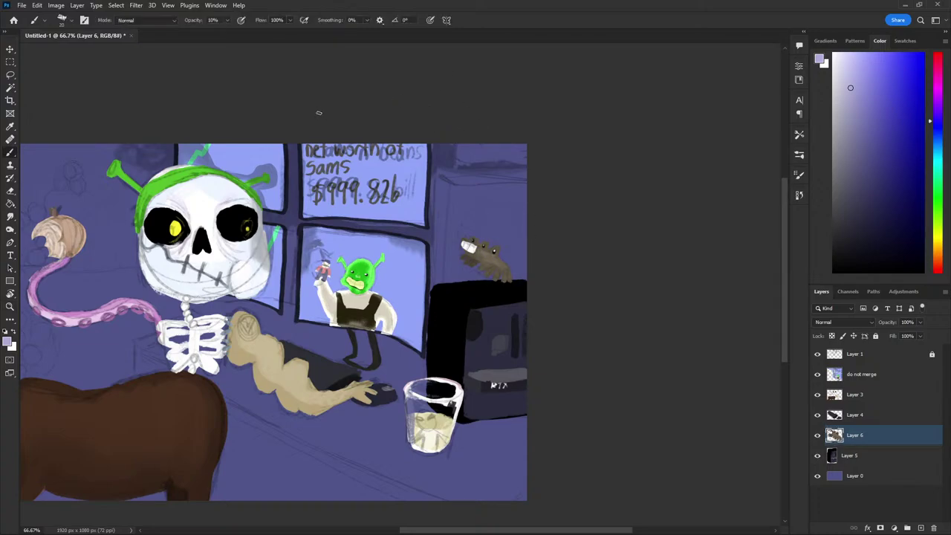
{"action": "left_click_drag", "start_coordinate": [526, 214], "coordinate": [520, 140]}
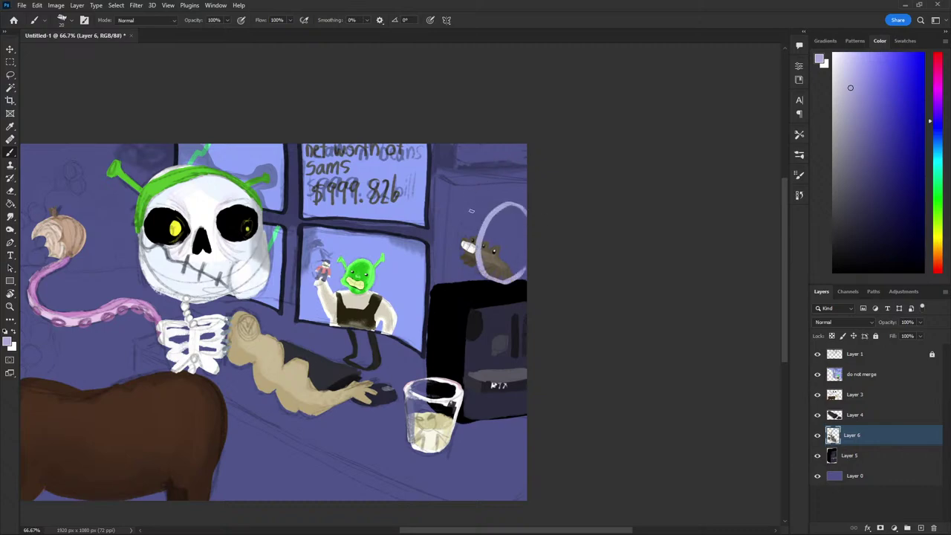
{"action": "left_click_drag", "start_coordinate": [501, 202], "coordinate": [479, 209]}
{"action": "key", "text": "ctrl+z"}
{"action": "key", "text": "ctrl+z"}
Draw the hamster wheel's curved rims around the rat in dark purple-grey at brush size 10
{"action": "left_click", "coordinate": [842, 184]}
{"action": "left_click_drag", "start_coordinate": [842, 185], "coordinate": [839, 228]}
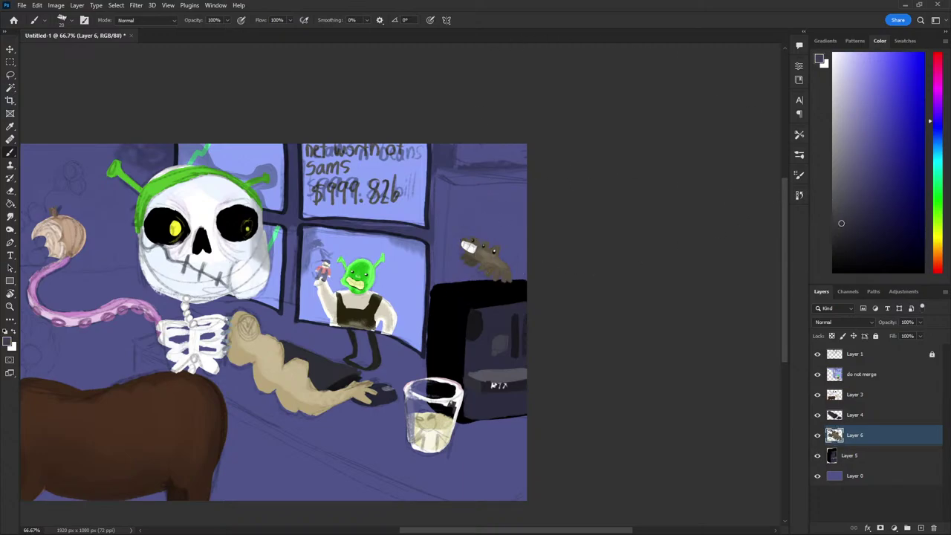
{"action": "key", "text": "bracketleft"}
{"action": "key", "text": "bracketleft"}
{"action": "mouse_move", "coordinate": [504, 206]}
{"action": "left_mouse_down"}
{"action": "mouse_move", "coordinate": [475, 231]}
{"action": "mouse_move", "coordinate": [472, 269]}
{"action": "mouse_move", "coordinate": [526, 272]}
{"action": "left_mouse_up"}
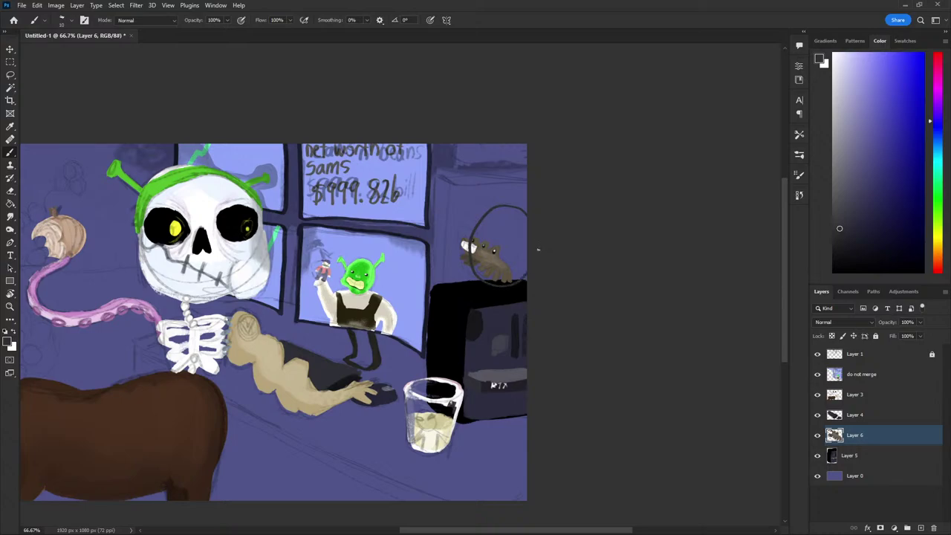
{"action": "left_click_drag", "start_coordinate": [472, 210], "coordinate": [457, 245]}
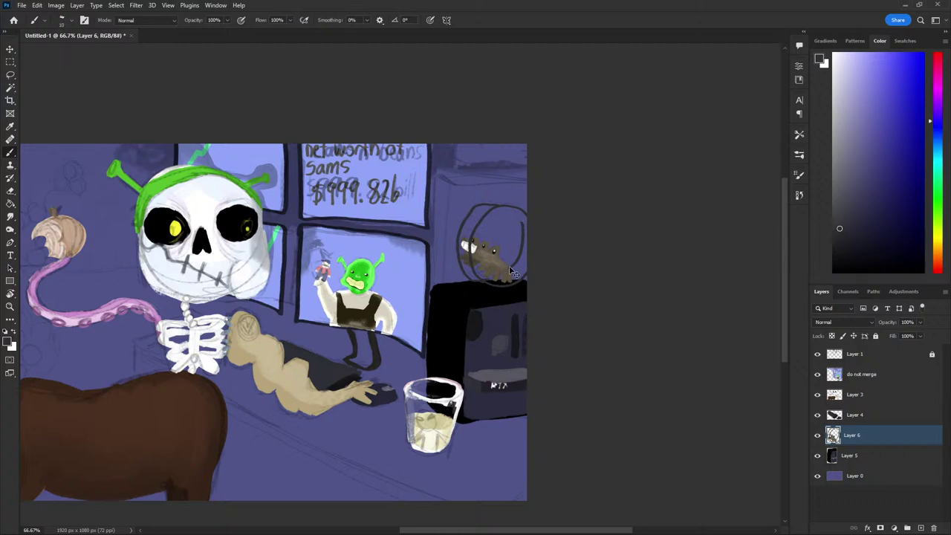
{"action": "left_click_drag", "start_coordinate": [513, 275], "coordinate": [516, 213]}
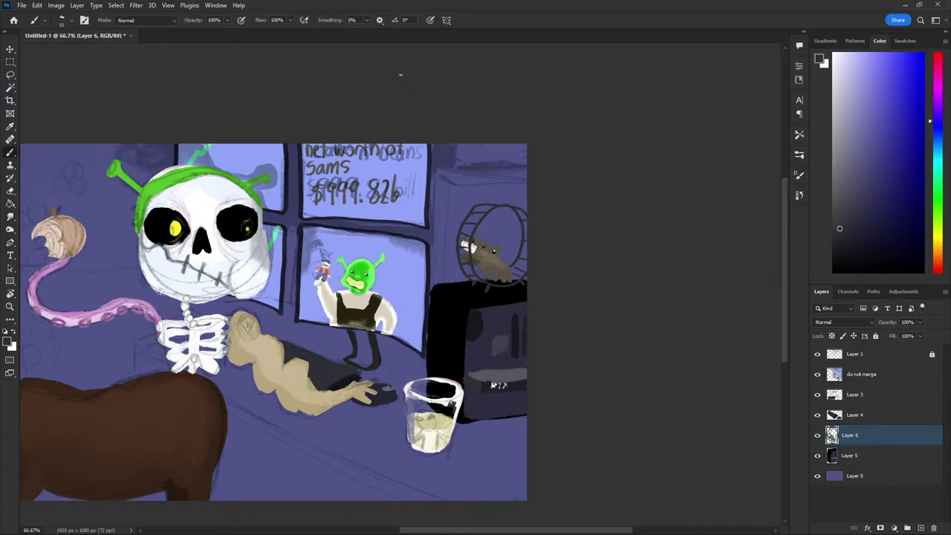
Merge Layers 5 and 6 into one, then add empty Layer 7 above Layer 0
{"action": "key", "text": "ctrl+minus"}
{"action": "key", "text": "ctrl+minus"}
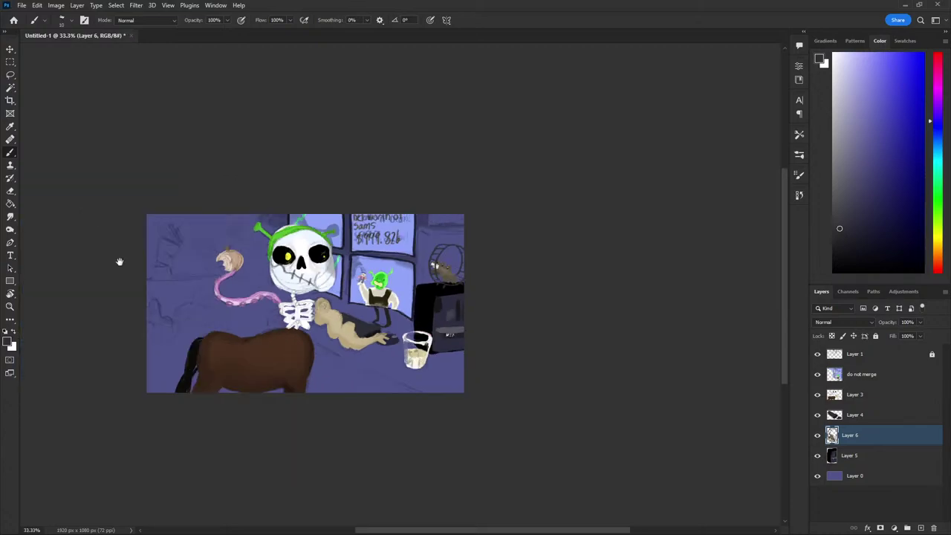
{"action": "mouse_move", "coordinate": [119, 263]}
{"action": "left_mouse_down"}
{"action": "mouse_move", "coordinate": [144, 235]}
{"action": "mouse_move", "coordinate": [135, 249]}
{"action": "mouse_move", "coordinate": [167, 277]}
{"action": "left_mouse_up"}
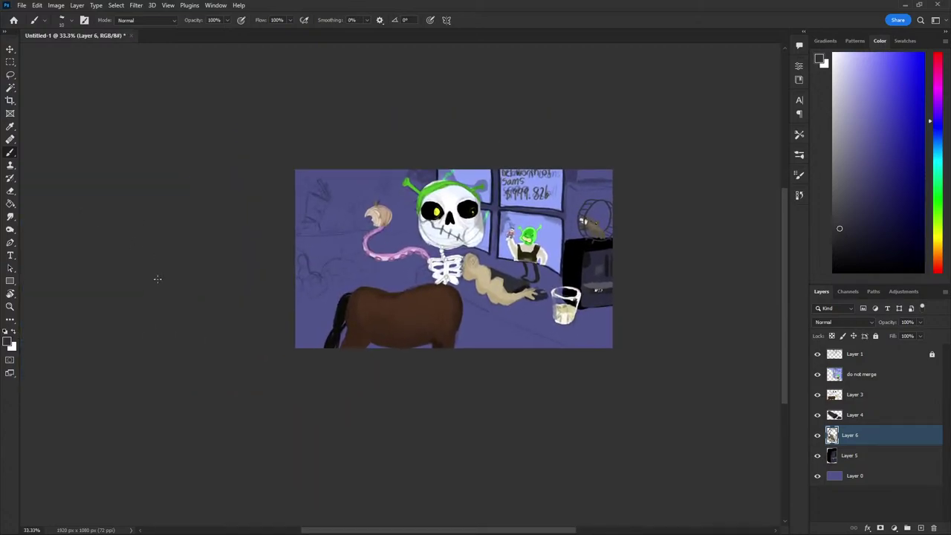
{"action": "key", "text": "ctrl+plus"}
{"action": "key", "text": "ctrl+plus"}
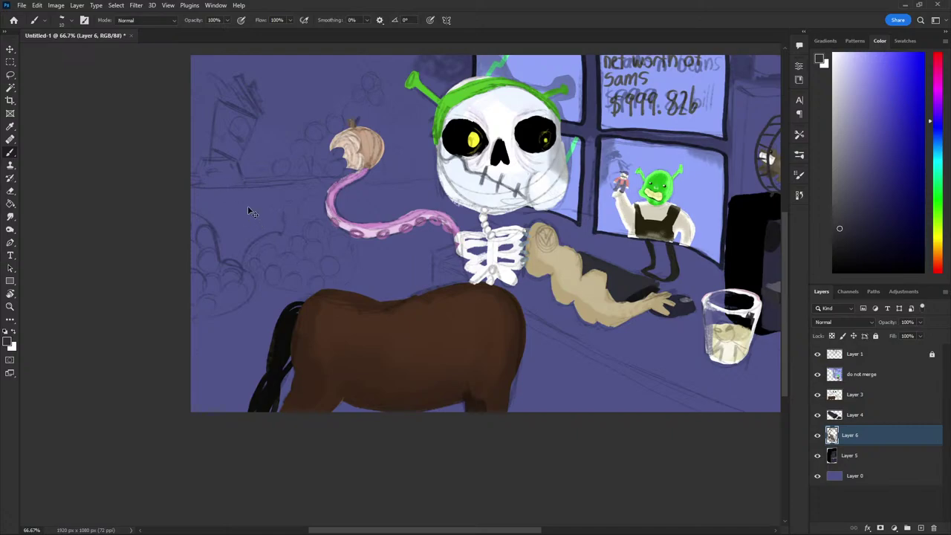
{"action": "key", "text": "ctrl+minus"}
{"action": "key", "text": "ctrl+plus"}
{"action": "left_click", "coordinate": [857, 475]}
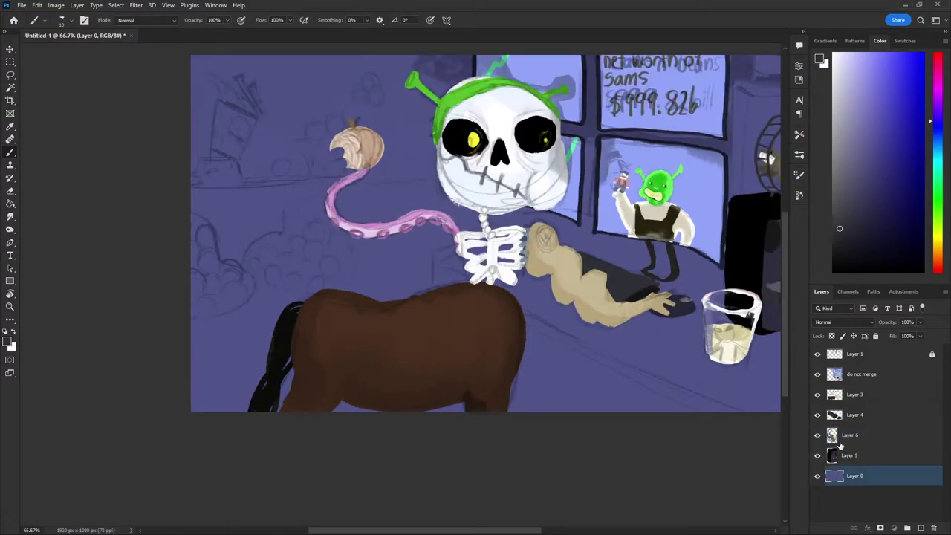
{"action": "left_click", "coordinate": [843, 455]}
{"action": "right_click", "coordinate": [845, 439]}
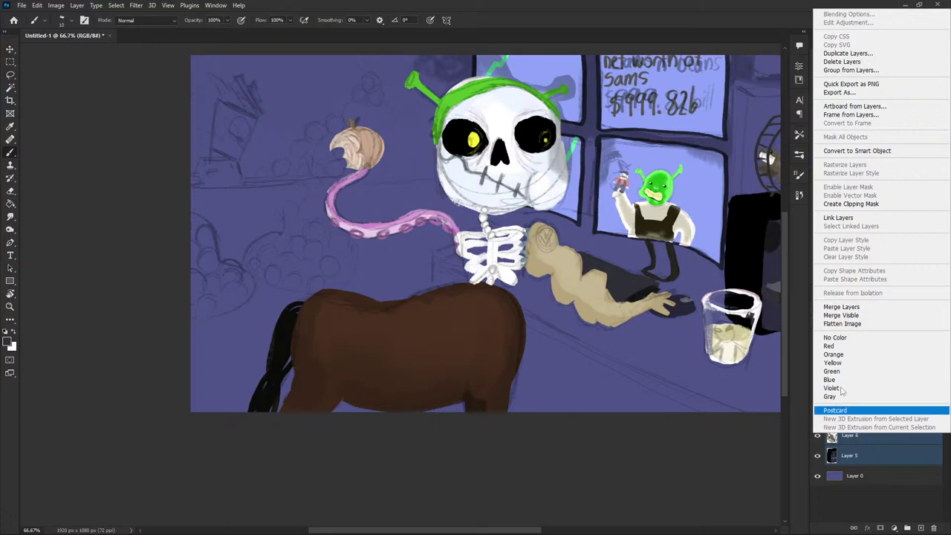
{"action": "left_click", "coordinate": [847, 309]}
{"action": "left_click", "coordinate": [854, 455]}
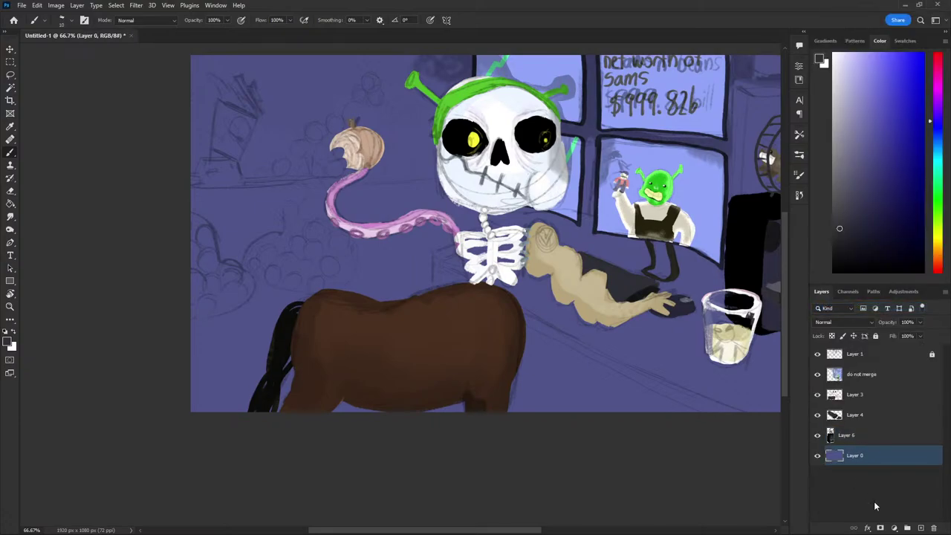
{"action": "left_click", "coordinate": [920, 528]}
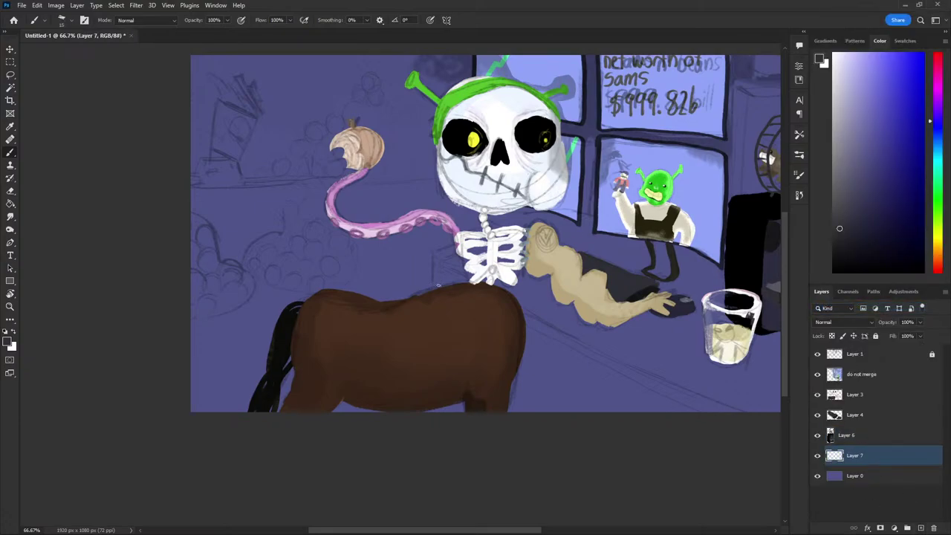
Mix a light beige-olive paint colour in the Color panel
{"action": "left_click", "coordinate": [832, 239]}
{"action": "left_click_drag", "start_coordinate": [831, 239], "coordinate": [841, 237]}
{"action": "left_click_drag", "start_coordinate": [939, 226], "coordinate": [939, 244]}
{"action": "left_click", "coordinate": [897, 200]}
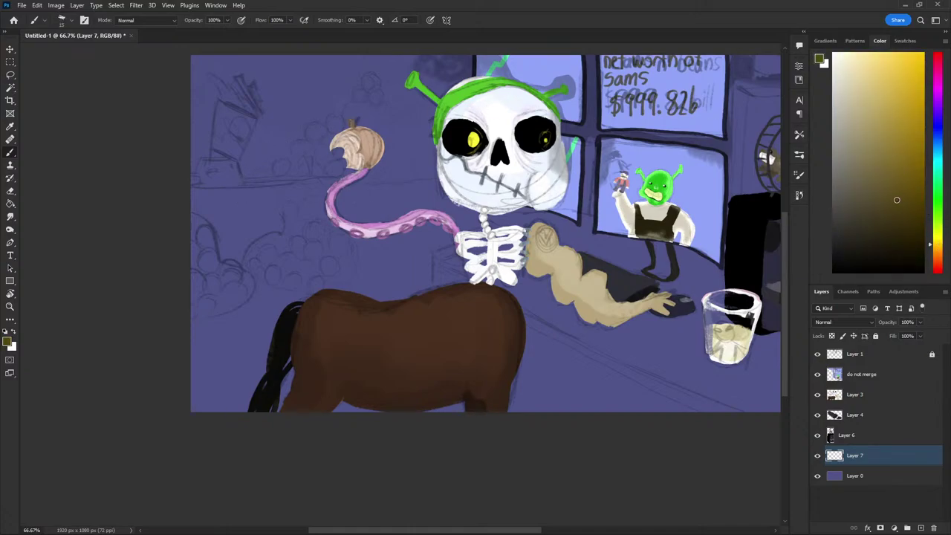
{"action": "left_click", "coordinate": [873, 146]}
{"action": "left_click", "coordinate": [870, 104]}
Paint olive coin dabs along the painting's left edge
{"action": "left_click_drag", "start_coordinate": [229, 294], "coordinate": [234, 288]}
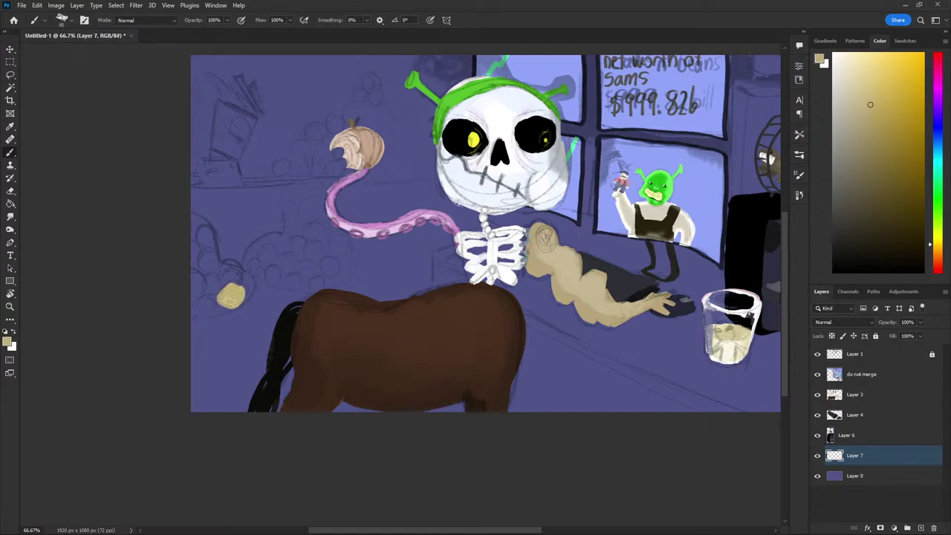
{"action": "left_click", "coordinate": [878, 154]}
{"action": "key", "text": "ctrl+z"}
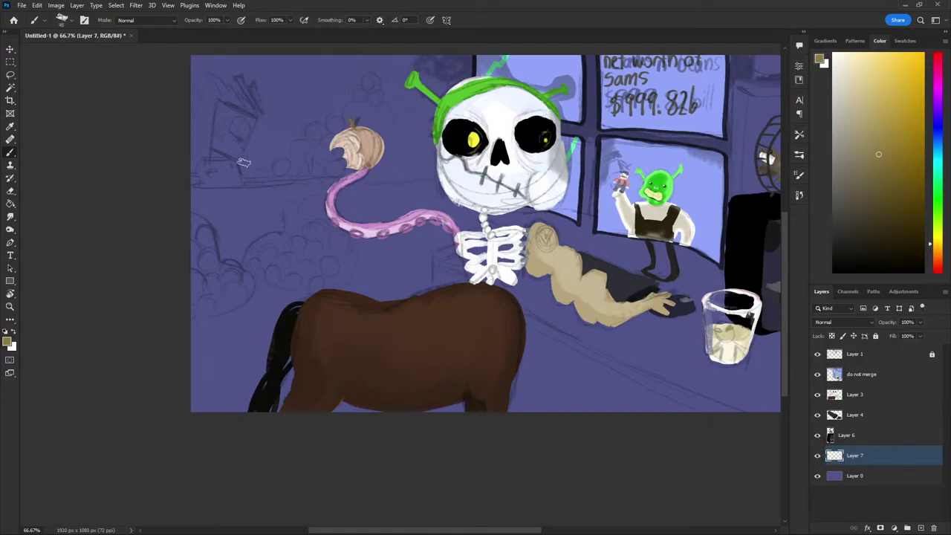
{"action": "mouse_move", "coordinate": [233, 286]}
{"action": "left_mouse_down"}
{"action": "mouse_move", "coordinate": [232, 298]}
{"action": "mouse_move", "coordinate": [207, 306]}
{"action": "mouse_move", "coordinate": [230, 271]}
{"action": "mouse_move", "coordinate": [193, 281]}
{"action": "mouse_move", "coordinate": [191, 316]}
{"action": "left_mouse_up"}
{"action": "mouse_move", "coordinate": [209, 251]}
{"action": "left_mouse_down"}
{"action": "mouse_move", "coordinate": [209, 269]}
{"action": "mouse_move", "coordinate": [194, 264]}
{"action": "mouse_move", "coordinate": [204, 231]}
{"action": "mouse_move", "coordinate": [192, 220]}
{"action": "left_mouse_up"}
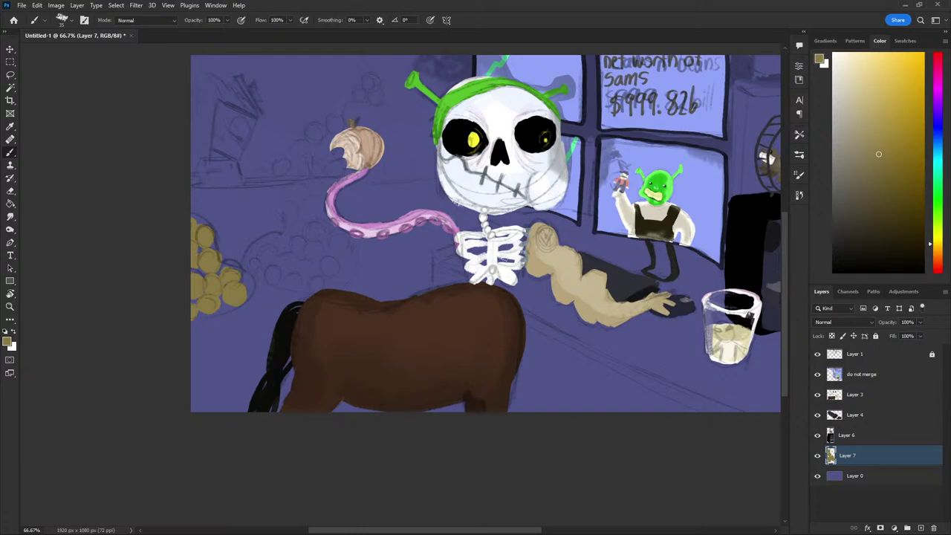
{"action": "left_click_drag", "start_coordinate": [865, 170], "coordinate": [859, 195]}
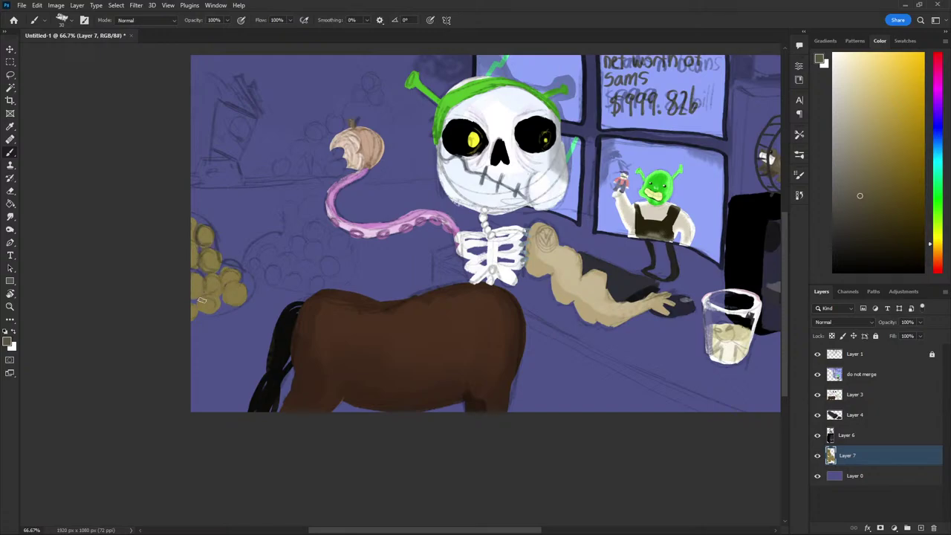
Outline the coins in black, drop a trial white highlight, and set opacity to 10%
{"action": "left_click", "coordinate": [833, 255]}
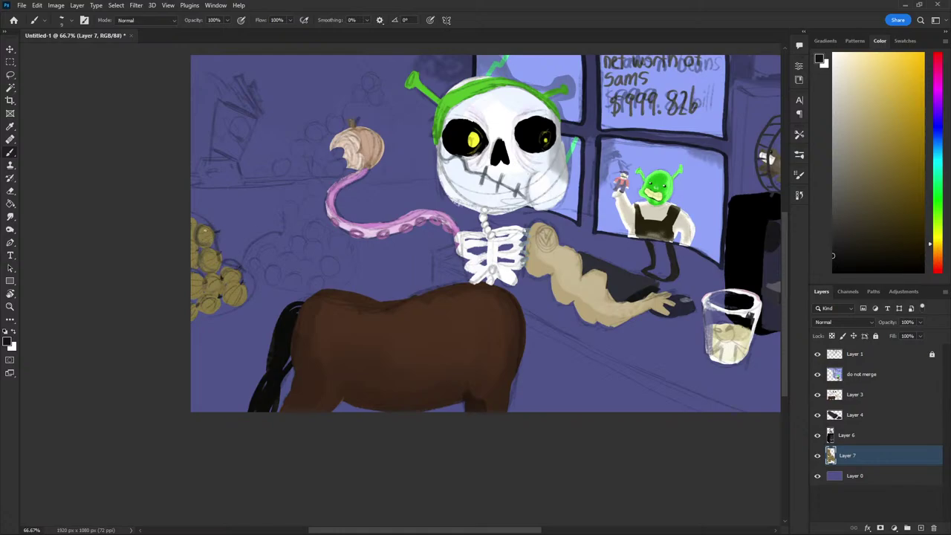
{"action": "key", "text": "x"}
{"action": "left_click_drag", "start_coordinate": [205, 254], "coordinate": [211, 266]}
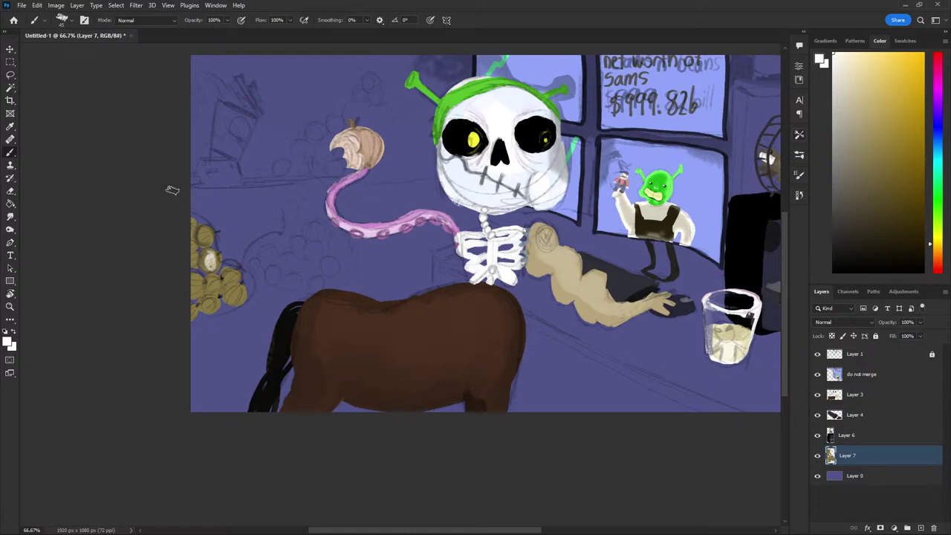
{"action": "key", "text": "ctrl+z"}
{"action": "key", "text": "1"}
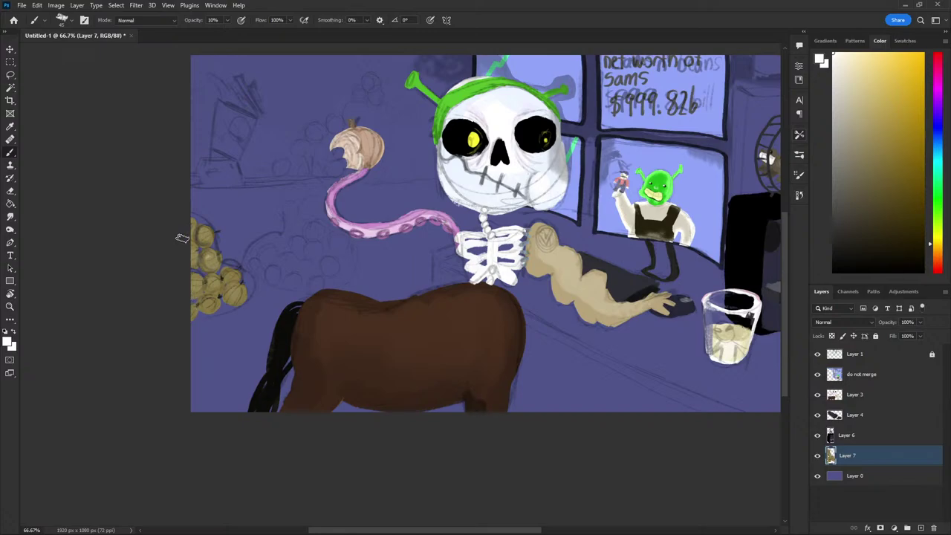
Add Layer 8 and try an olive blob at 100% opacity, then undo it
{"action": "key", "text": "v"}
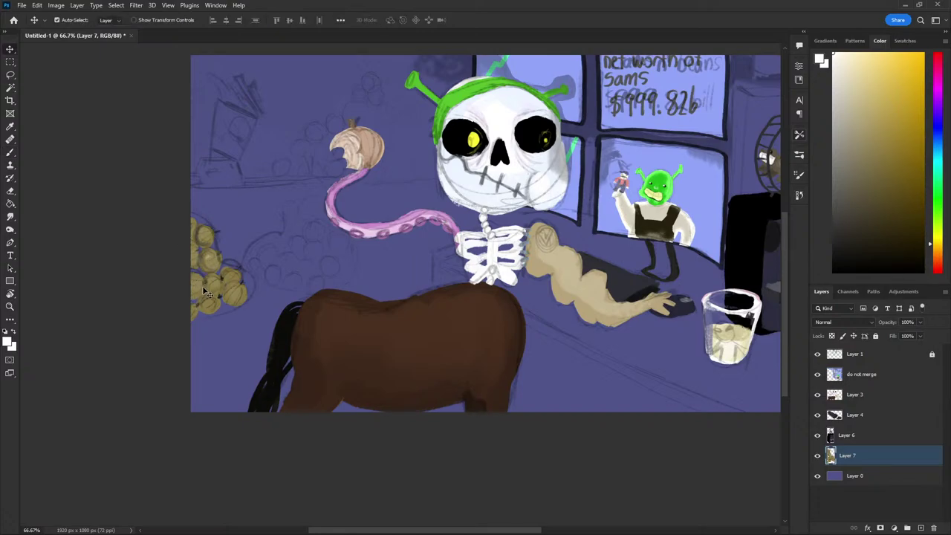
{"action": "key", "text": "b"}
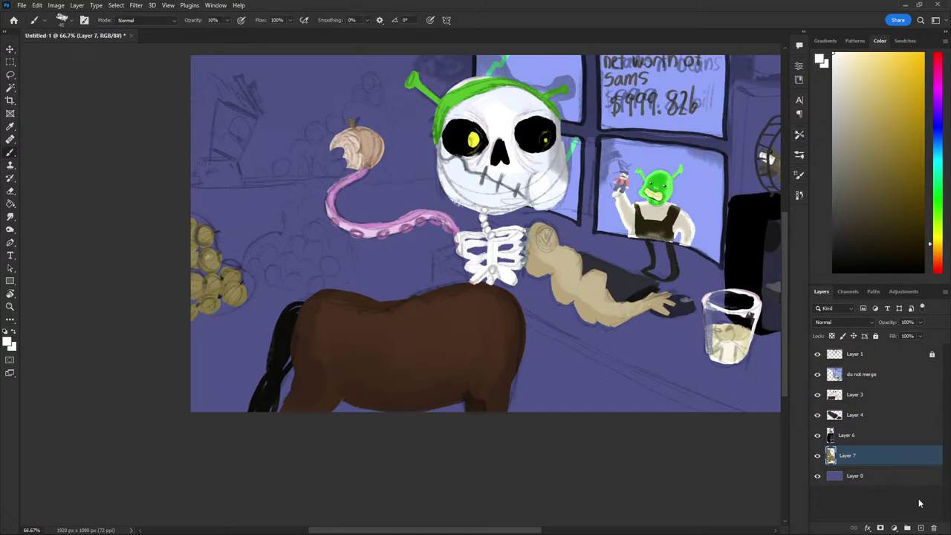
{"action": "left_click", "coordinate": [921, 527]}
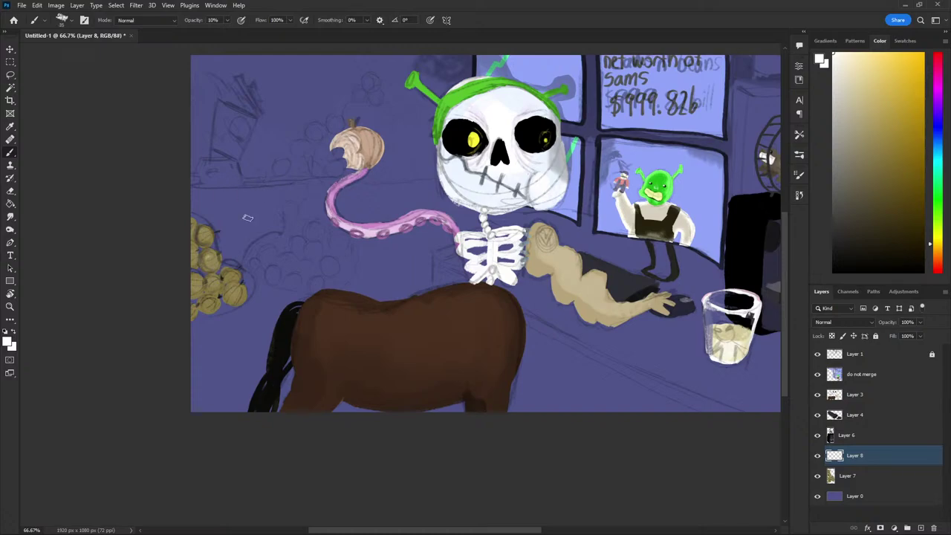
{"action": "left_click", "coordinate": [244, 295], "text": "alt"}
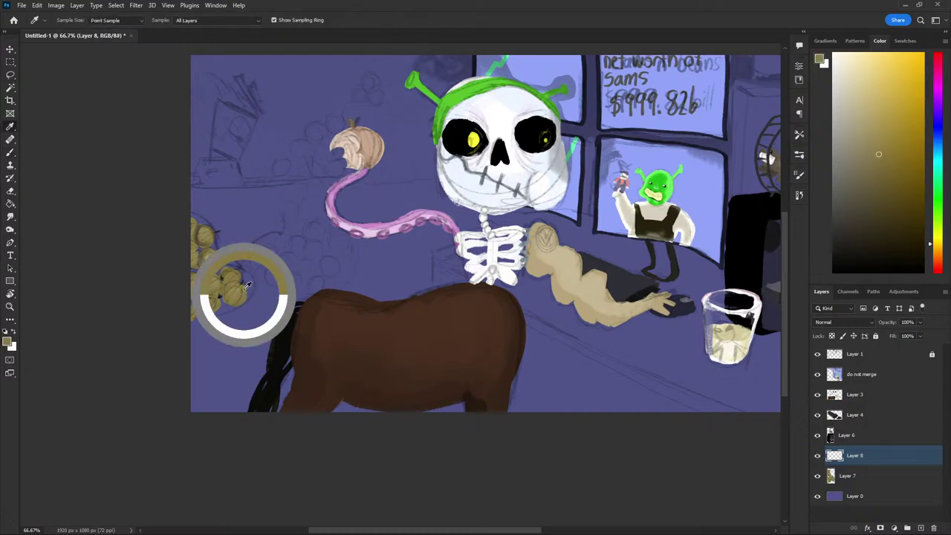
{"action": "left_click_drag", "start_coordinate": [281, 202], "coordinate": [275, 185]}
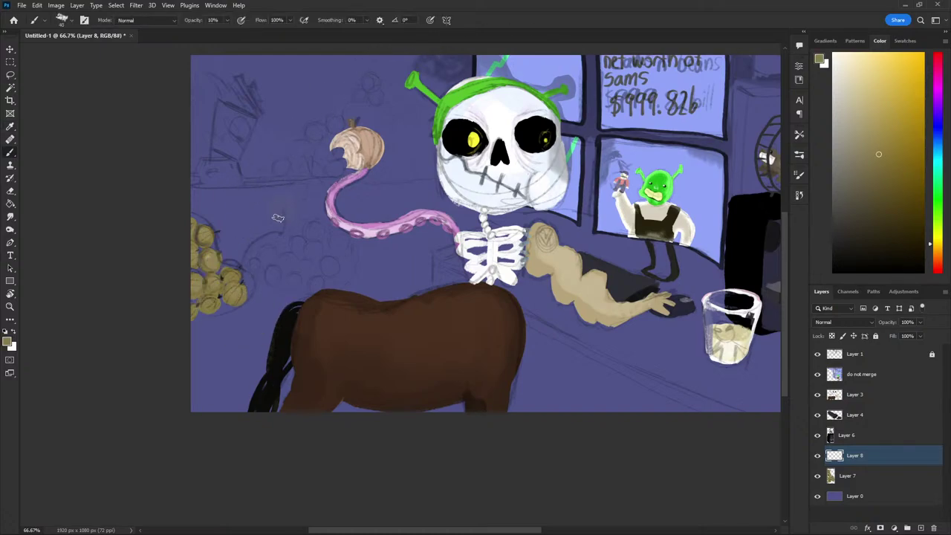
{"action": "key", "text": "0"}
{"action": "left_click_drag", "start_coordinate": [273, 225], "coordinate": [264, 236]}
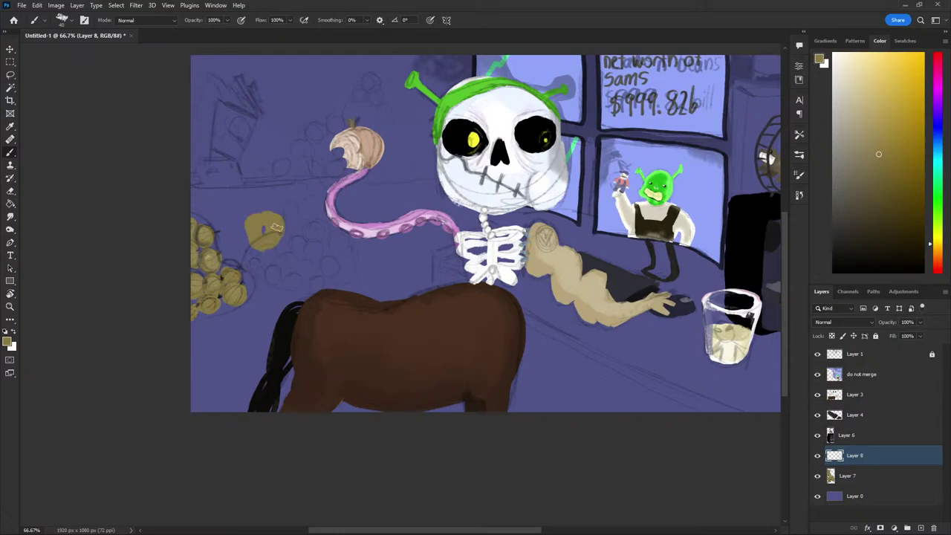
{"action": "key", "text": "ctrl+z"}
Paint a pale yellow onion left of the tentacle with white highlights
{"action": "left_click", "coordinate": [865, 109]}
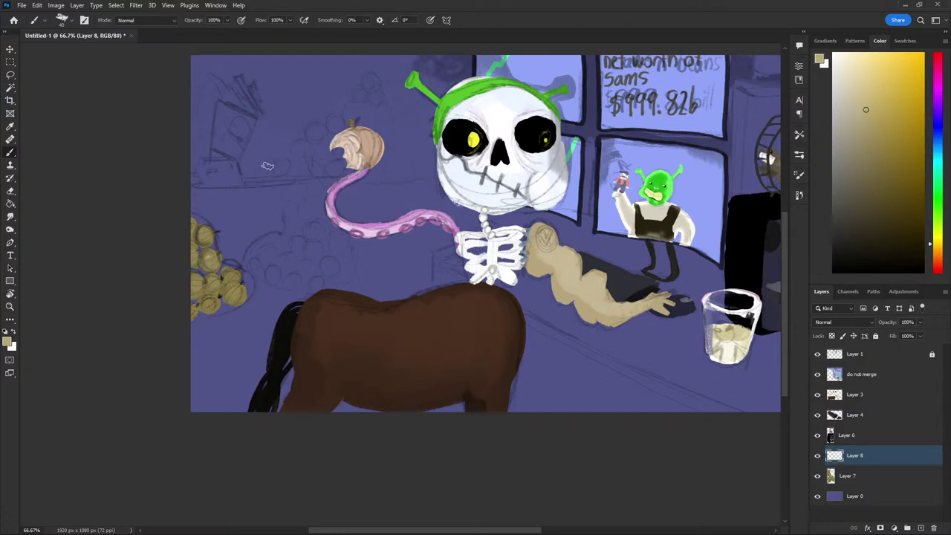
{"action": "mouse_move", "coordinate": [263, 194]}
{"action": "left_mouse_down"}
{"action": "mouse_move", "coordinate": [261, 219]}
{"action": "mouse_move", "coordinate": [272, 199]}
{"action": "mouse_move", "coordinate": [257, 217]}
{"action": "left_mouse_up"}
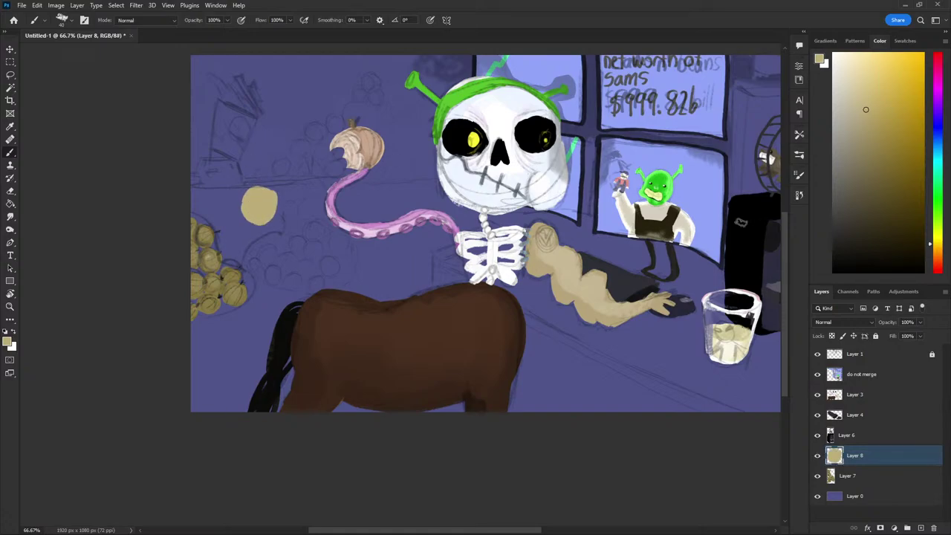
{"action": "left_click", "coordinate": [831, 54]}
{"action": "left_click_drag", "start_coordinate": [251, 195], "coordinate": [260, 191]}
{"action": "key", "text": "1"}
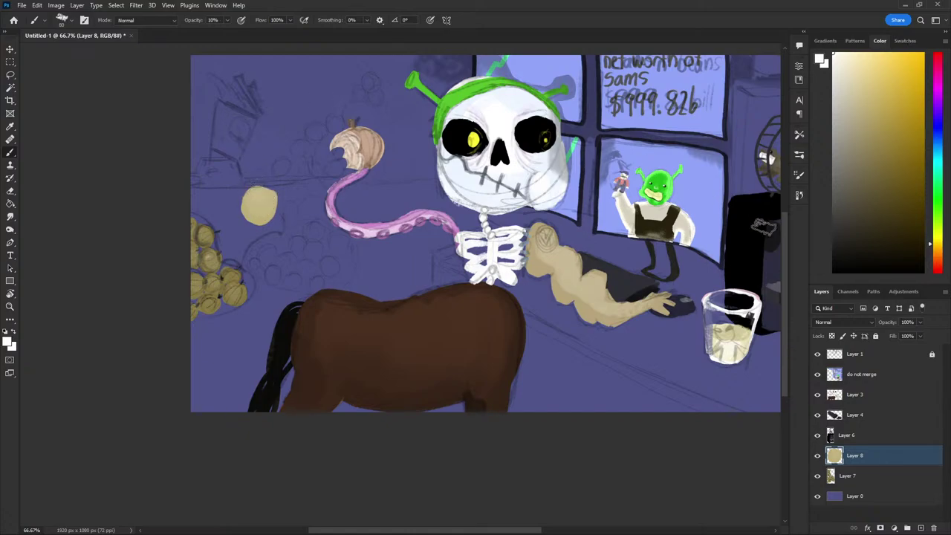
{"action": "key", "text": "x"}
{"action": "key", "text": "bracketleft"}
{"action": "key", "text": "bracketleft"}
{"action": "key", "text": "bracketleft"}
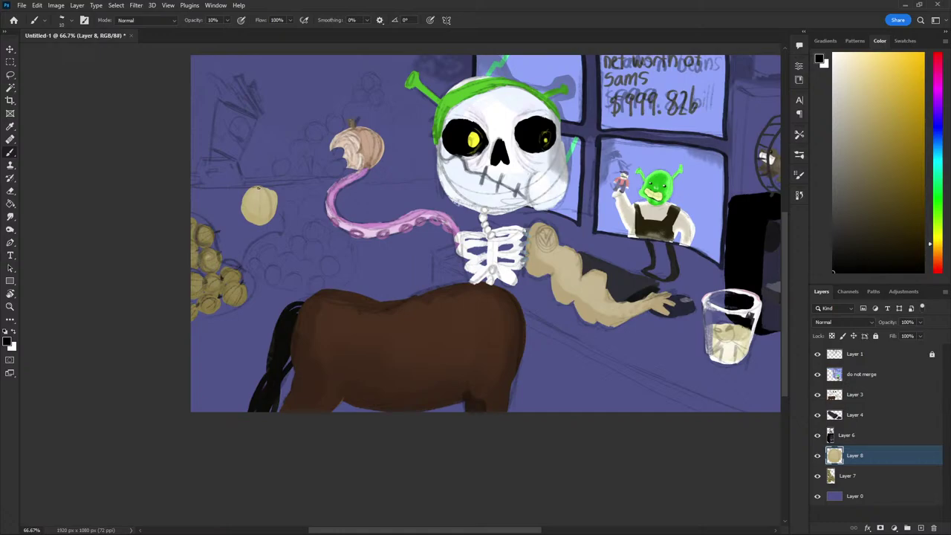
Sample beige and orange-brown colours from the painting and enlarge the brush to about 30
{"action": "left_click", "coordinate": [260, 186], "text": "alt"}
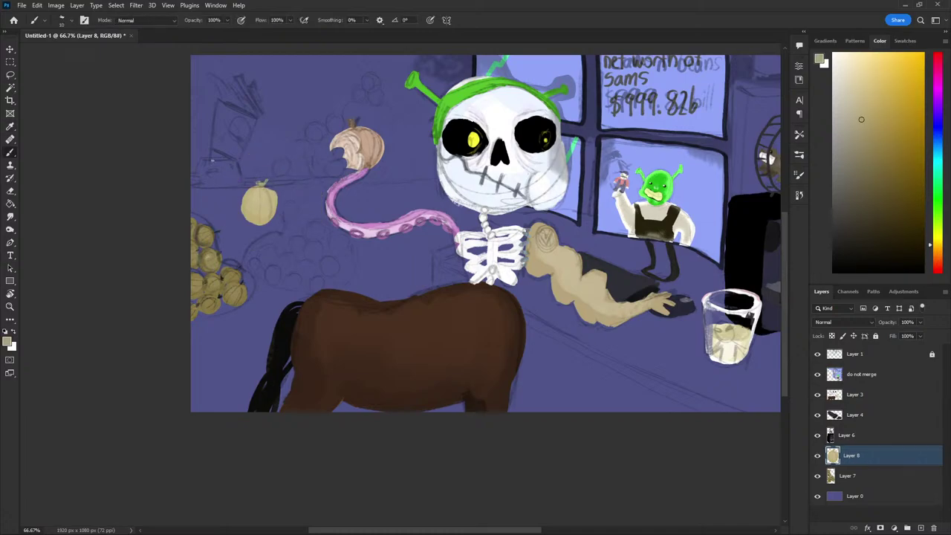
{"action": "left_click", "coordinate": [346, 112], "text": "alt"}
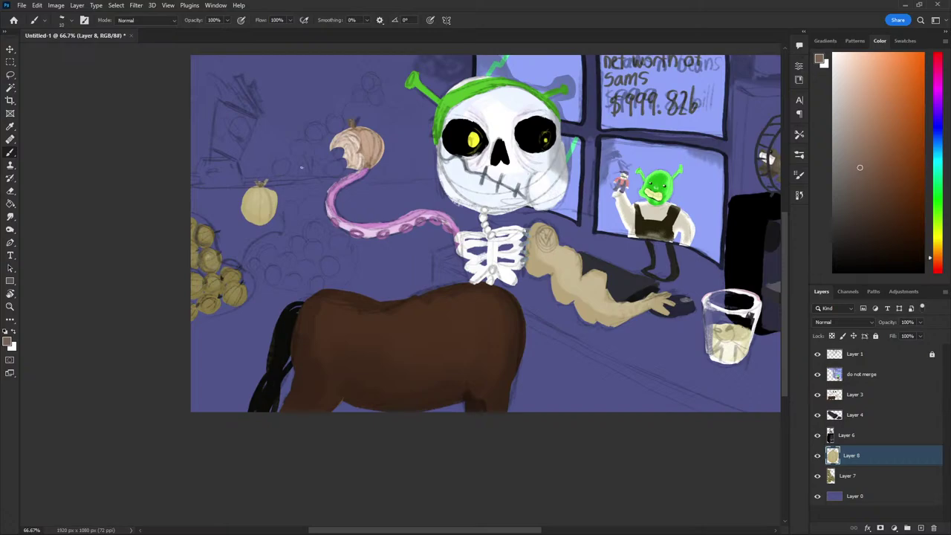
{"action": "left_click", "coordinate": [349, 145], "text": "alt"}
{"action": "key", "text": "bracketright"}
Lock Layer 7's transparent pixels, set opacity to 10%, and return to Layer 8
{"action": "key", "text": "alt+bracketleft"}
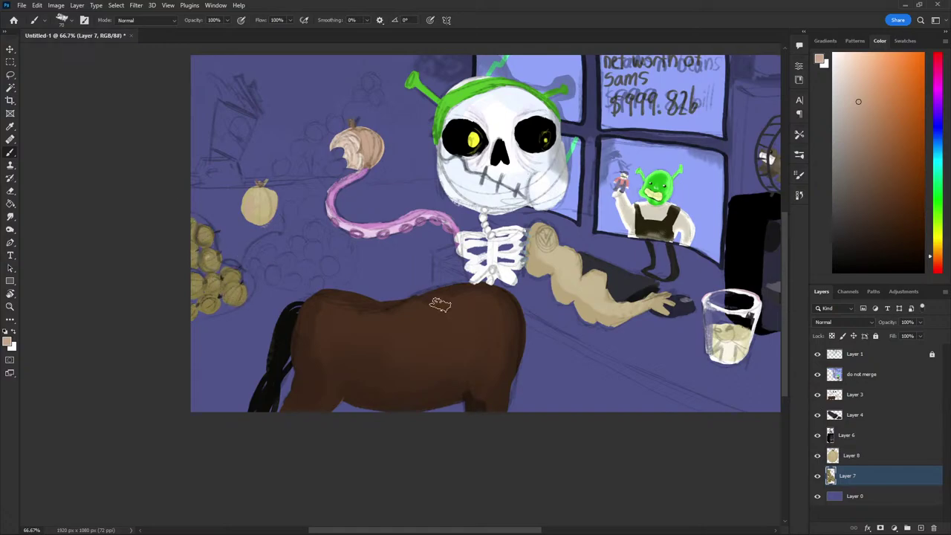
{"action": "left_click", "coordinate": [831, 335]}
{"action": "key", "text": "1"}
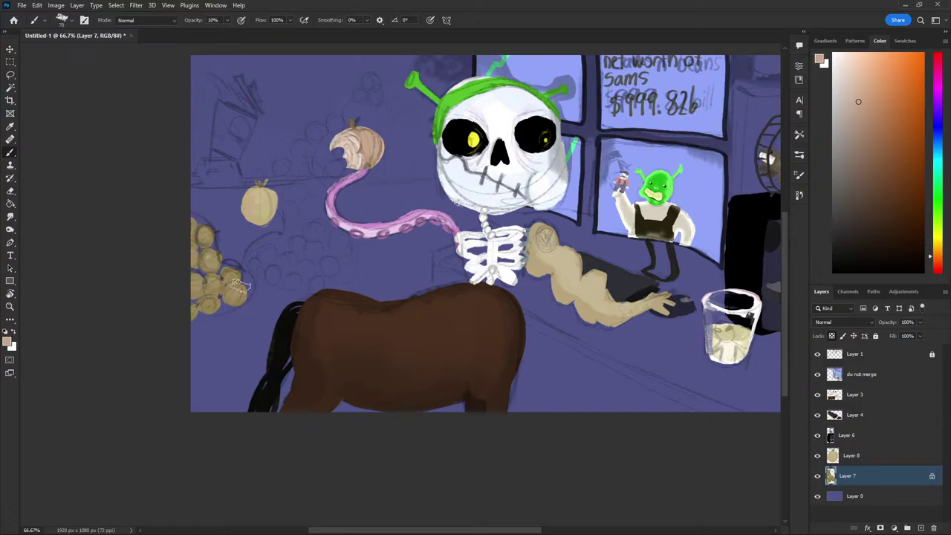
{"action": "left_click", "coordinate": [842, 450]}
{"action": "key", "text": "v"}
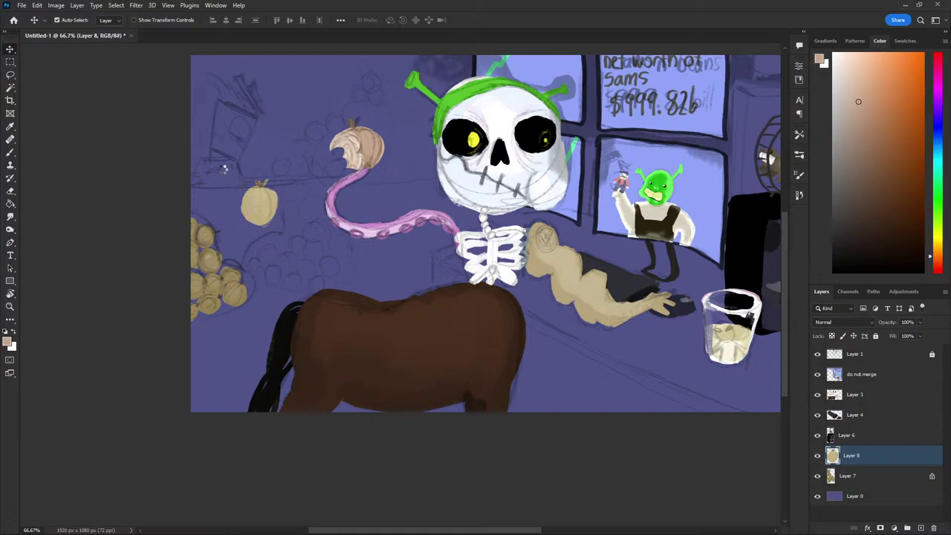
Move the small onion down toward the coins and place a duplicate beside it
{"action": "key", "text": "ctrl+t"}
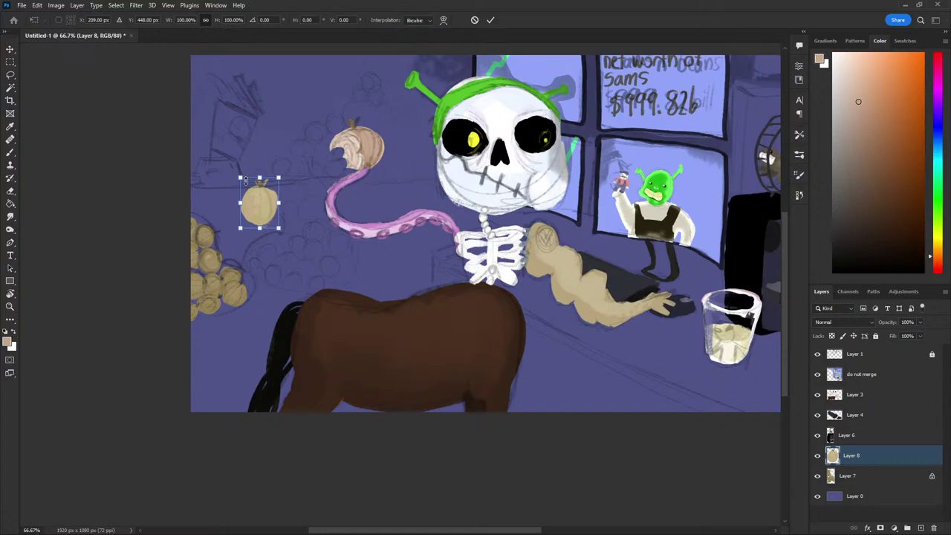
{"action": "mouse_move", "coordinate": [245, 181]}
{"action": "left_mouse_down"}
{"action": "mouse_move", "coordinate": [251, 244]}
{"action": "mouse_move", "coordinate": [259, 269]}
{"action": "mouse_move", "coordinate": [268, 268]}
{"action": "left_mouse_up"}
{"action": "key", "text": "Return"}
{"action": "key", "text": "t"}
{"action": "key", "text": "v"}
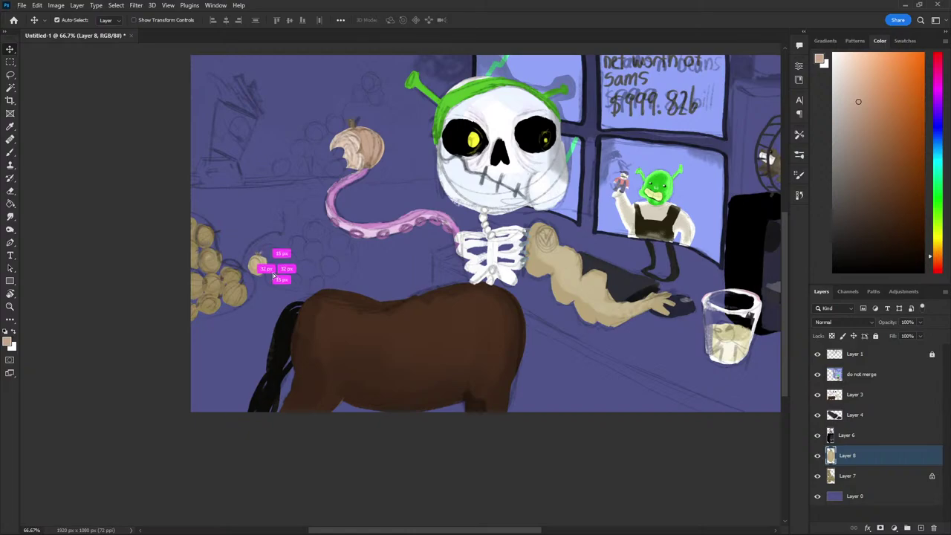
{"action": "key", "text": "ctrl+t"}
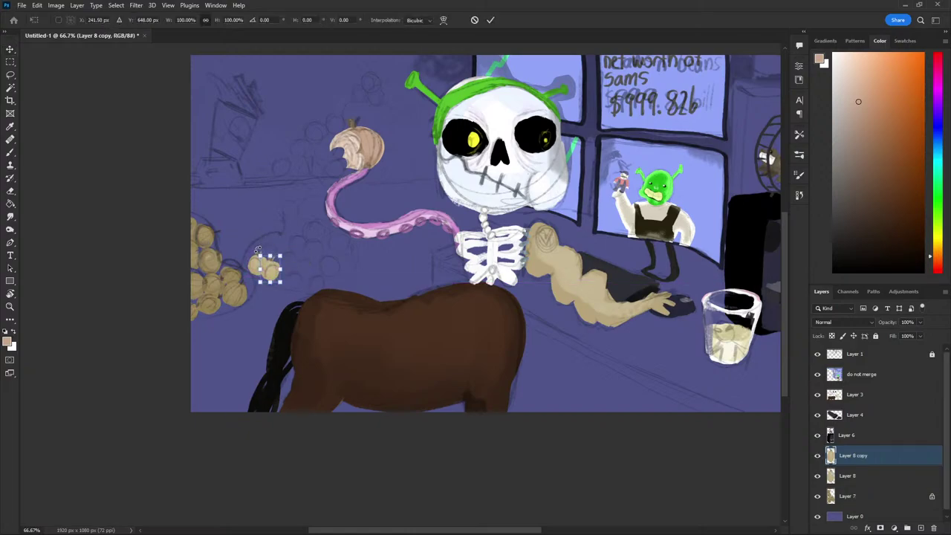
{"action": "key", "text": "Return"}
{"action": "left_click_drag", "start_coordinate": [265, 267], "coordinate": [252, 202]}
Merge down and delete the extra blob copies, leaving Layer 8 empty
{"action": "key", "text": "ctrl+j"}
{"action": "key", "text": "ctrl+t"}
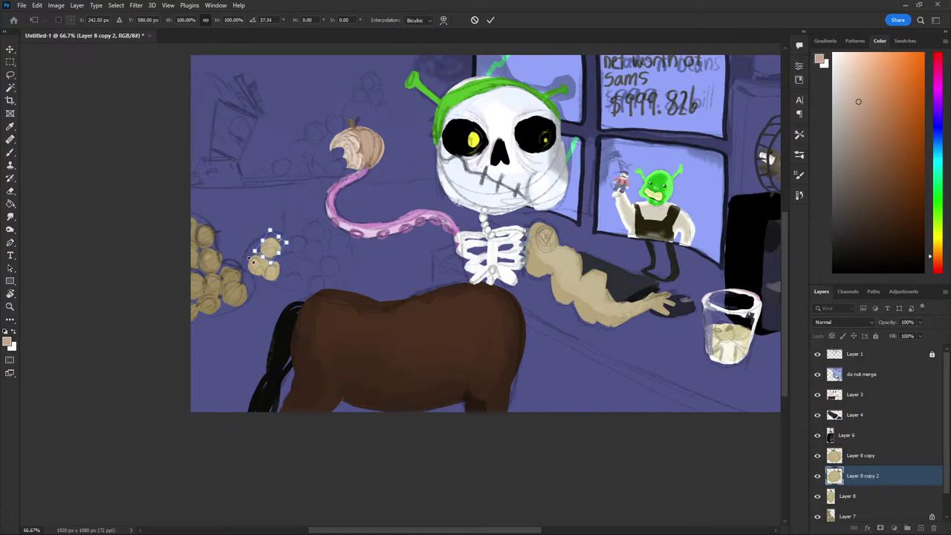
{"action": "key", "text": "Return"}
{"action": "key", "text": "ctrl+e"}
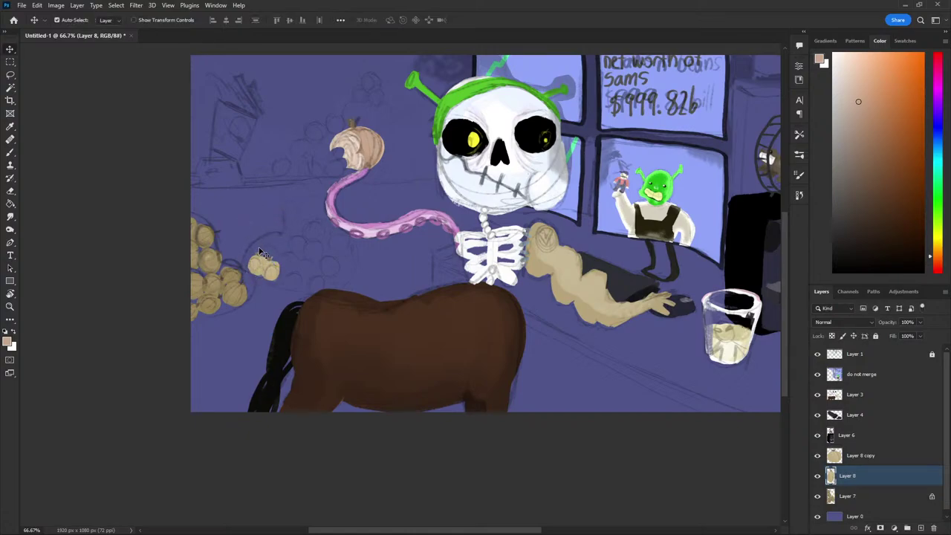
{"action": "key", "text": "Delete"}
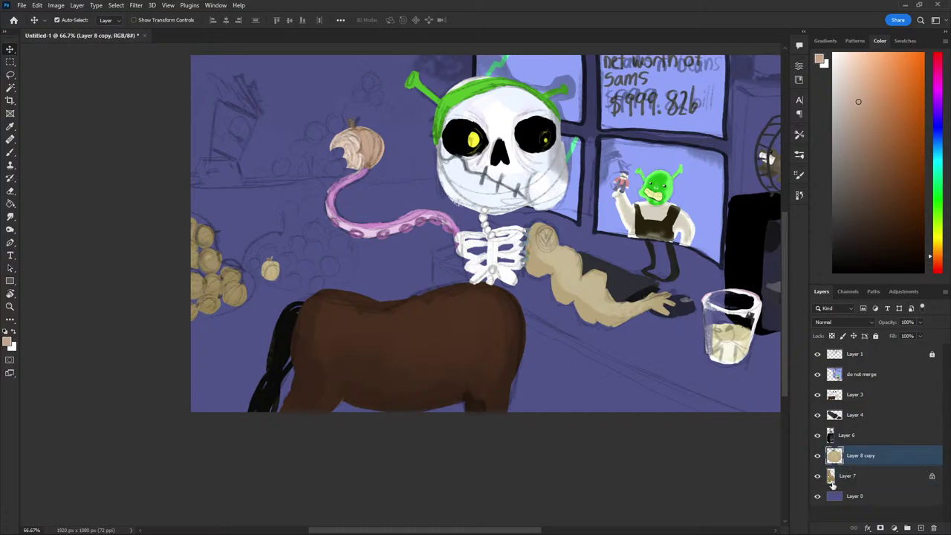
{"action": "key", "text": "ctrl+z"}
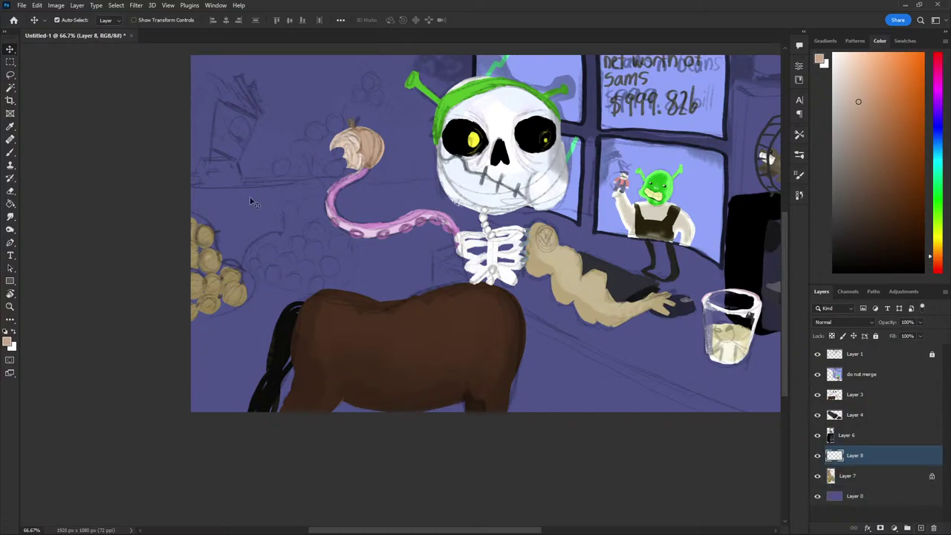
{"action": "key", "text": "b"}
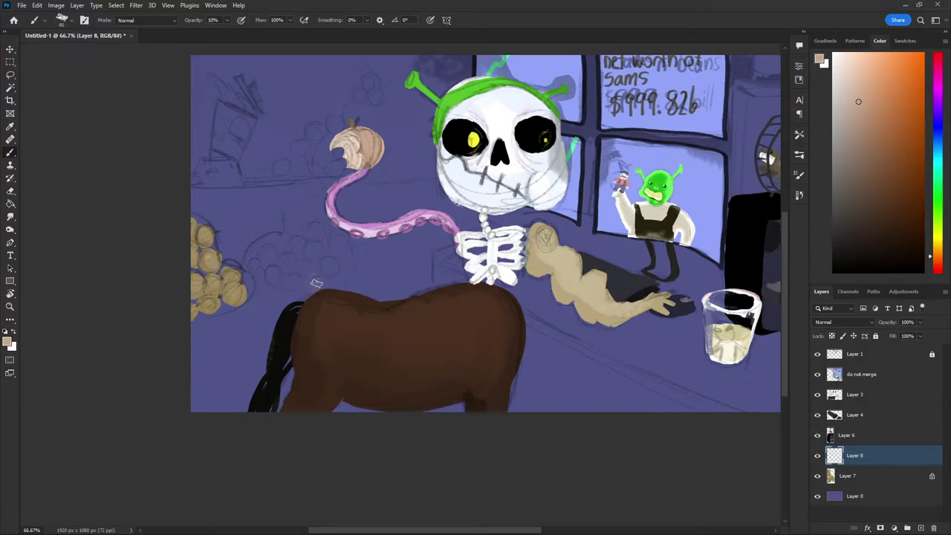
Paint a cluster of round tan coins at 100% opacity beside the left heap, undoing stray strokes
{"action": "key", "text": "0"}
{"action": "mouse_move", "coordinate": [311, 281]}
{"action": "left_mouse_down"}
{"action": "mouse_move", "coordinate": [317, 286]}
{"action": "mouse_move", "coordinate": [352, 259]}
{"action": "mouse_move", "coordinate": [315, 257]}
{"action": "mouse_move", "coordinate": [271, 273]}
{"action": "mouse_move", "coordinate": [253, 261]}
{"action": "mouse_move", "coordinate": [256, 269]}
{"action": "mouse_move", "coordinate": [271, 242]}
{"action": "mouse_move", "coordinate": [288, 257]}
{"action": "mouse_move", "coordinate": [298, 242]}
{"action": "mouse_move", "coordinate": [278, 236]}
{"action": "mouse_move", "coordinate": [293, 216]}
{"action": "mouse_move", "coordinate": [320, 230]}
{"action": "mouse_move", "coordinate": [284, 208]}
{"action": "mouse_move", "coordinate": [310, 205]}
{"action": "mouse_move", "coordinate": [300, 195]}
{"action": "left_mouse_up"}
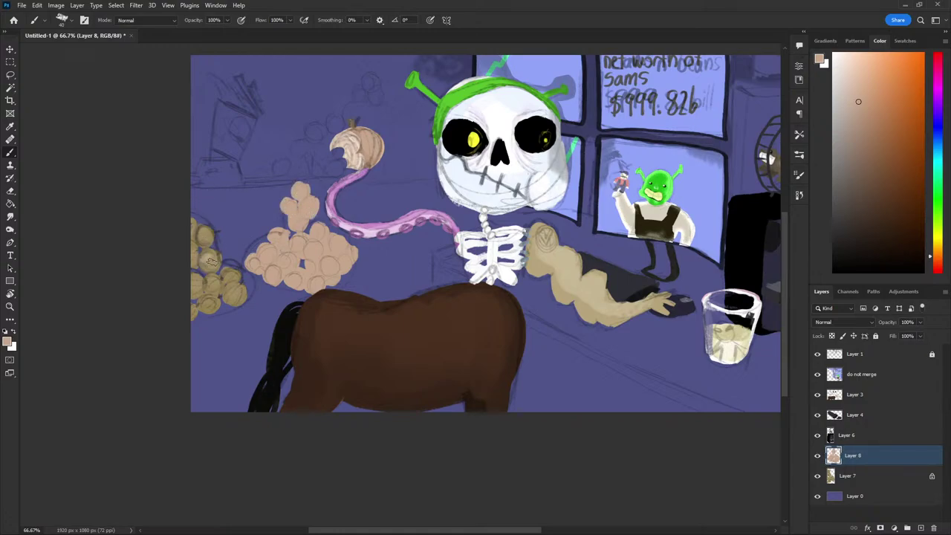
{"action": "left_click_drag", "start_coordinate": [208, 266], "coordinate": [200, 226]}
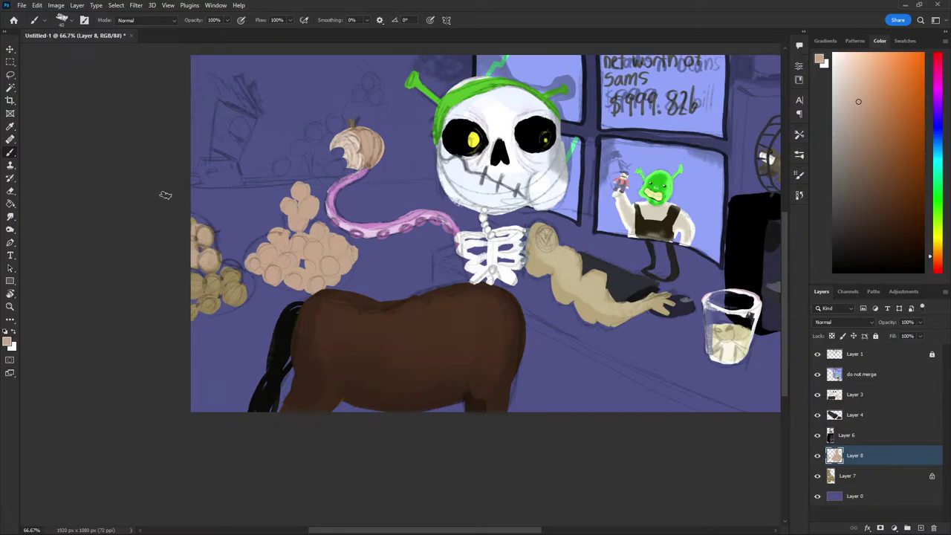
{"action": "key", "text": "ctrl+z"}
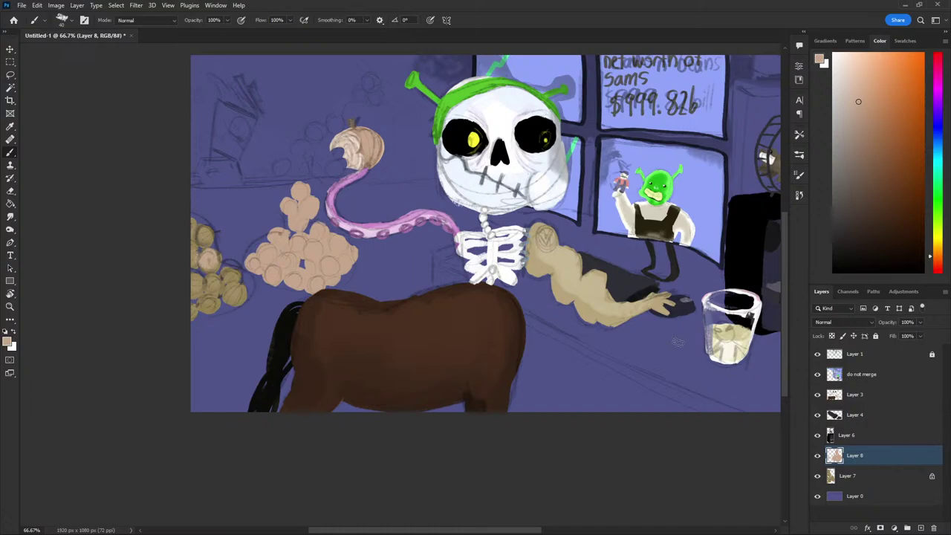
Unlock Layer 7's transparency and add a Color Overlay using beige sampled from the new pile
{"action": "left_click", "coordinate": [928, 479]}
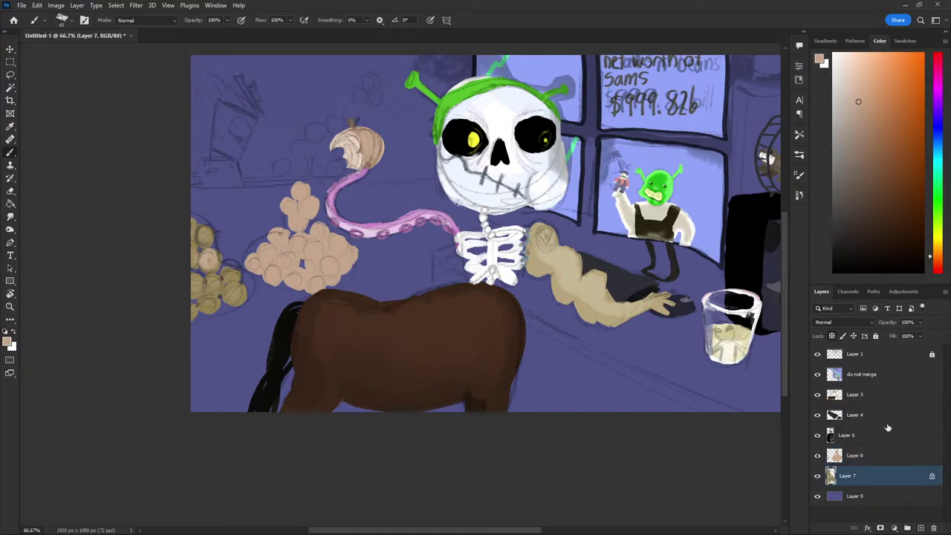
{"action": "left_click", "coordinate": [833, 337]}
{"action": "left_click", "coordinate": [866, 529]}
{"action": "left_click", "coordinate": [880, 496]}
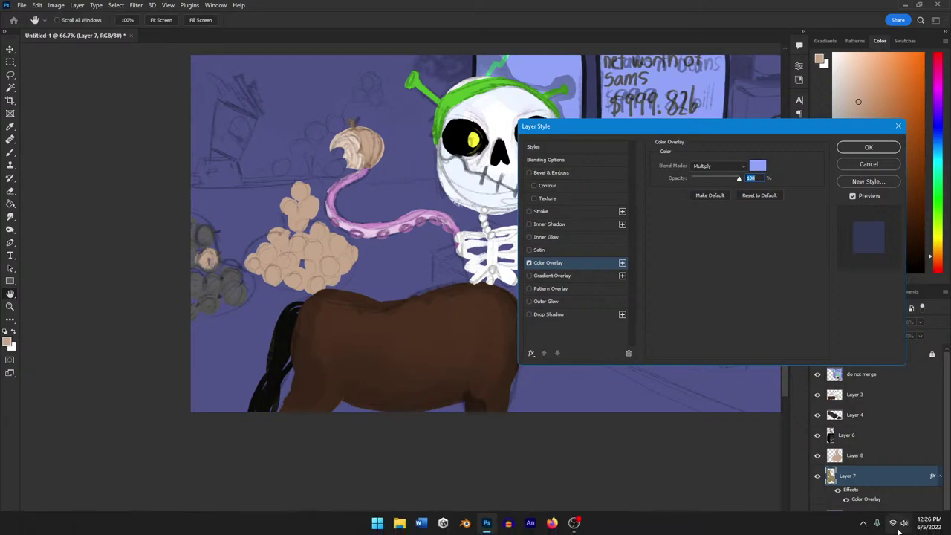
{"action": "left_click", "coordinate": [757, 166]}
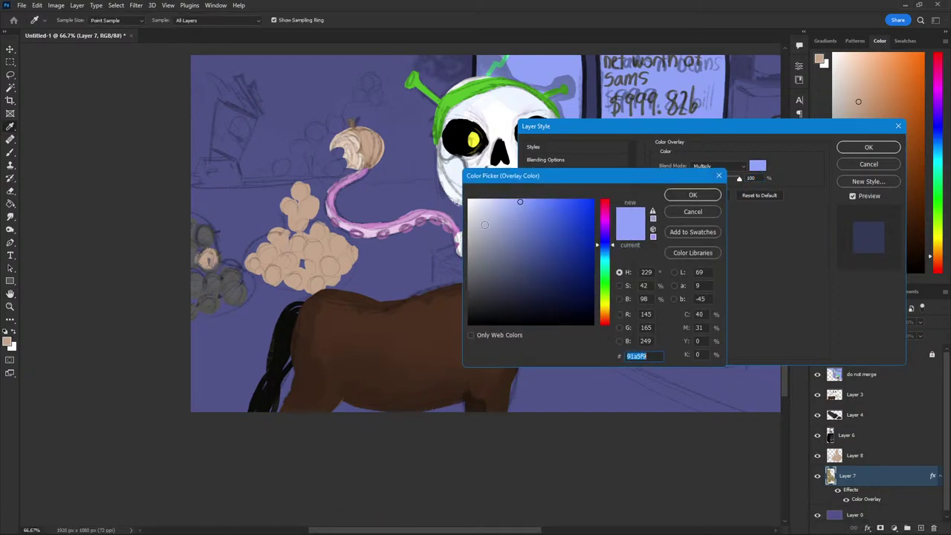
{"action": "left_click", "coordinate": [303, 239]}
{"action": "left_click", "coordinate": [676, 197]}
Set the overlay to Lighter Color blend mode at 40% opacity and apply it
{"action": "left_click", "coordinate": [720, 166]}
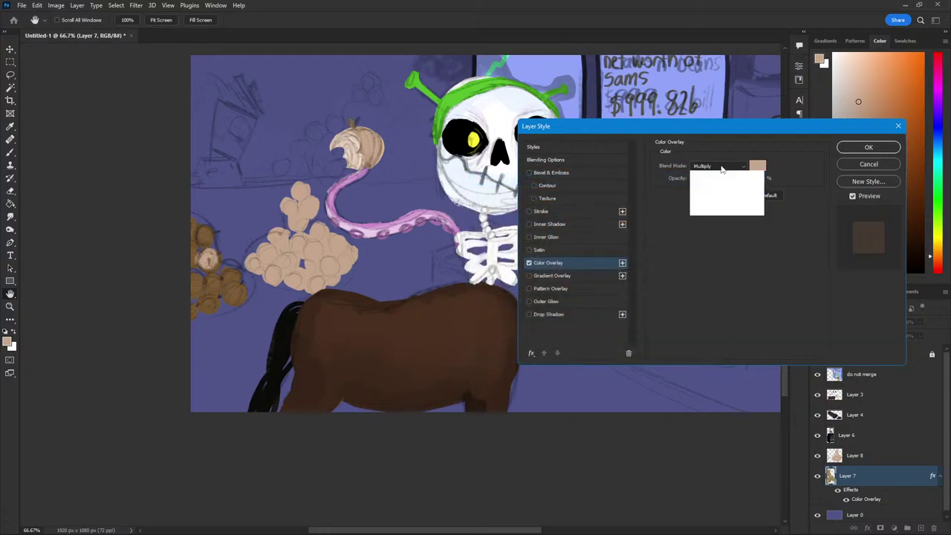
{"action": "left_click", "coordinate": [720, 176]}
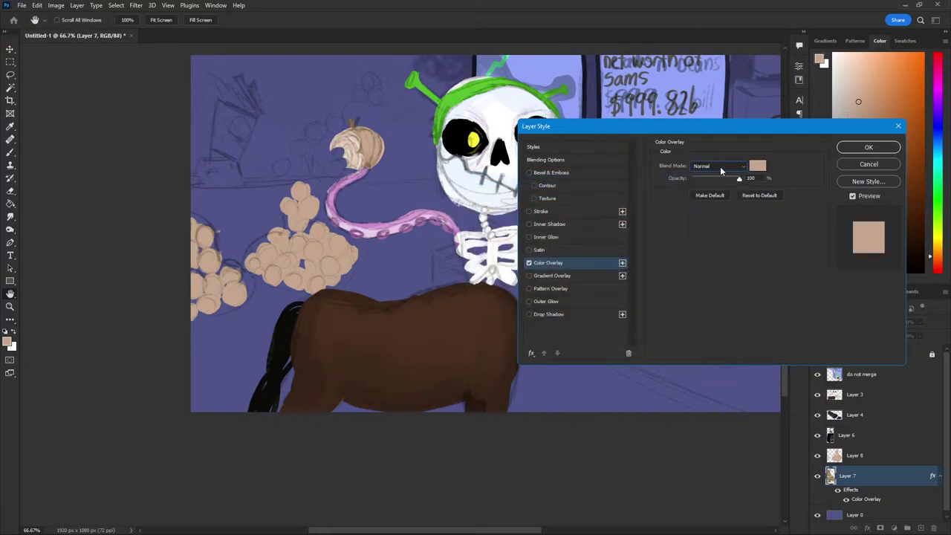
{"action": "left_click", "coordinate": [719, 167]}
{"action": "left_click", "coordinate": [715, 203]}
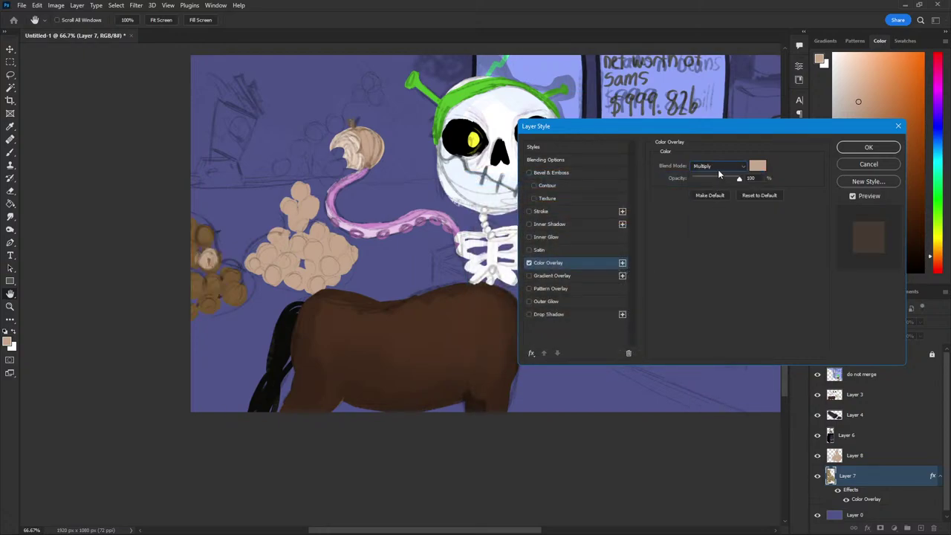
{"action": "left_click", "coordinate": [718, 166]}
{"action": "left_click", "coordinate": [707, 242]}
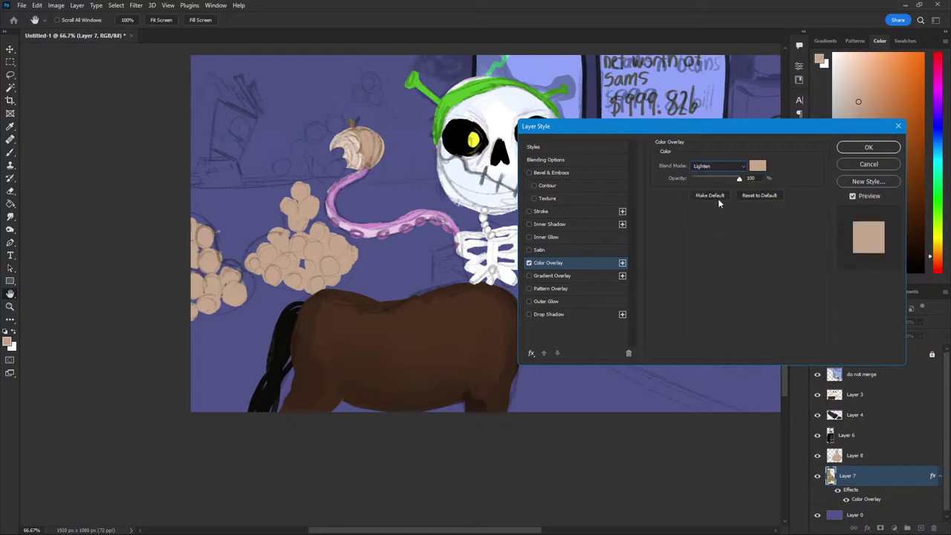
{"action": "left_click_drag", "start_coordinate": [739, 178], "coordinate": [700, 179]}
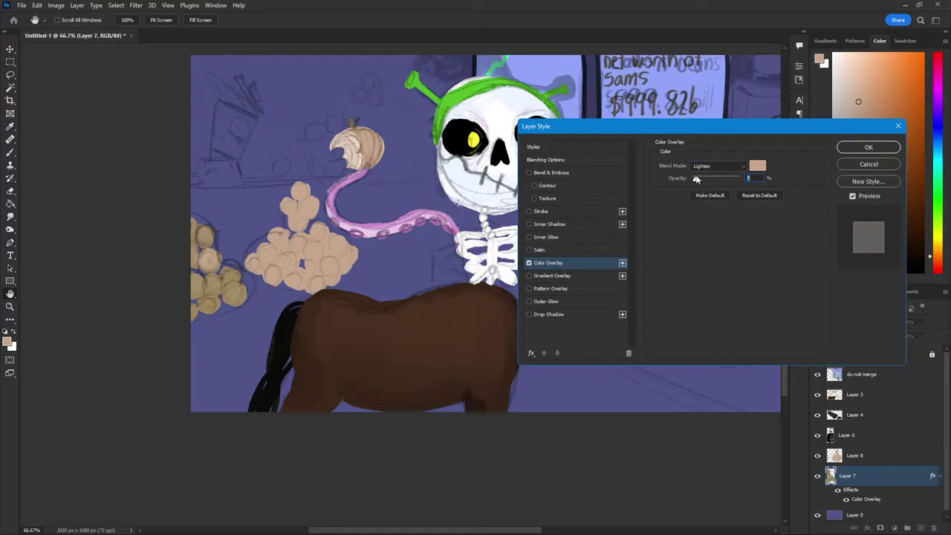
{"action": "left_click_drag", "start_coordinate": [696, 180], "coordinate": [707, 178]}
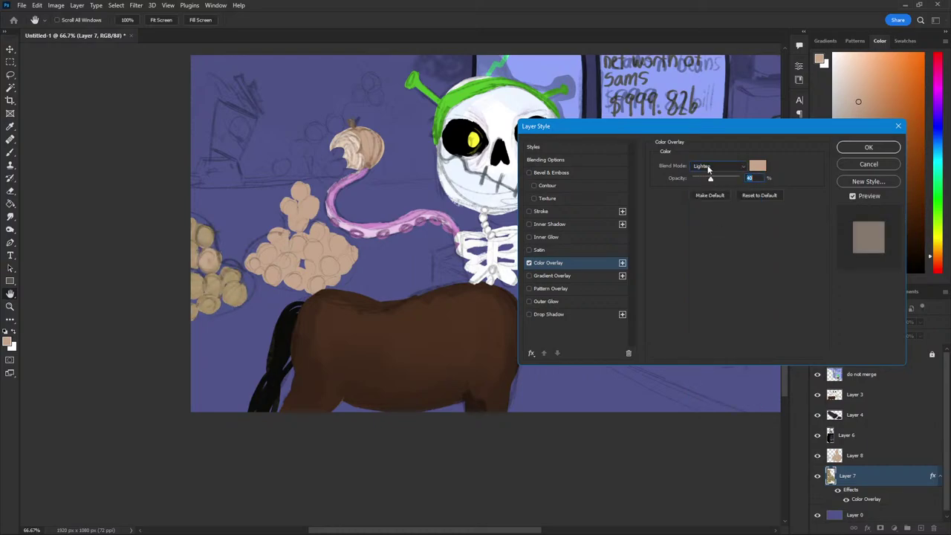
{"action": "left_click", "coordinate": [707, 165]}
{"action": "left_click", "coordinate": [705, 256]}
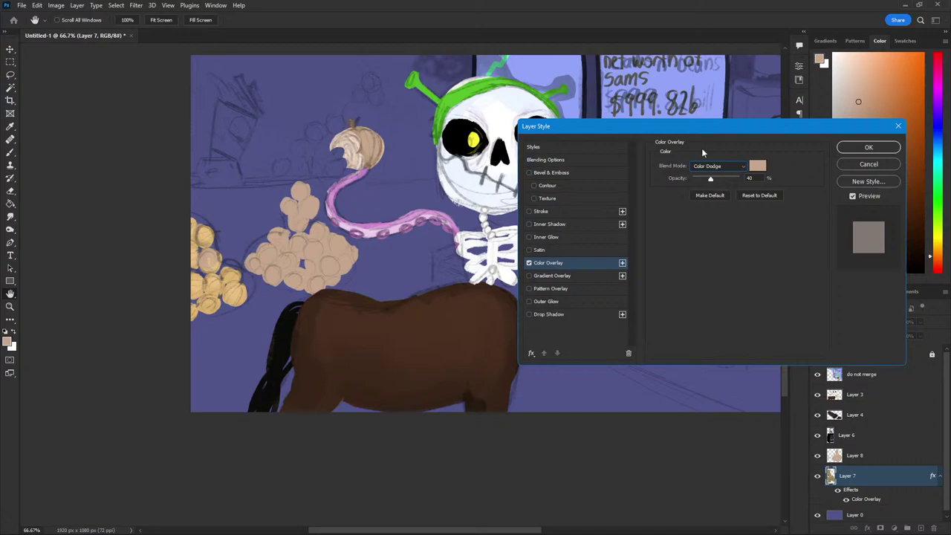
{"action": "left_click", "coordinate": [717, 165]}
{"action": "left_click", "coordinate": [697, 273]}
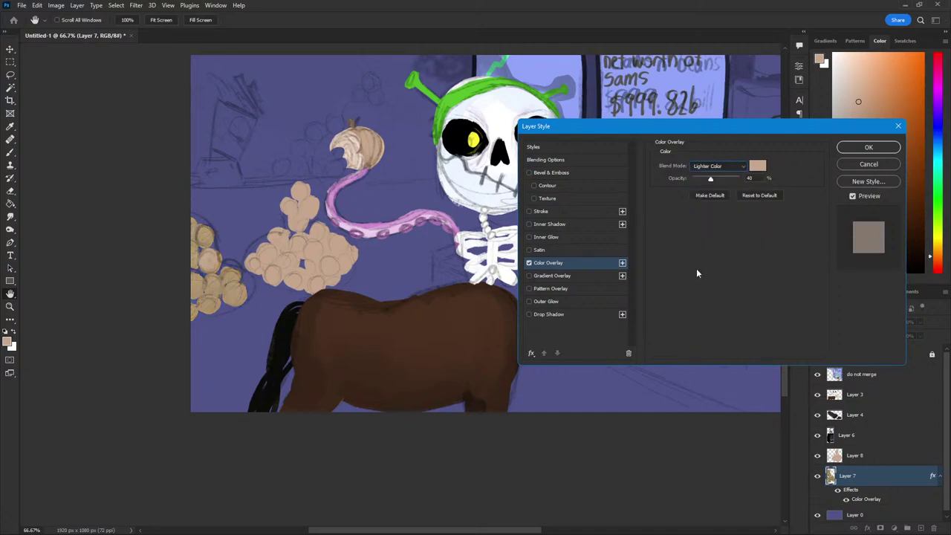
{"action": "left_click", "coordinate": [718, 165]}
{"action": "left_click", "coordinate": [805, 167]}
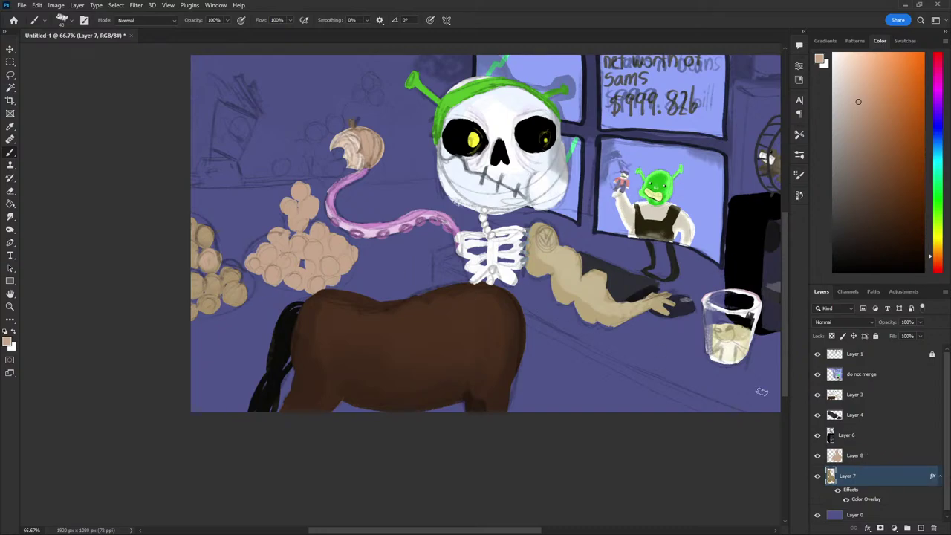
On Layer 8, shade the new pile's left edge with a darker tan sampled from the canvas
{"action": "left_click", "coordinate": [682, 274], "text": "ctrl"}
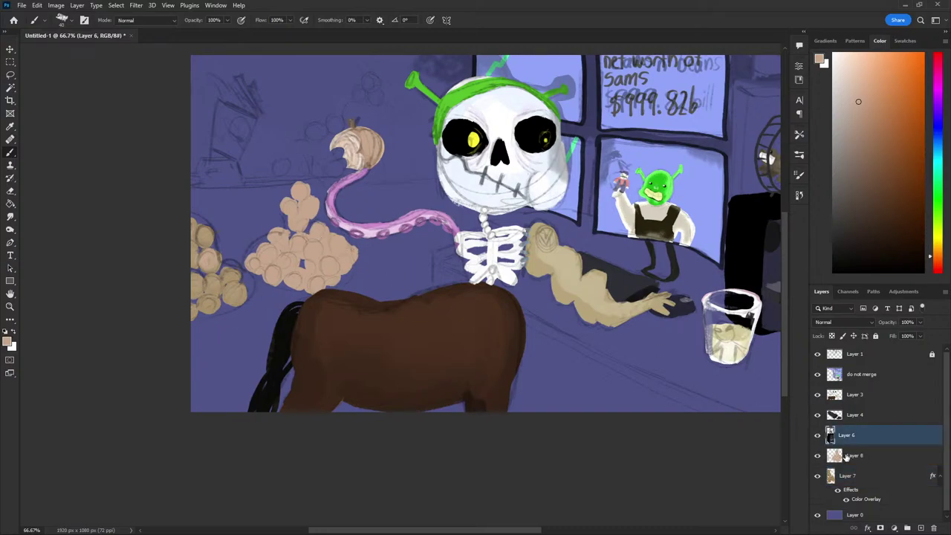
{"action": "left_click", "coordinate": [724, 362], "text": "ctrl"}
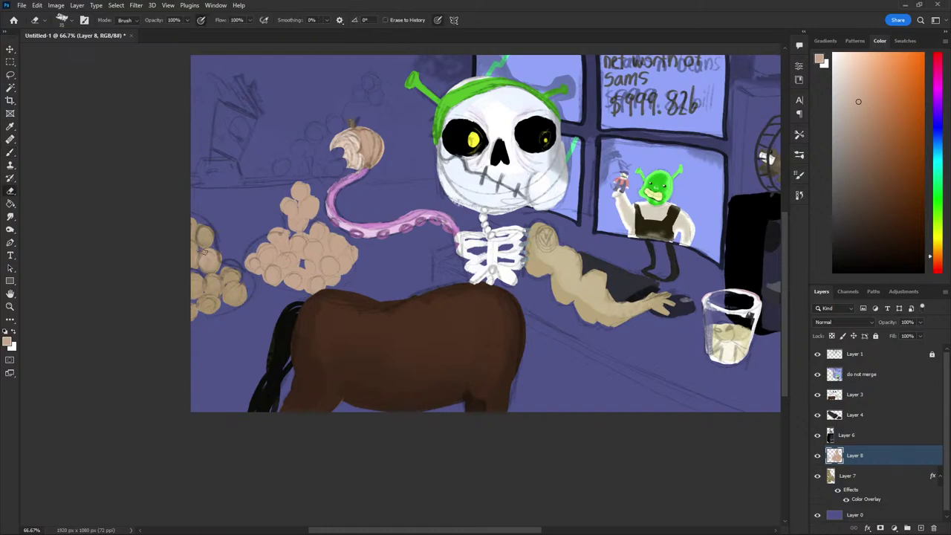
{"action": "key", "text": "i"}
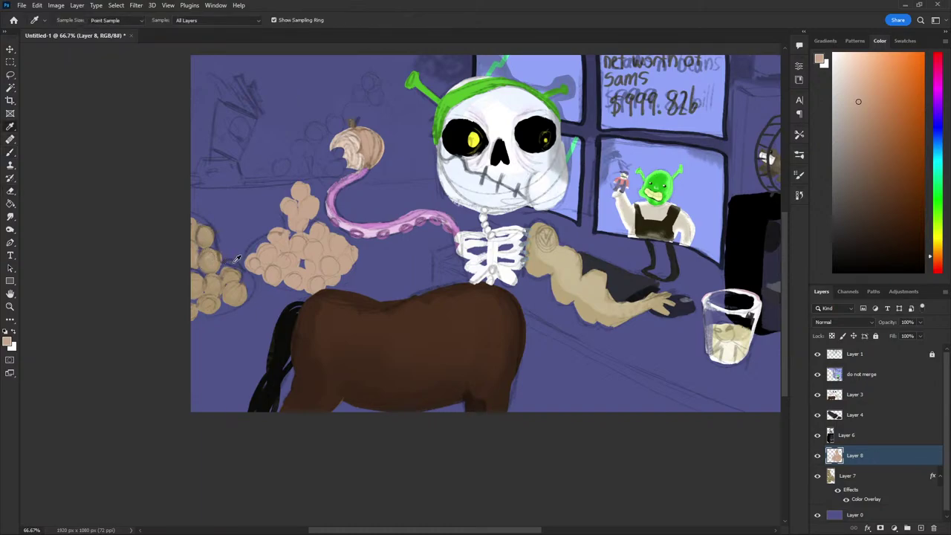
{"action": "left_click", "coordinate": [230, 272]}
{"action": "key", "text": "b"}
{"action": "mouse_move", "coordinate": [254, 263]}
{"action": "left_mouse_down"}
{"action": "mouse_move", "coordinate": [271, 266]}
{"action": "mouse_move", "coordinate": [284, 250]}
{"action": "left_mouse_up"}
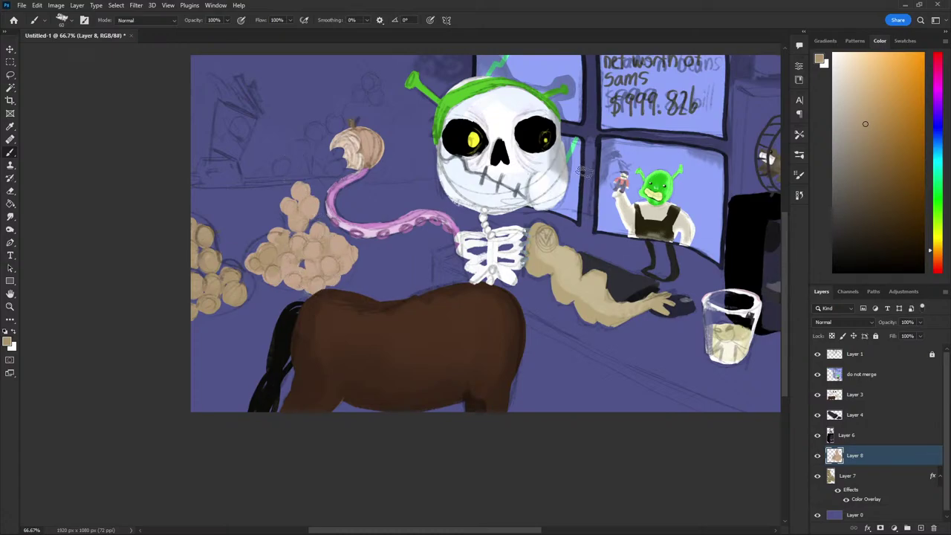
Reshape the pile's top pieces with white at 10% opacity, then set brush size 40 and black
{"action": "key", "text": "x"}
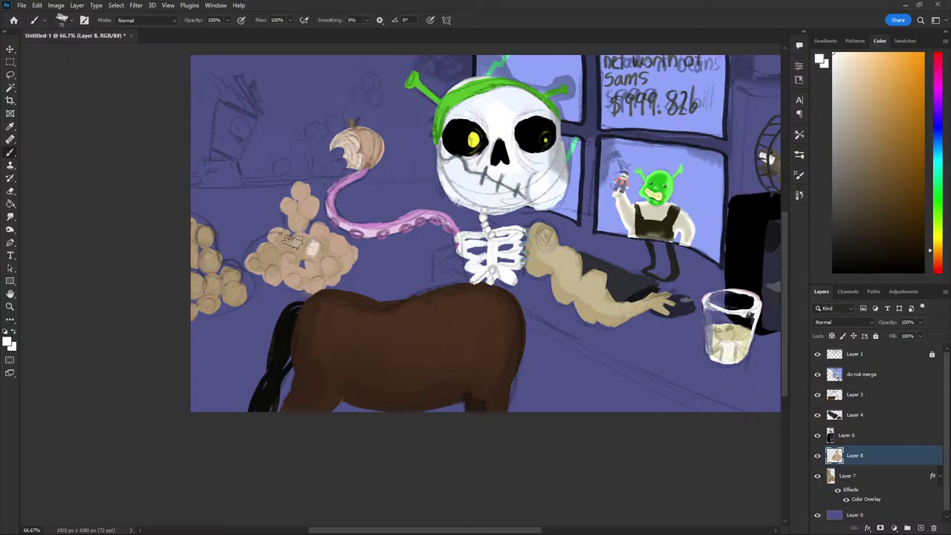
{"action": "key", "text": "1"}
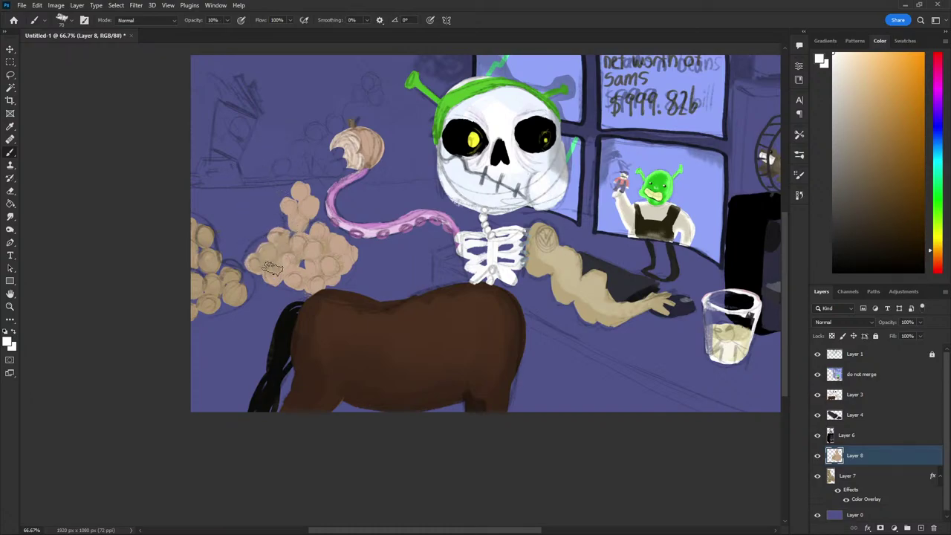
{"action": "mouse_move", "coordinate": [290, 203]}
{"action": "left_mouse_down"}
{"action": "mouse_move", "coordinate": [312, 207]}
{"action": "mouse_move", "coordinate": [305, 182]}
{"action": "left_mouse_up"}
{"action": "key", "text": "bracketleft"}
{"action": "key", "text": "bracketleft"}
{"action": "key", "text": "bracketleft"}
{"action": "key", "text": "d"}
Duplicate the coin pile above the tentacle, flip it horizontally, and shift it toward the skull
{"action": "key", "text": "v"}
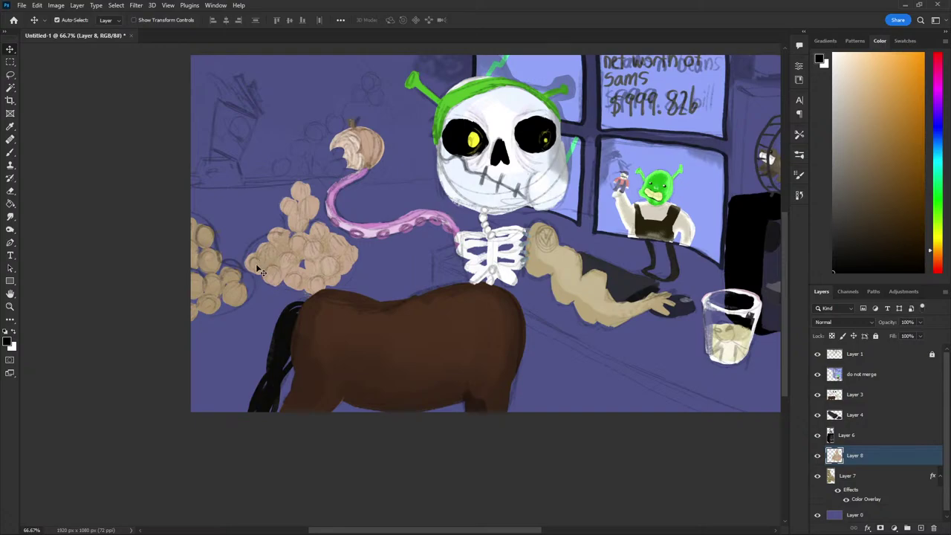
{"action": "left_click_drag", "start_coordinate": [259, 270], "coordinate": [296, 85]}
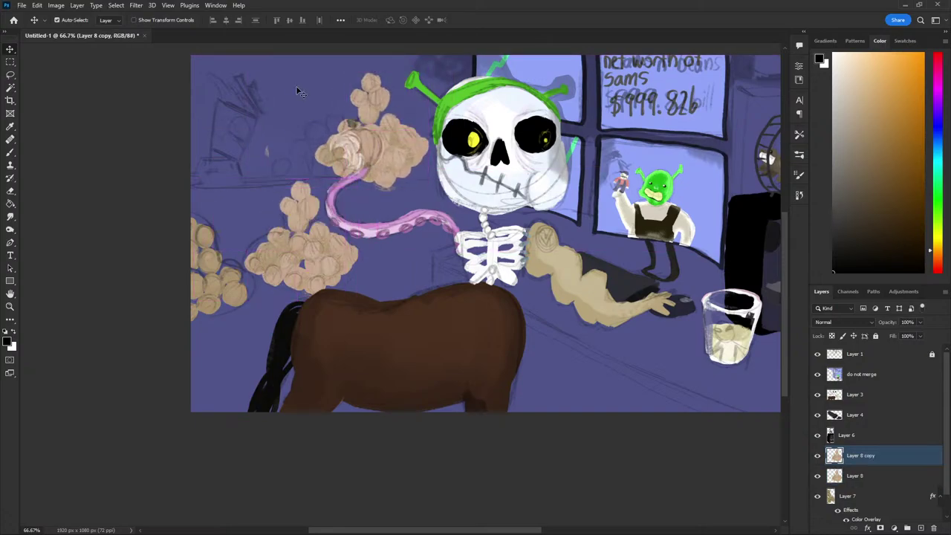
{"action": "left_click_drag", "start_coordinate": [356, 149], "coordinate": [347, 159]}
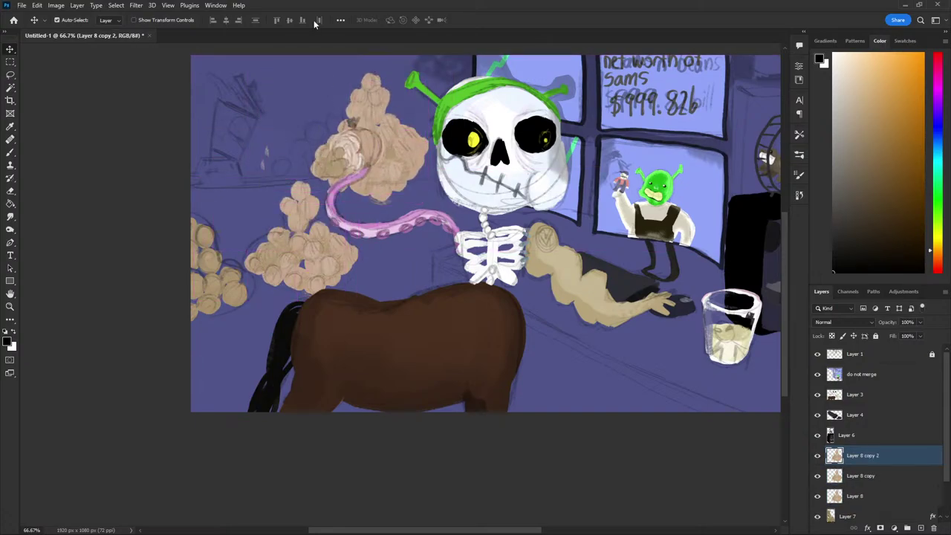
{"action": "key", "text": "ctrl+z"}
{"action": "key", "text": "ctrl+t"}
{"action": "left_click", "coordinate": [36, 5]}
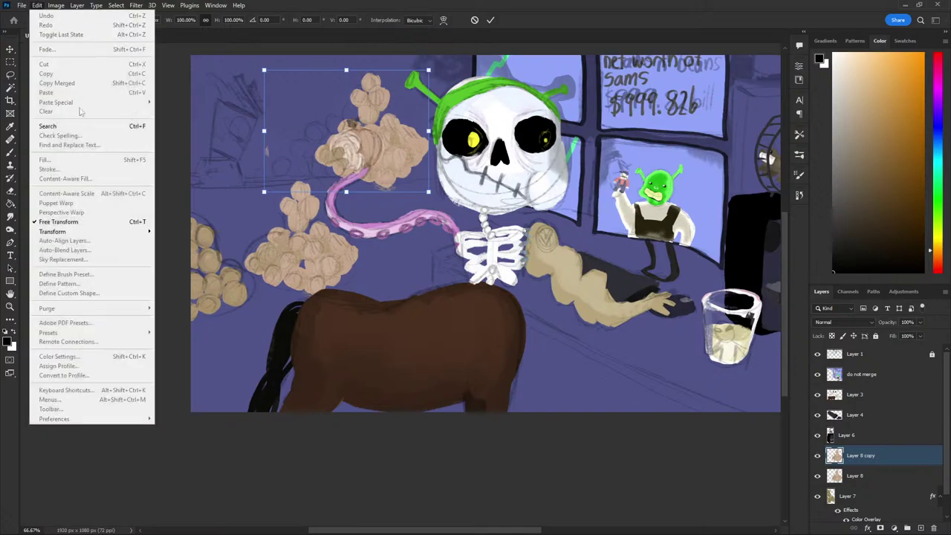
{"action": "left_click", "coordinate": [52, 231]}
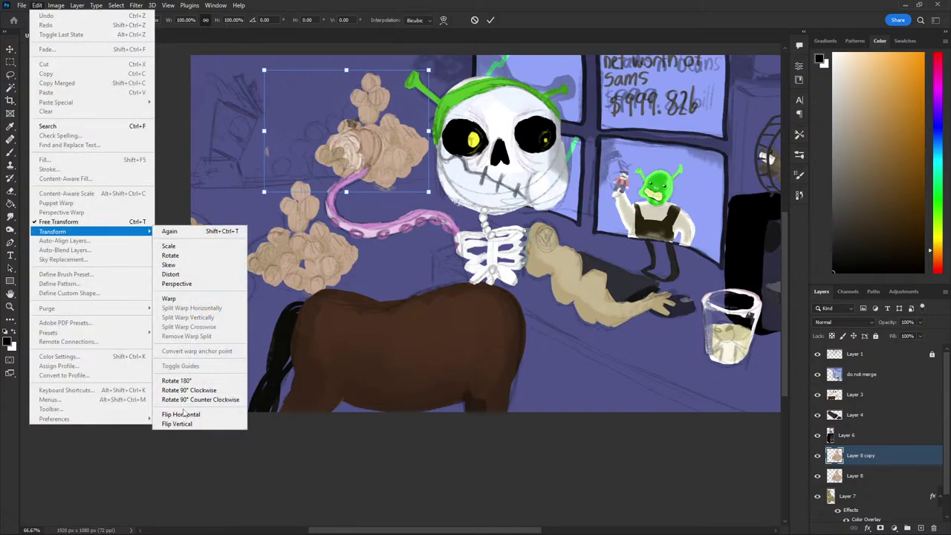
{"action": "left_click", "coordinate": [182, 414]}
{"action": "key", "text": "Return"}
{"action": "left_click_drag", "start_coordinate": [292, 144], "coordinate": [325, 148]}
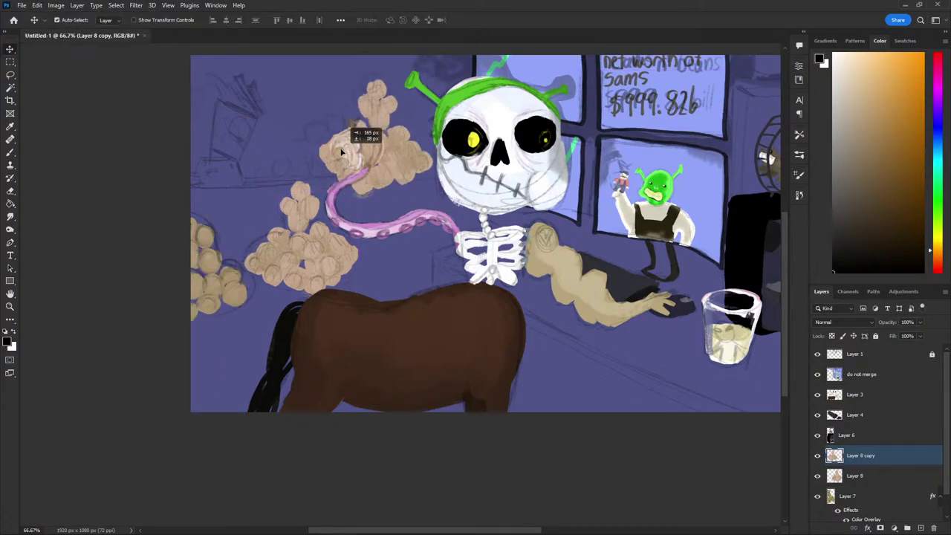
Paint a beige curve on the cookie cluster using the sampled cookie colour
{"action": "key", "text": "e"}
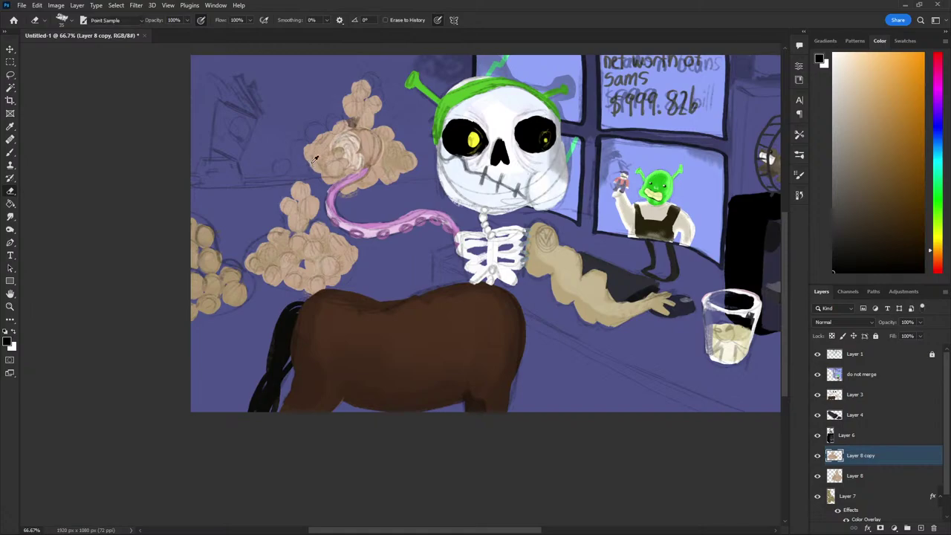
{"action": "key", "text": "i"}
{"action": "left_click", "coordinate": [316, 163]}
{"action": "key", "text": "b"}
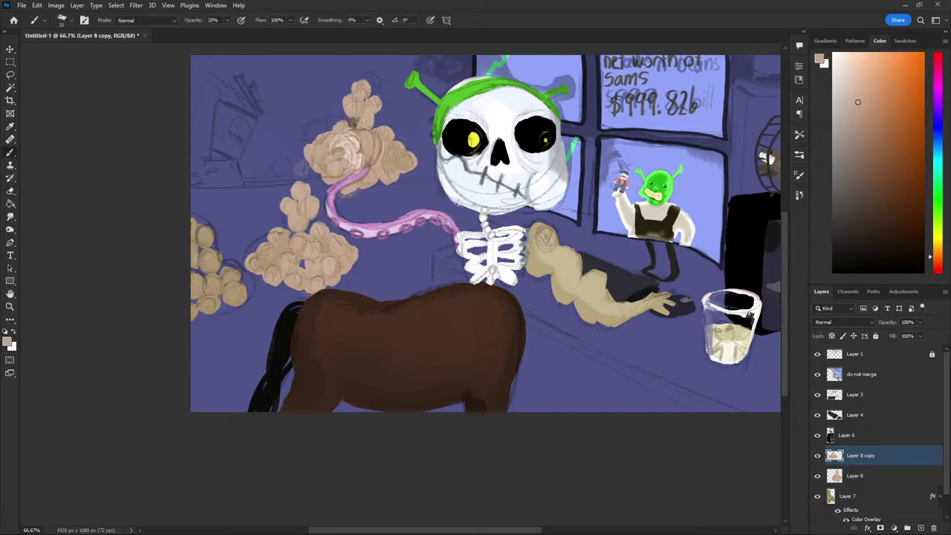
{"action": "left_click_drag", "start_coordinate": [306, 169], "coordinate": [300, 171]}
Lasso and delete the area below the cookie cluster, then resample a colour from the pile
{"action": "key", "text": "l"}
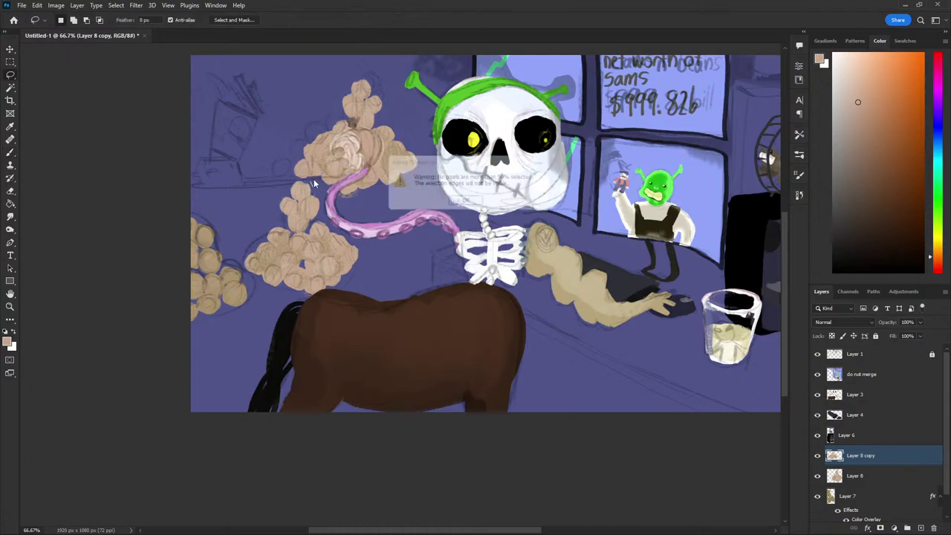
{"action": "key", "text": "Return"}
{"action": "mouse_move", "coordinate": [316, 178]}
{"action": "left_mouse_down"}
{"action": "mouse_move", "coordinate": [395, 180]}
{"action": "mouse_move", "coordinate": [321, 212]}
{"action": "left_mouse_up"}
{"action": "key", "text": "Delete"}
{"action": "key", "text": "ctrl+d"}
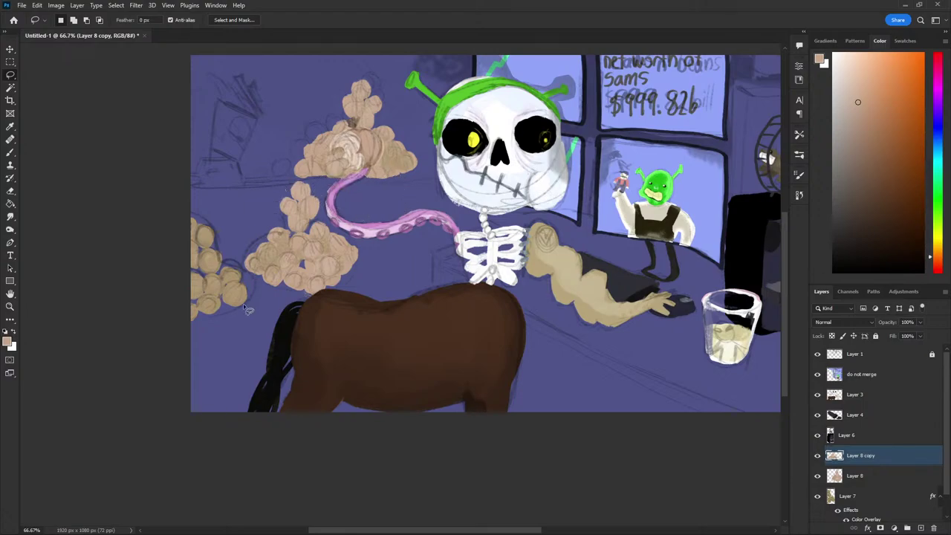
{"action": "key", "text": "b"}
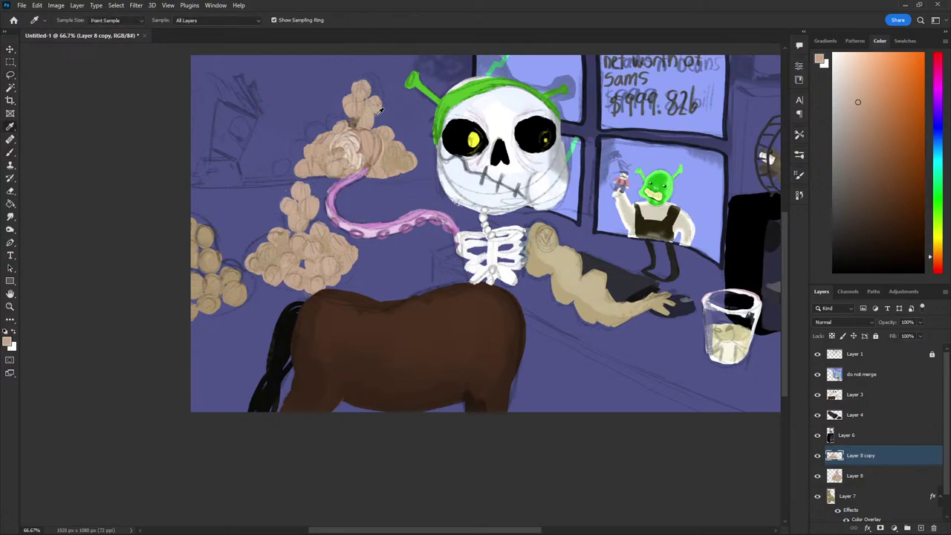
{"action": "left_click", "coordinate": [376, 117], "text": "alt"}
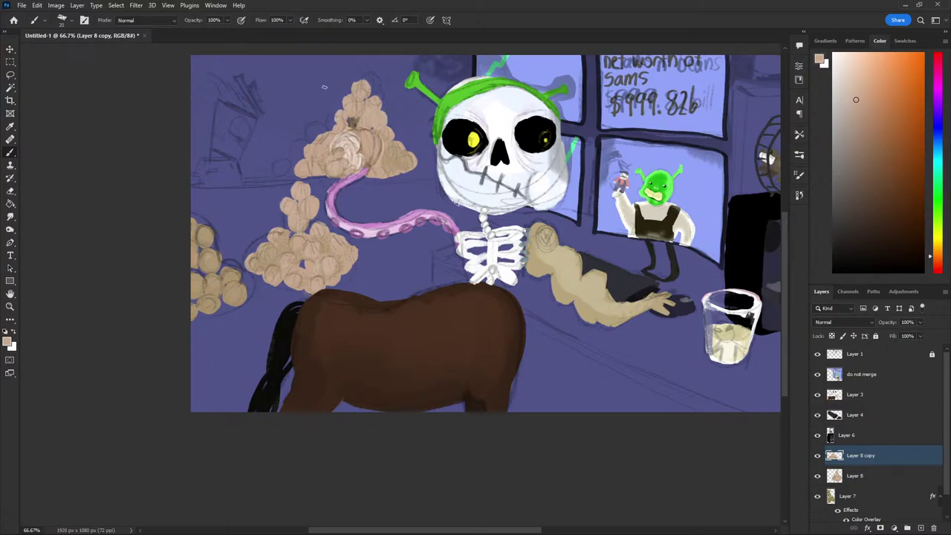
{"action": "key", "text": "v"}
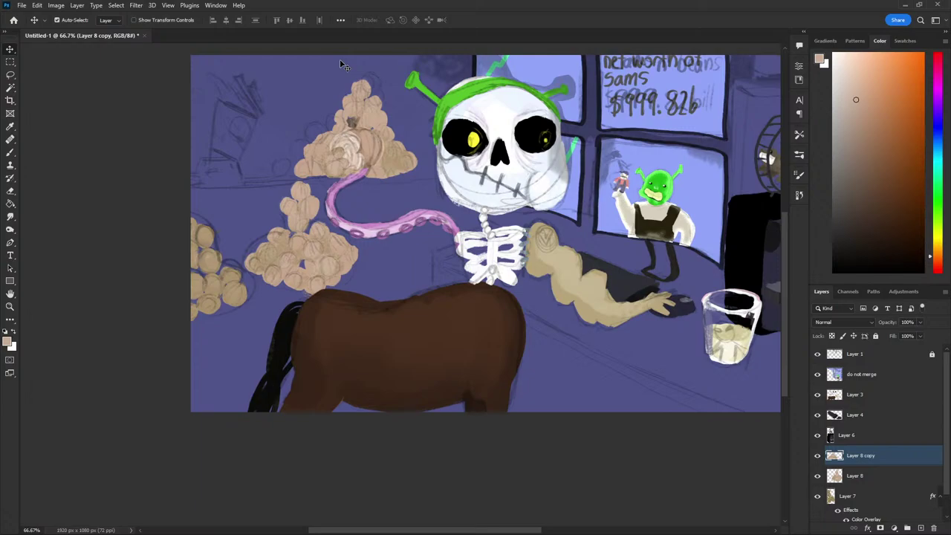
Merge Layer 8 and Layer 8 copy down into the layers below
{"action": "right_click", "coordinate": [873, 478]}
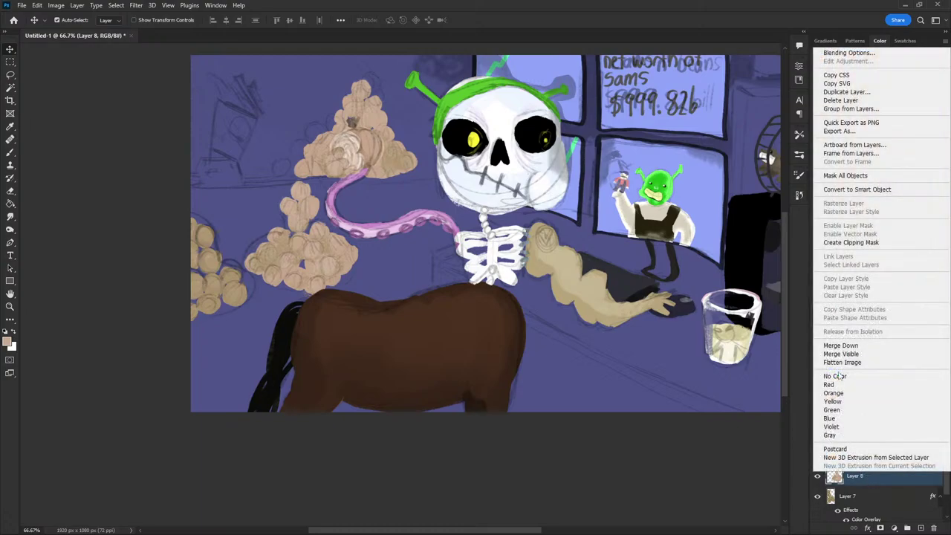
{"action": "left_click", "coordinate": [847, 343]}
{"action": "left_click", "coordinate": [859, 461]}
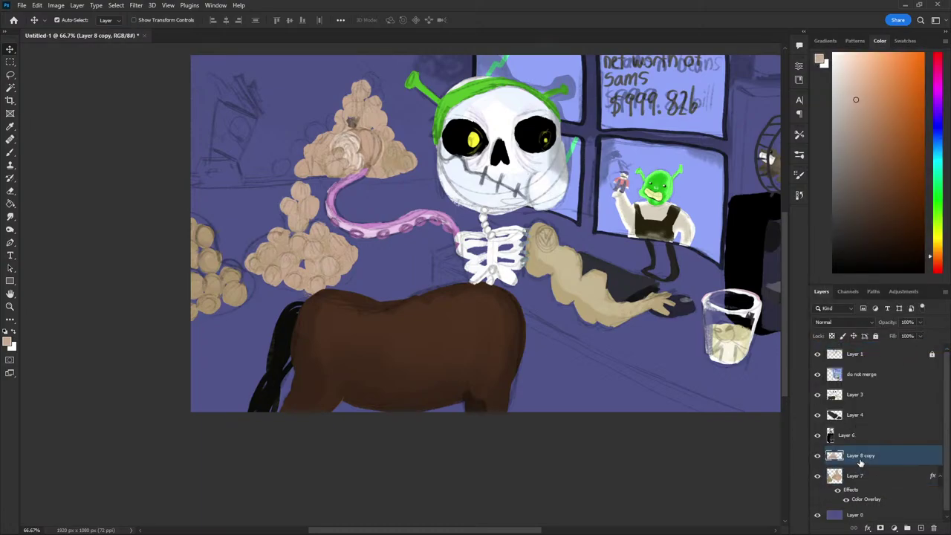
{"action": "right_click", "coordinate": [859, 459]}
{"action": "left_click", "coordinate": [854, 335]}
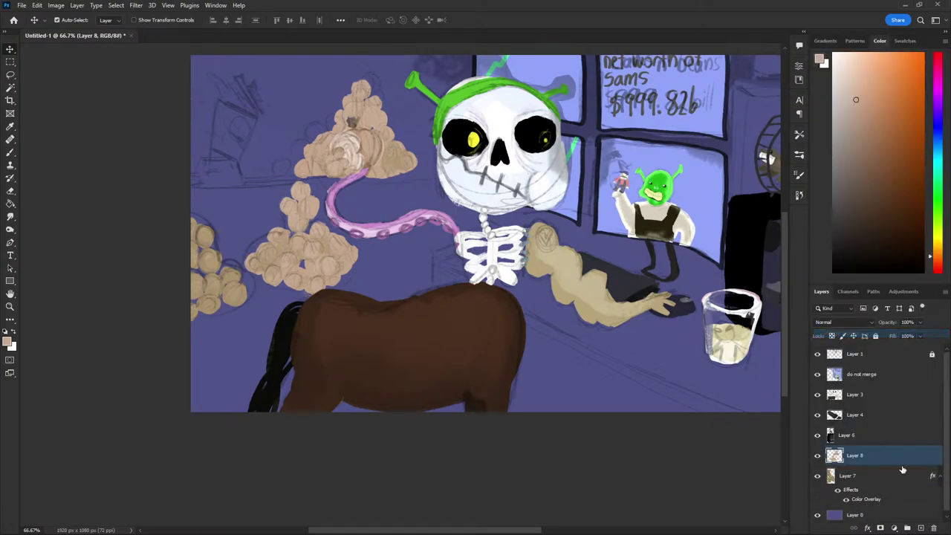
On new Layer 9, sketch the coin-sack outline over the lower pile in muted purple
{"action": "left_click", "coordinate": [921, 528]}
{"action": "left_click_drag", "start_coordinate": [841, 174], "coordinate": [833, 86]}
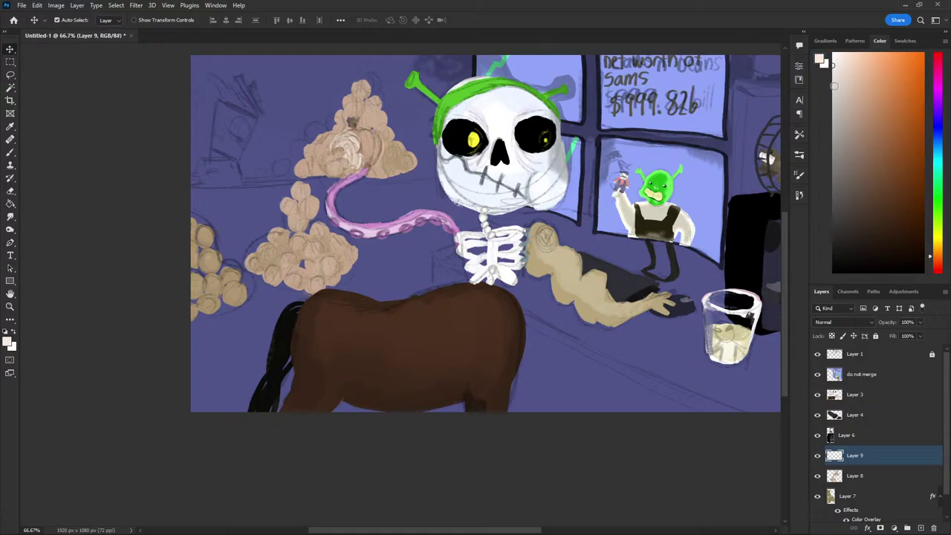
{"action": "left_click", "coordinate": [933, 120]}
{"action": "left_click_drag", "start_coordinate": [861, 141], "coordinate": [854, 184]}
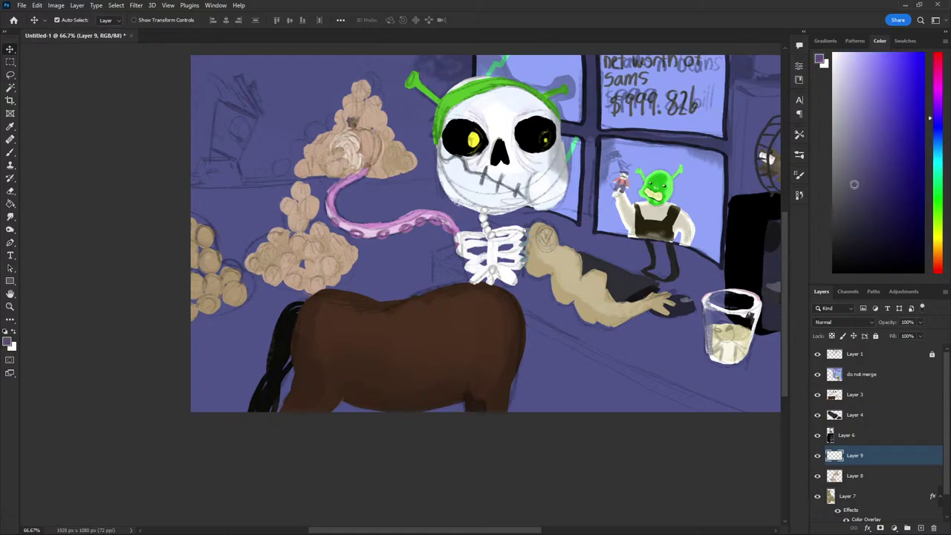
{"action": "key", "text": "b"}
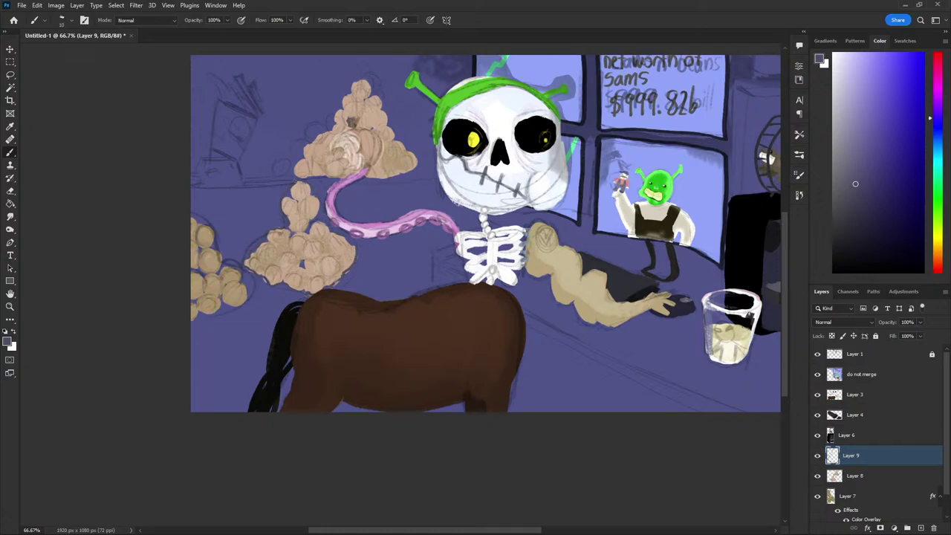
{"action": "left_click_drag", "start_coordinate": [296, 164], "coordinate": [303, 175]}
{"action": "mouse_move", "coordinate": [291, 186]}
{"action": "left_mouse_down"}
{"action": "mouse_move", "coordinate": [308, 184]}
{"action": "mouse_move", "coordinate": [310, 202]}
{"action": "mouse_move", "coordinate": [287, 214]}
{"action": "left_mouse_up"}
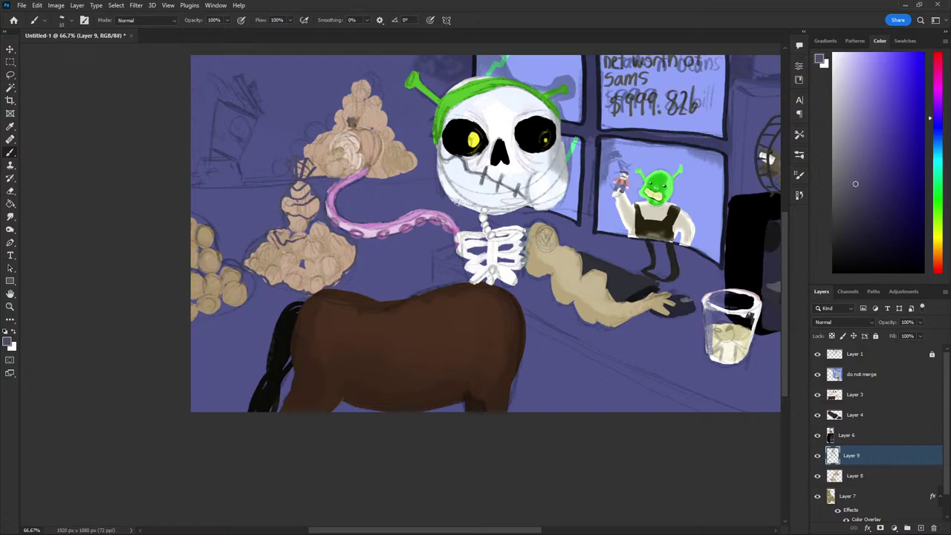
{"action": "mouse_move", "coordinate": [281, 253]}
{"action": "left_mouse_down"}
{"action": "mouse_move", "coordinate": [335, 234]}
{"action": "mouse_move", "coordinate": [320, 257]}
{"action": "mouse_move", "coordinate": [268, 264]}
{"action": "left_mouse_up"}
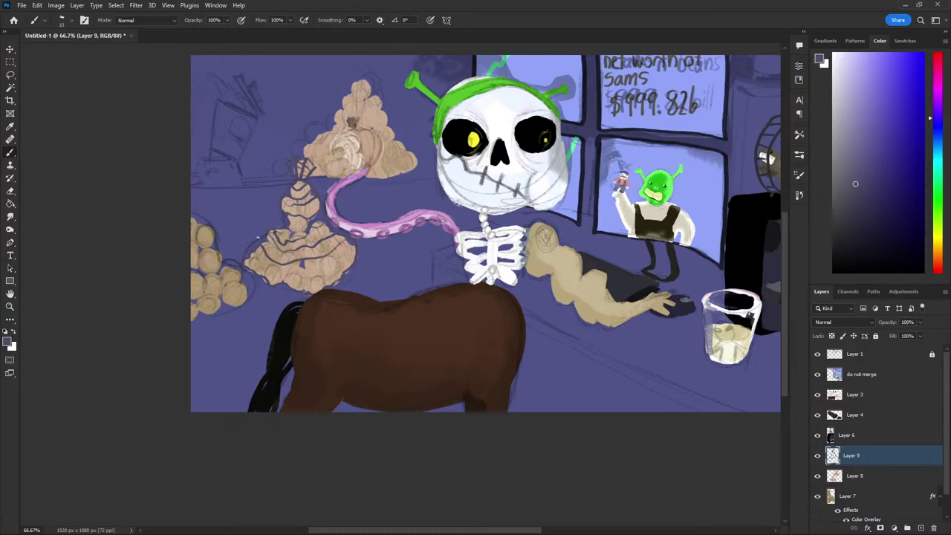
Paint-bucket Layer 0, trying lavender and dark blue before settling on olive green
{"action": "scroll", "coordinate": [937, 380], "scroll_direction": "down", "scroll_amount": 1}
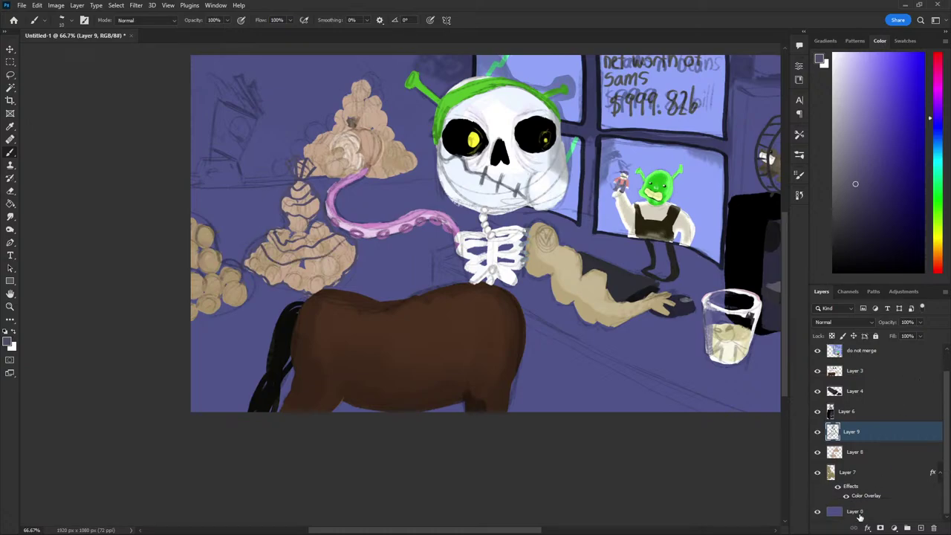
{"action": "left_click", "coordinate": [855, 512]}
{"action": "left_click", "coordinate": [841, 72]}
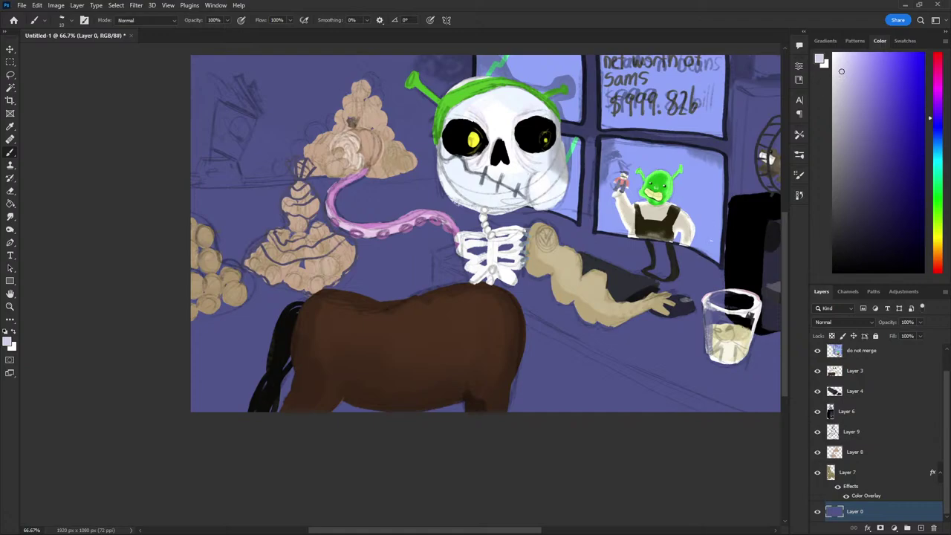
{"action": "key", "text": "g"}
{"action": "left_click", "coordinate": [705, 363]}
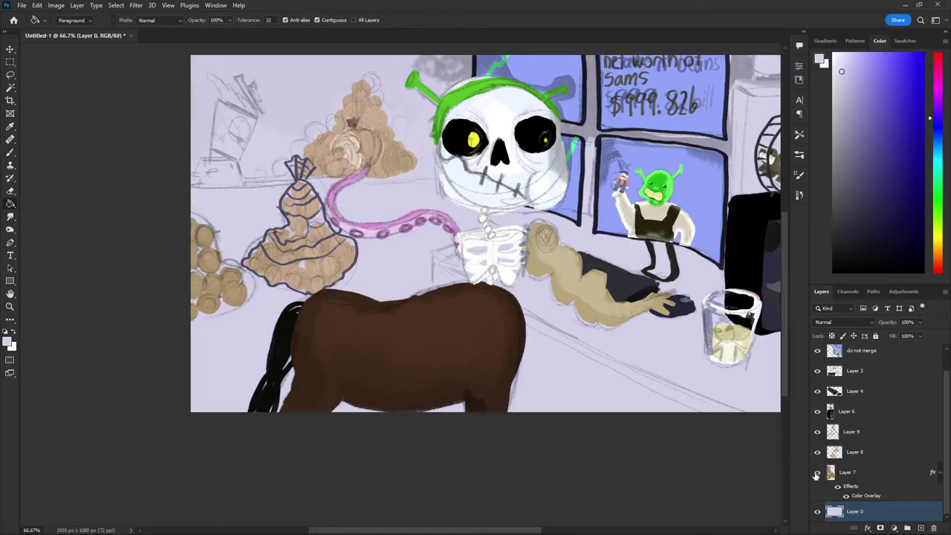
{"action": "left_click", "coordinate": [902, 165]}
{"action": "left_click", "coordinate": [669, 390]}
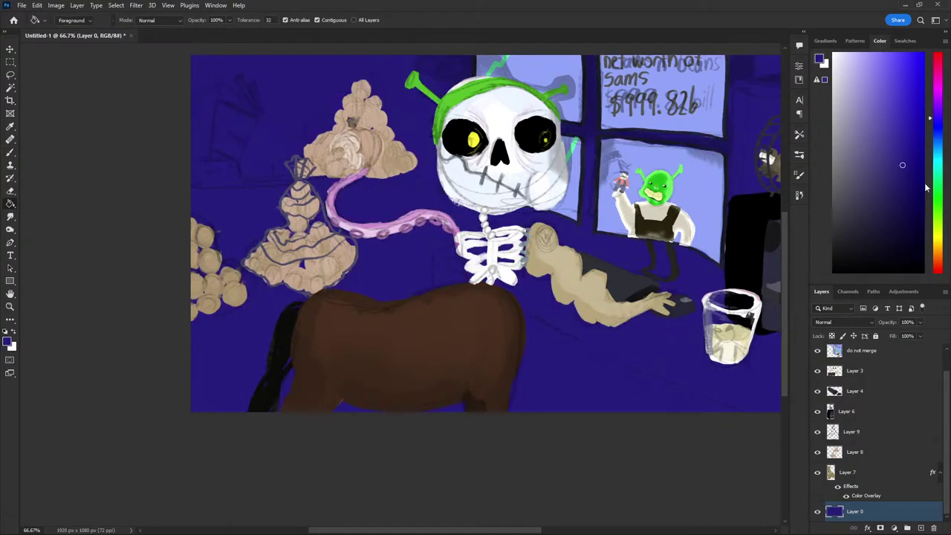
{"action": "left_click", "coordinate": [938, 232]}
{"action": "left_click", "coordinate": [657, 394]}
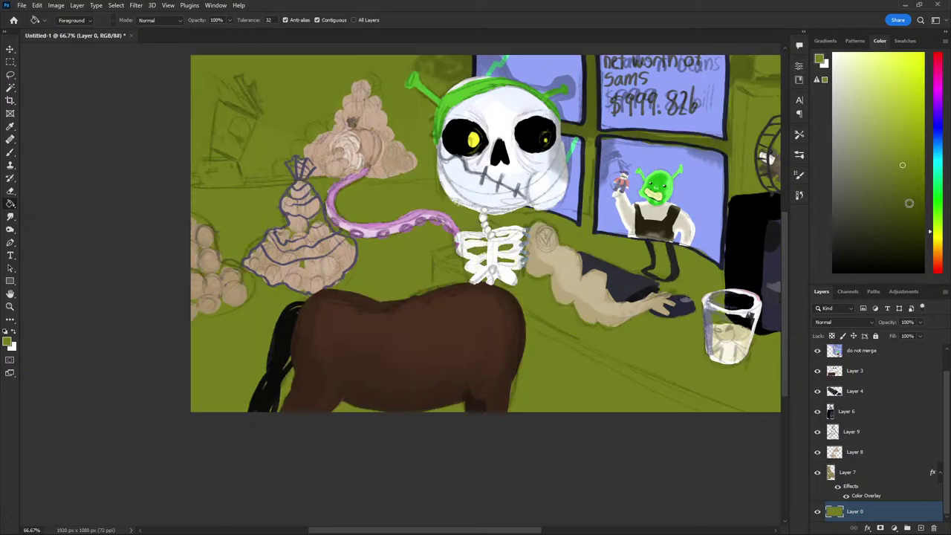
Select Layer 9 and sample the sack's dark blue outline colour
{"action": "left_click", "coordinate": [865, 473]}
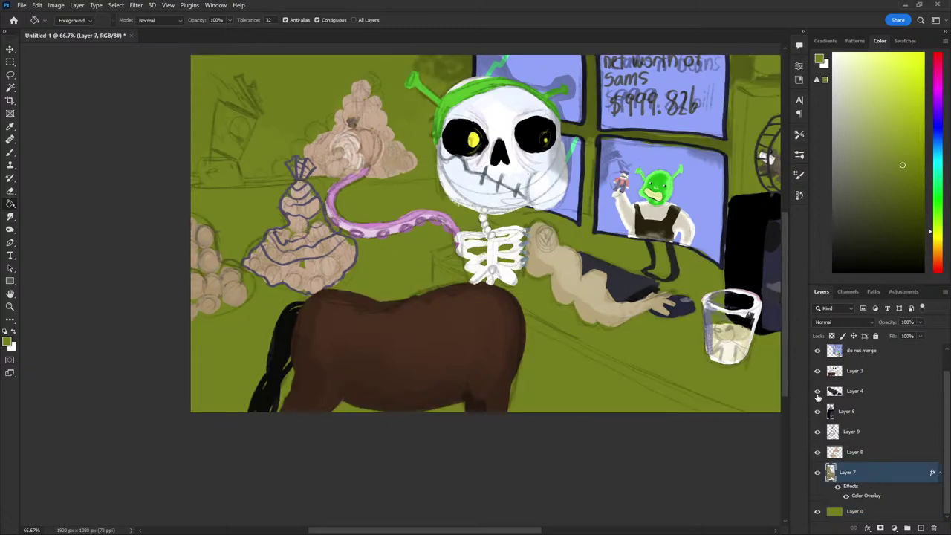
{"action": "left_click", "coordinate": [850, 432]}
{"action": "key", "text": "i"}
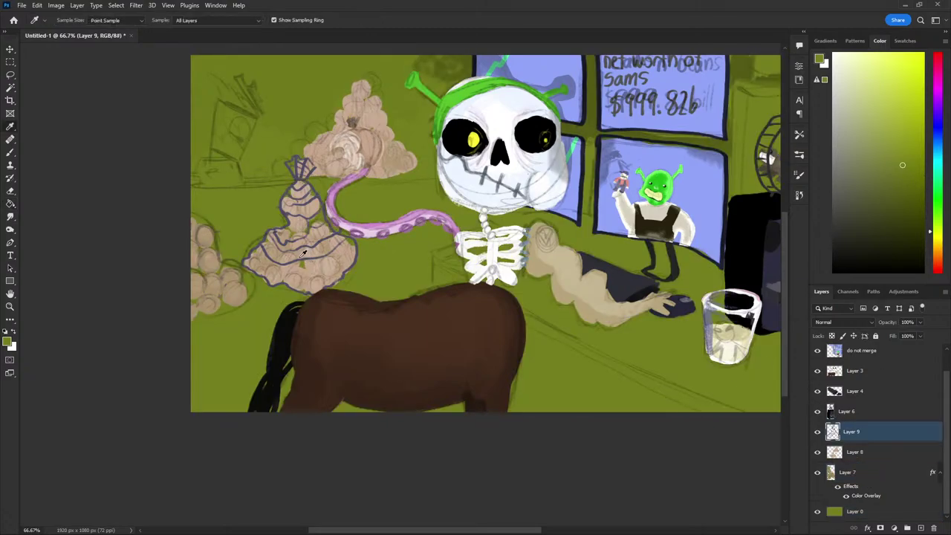
{"action": "left_click", "coordinate": [265, 232]}
Draw crossing dark net lines and the bottom edges of the sack
{"action": "key", "text": "b"}
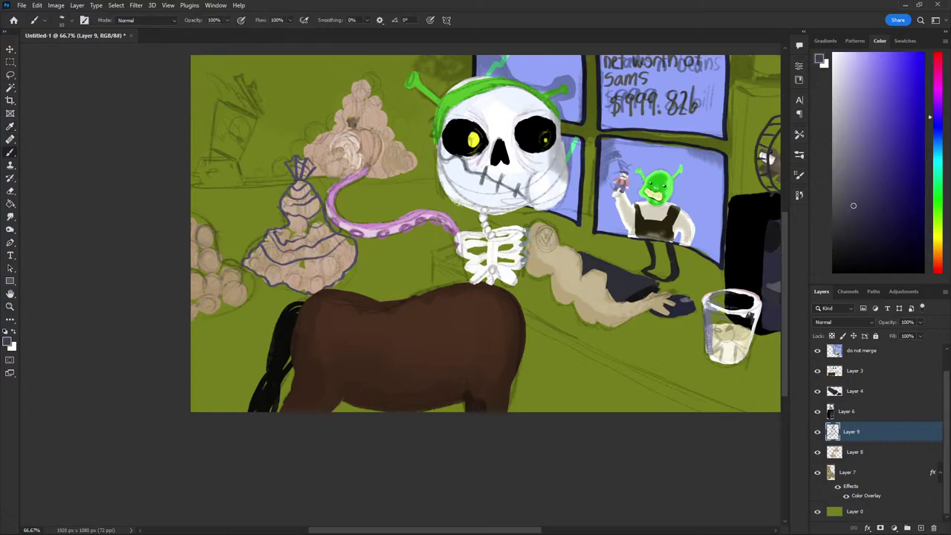
{"action": "mouse_move", "coordinate": [266, 239]}
{"action": "left_mouse_down"}
{"action": "mouse_move", "coordinate": [279, 258]}
{"action": "mouse_move", "coordinate": [321, 251]}
{"action": "mouse_move", "coordinate": [338, 236]}
{"action": "left_mouse_up"}
{"action": "left_click", "coordinate": [271, 230], "text": "alt"}
{"action": "mouse_move", "coordinate": [253, 254]}
{"action": "left_mouse_down"}
{"action": "mouse_move", "coordinate": [287, 275]}
{"action": "mouse_move", "coordinate": [328, 277]}
{"action": "mouse_move", "coordinate": [355, 239]}
{"action": "mouse_move", "coordinate": [304, 187]}
{"action": "left_mouse_up"}
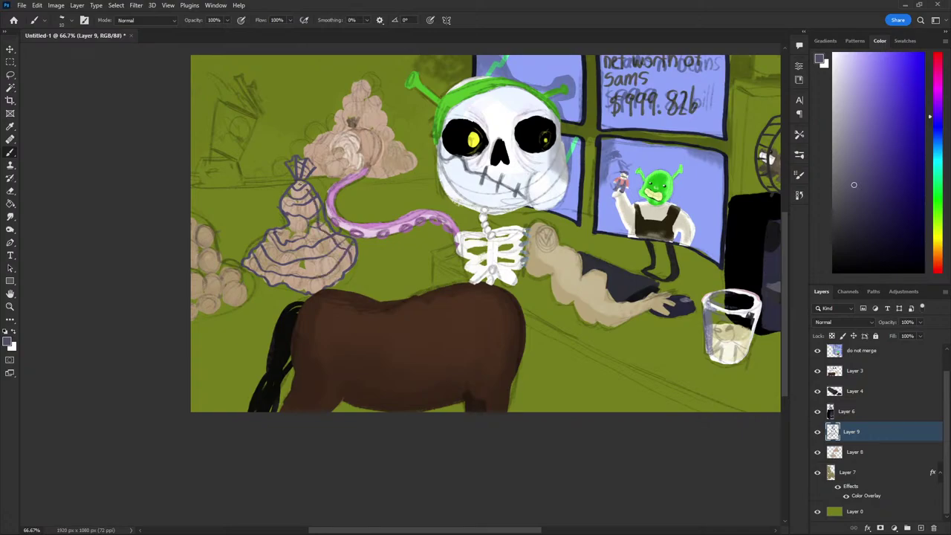
{"action": "mouse_move", "coordinate": [327, 239]}
{"action": "left_mouse_down"}
{"action": "mouse_move", "coordinate": [316, 257]}
{"action": "mouse_move", "coordinate": [306, 205]}
{"action": "mouse_move", "coordinate": [312, 288]}
{"action": "mouse_move", "coordinate": [293, 261]}
{"action": "mouse_move", "coordinate": [293, 187]}
{"action": "left_mouse_up"}
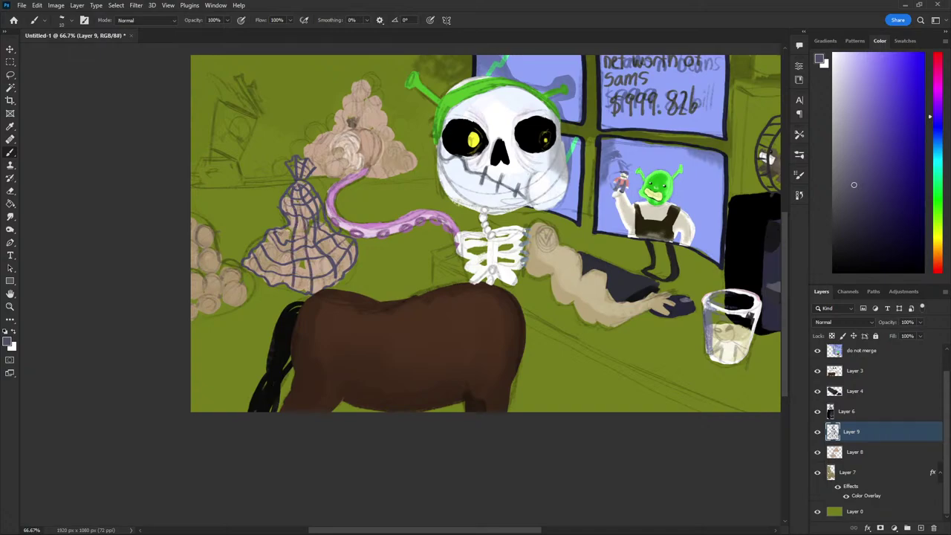
{"action": "mouse_move", "coordinate": [270, 248]}
{"action": "left_mouse_down"}
{"action": "mouse_move", "coordinate": [254, 268]}
{"action": "mouse_move", "coordinate": [284, 248]}
{"action": "mouse_move", "coordinate": [287, 198]}
{"action": "left_mouse_up"}
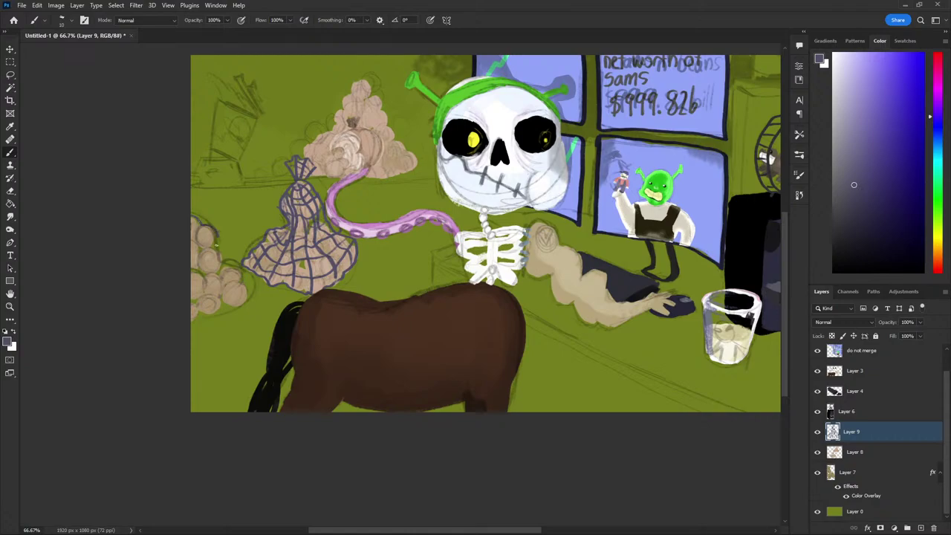
Trace dark outlines around the edges and curves of the left cookie pile
{"action": "mouse_move", "coordinate": [216, 239]}
{"action": "left_mouse_down"}
{"action": "mouse_move", "coordinate": [232, 272]}
{"action": "mouse_move", "coordinate": [230, 306]}
{"action": "left_mouse_up"}
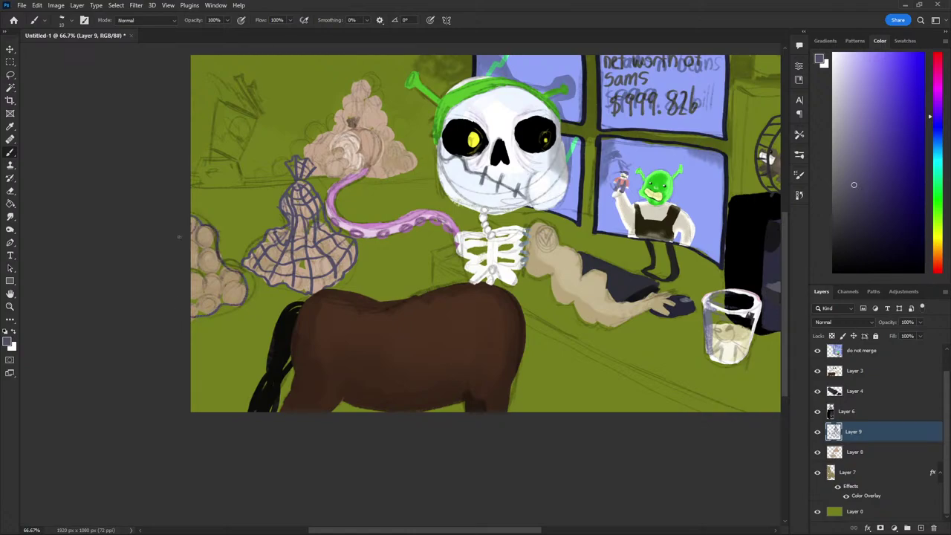
{"action": "left_click_drag", "start_coordinate": [209, 227], "coordinate": [192, 257]}
{"action": "mouse_move", "coordinate": [227, 301]}
{"action": "left_mouse_down"}
{"action": "mouse_move", "coordinate": [191, 276]}
{"action": "mouse_move", "coordinate": [191, 315]}
{"action": "left_mouse_up"}
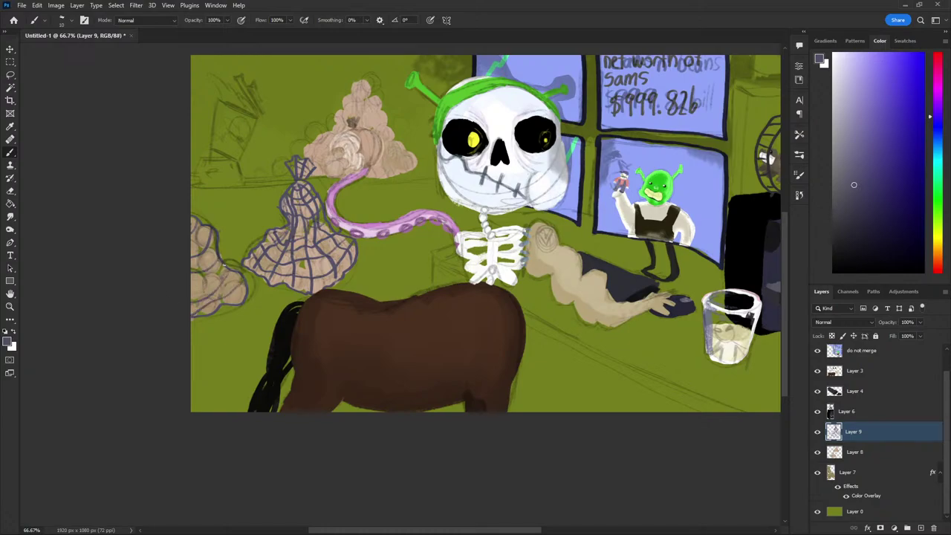
{"action": "left_click_drag", "start_coordinate": [222, 267], "coordinate": [183, 279]}
{"action": "left_click_drag", "start_coordinate": [215, 251], "coordinate": [187, 264]}
{"action": "mouse_move", "coordinate": [205, 227]}
{"action": "left_mouse_down"}
{"action": "mouse_move", "coordinate": [184, 243]}
{"action": "mouse_move", "coordinate": [211, 250]}
{"action": "mouse_move", "coordinate": [225, 281]}
{"action": "left_mouse_up"}
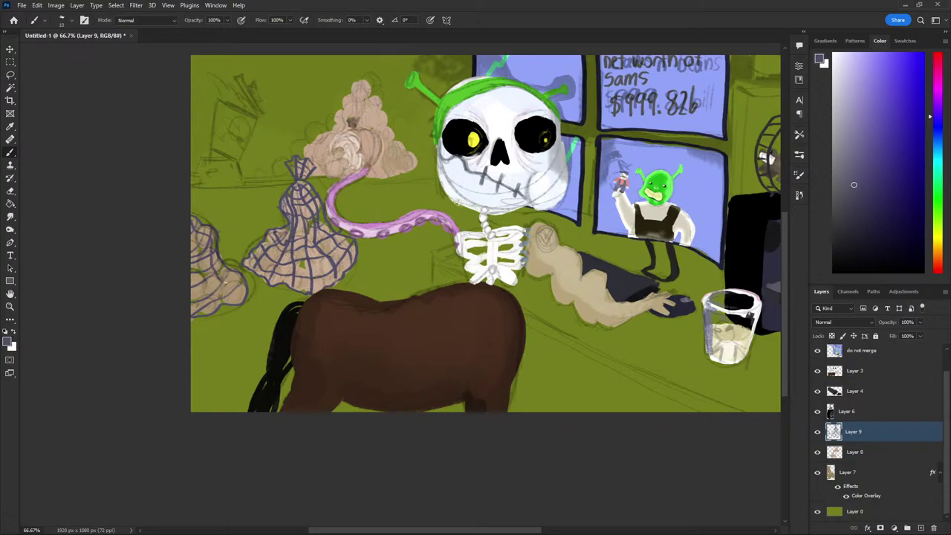
{"action": "left_click_drag", "start_coordinate": [202, 251], "coordinate": [200, 307]}
Duplicate Layer 9 and set the copy's blend mode to Overlay
{"action": "right_click", "coordinate": [860, 437]}
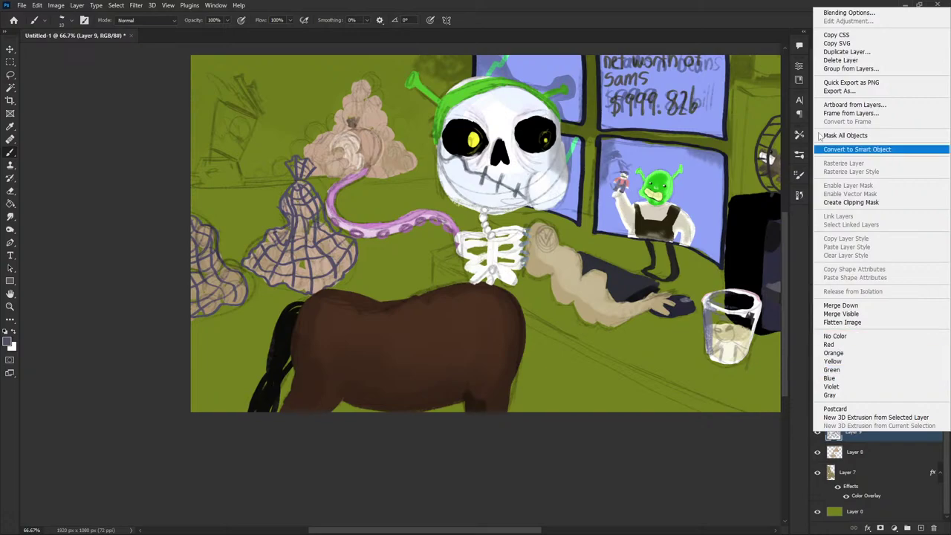
{"action": "left_click", "coordinate": [830, 52]}
{"action": "key", "text": "Return"}
{"action": "left_click", "coordinate": [832, 322]}
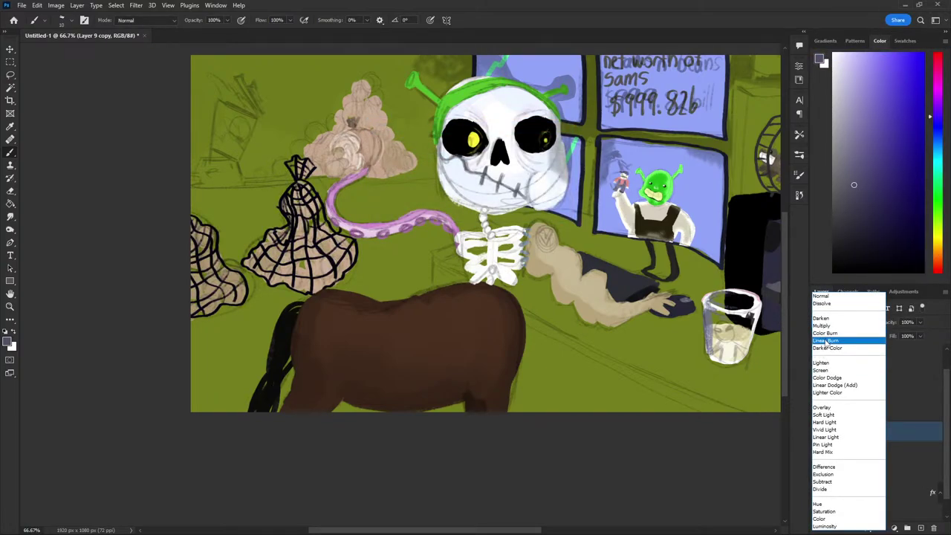
{"action": "left_click", "coordinate": [823, 408]}
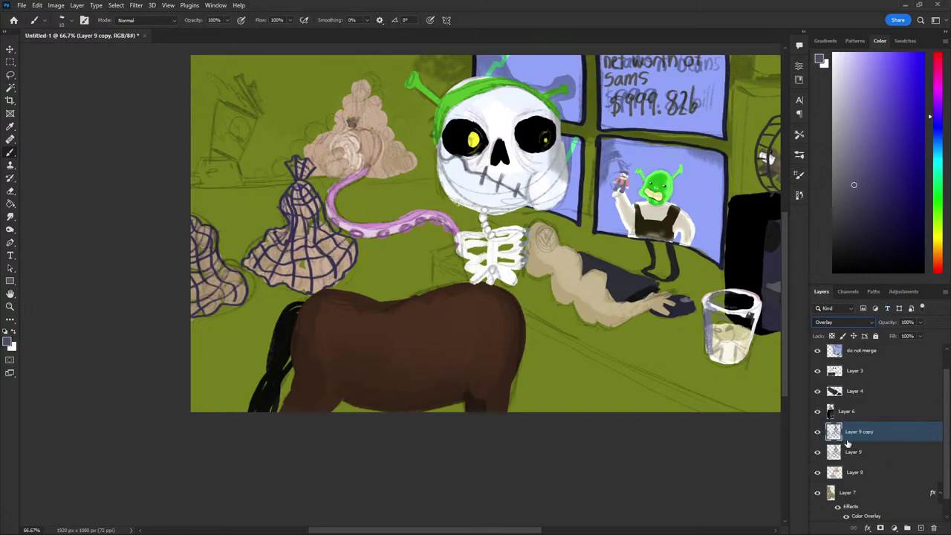
{"action": "left_click", "coordinate": [852, 451]}
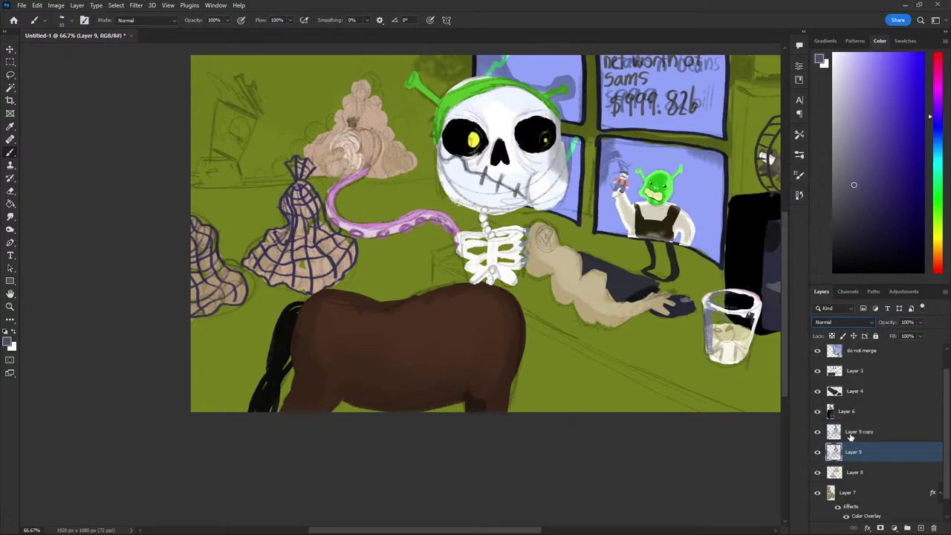
Make further copies of Layer 9 and set one copy to Hard Light
{"action": "right_click", "coordinate": [850, 436]}
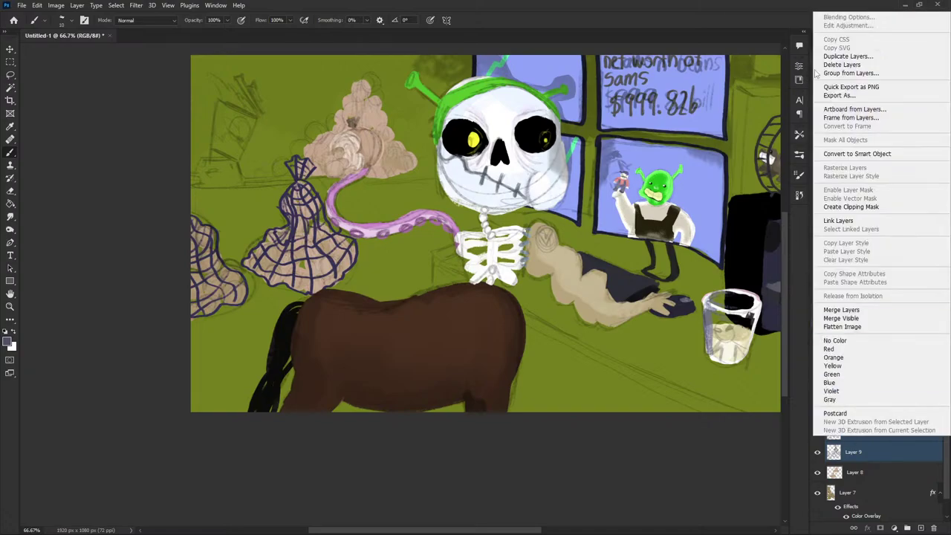
{"action": "left_click", "coordinate": [846, 56]}
{"action": "key", "text": "Return"}
{"action": "right_click", "coordinate": [854, 431]}
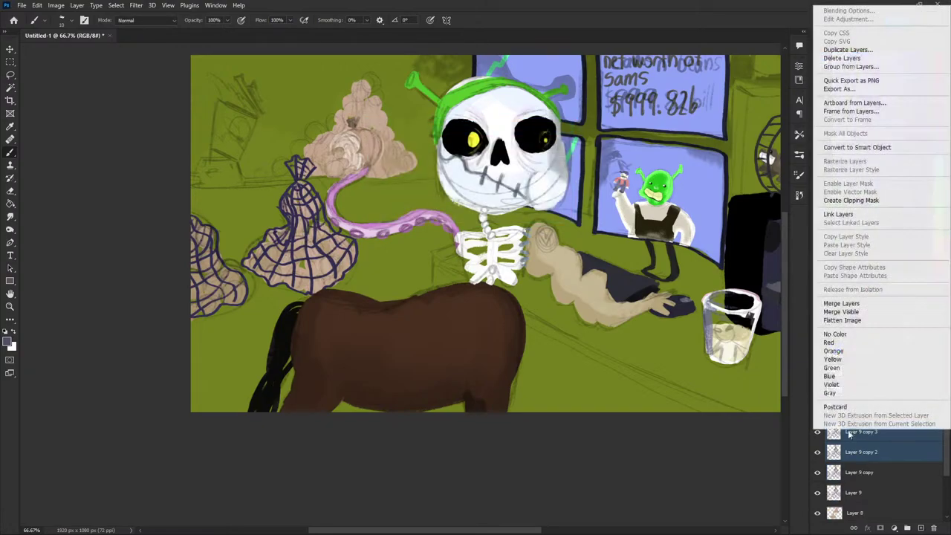
{"action": "left_click", "coordinate": [836, 470]}
{"action": "right_click", "coordinate": [853, 436]}
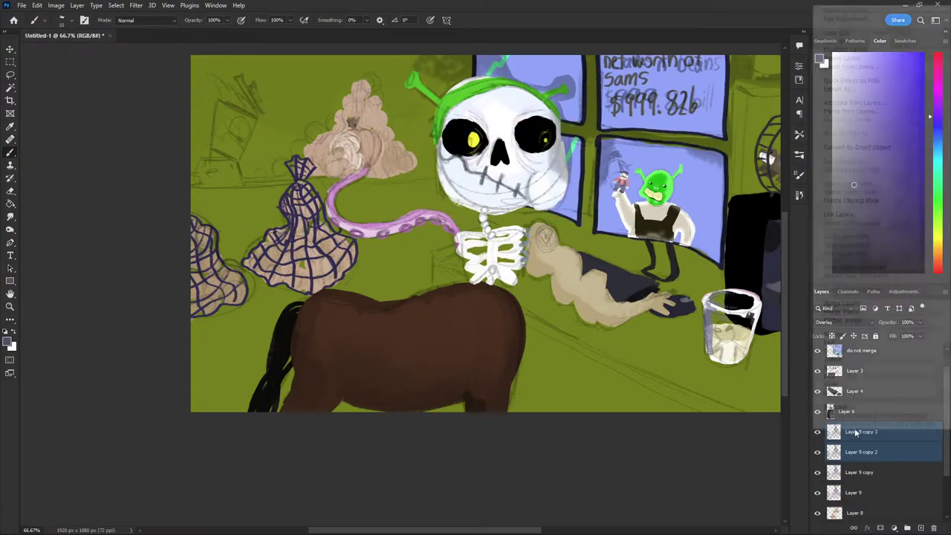
{"action": "left_click", "coordinate": [852, 453]}
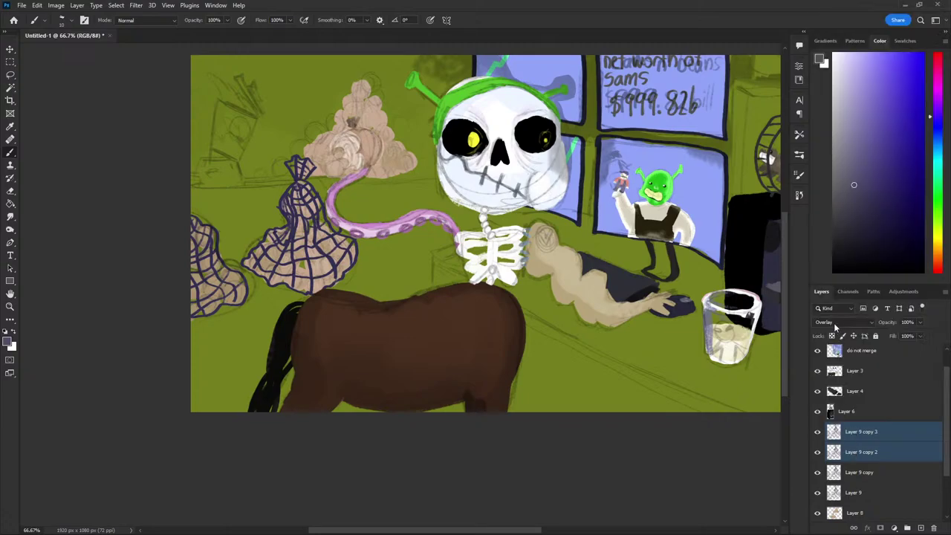
{"action": "left_click", "coordinate": [833, 323]}
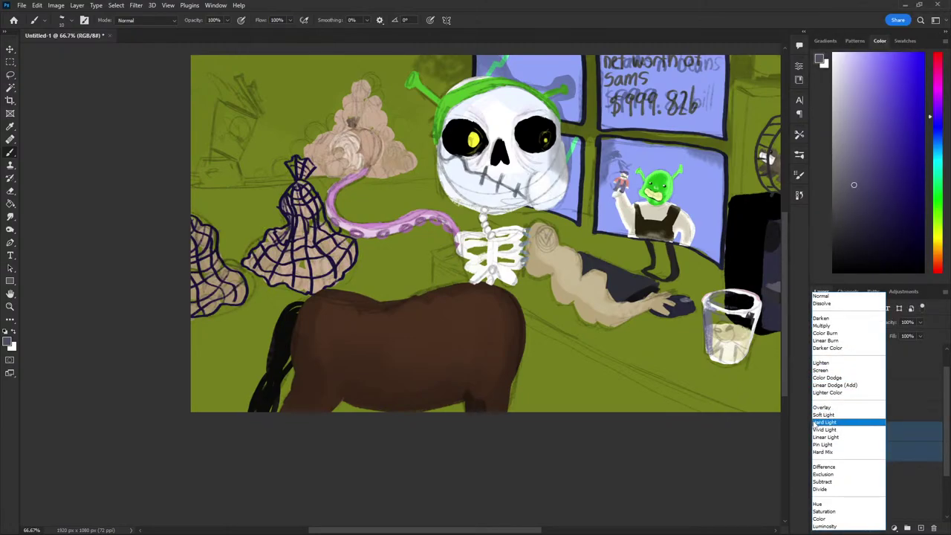
{"action": "left_click", "coordinate": [817, 422]}
Merge the line copies into Layer 9 copy 3 and lock its transparent pixels
{"action": "left_click", "coordinate": [847, 451]}
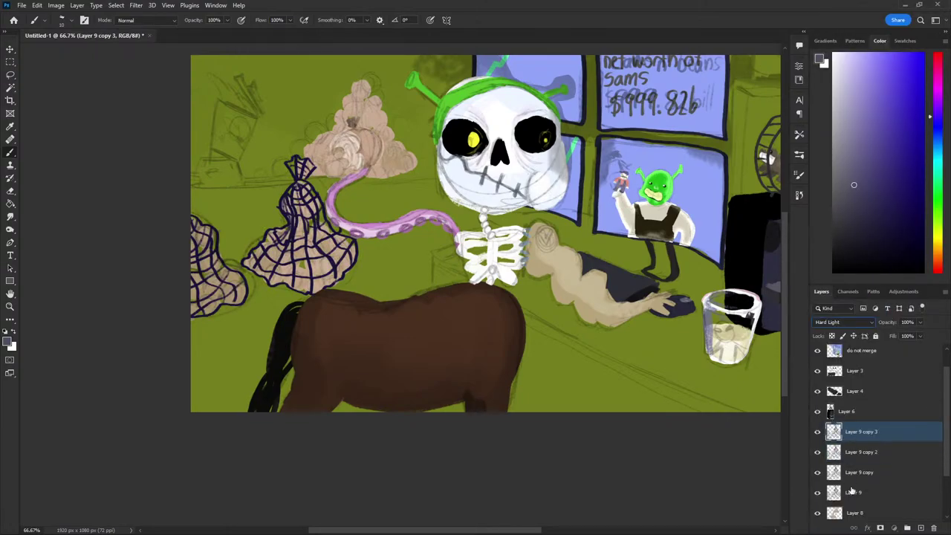
{"action": "left_click", "coordinate": [850, 492], "text": "shift"}
{"action": "right_click", "coordinate": [850, 451]}
{"action": "left_click", "coordinate": [841, 325]}
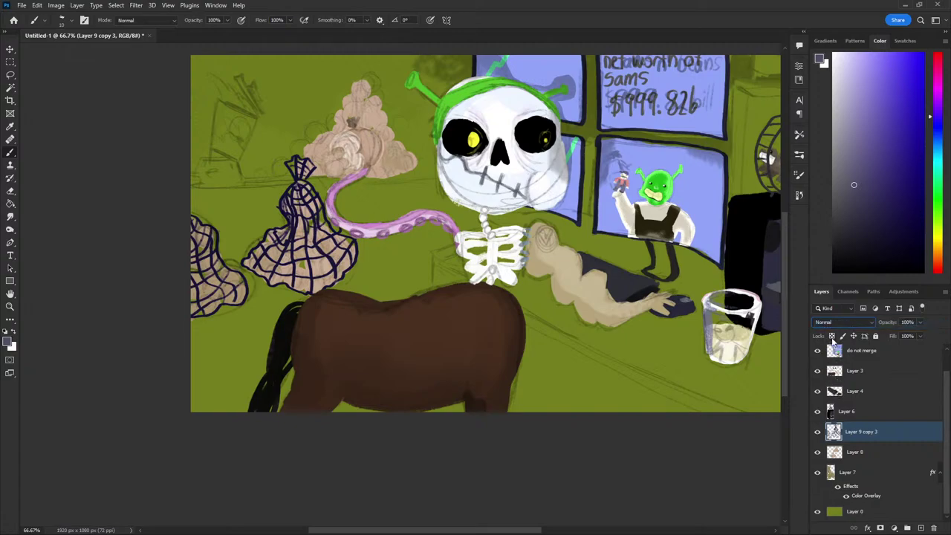
{"action": "left_click", "coordinate": [832, 336]}
Paint soft lavender at 50% opacity over the left and middle net bags' mesh lines
{"action": "left_click_drag", "start_coordinate": [846, 190], "coordinate": [849, 89]}
{"action": "left_click_drag", "start_coordinate": [293, 198], "coordinate": [295, 157]}
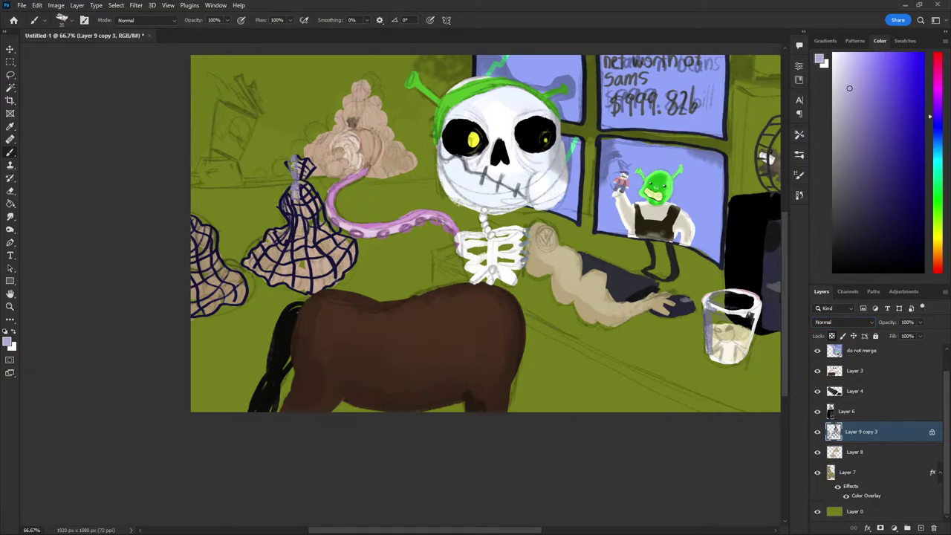
{"action": "key", "text": "ctrl+z"}
{"action": "key", "text": "5"}
{"action": "left_click_drag", "start_coordinate": [195, 231], "coordinate": [191, 276]}
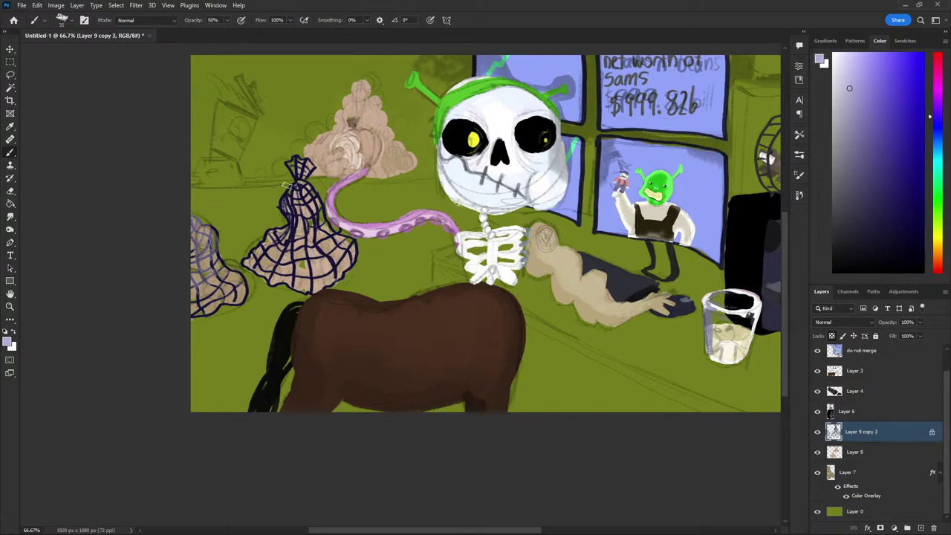
{"action": "mouse_move", "coordinate": [307, 156]}
{"action": "left_mouse_down"}
{"action": "mouse_move", "coordinate": [318, 249]}
{"action": "mouse_move", "coordinate": [306, 266]}
{"action": "left_mouse_up"}
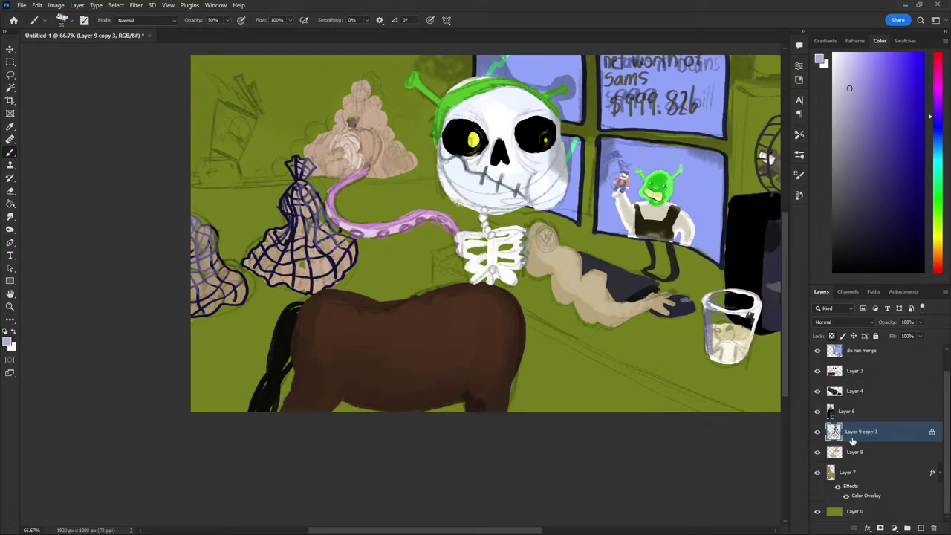
Merge Layer 9 copy 3 down into Layer 8, and add a new Layer 9 above Layer 8
{"action": "right_click", "coordinate": [851, 439]}
{"action": "left_click", "coordinate": [847, 311]}
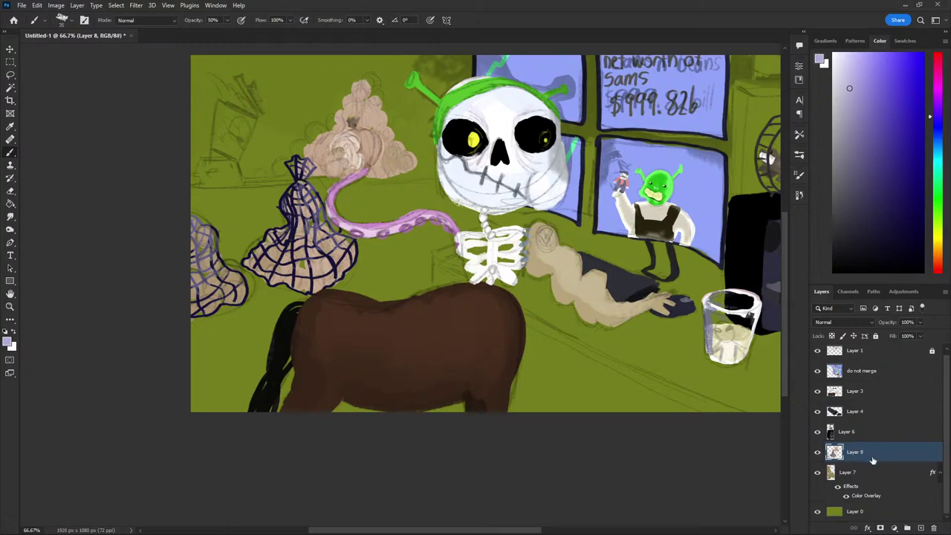
{"action": "left_click", "coordinate": [920, 527]}
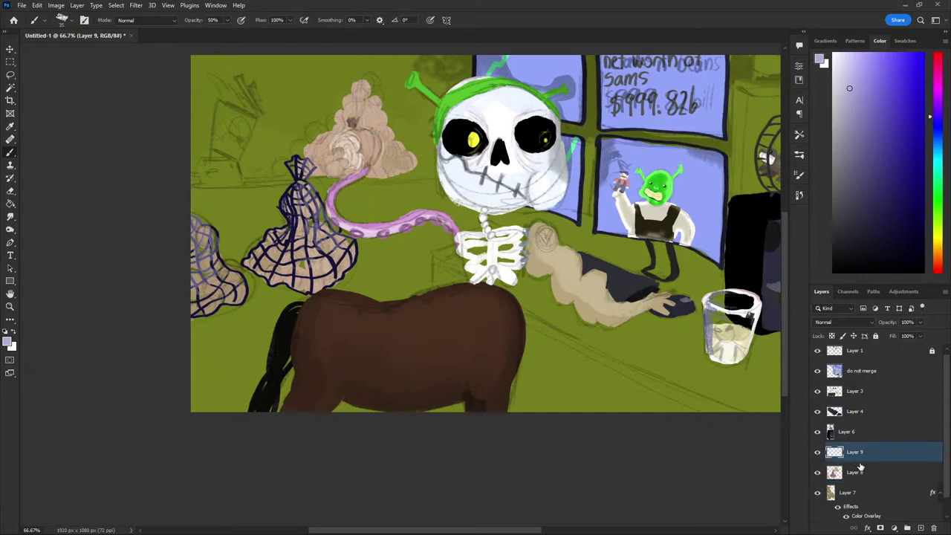
{"action": "key", "text": "ctrl+z"}
{"action": "left_click", "coordinate": [863, 477]}
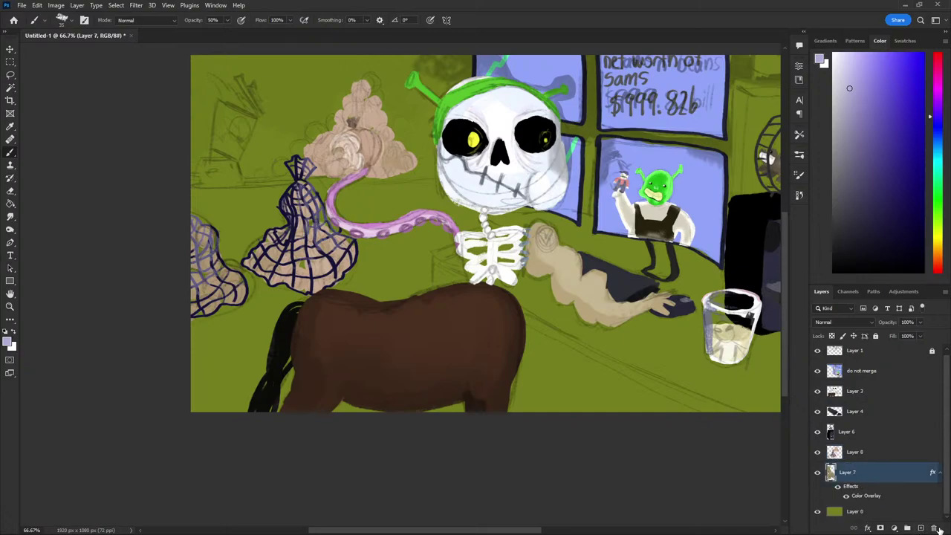
{"action": "left_click", "coordinate": [920, 527]}
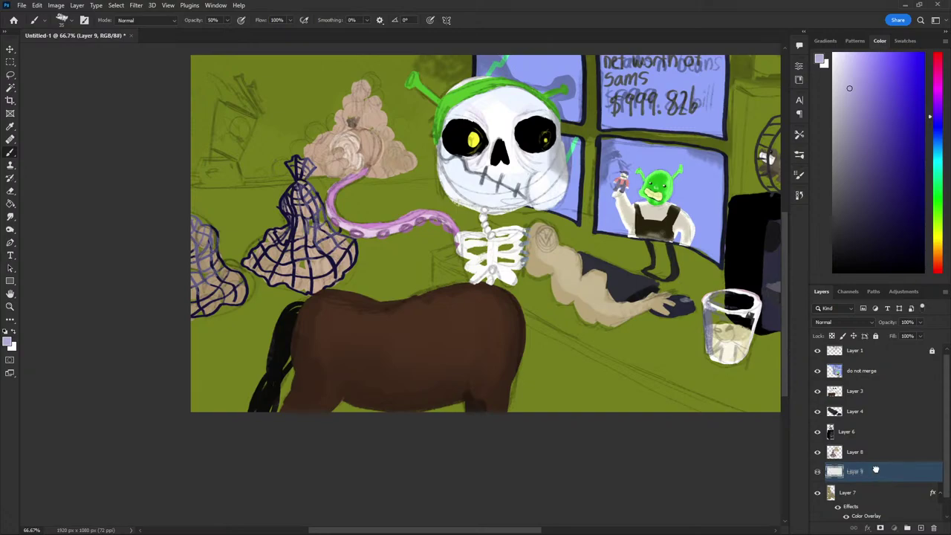
{"action": "left_click_drag", "start_coordinate": [879, 473], "coordinate": [870, 450]}
Toggle Layer 8's visibility to compare its content, then undo back
{"action": "left_click", "coordinate": [854, 452]}
{"action": "left_click", "coordinate": [818, 452]}
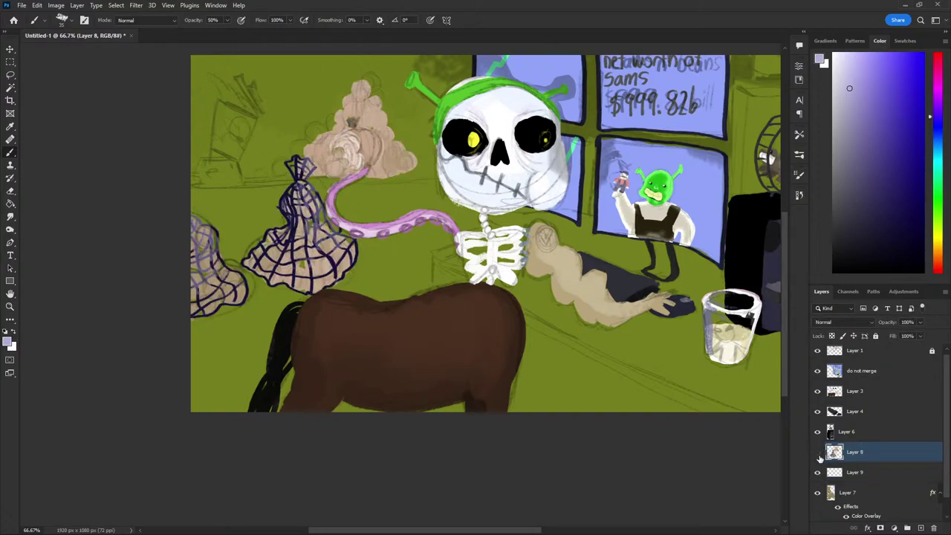
{"action": "left_click", "coordinate": [818, 452]}
{"action": "left_click", "coordinate": [818, 451]}
{"action": "key", "text": "ctrl+z"}
{"action": "key", "text": "ctrl+z"}
{"action": "key", "text": "ctrl+z"}
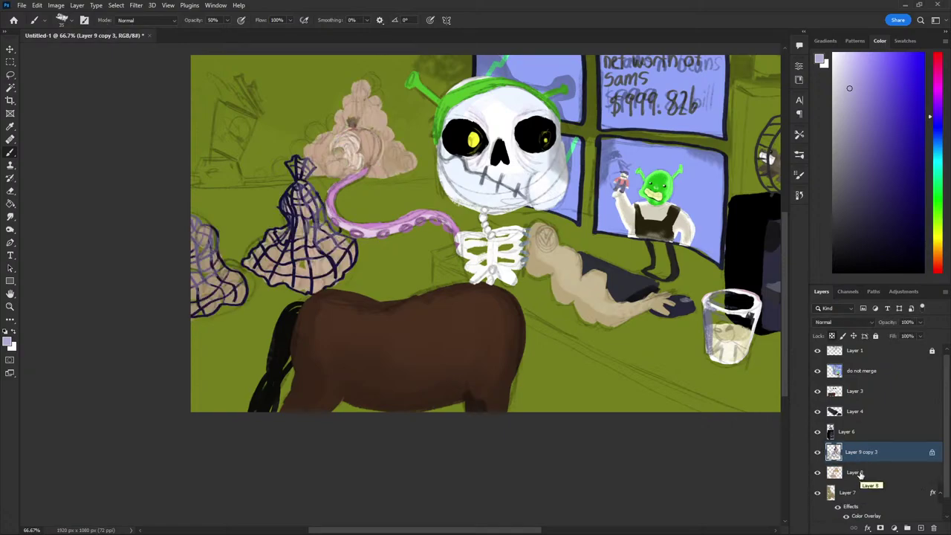
{"action": "scroll", "coordinate": [859, 473], "scroll_direction": "down", "scroll_amount": 1}
Cut the lassoed tentacle-and-bags area of Layer 8 onto its own layer
{"action": "left_click", "coordinate": [854, 454]}
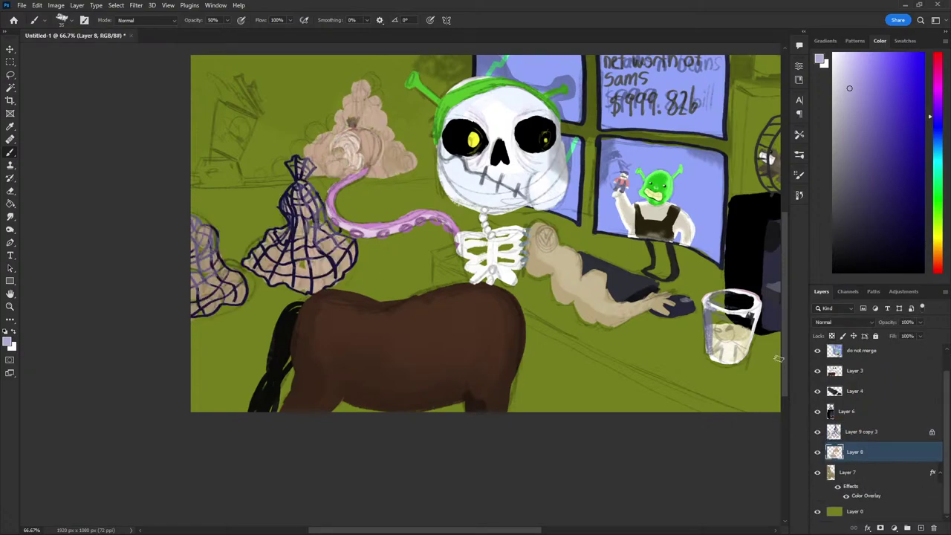
{"action": "mouse_move", "coordinate": [284, 177]}
{"action": "left_mouse_down"}
{"action": "mouse_move", "coordinate": [418, 111]}
{"action": "mouse_move", "coordinate": [277, 130]}
{"action": "left_mouse_up"}
{"action": "right_click", "coordinate": [323, 137]}
{"action": "left_click", "coordinate": [351, 213]}
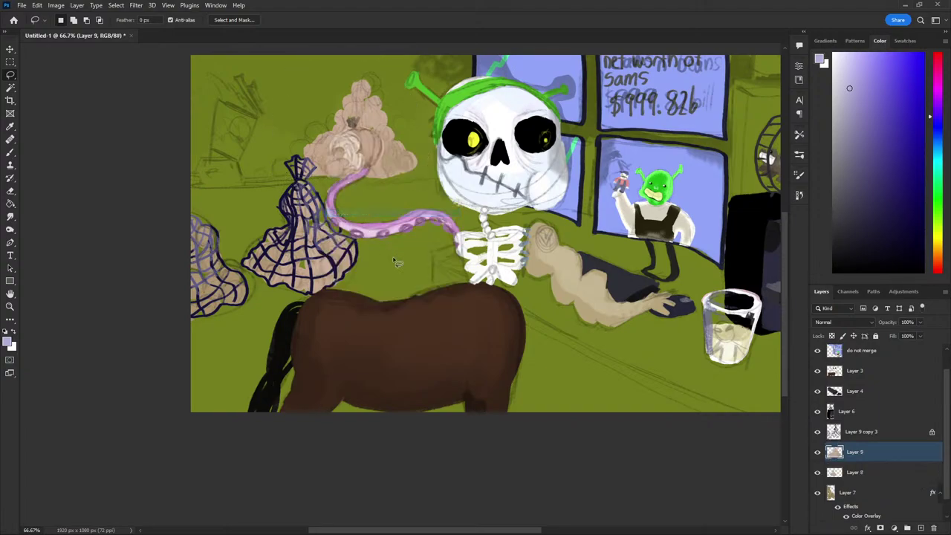
Merge Layers 8, 7 and 9 copy 3 into one layer
{"action": "scroll", "coordinate": [854, 445], "scroll_direction": "down", "scroll_amount": 1}
{"action": "left_click", "coordinate": [856, 459]}
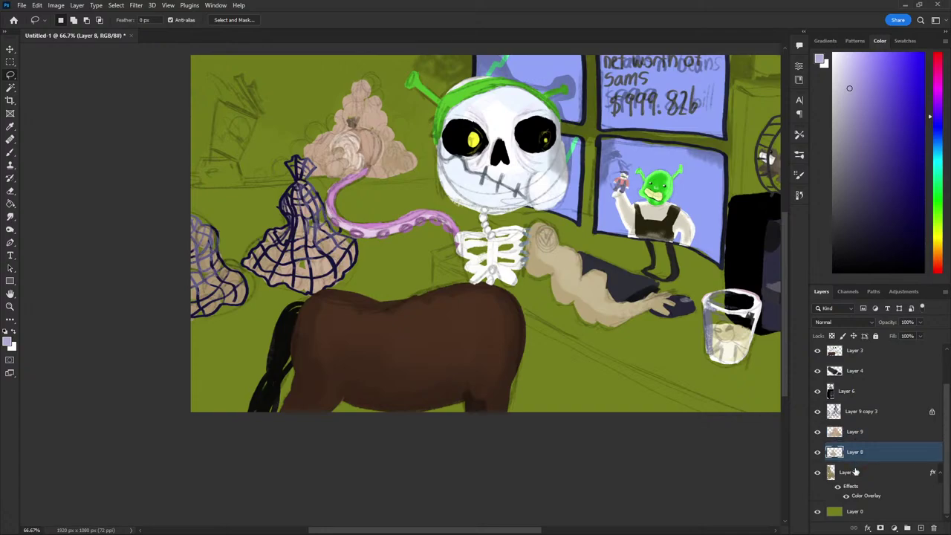
{"action": "left_click", "coordinate": [852, 471], "text": "ctrl"}
{"action": "left_click", "coordinate": [856, 411], "text": "ctrl"}
{"action": "right_click", "coordinate": [855, 411]}
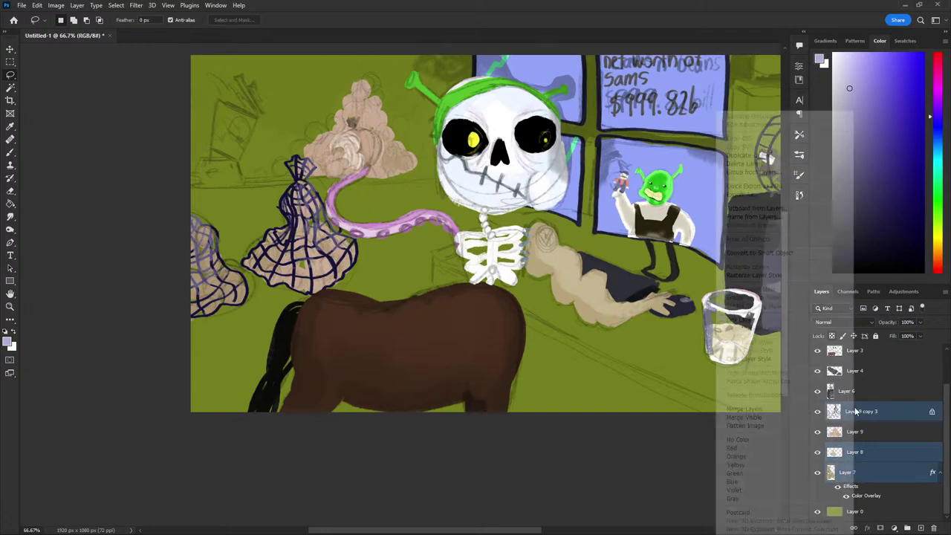
{"action": "left_click", "coordinate": [782, 410]}
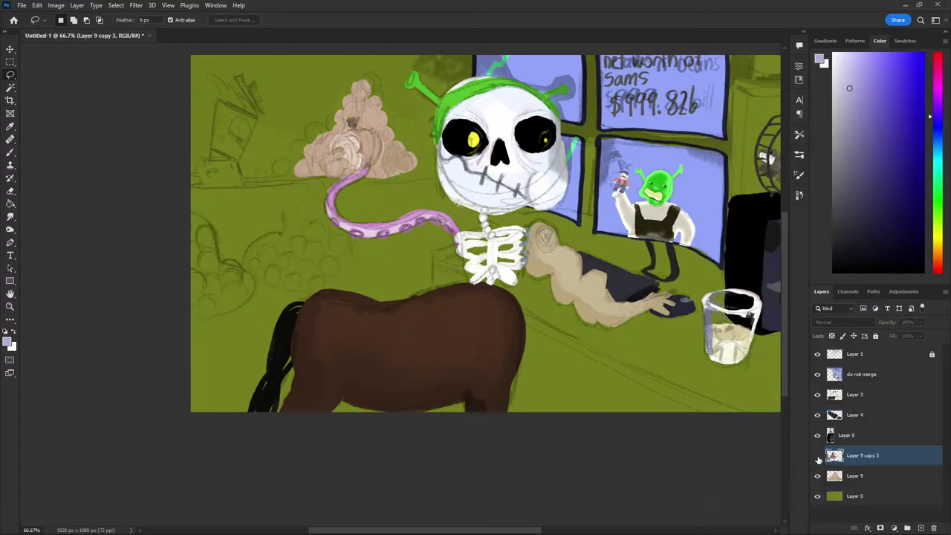
Reorder Layer 9 so the net bags show, and add Layer 10 above it
{"action": "left_click_drag", "start_coordinate": [854, 475], "coordinate": [865, 453]}
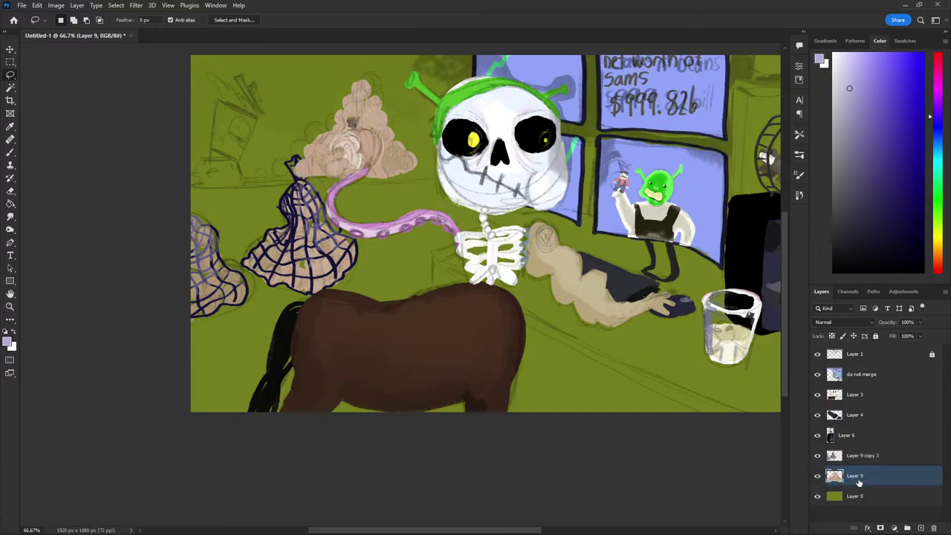
{"action": "left_click", "coordinate": [876, 483]}
{"action": "left_click", "coordinate": [920, 527]}
Choose a dark grey-purple brush colour at 50% opacity
{"action": "left_click", "coordinate": [875, 208]}
{"action": "left_click_drag", "start_coordinate": [875, 208], "coordinate": [855, 157]}
{"action": "left_click_drag", "start_coordinate": [937, 159], "coordinate": [937, 82]}
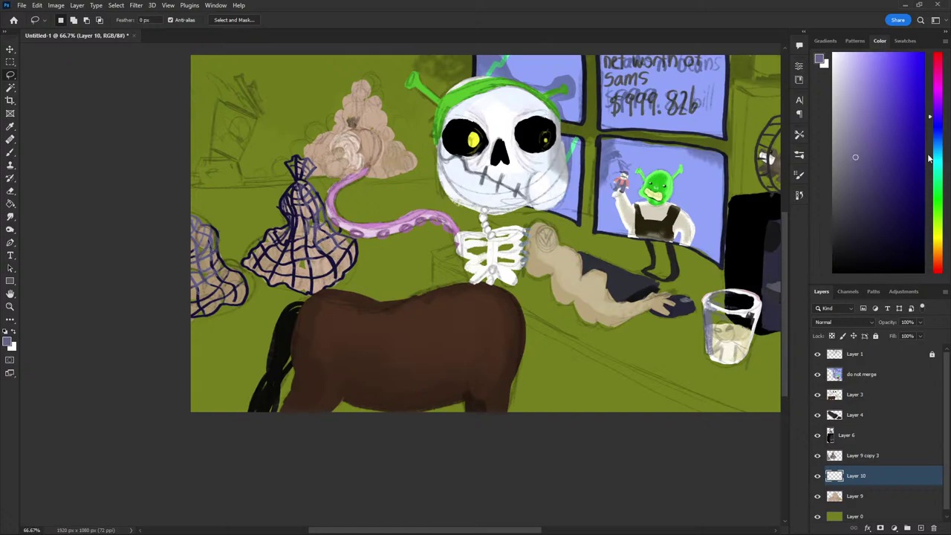
{"action": "left_click", "coordinate": [837, 236]}
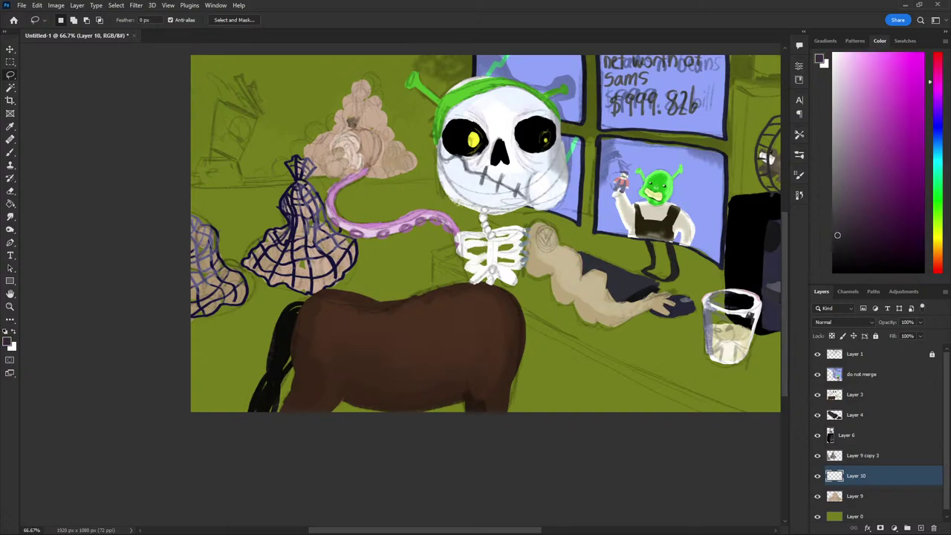
{"action": "key", "text": "b"}
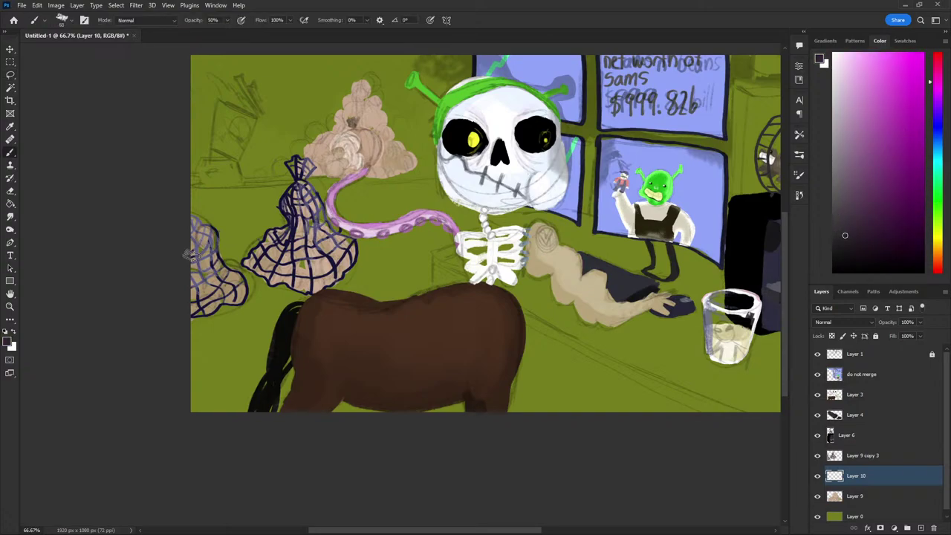
{"action": "left_click_drag", "start_coordinate": [174, 245], "coordinate": [390, 249]}
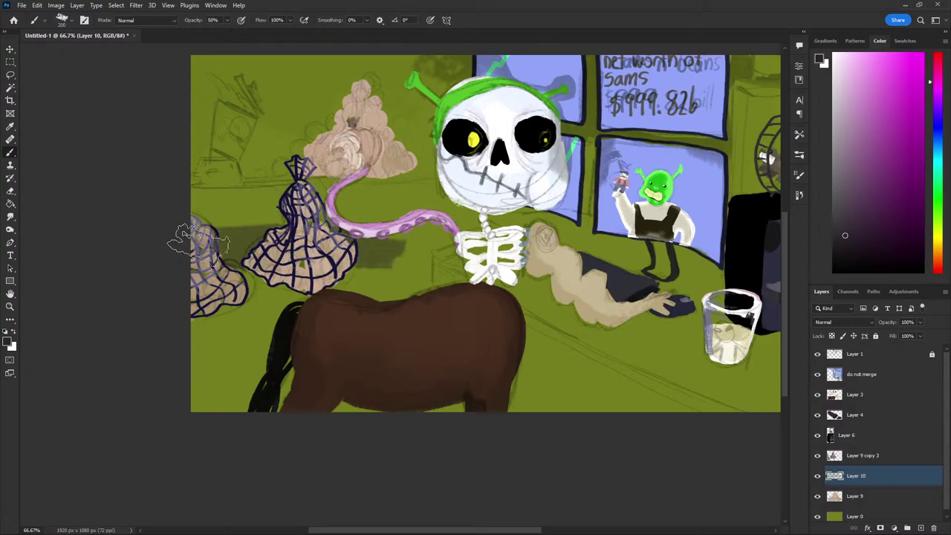
{"action": "key", "text": "ctrl+z"}
{"action": "key", "text": "0"}
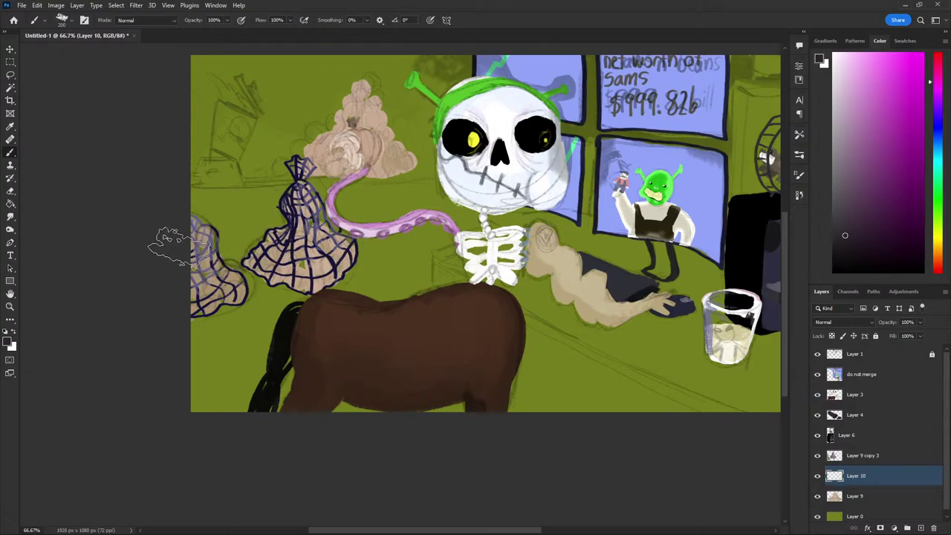
{"action": "key", "text": "5"}
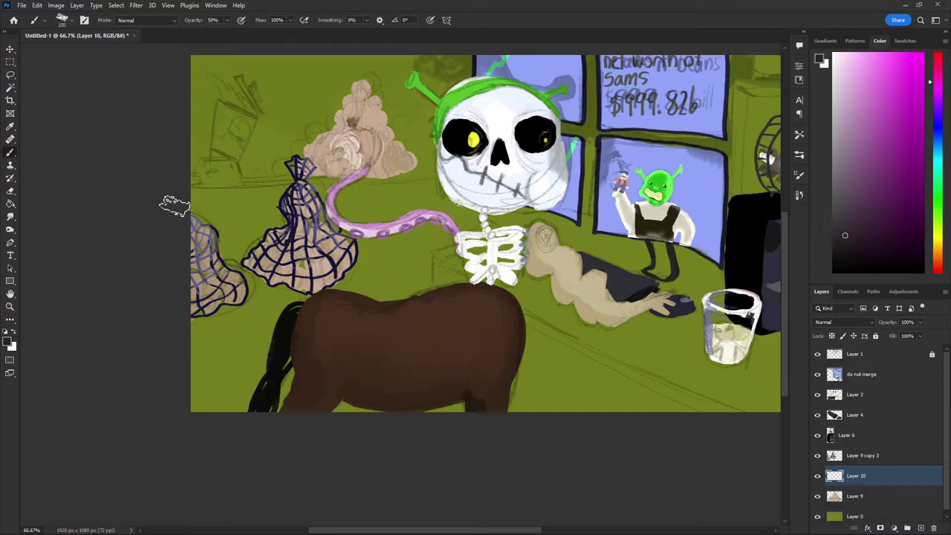
Lasso the desk's back edge and paint a dark band there, shading the coin pile base
{"action": "key", "text": "l"}
{"action": "mouse_move", "coordinate": [180, 190]}
{"action": "left_mouse_down"}
{"action": "mouse_move", "coordinate": [303, 184]}
{"action": "mouse_move", "coordinate": [153, 176]}
{"action": "mouse_move", "coordinate": [467, 178]}
{"action": "mouse_move", "coordinate": [464, 249]}
{"action": "mouse_move", "coordinate": [439, 264]}
{"action": "left_mouse_up"}
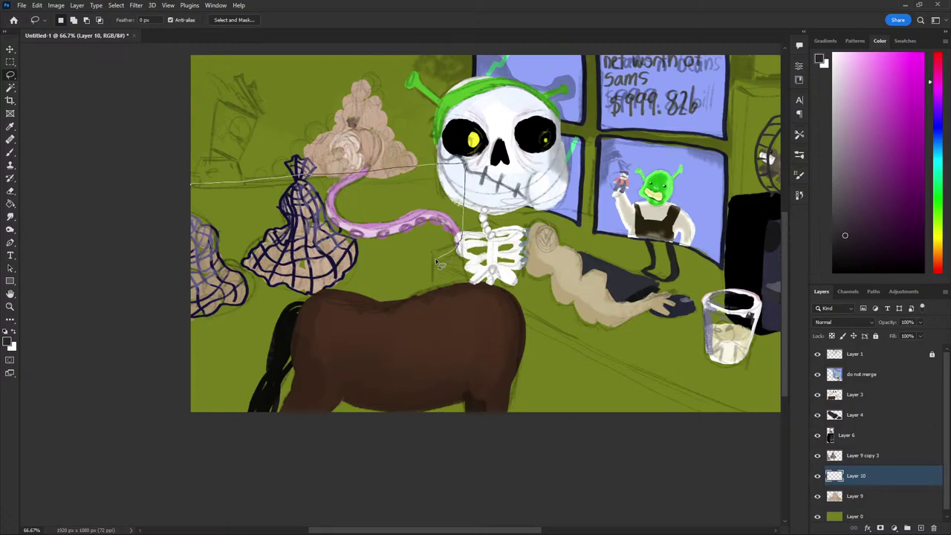
{"action": "mouse_move", "coordinate": [370, 308]}
{"action": "left_mouse_down"}
{"action": "mouse_move", "coordinate": [276, 350]}
{"action": "mouse_move", "coordinate": [181, 319]}
{"action": "left_mouse_up"}
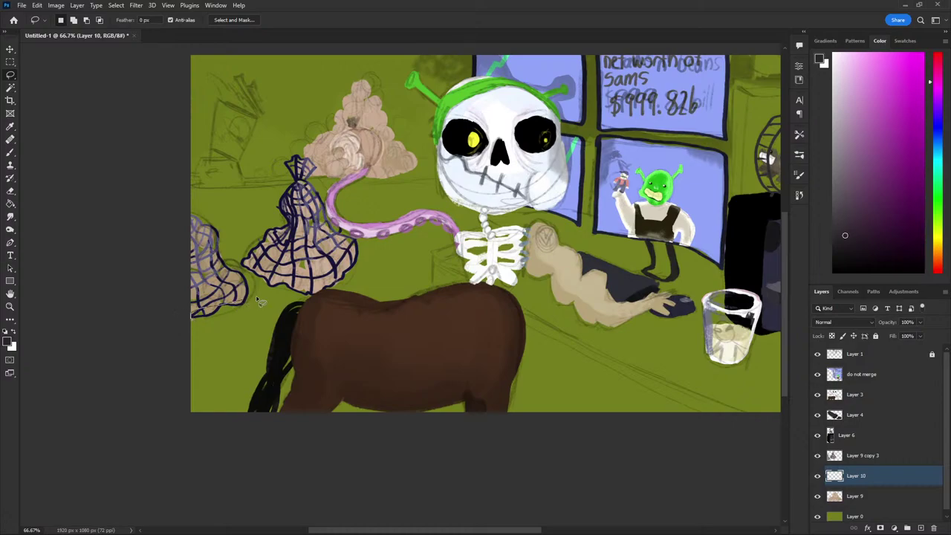
{"action": "mouse_move", "coordinate": [189, 272]}
{"action": "left_mouse_down"}
{"action": "mouse_move", "coordinate": [496, 223]}
{"action": "mouse_move", "coordinate": [479, 170]}
{"action": "mouse_move", "coordinate": [156, 216]}
{"action": "mouse_move", "coordinate": [155, 254]}
{"action": "left_mouse_up"}
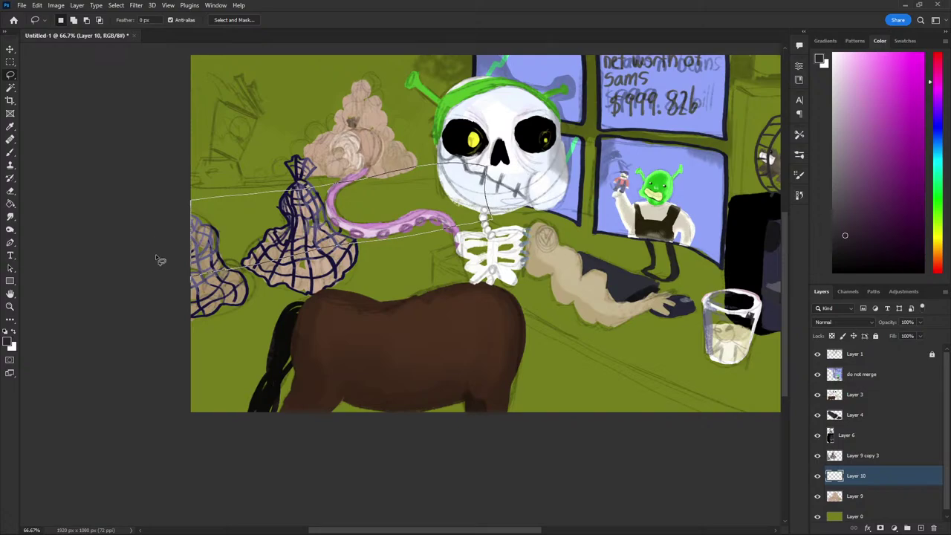
{"action": "mouse_move", "coordinate": [178, 182]}
{"action": "left_mouse_down"}
{"action": "mouse_move", "coordinate": [252, 189]}
{"action": "mouse_move", "coordinate": [383, 174]}
{"action": "mouse_move", "coordinate": [192, 186]}
{"action": "left_mouse_up"}
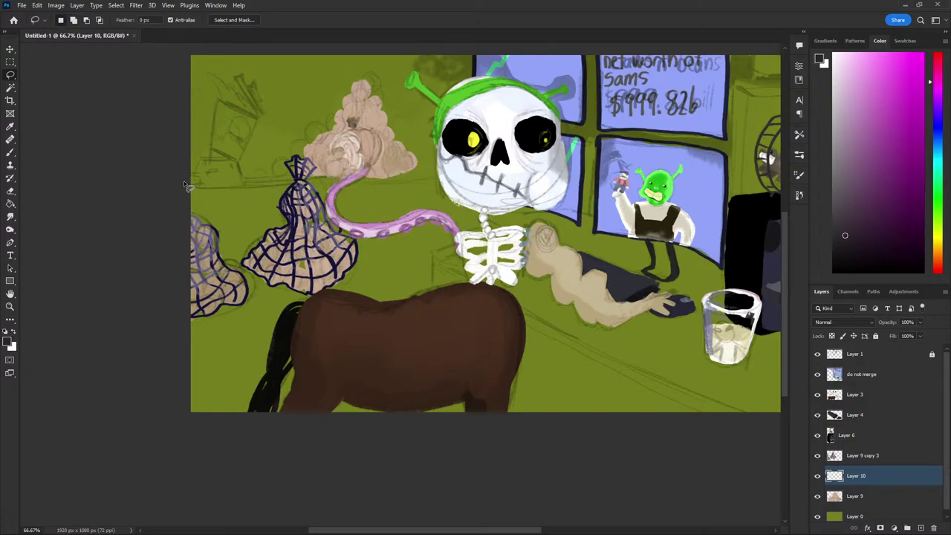
{"action": "key", "text": "b"}
{"action": "mouse_move", "coordinate": [181, 199]}
{"action": "left_mouse_down"}
{"action": "mouse_move", "coordinate": [414, 175]}
{"action": "mouse_move", "coordinate": [169, 247]}
{"action": "mouse_move", "coordinate": [187, 217]}
{"action": "left_mouse_up"}
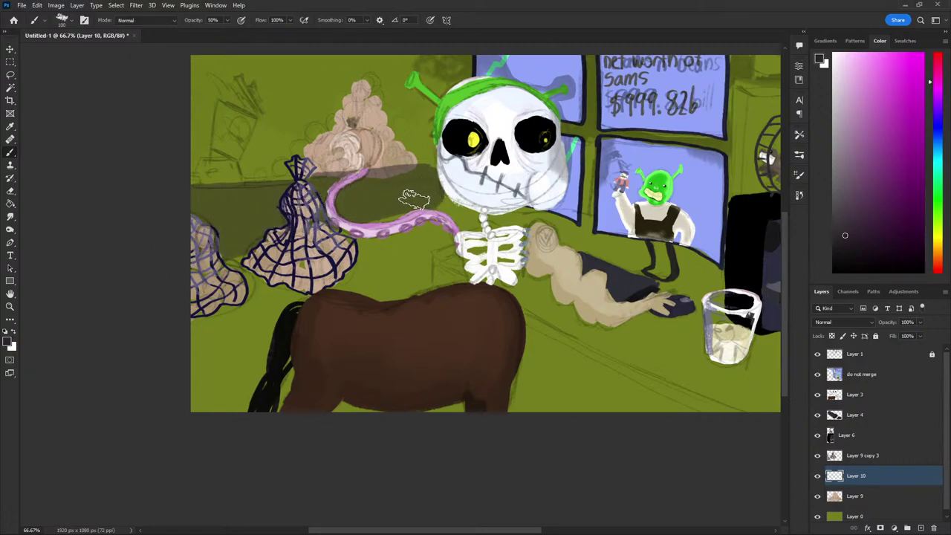
{"action": "left_click_drag", "start_coordinate": [429, 197], "coordinate": [435, 171]}
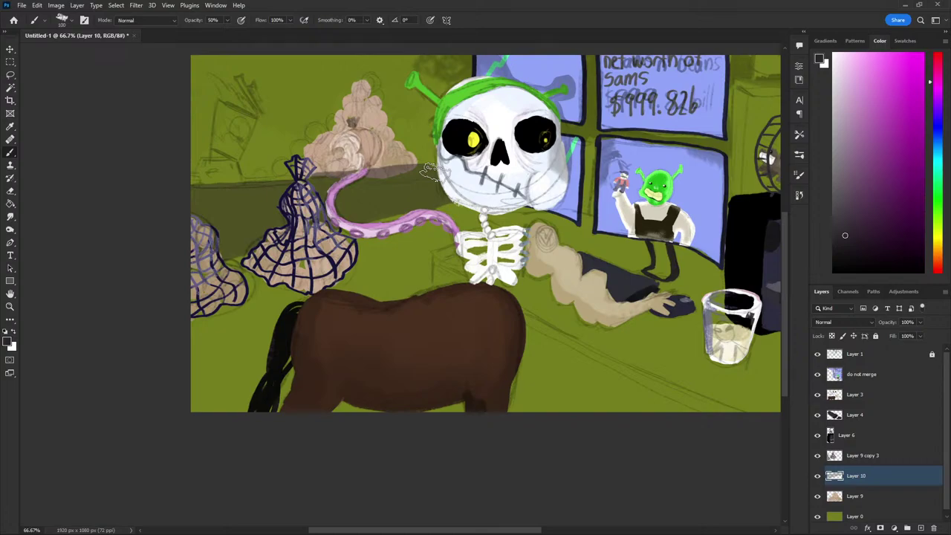
Move Layer 9 above Layer 10 and make Layer 10 active
{"action": "mouse_move", "coordinate": [865, 502]}
{"action": "left_mouse_down"}
{"action": "mouse_move", "coordinate": [855, 454]}
{"action": "mouse_move", "coordinate": [874, 485]}
{"action": "left_mouse_up"}
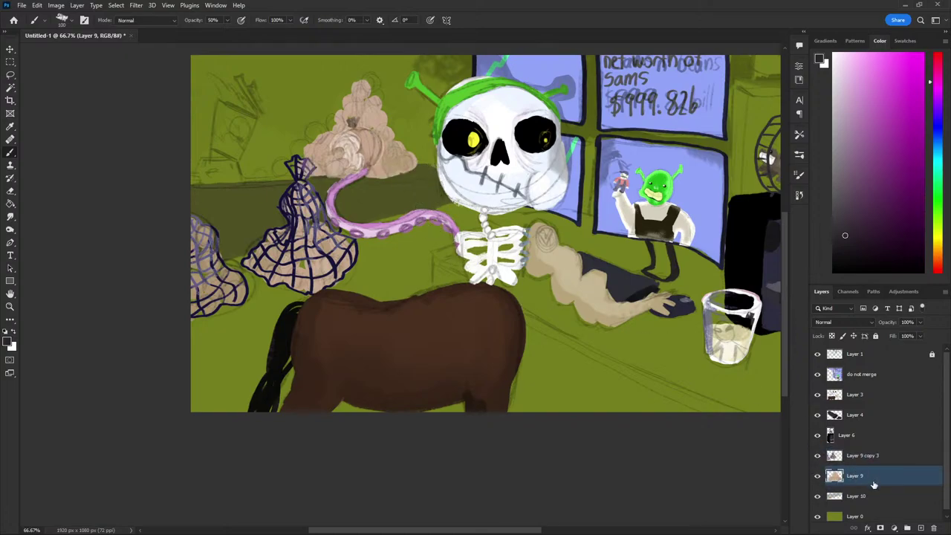
{"action": "left_click", "coordinate": [864, 499]}
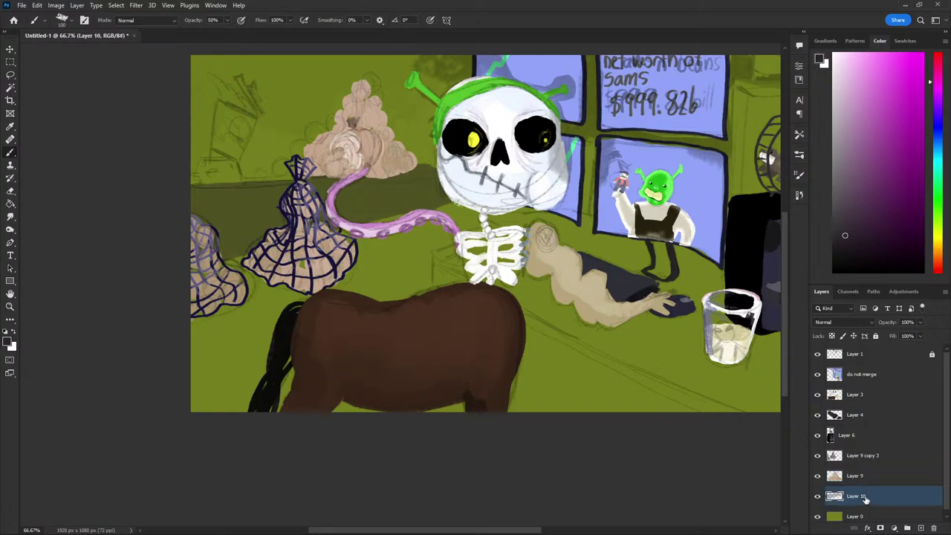
{"action": "scroll", "coordinate": [873, 499], "scroll_direction": "down", "scroll_amount": 1}
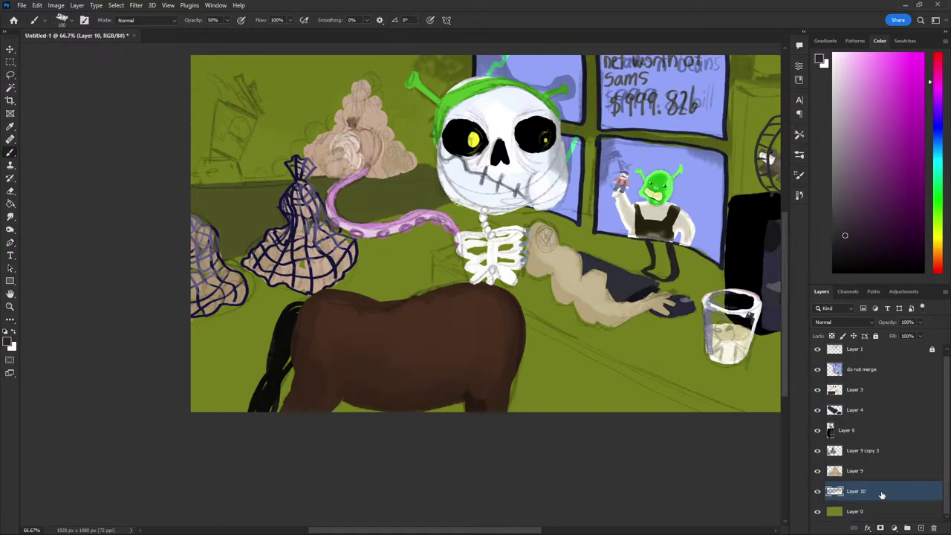
{"action": "left_click", "coordinate": [875, 511]}
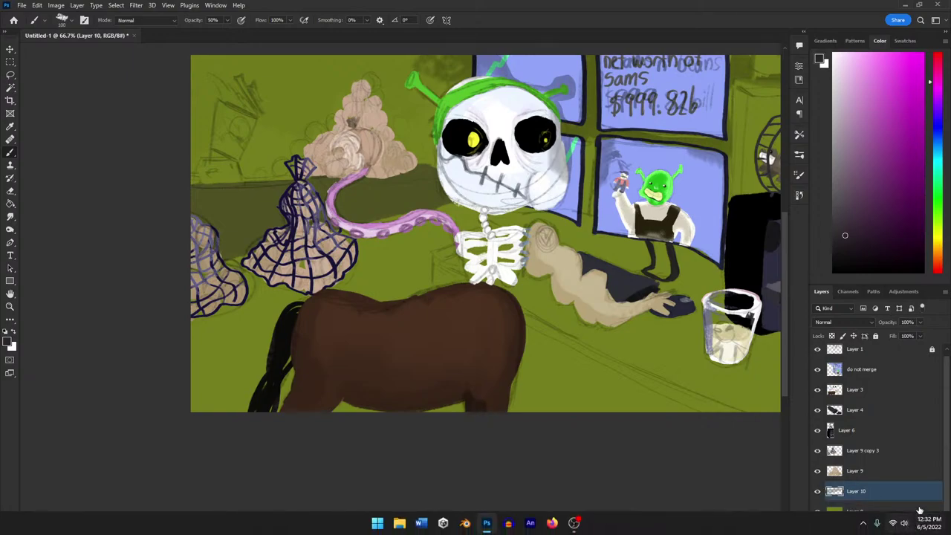
On a new layer, paint the black blender base at upper left with a 40 px brush
{"action": "left_click", "coordinate": [921, 527]}
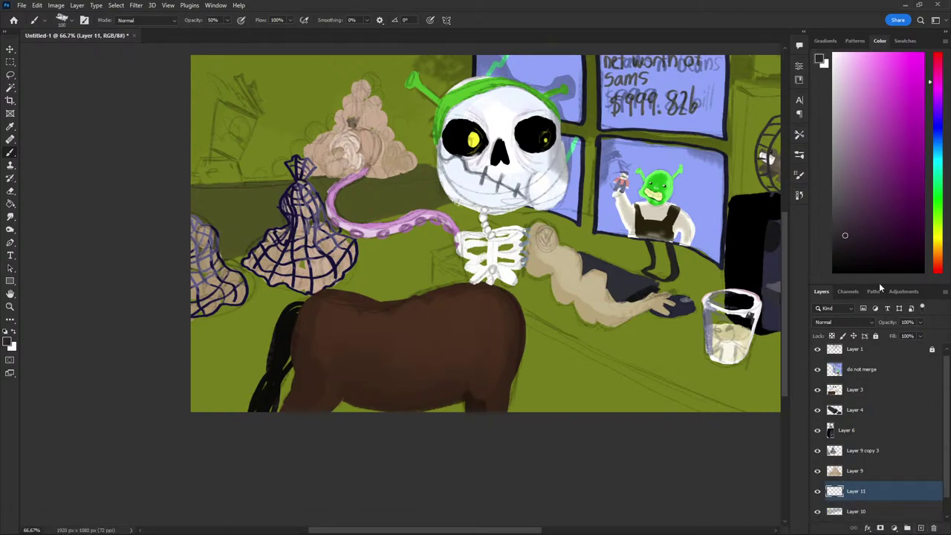
{"action": "key", "text": "bracketleft"}
{"action": "key", "text": "bracketleft"}
{"action": "key", "text": "bracketleft"}
{"action": "mouse_move", "coordinate": [234, 163]}
{"action": "left_mouse_down"}
{"action": "mouse_move", "coordinate": [236, 177]}
{"action": "mouse_move", "coordinate": [208, 185]}
{"action": "left_mouse_up"}
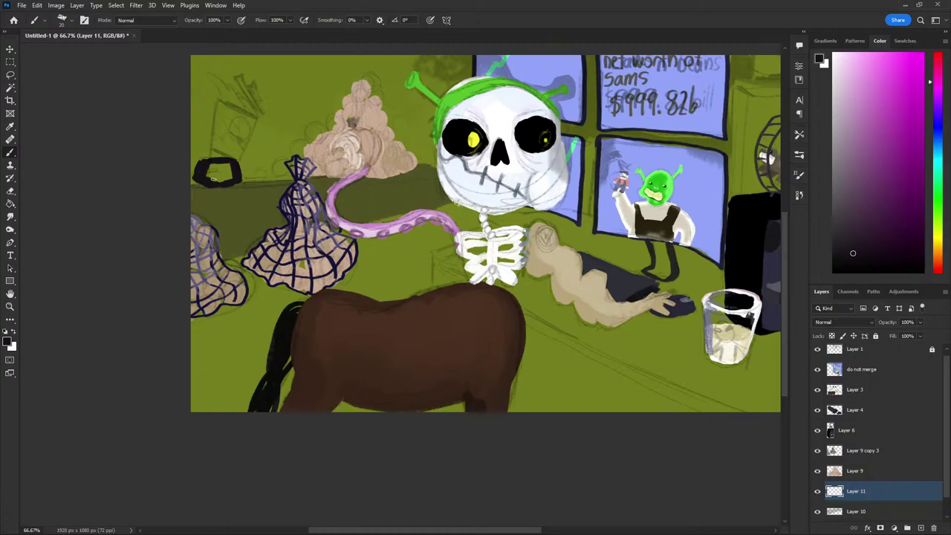
{"action": "left_click_drag", "start_coordinate": [220, 174], "coordinate": [222, 166]}
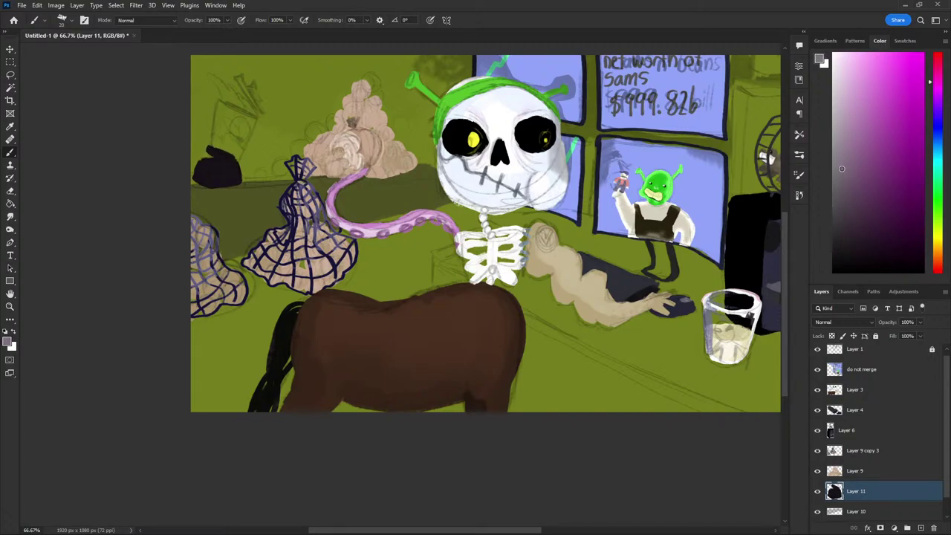
Paint the blender jar in light grey and erase parts to shape the glass
{"action": "left_click", "coordinate": [271, 67], "text": "alt"}
{"action": "left_click", "coordinate": [836, 87]}
{"action": "mouse_move", "coordinate": [214, 104]}
{"action": "left_mouse_down"}
{"action": "mouse_move", "coordinate": [211, 151]}
{"action": "mouse_move", "coordinate": [214, 104]}
{"action": "mouse_move", "coordinate": [256, 111]}
{"action": "mouse_move", "coordinate": [231, 156]}
{"action": "mouse_move", "coordinate": [215, 123]}
{"action": "mouse_move", "coordinate": [221, 141]}
{"action": "mouse_move", "coordinate": [248, 119]}
{"action": "mouse_move", "coordinate": [223, 104]}
{"action": "mouse_move", "coordinate": [242, 110]}
{"action": "mouse_move", "coordinate": [223, 125]}
{"action": "mouse_move", "coordinate": [238, 128]}
{"action": "mouse_move", "coordinate": [245, 112]}
{"action": "mouse_move", "coordinate": [219, 119]}
{"action": "mouse_move", "coordinate": [221, 149]}
{"action": "mouse_move", "coordinate": [240, 132]}
{"action": "mouse_move", "coordinate": [222, 148]}
{"action": "mouse_move", "coordinate": [226, 122]}
{"action": "mouse_move", "coordinate": [249, 118]}
{"action": "mouse_move", "coordinate": [220, 146]}
{"action": "left_mouse_up"}
{"action": "key", "text": "ctrl+z"}
{"action": "key", "text": "e"}
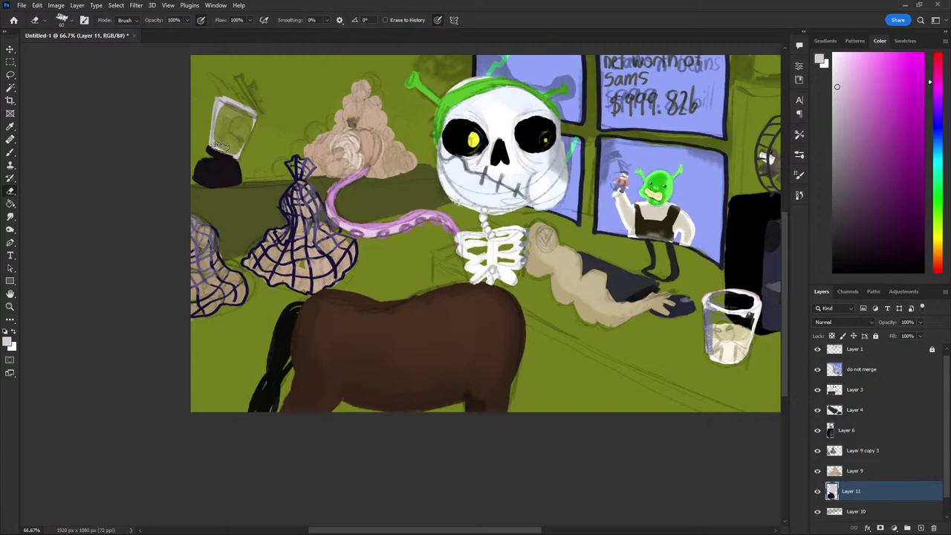
{"action": "key", "text": "b"}
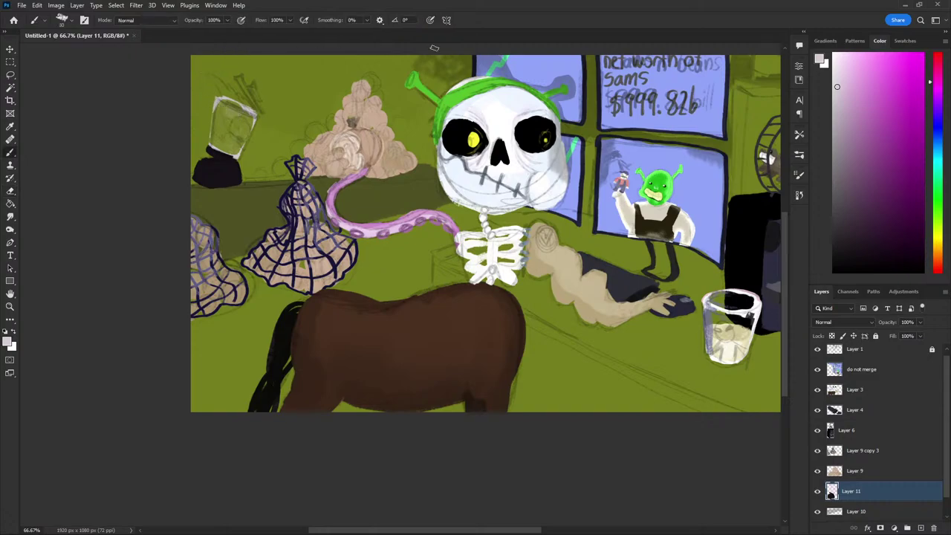
Sample light beige from the glass as the next paint colour, selecting Layer 10
{"action": "left_click", "coordinate": [232, 162], "text": "alt"}
{"action": "mouse_move", "coordinate": [239, 78]}
{"action": "left_mouse_down"}
{"action": "mouse_move", "coordinate": [252, 105]}
{"action": "mouse_move", "coordinate": [241, 75]}
{"action": "left_mouse_up"}
{"action": "key", "text": "ctrl+z"}
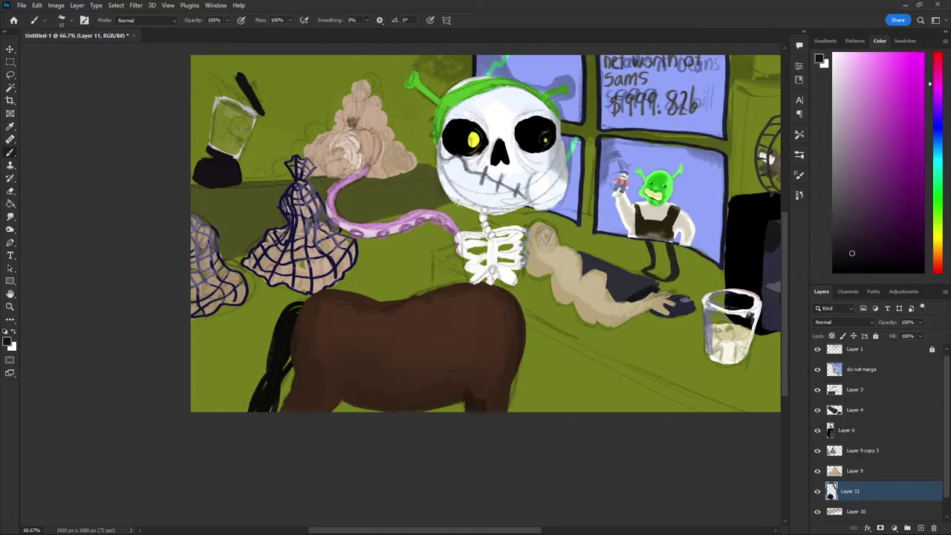
{"action": "key", "text": "i"}
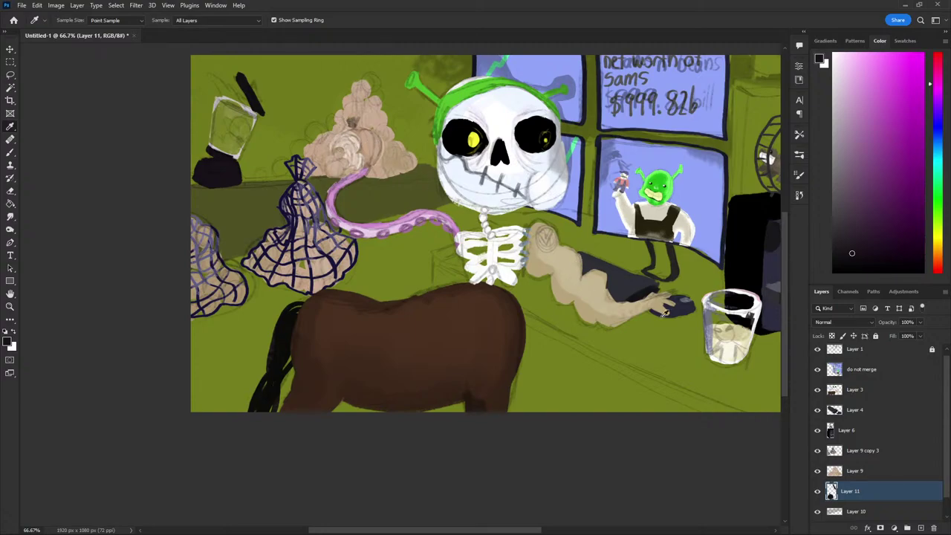
{"action": "left_click", "coordinate": [742, 346]}
{"action": "key", "text": "b"}
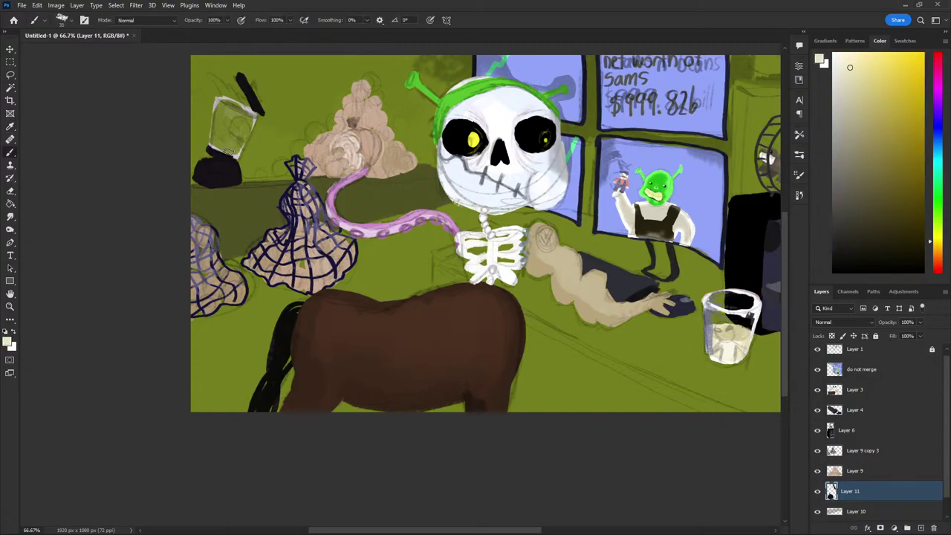
{"action": "left_click", "coordinate": [852, 510]}
On a new layer, fill the blender jar with beige up to the top
{"action": "left_click", "coordinate": [921, 528]}
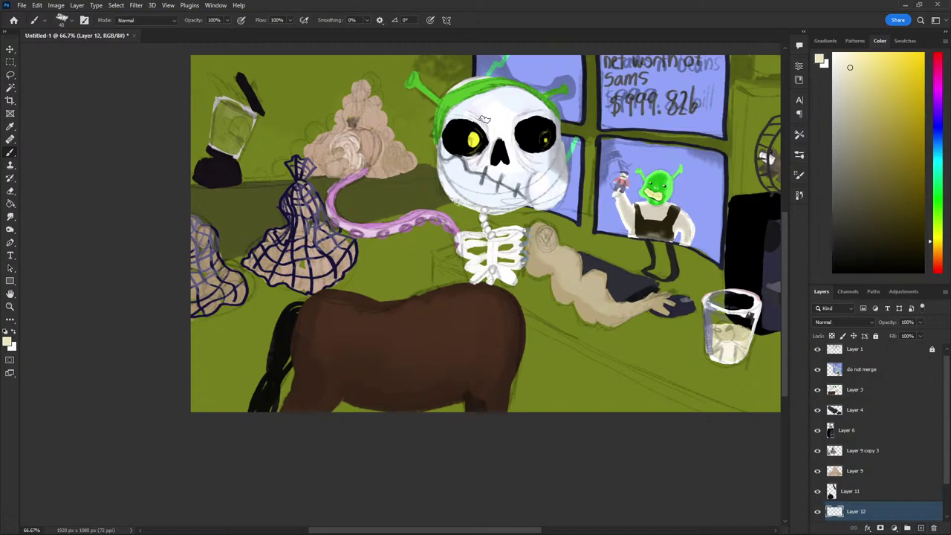
{"action": "left_click_drag", "start_coordinate": [227, 147], "coordinate": [213, 145]}
{"action": "left_click", "coordinate": [740, 335], "text": "alt"}
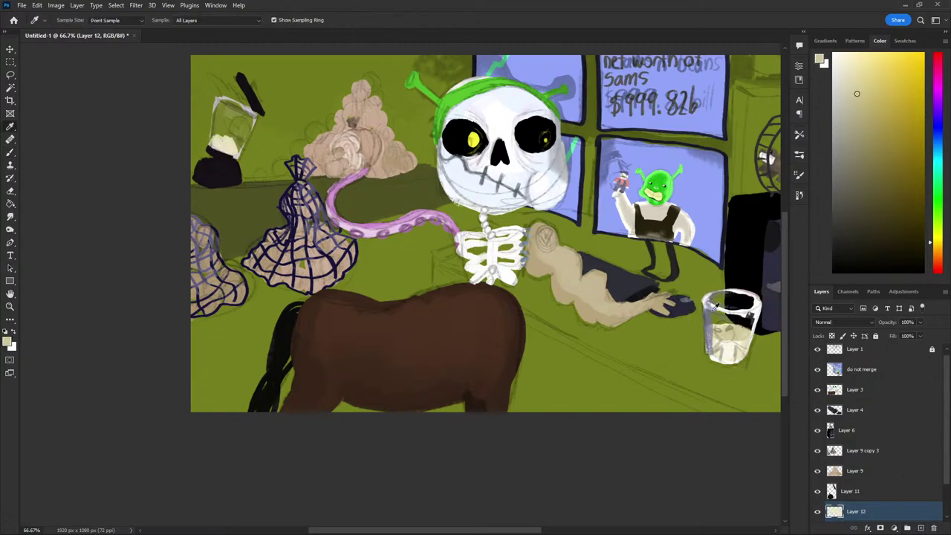
{"action": "mouse_move", "coordinate": [226, 145]}
{"action": "left_mouse_down"}
{"action": "mouse_move", "coordinate": [217, 144]}
{"action": "mouse_move", "coordinate": [237, 119]}
{"action": "mouse_move", "coordinate": [216, 82]}
{"action": "left_mouse_up"}
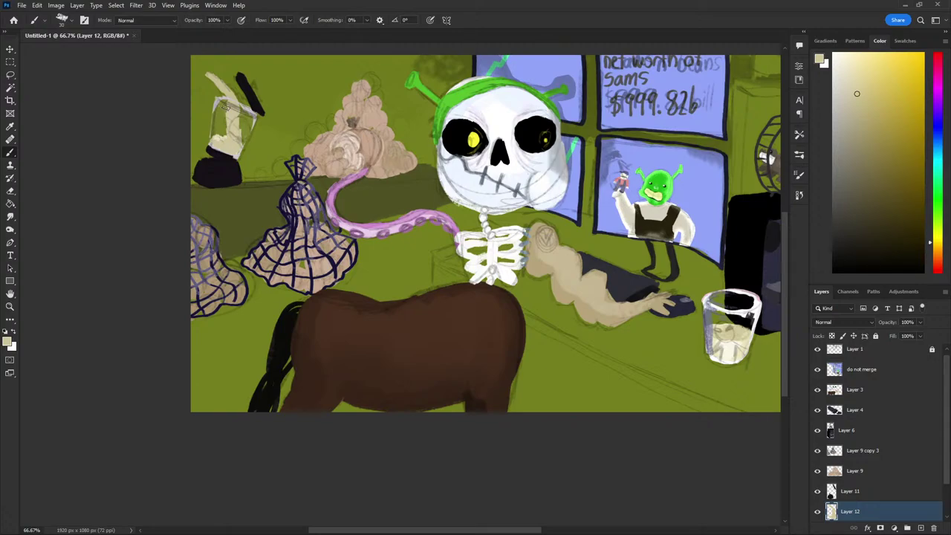
Paint white highlights sampled from the skull and cream from the cup inside the glass
{"action": "key", "text": "i"}
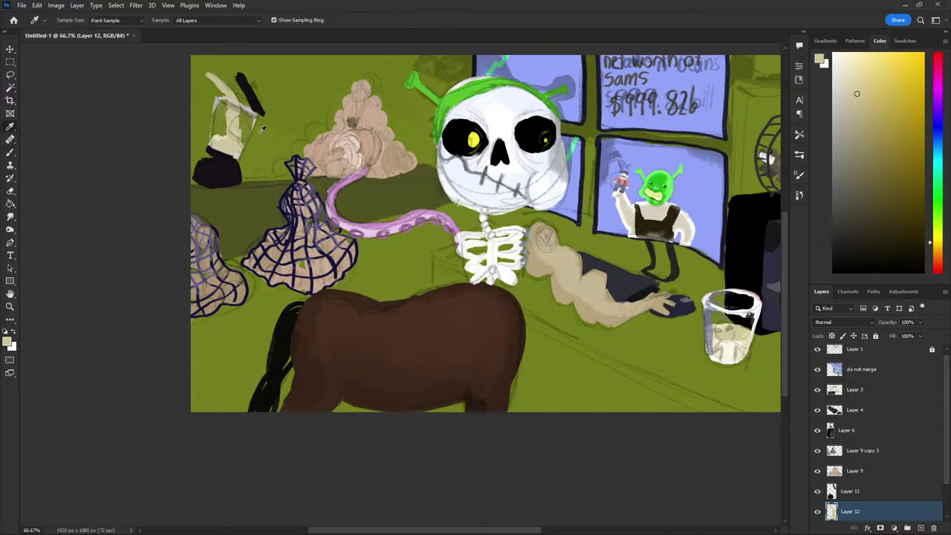
{"action": "left_click", "coordinate": [468, 192]}
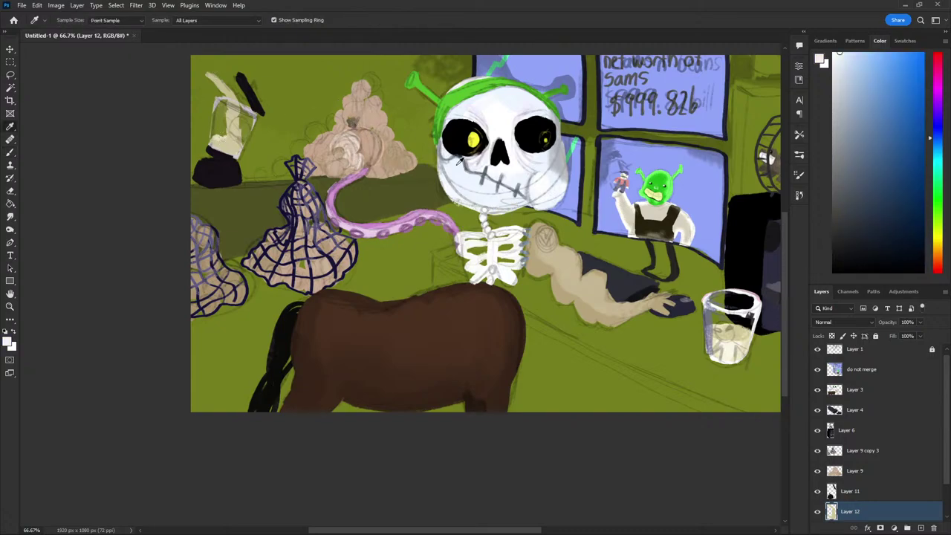
{"action": "key", "text": "b"}
{"action": "mouse_move", "coordinate": [216, 139]}
{"action": "left_mouse_down"}
{"action": "mouse_move", "coordinate": [227, 149]}
{"action": "mouse_move", "coordinate": [226, 92]}
{"action": "left_mouse_up"}
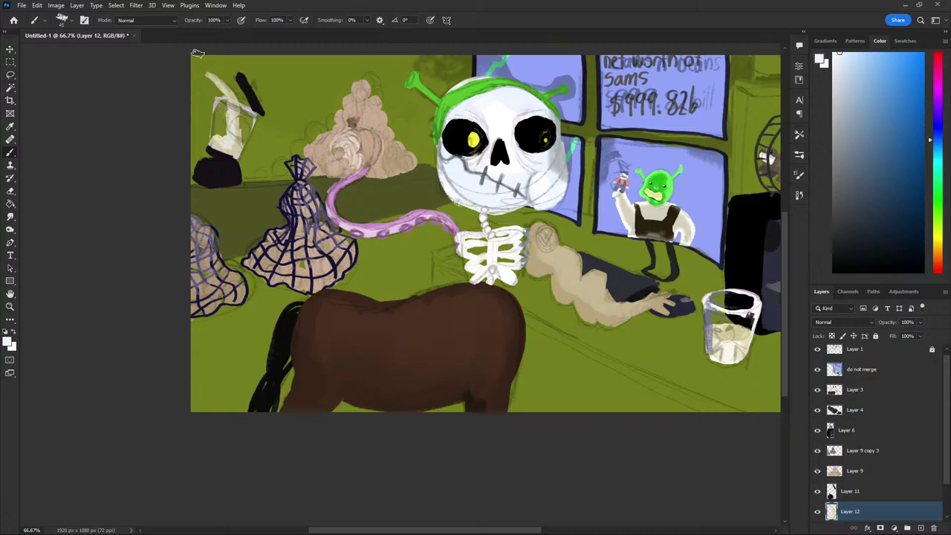
{"action": "key", "text": "i"}
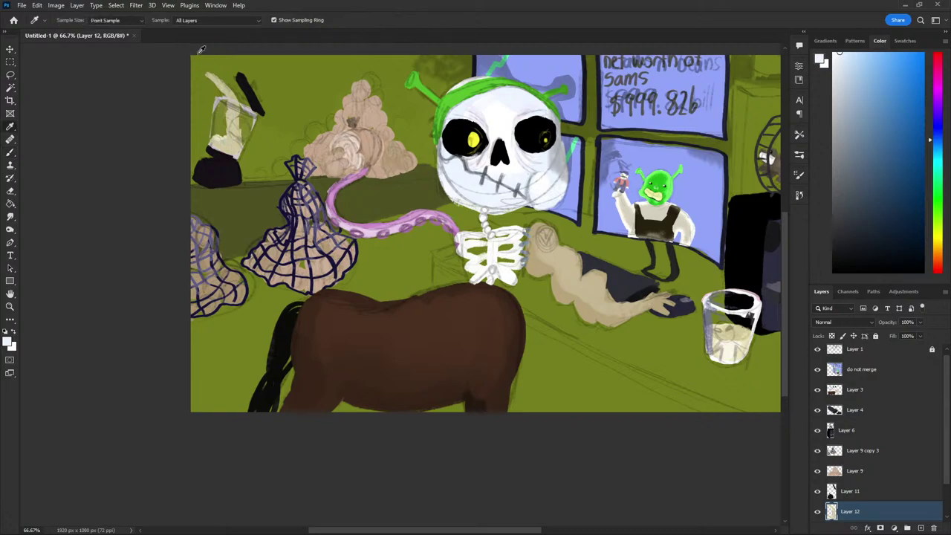
{"action": "left_click", "coordinate": [735, 341]}
{"action": "key", "text": "b"}
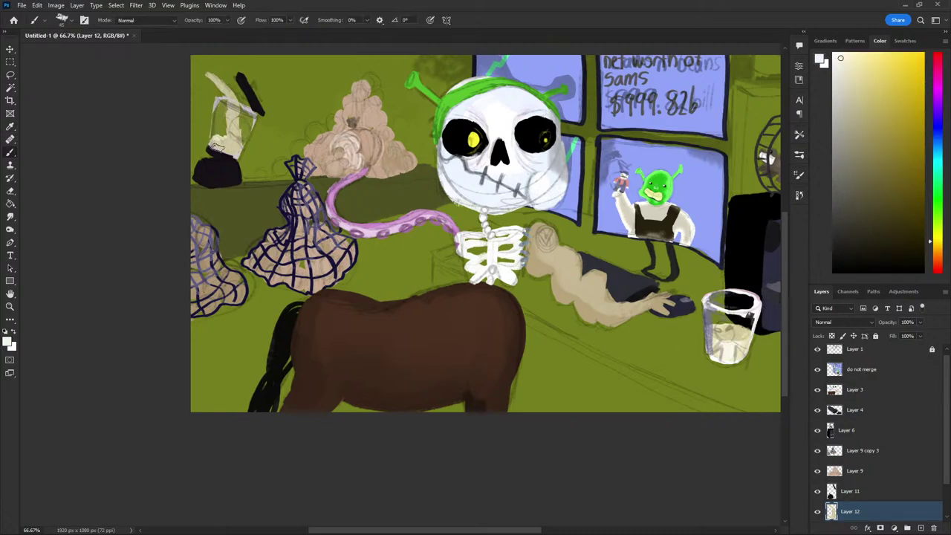
{"action": "left_click_drag", "start_coordinate": [228, 146], "coordinate": [233, 104]}
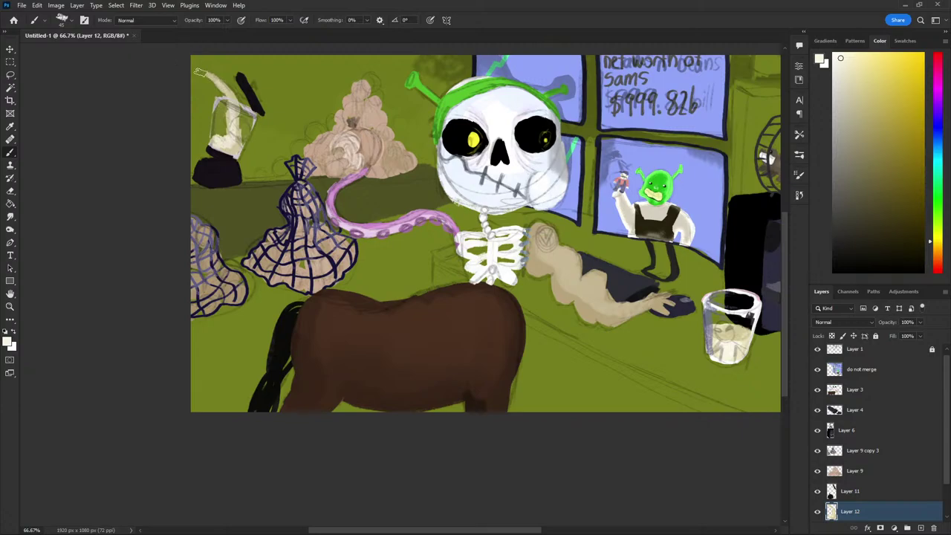
{"action": "key", "text": "i"}
{"action": "key", "text": "b"}
Review the lower layers, toggling Layer 4's visibility and zooming out on the painting
{"action": "left_click", "coordinate": [836, 447]}
{"action": "left_click", "coordinate": [849, 470]}
{"action": "left_click", "coordinate": [854, 491]}
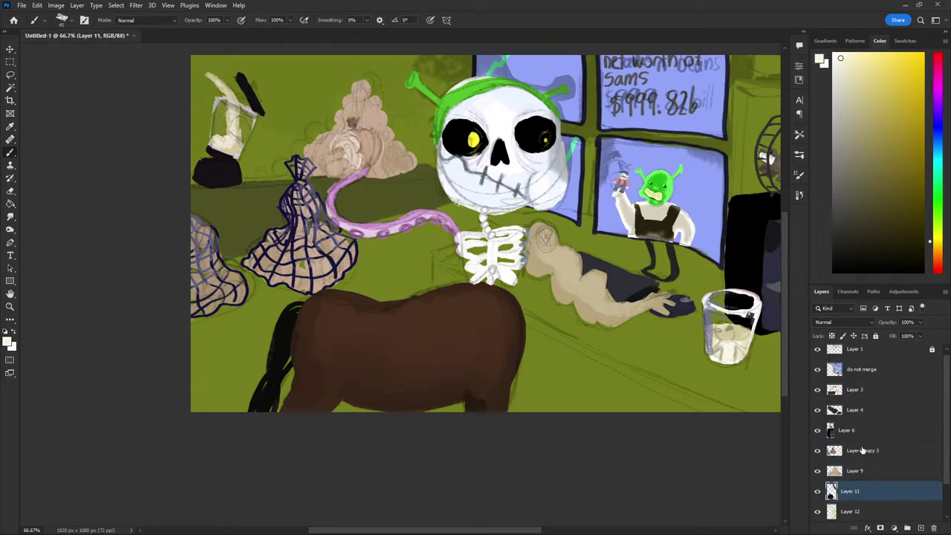
{"action": "left_click", "coordinate": [860, 411]}
{"action": "right_click", "coordinate": [860, 411]}
{"action": "key", "text": "Escape"}
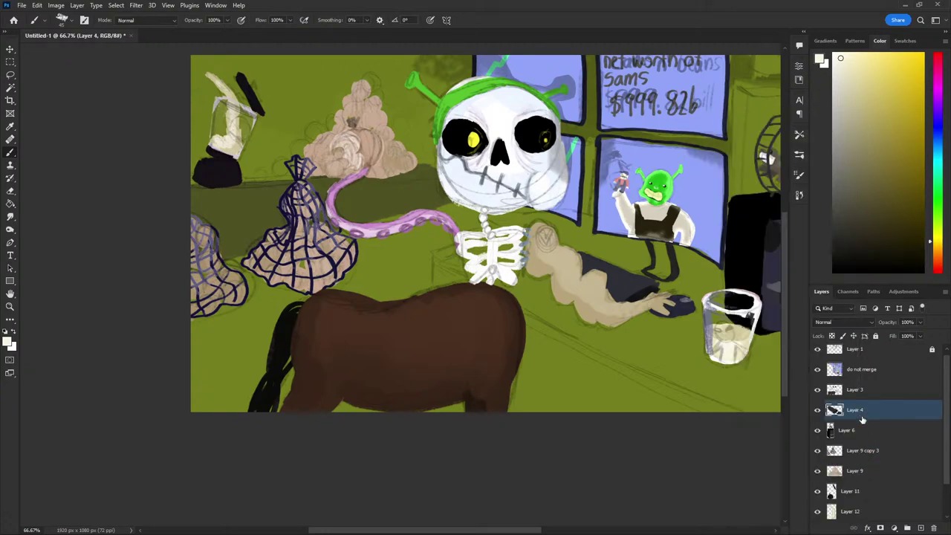
{"action": "left_click", "coordinate": [818, 410]}
{"action": "scroll", "coordinate": [881, 430], "scroll_direction": "down", "scroll_amount": 2}
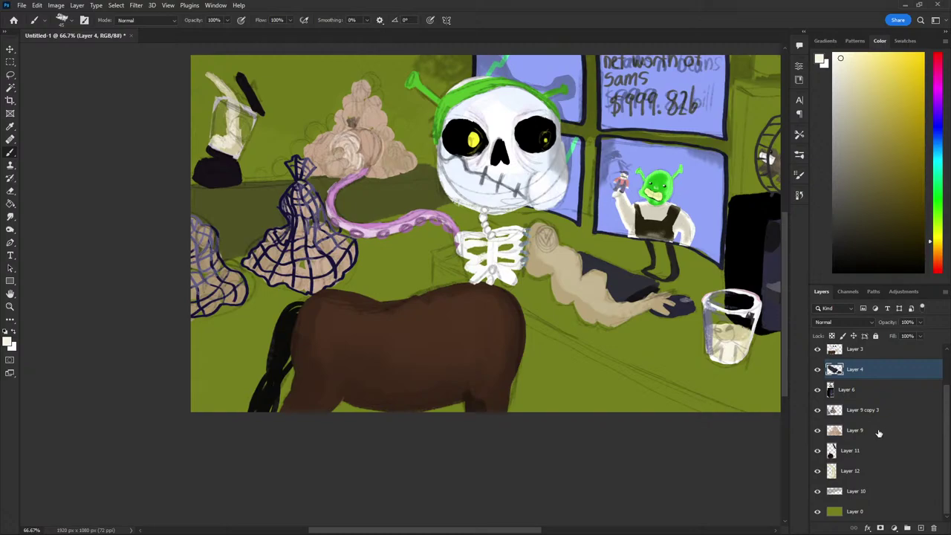
{"action": "key", "text": "ctrl+minus"}
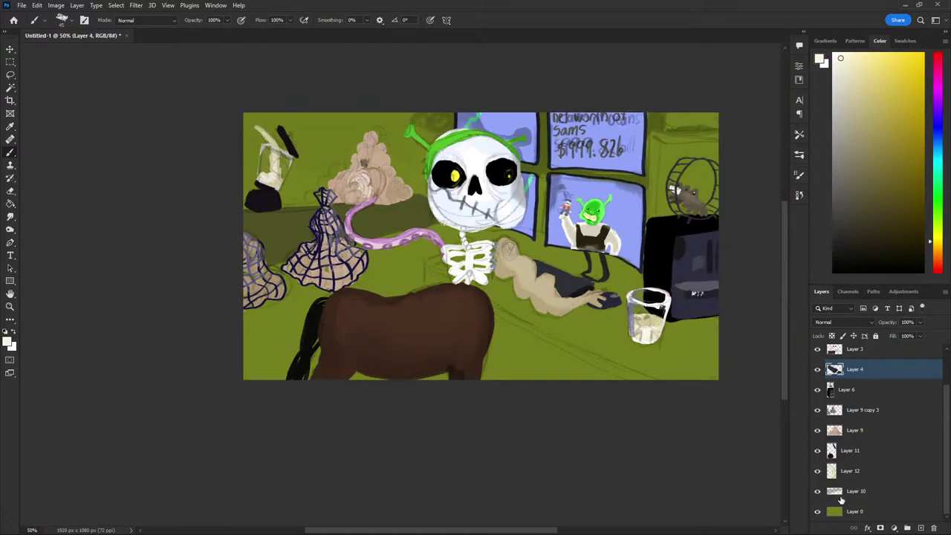
{"action": "left_click", "coordinate": [846, 513]}
{"action": "left_click", "coordinate": [859, 492]}
{"action": "scroll", "coordinate": [878, 402], "scroll_direction": "up", "scroll_amount": 2}
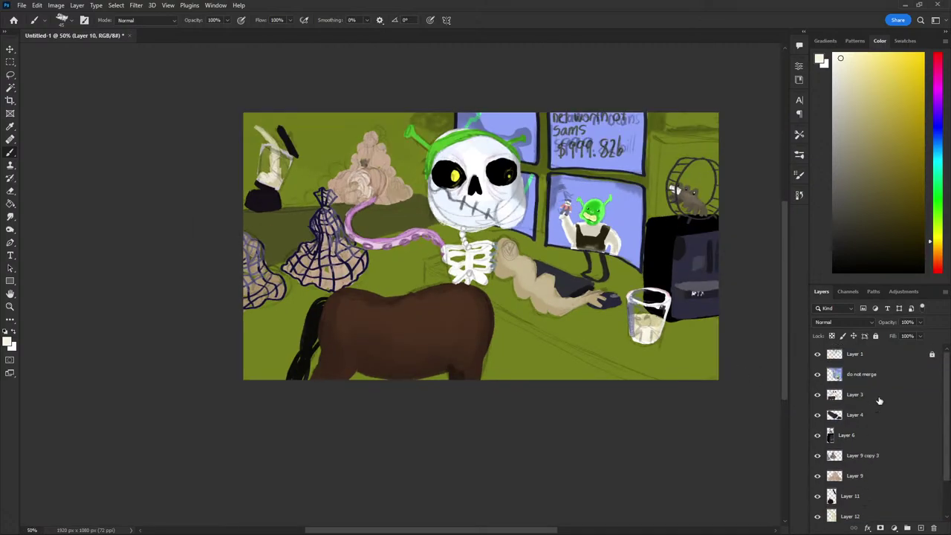
Merge Layers 6, 9 copy 3, 9, 11, 12 and 10 into Layer 4
{"action": "left_click", "coordinate": [869, 378], "text": "shift"}
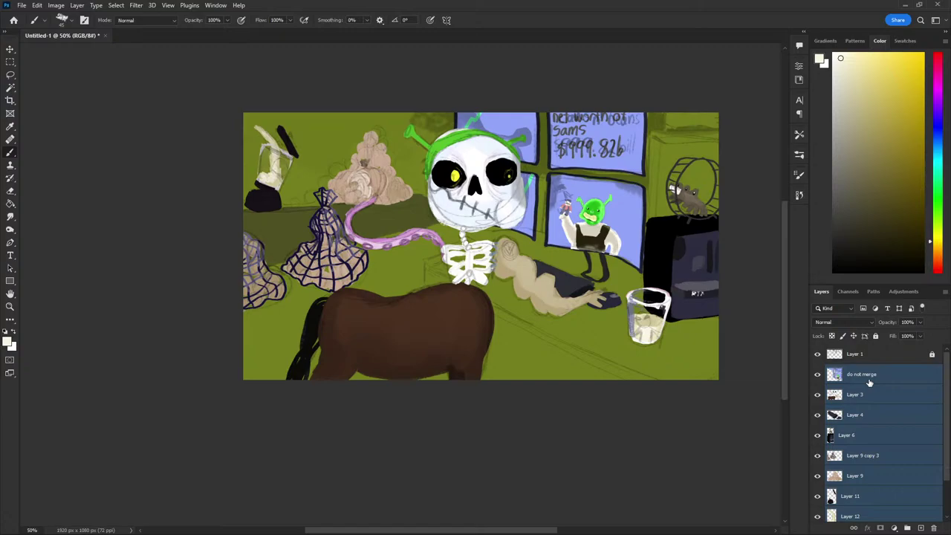
{"action": "left_click", "coordinate": [869, 394]}
{"action": "scroll", "coordinate": [868, 405], "scroll_direction": "down", "scroll_amount": 2}
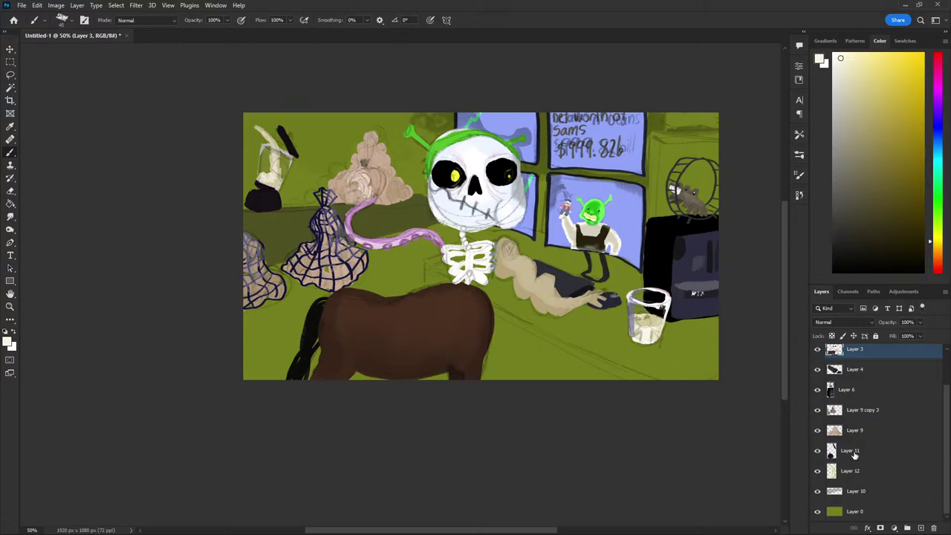
{"action": "left_click", "coordinate": [854, 455]}
{"action": "left_click", "coordinate": [855, 476]}
{"action": "scroll", "coordinate": [861, 430], "scroll_direction": "up", "scroll_amount": 2}
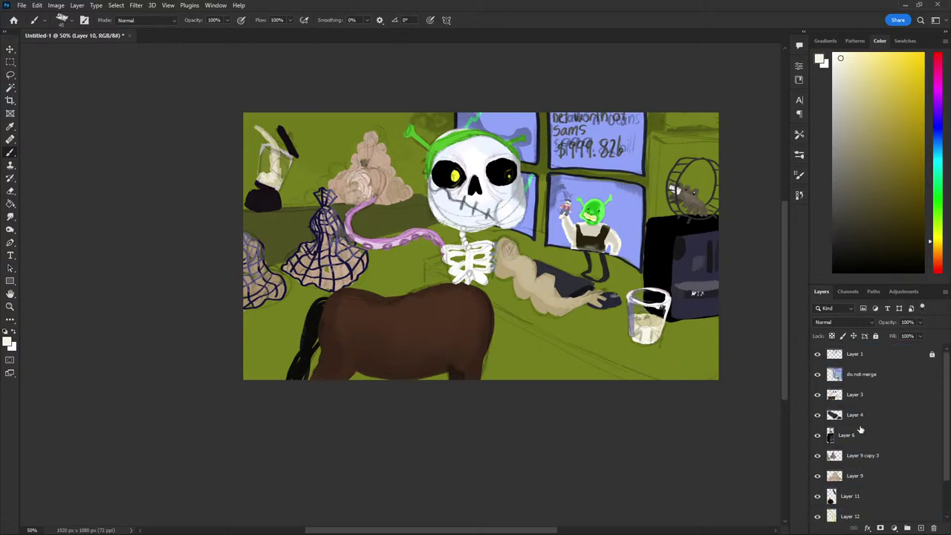
{"action": "left_click", "coordinate": [852, 417], "text": "shift"}
{"action": "right_click", "coordinate": [849, 413]}
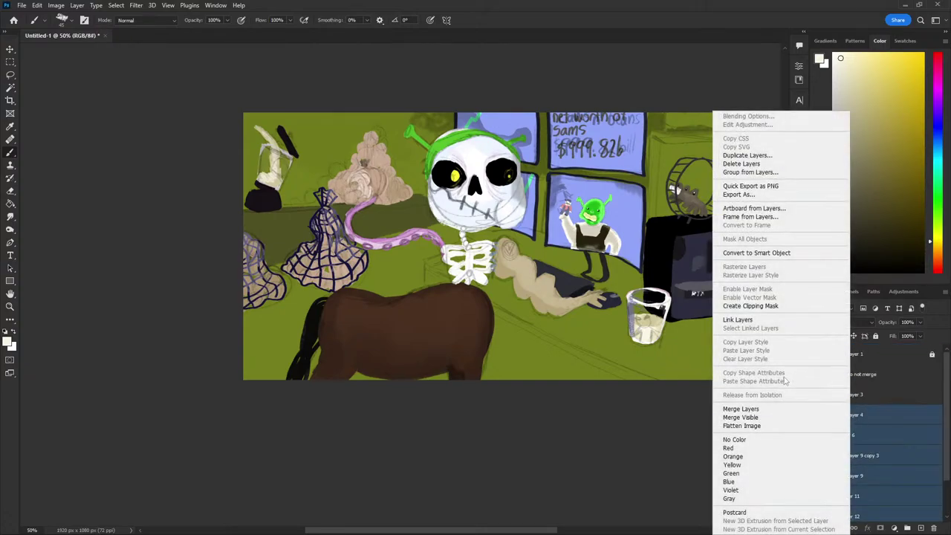
{"action": "left_click", "coordinate": [772, 411]}
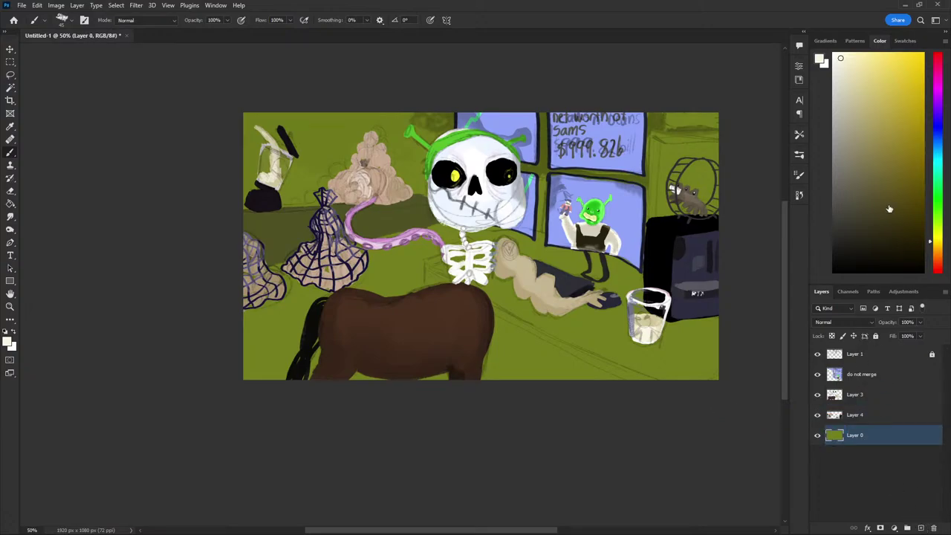
Fill the green background with dark blue using the Paint Bucket
{"action": "left_click_drag", "start_coordinate": [938, 135], "coordinate": [938, 146]}
{"action": "left_click", "coordinate": [851, 236]}
{"action": "key", "text": "g"}
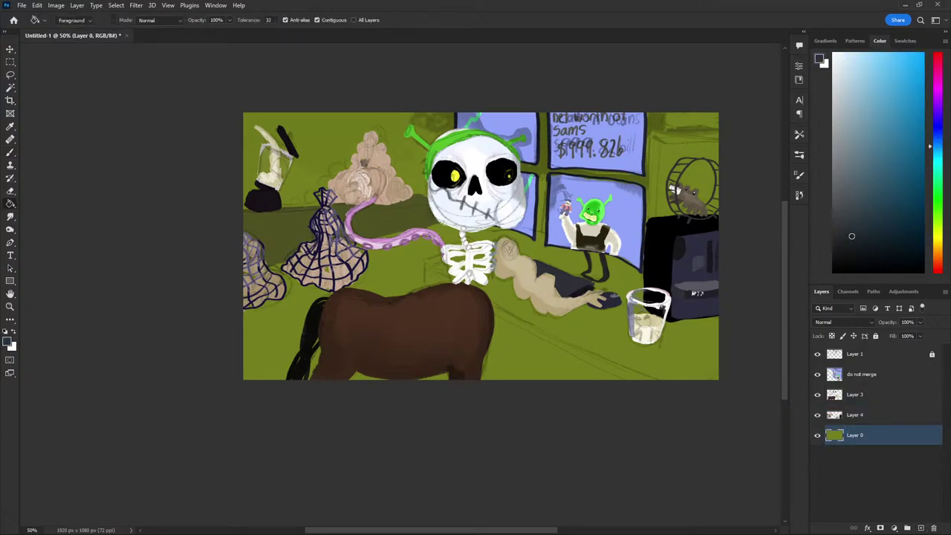
{"action": "left_click", "coordinate": [516, 329]}
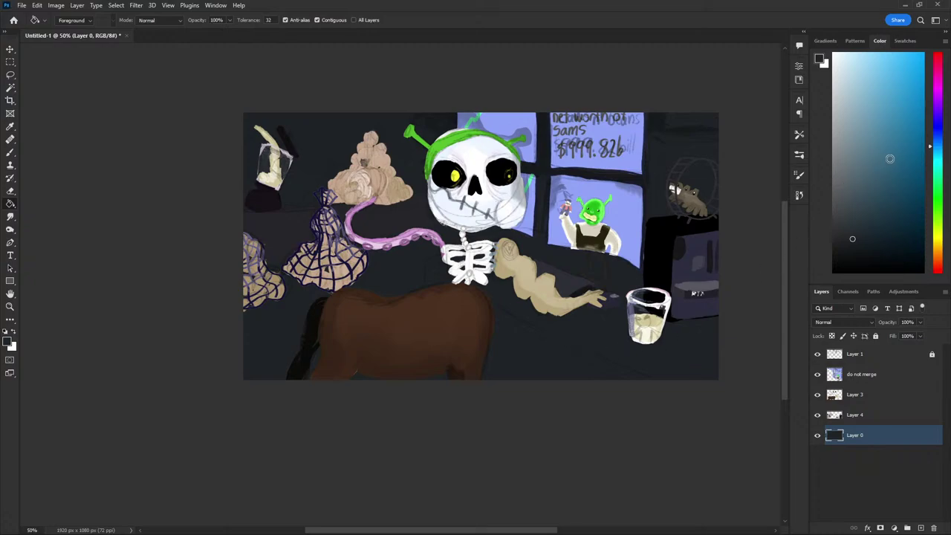
Try a dark olive colour, then fill the background with dark purple
{"action": "left_click", "coordinate": [938, 207]}
{"action": "left_click_drag", "start_coordinate": [933, 207], "coordinate": [933, 241]}
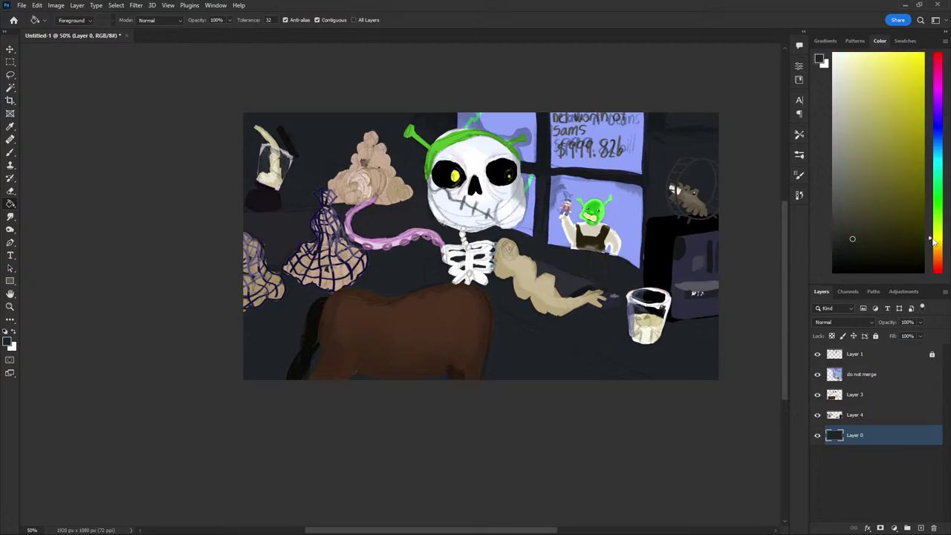
{"action": "left_click", "coordinate": [907, 241]}
{"action": "left_click", "coordinate": [938, 75]}
{"action": "left_click", "coordinate": [859, 238]}
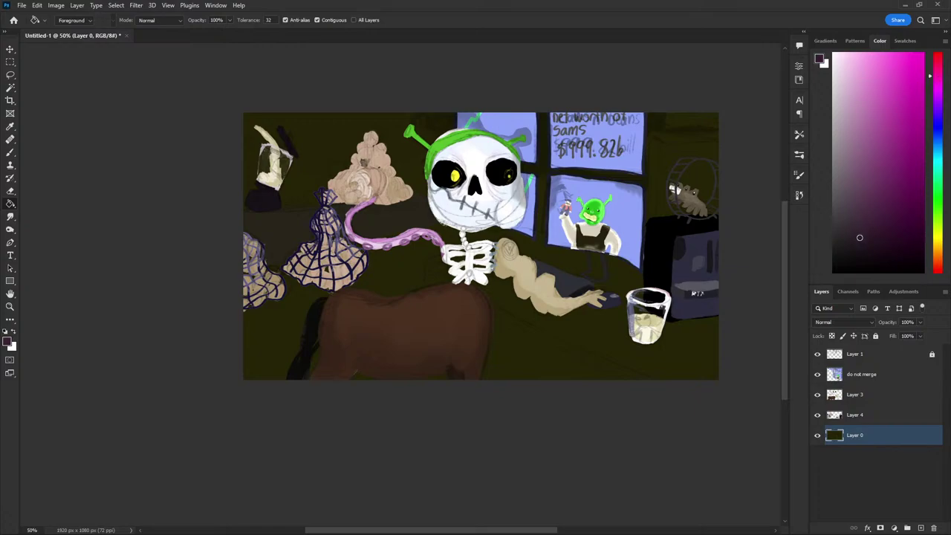
{"action": "left_click", "coordinate": [620, 265]}
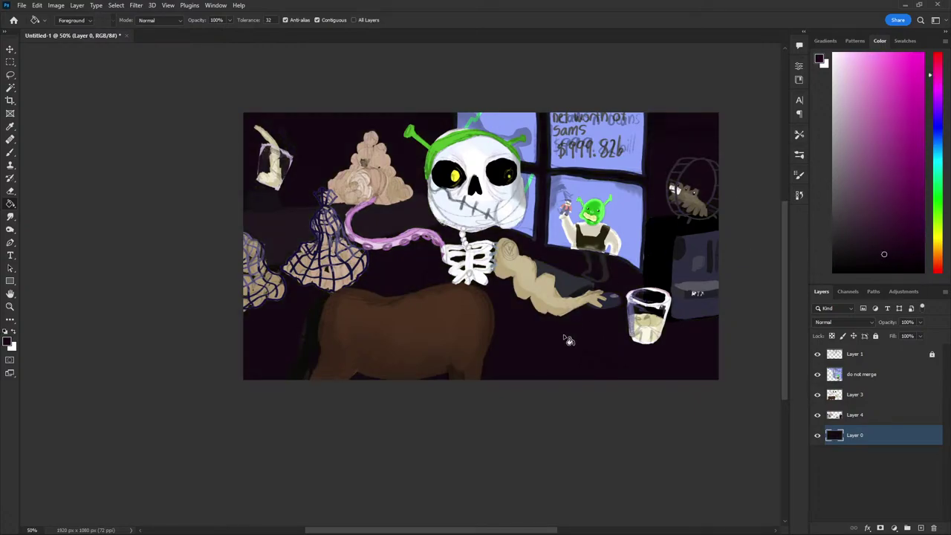
Delete background Layer 0 and add a new empty layer
{"action": "left_click", "coordinate": [933, 527]}
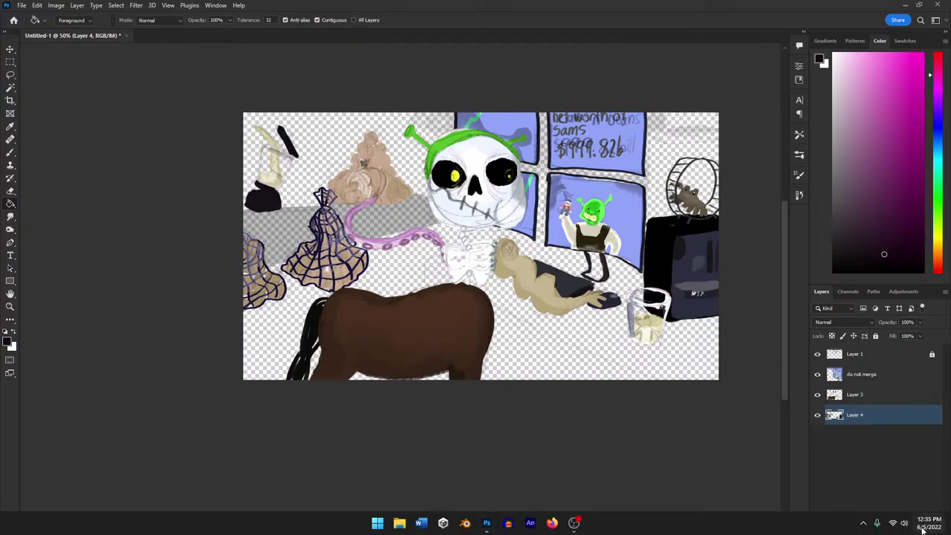
{"action": "left_click", "coordinate": [929, 529]}
{"action": "left_click", "coordinate": [722, 442]}
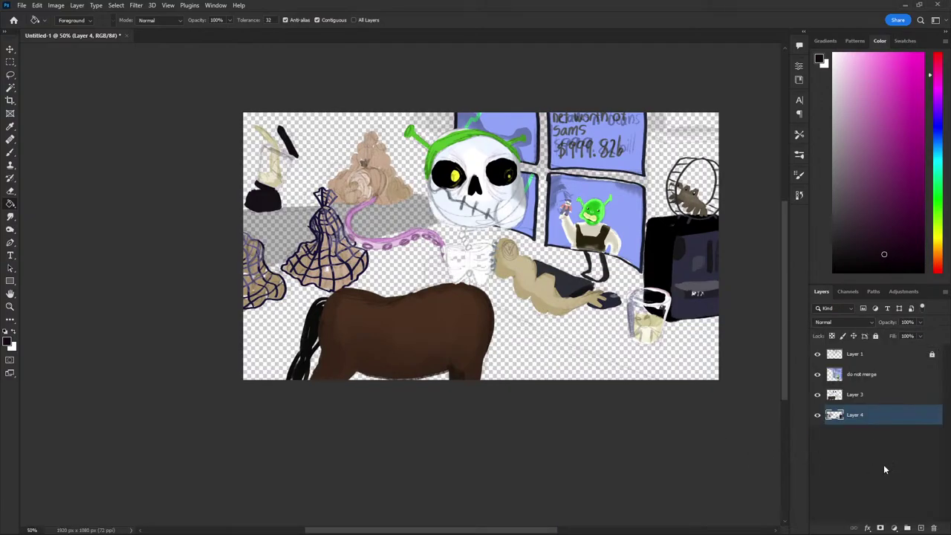
{"action": "left_click", "coordinate": [920, 527]}
Move the new layer to the bottom and choose a deep brown brush colour
{"action": "left_click_drag", "start_coordinate": [855, 420], "coordinate": [854, 445]}
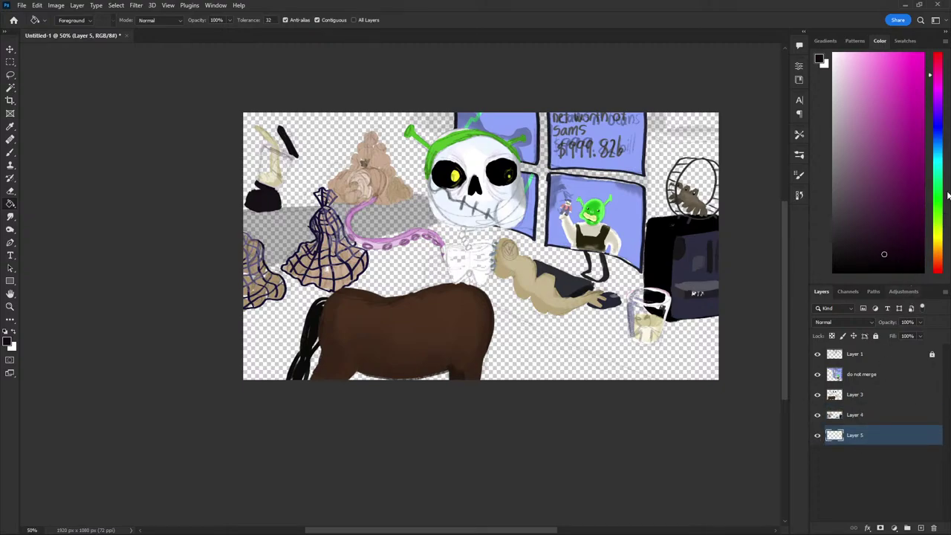
{"action": "left_click", "coordinate": [938, 243]}
{"action": "left_click", "coordinate": [861, 195]}
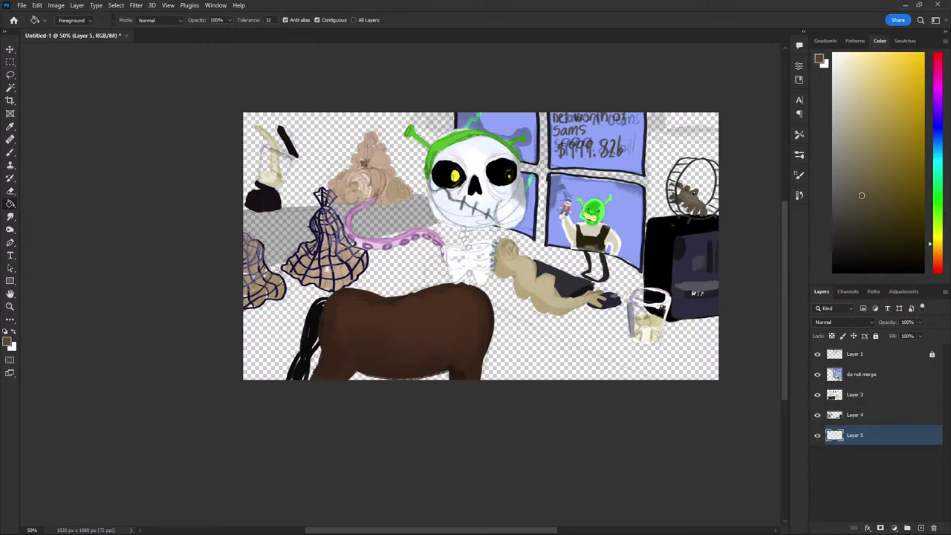
{"action": "left_click", "coordinate": [869, 235]}
{"action": "key", "text": "b"}
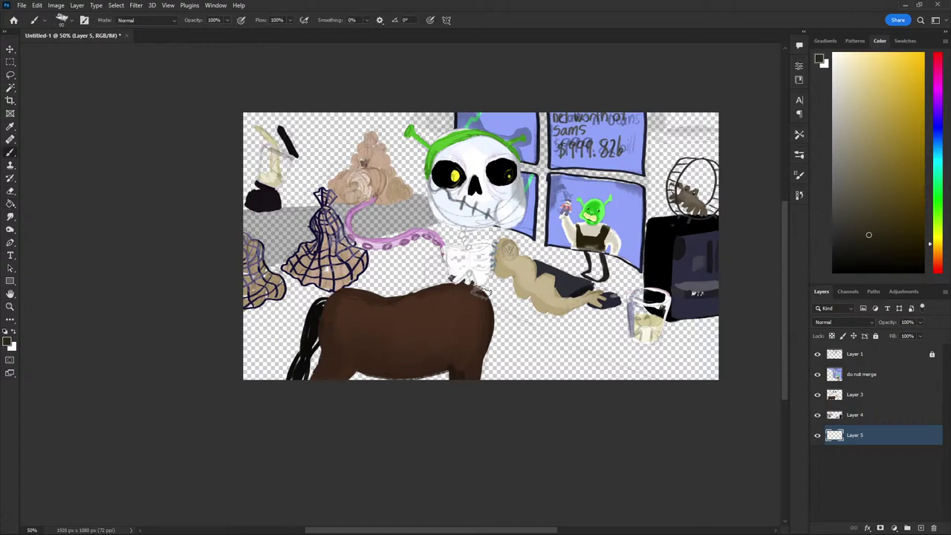
Paint a curved dark desk stroke below the skull after several discarded attempts
{"action": "mouse_move", "coordinate": [450, 280]}
{"action": "left_mouse_down"}
{"action": "mouse_move", "coordinate": [559, 327]}
{"action": "mouse_move", "coordinate": [696, 362]}
{"action": "left_mouse_up"}
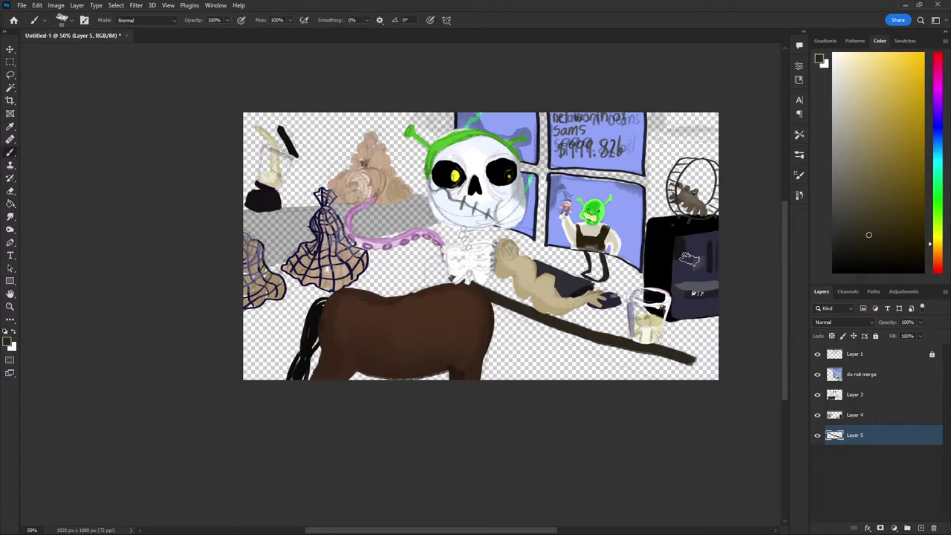
{"action": "key", "text": "ctrl+z"}
{"action": "left_click_drag", "start_coordinate": [699, 317], "coordinate": [644, 366]}
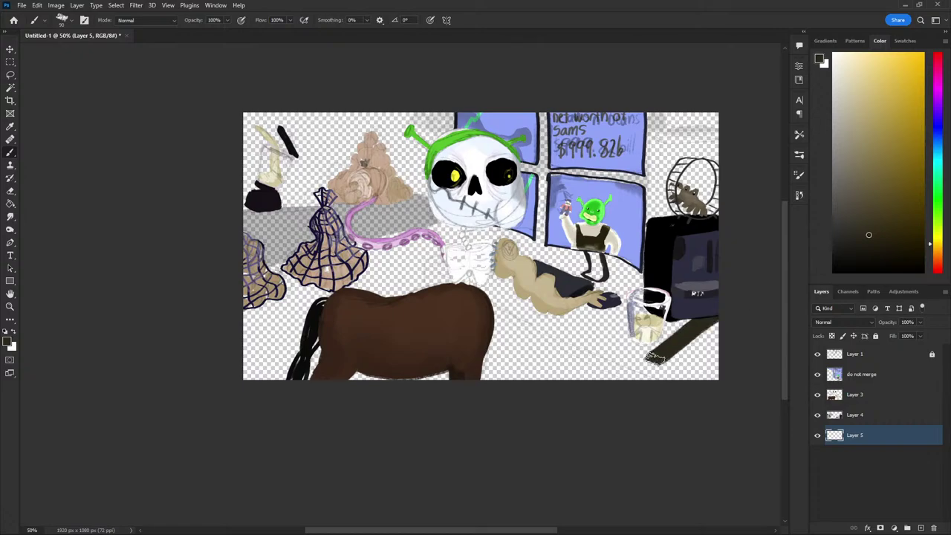
{"action": "key", "text": "ctrl+z"}
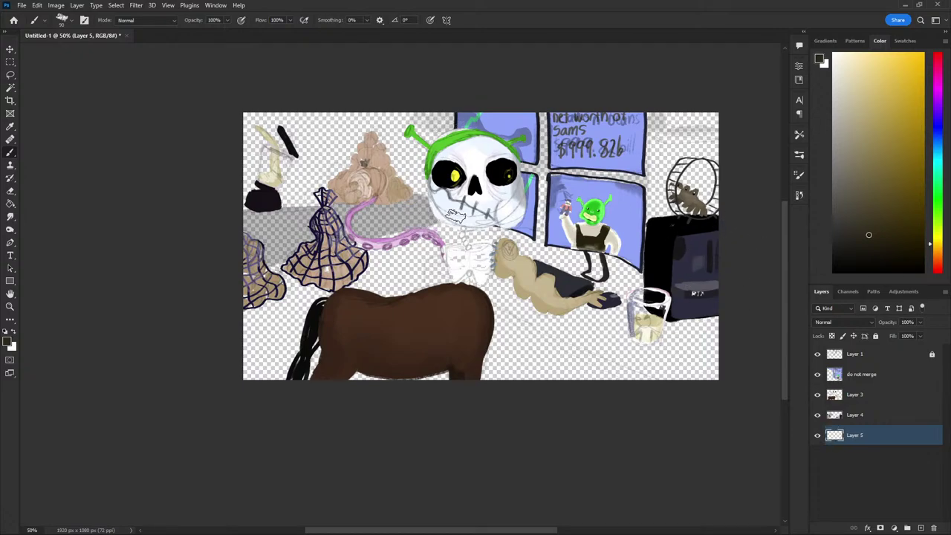
{"action": "mouse_move", "coordinate": [450, 220]}
{"action": "left_mouse_down"}
{"action": "mouse_move", "coordinate": [405, 245]}
{"action": "mouse_move", "coordinate": [409, 260]}
{"action": "mouse_move", "coordinate": [439, 271]}
{"action": "left_mouse_up"}
{"action": "key", "text": "ctrl+z"}
{"action": "mouse_move", "coordinate": [445, 211]}
{"action": "left_mouse_down"}
{"action": "mouse_move", "coordinate": [401, 234]}
{"action": "mouse_move", "coordinate": [561, 318]}
{"action": "left_mouse_up"}
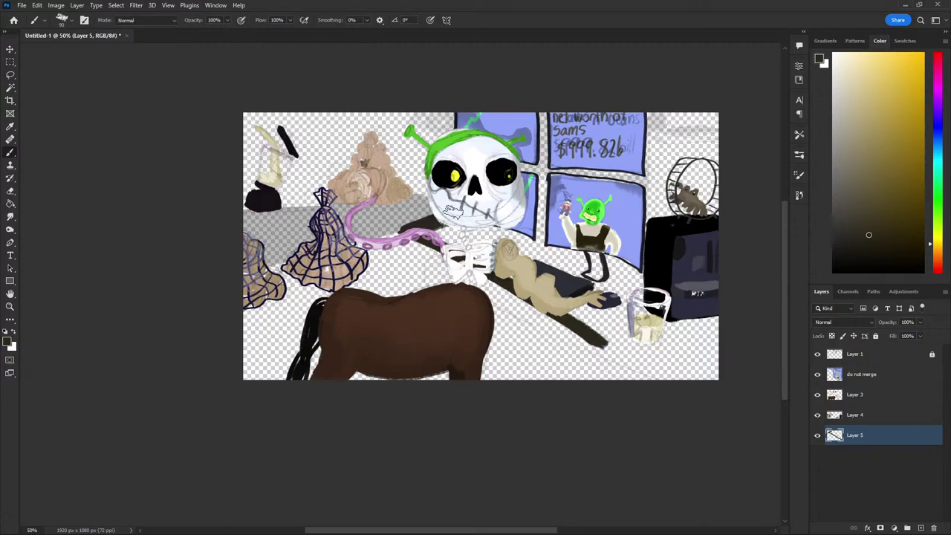
{"action": "key", "text": "ctrl+z"}
{"action": "mouse_move", "coordinate": [453, 212]}
{"action": "left_mouse_down"}
{"action": "mouse_move", "coordinate": [404, 237]}
{"action": "mouse_move", "coordinate": [627, 371]}
{"action": "mouse_move", "coordinate": [735, 334]}
{"action": "left_mouse_up"}
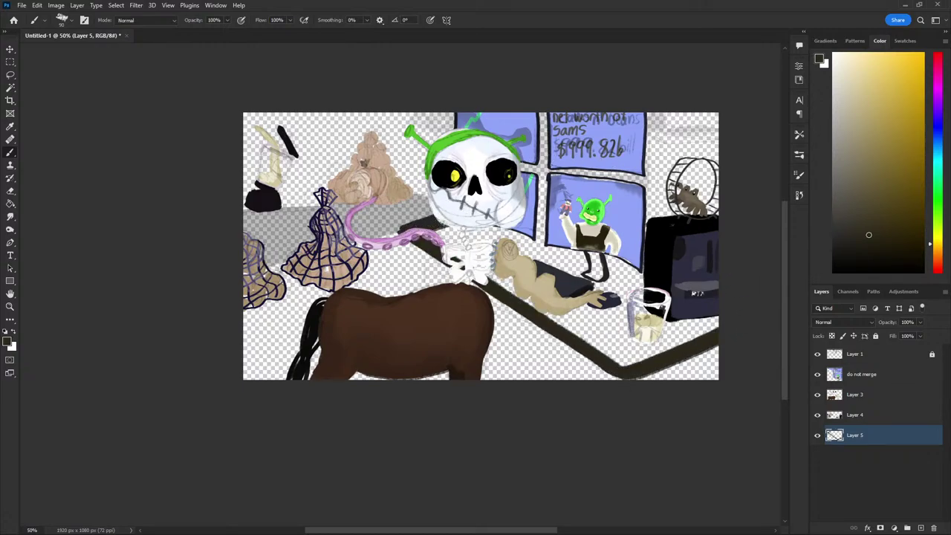
Darken the rib gaps and paint the desk under the monitor, glass, hand and keyboard
{"action": "mouse_move", "coordinate": [438, 230]}
{"action": "left_mouse_down"}
{"action": "mouse_move", "coordinate": [468, 260]}
{"action": "mouse_move", "coordinate": [505, 253]}
{"action": "mouse_move", "coordinate": [479, 233]}
{"action": "mouse_move", "coordinate": [558, 260]}
{"action": "left_mouse_up"}
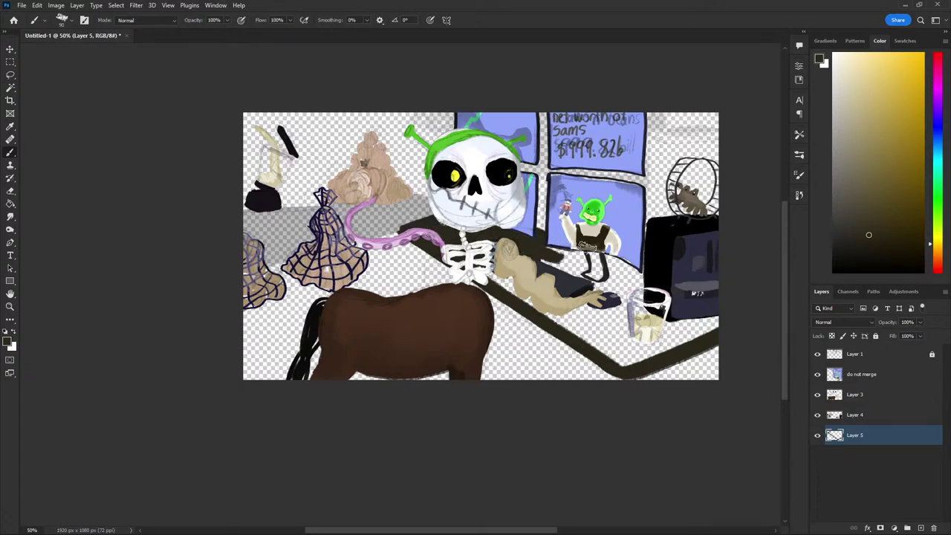
{"action": "mouse_move", "coordinate": [719, 277]}
{"action": "left_mouse_down"}
{"action": "mouse_move", "coordinate": [713, 316]}
{"action": "mouse_move", "coordinate": [654, 360]}
{"action": "mouse_move", "coordinate": [627, 363]}
{"action": "mouse_move", "coordinate": [490, 279]}
{"action": "left_mouse_up"}
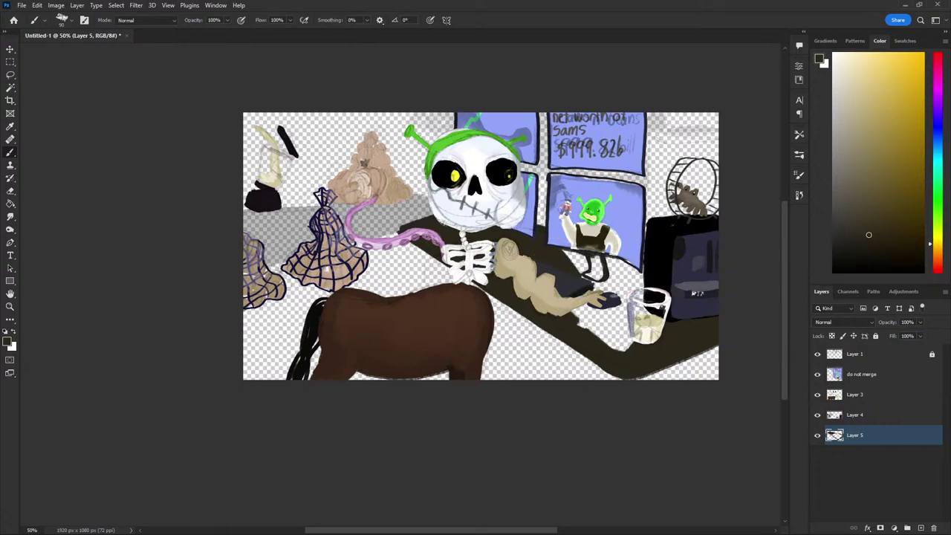
{"action": "mouse_move", "coordinate": [635, 267]}
{"action": "left_mouse_down"}
{"action": "mouse_move", "coordinate": [583, 281]}
{"action": "mouse_move", "coordinate": [591, 271]}
{"action": "mouse_move", "coordinate": [598, 288]}
{"action": "mouse_move", "coordinate": [584, 289]}
{"action": "mouse_move", "coordinate": [583, 316]}
{"action": "mouse_move", "coordinate": [598, 304]}
{"action": "mouse_move", "coordinate": [608, 343]}
{"action": "mouse_move", "coordinate": [617, 320]}
{"action": "mouse_move", "coordinate": [598, 306]}
{"action": "mouse_move", "coordinate": [639, 272]}
{"action": "mouse_move", "coordinate": [628, 304]}
{"action": "left_mouse_up"}
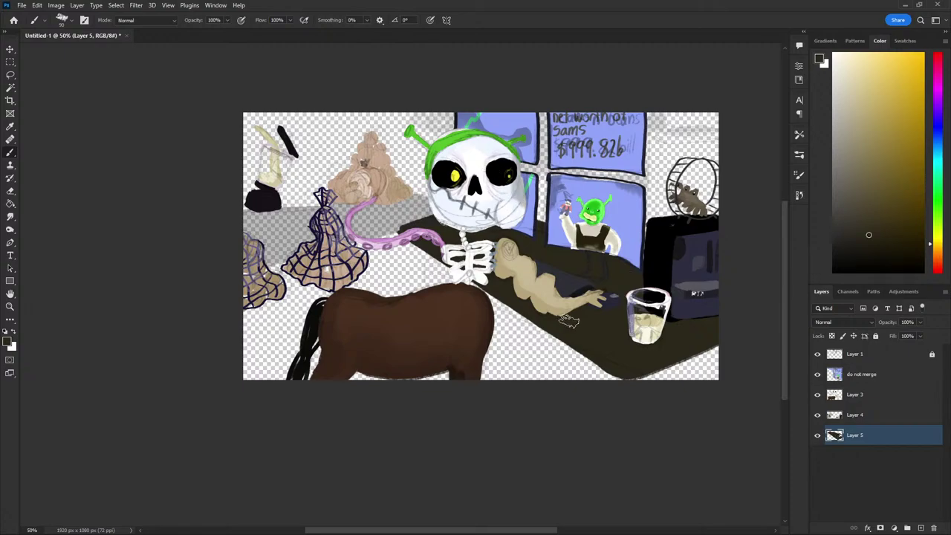
{"action": "mouse_move", "coordinate": [619, 362]}
{"action": "left_mouse_down"}
{"action": "mouse_move", "coordinate": [628, 384]}
{"action": "mouse_move", "coordinate": [699, 344]}
{"action": "left_mouse_up"}
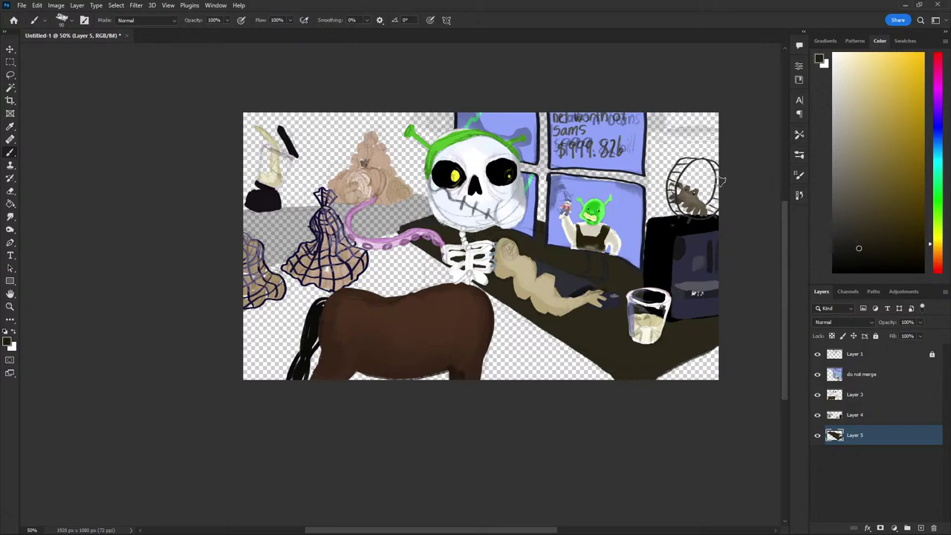
{"action": "mouse_move", "coordinate": [603, 383]}
{"action": "left_mouse_down"}
{"action": "mouse_move", "coordinate": [535, 344]}
{"action": "mouse_move", "coordinate": [520, 323]}
{"action": "left_mouse_up"}
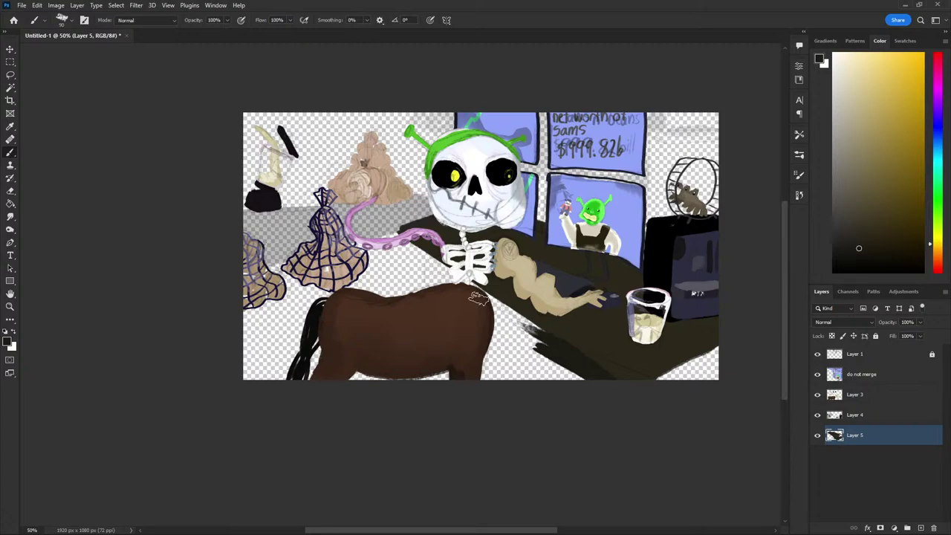
{"action": "key", "text": "ctrl+z"}
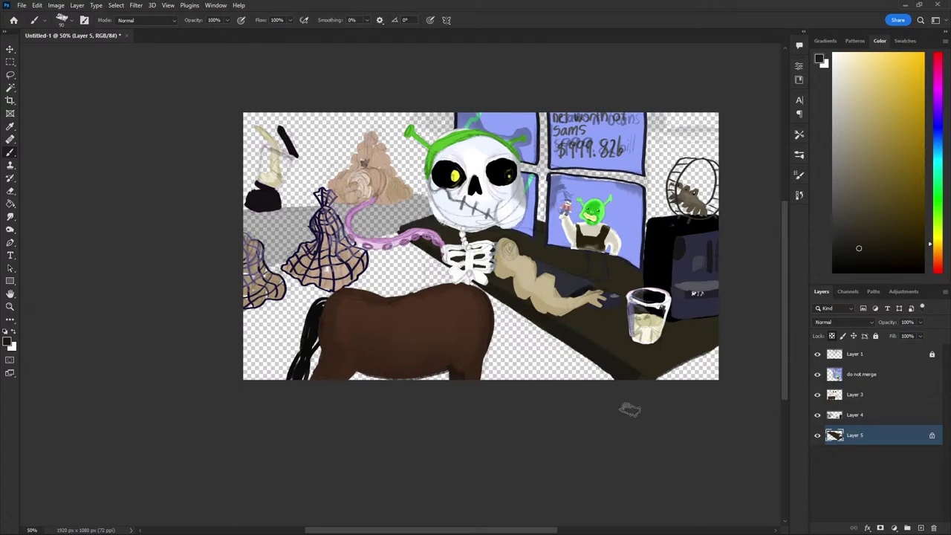
Pick a brown tone and sample a darker colour from the painting
{"action": "left_click_drag", "start_coordinate": [859, 172], "coordinate": [851, 193]}
{"action": "key", "text": "o"}
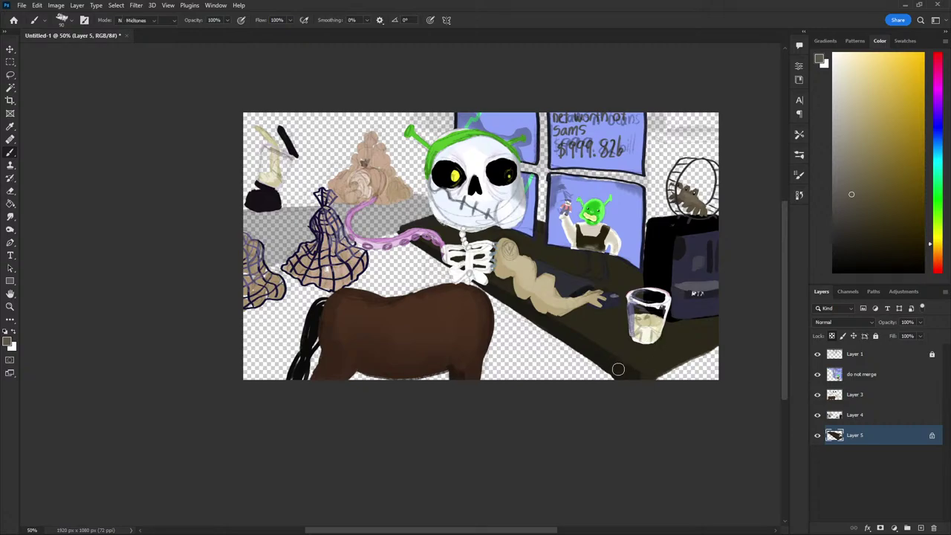
{"action": "key", "text": "b"}
{"action": "left_click", "coordinate": [626, 365], "text": "alt"}
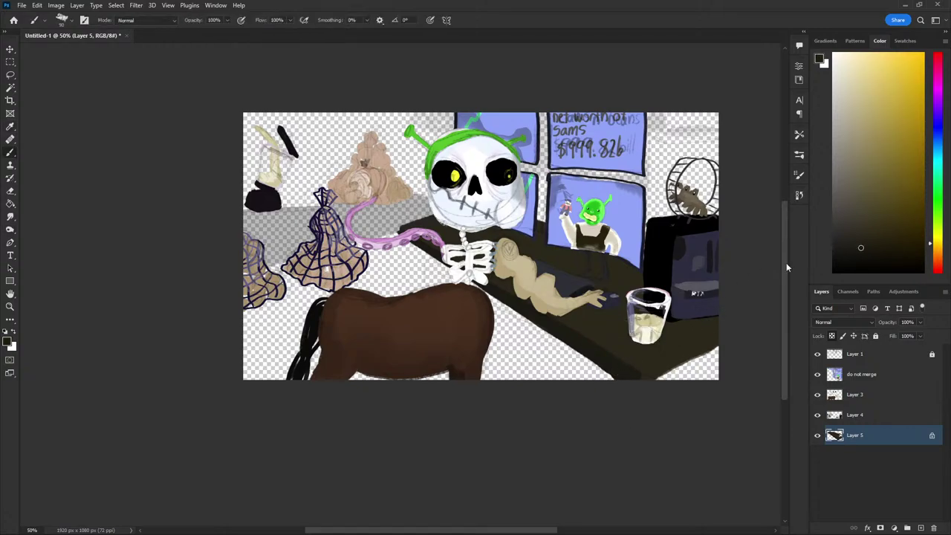
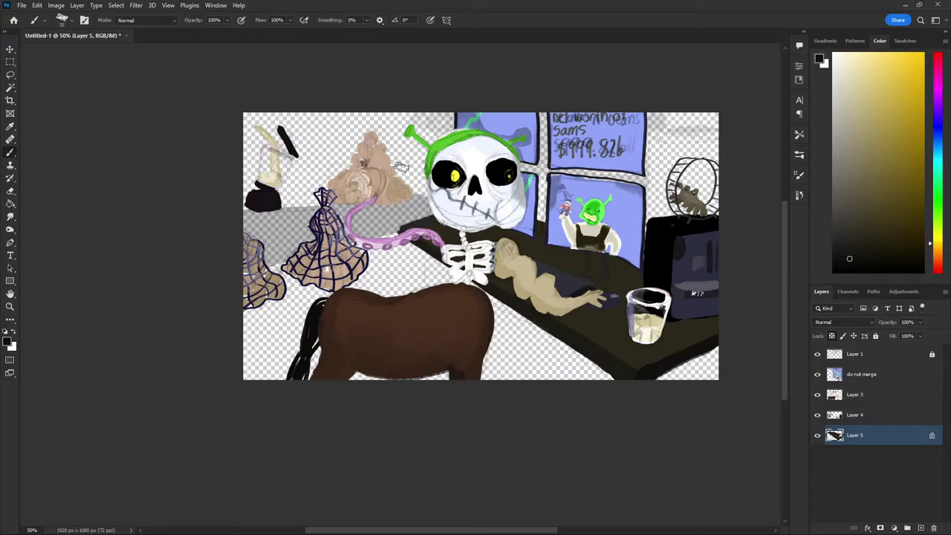
Paint a dark table leg under the desk and darken the desk's bottom-right corner
{"action": "left_click", "coordinate": [428, 242], "text": "alt"}
{"action": "left_click_drag", "start_coordinate": [411, 243], "coordinate": [411, 284]}
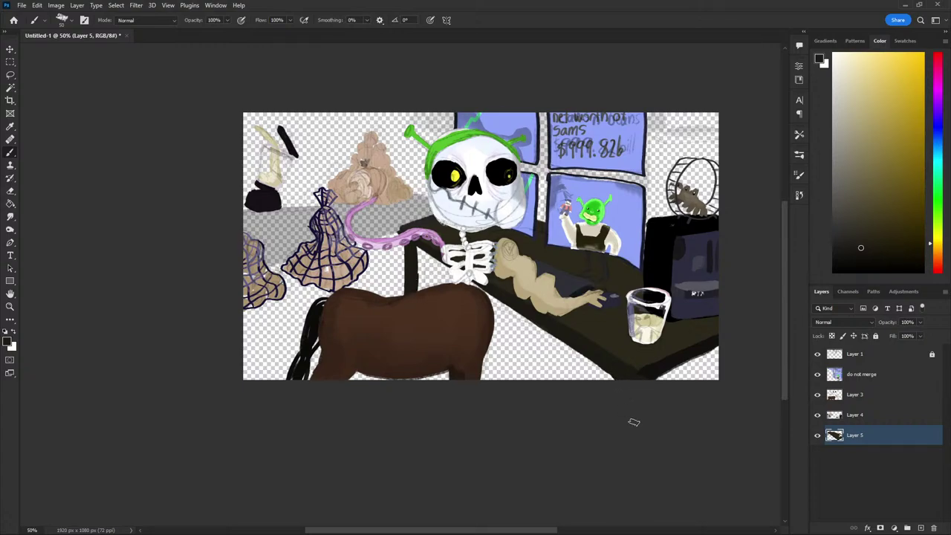
{"action": "left_click_drag", "start_coordinate": [718, 340], "coordinate": [711, 375]}
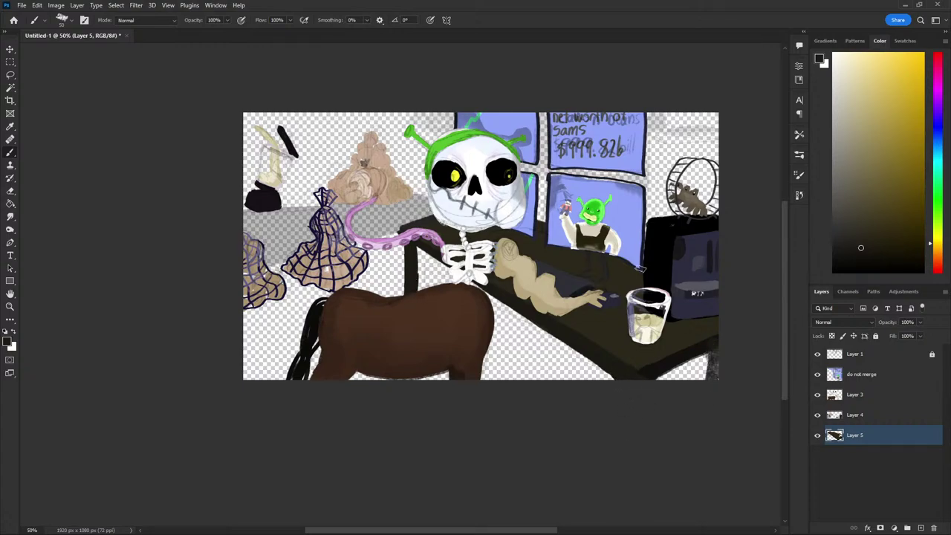
{"action": "left_click", "coordinate": [702, 349], "text": "alt"}
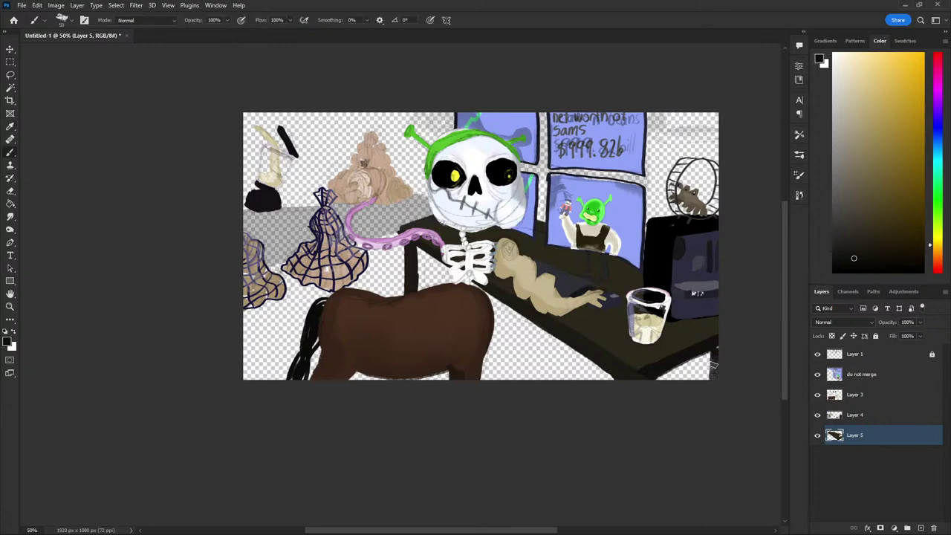
{"action": "left_click_drag", "start_coordinate": [711, 364], "coordinate": [711, 386]}
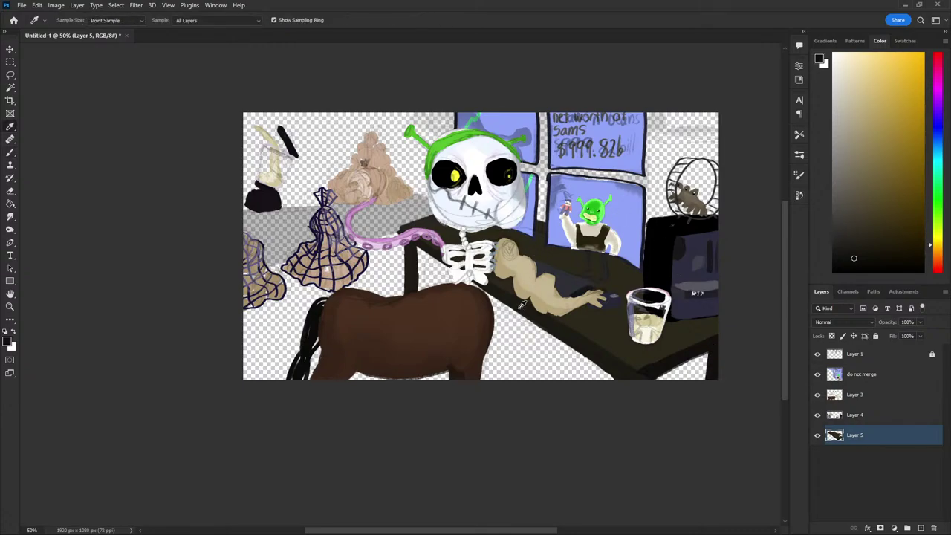
Add Layer 6 below Layer 5 and paint another dark table leg on it
{"action": "left_click", "coordinate": [920, 527]}
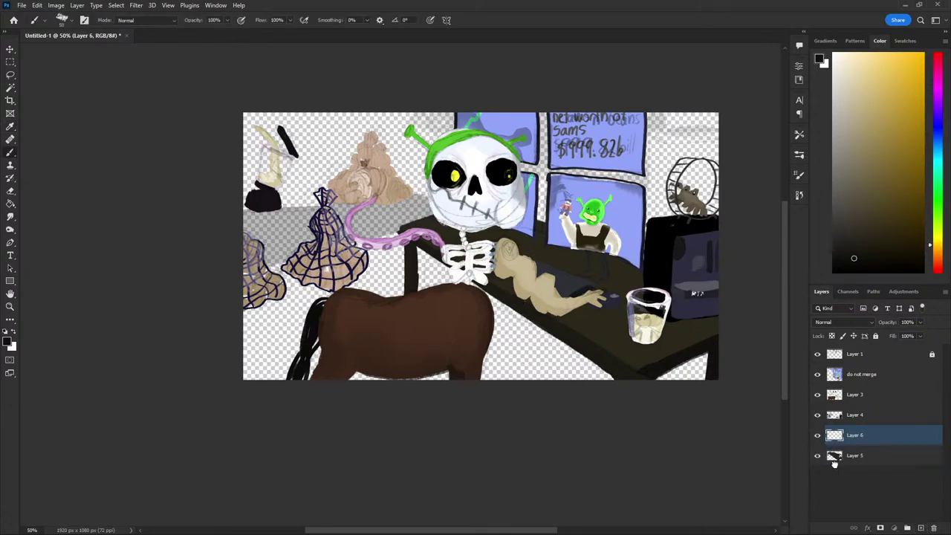
{"action": "left_click_drag", "start_coordinate": [834, 462], "coordinate": [834, 466]}
{"action": "left_click_drag", "start_coordinate": [509, 311], "coordinate": [509, 318]}
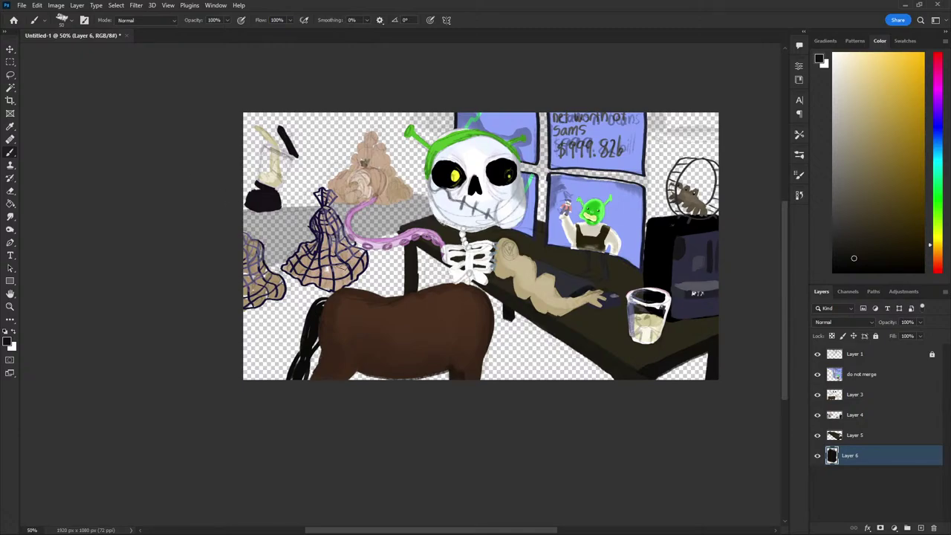
Check Layers 3 and 4 by toggling their visibility, ending with Layer 4 selected
{"action": "left_click", "coordinate": [899, 415]}
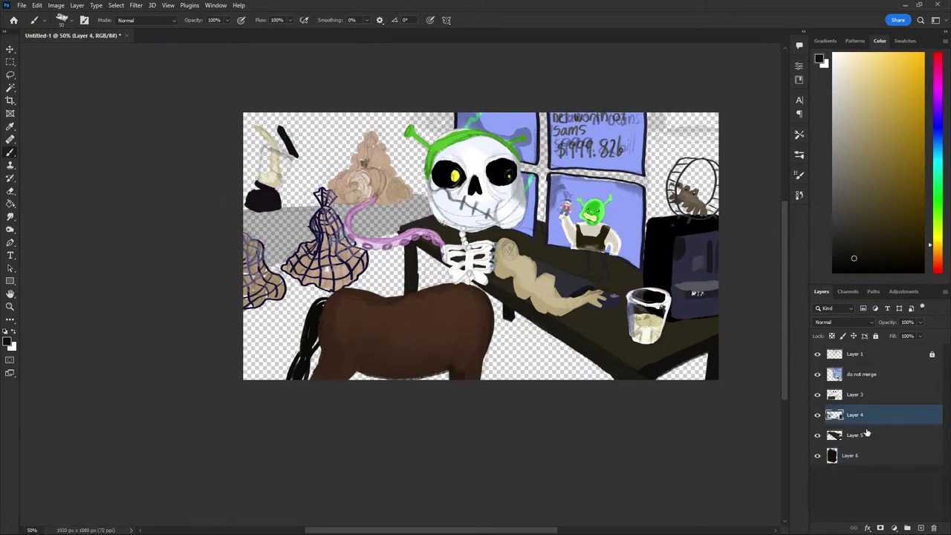
{"action": "left_click", "coordinate": [865, 438]}
{"action": "left_click", "coordinate": [878, 381]}
{"action": "left_click", "coordinate": [877, 398]}
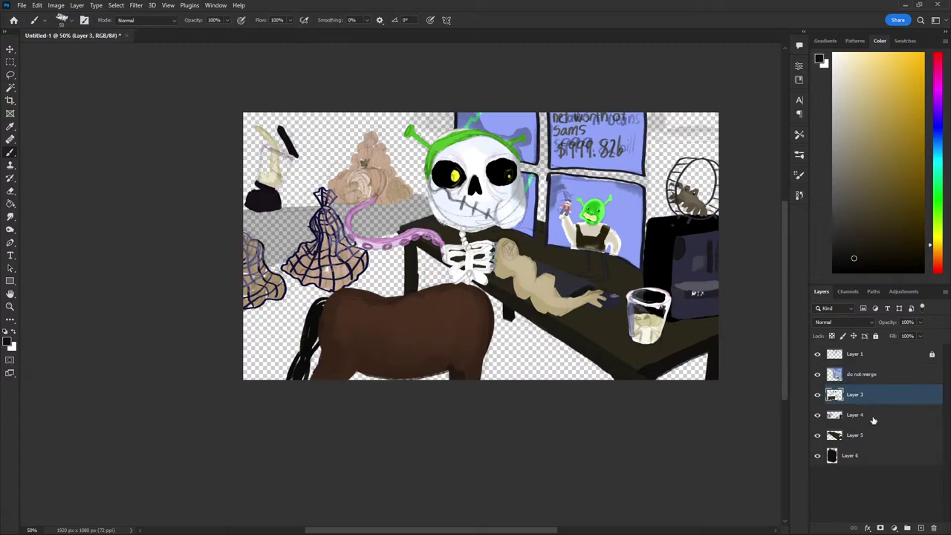
{"action": "left_click", "coordinate": [875, 416]}
{"action": "left_click", "coordinate": [876, 404]}
{"action": "left_click", "coordinate": [817, 395]}
{"action": "left_click", "coordinate": [817, 415]}
{"action": "left_click", "coordinate": [869, 416]}
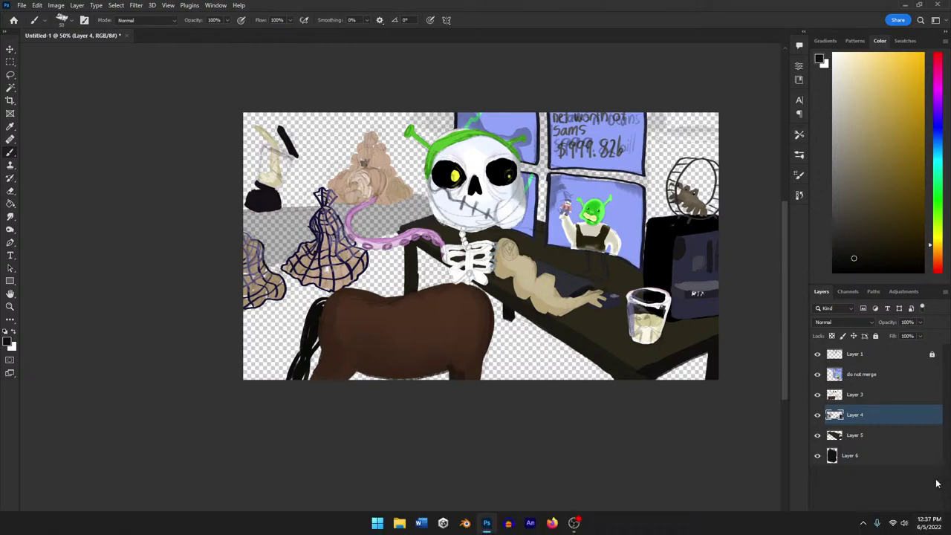
Skew the Layer 5 desk so its right side drops lower, then paint the specks dark olive
{"action": "left_click", "coordinate": [865, 436]}
{"action": "key", "text": "ctrl+t"}
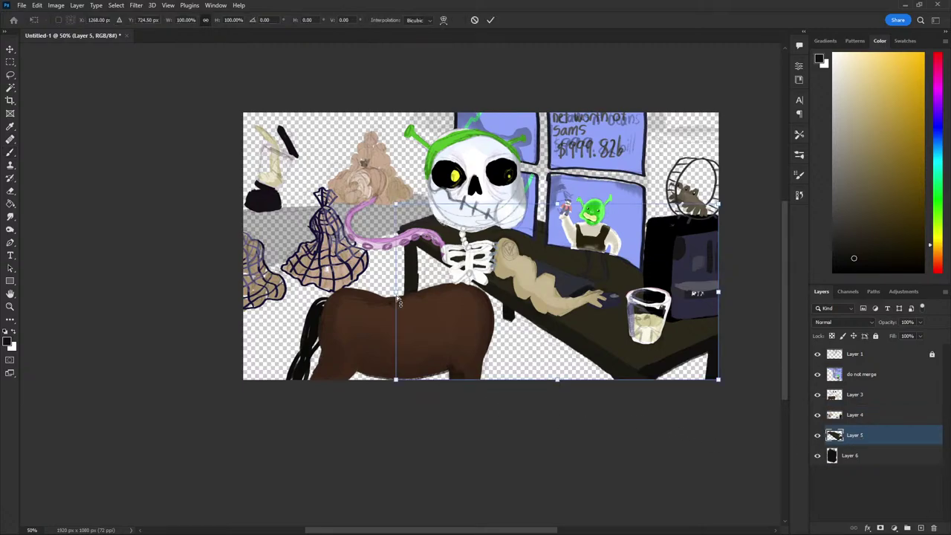
{"action": "left_click_drag", "start_coordinate": [399, 300], "coordinate": [407, 271]}
{"action": "left_click_drag", "start_coordinate": [608, 342], "coordinate": [611, 362]}
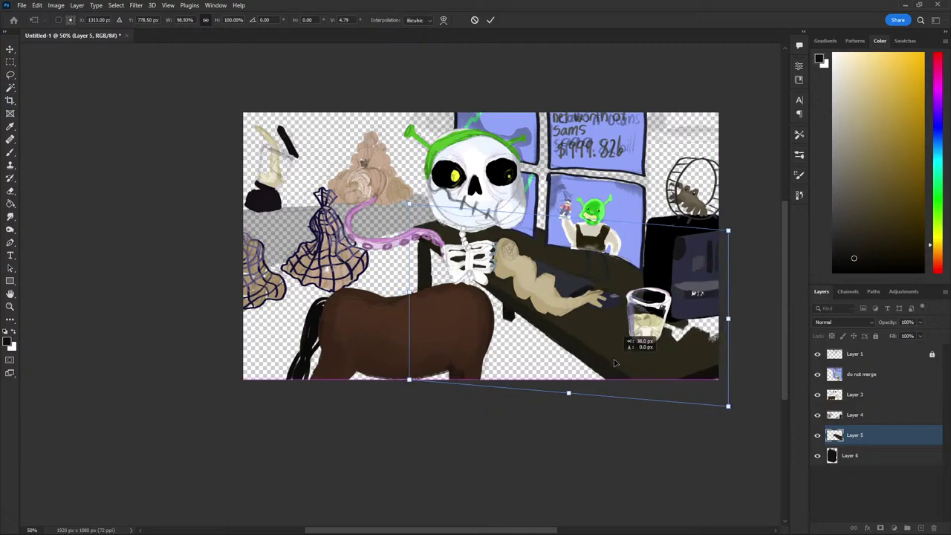
{"action": "key", "text": "Return"}
{"action": "left_click", "coordinate": [678, 345], "text": "alt"}
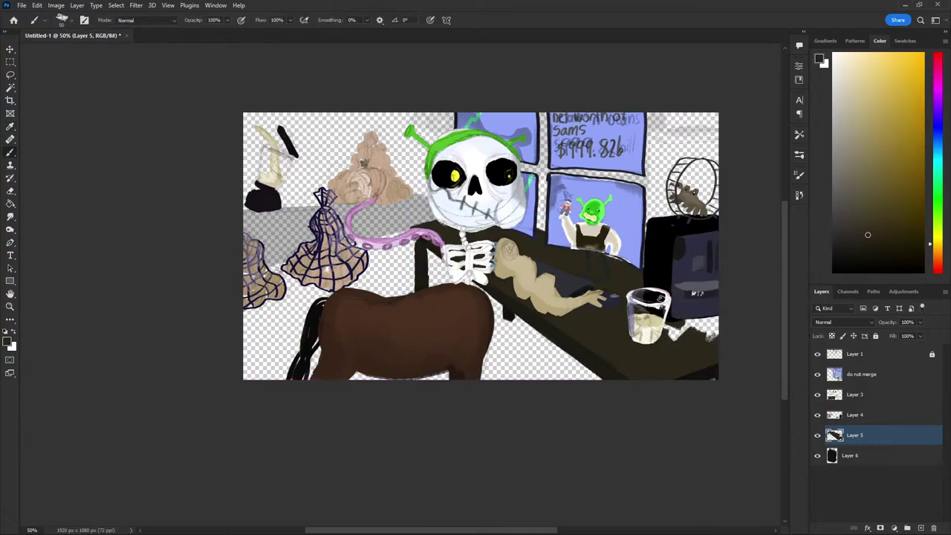
{"action": "left_click_drag", "start_coordinate": [714, 336], "coordinate": [652, 334]}
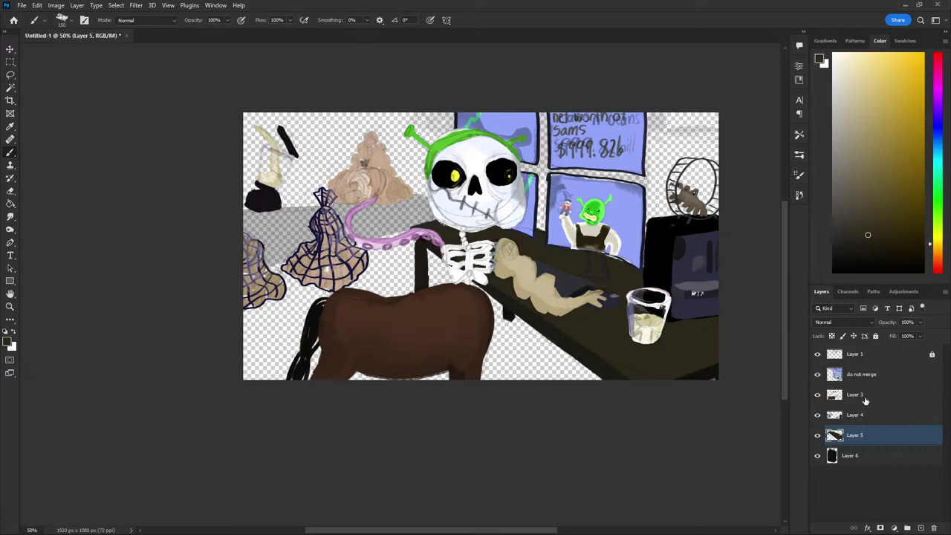
Add Layer 7 below Layer 6 and brush a blue-grey floor across the empty area
{"action": "left_click", "coordinate": [859, 457]}
{"action": "left_click", "coordinate": [920, 528]}
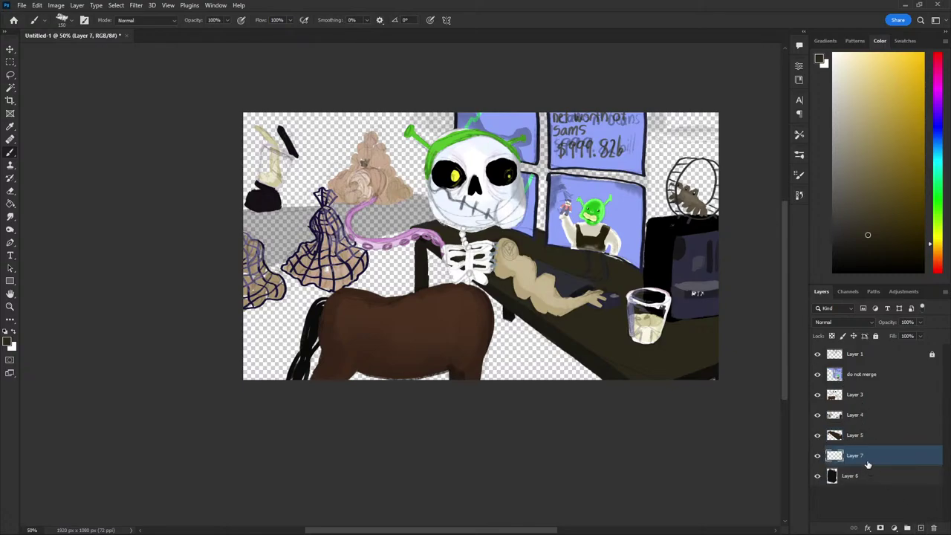
{"action": "left_click_drag", "start_coordinate": [867, 459], "coordinate": [865, 483]}
{"action": "left_click_drag", "start_coordinate": [895, 206], "coordinate": [875, 236]}
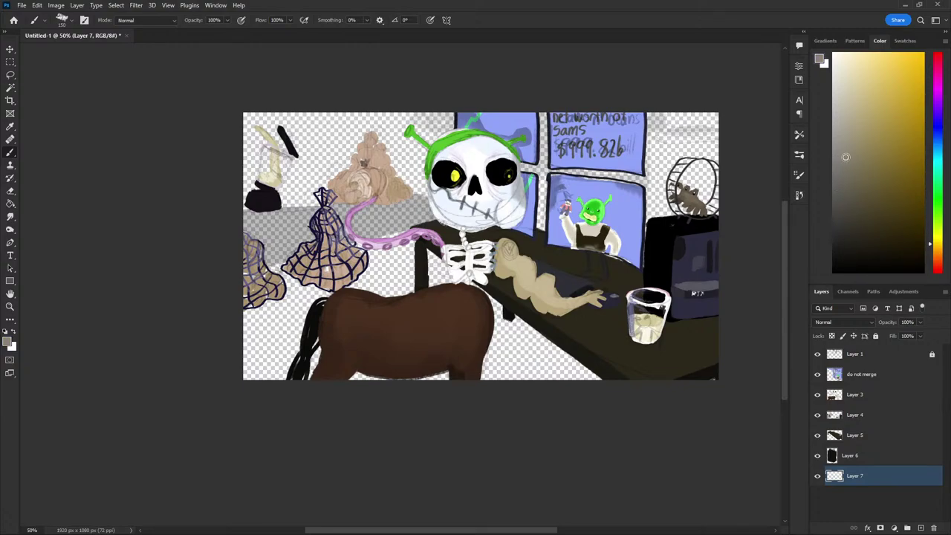
{"action": "left_click_drag", "start_coordinate": [938, 161], "coordinate": [937, 146]}
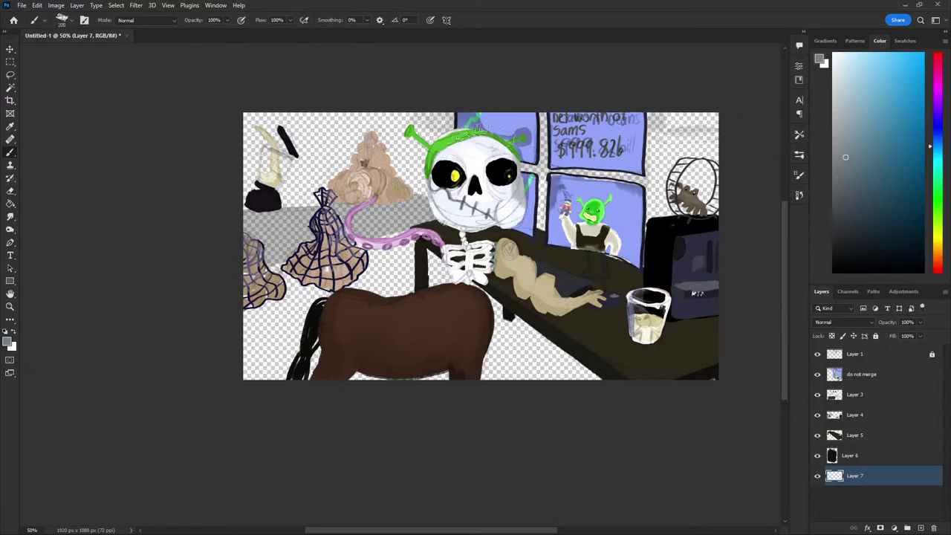
{"action": "mouse_move", "coordinate": [238, 307]}
{"action": "left_mouse_down"}
{"action": "mouse_move", "coordinate": [387, 372]}
{"action": "mouse_move", "coordinate": [520, 356]}
{"action": "left_mouse_up"}
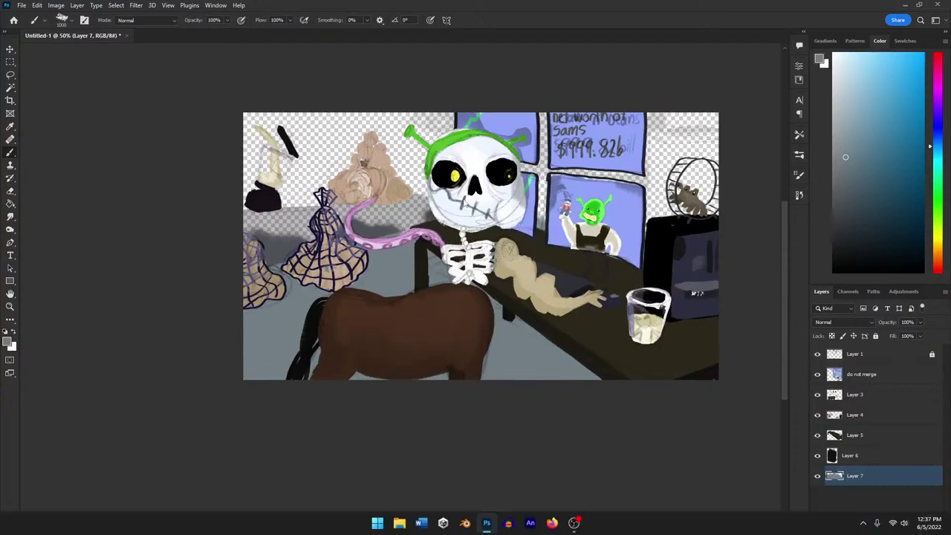
Erase the floor paint along the left edge
{"action": "key", "text": "super"}
{"action": "key", "text": "Escape"}
{"action": "key", "text": "e"}
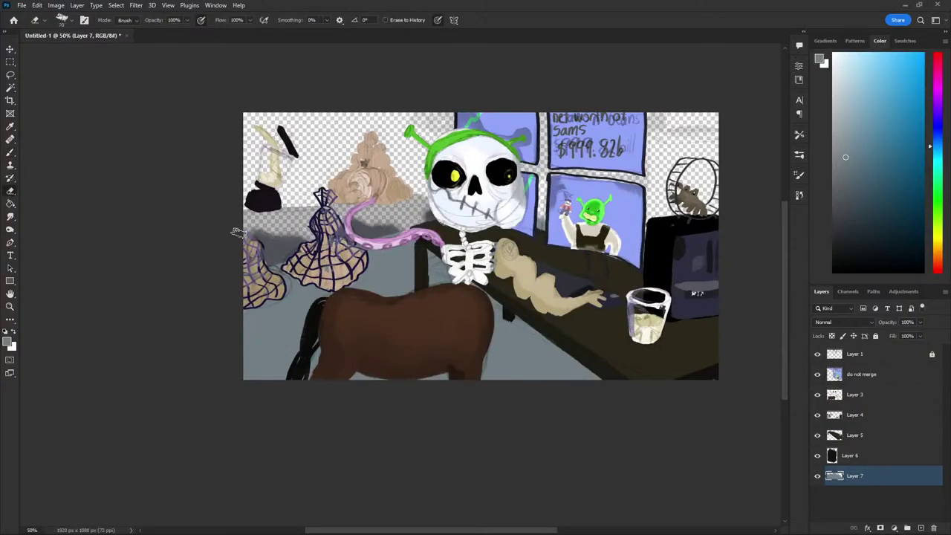
{"action": "left_click_drag", "start_coordinate": [231, 256], "coordinate": [396, 224]}
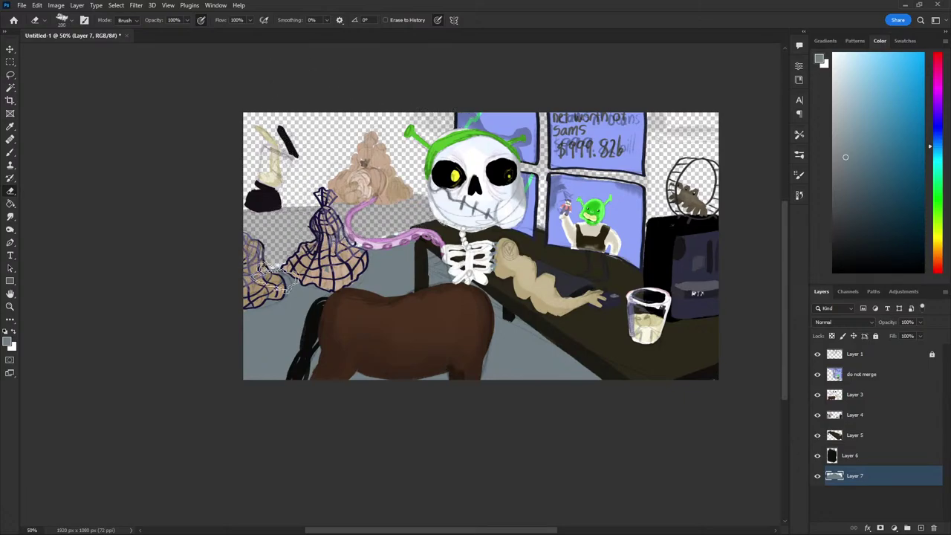
Paint the top-right wall behind the hamster wheel a dark yellowish grey
{"action": "key", "text": "i"}
{"action": "key", "text": "b"}
{"action": "left_click", "coordinate": [520, 286], "text": "alt"}
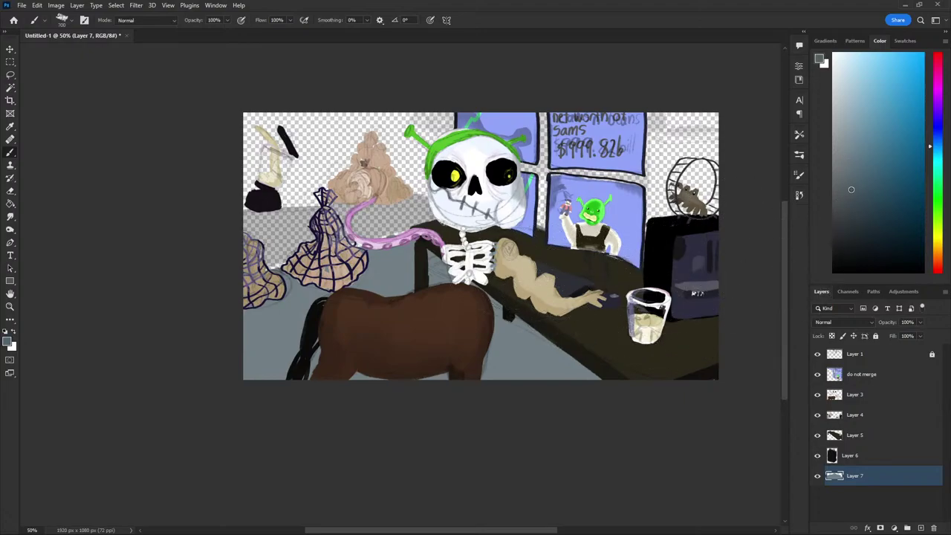
{"action": "mouse_move", "coordinate": [937, 196]}
{"action": "left_mouse_down"}
{"action": "mouse_move", "coordinate": [937, 177]}
{"action": "mouse_move", "coordinate": [937, 239]}
{"action": "left_mouse_up"}
{"action": "mouse_move", "coordinate": [672, 149]}
{"action": "left_mouse_down"}
{"action": "mouse_move", "coordinate": [691, 160]}
{"action": "mouse_move", "coordinate": [702, 219]}
{"action": "left_mouse_up"}
{"action": "left_click", "coordinate": [852, 243]}
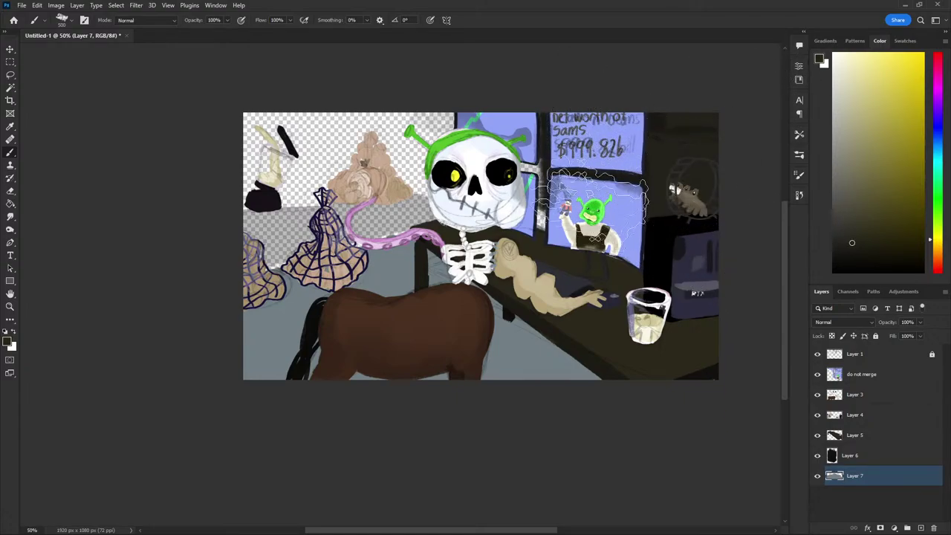
Paint the upper-left wall around the tan pile dark grey
{"action": "key", "text": "d"}
{"action": "key", "text": "ctrl+z"}
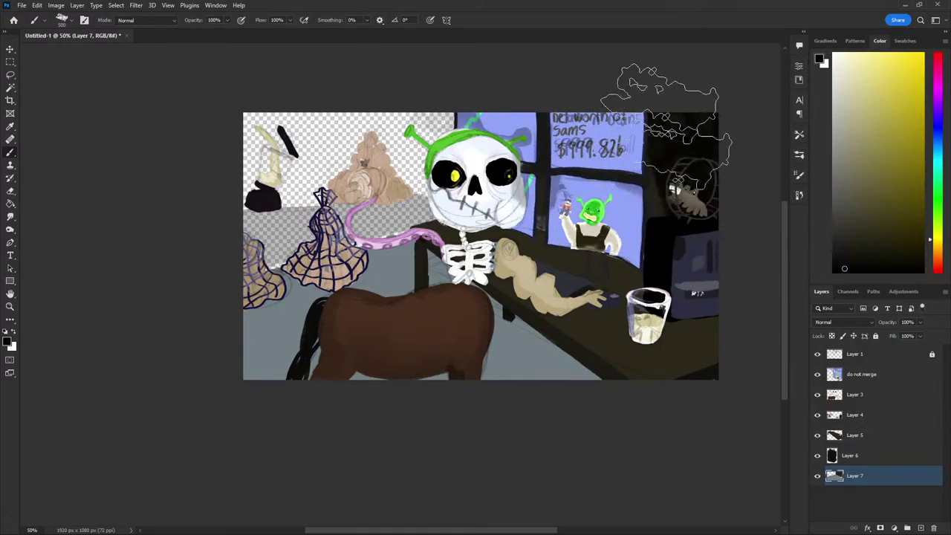
{"action": "key", "text": "ctrl+shift+z"}
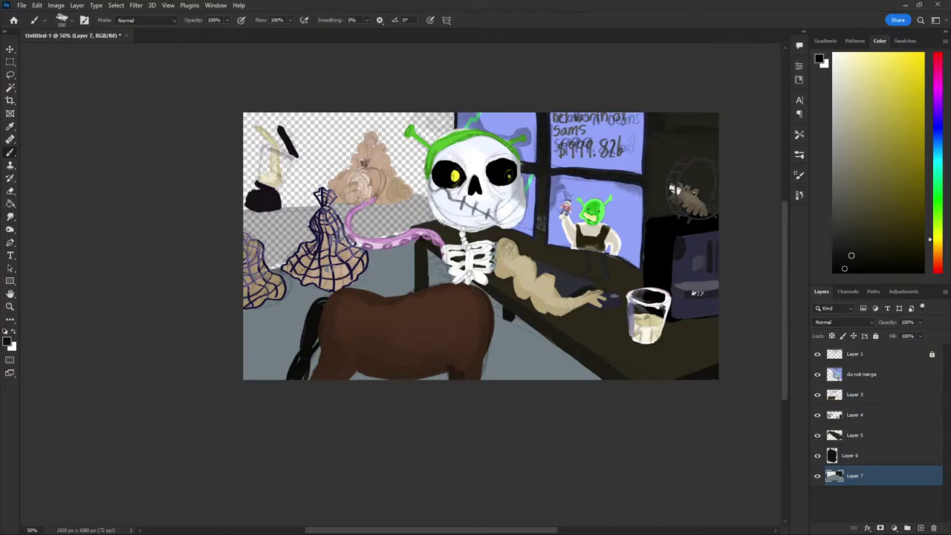
{"action": "left_click", "coordinate": [850, 249]}
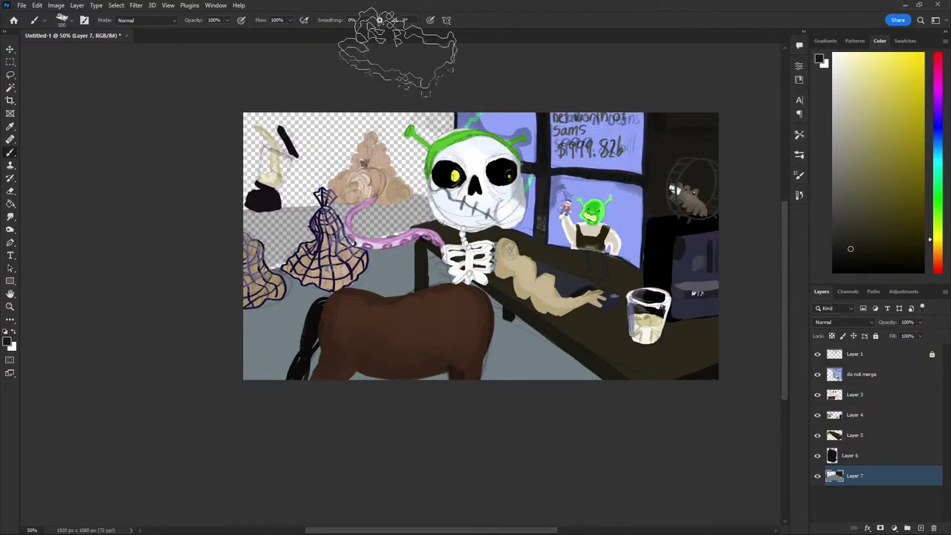
{"action": "left_click", "coordinate": [852, 218]}
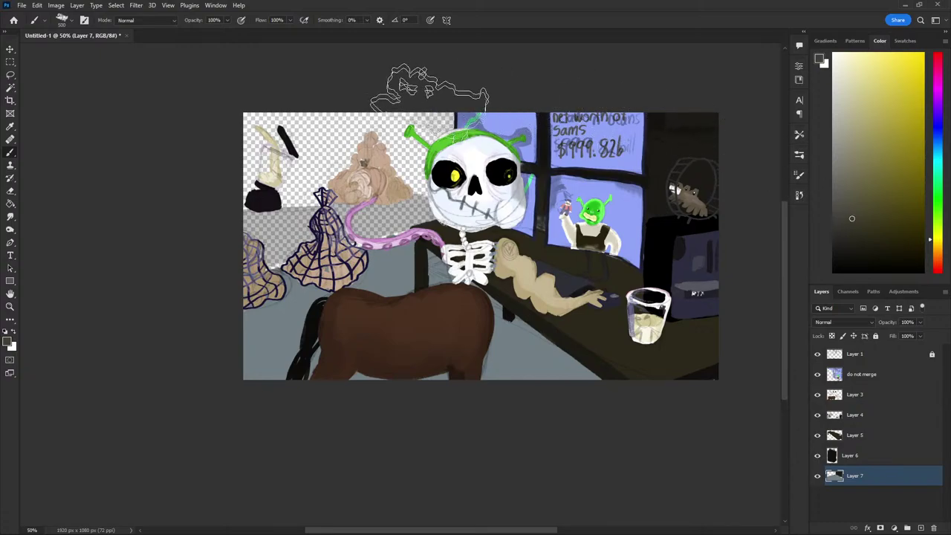
{"action": "mouse_move", "coordinate": [393, 84]}
{"action": "left_mouse_down"}
{"action": "mouse_move", "coordinate": [341, 148]}
{"action": "mouse_move", "coordinate": [371, 192]}
{"action": "left_mouse_up"}
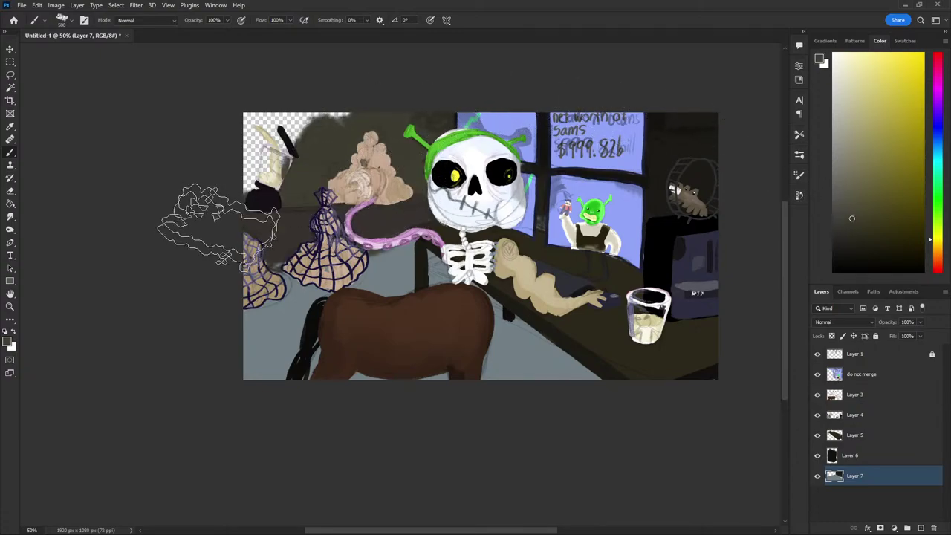
{"action": "key", "text": "ctrl+z"}
{"action": "mouse_move", "coordinate": [247, 99]}
{"action": "left_mouse_down"}
{"action": "mouse_move", "coordinate": [212, 212]}
{"action": "mouse_move", "coordinate": [340, 200]}
{"action": "mouse_move", "coordinate": [403, 94]}
{"action": "mouse_move", "coordinate": [297, 159]}
{"action": "left_mouse_up"}
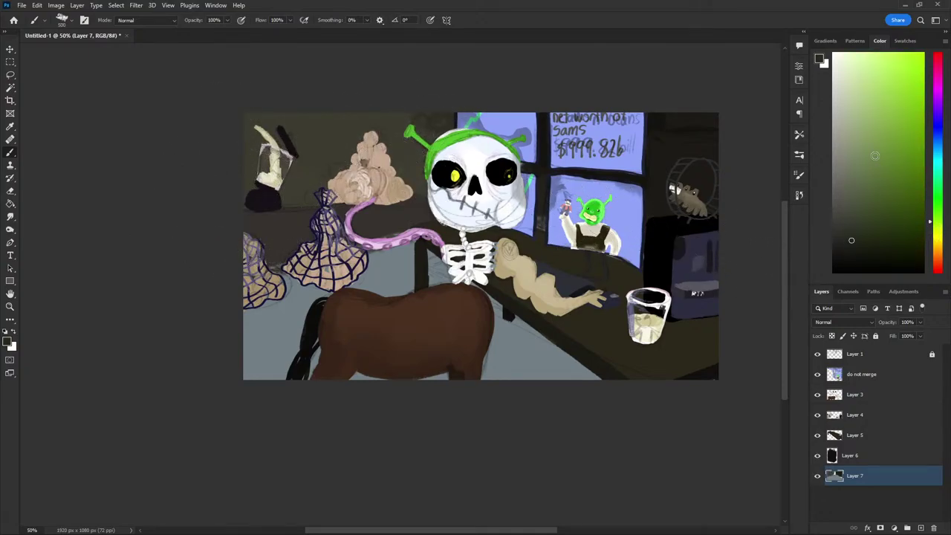
With a 700 brush, darken the floor left of the horse using the sampled grey-blue
{"action": "left_click", "coordinate": [938, 130]}
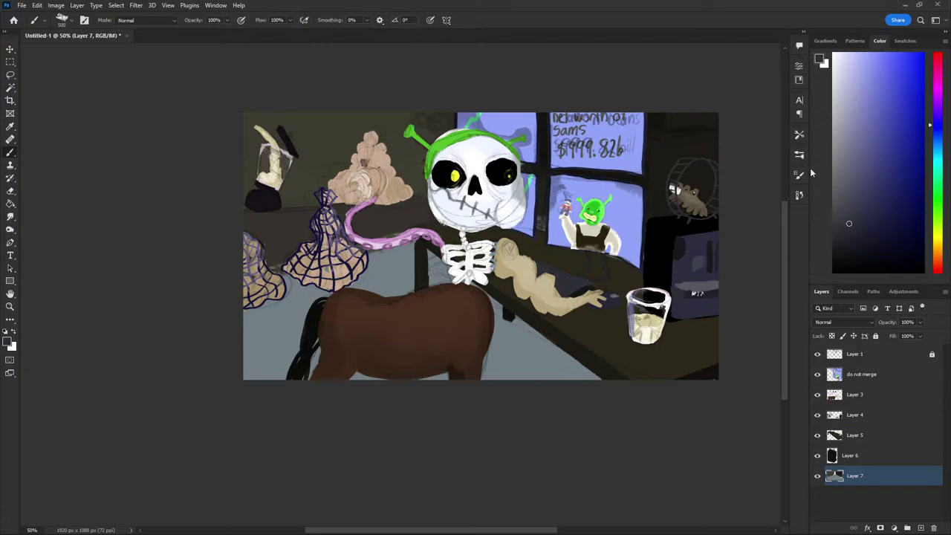
{"action": "key", "text": "bracketright"}
{"action": "key", "text": "bracketright"}
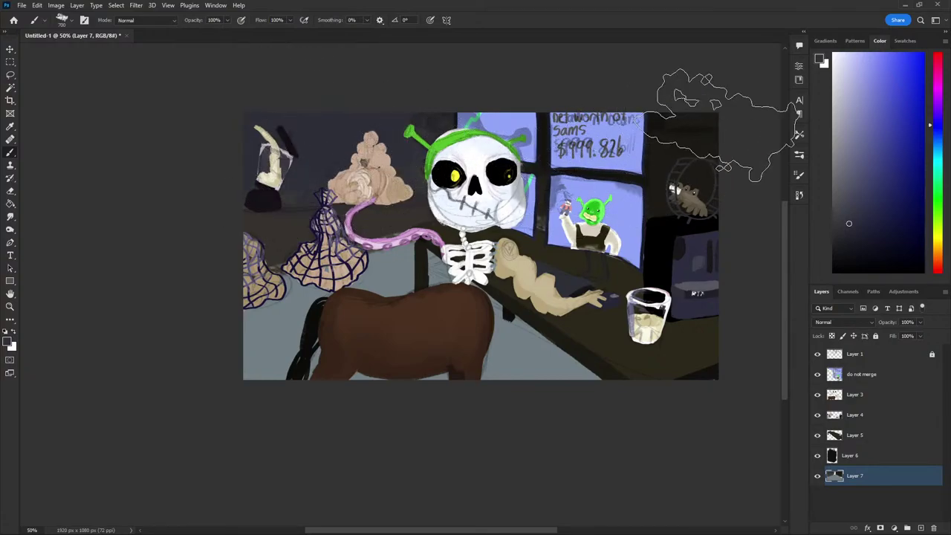
{"action": "key", "text": "i"}
{"action": "left_click", "coordinate": [628, 288]}
{"action": "key", "text": "b"}
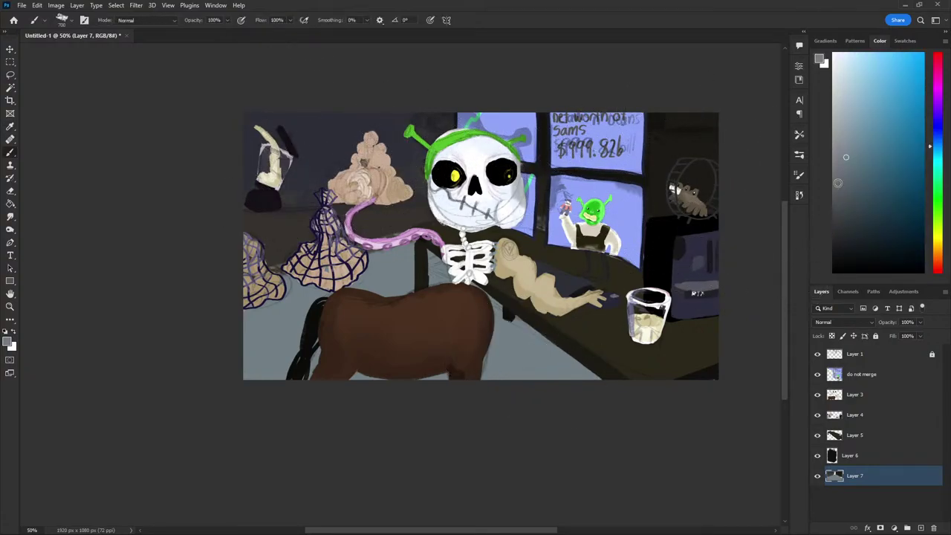
{"action": "left_click_drag", "start_coordinate": [460, 341], "coordinate": [419, 345]}
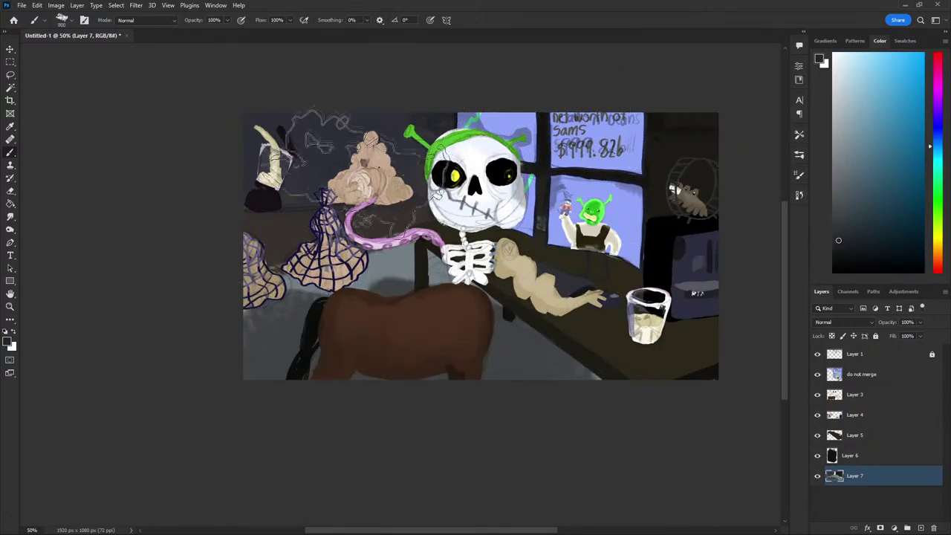
With a 200 brush, add pale mottling around the net bags and a dark shadow under the blender
{"action": "key", "text": "bracketleft"}
{"action": "key", "text": "bracketleft"}
{"action": "key", "text": "bracketleft"}
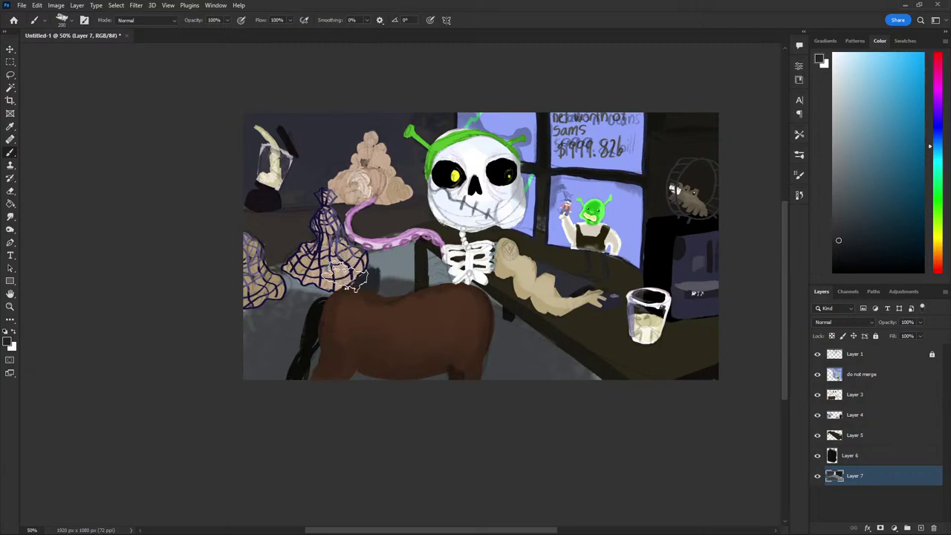
{"action": "left_click_drag", "start_coordinate": [303, 281], "coordinate": [306, 283]}
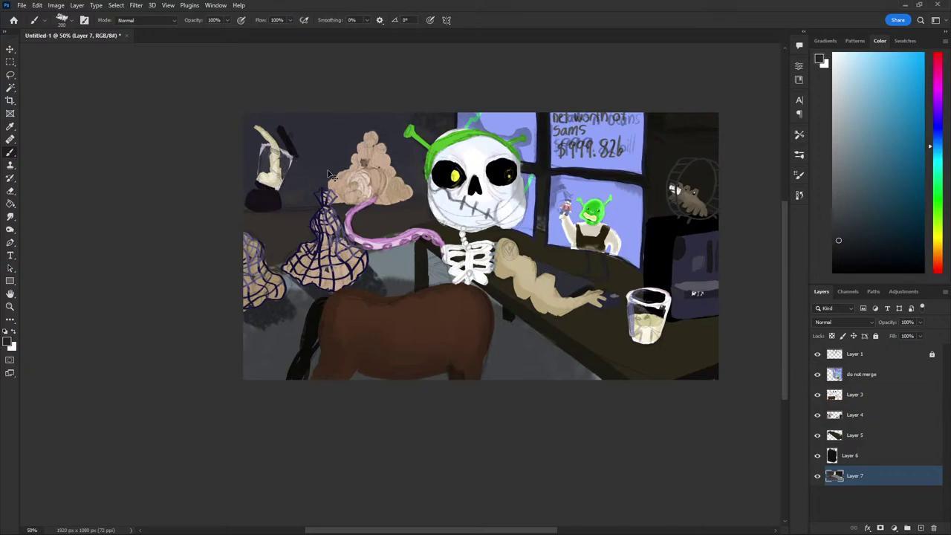
{"action": "left_click_drag", "start_coordinate": [315, 273], "coordinate": [375, 284]}
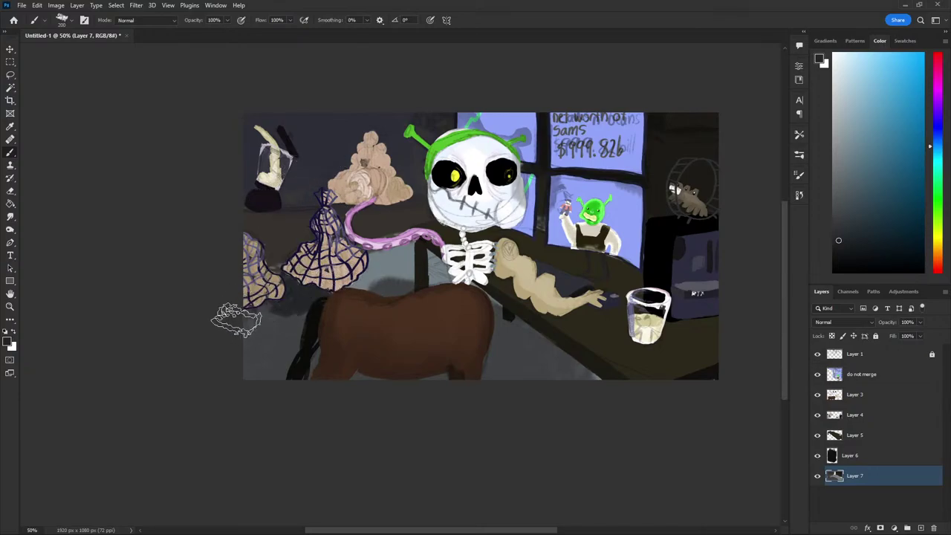
{"action": "left_click_drag", "start_coordinate": [266, 212], "coordinate": [286, 197]}
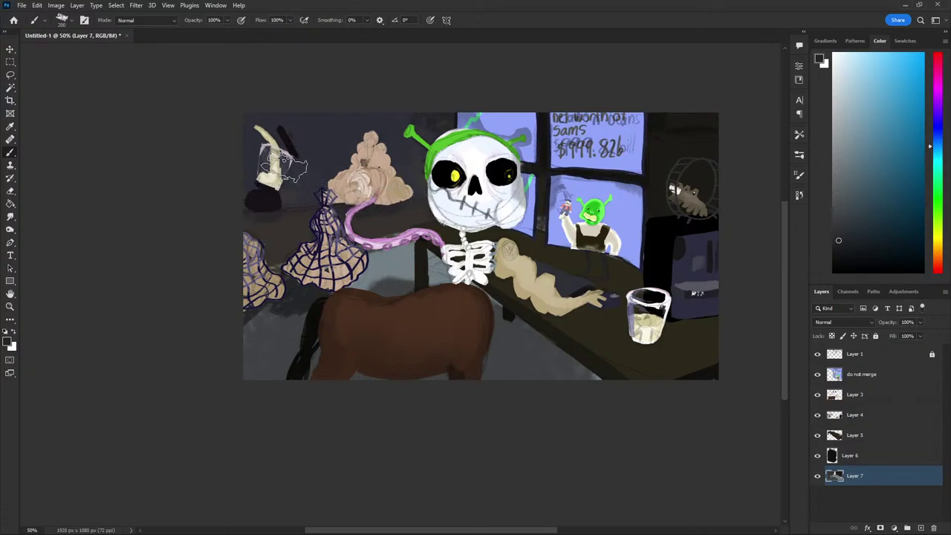
{"action": "left_click", "coordinate": [881, 416]}
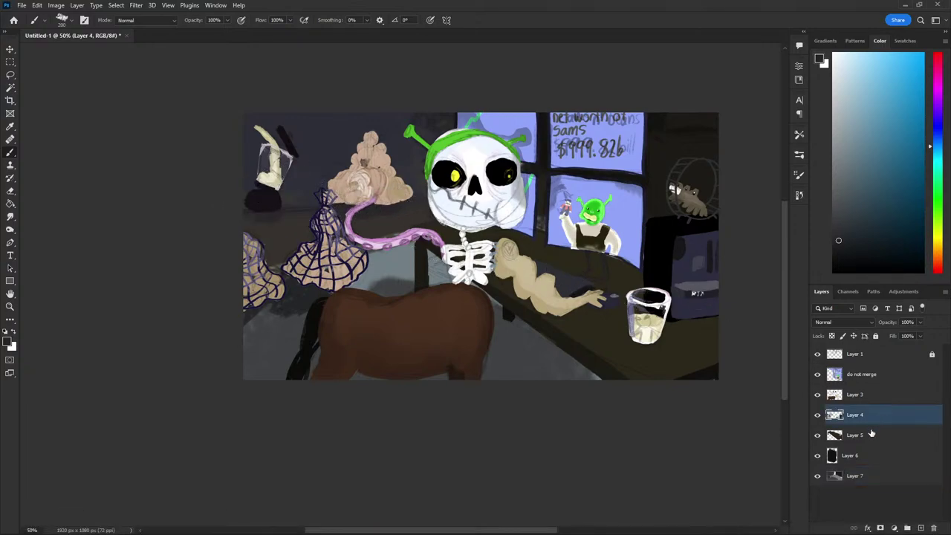
Try a Color Overlay and cancel it, then toggle Layers 3–5 to check their content
{"action": "left_click", "coordinate": [867, 527]}
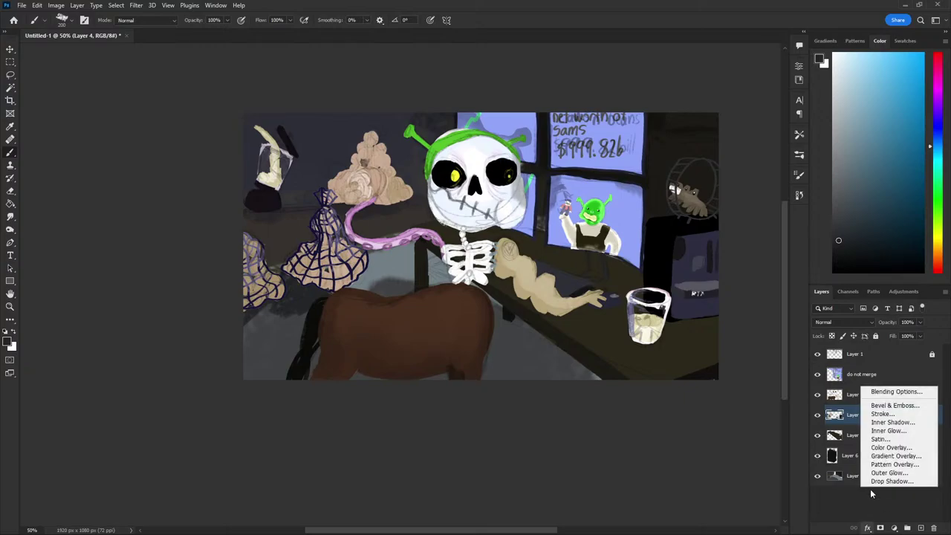
{"action": "left_click", "coordinate": [877, 447]}
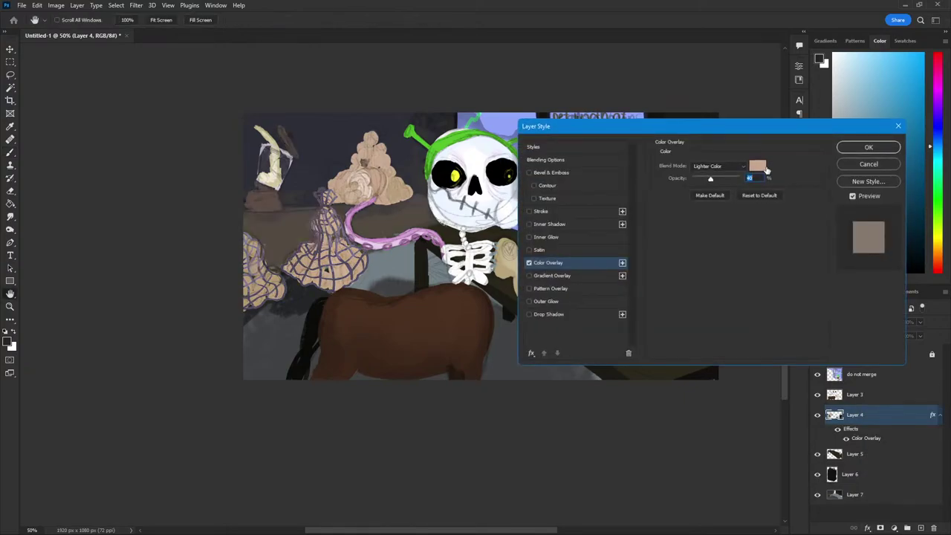
{"action": "left_click_drag", "start_coordinate": [711, 181], "coordinate": [700, 178]}
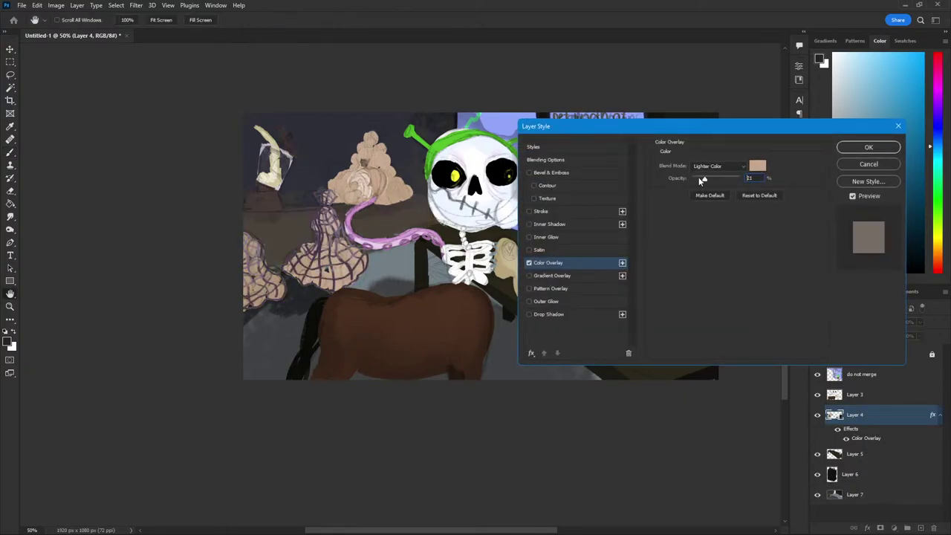
{"action": "key", "text": "Escape"}
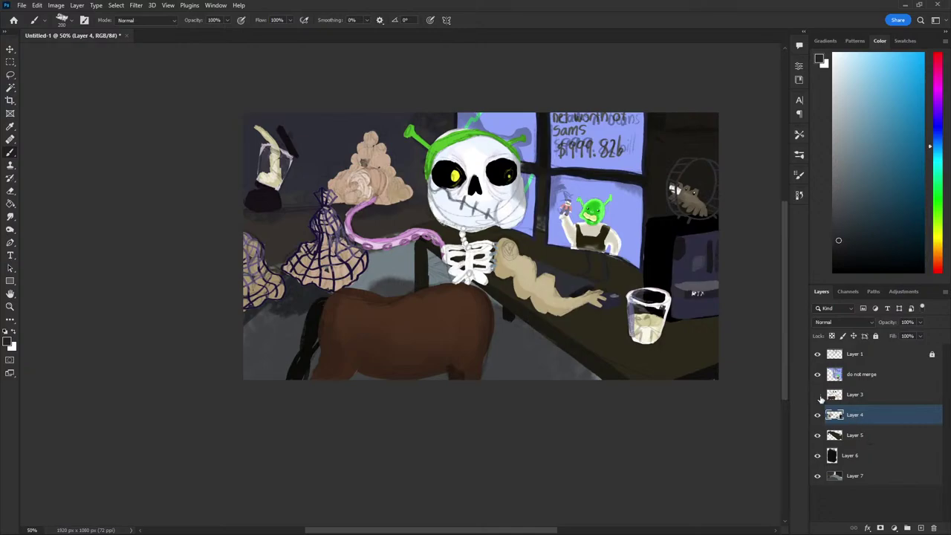
{"action": "left_click", "coordinate": [818, 395]}
{"action": "left_click", "coordinate": [870, 437]}
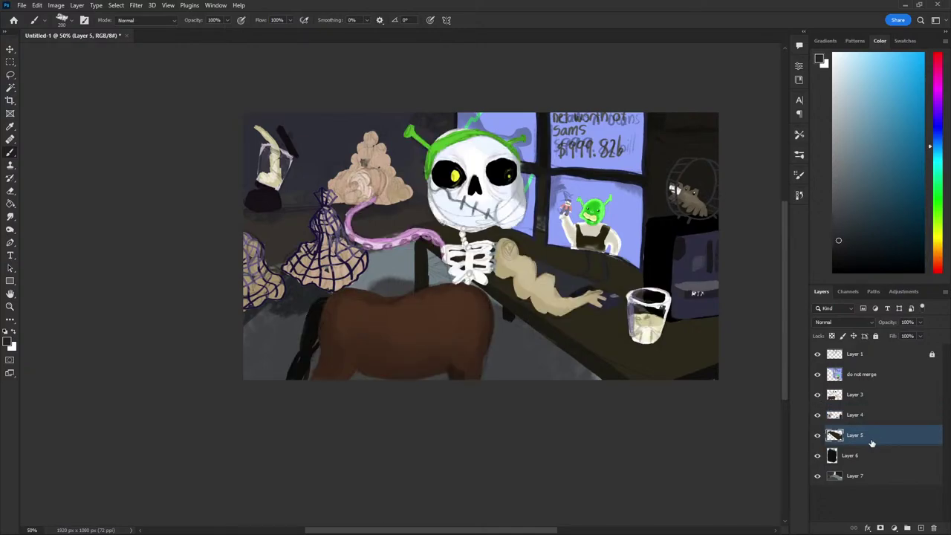
{"action": "left_click", "coordinate": [817, 435]}
{"action": "left_click", "coordinate": [818, 396]}
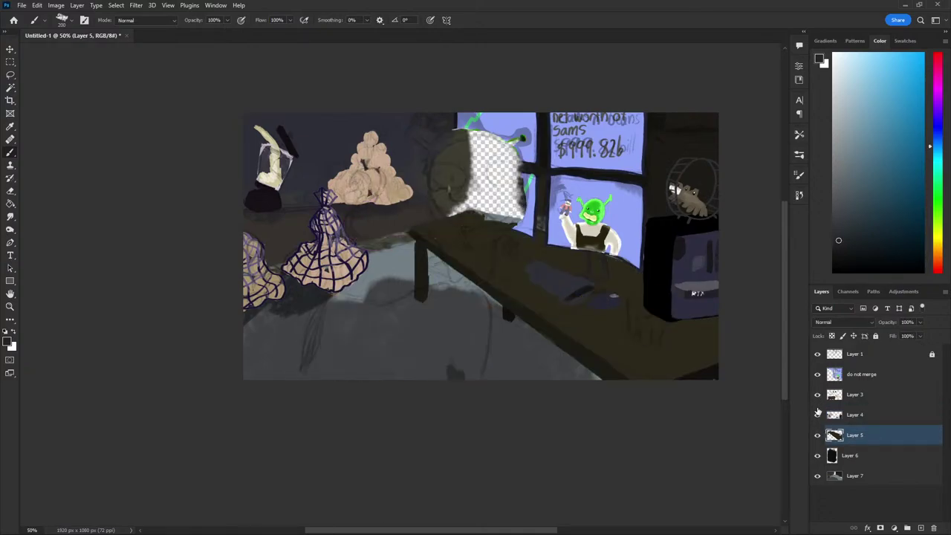
{"action": "left_click", "coordinate": [818, 414]}
{"action": "left_click", "coordinate": [860, 417]}
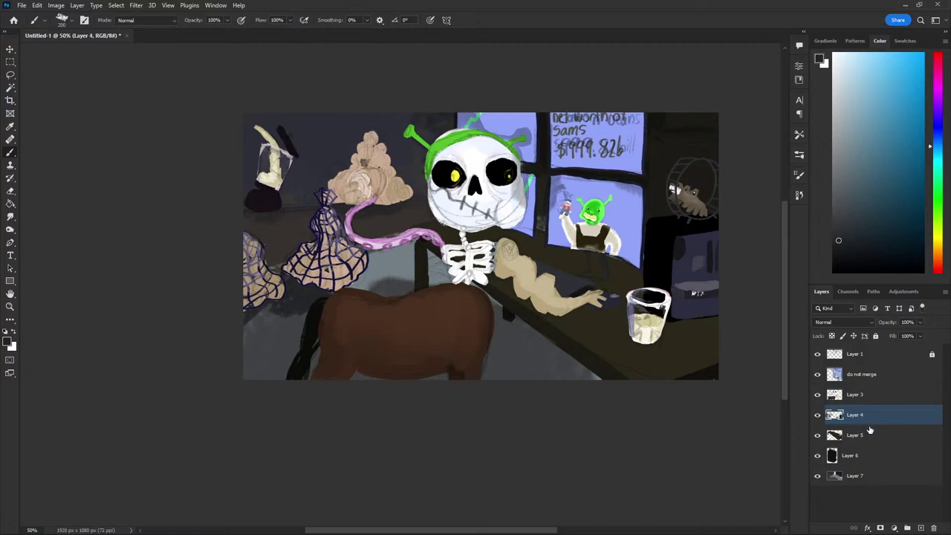
Give Layer 4 a 000000 Color Overlay in Normal mode at about 50% opacity
{"action": "left_click", "coordinate": [867, 526]}
{"action": "left_click", "coordinate": [891, 485]}
{"action": "left_click", "coordinate": [757, 165]}
{"action": "type", "text": "000000"}
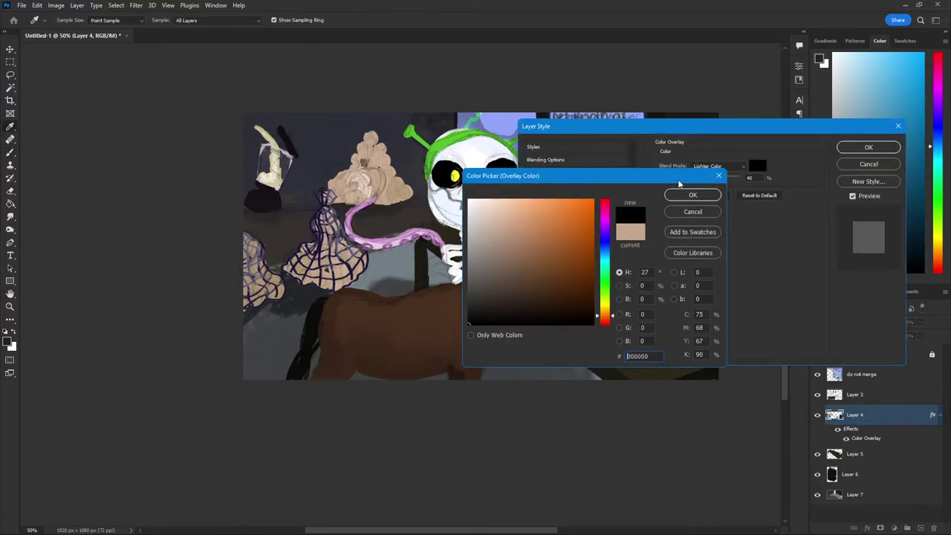
{"action": "left_click", "coordinate": [692, 195]}
{"action": "left_click", "coordinate": [717, 166]}
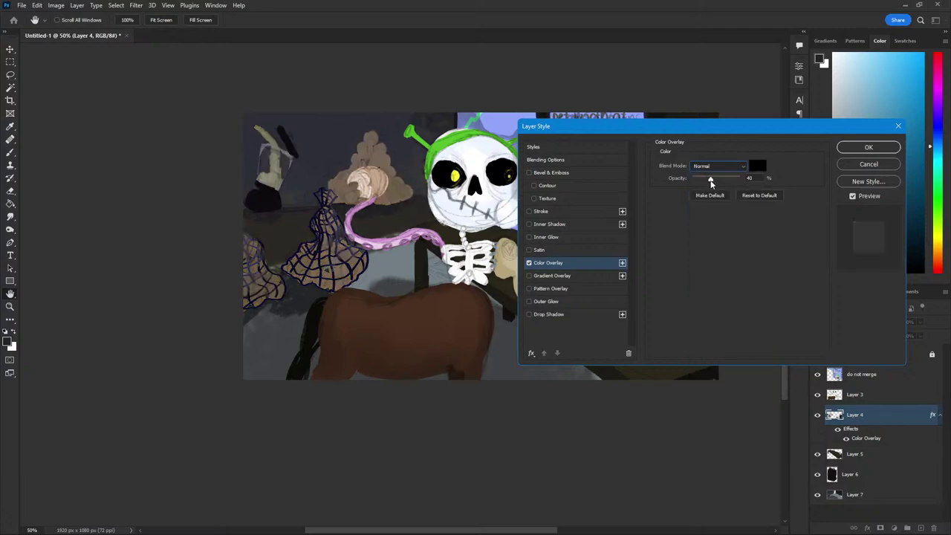
{"action": "left_click_drag", "start_coordinate": [710, 182], "coordinate": [720, 182]}
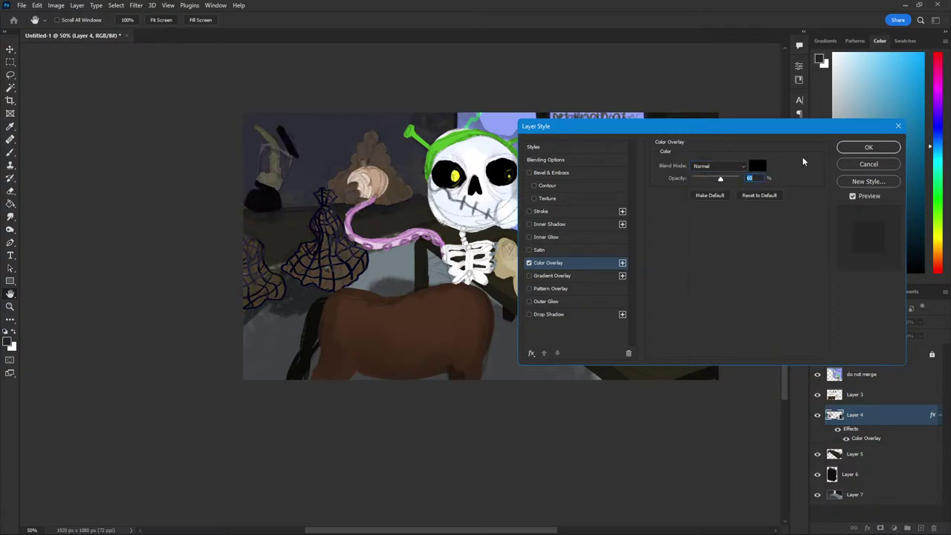
{"action": "left_click", "coordinate": [847, 152]}
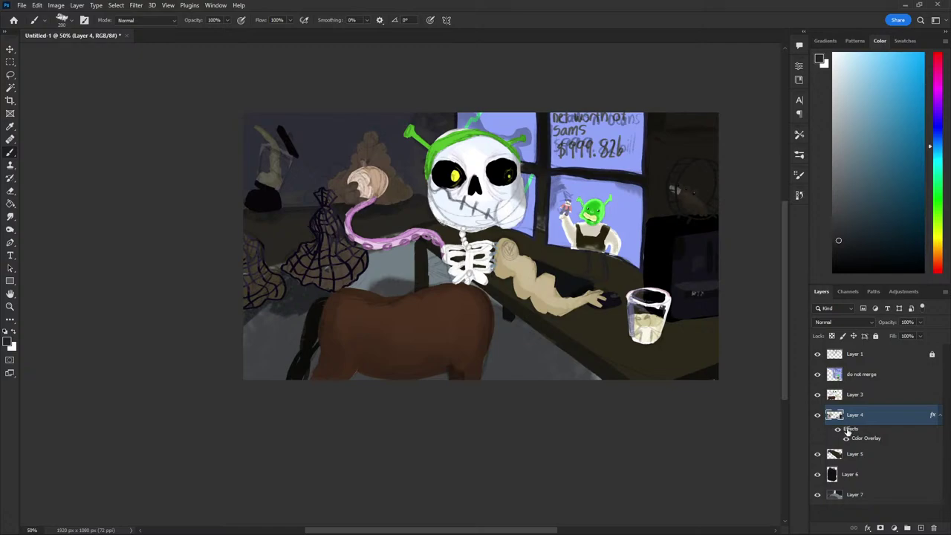
On Layer 7, paint the wall right of the shop window black, then pick a grey and resize the brush
{"action": "left_click", "coordinate": [850, 480]}
{"action": "left_click", "coordinate": [852, 498]}
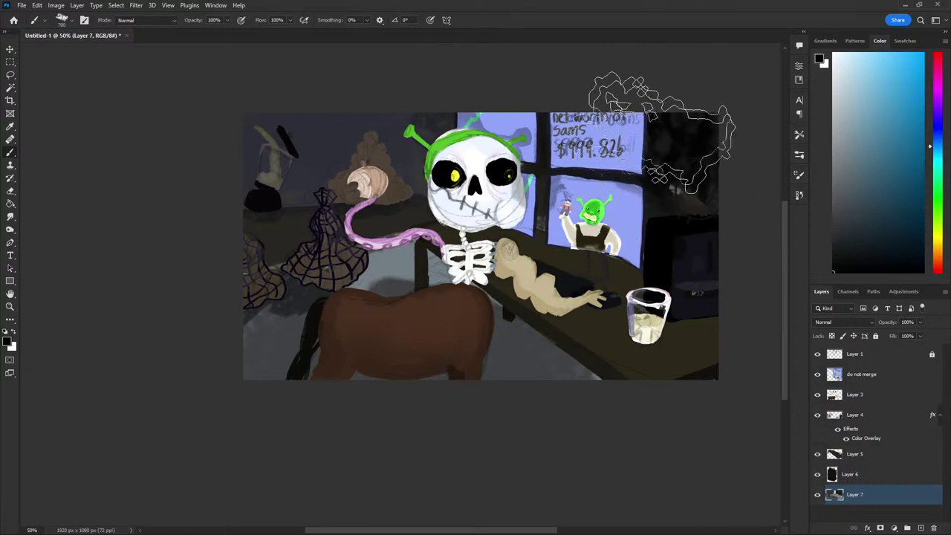
{"action": "left_click_drag", "start_coordinate": [679, 171], "coordinate": [671, 156]}
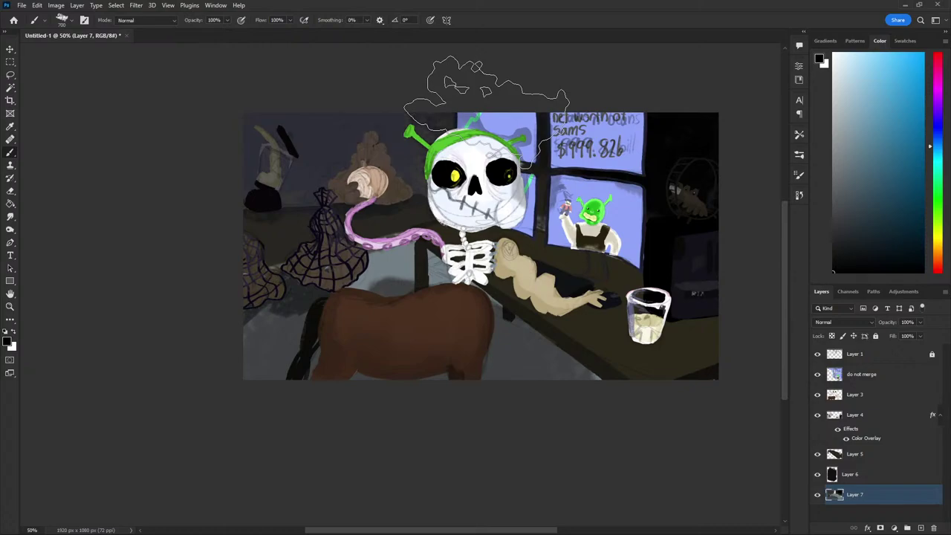
{"action": "key", "text": "bracketleft"}
{"action": "key", "text": "bracketleft"}
{"action": "key", "text": "bracketleft"}
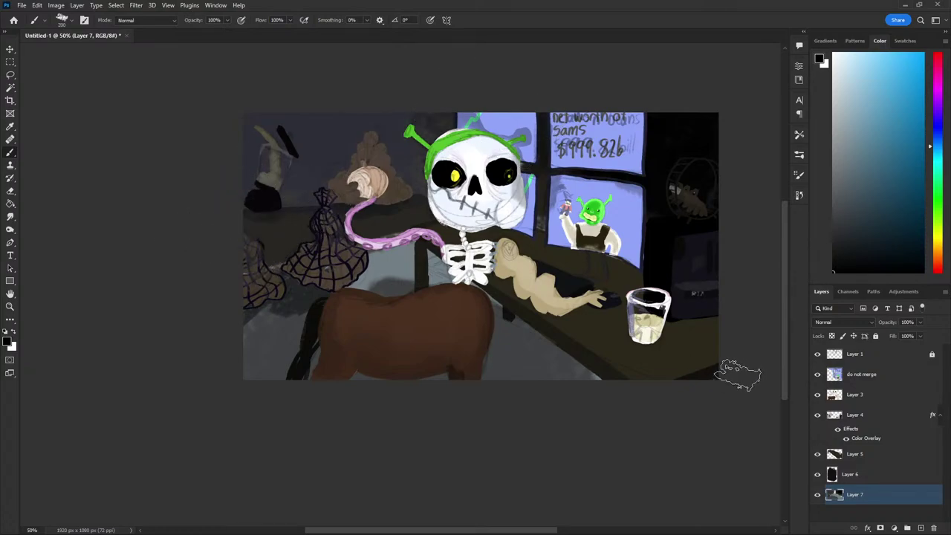
{"action": "left_click", "coordinate": [397, 282], "text": "alt"}
{"action": "key", "text": "bracketright"}
{"action": "key", "text": "bracketright"}
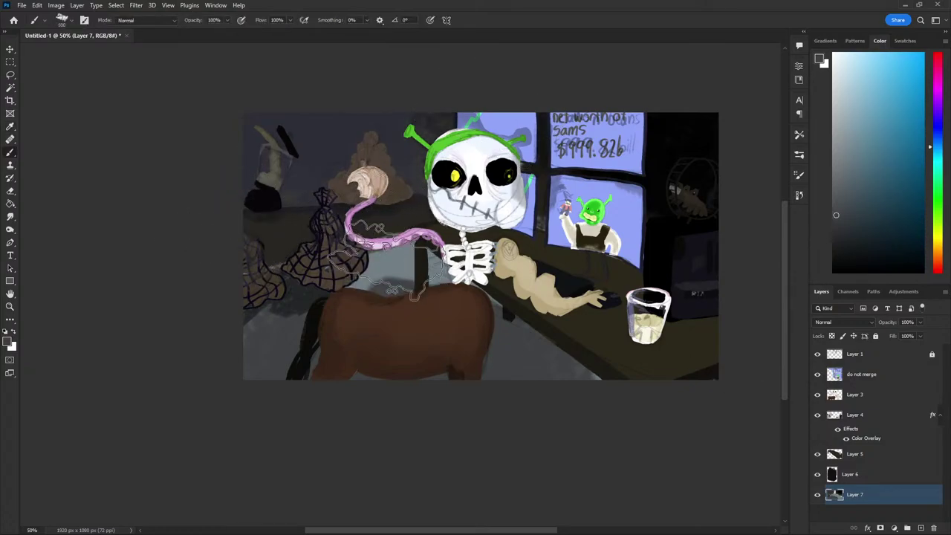
{"action": "key", "text": "bracketright"}
{"action": "key", "text": "bracketright"}
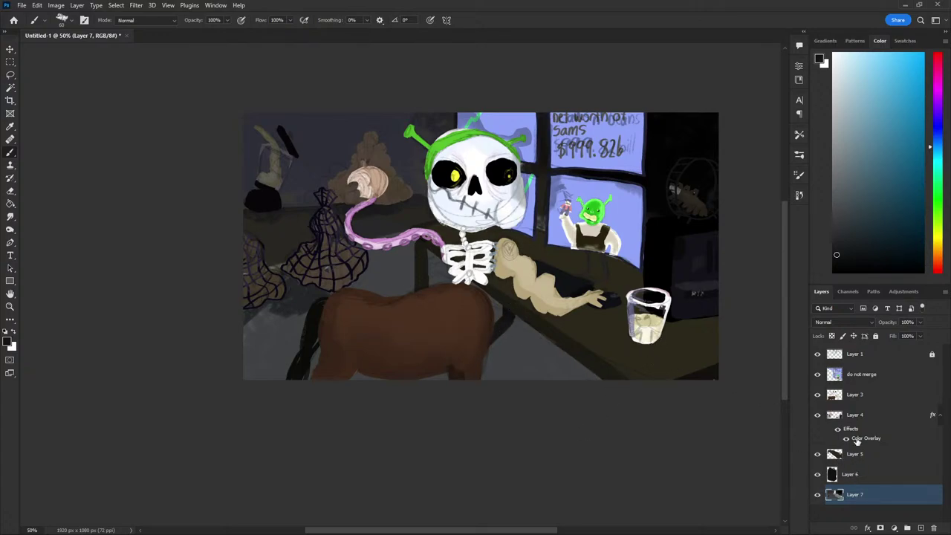
Merge the layers from do not merge through Layer 7 into one and delete the faint sketch layer
{"action": "left_click", "coordinate": [867, 367], "text": "shift"}
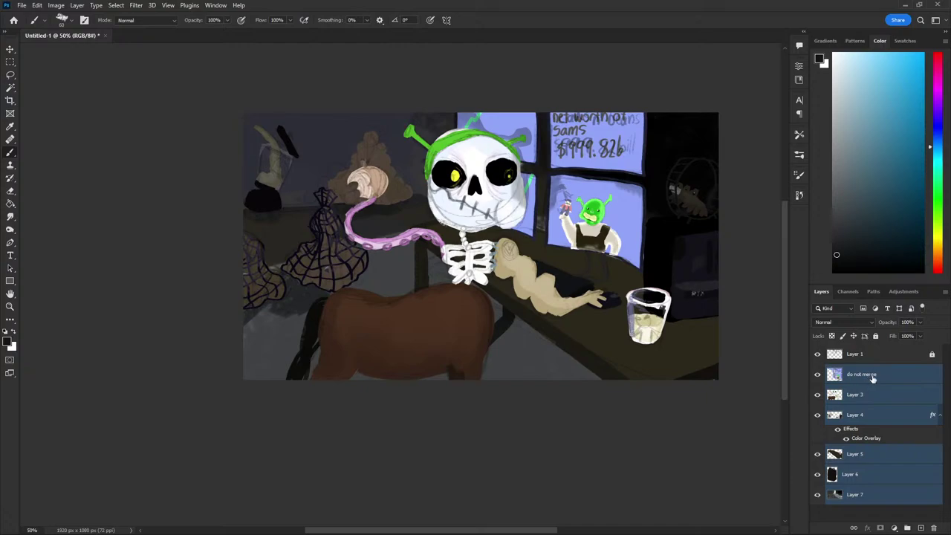
{"action": "right_click", "coordinate": [837, 362]}
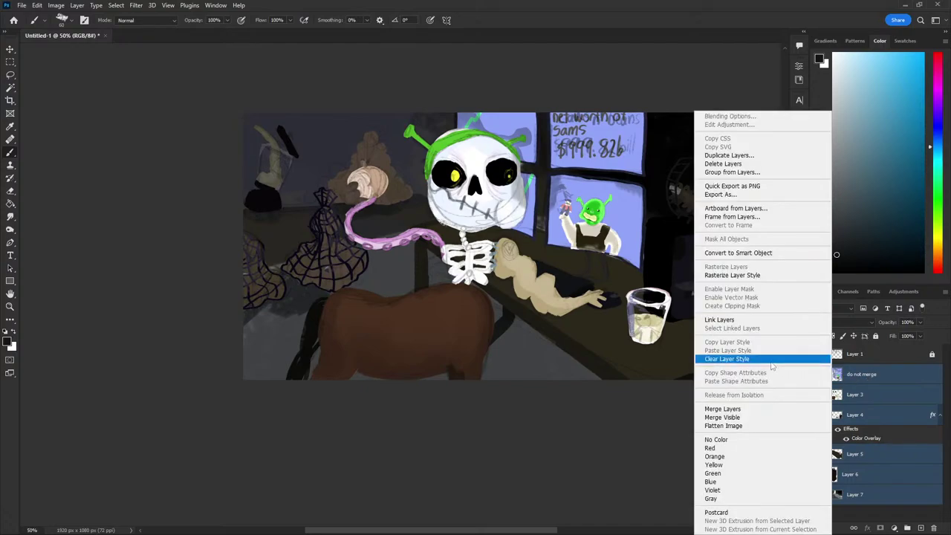
{"action": "left_click", "coordinate": [722, 413]}
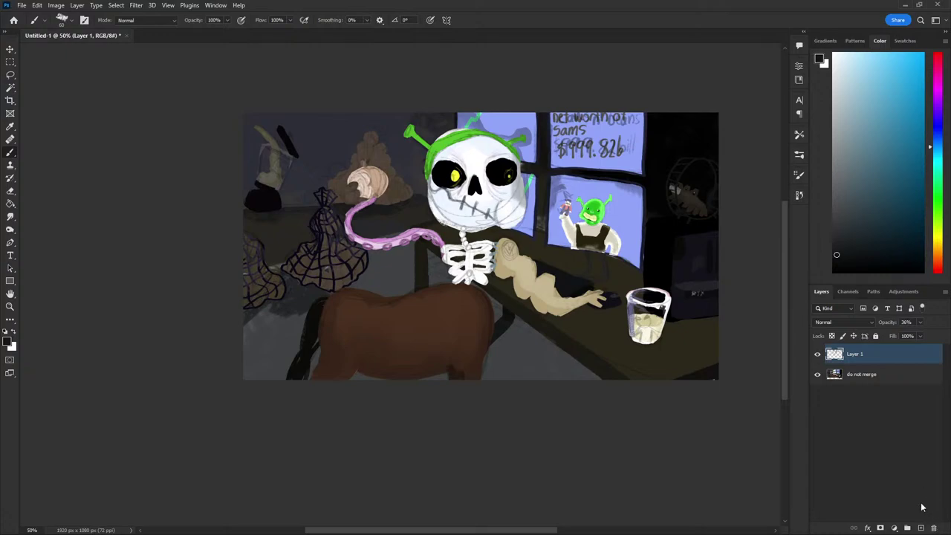
{"action": "key", "text": "Delete"}
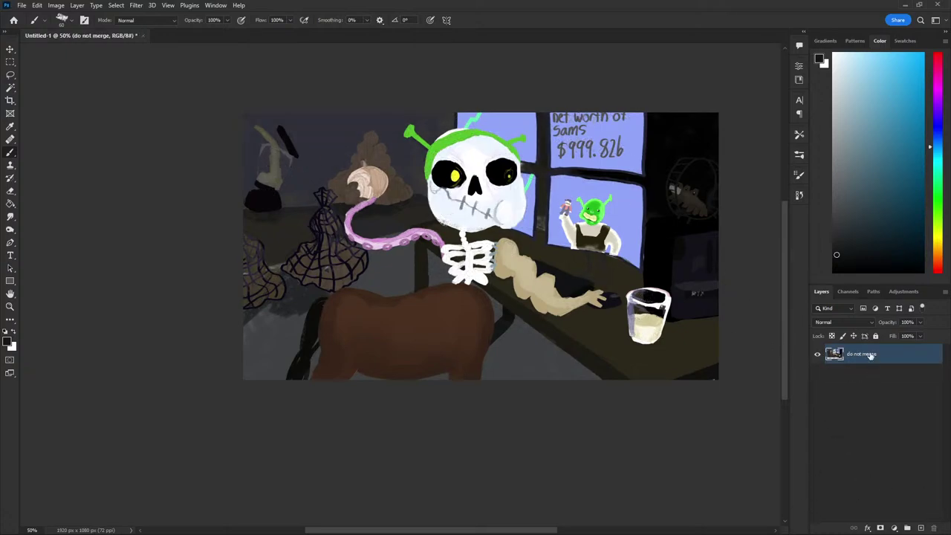
Duplicate the painting, set the copy to Darken, and merge it down into do not merge
{"action": "right_click", "coordinate": [863, 355]}
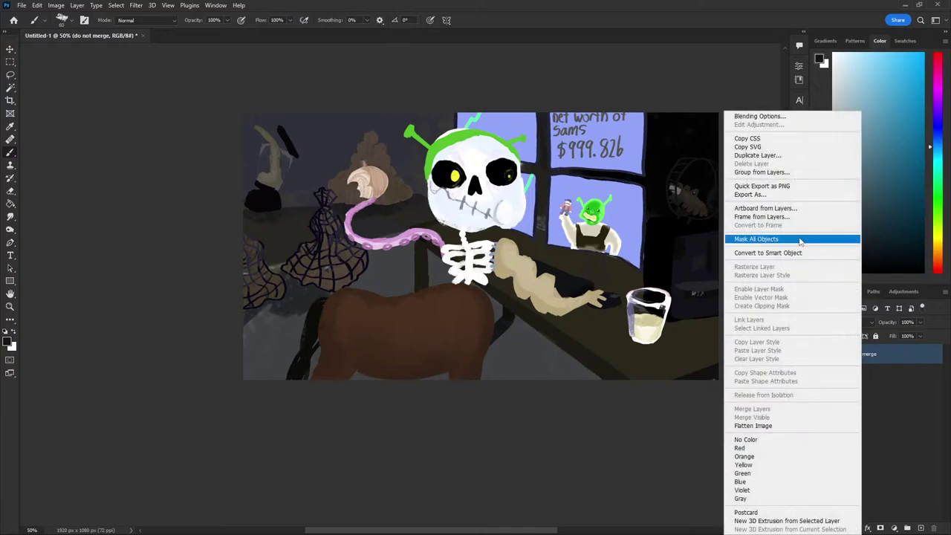
{"action": "left_click", "coordinate": [767, 157]}
{"action": "key", "text": "Return"}
{"action": "left_click", "coordinate": [835, 322]}
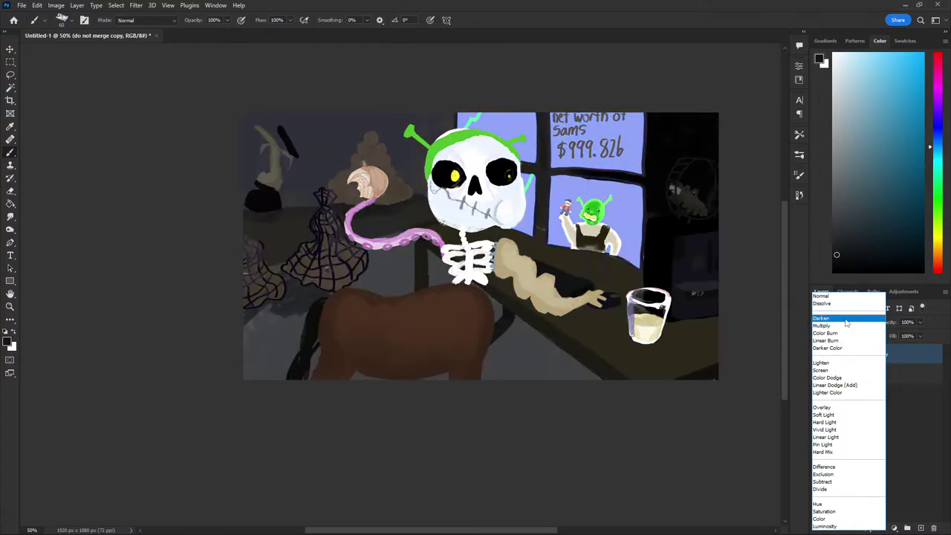
{"action": "left_click", "coordinate": [845, 319]}
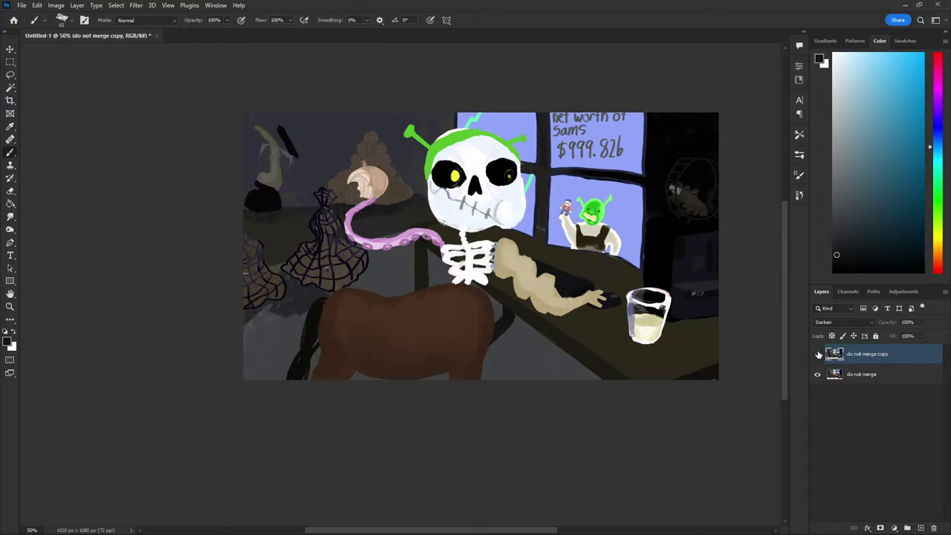
{"action": "right_click", "coordinate": [852, 355]}
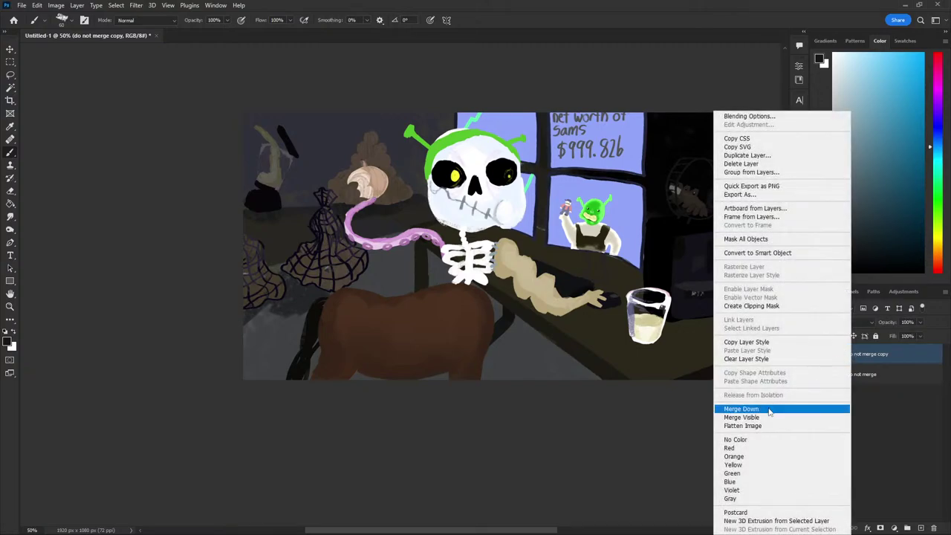
{"action": "left_click", "coordinate": [791, 408]}
{"action": "left_click", "coordinate": [845, 322]}
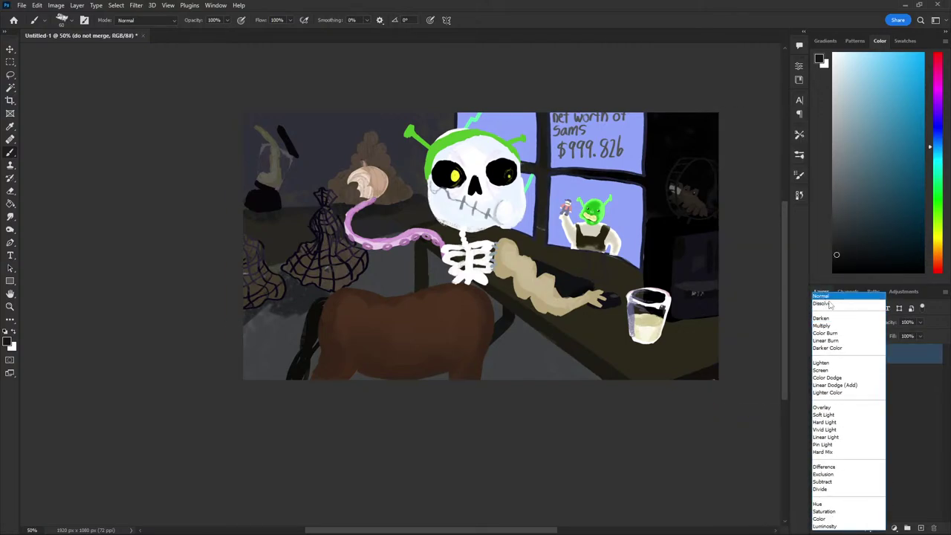
{"action": "left_click", "coordinate": [824, 295]}
{"action": "right_click", "coordinate": [902, 357]}
{"action": "left_click", "coordinate": [905, 395]}
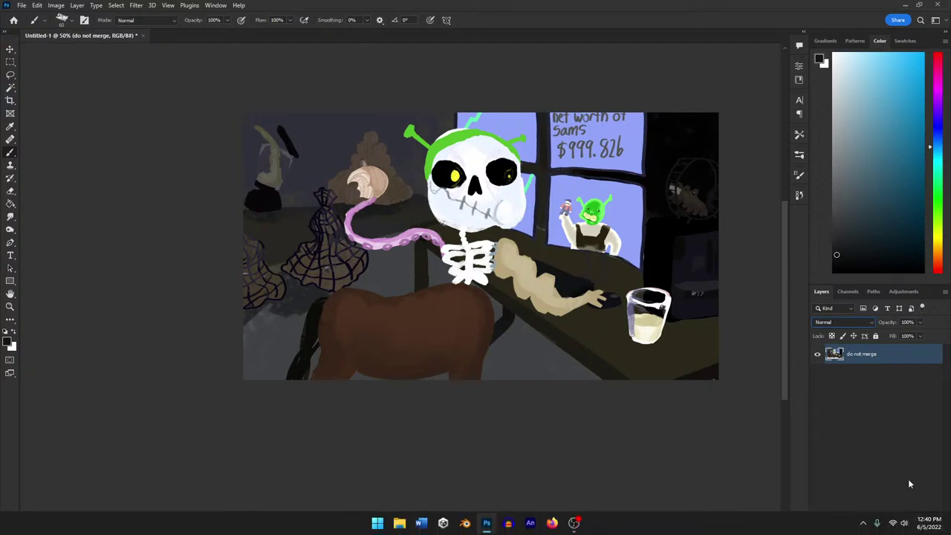
On a new layer above the painting, brush dark grainy texture over the glass and its right side
{"action": "left_click", "coordinate": [920, 527]}
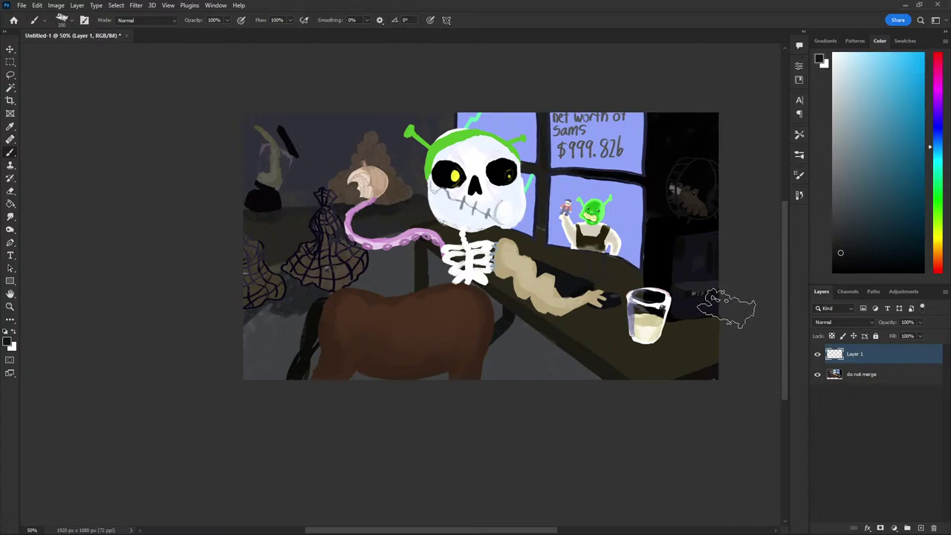
{"action": "key", "text": "bracketright"}
{"action": "key", "text": "bracketright"}
{"action": "key", "text": "bracketright"}
{"action": "key", "text": "bracketright"}
{"action": "key", "text": "bracketright"}
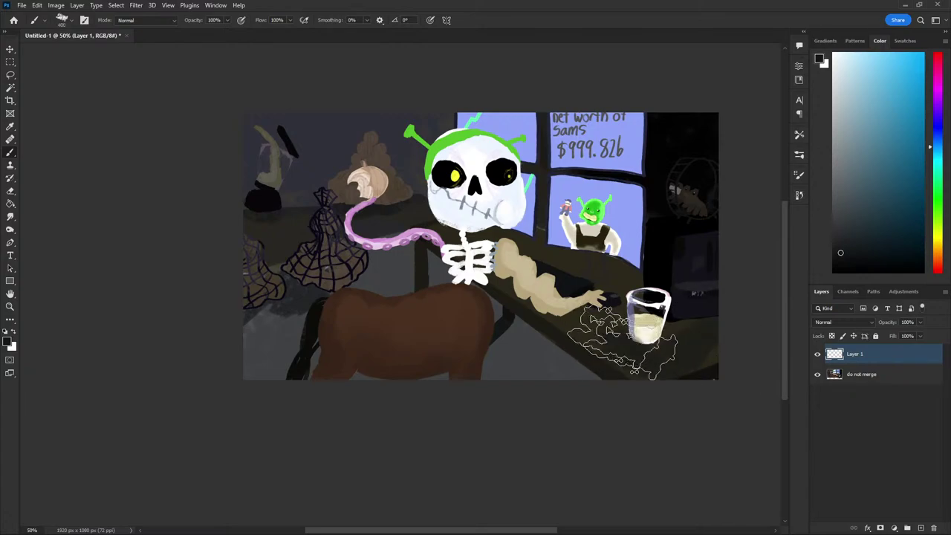
{"action": "mouse_move", "coordinate": [622, 341]}
{"action": "left_mouse_down"}
{"action": "mouse_move", "coordinate": [533, 236]}
{"action": "mouse_move", "coordinate": [639, 212]}
{"action": "mouse_move", "coordinate": [570, 138]}
{"action": "mouse_move", "coordinate": [477, 85]}
{"action": "mouse_move", "coordinate": [456, 95]}
{"action": "mouse_move", "coordinate": [504, 198]}
{"action": "mouse_move", "coordinate": [321, 74]}
{"action": "left_mouse_up"}
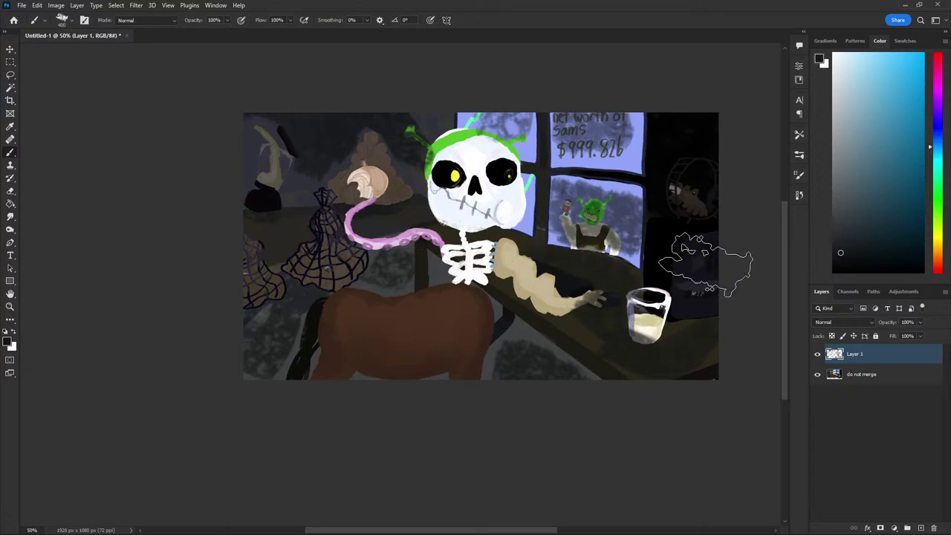
{"action": "left_click_drag", "start_coordinate": [696, 249], "coordinate": [690, 282]}
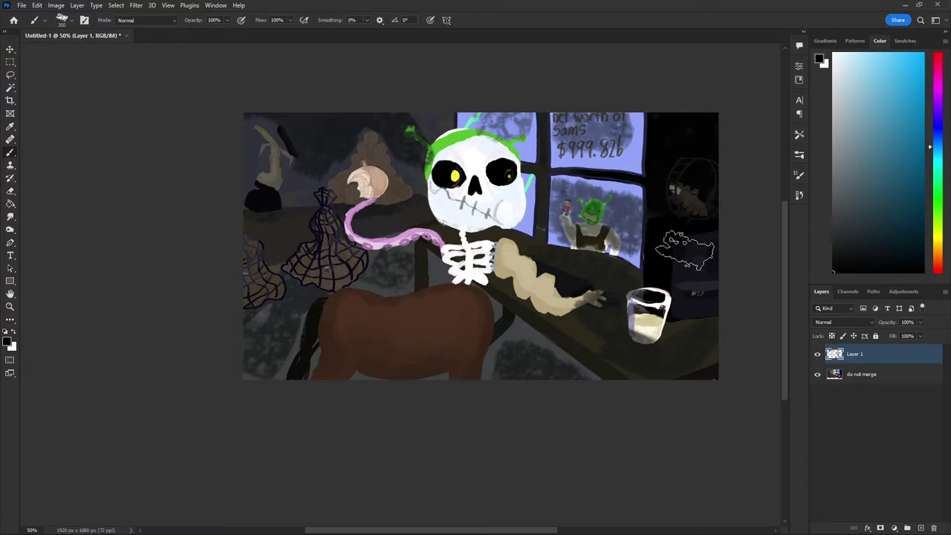
{"action": "mouse_move", "coordinate": [683, 301]}
{"action": "left_mouse_down"}
{"action": "mouse_move", "coordinate": [700, 254]}
{"action": "mouse_move", "coordinate": [693, 306]}
{"action": "left_mouse_up"}
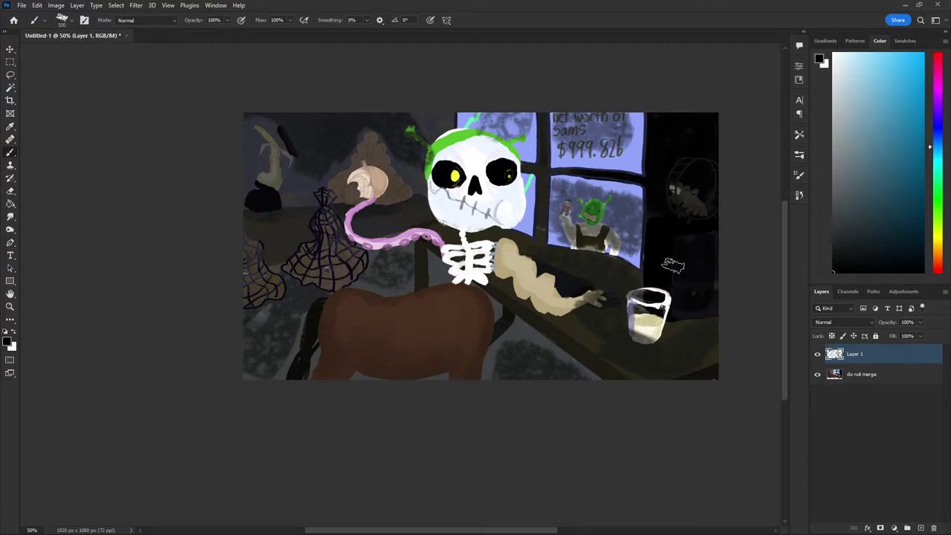
{"action": "left_click", "coordinate": [830, 324]}
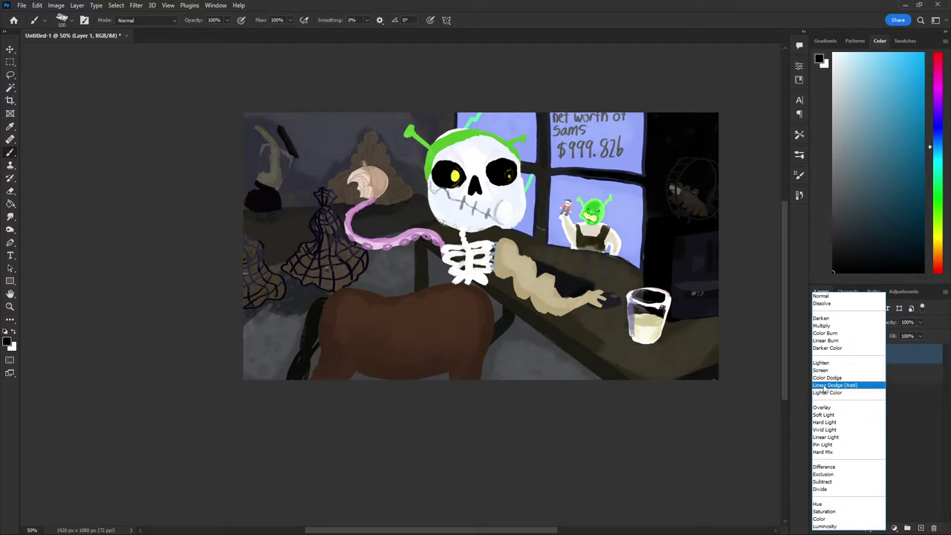
Set Layer 1 to Linear Dodge (Add) at about 34% opacity and merge it into the painting
{"action": "left_click", "coordinate": [824, 386]}
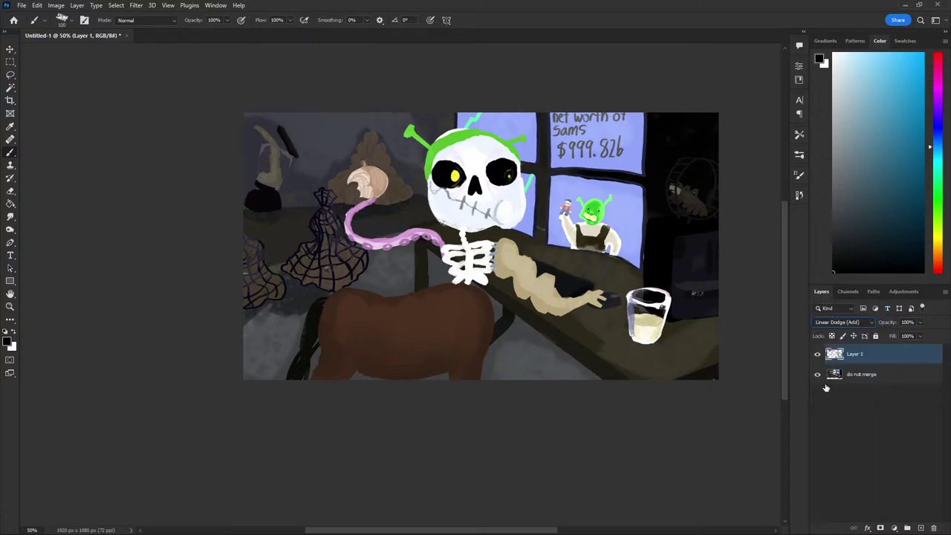
{"action": "left_click", "coordinate": [136, 5]}
{"action": "mouse_move", "coordinate": [151, 141]}
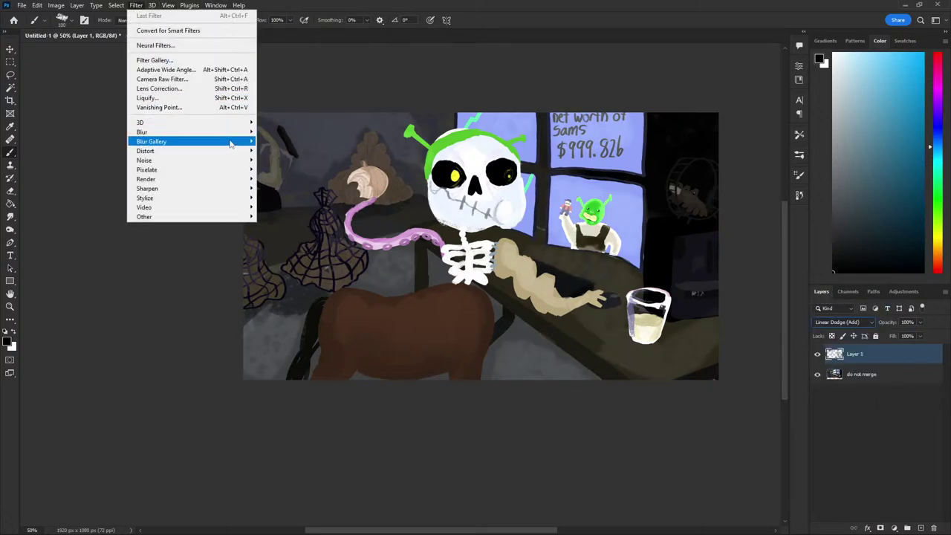
{"action": "left_click", "coordinate": [282, 169]}
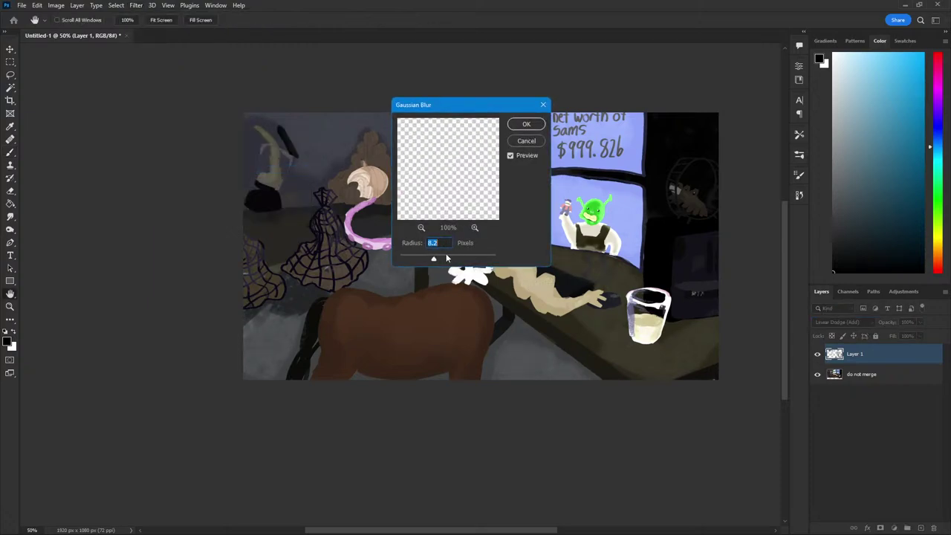
{"action": "left_click", "coordinate": [518, 142]}
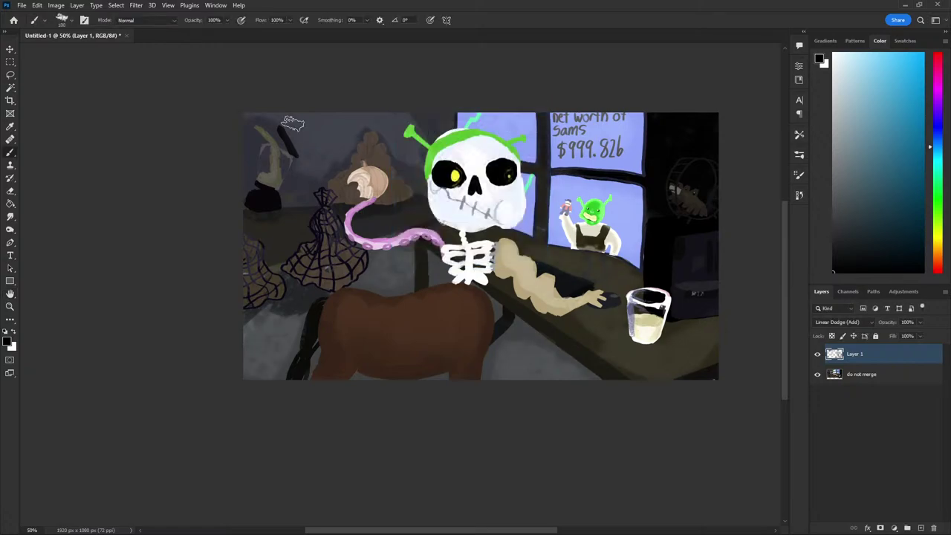
{"action": "left_click", "coordinate": [839, 322]}
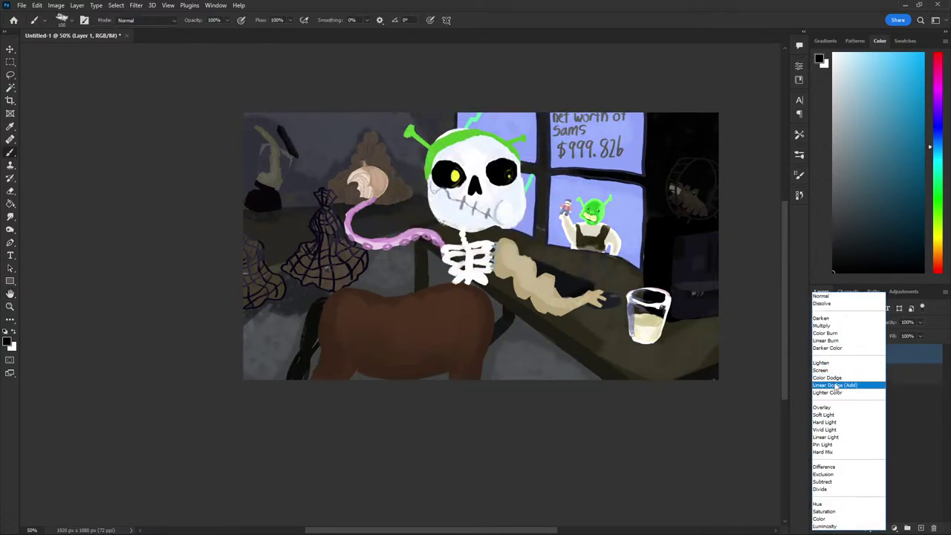
{"action": "left_click", "coordinate": [836, 385]}
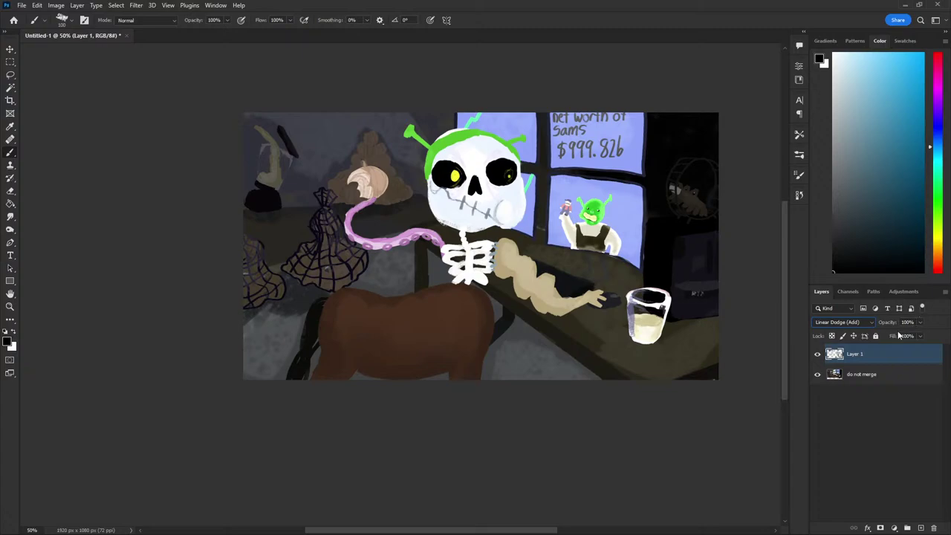
{"action": "left_click_drag", "start_coordinate": [897, 336], "coordinate": [893, 336]}
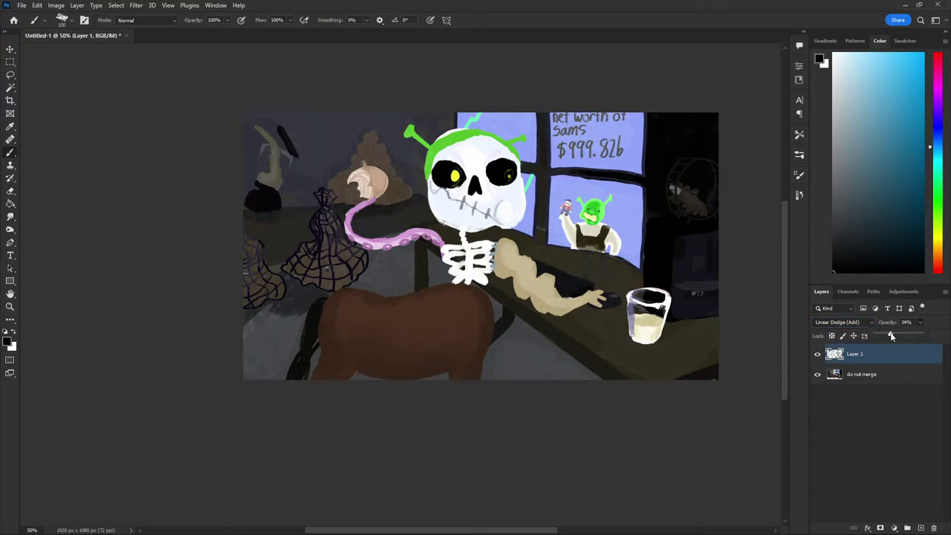
{"action": "right_click", "coordinate": [872, 359]}
{"action": "left_click", "coordinate": [809, 407]}
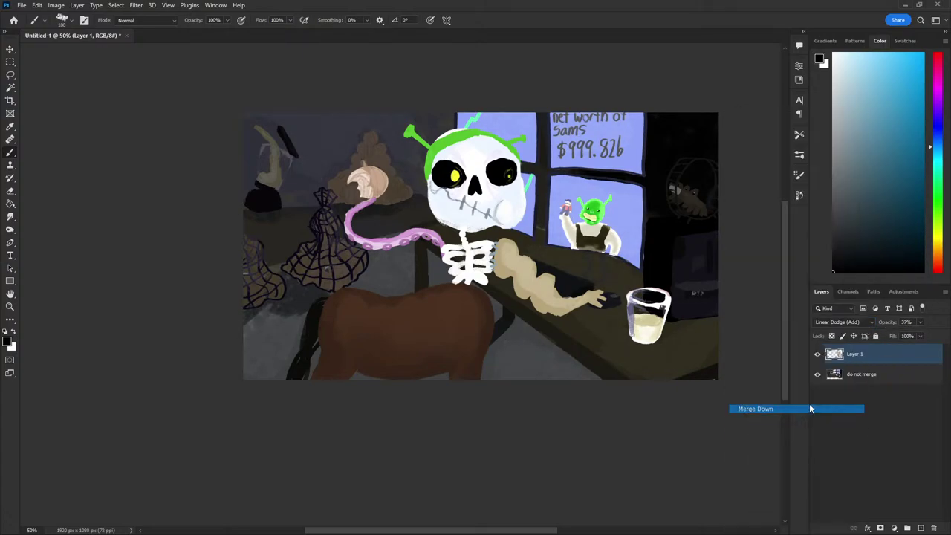
On a new Layer 1, paint a Bristly-brush stroke along the top-left edge
{"action": "left_click", "coordinate": [920, 528]}
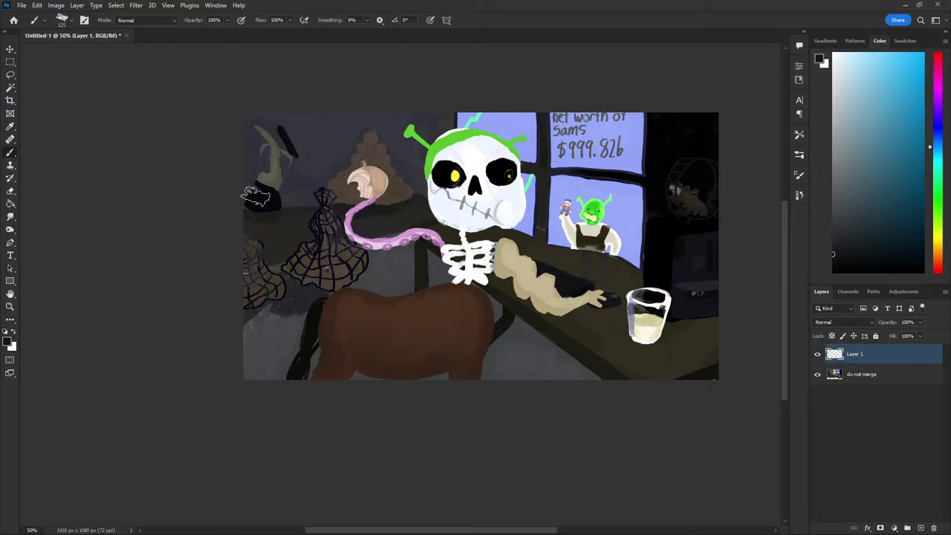
{"action": "right_click", "coordinate": [267, 202]}
{"action": "left_click", "coordinate": [396, 325]}
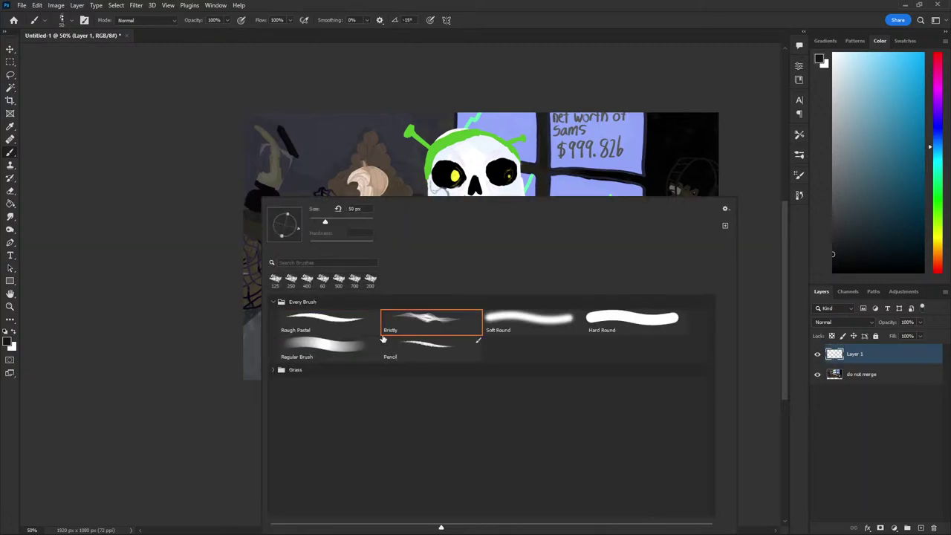
{"action": "left_click", "coordinate": [196, 187]}
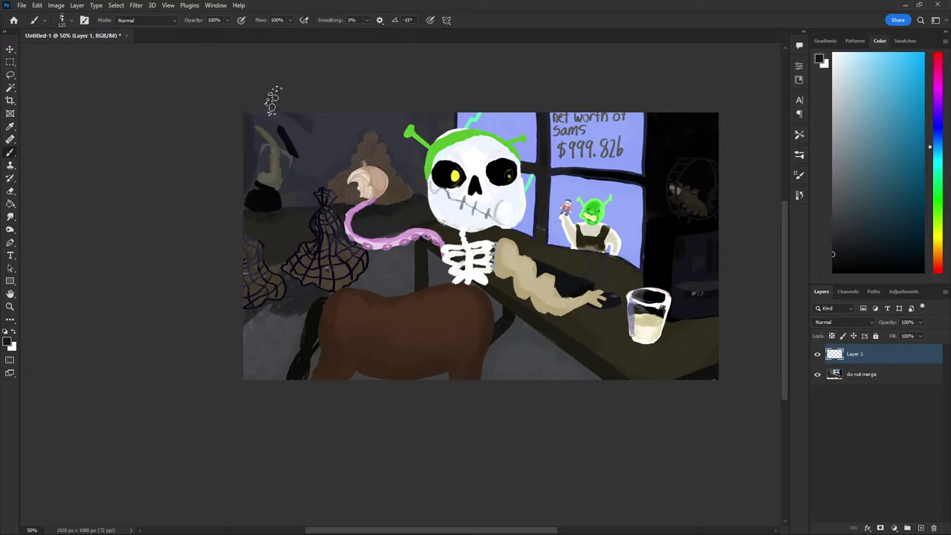
{"action": "left_click_drag", "start_coordinate": [246, 123], "coordinate": [231, 148]}
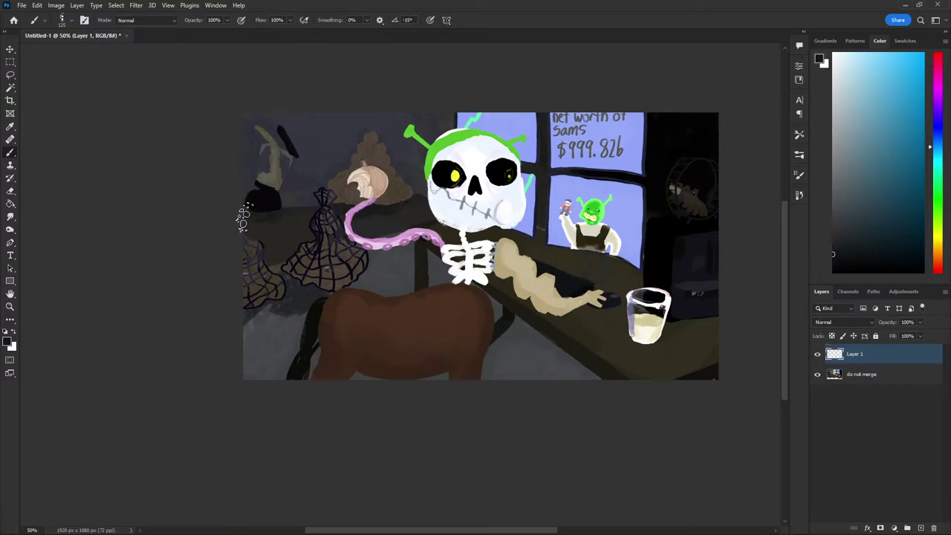
Add an empty Layer 2 directly above do not merge
{"action": "left_click", "coordinate": [861, 395]}
{"action": "left_click", "coordinate": [860, 375]}
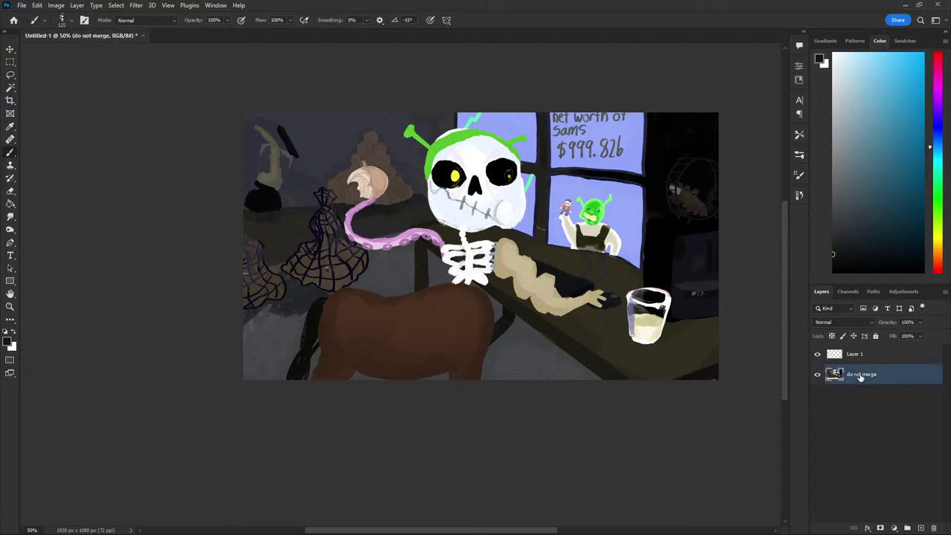
{"action": "left_click", "coordinate": [920, 527]}
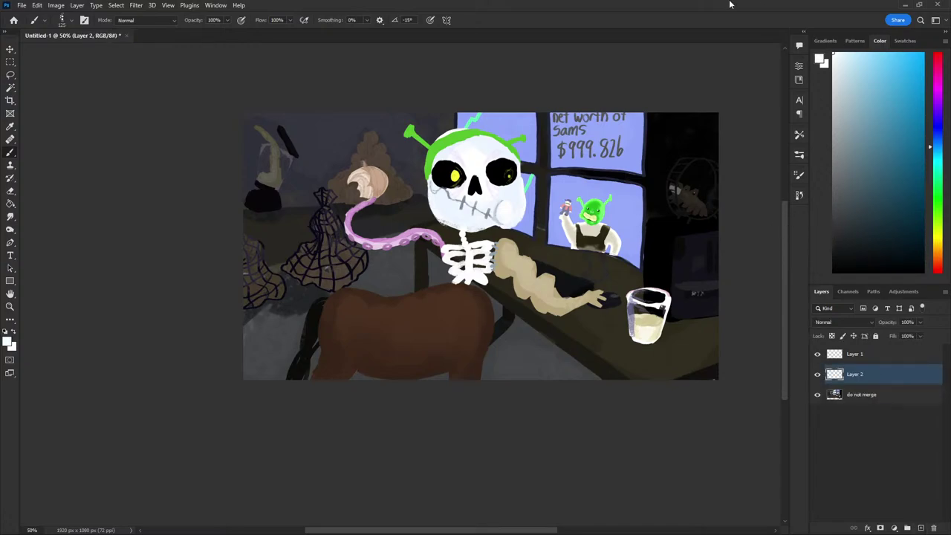
Paint a pale blue glow over the window with a large Soft Round brush on Layer 2
{"action": "right_click", "coordinate": [370, 178]}
{"action": "left_click", "coordinate": [603, 304]}
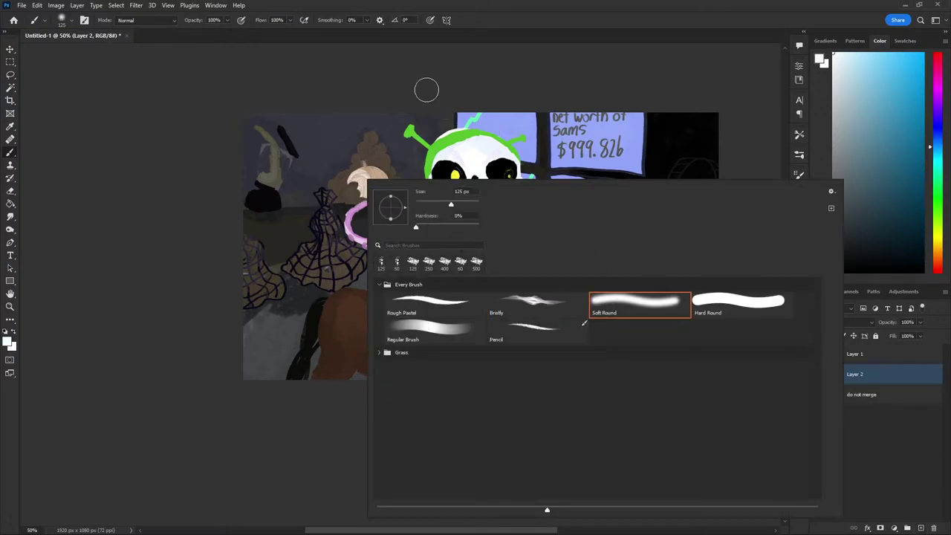
{"action": "key", "text": "Return"}
{"action": "key", "text": "bracketright"}
{"action": "key", "text": "bracketright"}
{"action": "key", "text": "bracketright"}
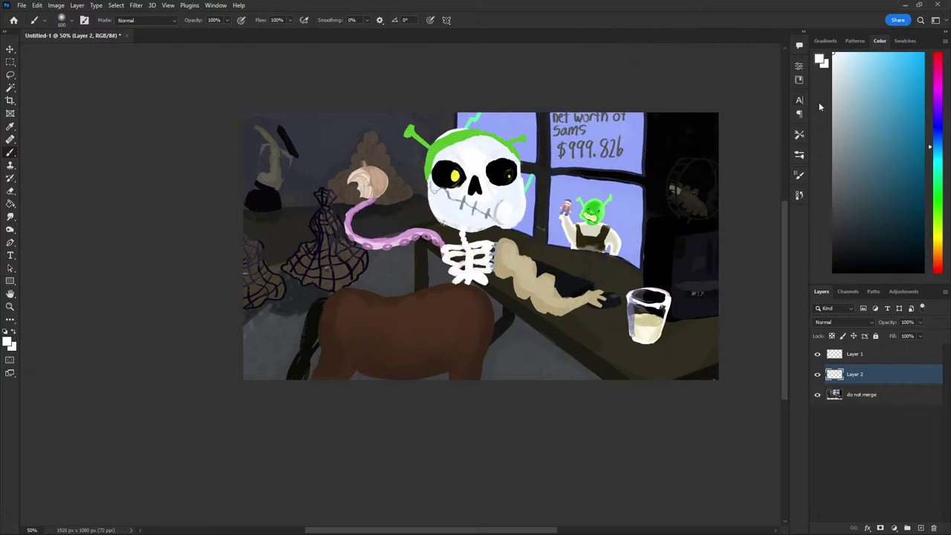
{"action": "left_click", "coordinate": [872, 70]}
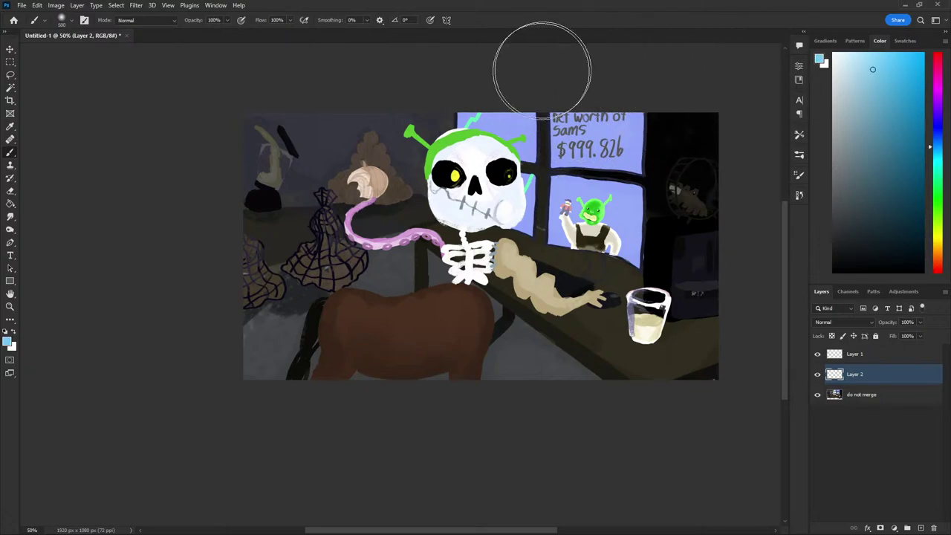
{"action": "mouse_move", "coordinate": [488, 134]}
{"action": "left_mouse_down"}
{"action": "mouse_move", "coordinate": [484, 113]}
{"action": "mouse_move", "coordinate": [582, 232]}
{"action": "left_mouse_up"}
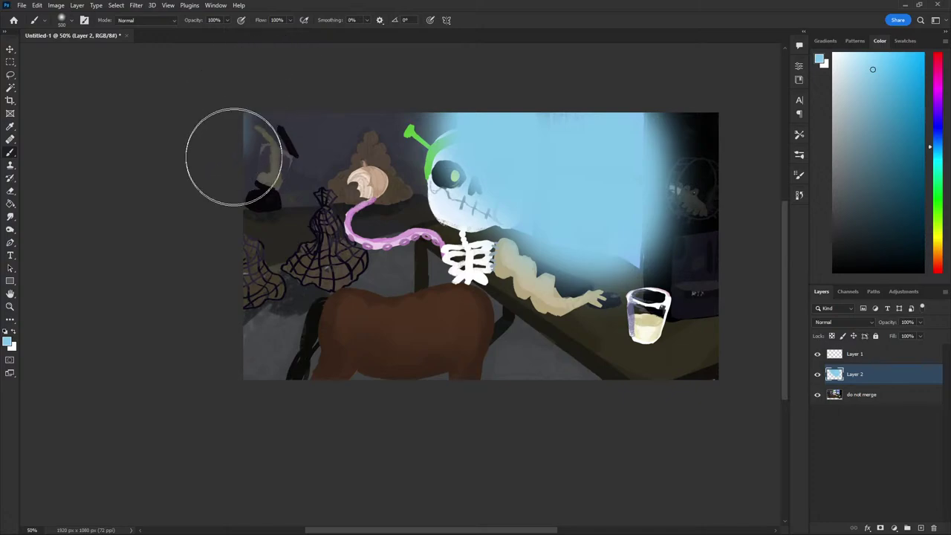
Add more pale glow on the room's left side, the horse body and beside the window
{"action": "key", "text": "bracketleft"}
{"action": "key", "text": "bracketleft"}
{"action": "key", "text": "bracketleft"}
{"action": "key", "text": "bracketleft"}
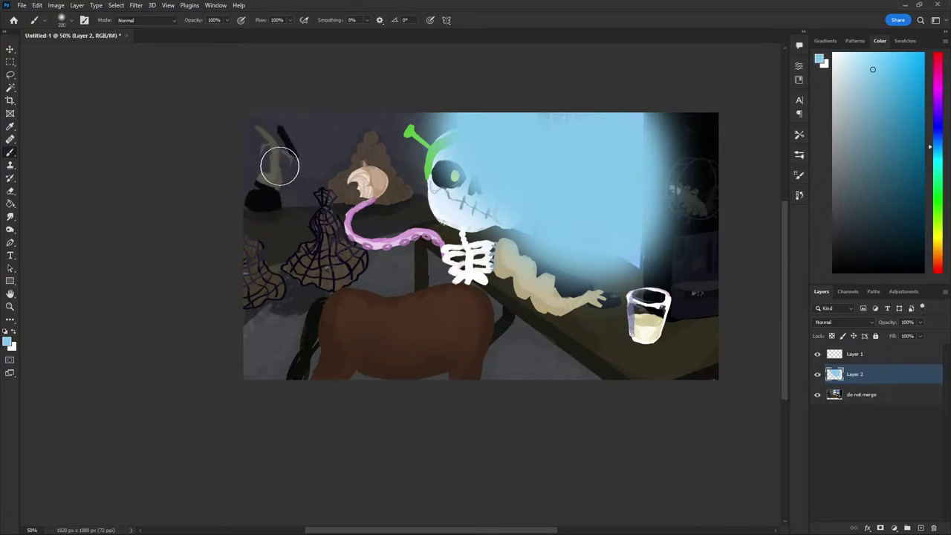
{"action": "key", "text": "bracketleft"}
{"action": "key", "text": "bracketleft"}
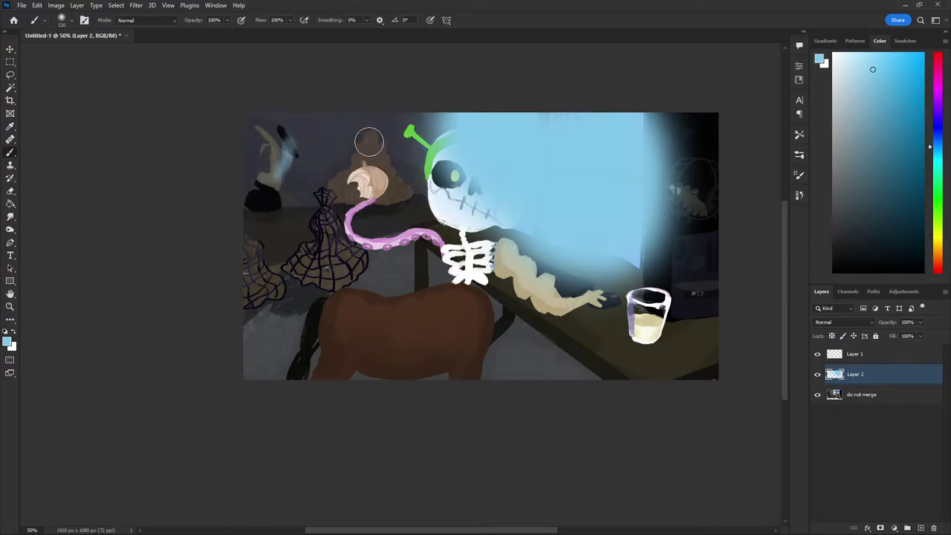
{"action": "key", "text": "bracketright"}
{"action": "key", "text": "bracketright"}
{"action": "key", "text": "bracketright"}
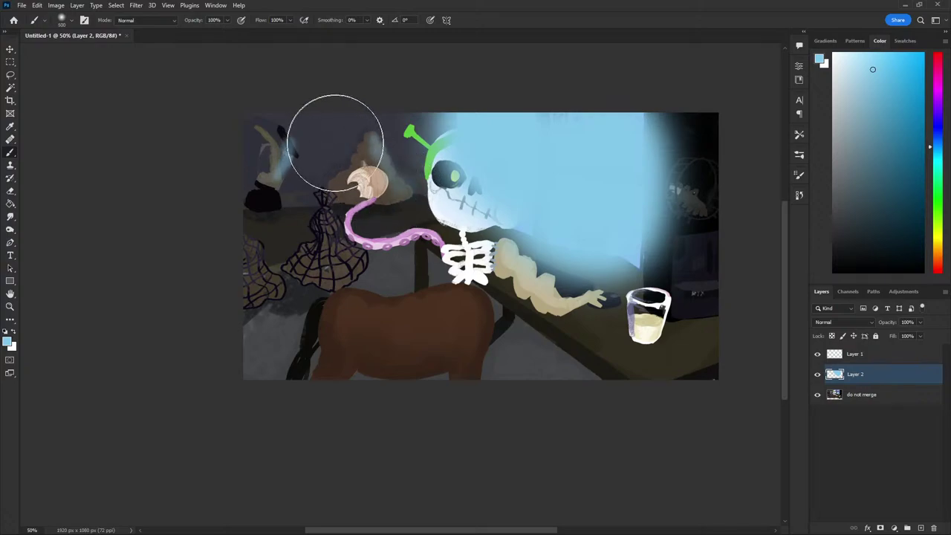
{"action": "left_click_drag", "start_coordinate": [307, 201], "coordinate": [343, 275]}
{"action": "key", "text": "bracketleft"}
{"action": "key", "text": "bracketleft"}
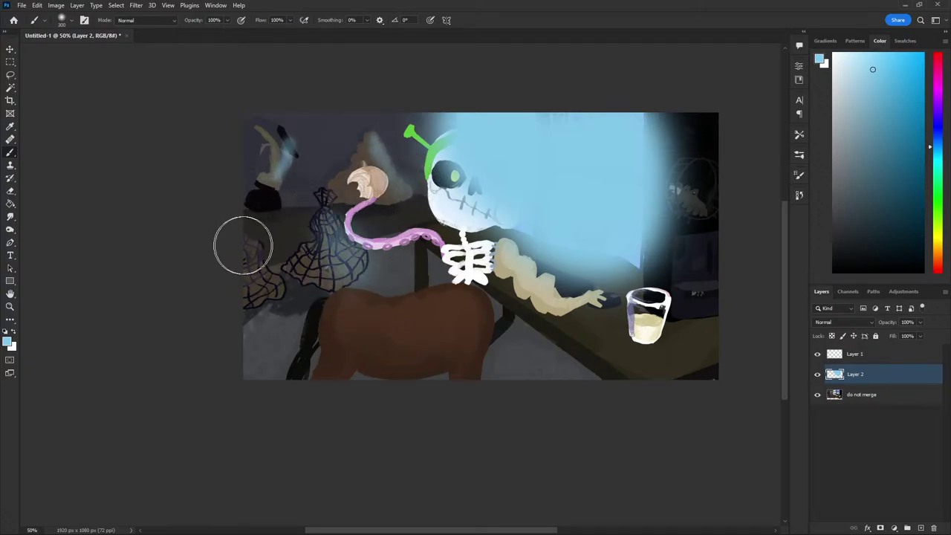
{"action": "key", "text": "bracketright"}
{"action": "mouse_move", "coordinate": [476, 298]}
{"action": "left_mouse_down"}
{"action": "mouse_move", "coordinate": [467, 360]}
{"action": "mouse_move", "coordinate": [471, 329]}
{"action": "left_mouse_up"}
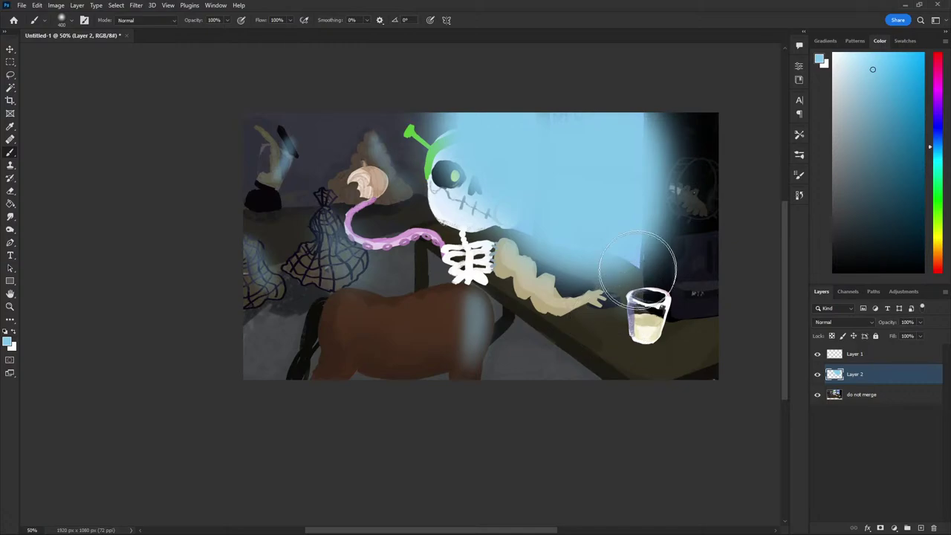
{"action": "left_click_drag", "start_coordinate": [637, 269], "coordinate": [660, 161]}
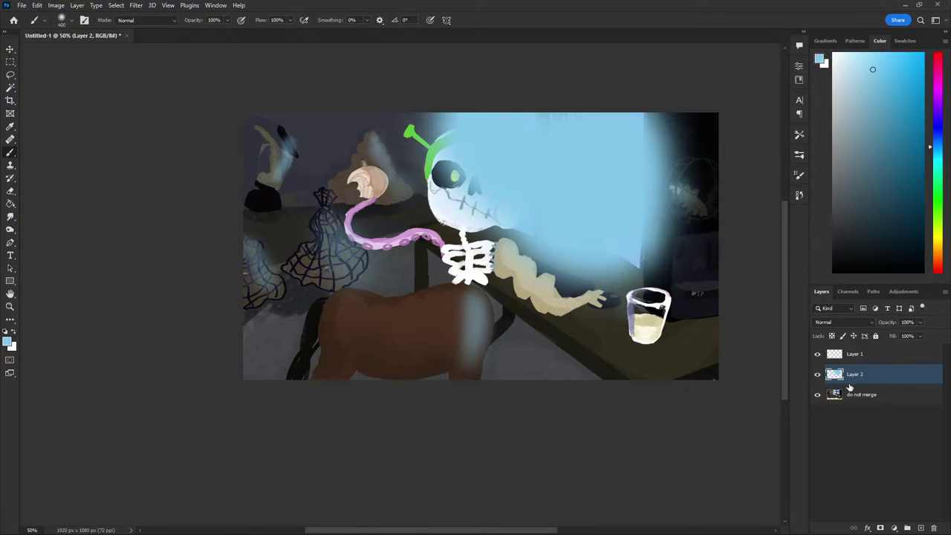
Set the glow layer to Screen blending at 43% opacity
{"action": "left_click", "coordinate": [837, 322]}
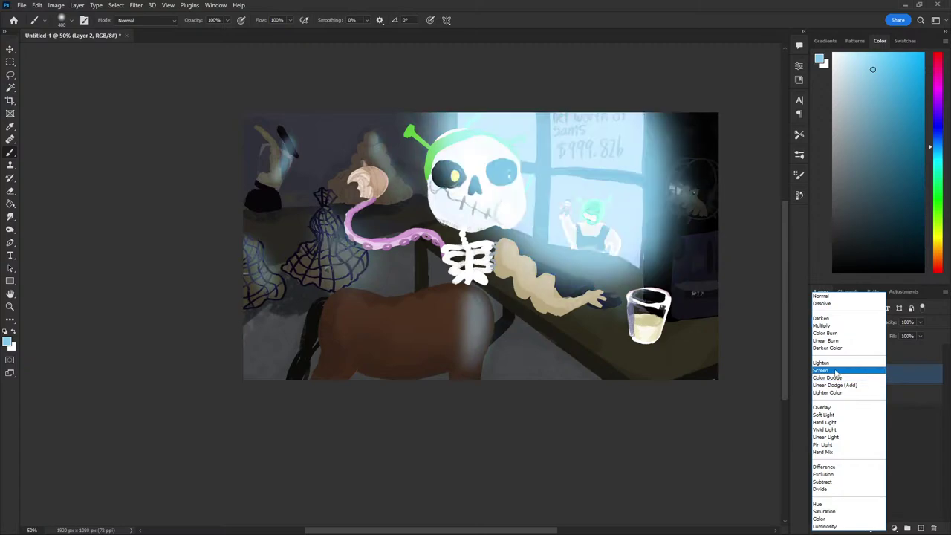
{"action": "left_click", "coordinate": [832, 370]}
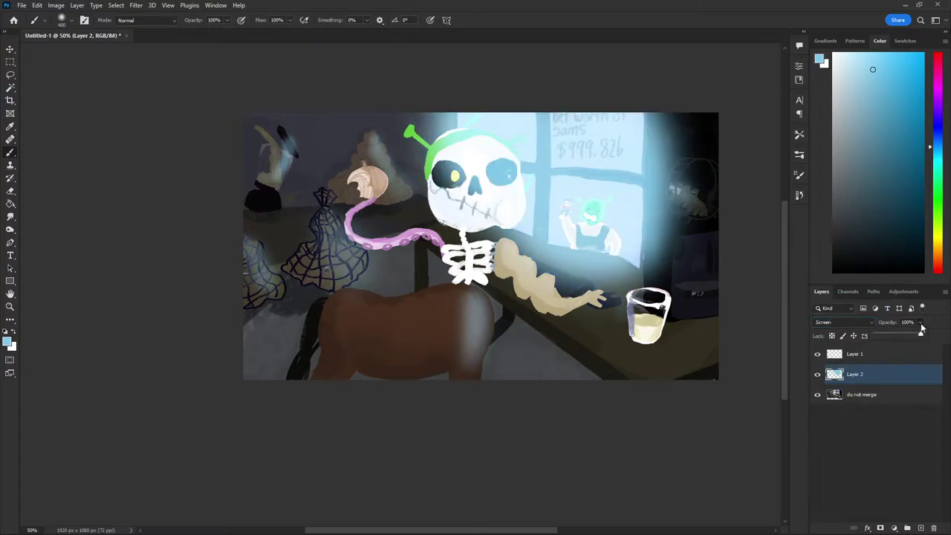
{"action": "left_click_drag", "start_coordinate": [900, 337], "coordinate": [895, 337]}
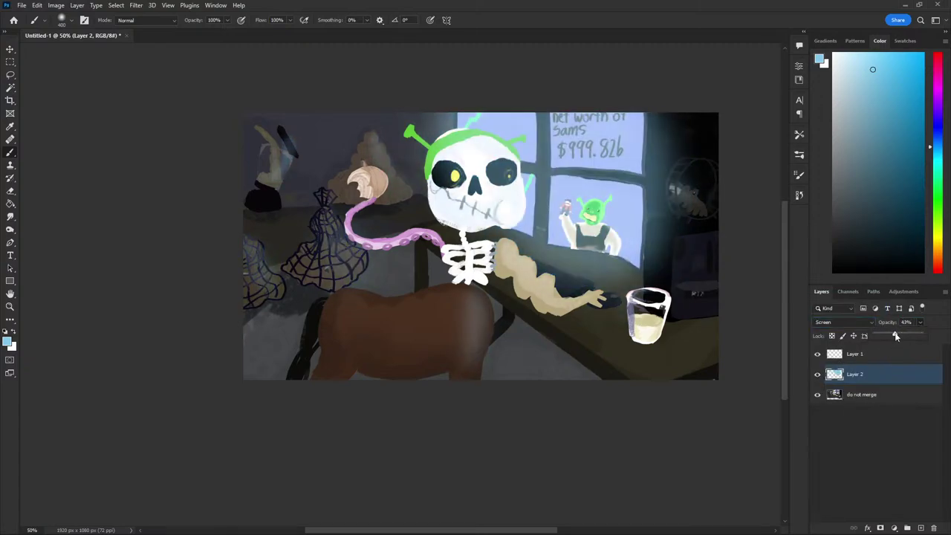
Merge the glow layer and the top layer down into the do not merge painting
{"action": "right_click", "coordinate": [866, 381]}
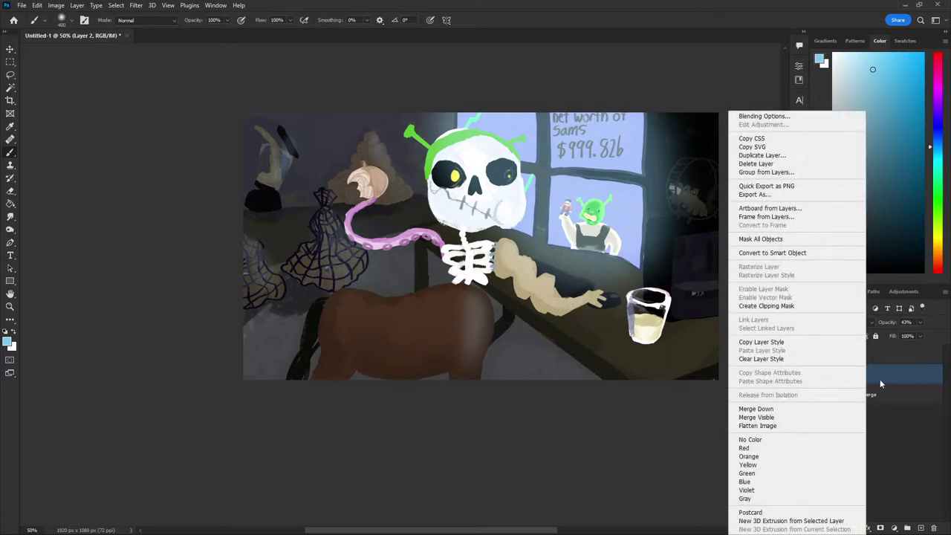
{"action": "left_click", "coordinate": [880, 379]}
{"action": "right_click", "coordinate": [881, 380]}
{"action": "left_click", "coordinate": [854, 408]}
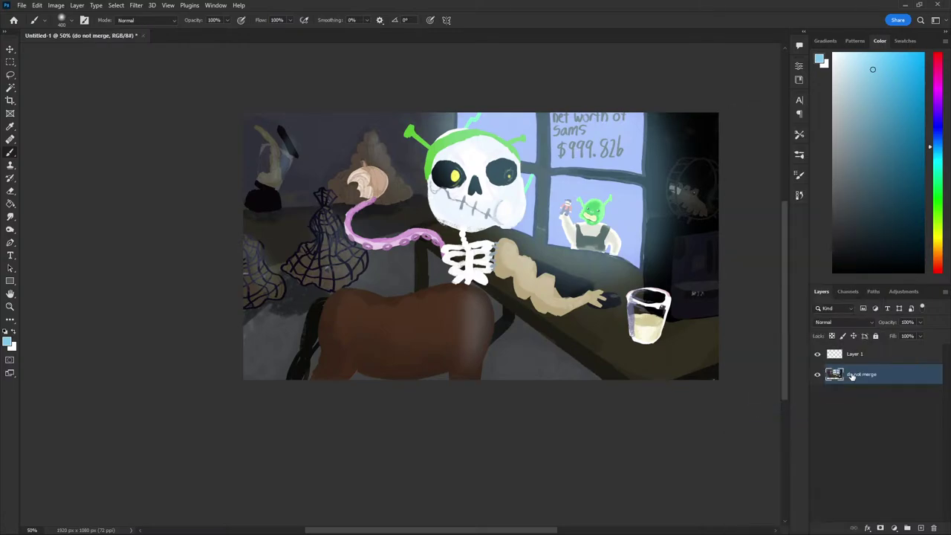
{"action": "right_click", "coordinate": [854, 358]}
{"action": "left_click", "coordinate": [801, 409]}
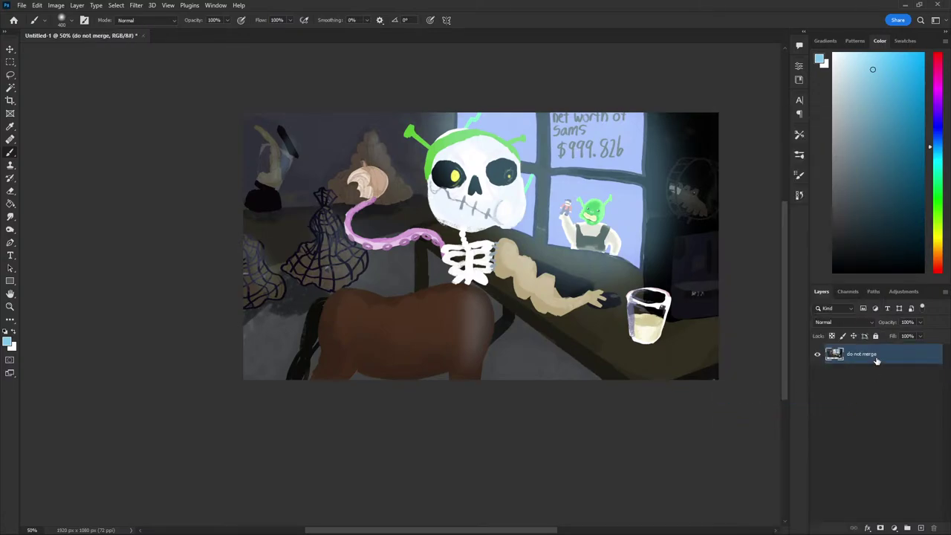
{"action": "right_click", "coordinate": [876, 364]}
Duplicate the do not merge layer and set the copy to Overlay blending
{"action": "left_click", "coordinate": [793, 158]}
{"action": "key", "text": "Return"}
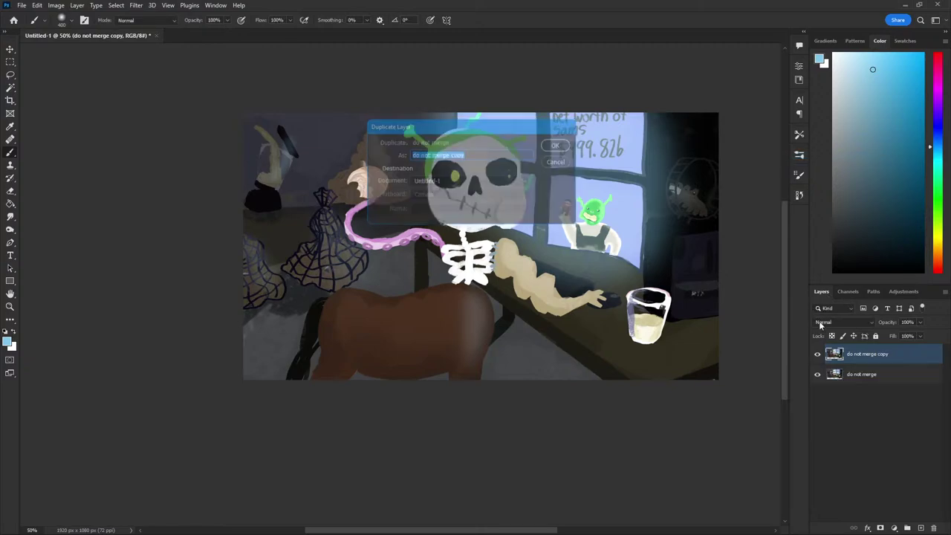
{"action": "left_click", "coordinate": [820, 321]}
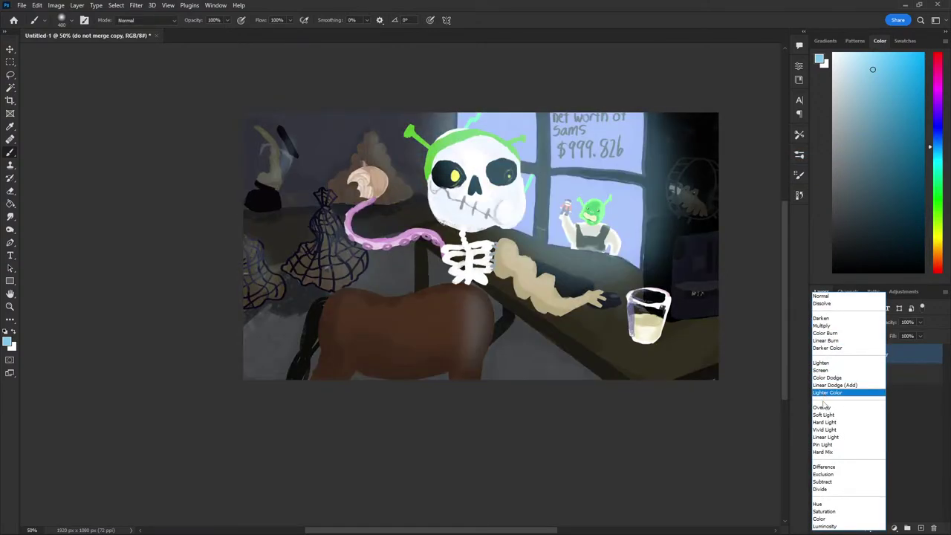
{"action": "left_click", "coordinate": [823, 408]}
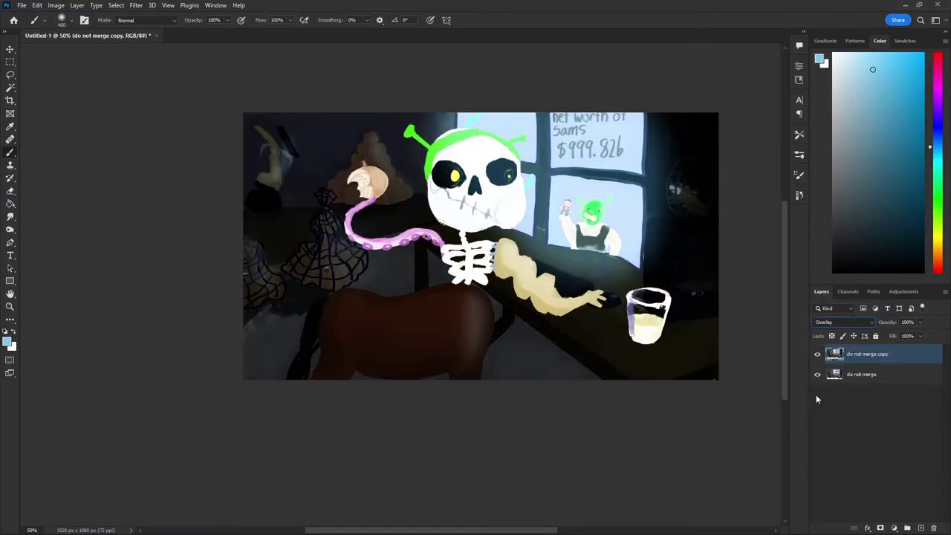
{"action": "left_click", "coordinate": [817, 355]}
{"action": "left_click", "coordinate": [818, 355]}
Merge the Overlay copy into the painting and add a new empty layer
{"action": "right_click", "coordinate": [854, 361]}
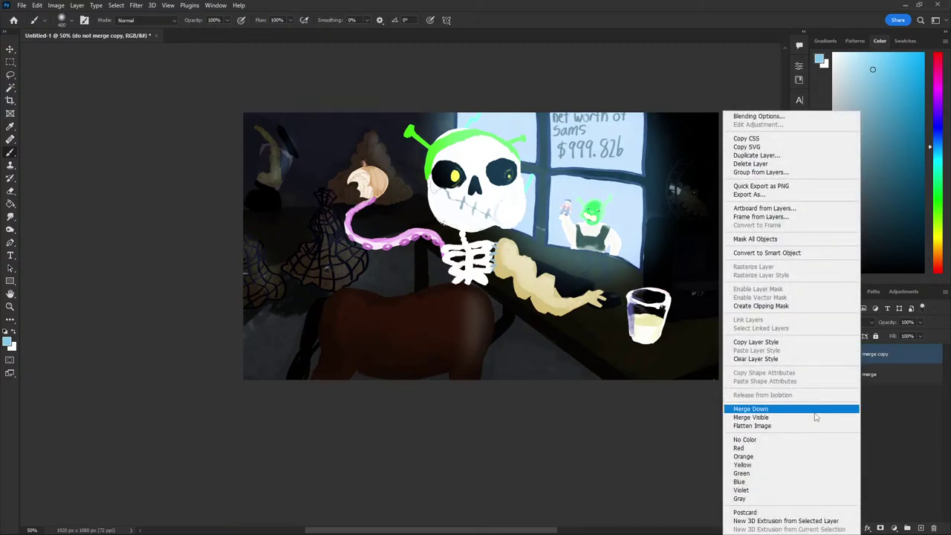
{"action": "left_click", "coordinate": [815, 410]}
{"action": "left_click", "coordinate": [857, 414]}
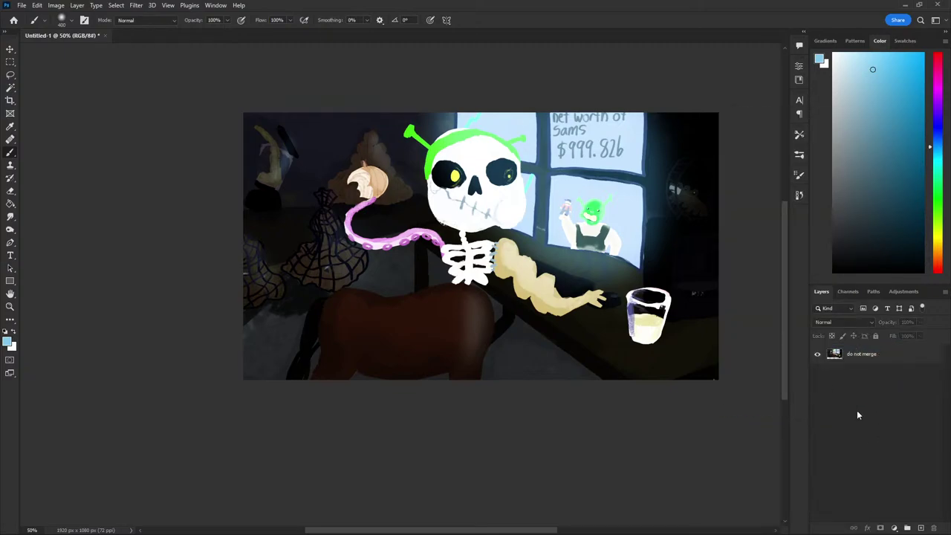
{"action": "left_click", "coordinate": [920, 527]}
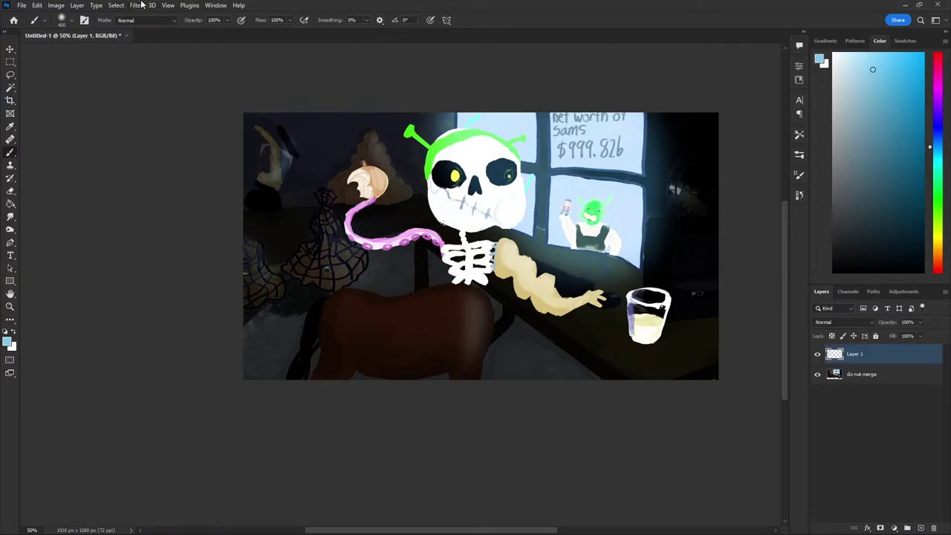
Duplicate the do not merge layer again and delete the empty Layer 1
{"action": "left_click", "coordinate": [137, 5]}
{"action": "left_click", "coordinate": [849, 379]}
{"action": "right_click", "coordinate": [849, 376]}
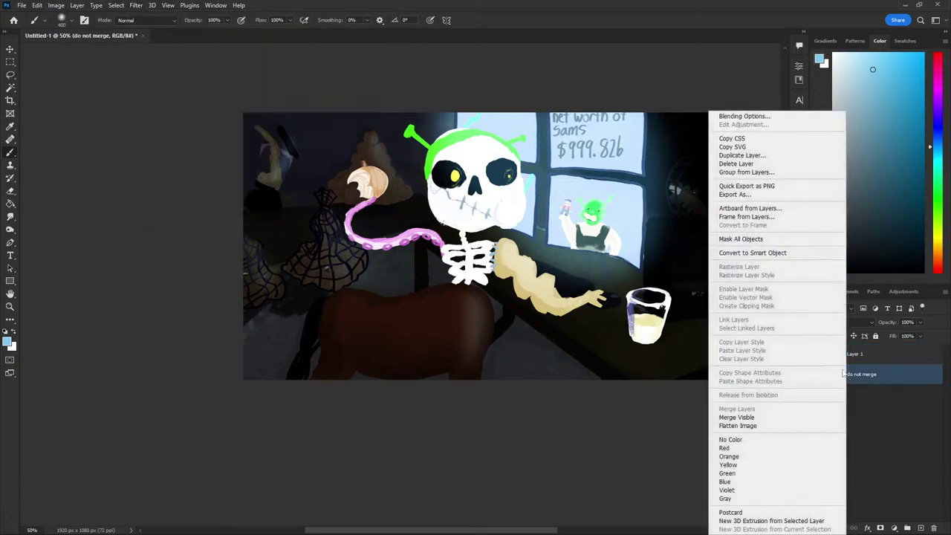
{"action": "left_click", "coordinate": [754, 154]}
{"action": "key", "text": "Return"}
{"action": "left_click", "coordinate": [852, 361]}
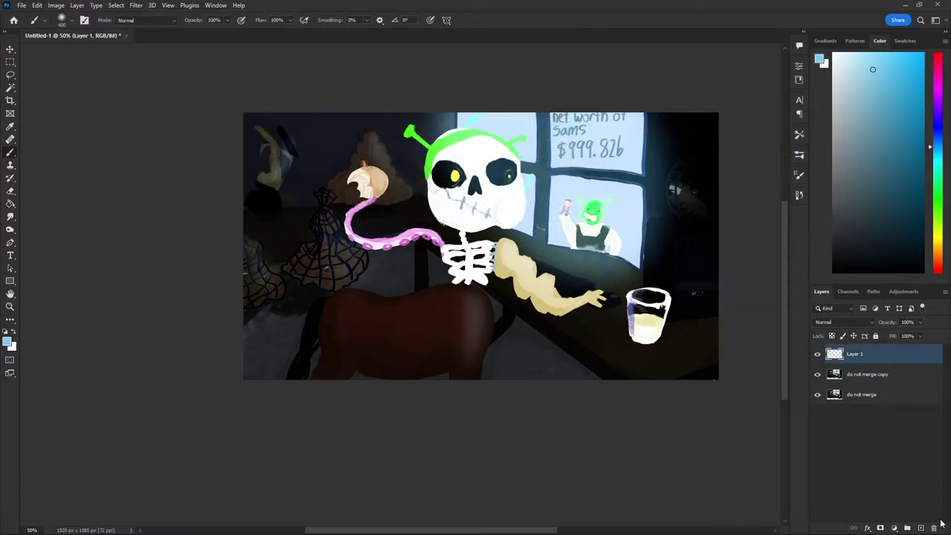
{"action": "left_click", "coordinate": [934, 527]}
{"action": "left_click", "coordinate": [136, 5]}
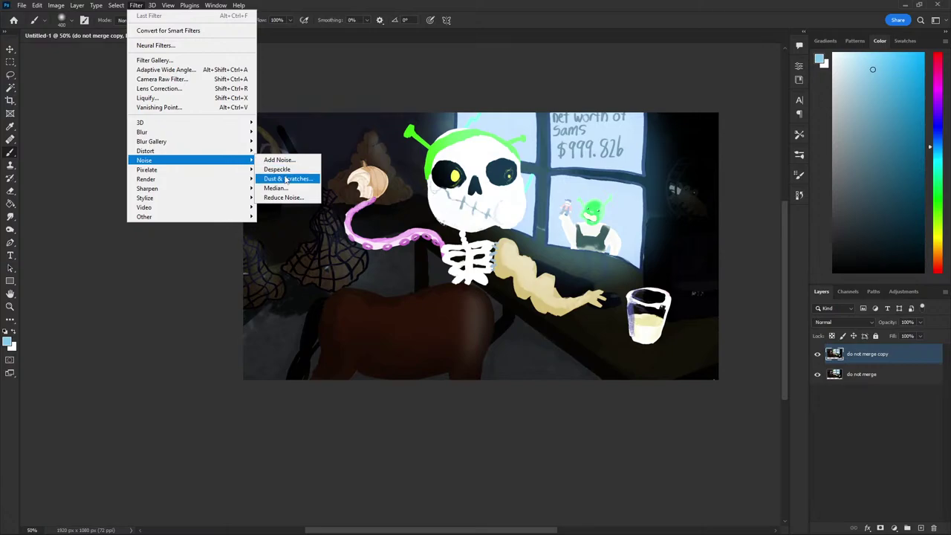
{"action": "mouse_move", "coordinate": [147, 170]}
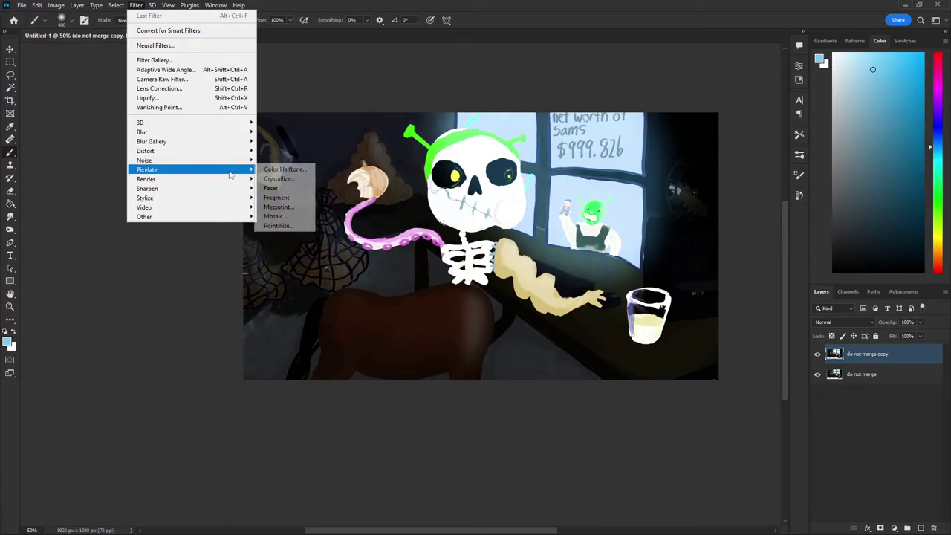
Apply Color Halftone to the copy, then erase it over the window sign, pumpkin, hat and web
{"action": "left_click", "coordinate": [282, 170]}
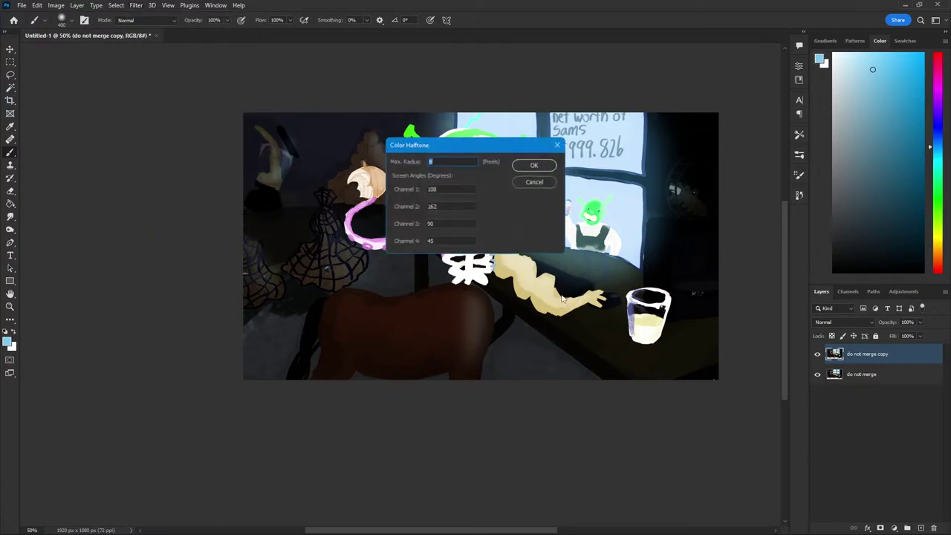
{"action": "left_click", "coordinate": [534, 165]}
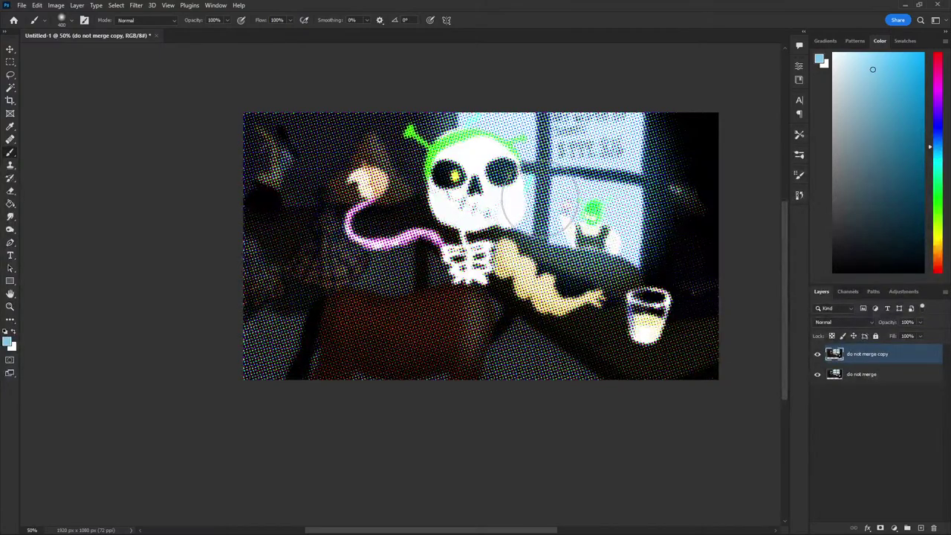
{"action": "key", "text": "e"}
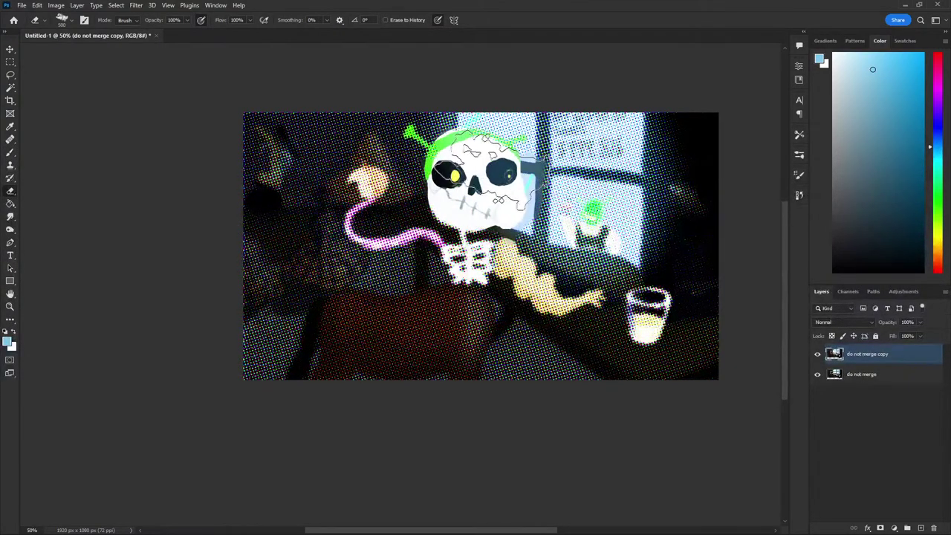
{"action": "right_click", "coordinate": [463, 196]}
{"action": "double_click", "coordinate": [697, 321]}
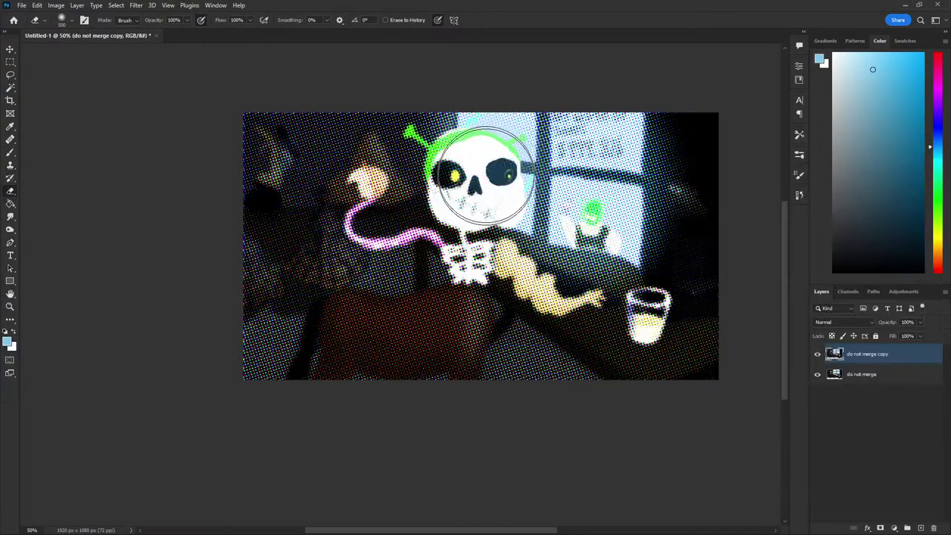
{"action": "mouse_move", "coordinate": [493, 177]}
{"action": "left_mouse_down"}
{"action": "mouse_move", "coordinate": [658, 188]}
{"action": "mouse_move", "coordinate": [637, 319]}
{"action": "mouse_move", "coordinate": [604, 287]}
{"action": "left_mouse_up"}
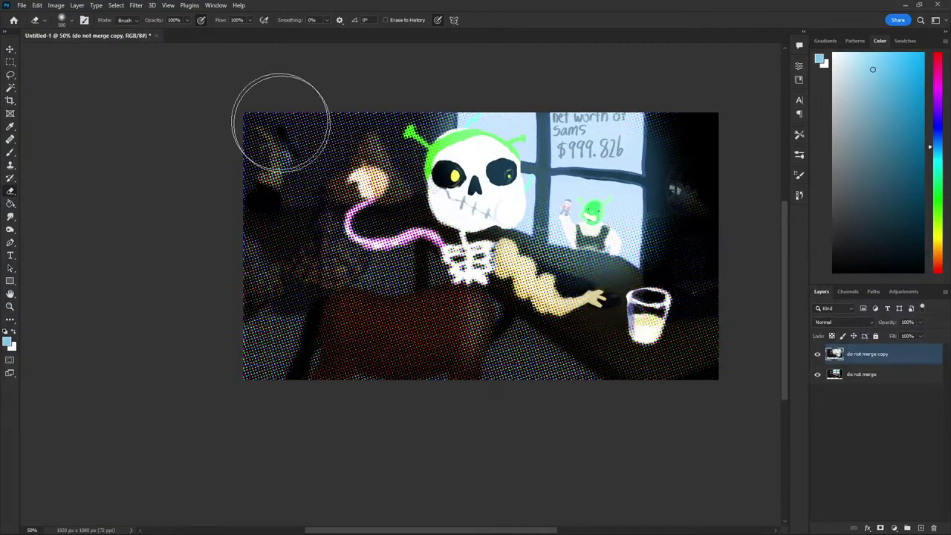
{"action": "mouse_move", "coordinate": [284, 182]}
{"action": "left_mouse_down"}
{"action": "mouse_move", "coordinate": [372, 180]}
{"action": "mouse_move", "coordinate": [371, 170]}
{"action": "mouse_move", "coordinate": [312, 255]}
{"action": "mouse_move", "coordinate": [318, 221]}
{"action": "mouse_move", "coordinate": [240, 280]}
{"action": "mouse_move", "coordinate": [483, 297]}
{"action": "mouse_move", "coordinate": [390, 322]}
{"action": "mouse_move", "coordinate": [530, 297]}
{"action": "mouse_move", "coordinate": [372, 212]}
{"action": "left_mouse_up"}
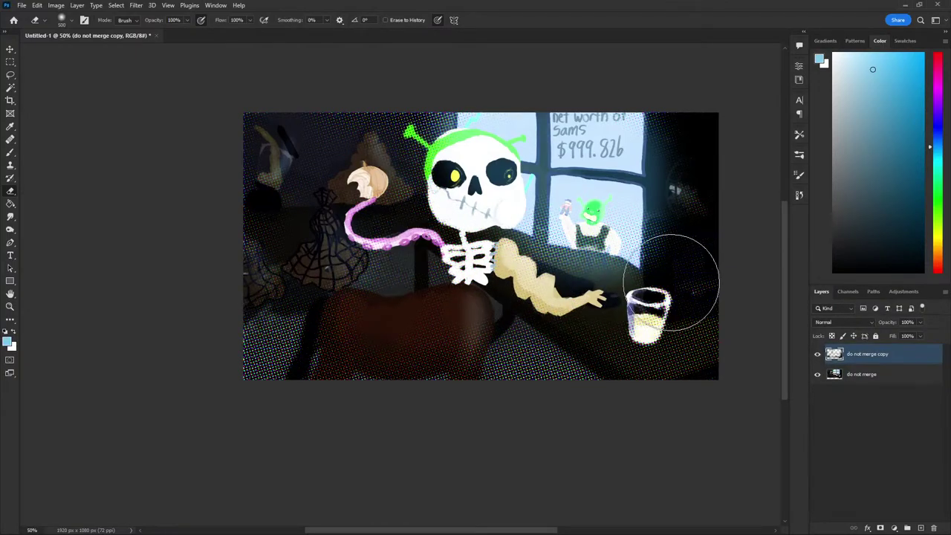
Set the halftone copy to Darker Color blending at 32% opacity
{"action": "left_click", "coordinate": [847, 322]}
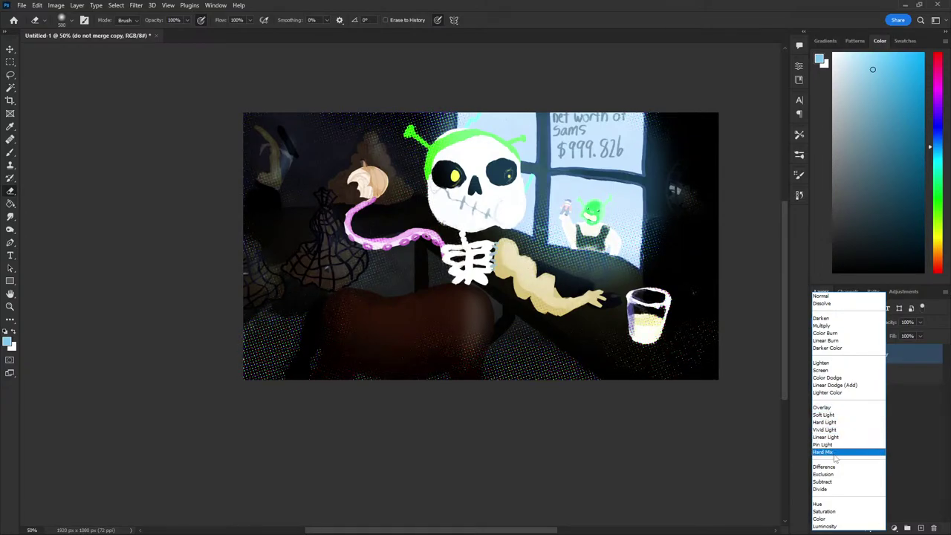
{"action": "left_click", "coordinate": [839, 349]}
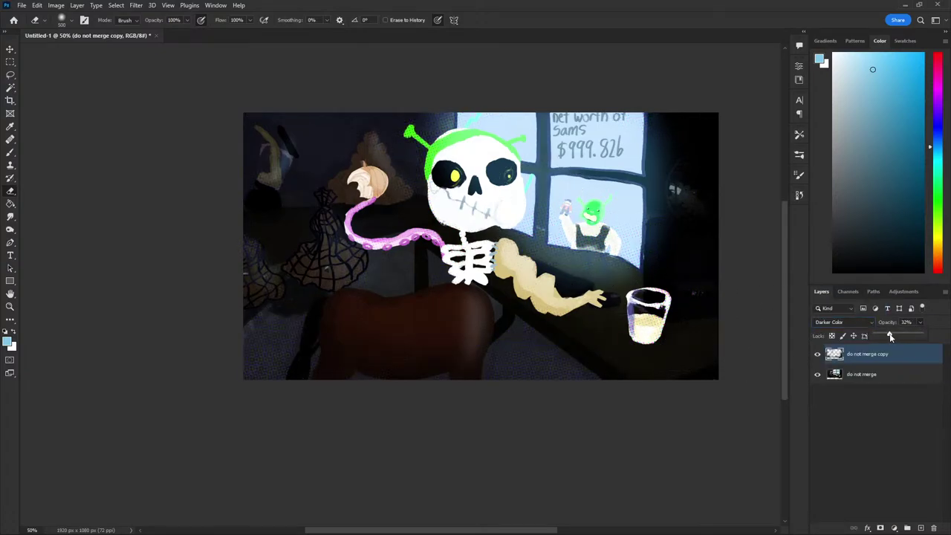
{"action": "left_click", "coordinate": [871, 391]}
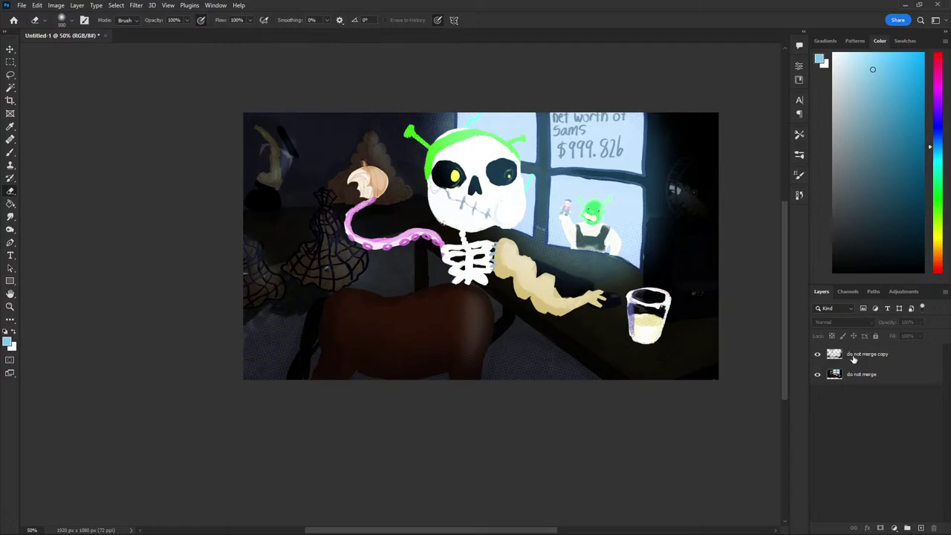
{"action": "left_click", "coordinate": [849, 352]}
{"action": "left_click", "coordinate": [861, 377]}
{"action": "left_click", "coordinate": [856, 361]}
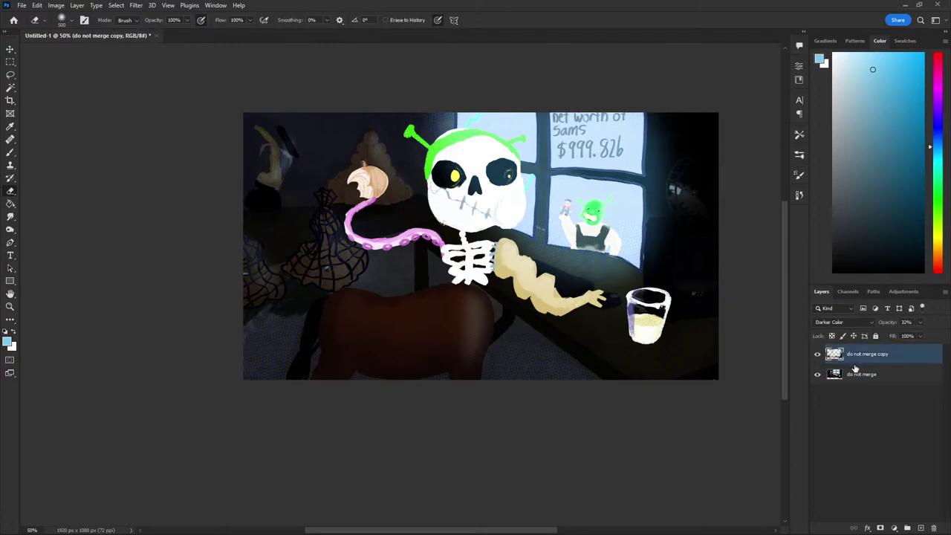
Merge the do not merge copy layer down into the painting
{"action": "right_click", "coordinate": [855, 368]}
{"action": "left_click", "coordinate": [873, 369]}
{"action": "right_click", "coordinate": [873, 369]}
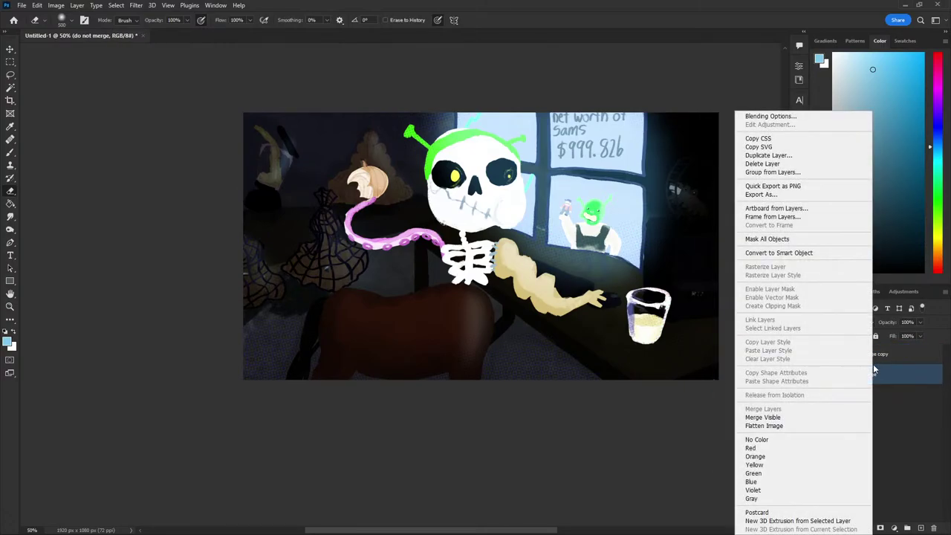
{"action": "left_click", "coordinate": [873, 364]}
{"action": "right_click", "coordinate": [877, 361]}
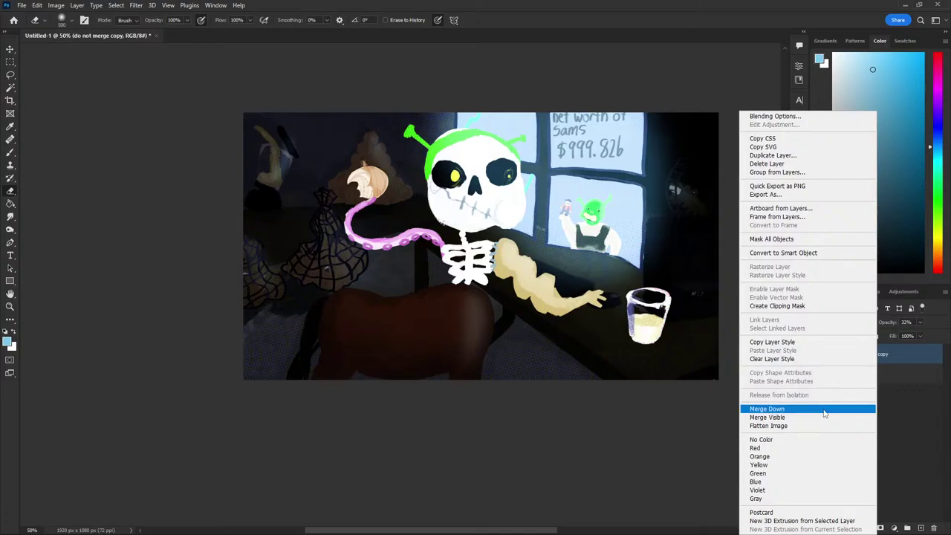
{"action": "left_click", "coordinate": [824, 409]}
{"action": "right_click", "coordinate": [857, 380]}
{"action": "left_click", "coordinate": [921, 512]}
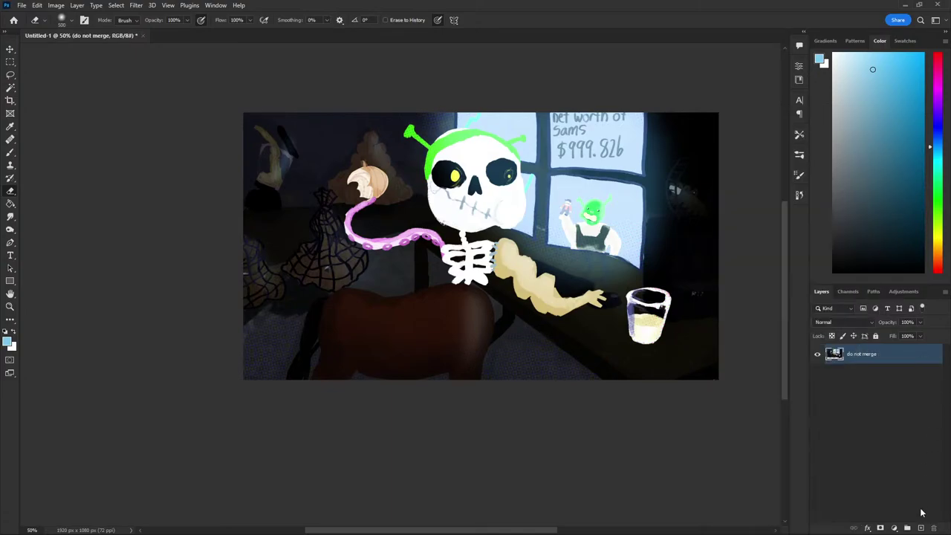
Remove the empty Layer 1 and duplicate the do not merge layer
{"action": "left_click", "coordinate": [151, 5]}
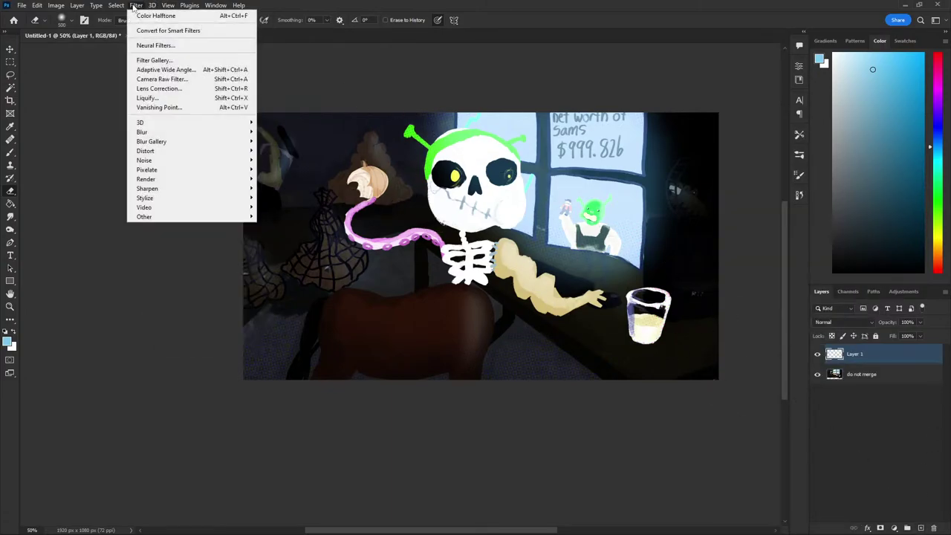
{"action": "left_click", "coordinate": [865, 369]}
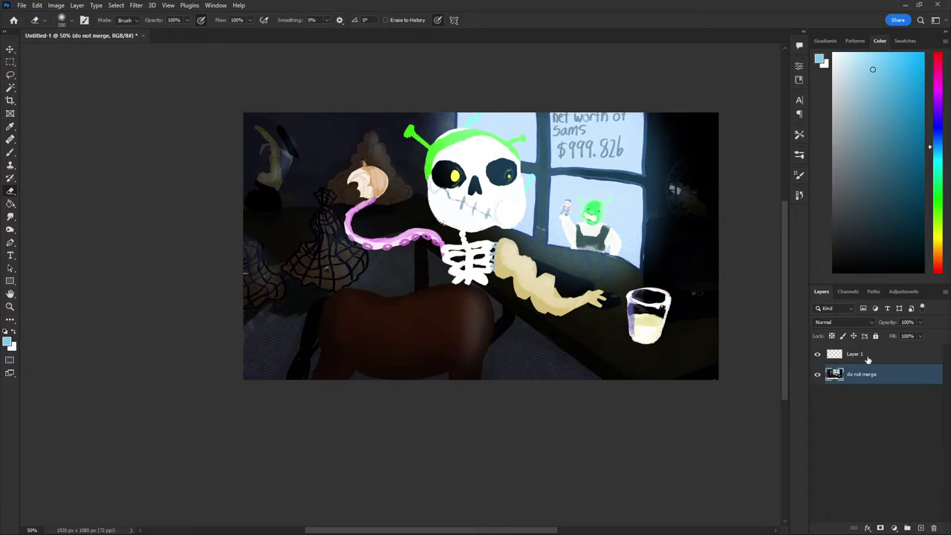
{"action": "left_click", "coordinate": [866, 359]}
{"action": "key", "text": "ctrl+e"}
{"action": "right_click", "coordinate": [871, 354]}
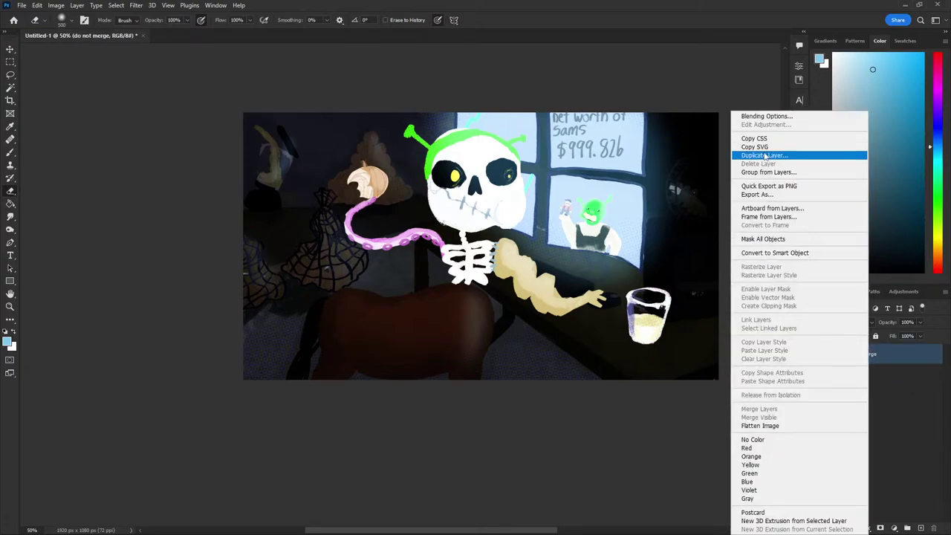
{"action": "left_click", "coordinate": [787, 153]}
{"action": "key", "text": "Return"}
Add about 53% monochromatic noise to the copy and erase some of it near the window
{"action": "left_click", "coordinate": [136, 5]}
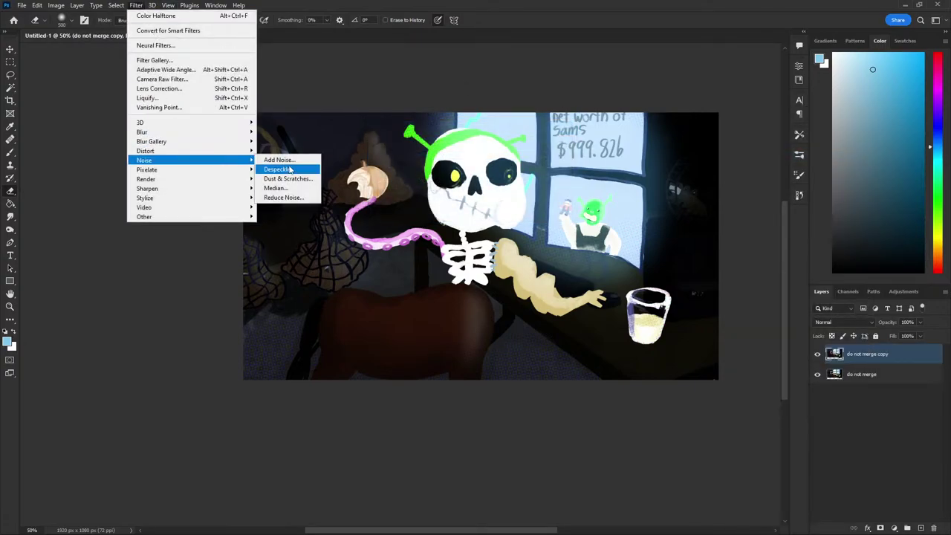
{"action": "left_click", "coordinate": [288, 165]}
{"action": "left_click_drag", "start_coordinate": [438, 249], "coordinate": [436, 248]}
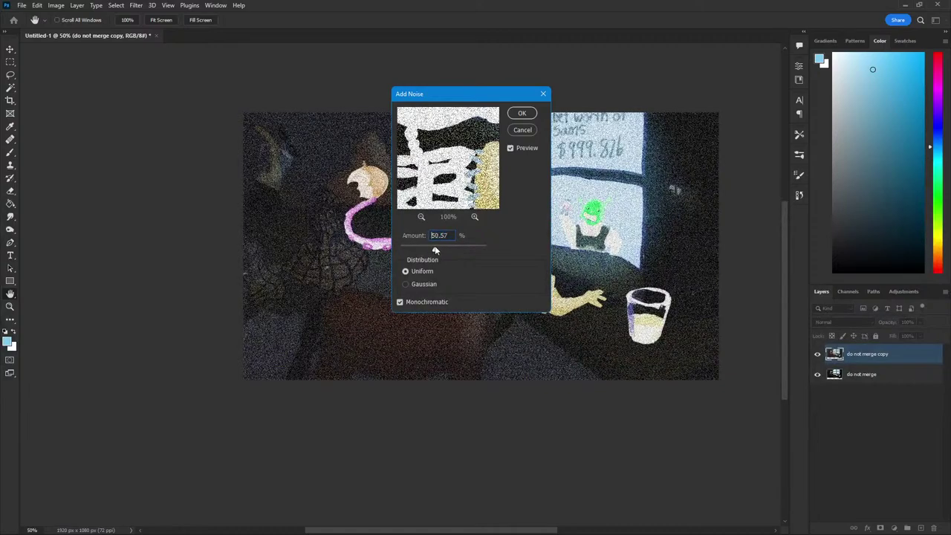
{"action": "key", "text": "Return"}
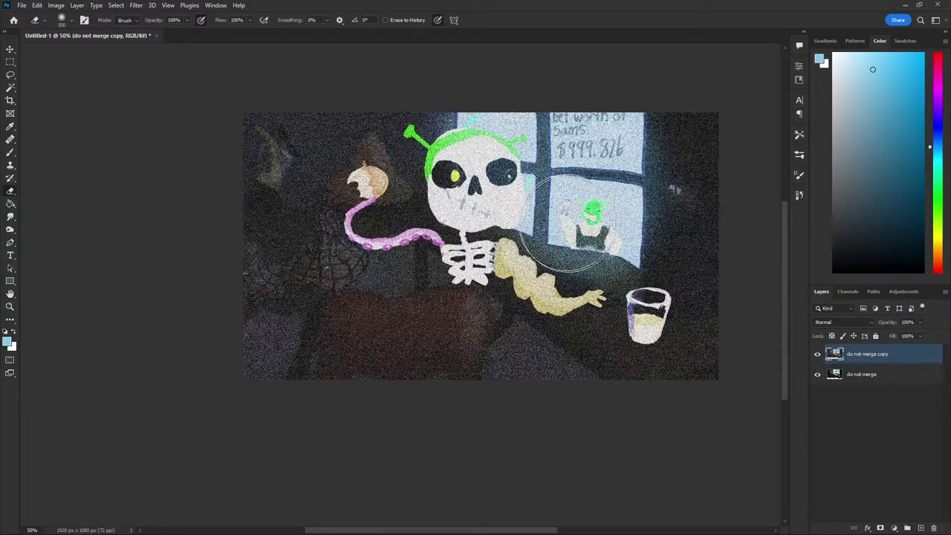
{"action": "mouse_move", "coordinate": [505, 178]}
{"action": "left_mouse_down"}
{"action": "mouse_move", "coordinate": [476, 186]}
{"action": "mouse_move", "coordinate": [570, 178]}
{"action": "mouse_move", "coordinate": [405, 156]}
{"action": "mouse_move", "coordinate": [259, 240]}
{"action": "mouse_move", "coordinate": [329, 244]}
{"action": "mouse_move", "coordinate": [283, 350]}
{"action": "mouse_move", "coordinate": [557, 322]}
{"action": "mouse_move", "coordinate": [324, 308]}
{"action": "mouse_move", "coordinate": [527, 294]}
{"action": "mouse_move", "coordinate": [651, 181]}
{"action": "mouse_move", "coordinate": [662, 121]}
{"action": "mouse_move", "coordinate": [660, 344]}
{"action": "mouse_move", "coordinate": [615, 303]}
{"action": "mouse_move", "coordinate": [538, 269]}
{"action": "left_mouse_up"}
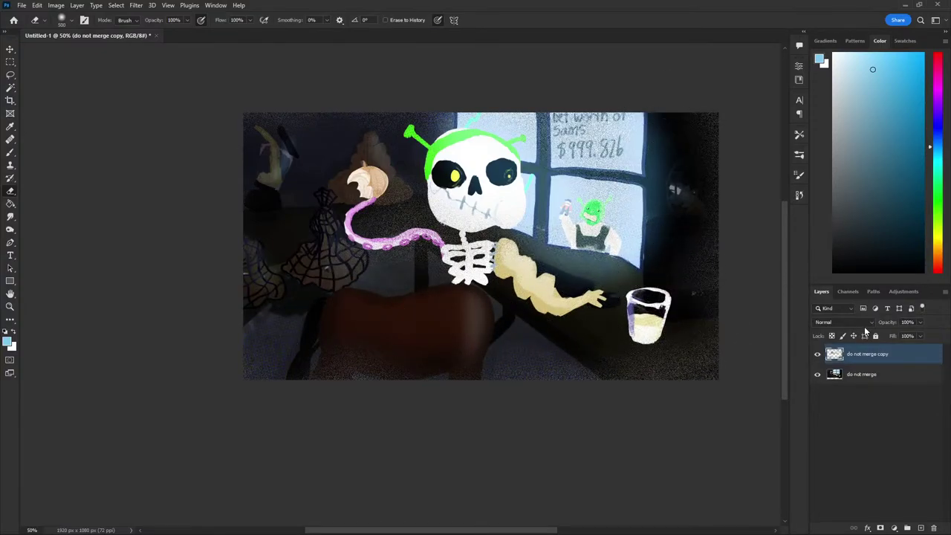
Set the noisy copy to Hard Light and merge it into the painting
{"action": "left_click", "coordinate": [850, 324]}
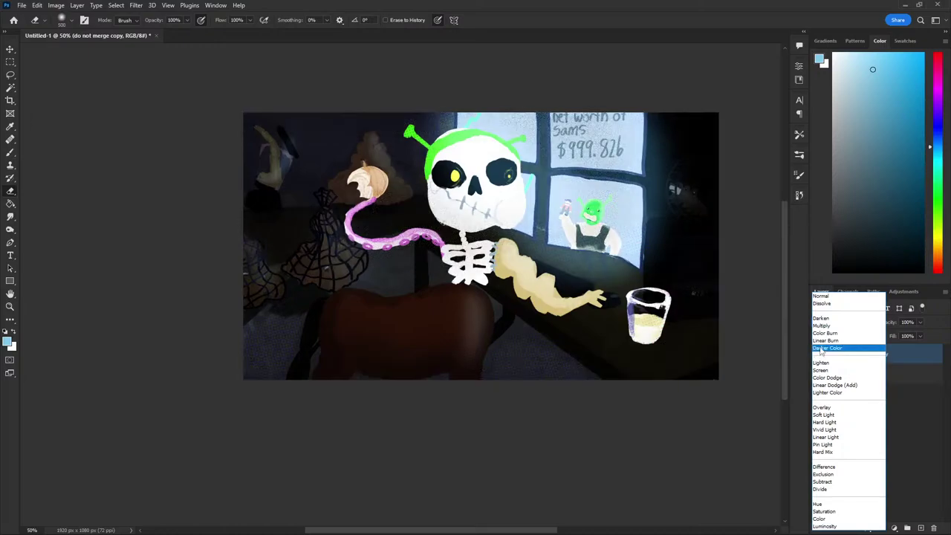
{"action": "left_click", "coordinate": [824, 422]}
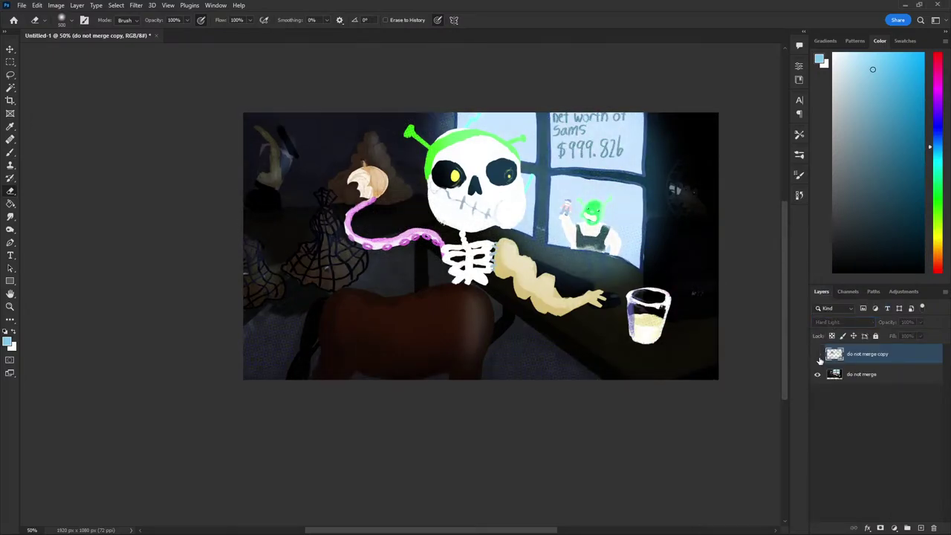
{"action": "right_click", "coordinate": [884, 359]}
{"action": "left_click", "coordinate": [839, 410]}
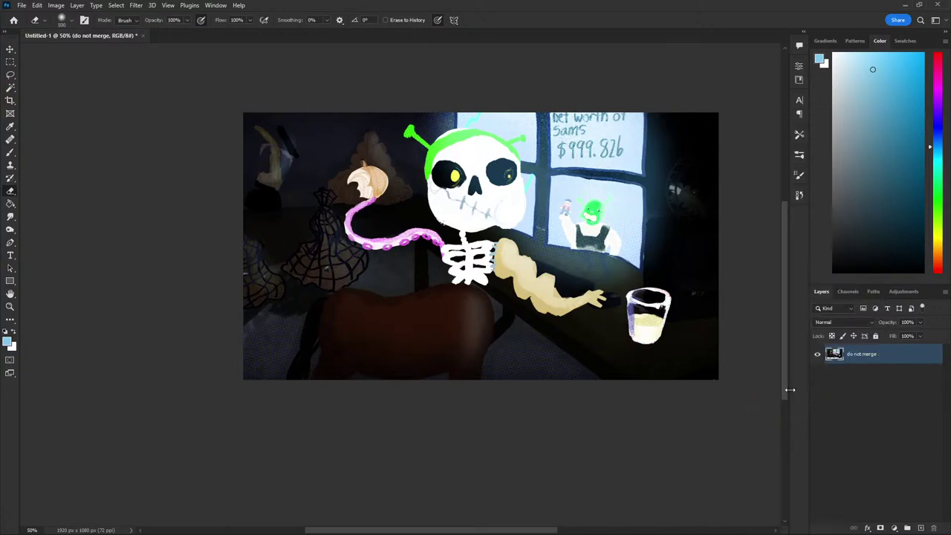
{"action": "left_click_drag", "start_coordinate": [646, 242], "coordinate": [612, 251]}
Save as Sams the Skeleton.psd with maximum compatibility, then erase the arm's dark marks at 50% zoom
{"action": "key", "text": "ctrl+minus"}
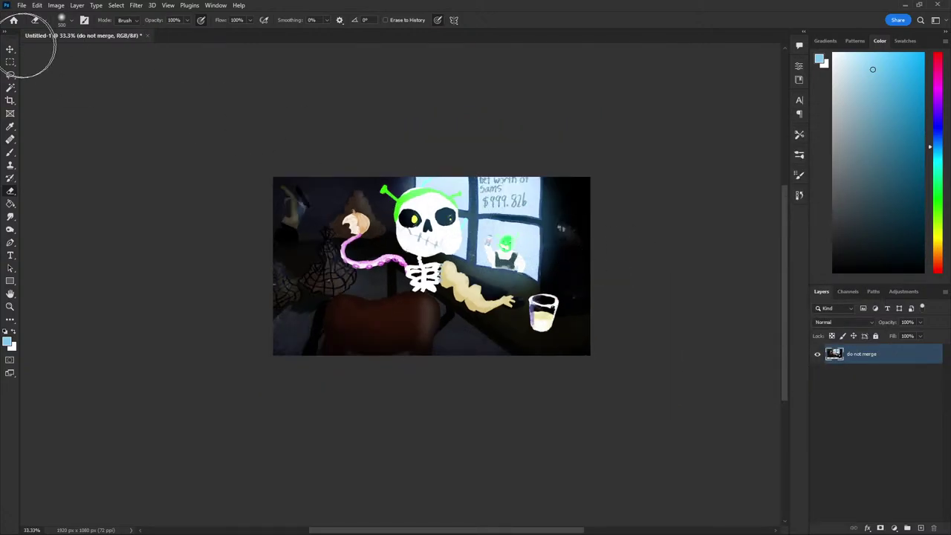
{"action": "key", "text": "ctrl+s"}
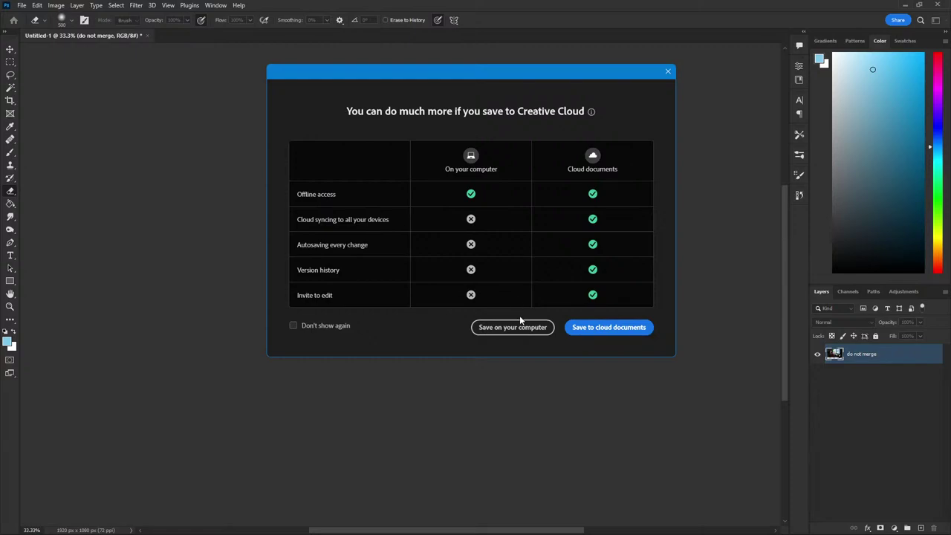
{"action": "left_click", "coordinate": [524, 327]}
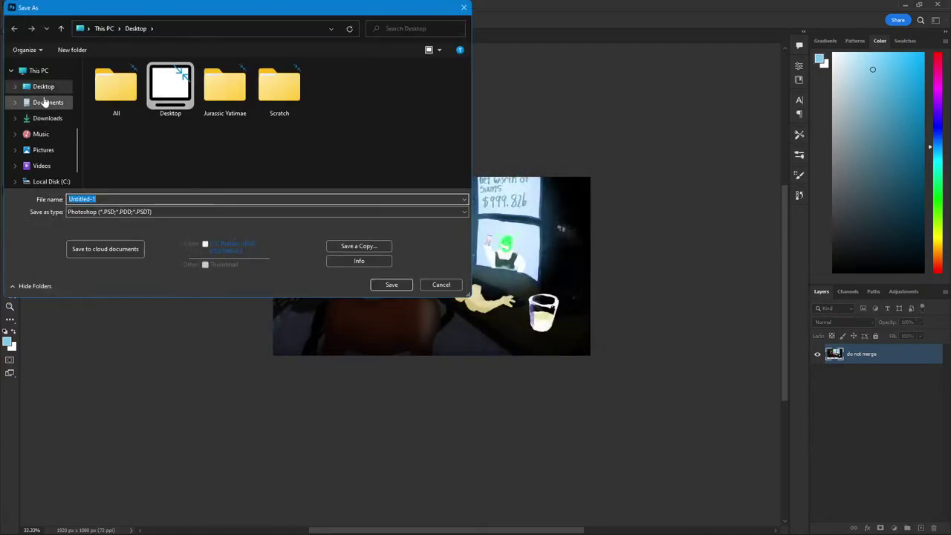
{"action": "type", "text": "Sama"}
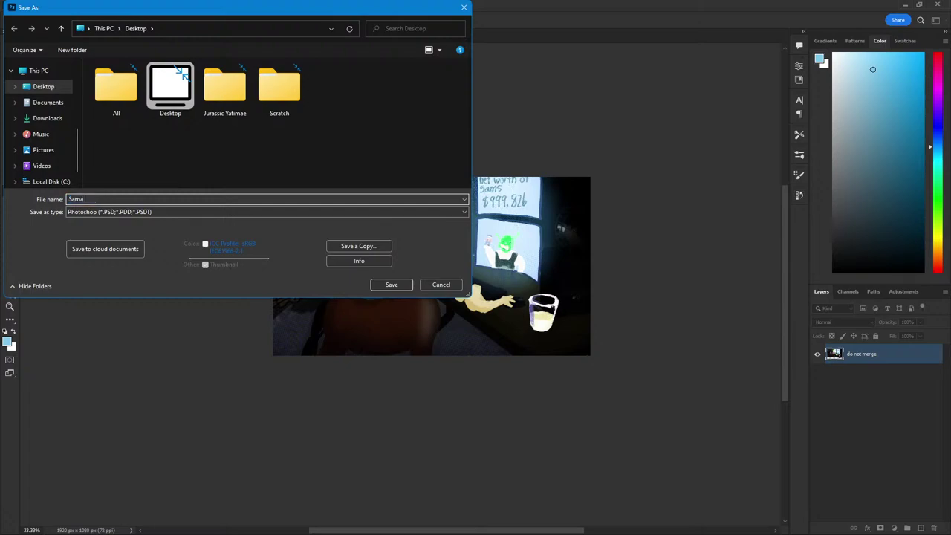
{"action": "type", "text": " the Skeleton"}
{"action": "key", "text": "Return"}
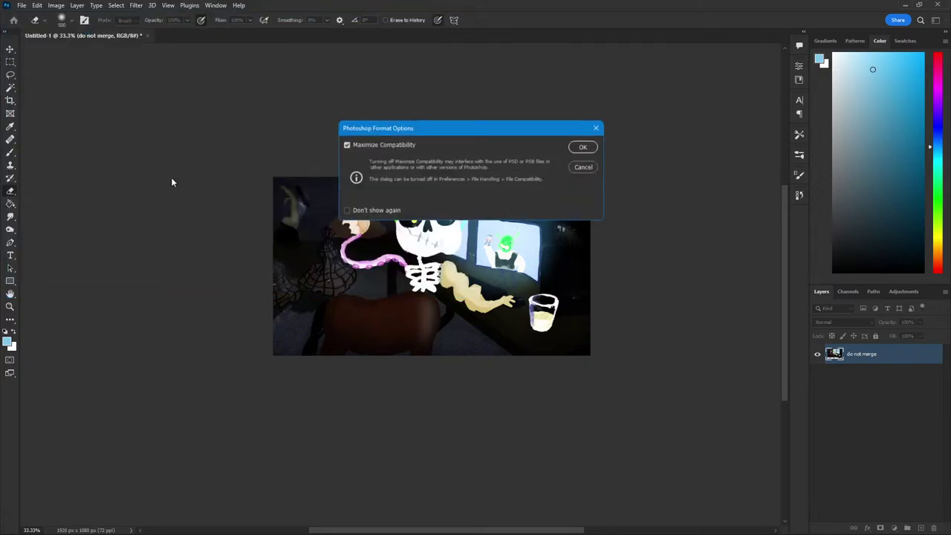
{"action": "left_click", "coordinate": [584, 146]}
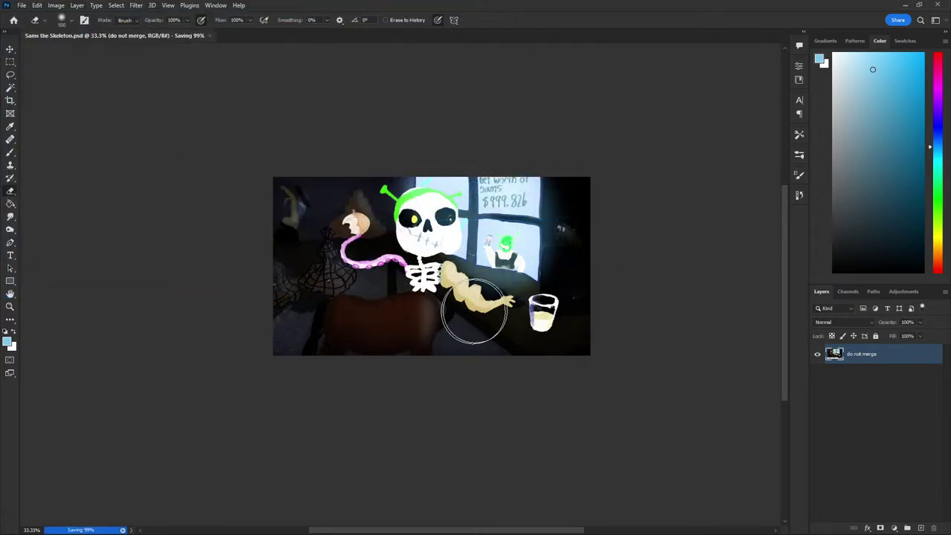
{"action": "left_click_drag", "start_coordinate": [446, 298], "coordinate": [448, 295]}
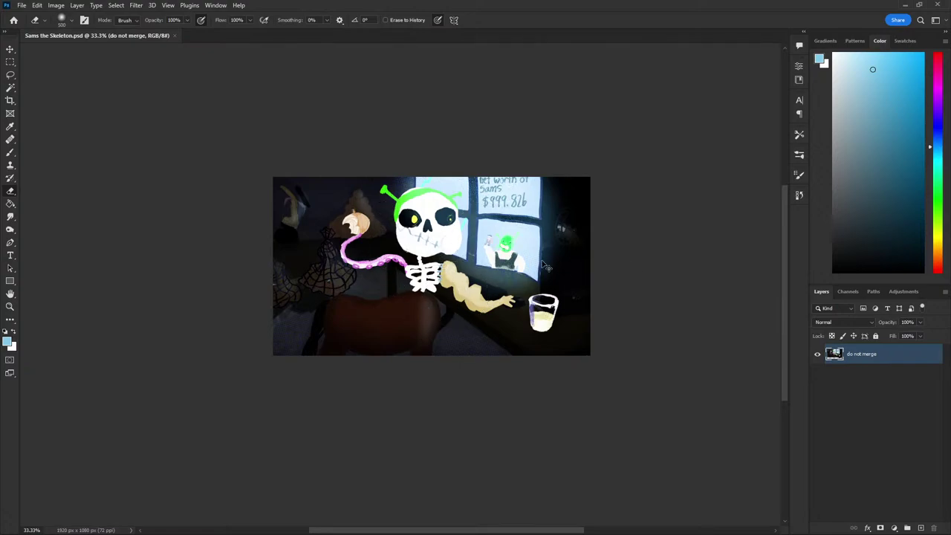
{"action": "key", "text": "ctrl+plus"}
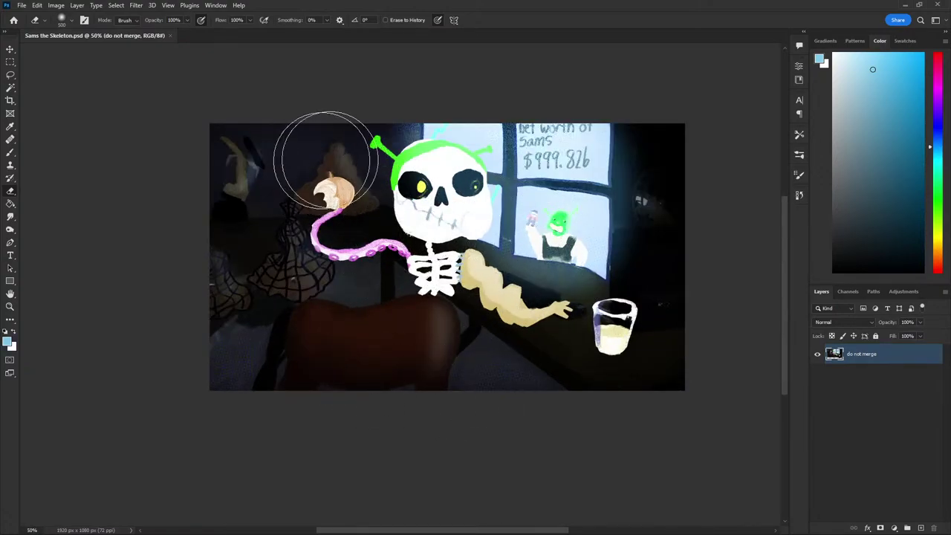